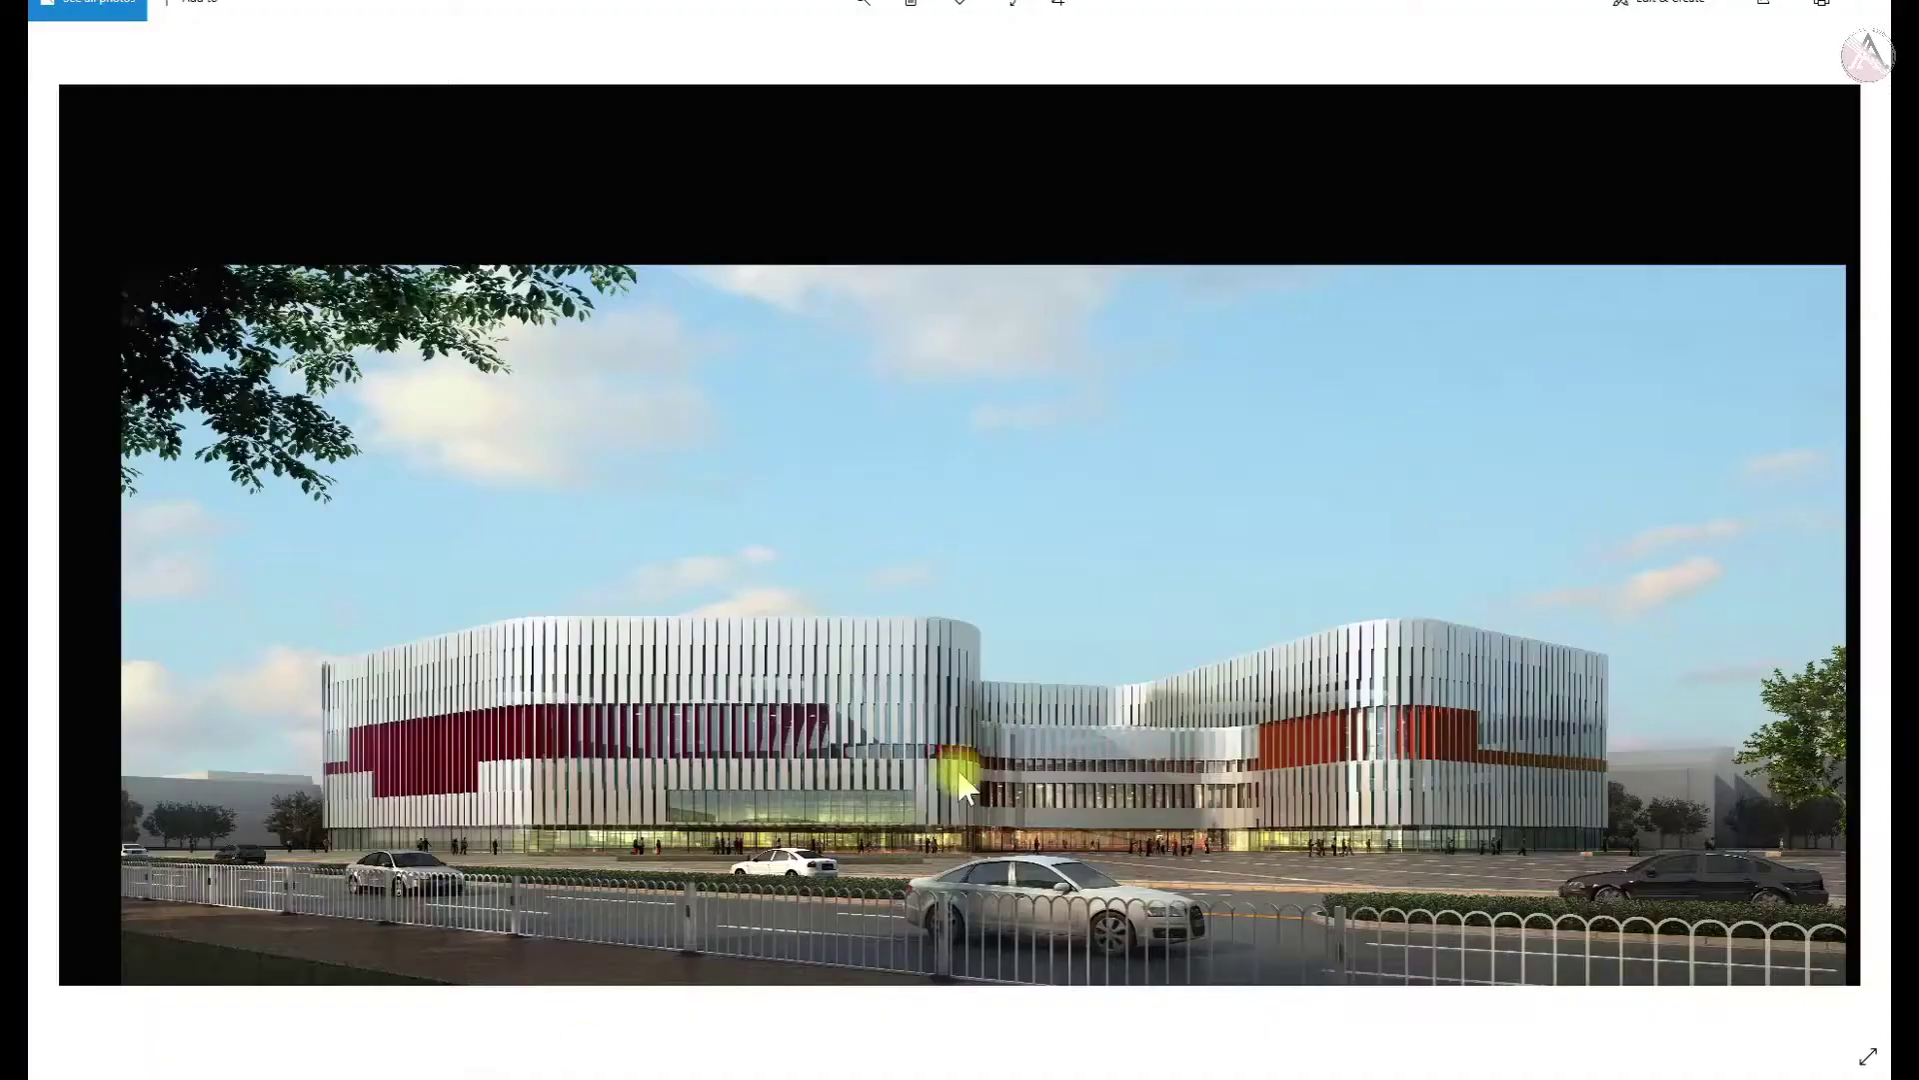
Give the facade panel material a Standard material with a darker colorization tint
{"action": "scroll", "coordinate": [960, 784], "scroll_direction": "up", "scroll_amount": 3}
{"action": "scroll", "coordinate": [1177, 620], "scroll_direction": "up", "scroll_amount": 2}
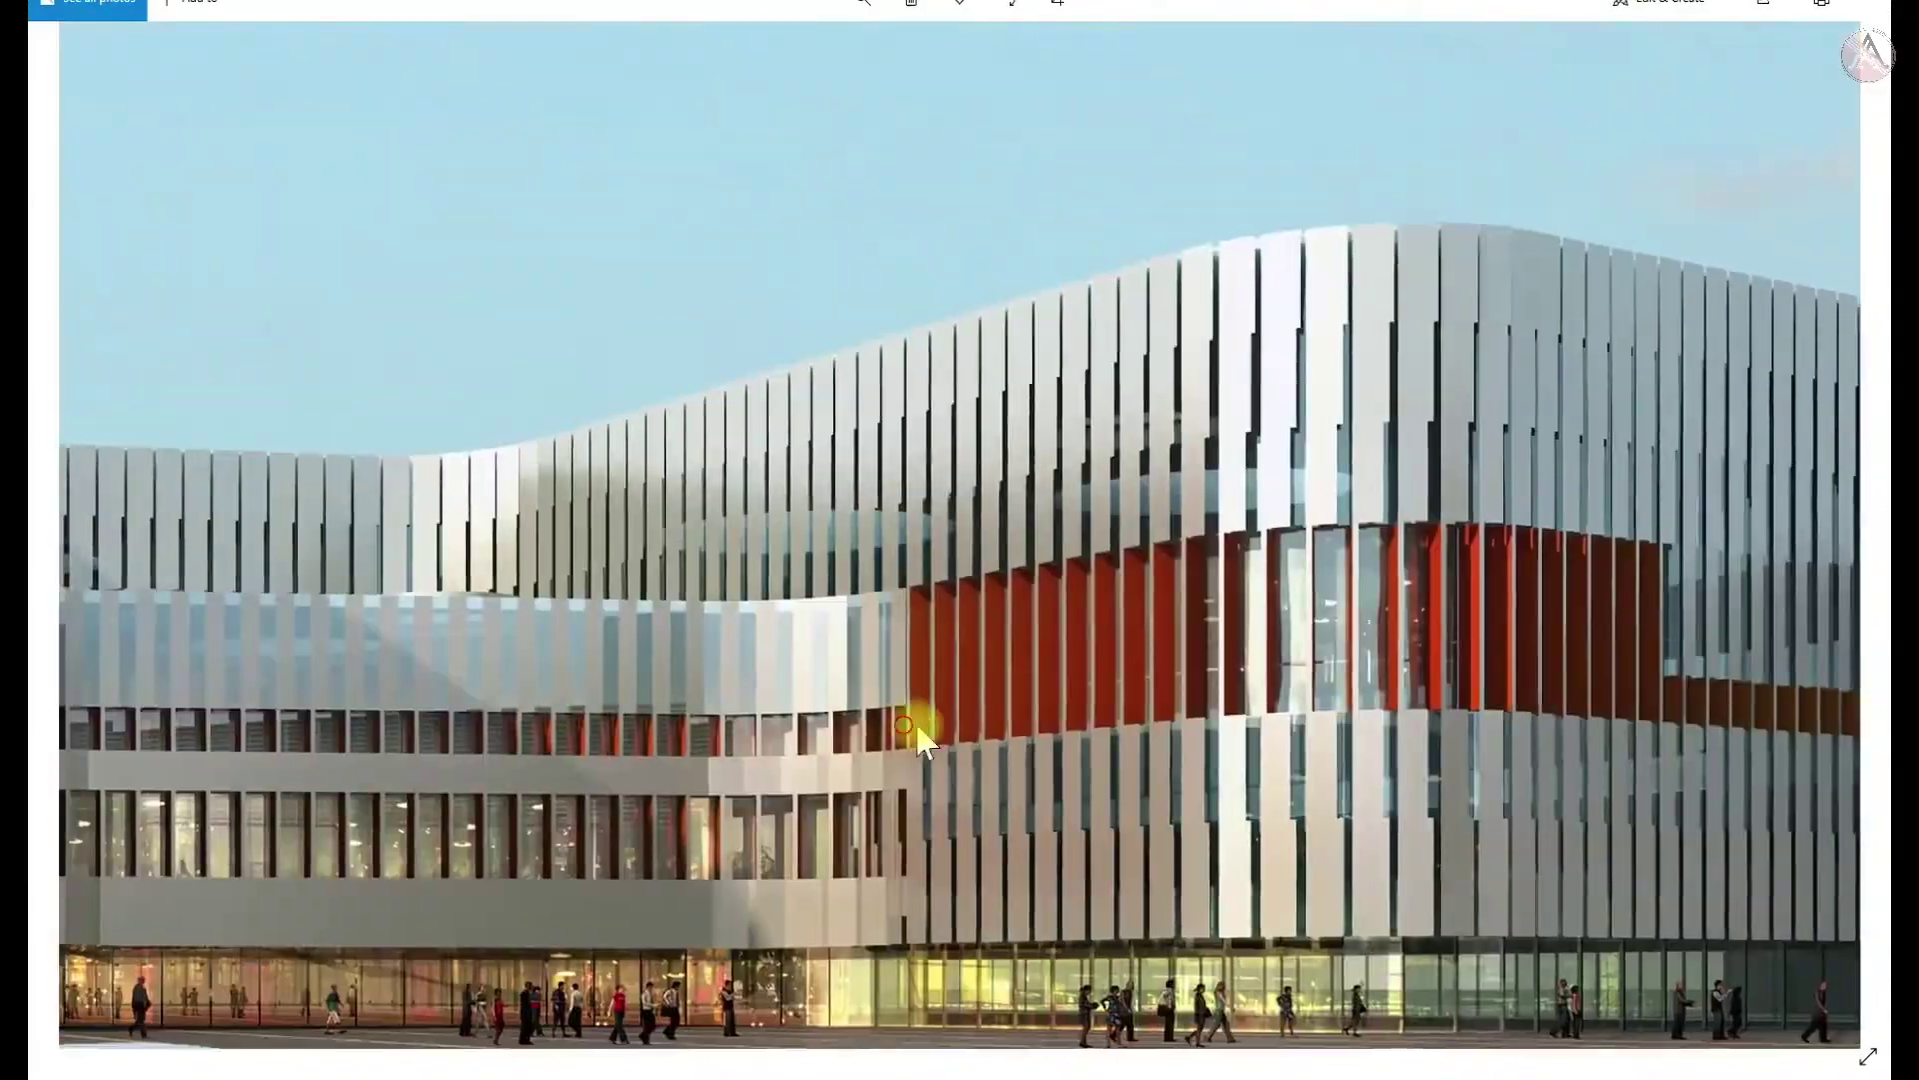
{"action": "scroll", "coordinate": [1384, 783], "scroll_direction": "down", "scroll_amount": 2}
{"action": "scroll", "coordinate": [912, 664], "scroll_direction": "down", "scroll_amount": 2}
{"action": "scroll", "coordinate": [784, 847], "scroll_direction": "up", "scroll_amount": 2}
{"action": "scroll", "coordinate": [729, 910], "scroll_direction": "down", "scroll_amount": 1}
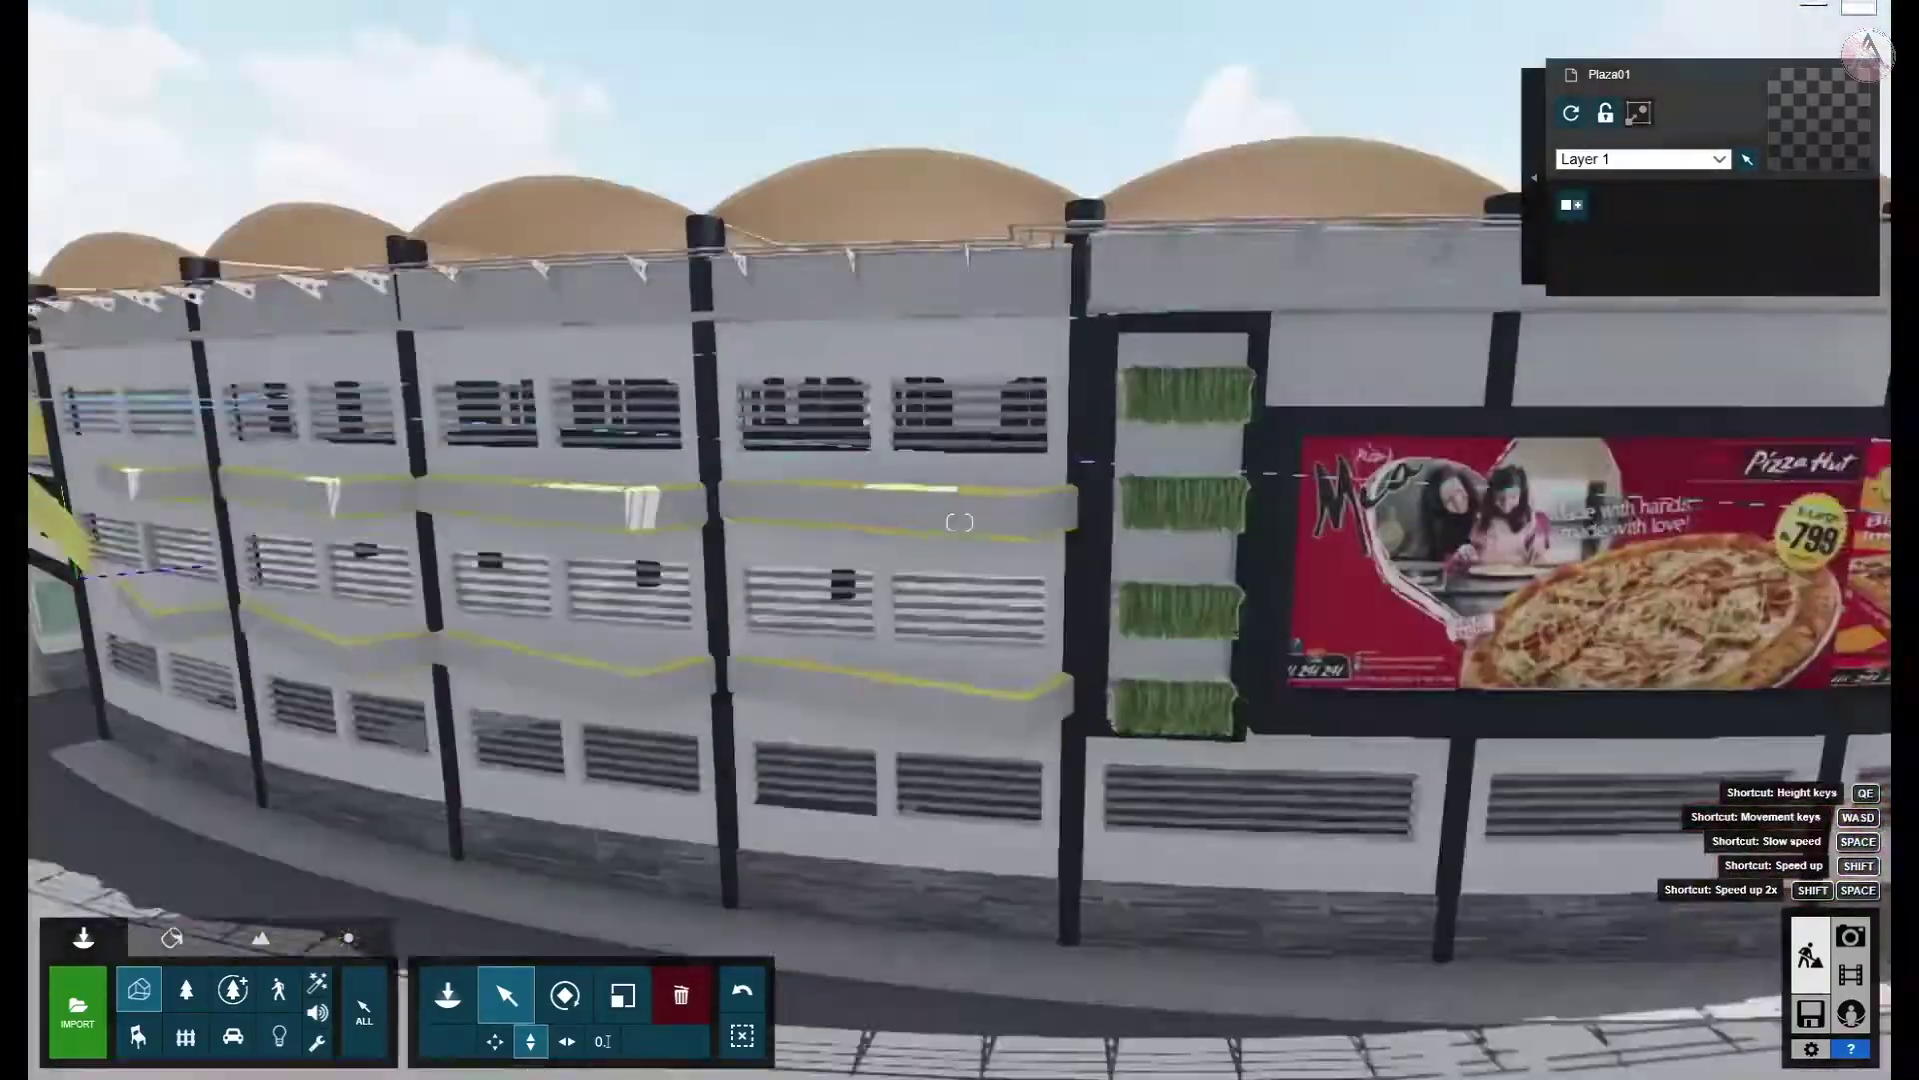
{"action": "left_click", "coordinate": [171, 936]}
{"action": "left_click", "coordinate": [874, 532]}
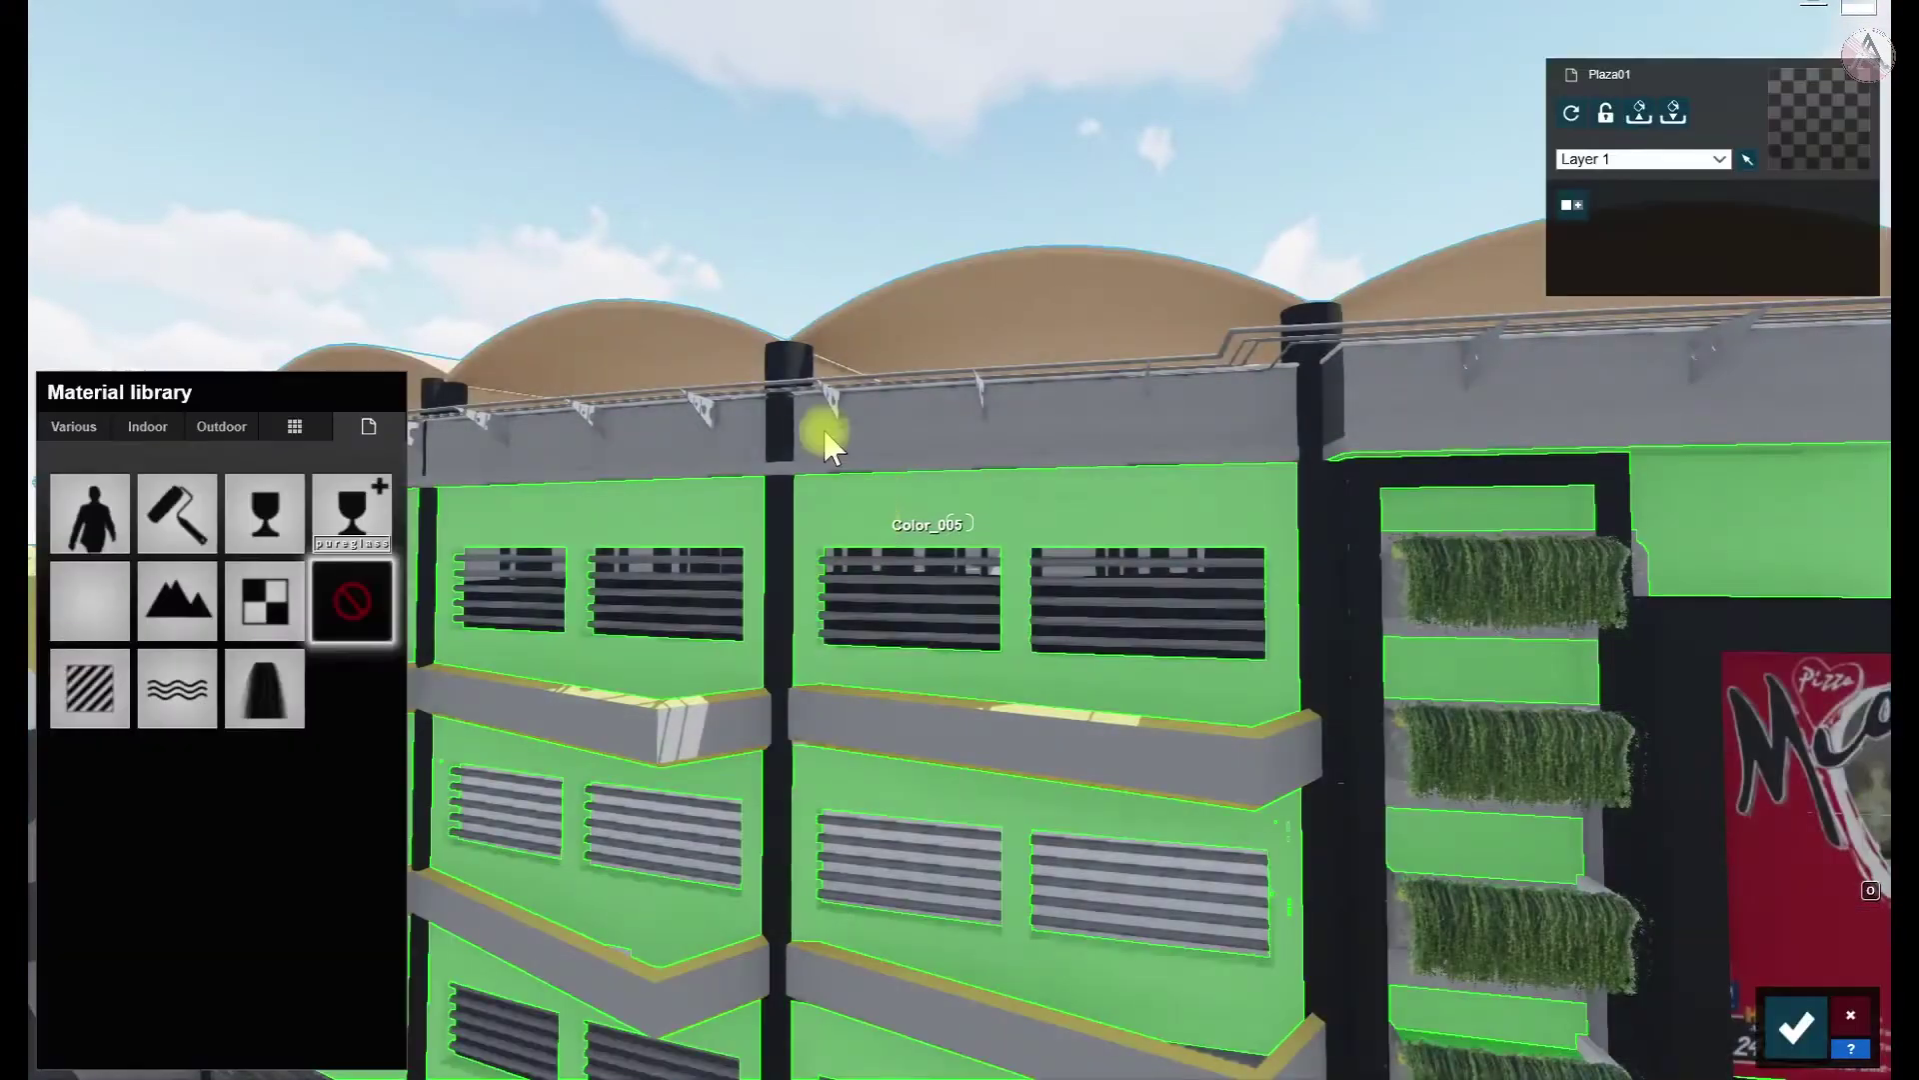
{"action": "left_click", "coordinate": [100, 700]}
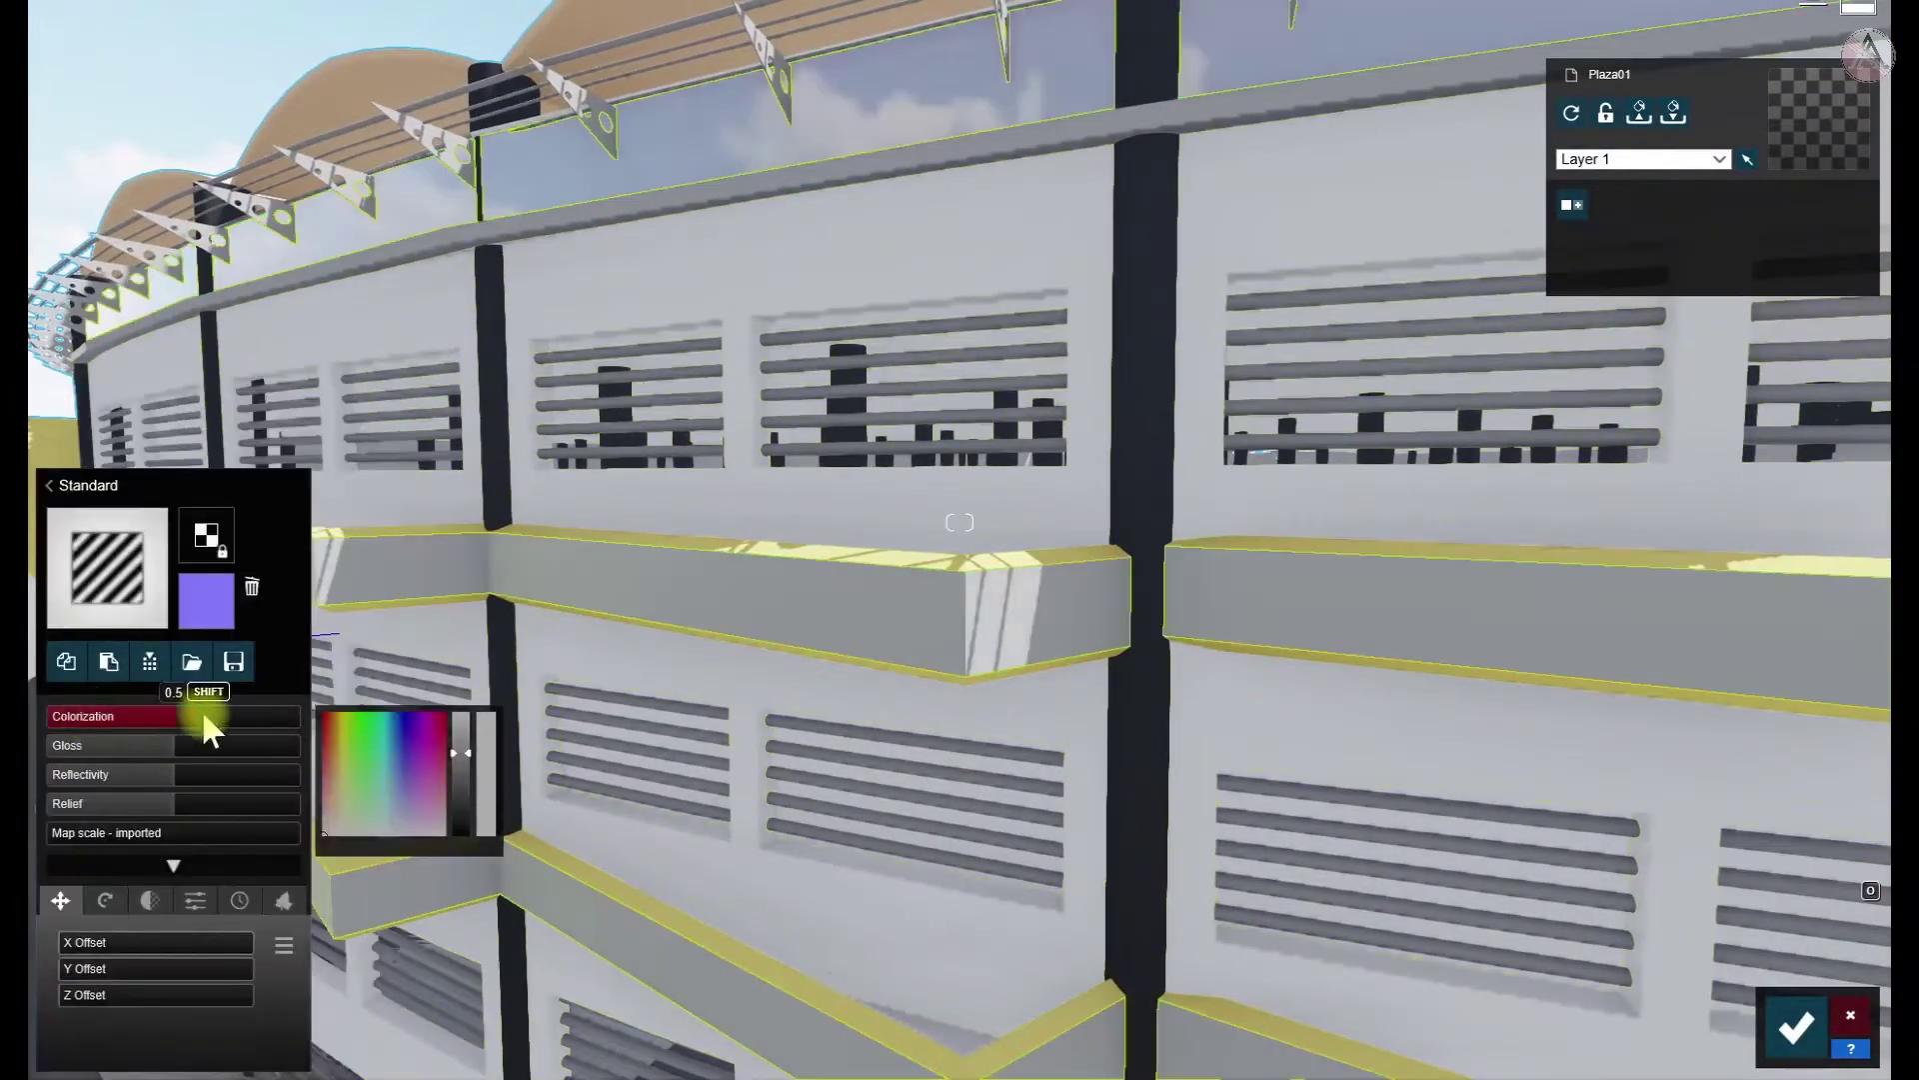
{"action": "left_click_drag", "start_coordinate": [185, 717], "coordinate": [228, 717]}
{"action": "left_click", "coordinate": [462, 785]}
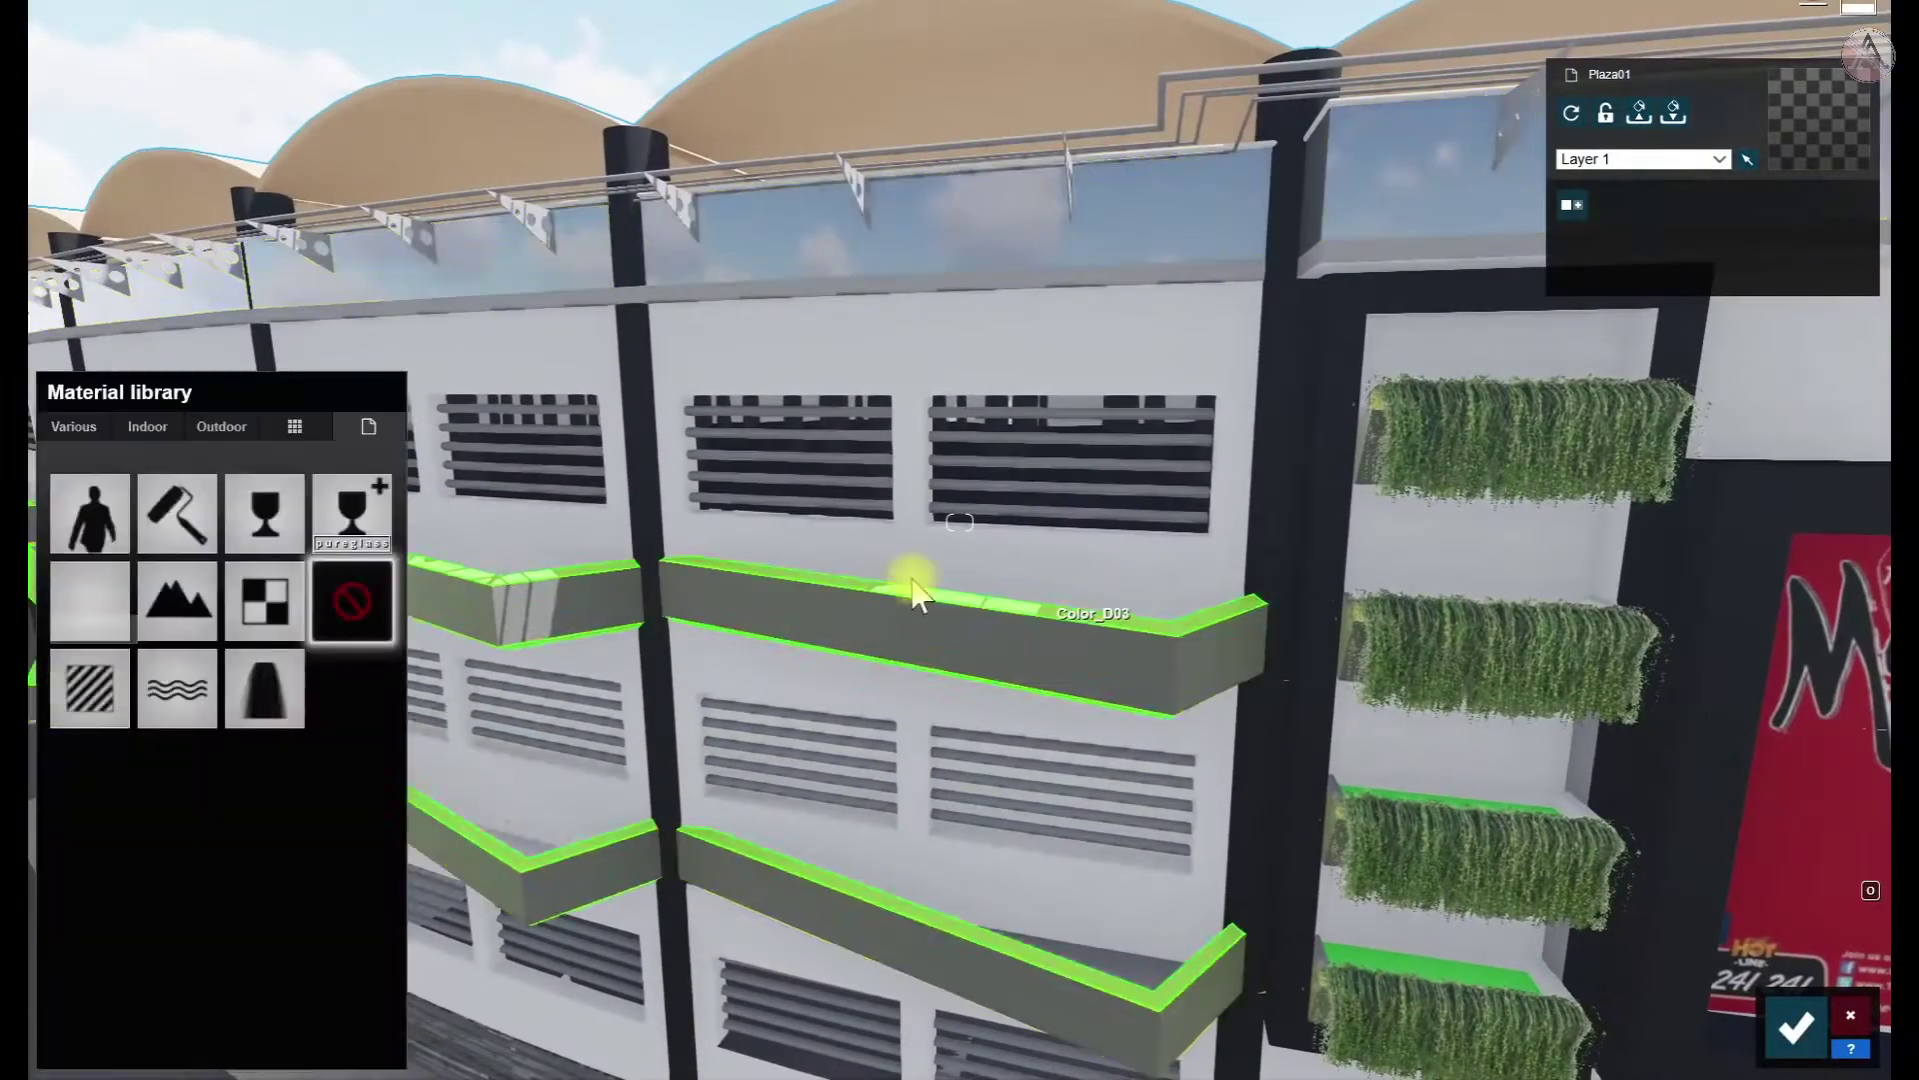
Give the horizontal bands and entrance arch a Standard material tinted near-black grey
{"action": "left_click", "coordinate": [917, 595]}
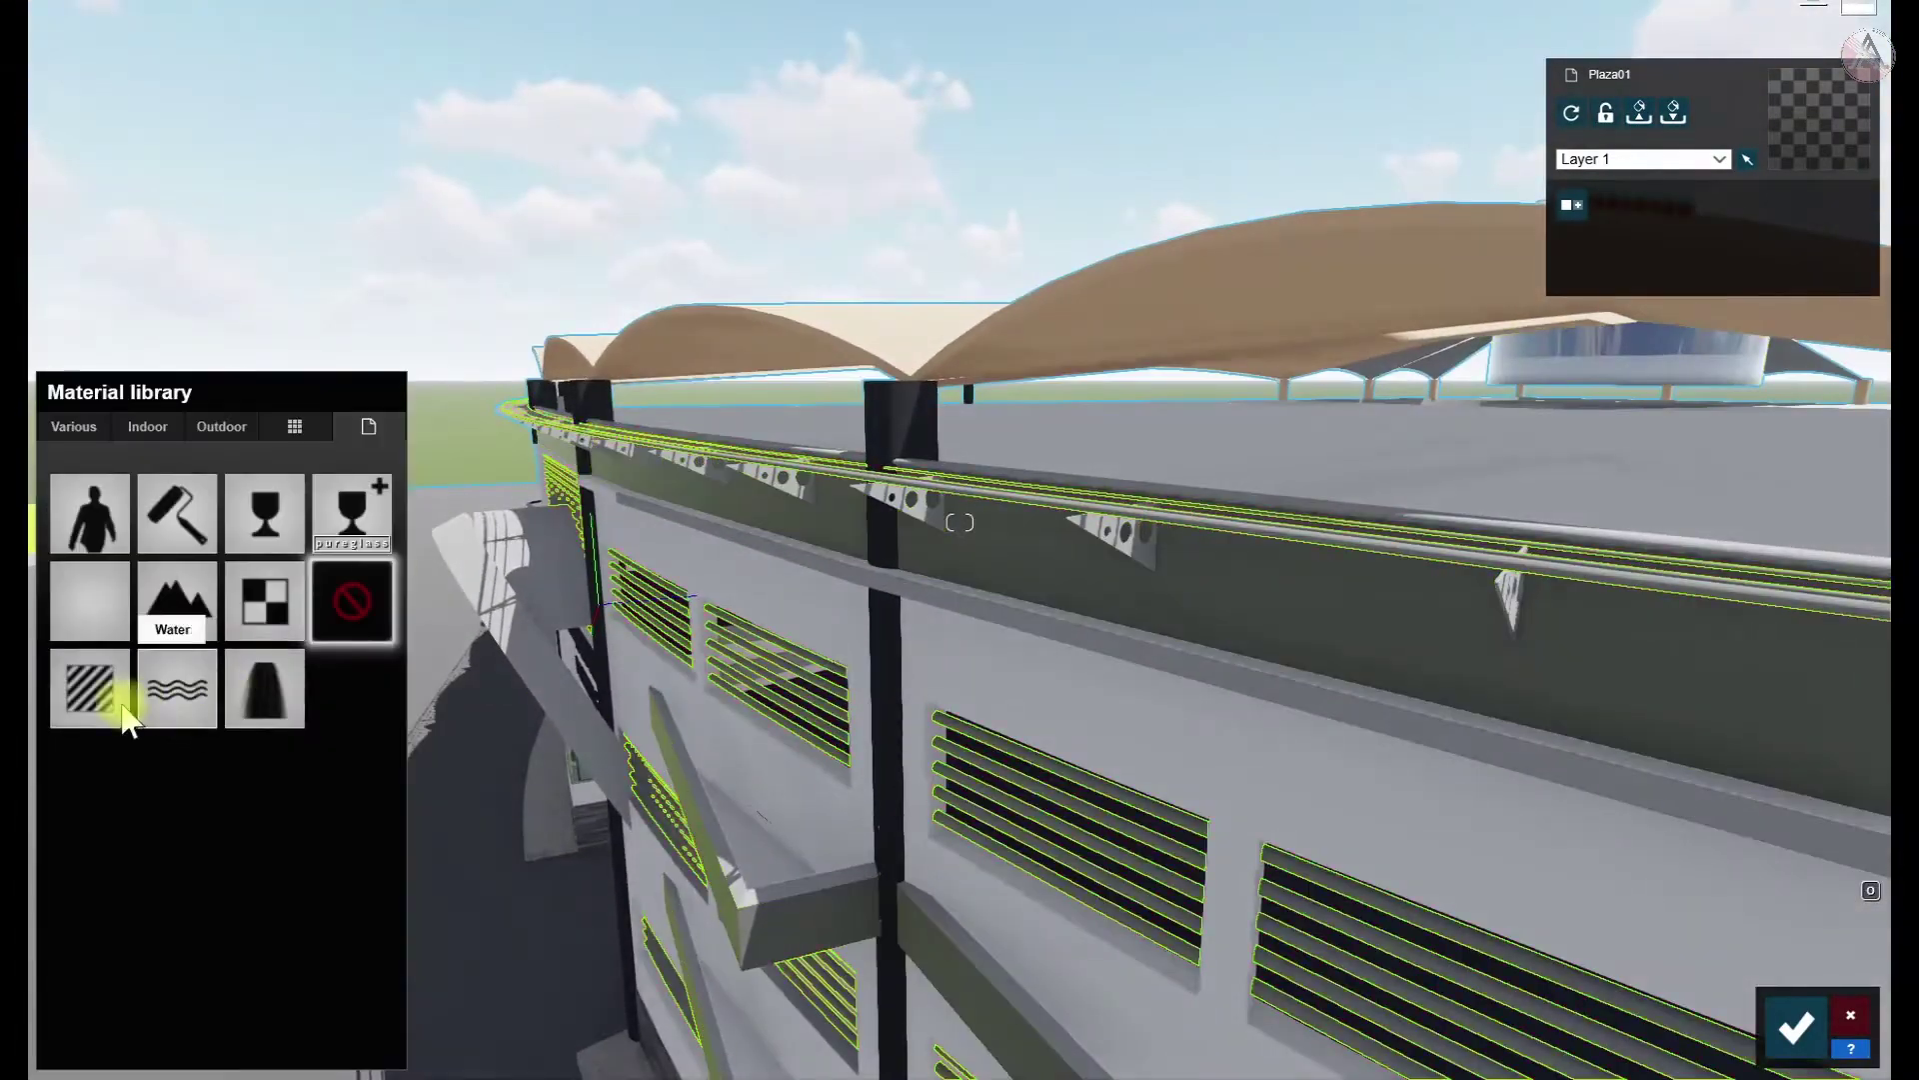
{"action": "left_click", "coordinate": [470, 768]}
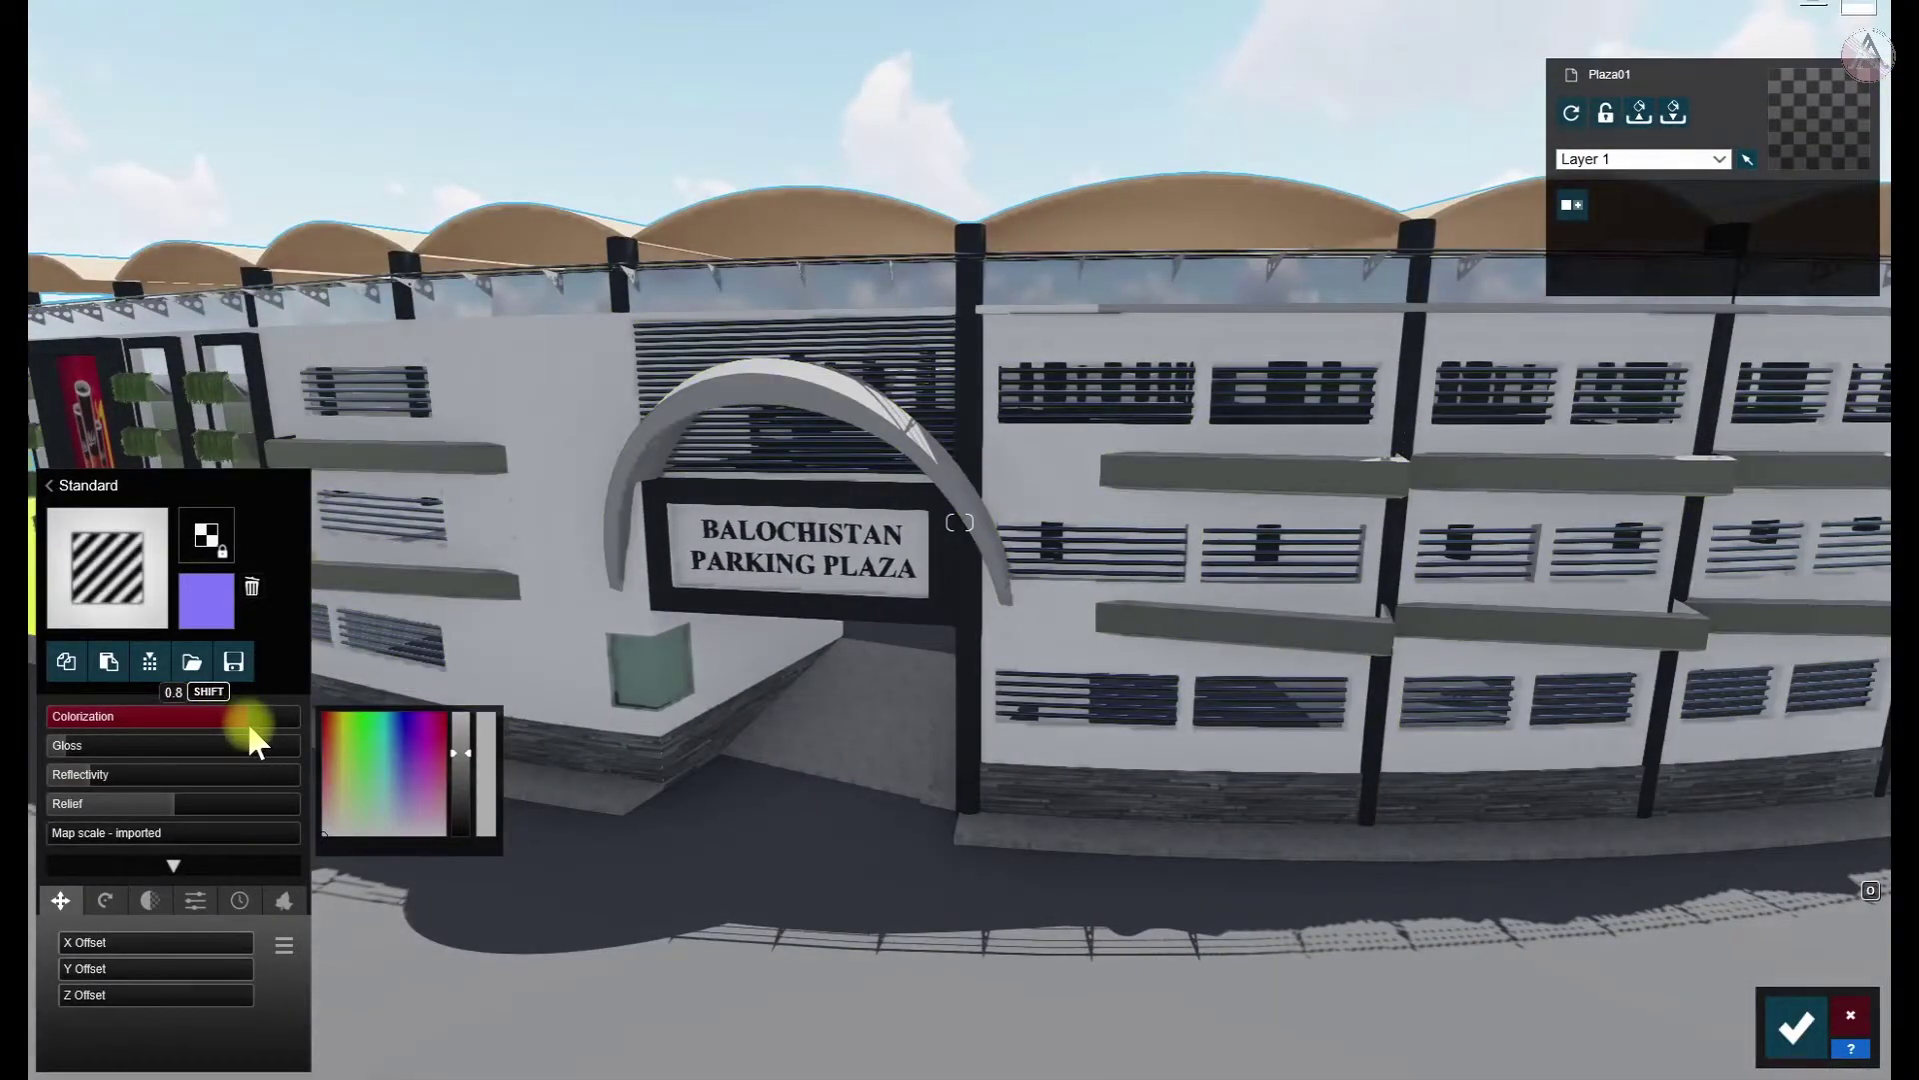
{"action": "left_click", "coordinate": [460, 763]}
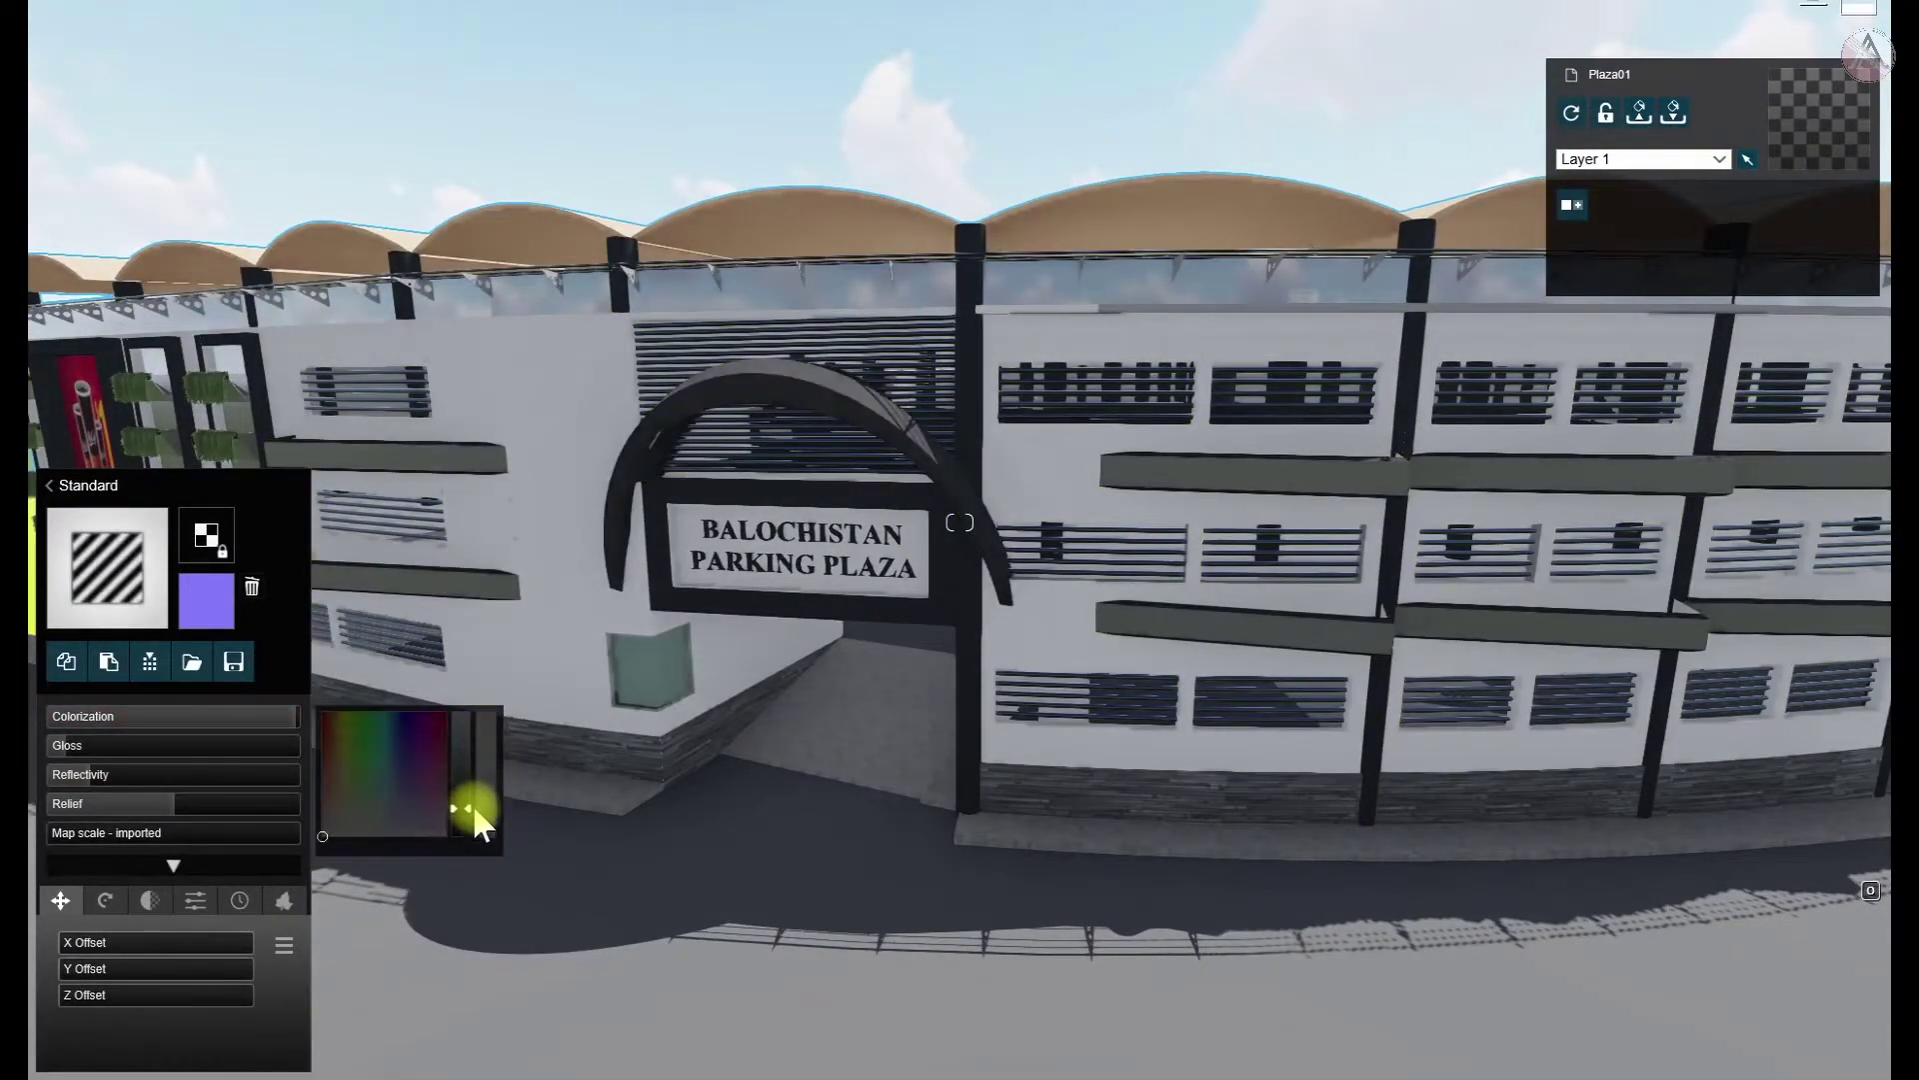
{"action": "left_click_drag", "start_coordinate": [472, 805], "coordinate": [472, 828]}
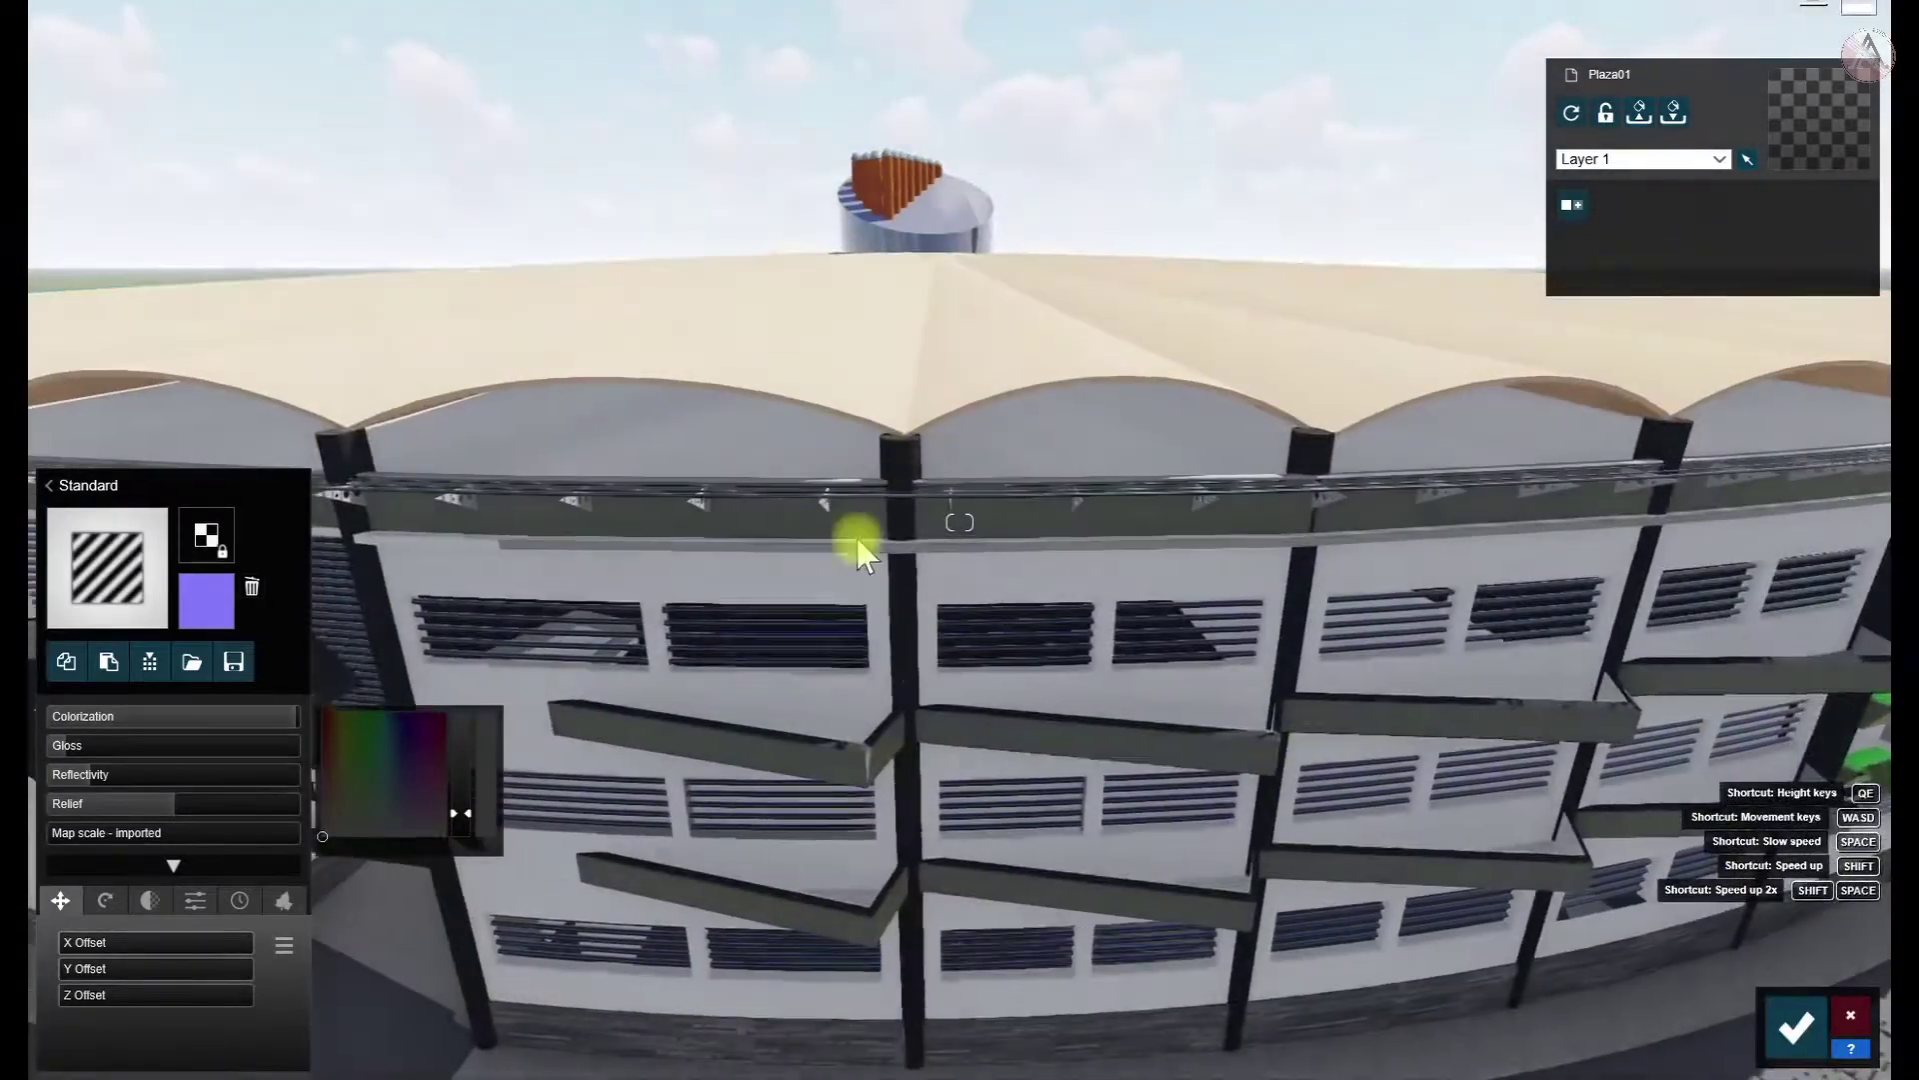
{"action": "left_click", "coordinate": [858, 545]}
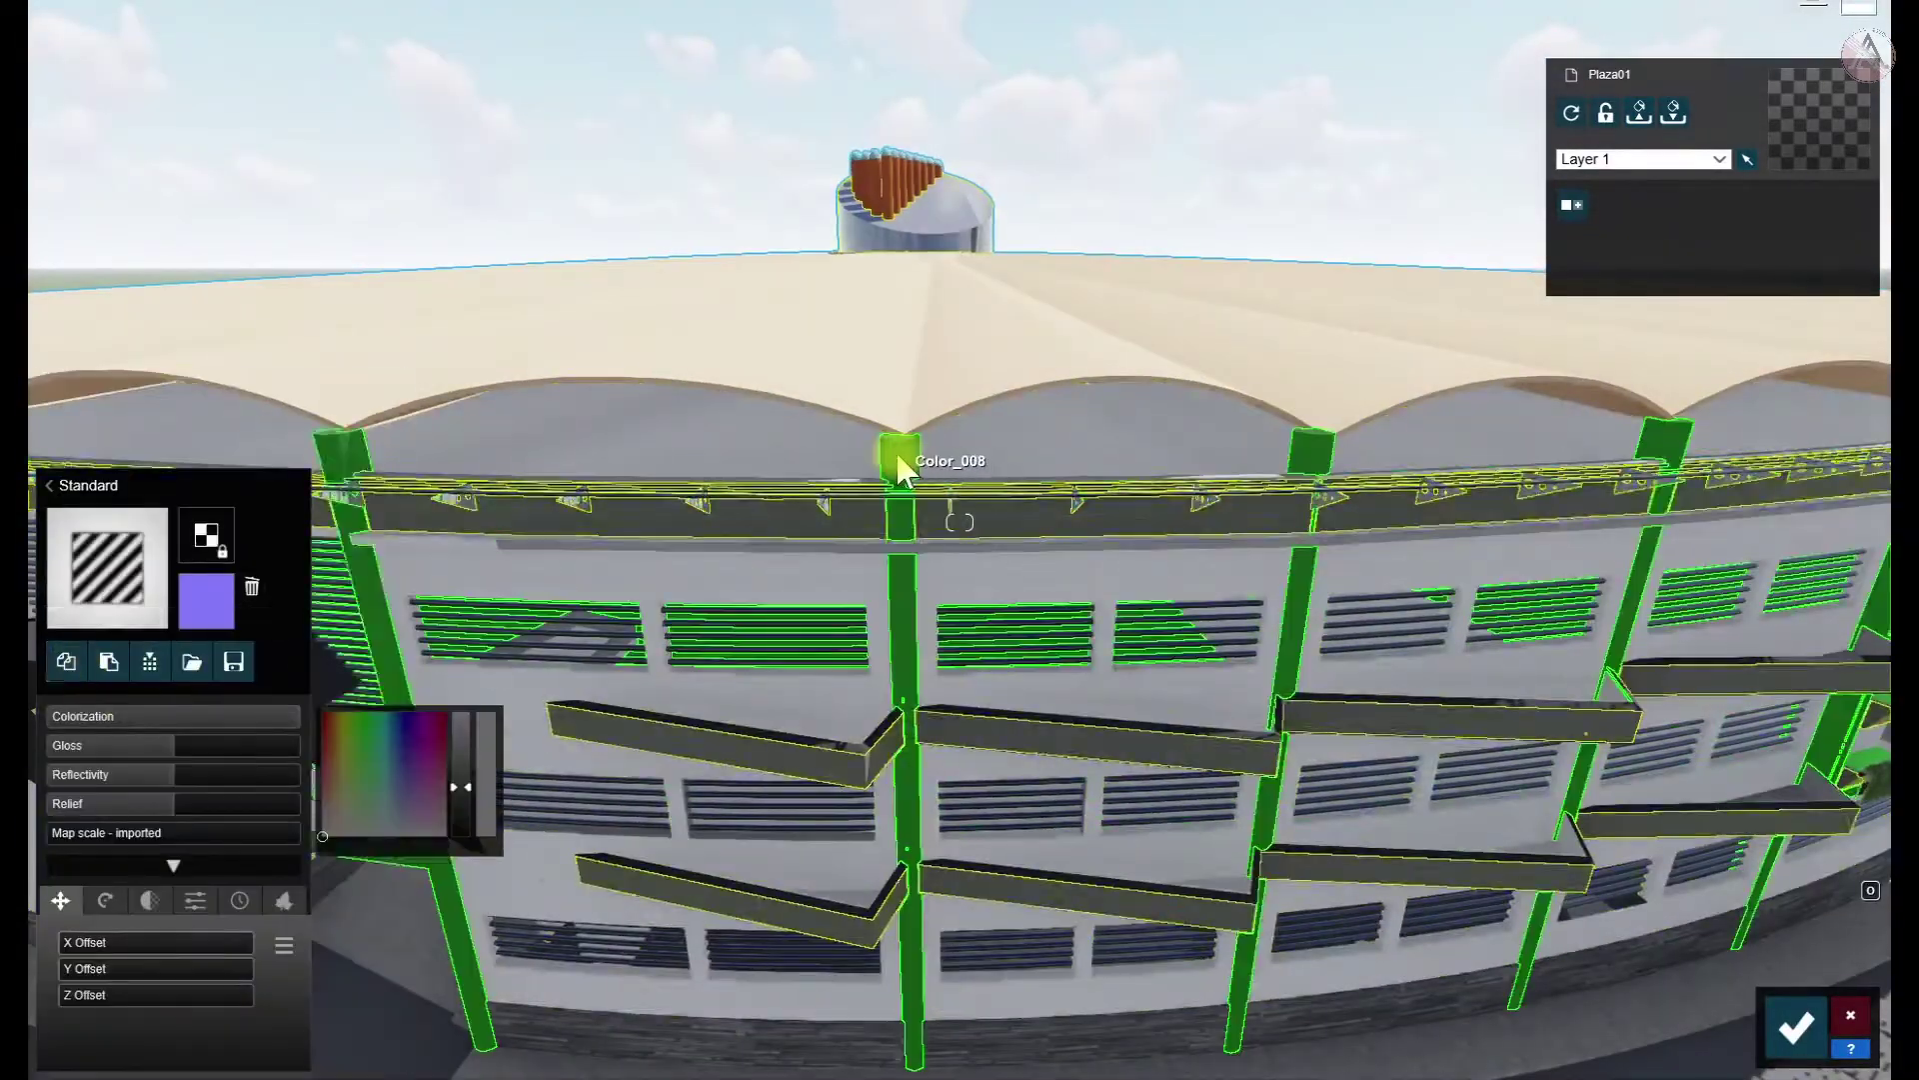
{"action": "left_click", "coordinate": [110, 662]}
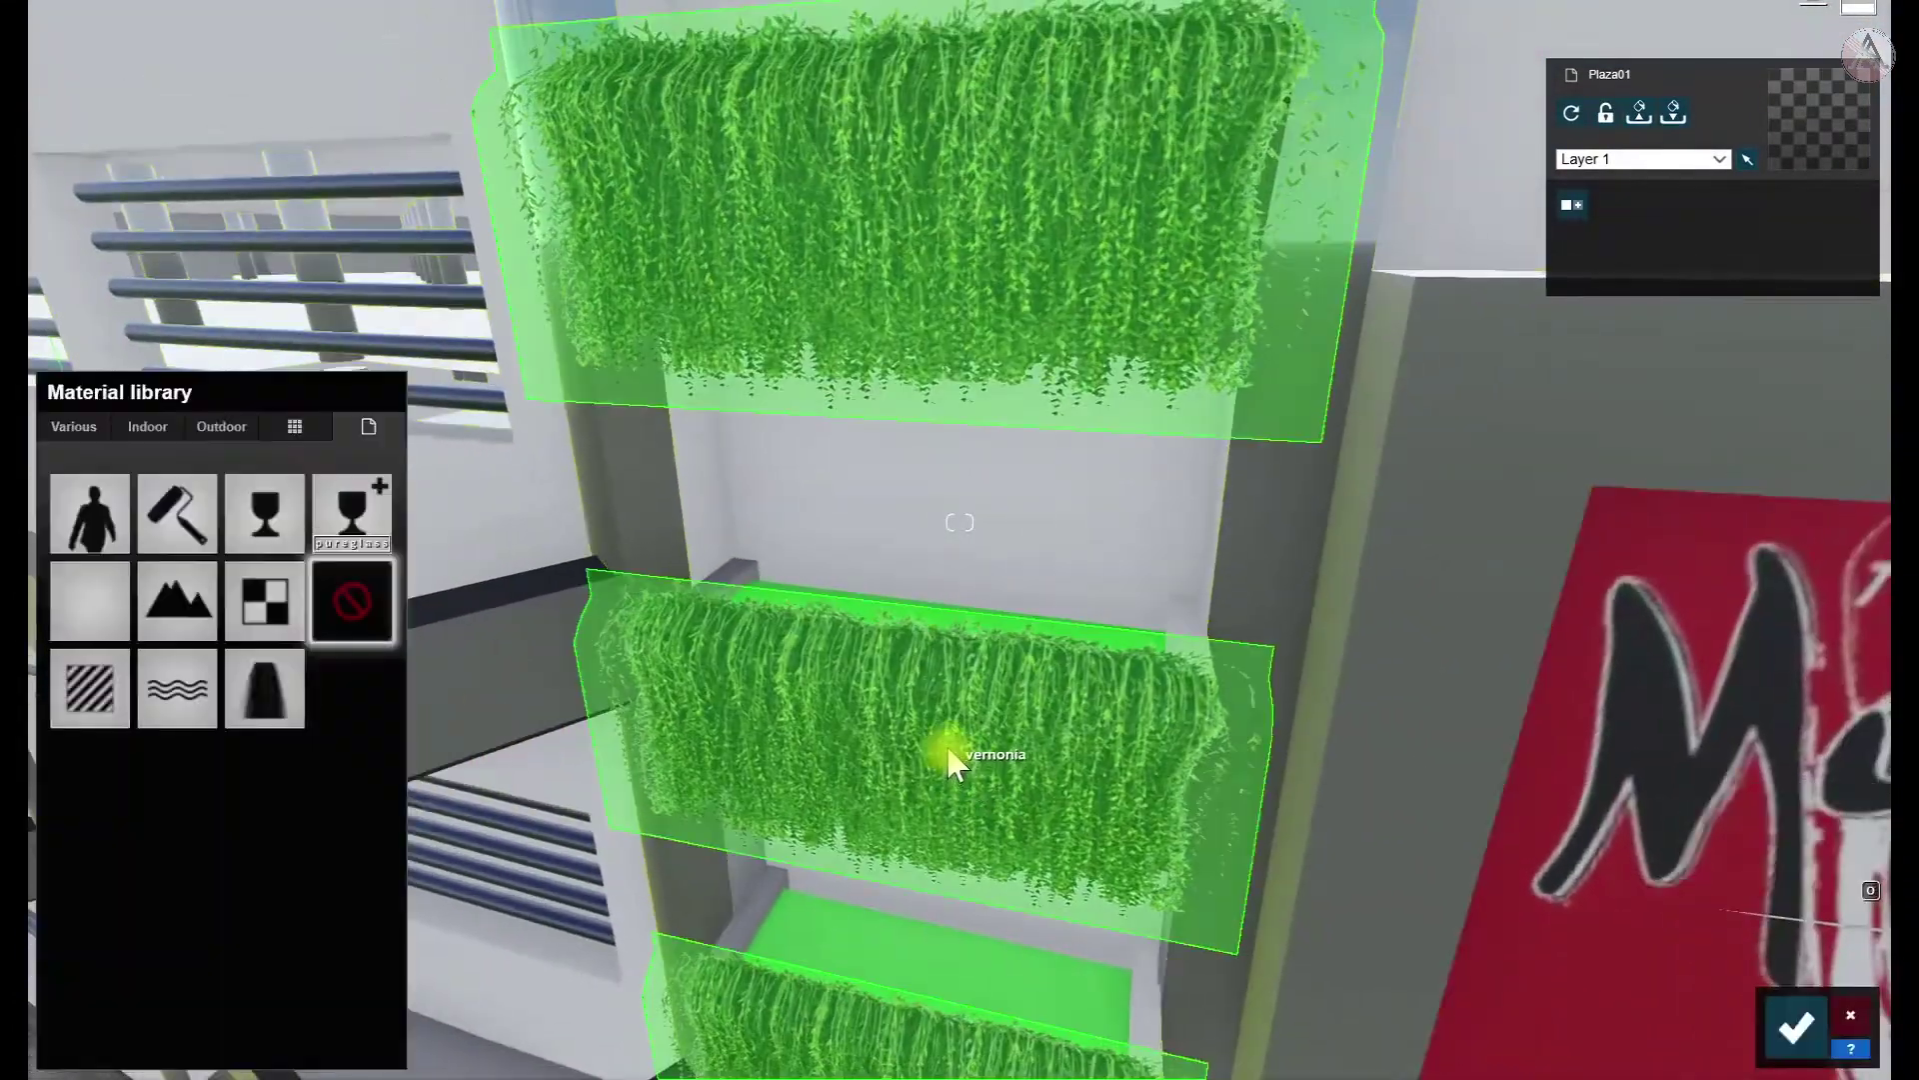
Apply a bright green leaf material from Various > Leaves to the hanging planters
{"action": "left_click", "coordinate": [78, 425]}
{"action": "left_click", "coordinate": [138, 495]}
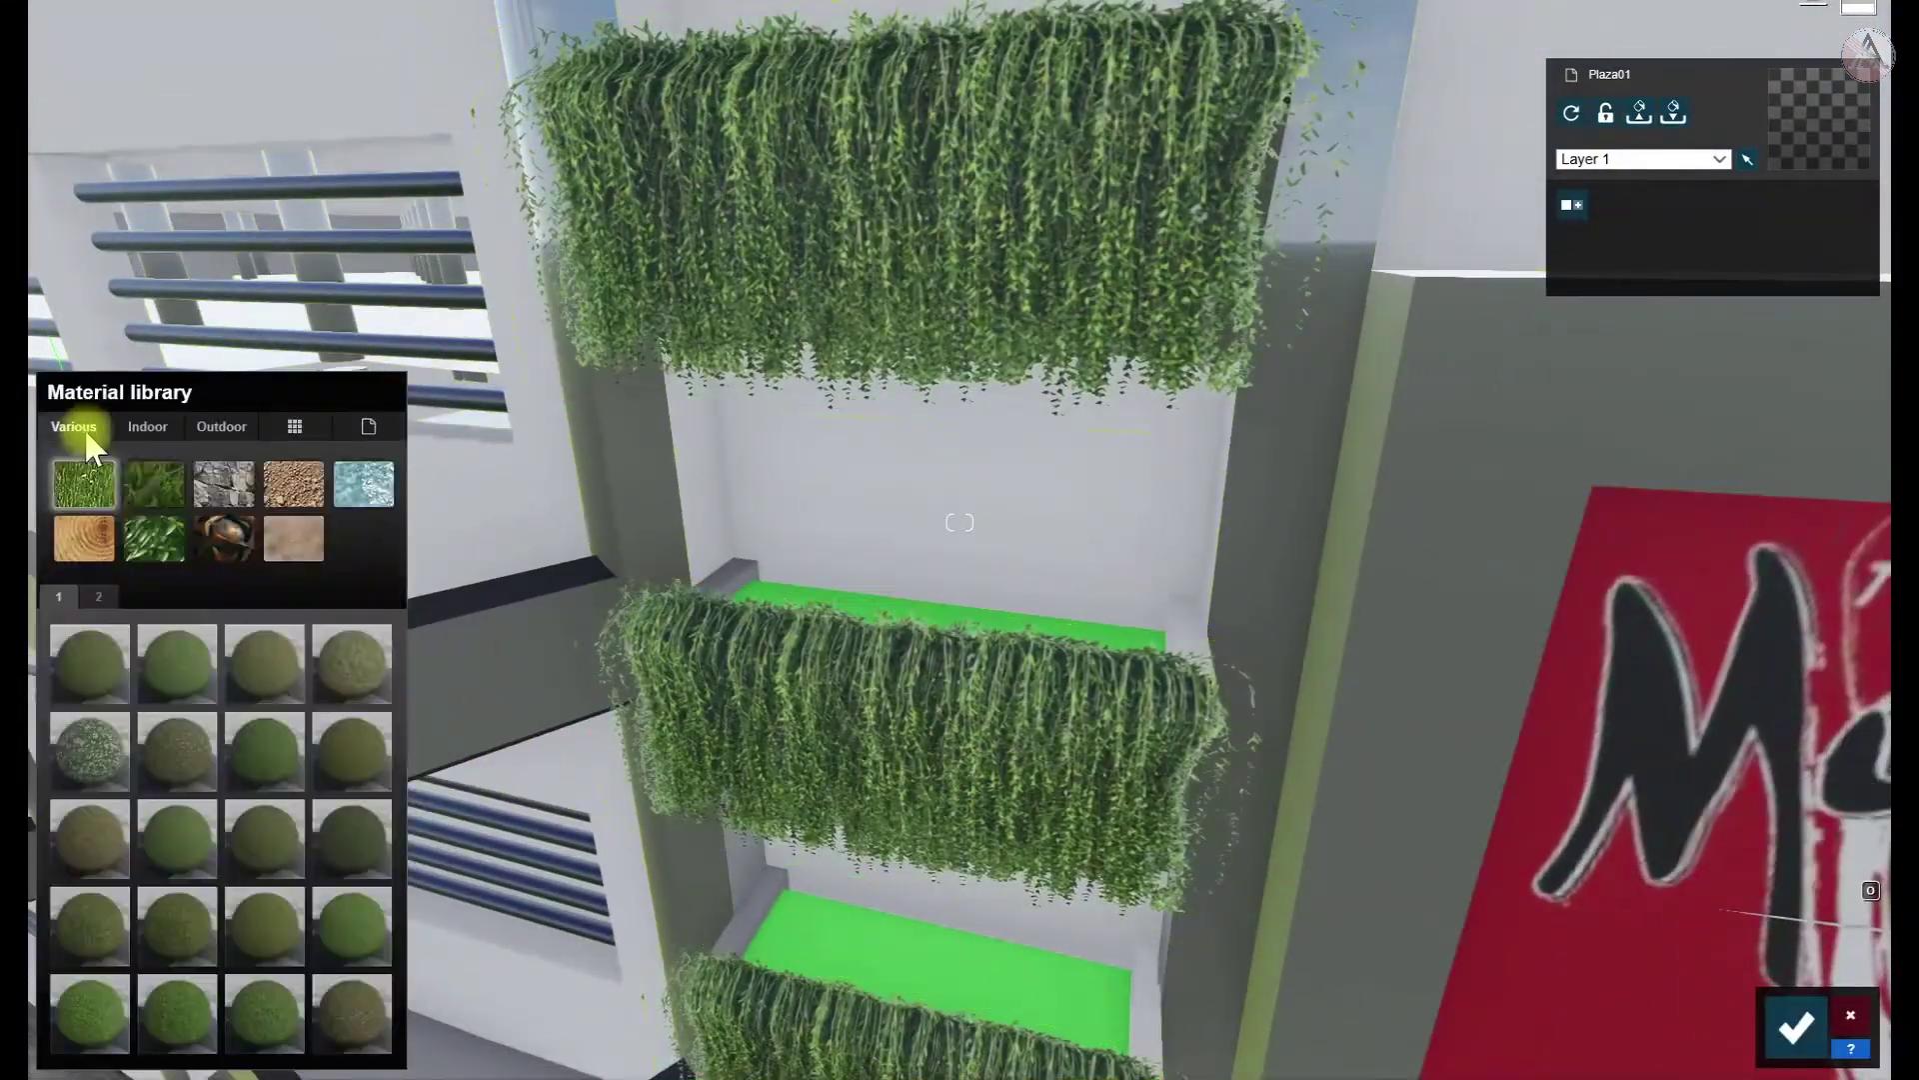
{"action": "left_click", "coordinate": [178, 755]}
{"action": "left_click", "coordinate": [352, 755]}
{"action": "left_click", "coordinate": [290, 775]}
{"action": "left_click", "coordinate": [125, 765]}
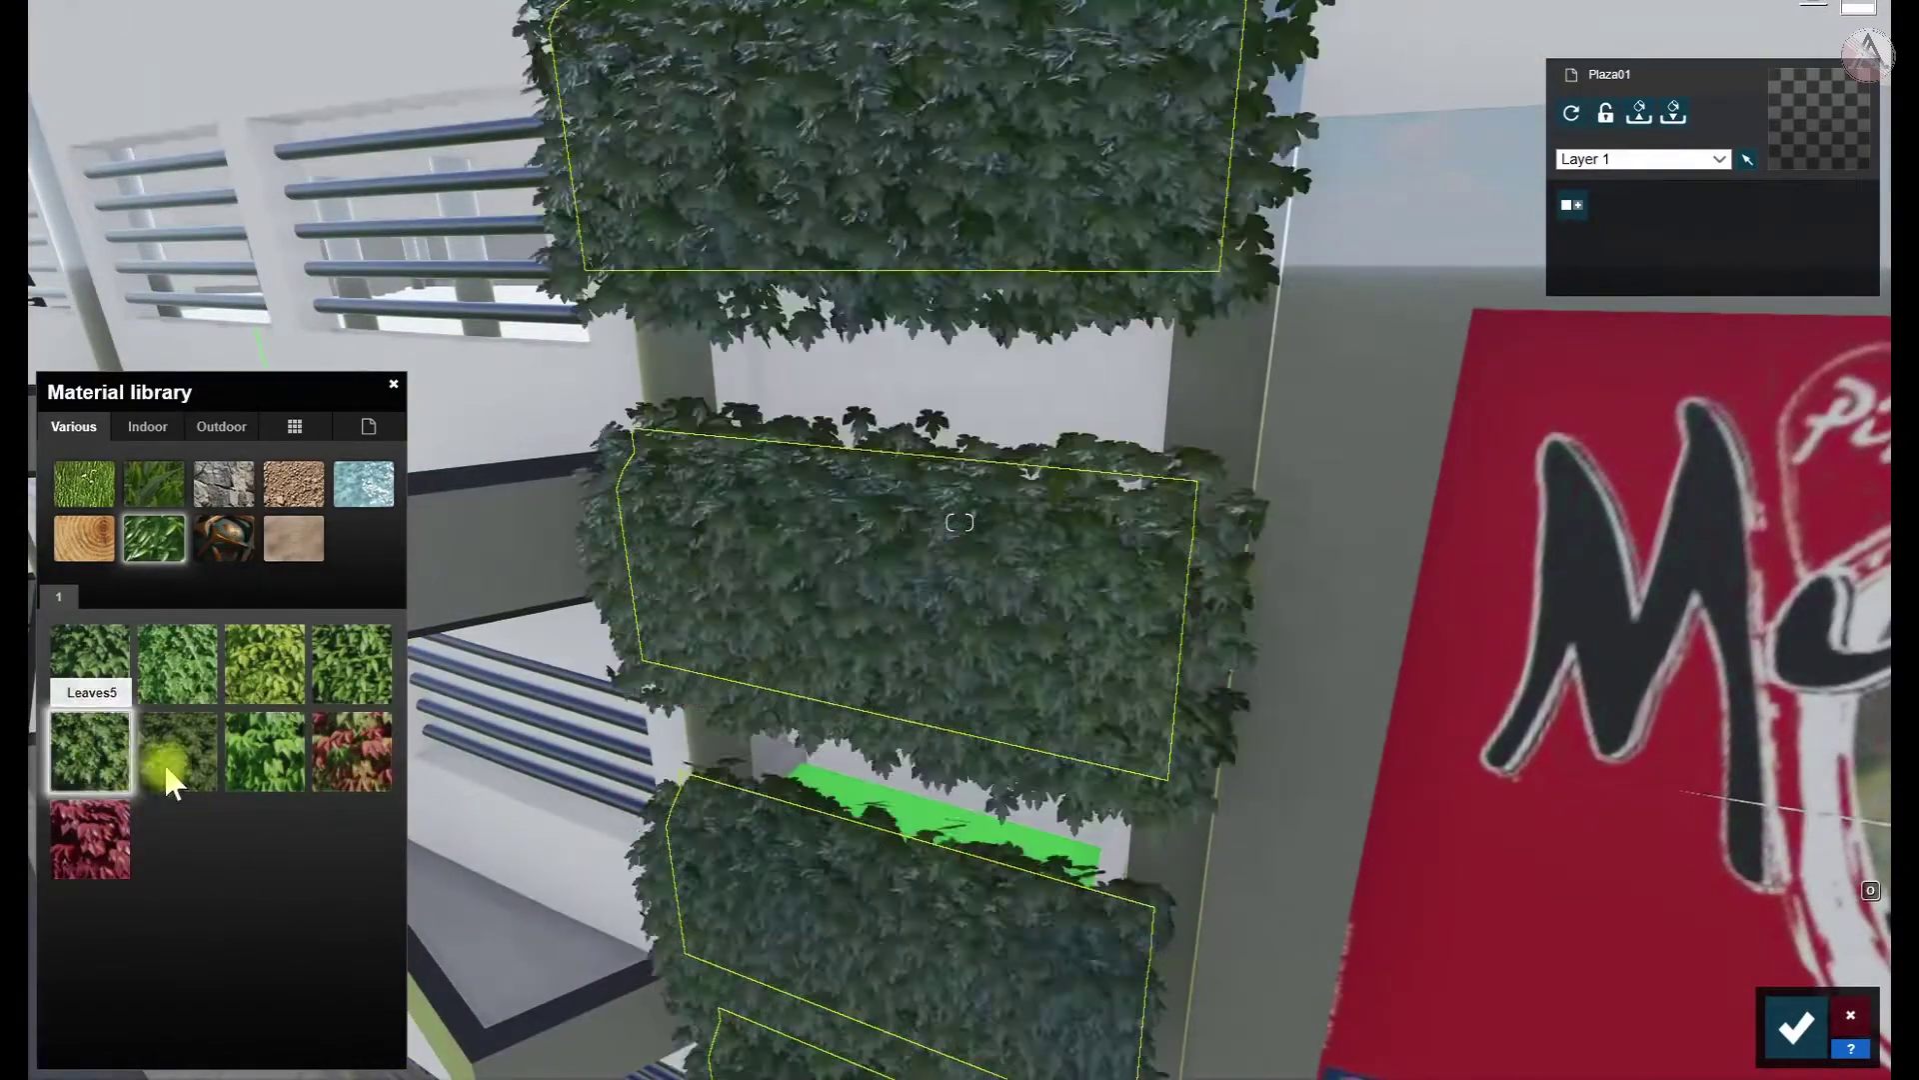
{"action": "left_click", "coordinate": [178, 665]}
{"action": "left_click", "coordinate": [170, 690]}
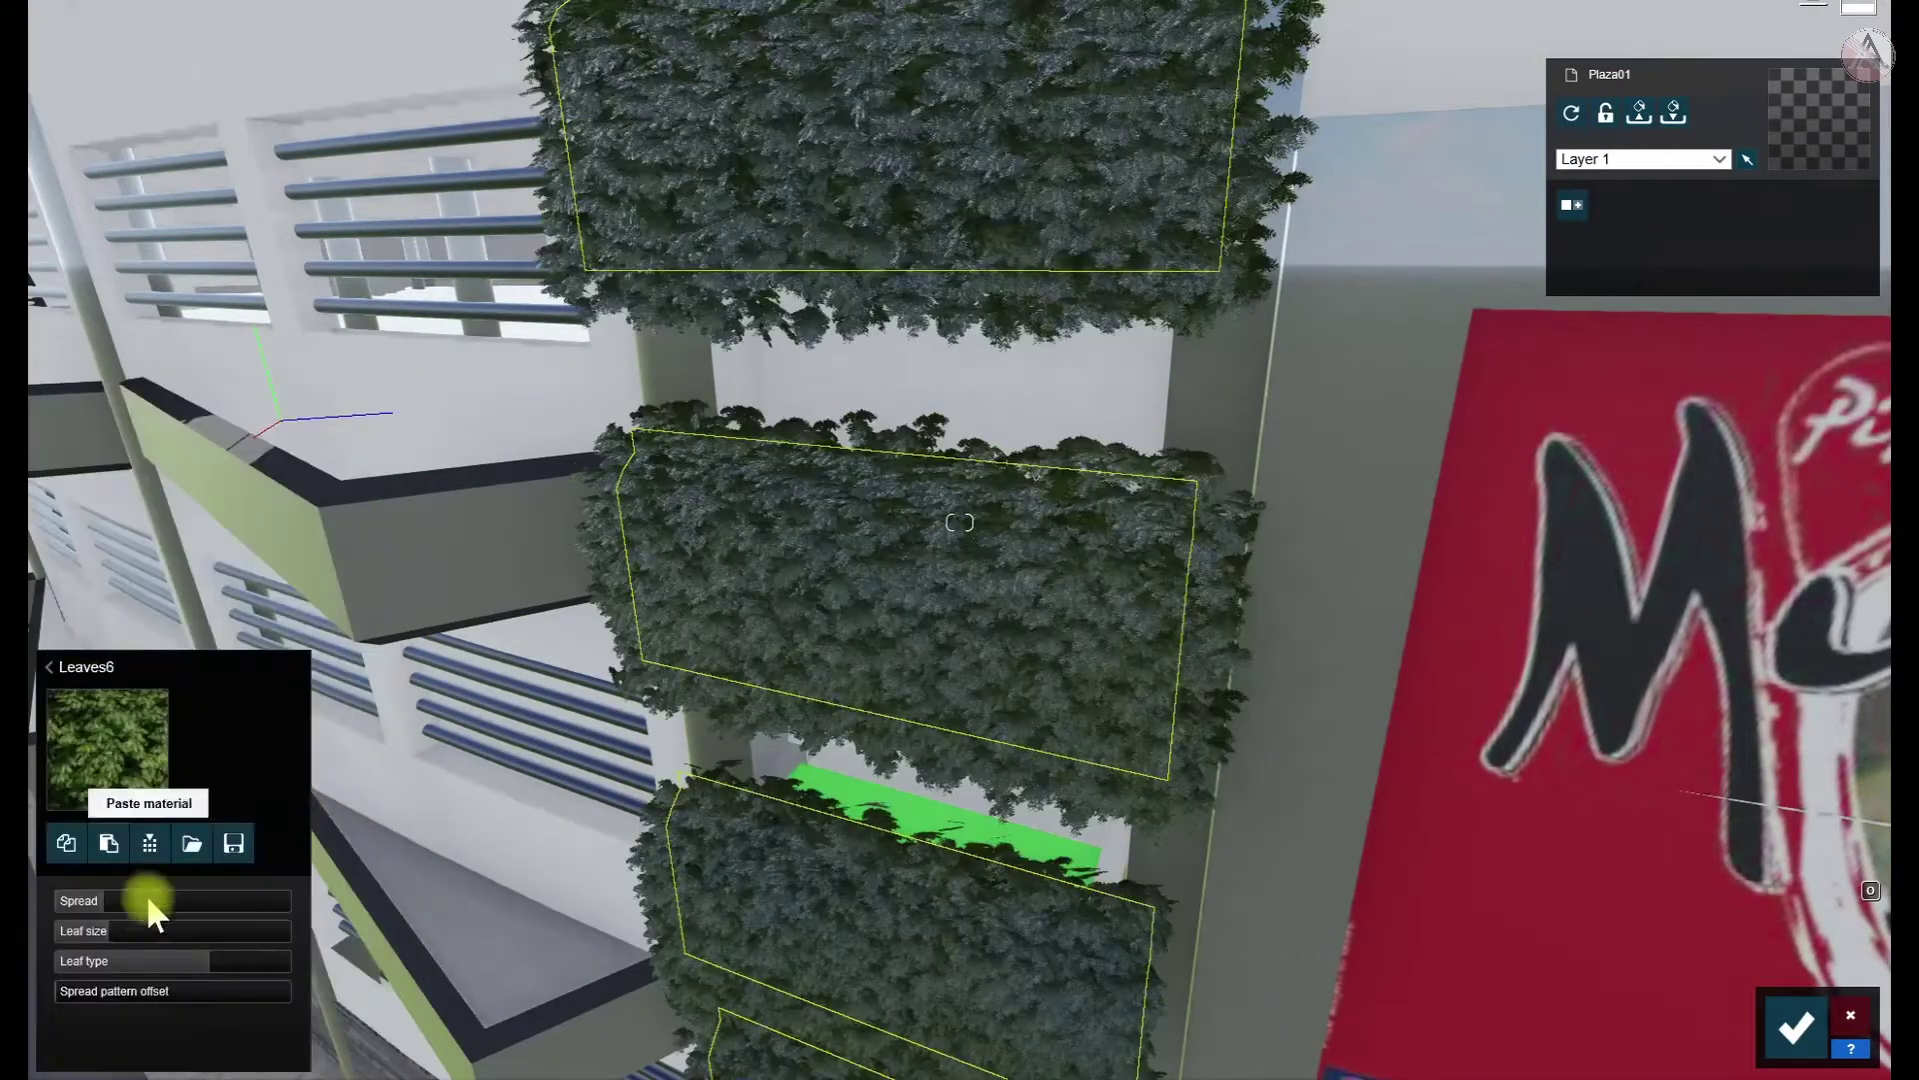
Adjust the planter leaves' Spread and enlarge their Leaf type size
{"action": "left_click_drag", "start_coordinate": [170, 909], "coordinate": [154, 903]}
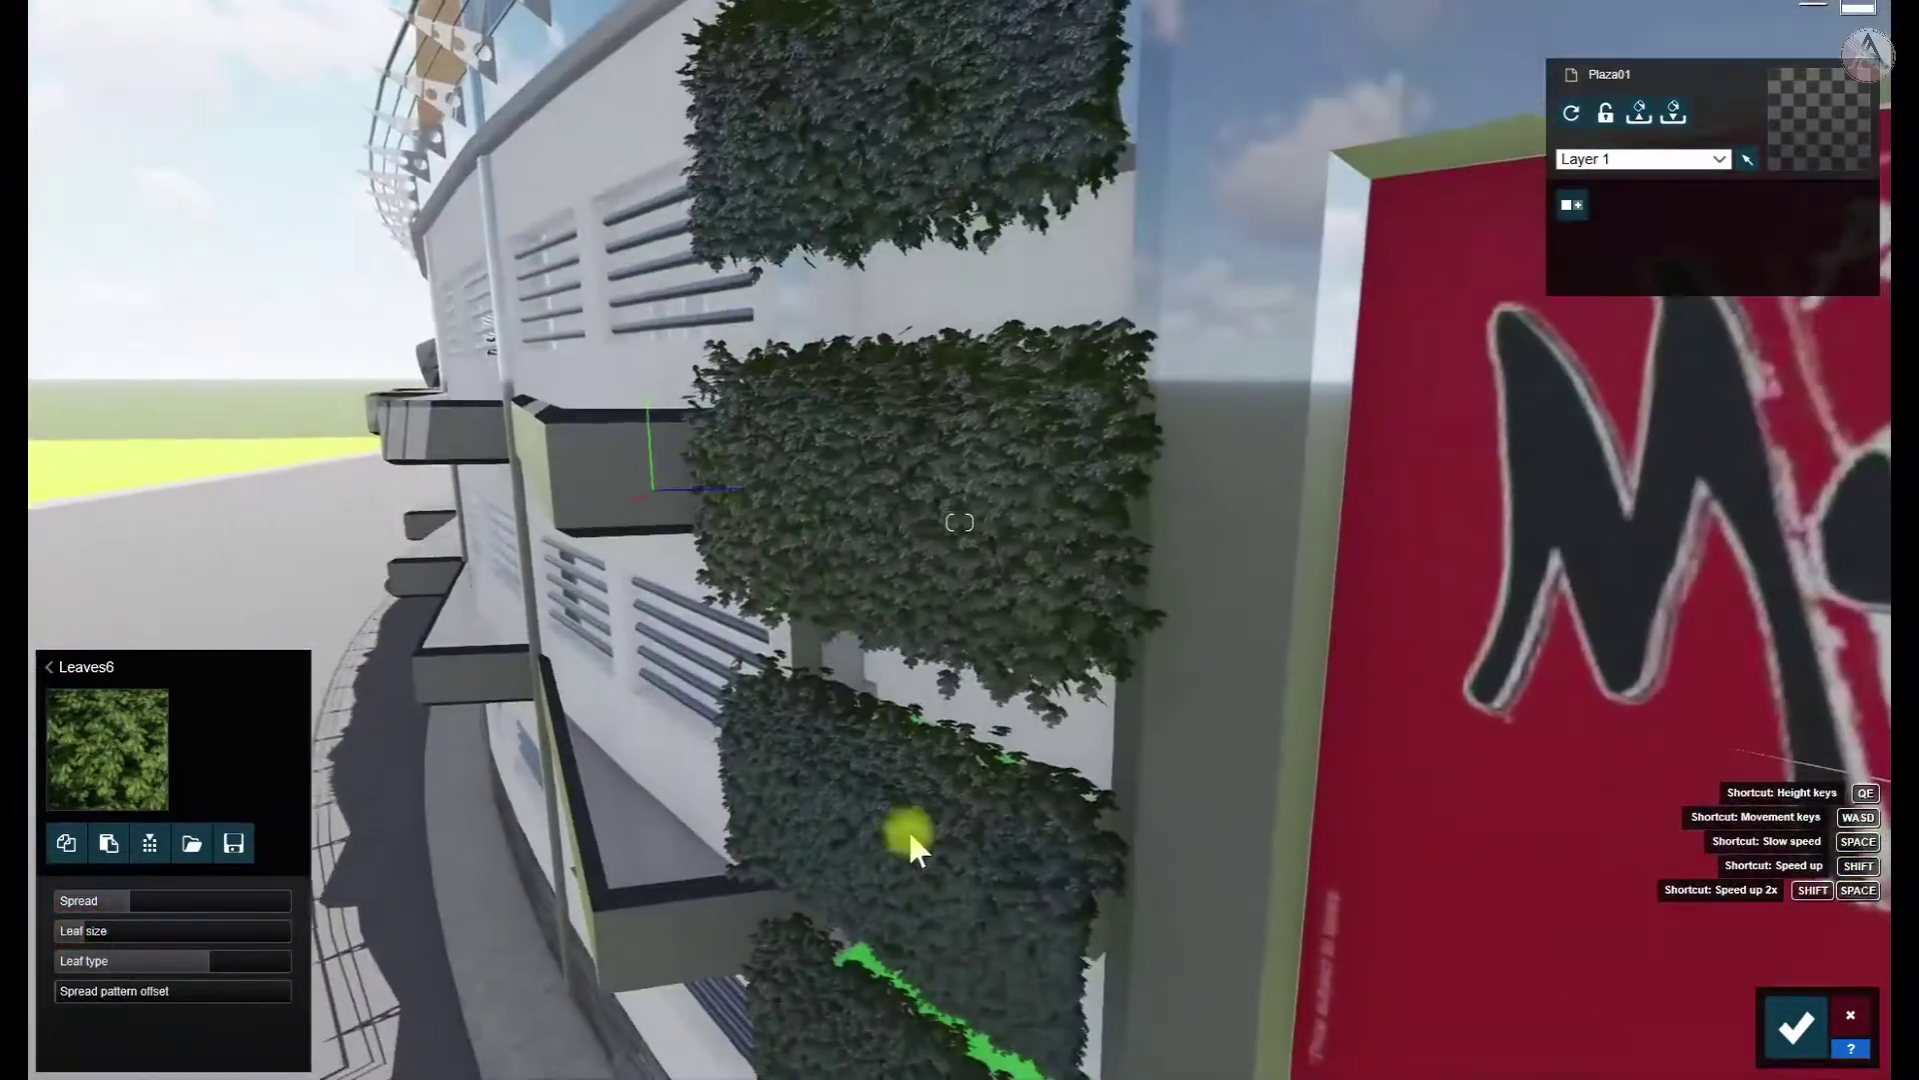
{"action": "left_click_drag", "start_coordinate": [908, 835], "coordinate": [919, 810]}
{"action": "left_click", "coordinate": [177, 963]}
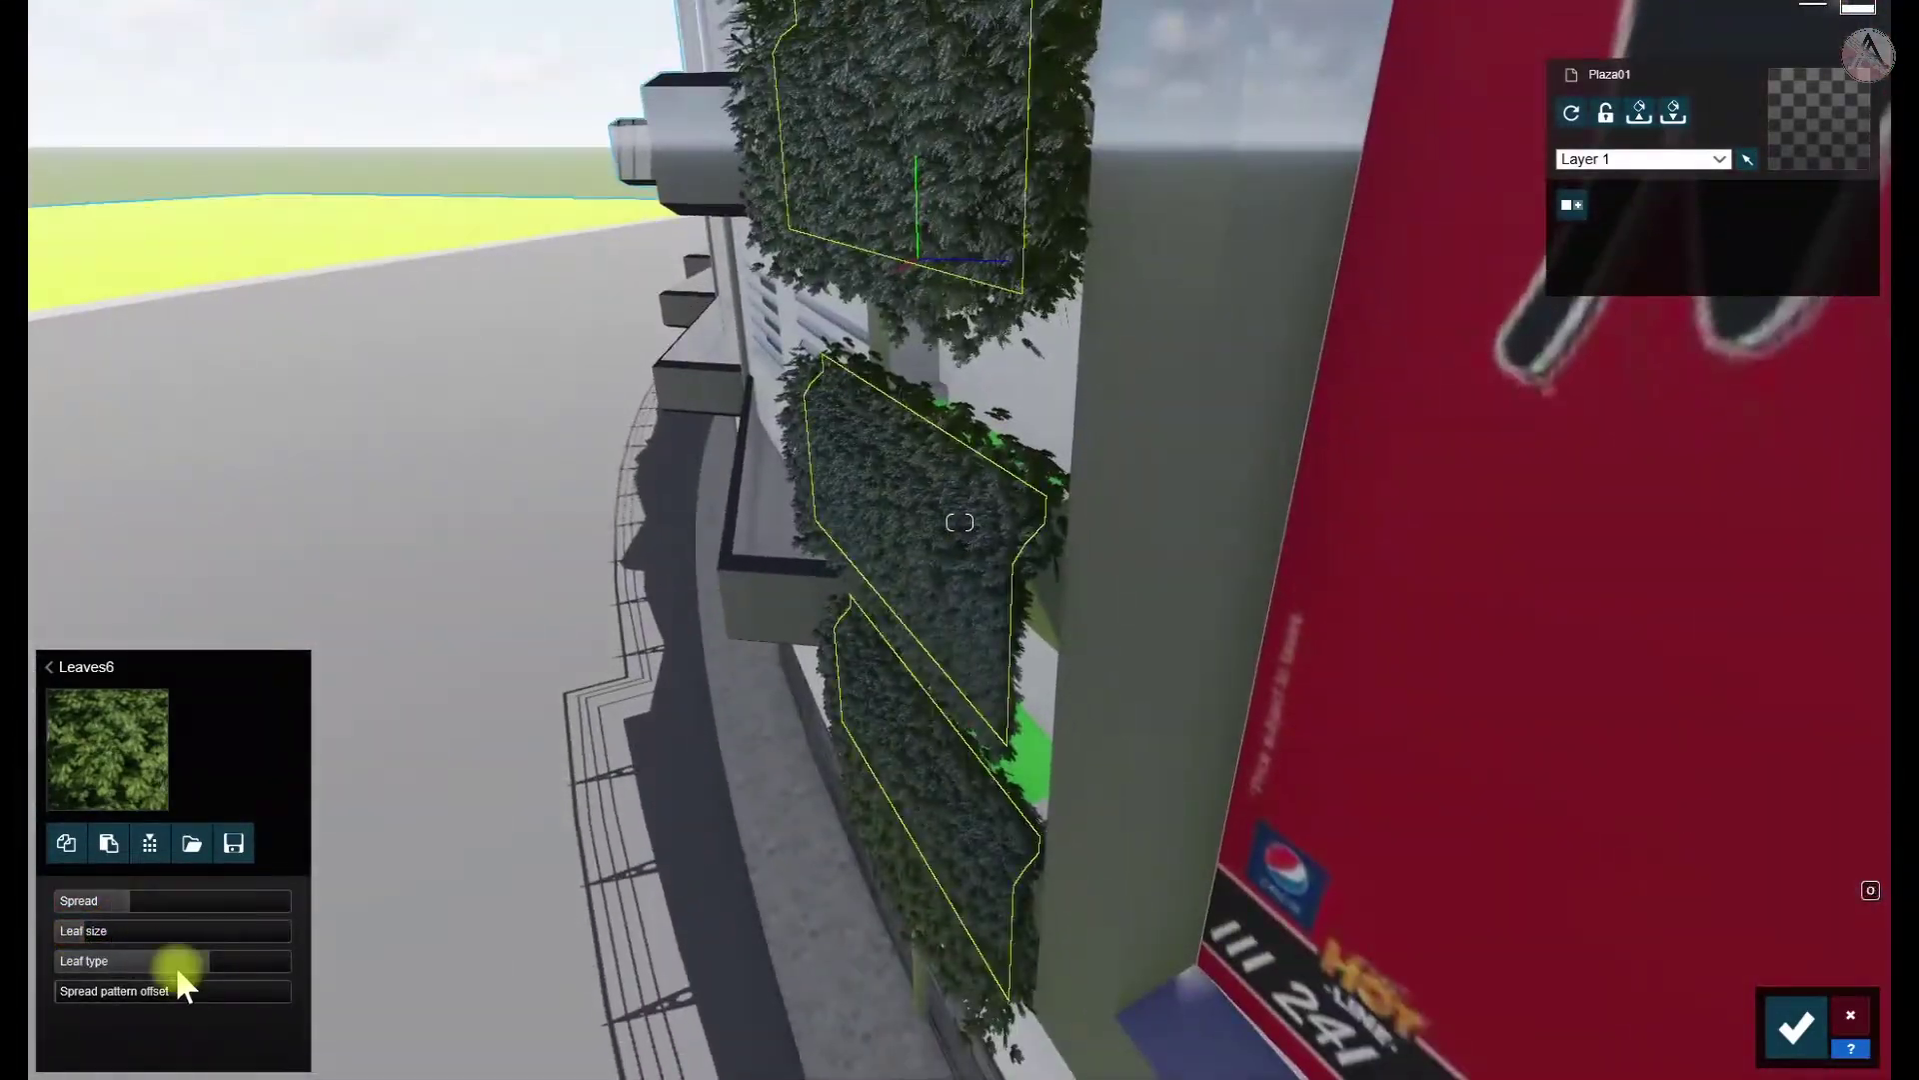
{"action": "left_click", "coordinate": [122, 965]}
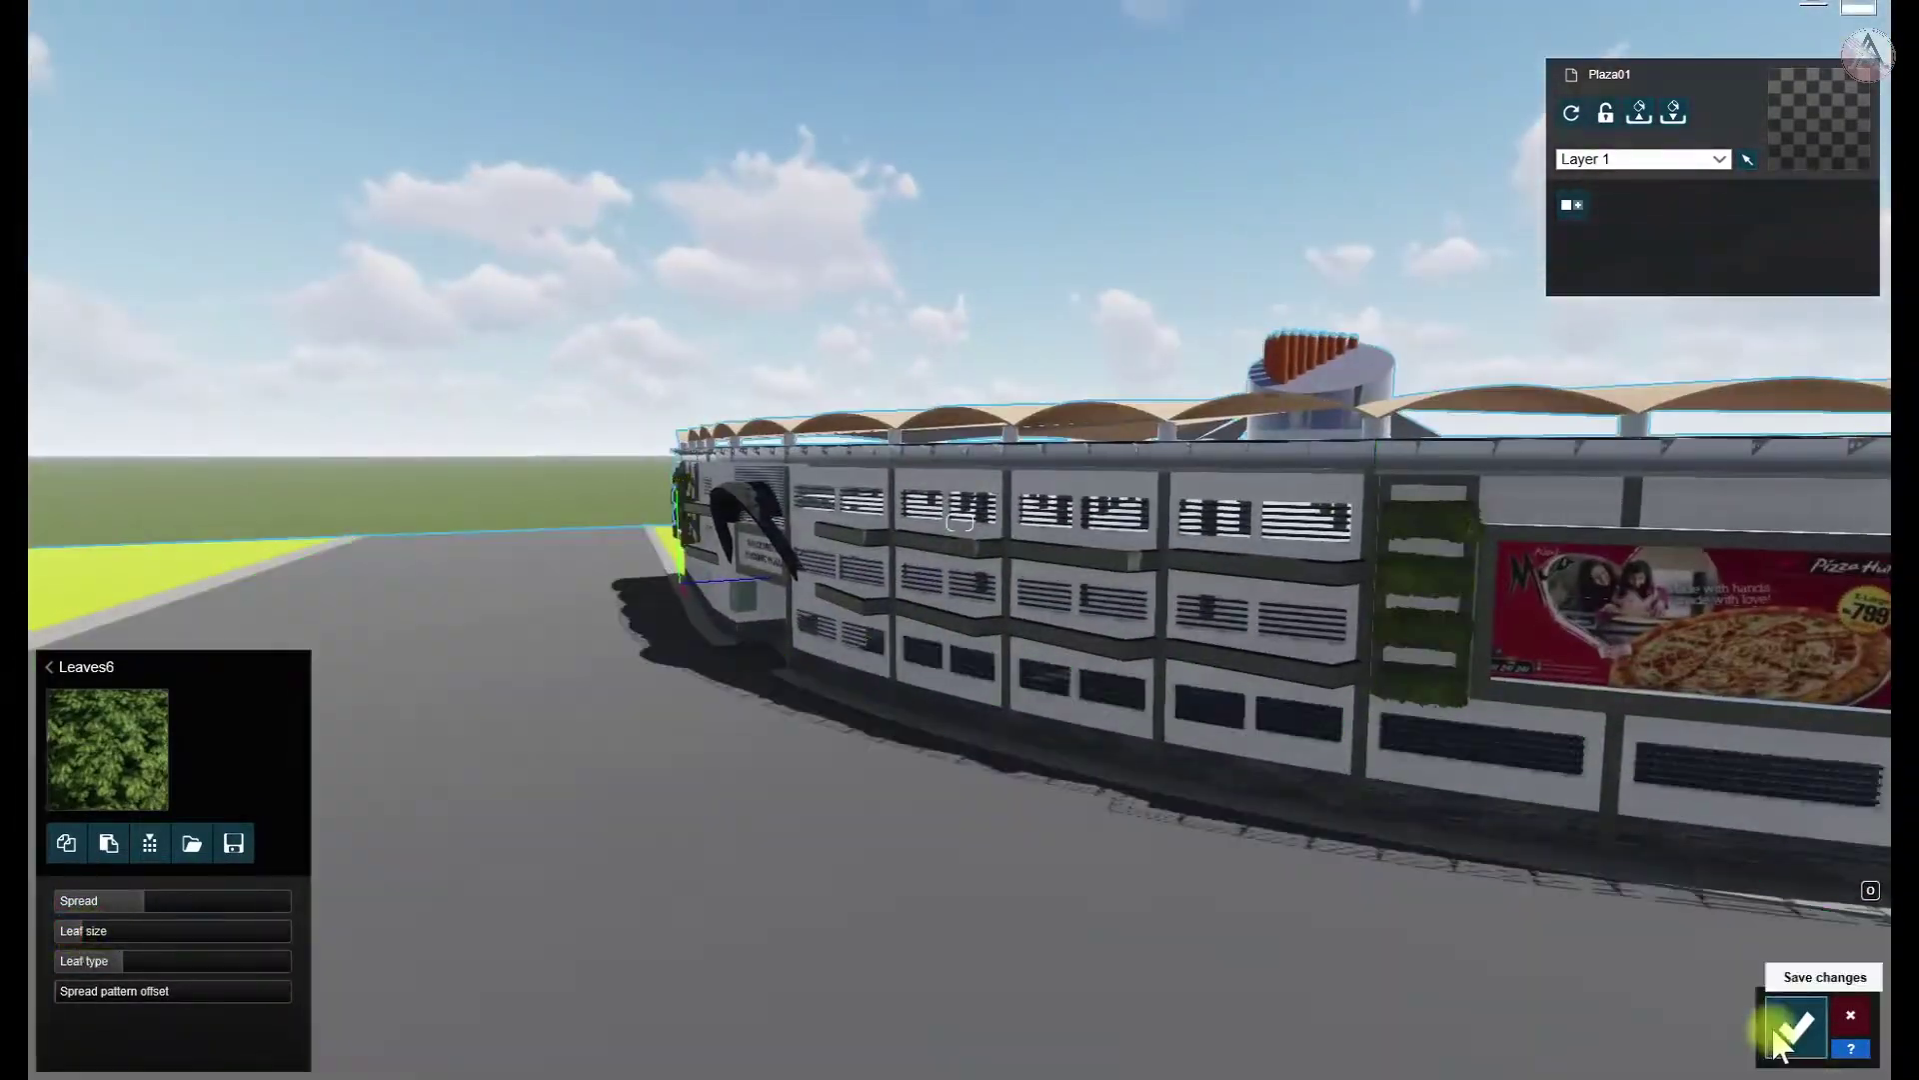
{"action": "left_click", "coordinate": [1797, 1027]}
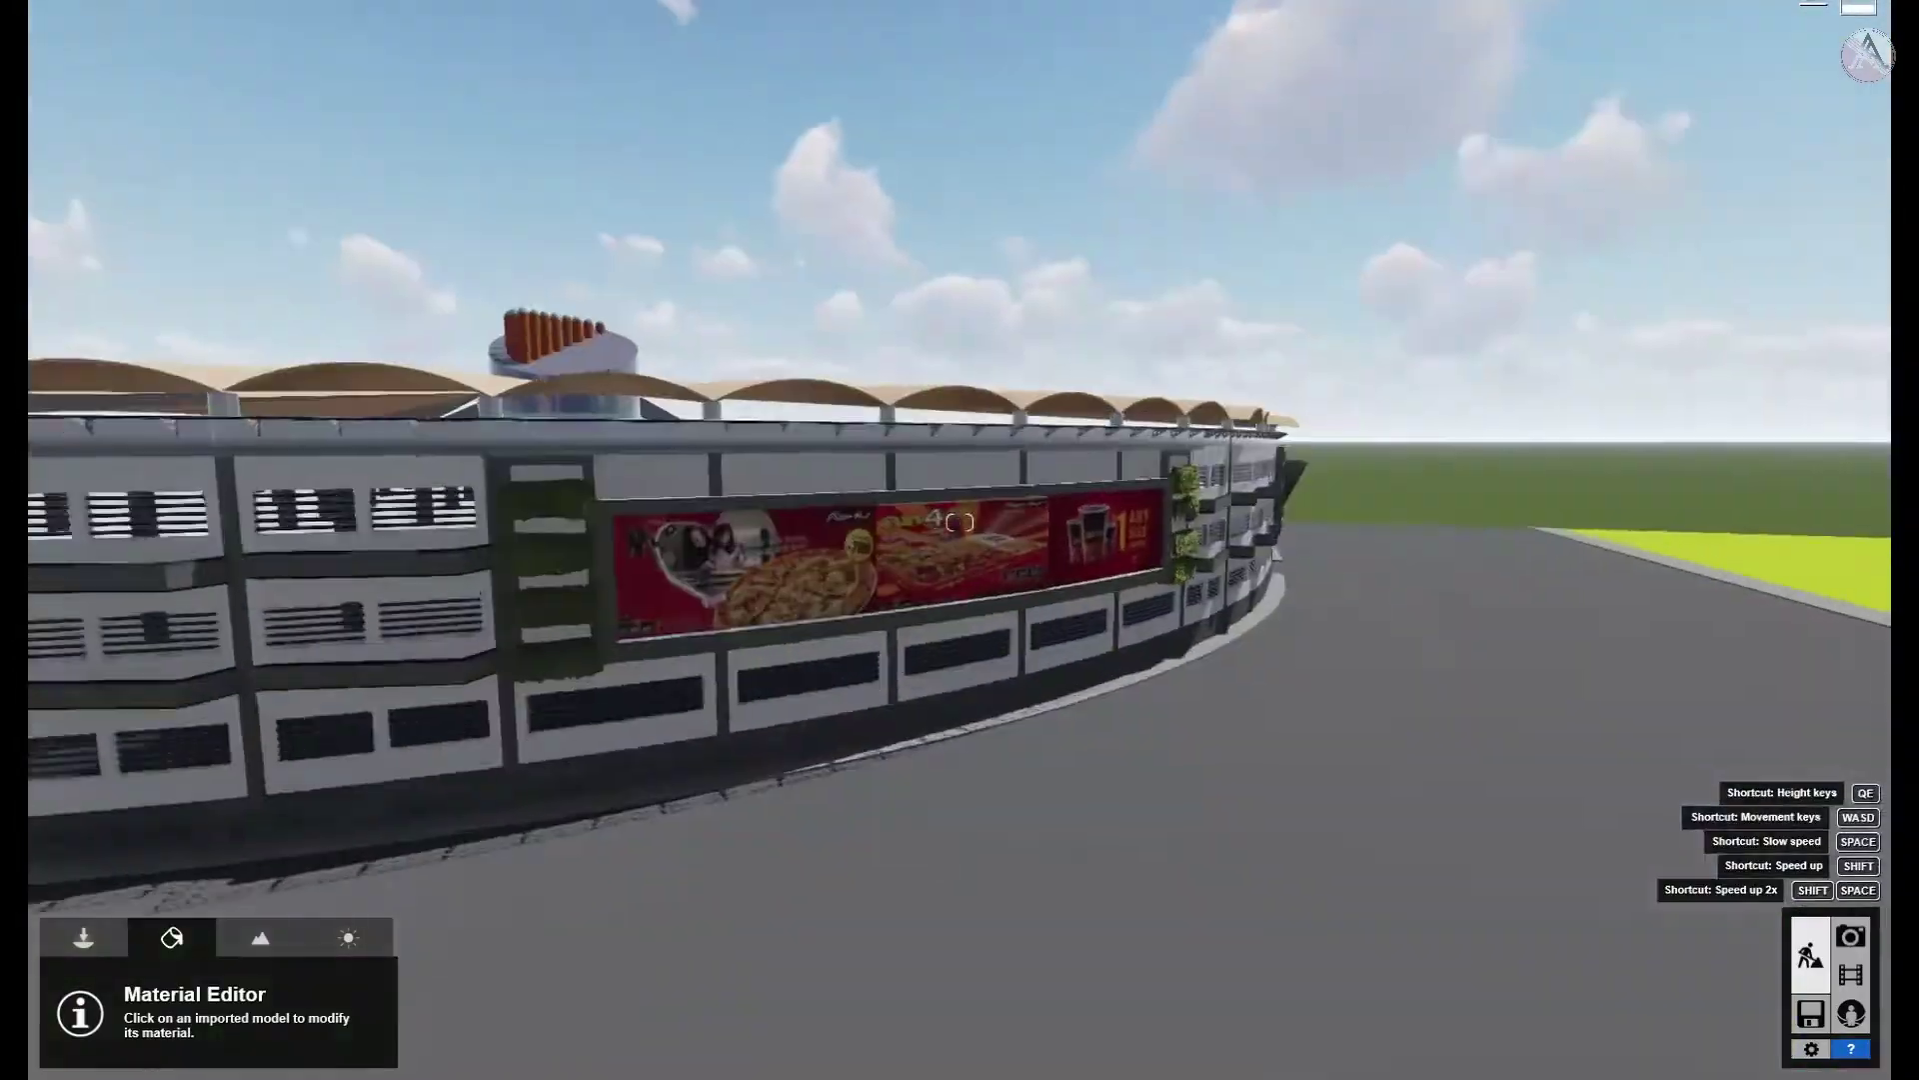
Give the stone base wall a Standard material and adjust its tint colour
{"action": "left_click", "coordinate": [850, 572]}
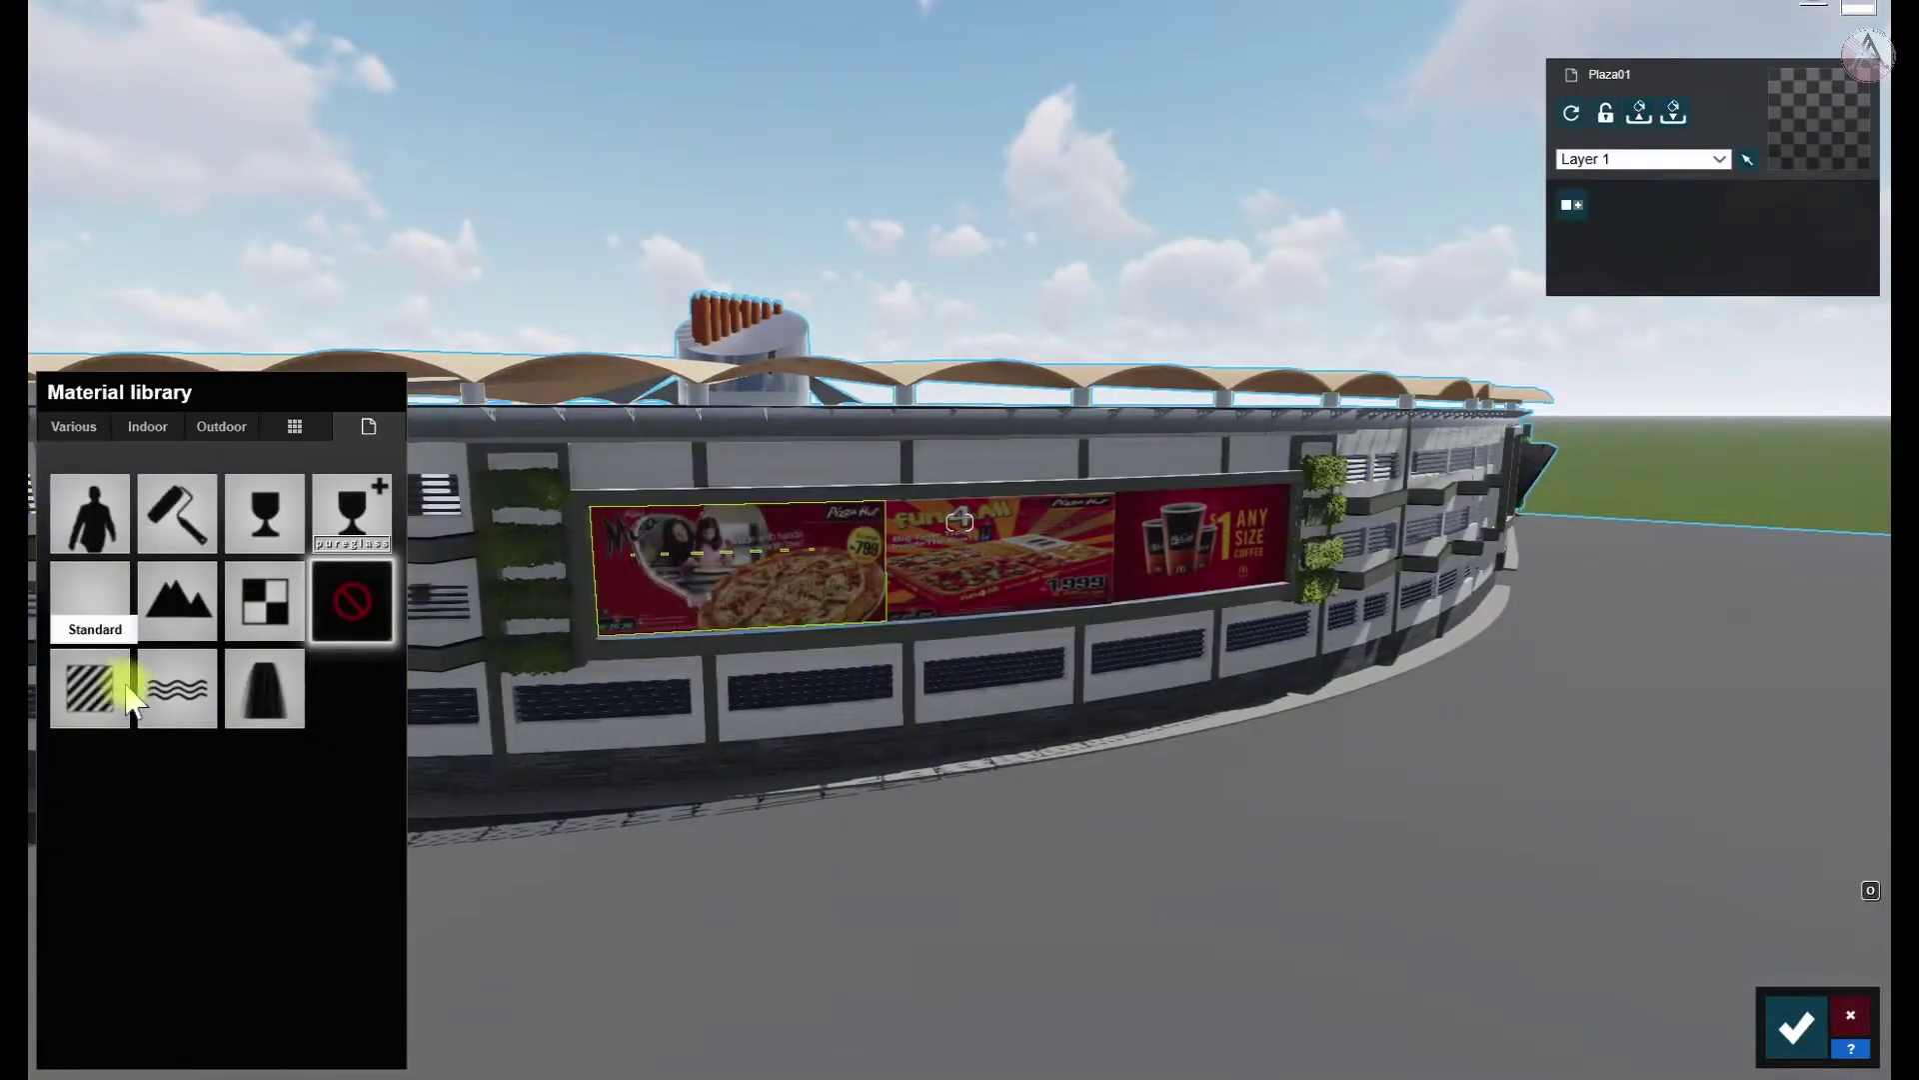
{"action": "left_click", "coordinate": [127, 686]}
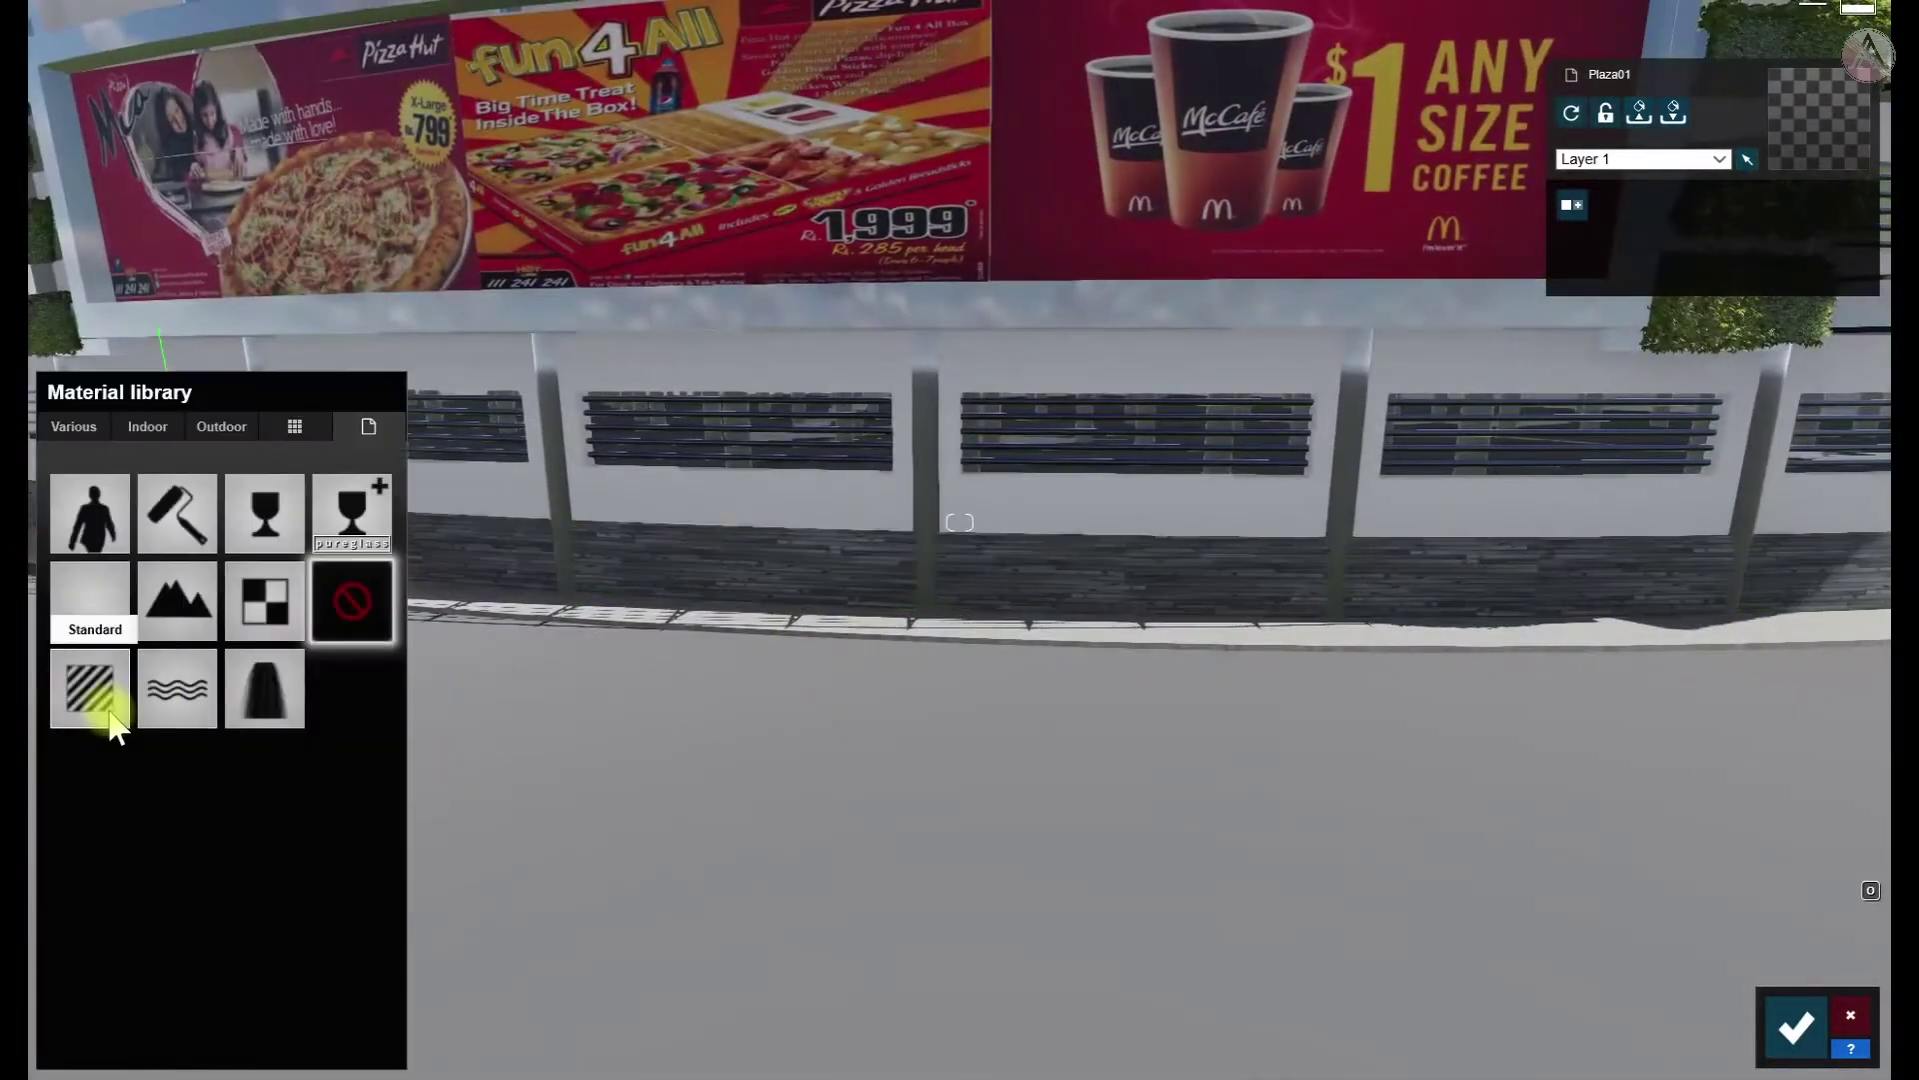
{"action": "left_click", "coordinate": [100, 704]}
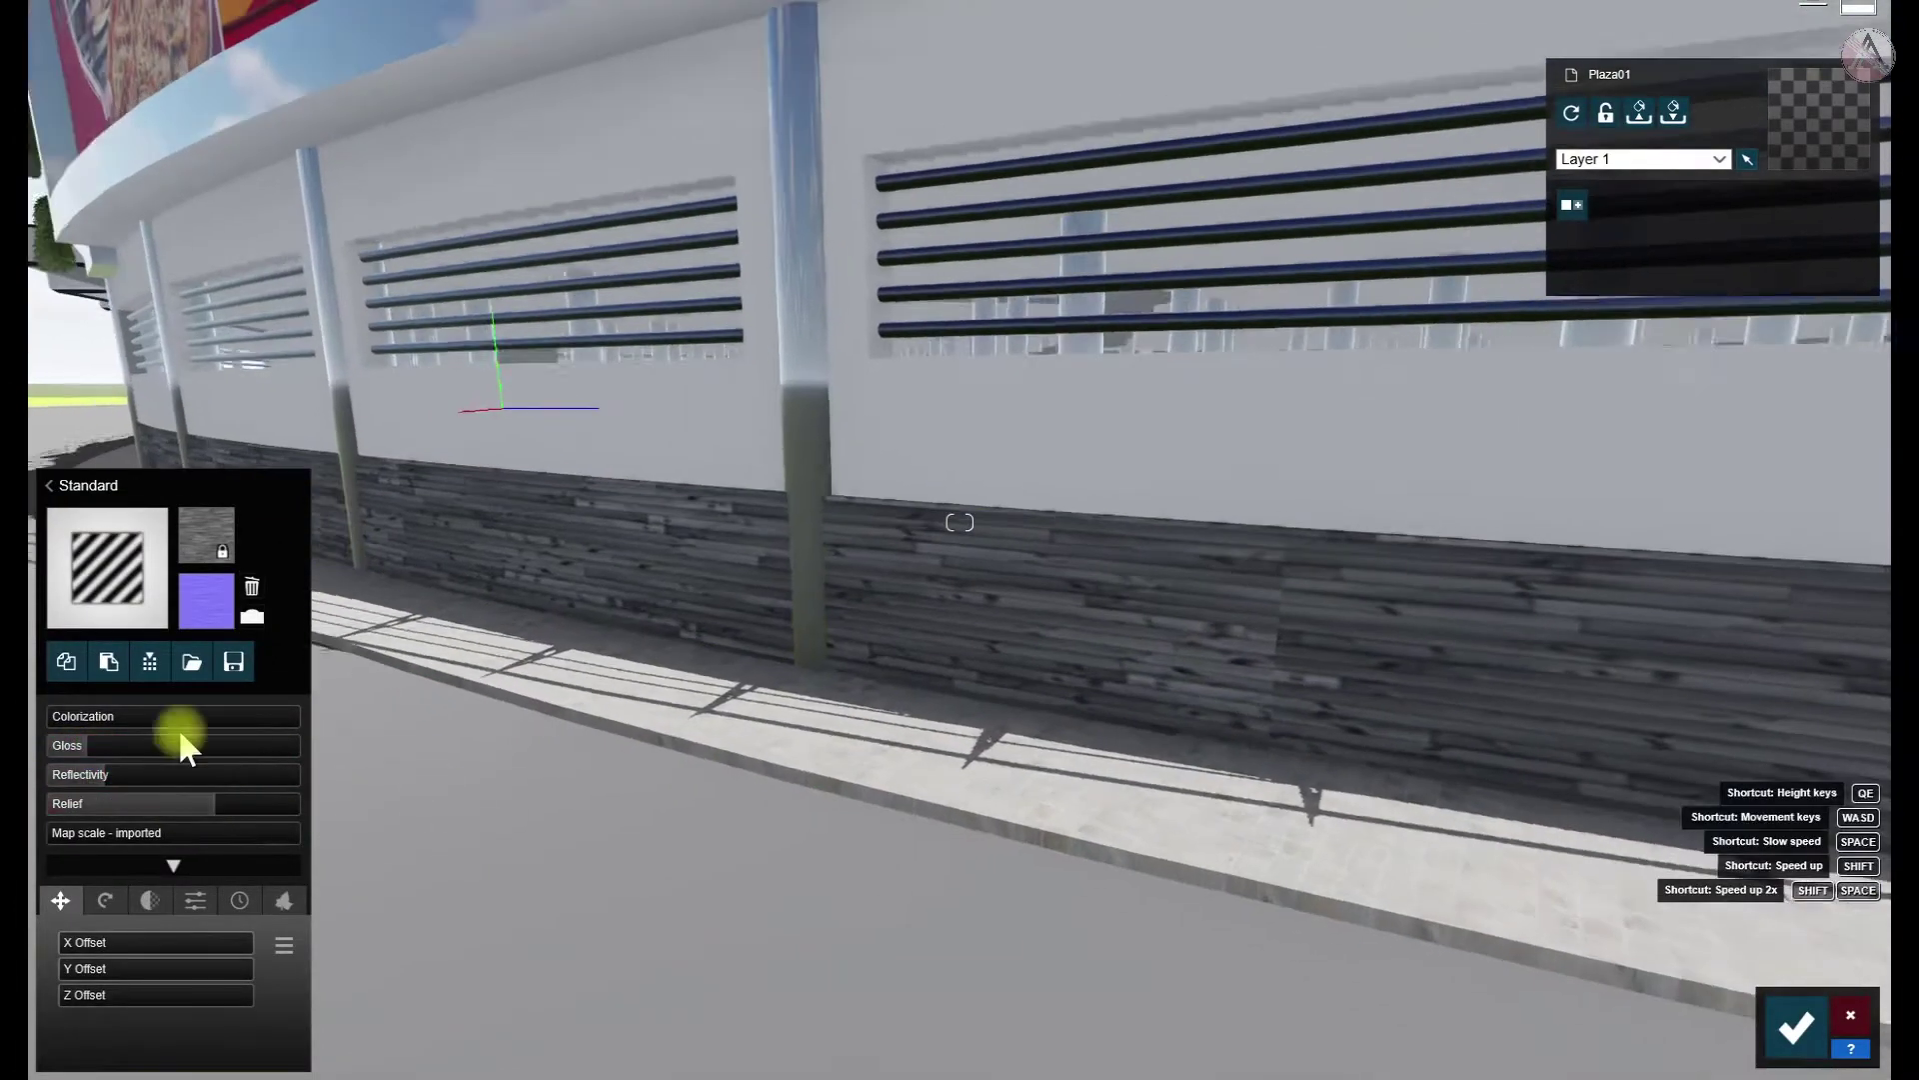
{"action": "left_click", "coordinate": [121, 718]}
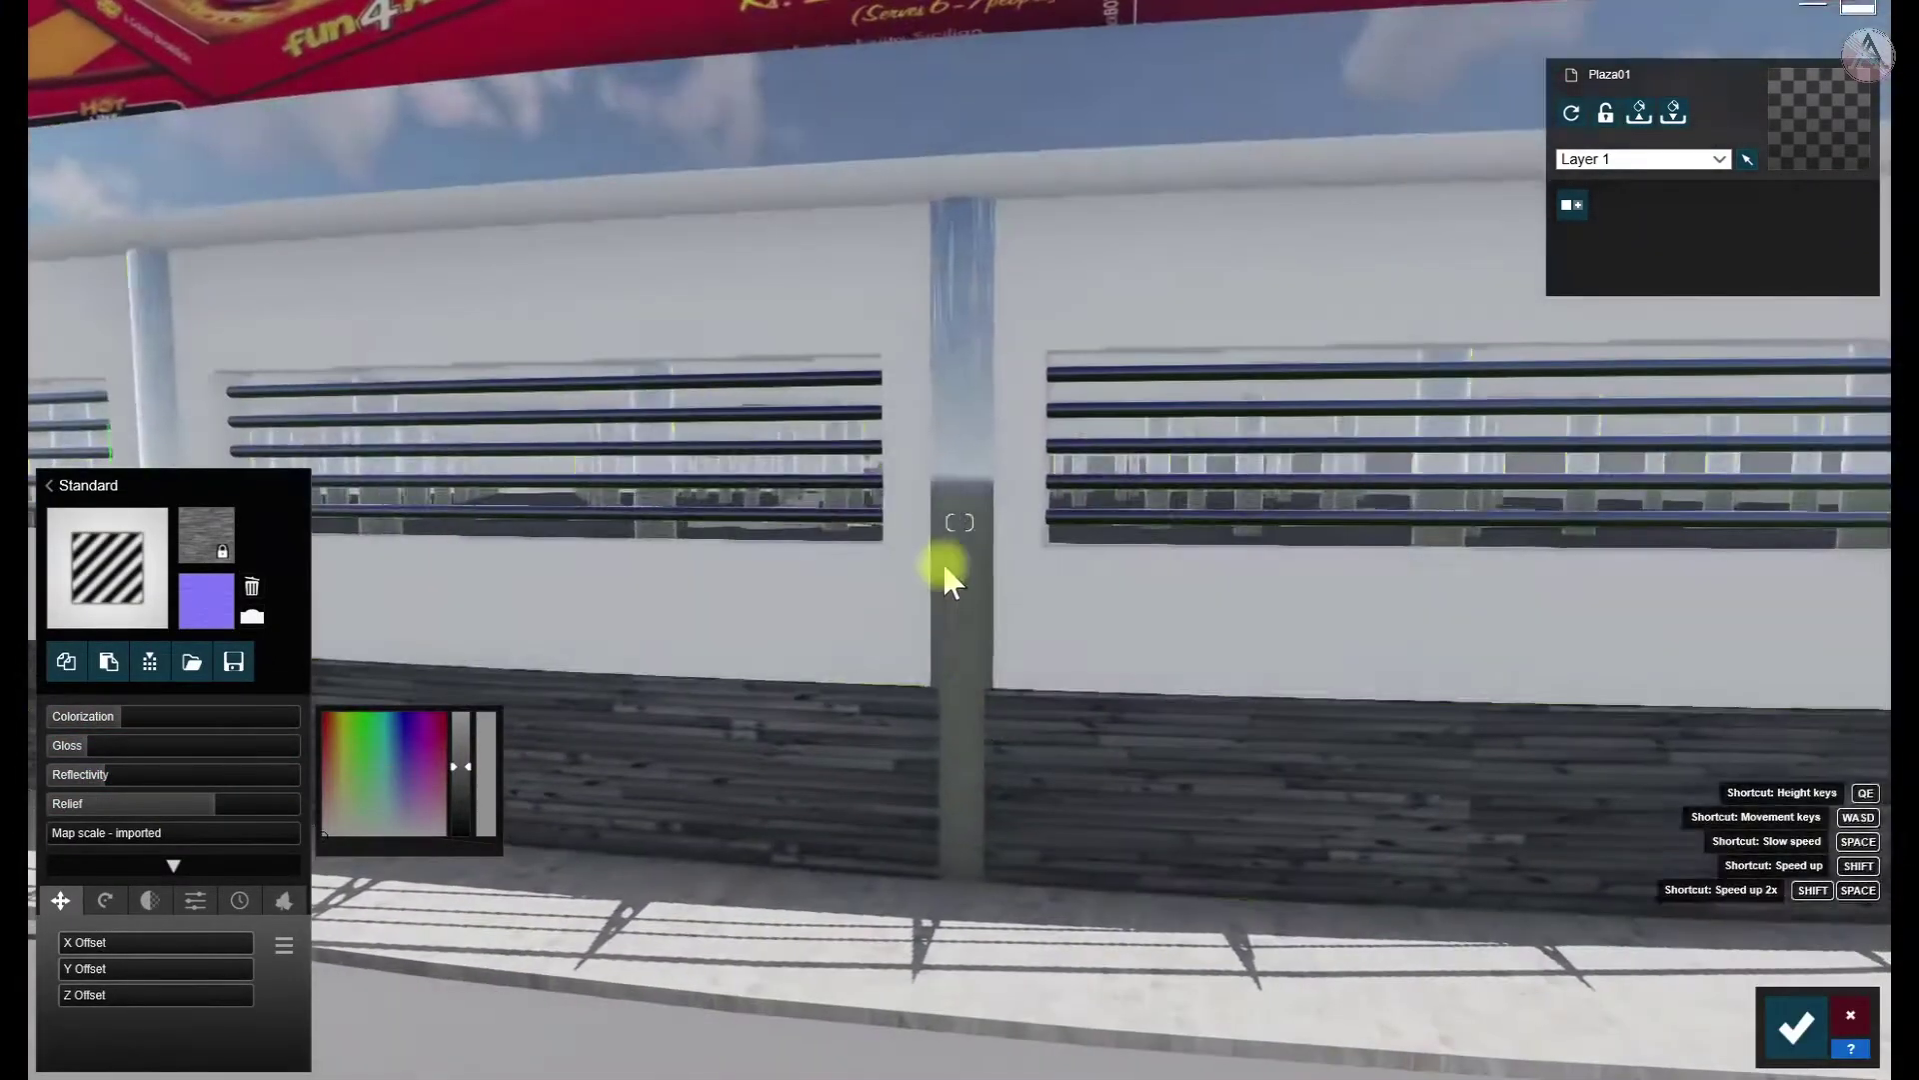
{"action": "key", "text": "s"}
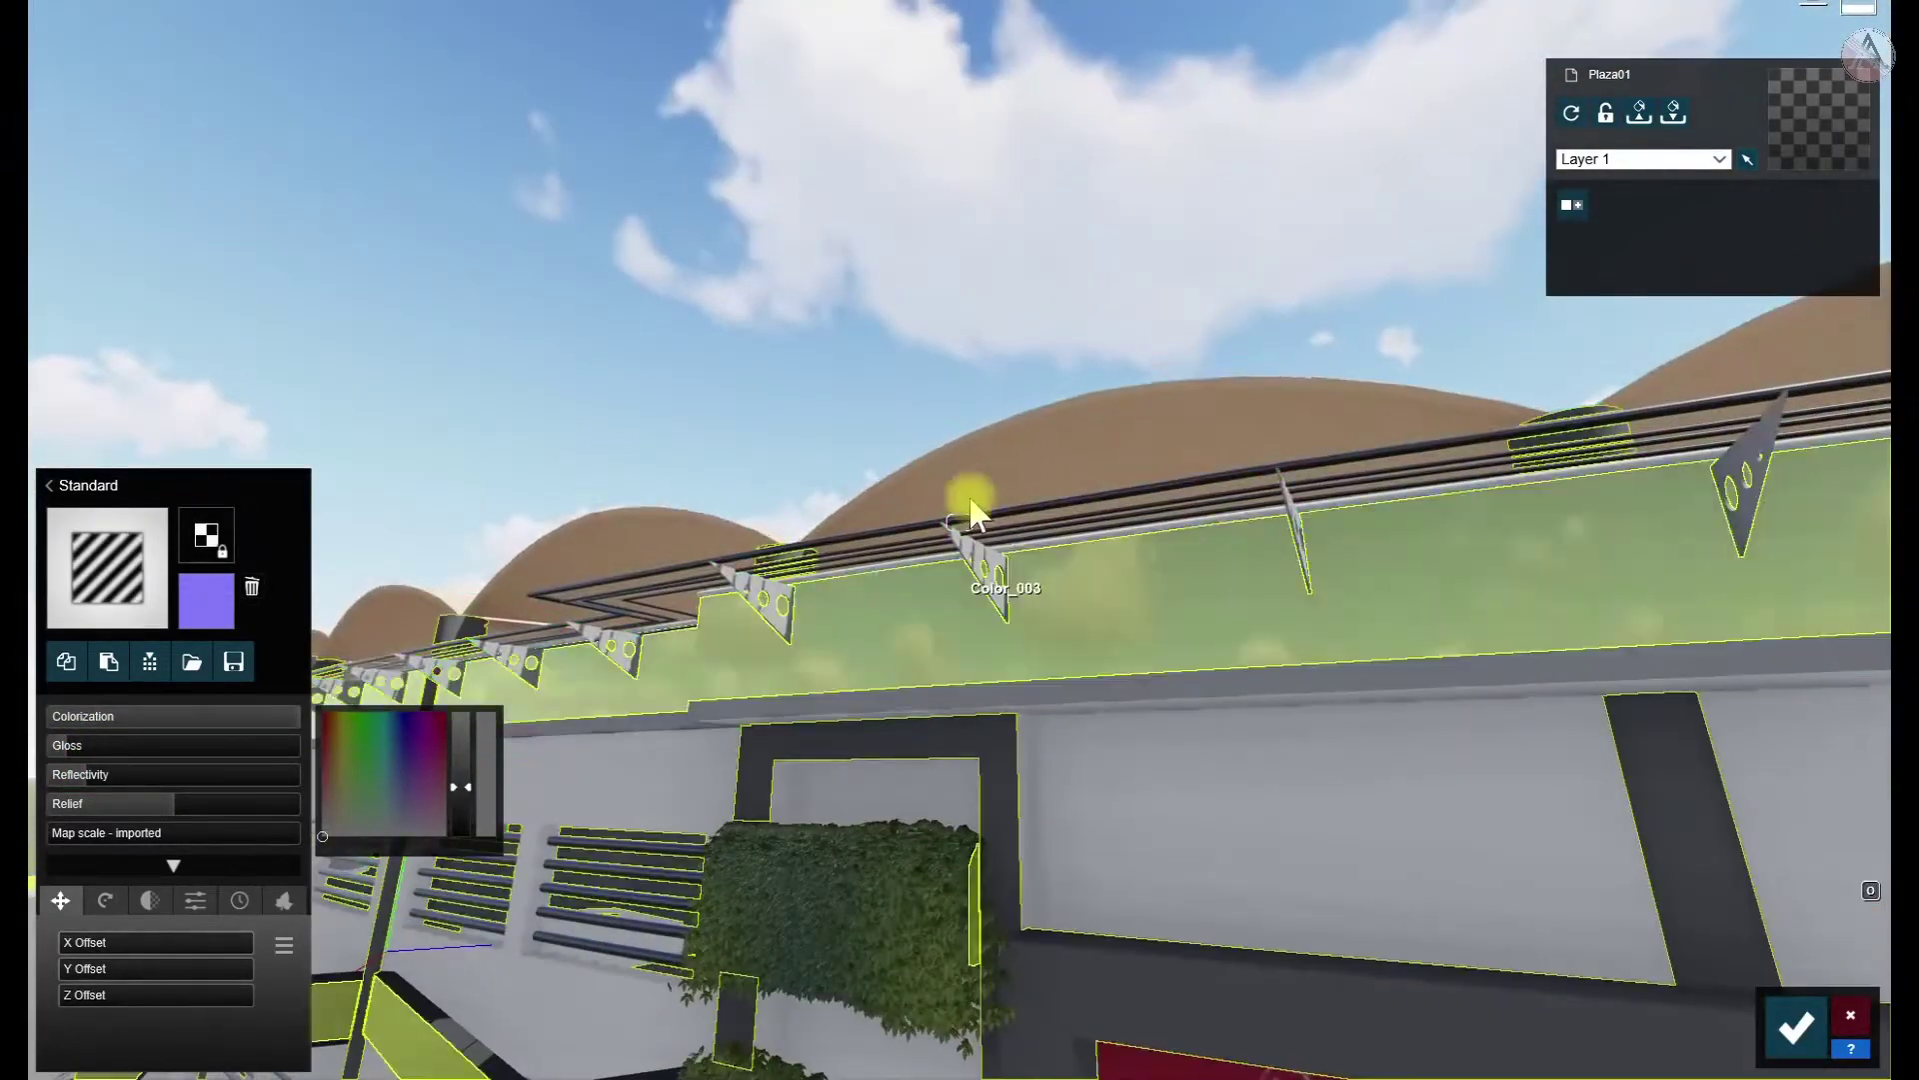
Give the domed roof and glass railing Standard materials, making the roof pale grey
{"action": "left_click", "coordinate": [943, 547]}
{"action": "left_click", "coordinate": [98, 711]}
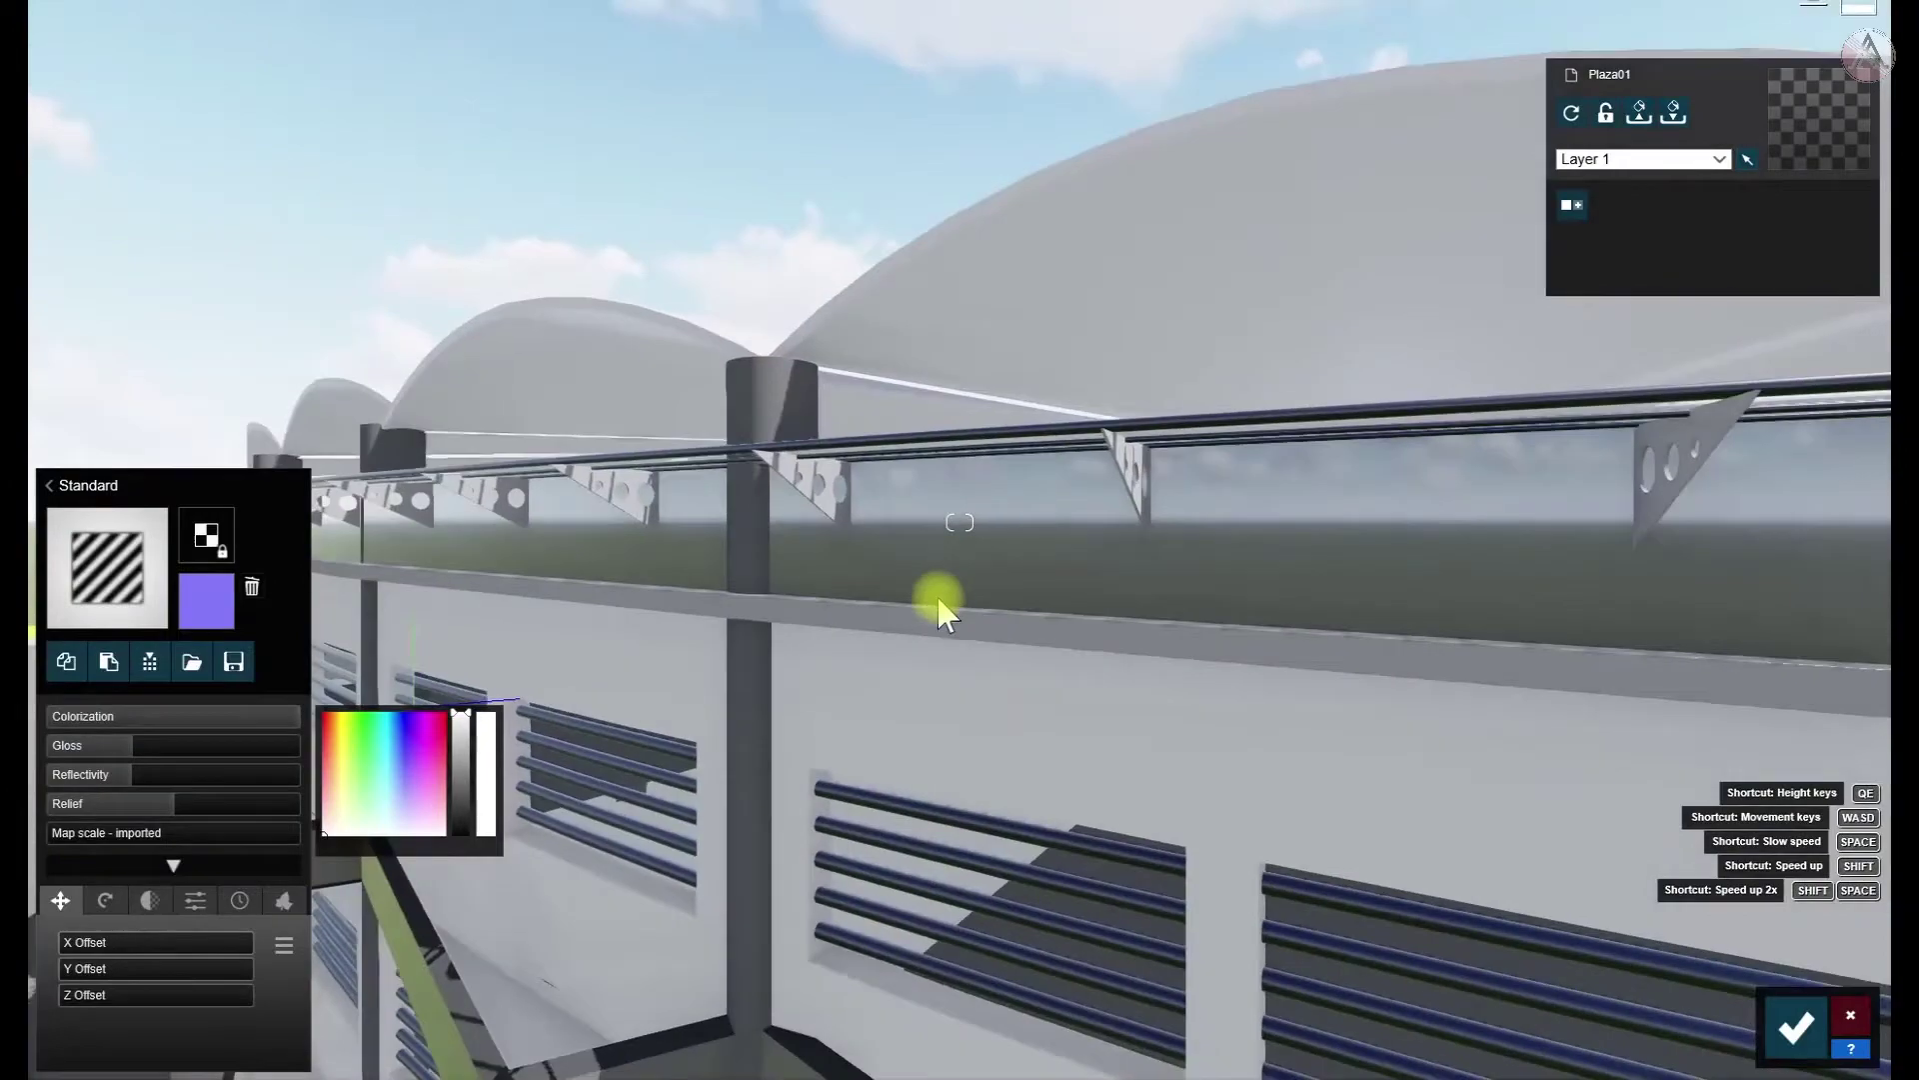
{"action": "left_click", "coordinate": [1020, 537]}
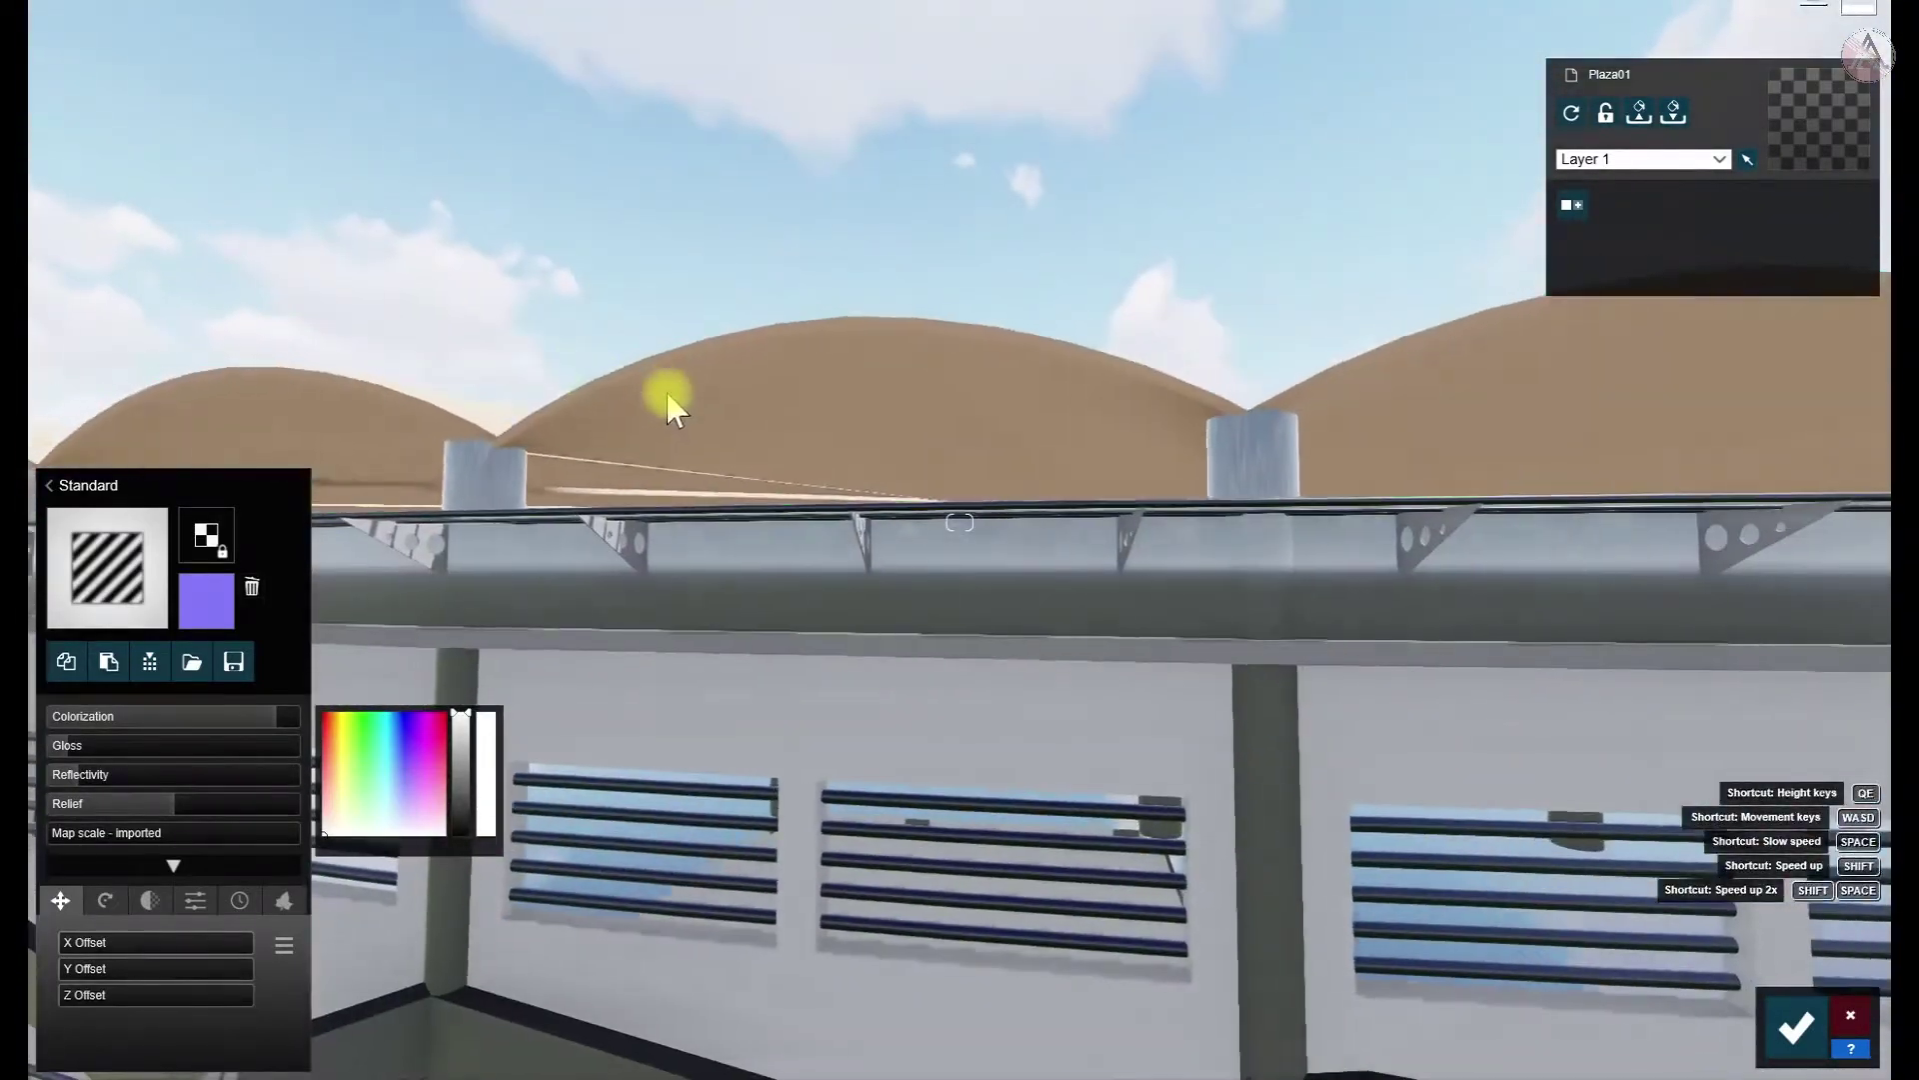
{"action": "left_click", "coordinate": [92, 713]}
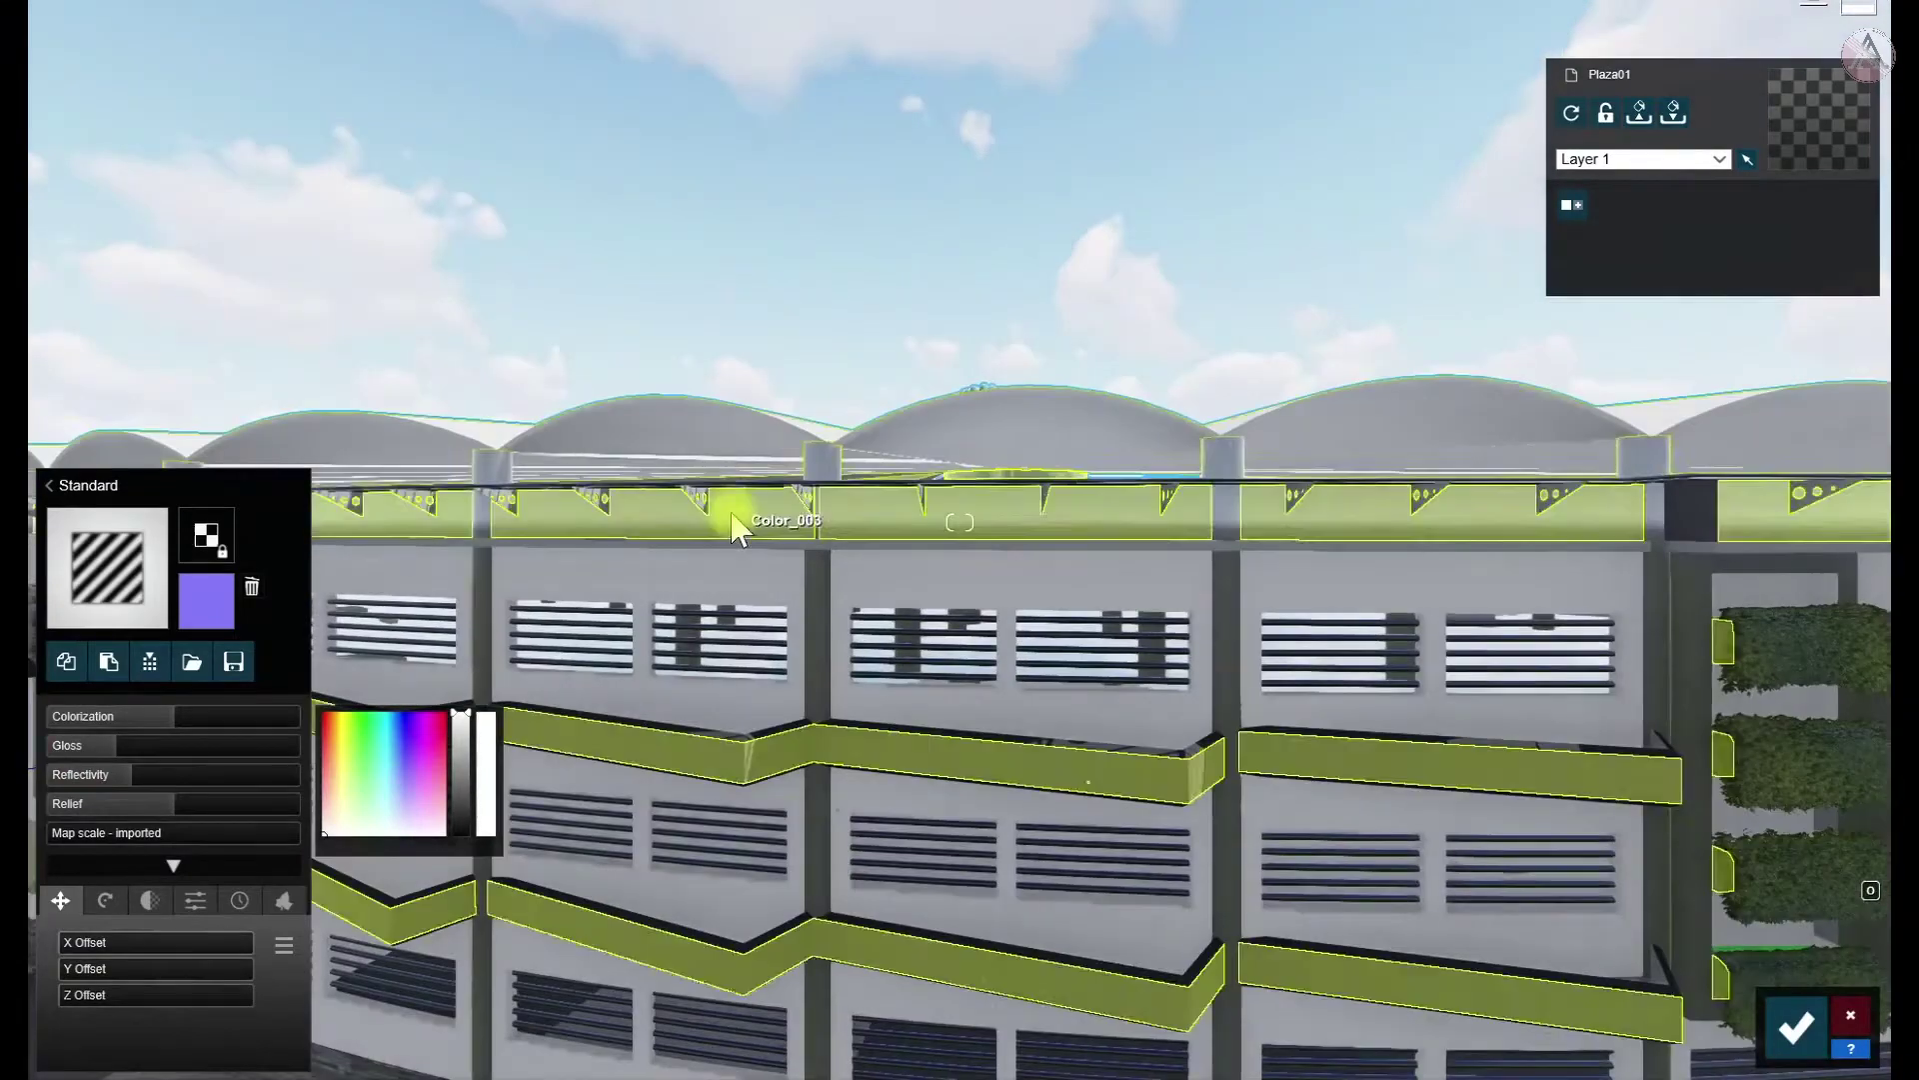
{"action": "key", "text": "s"}
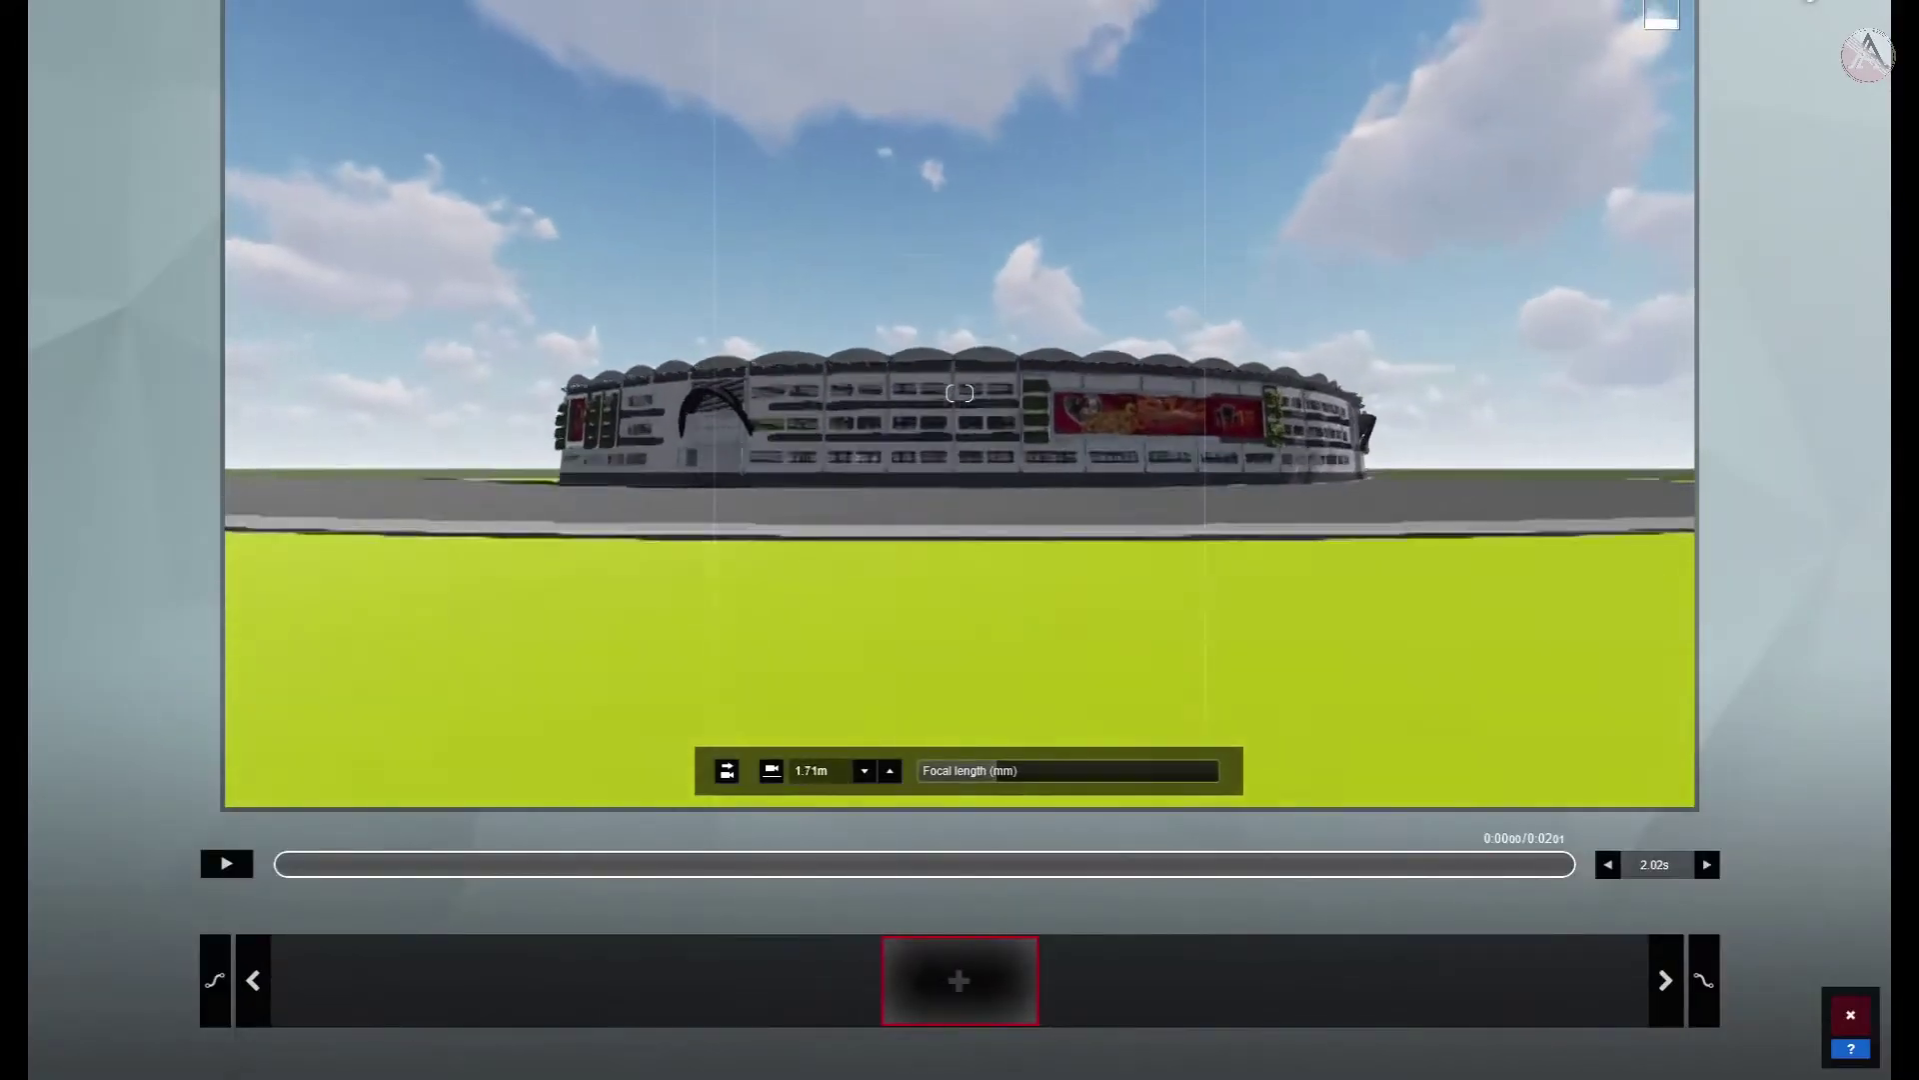
Raise the clip camera higher above the plaza and save the view as a keyframe
{"action": "key", "text": "w"}
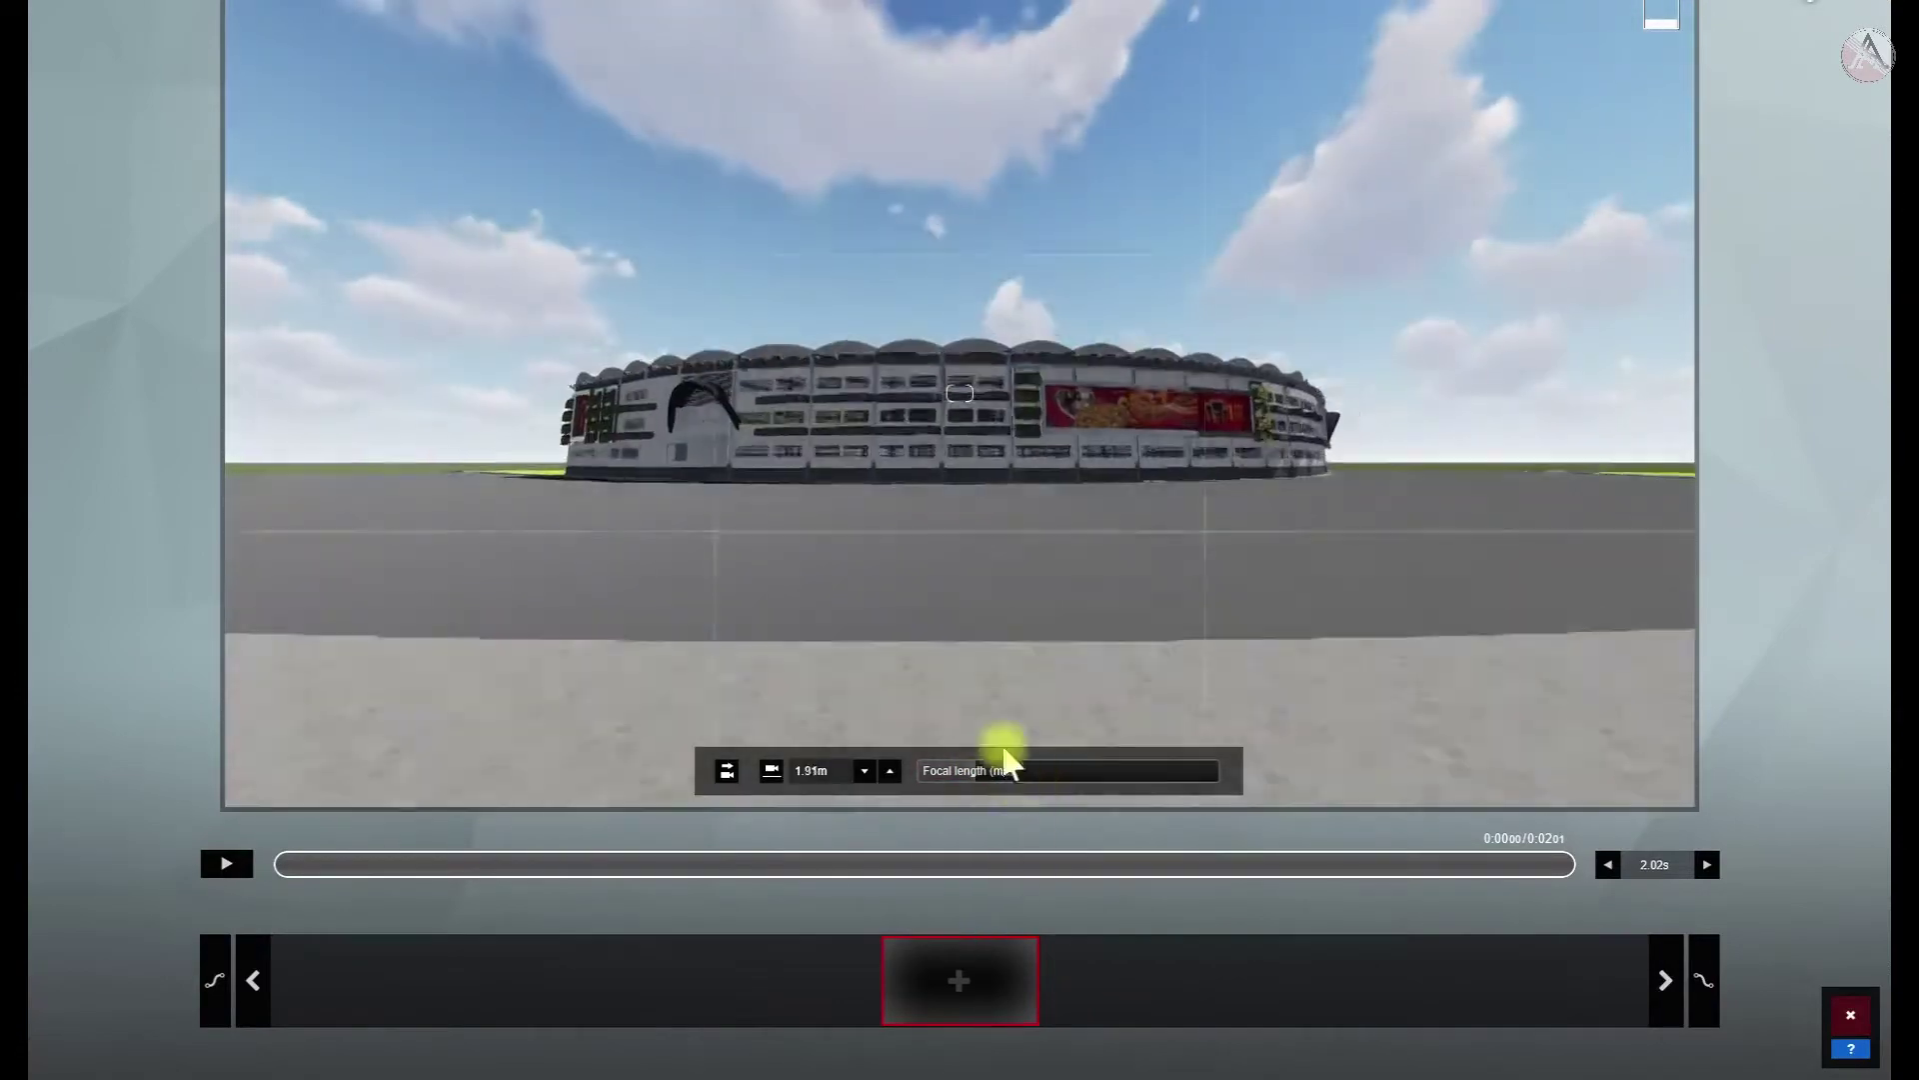
{"action": "key", "text": "w"}
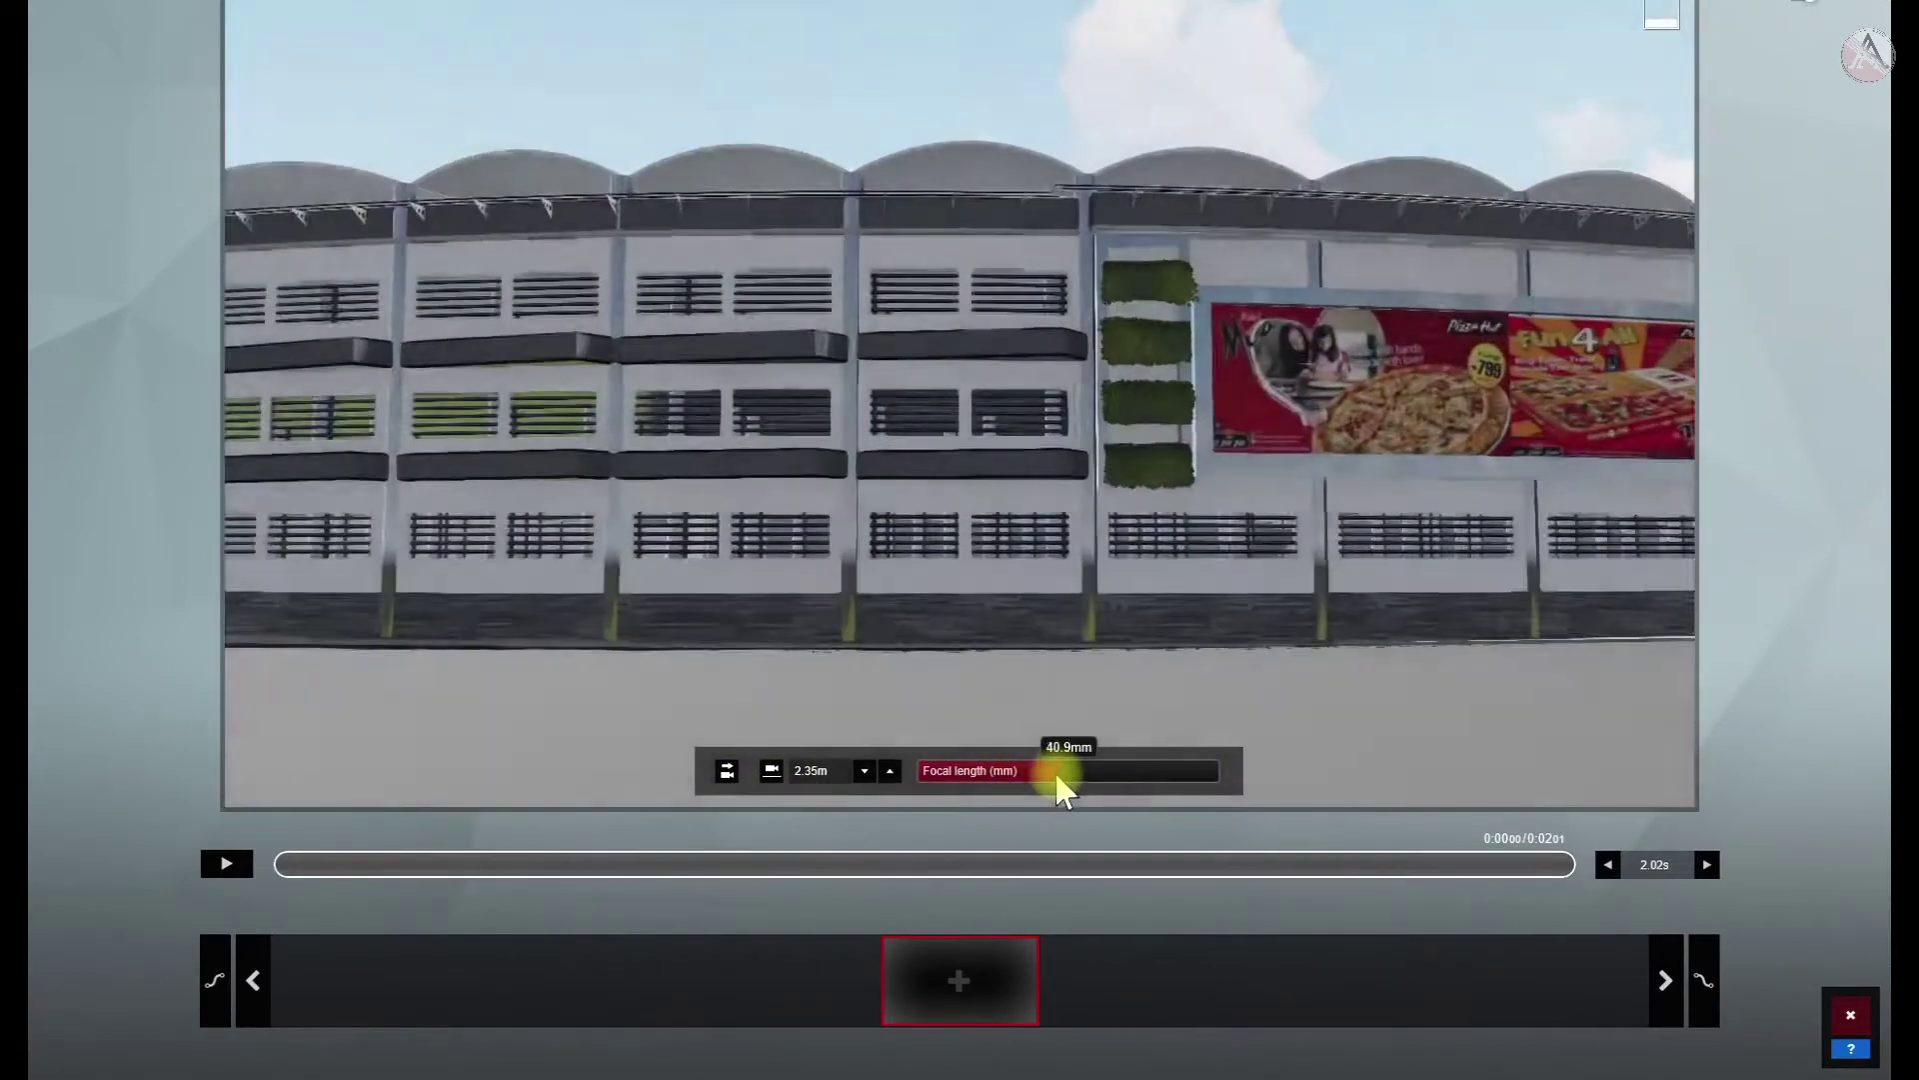
{"action": "left_click_drag", "start_coordinate": [1058, 770], "coordinate": [1044, 771]}
{"action": "key", "text": "s"}
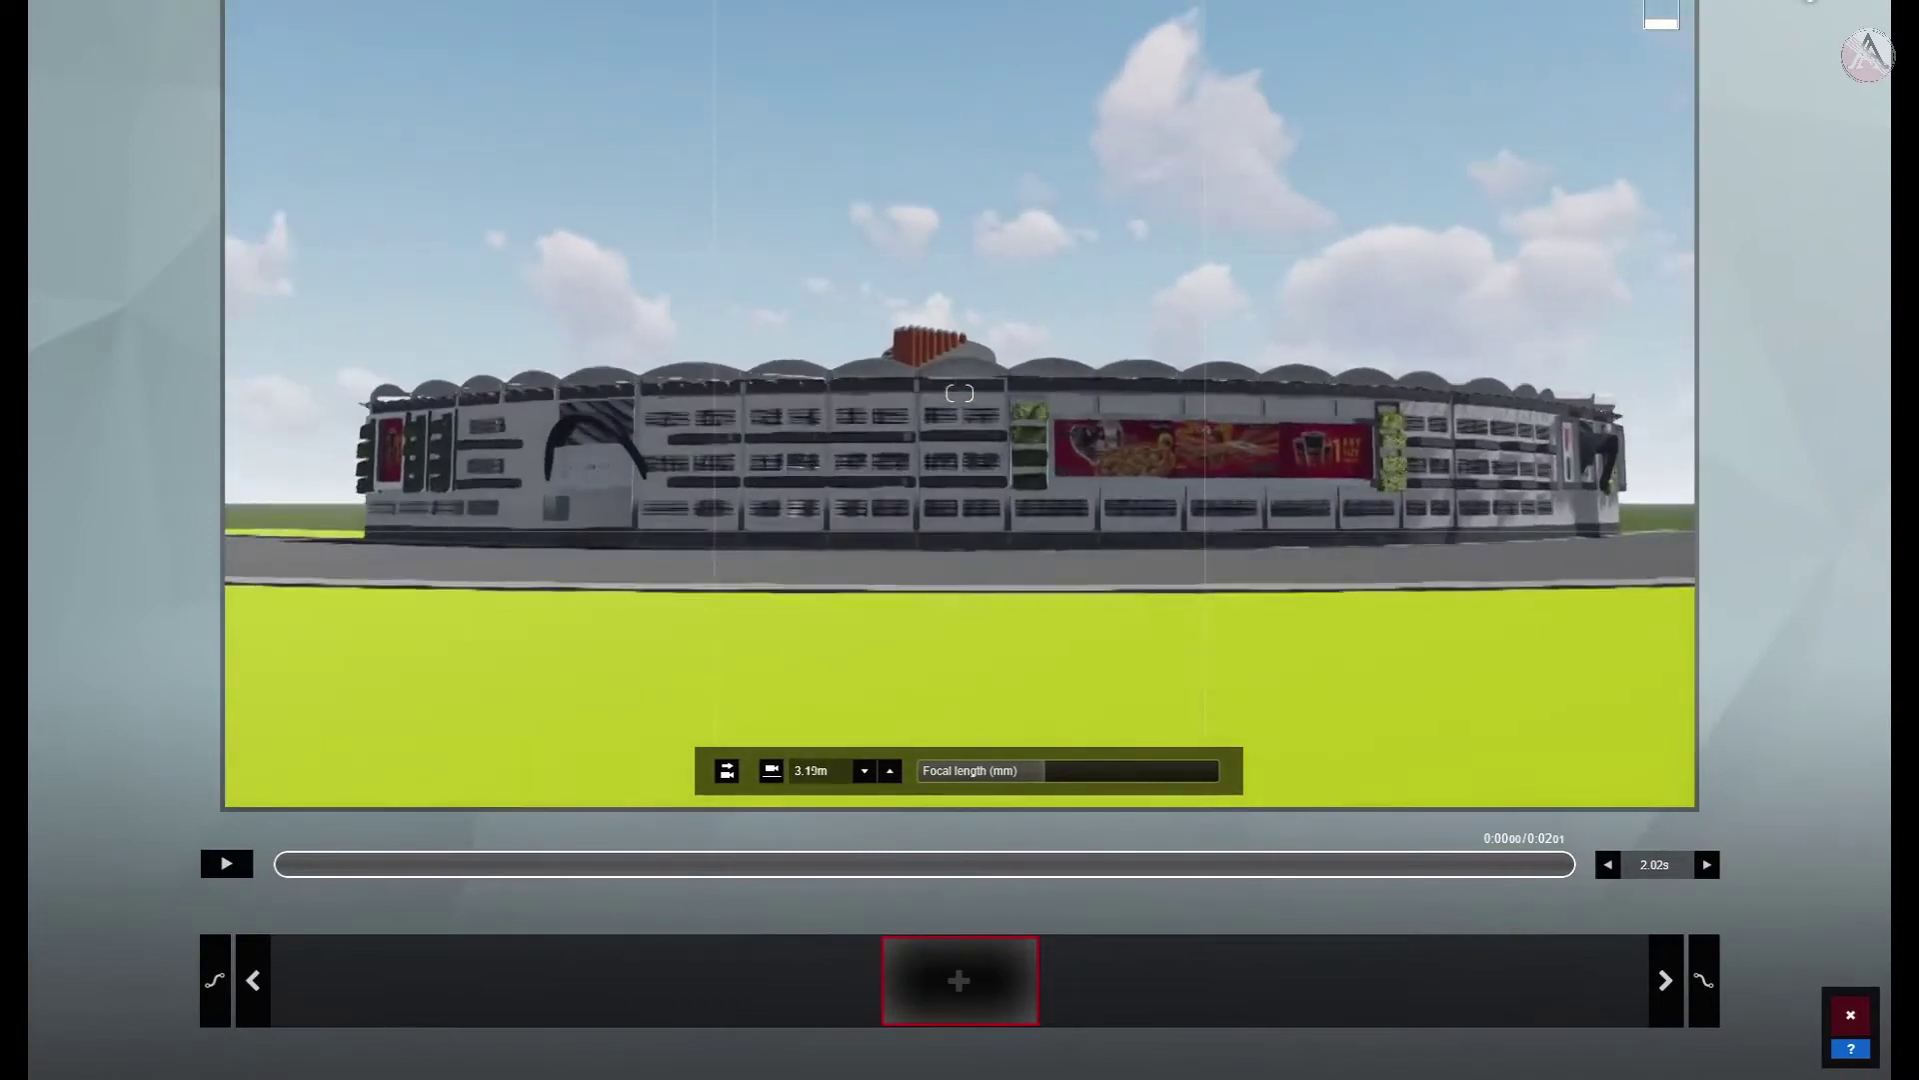
{"action": "key", "text": "w"}
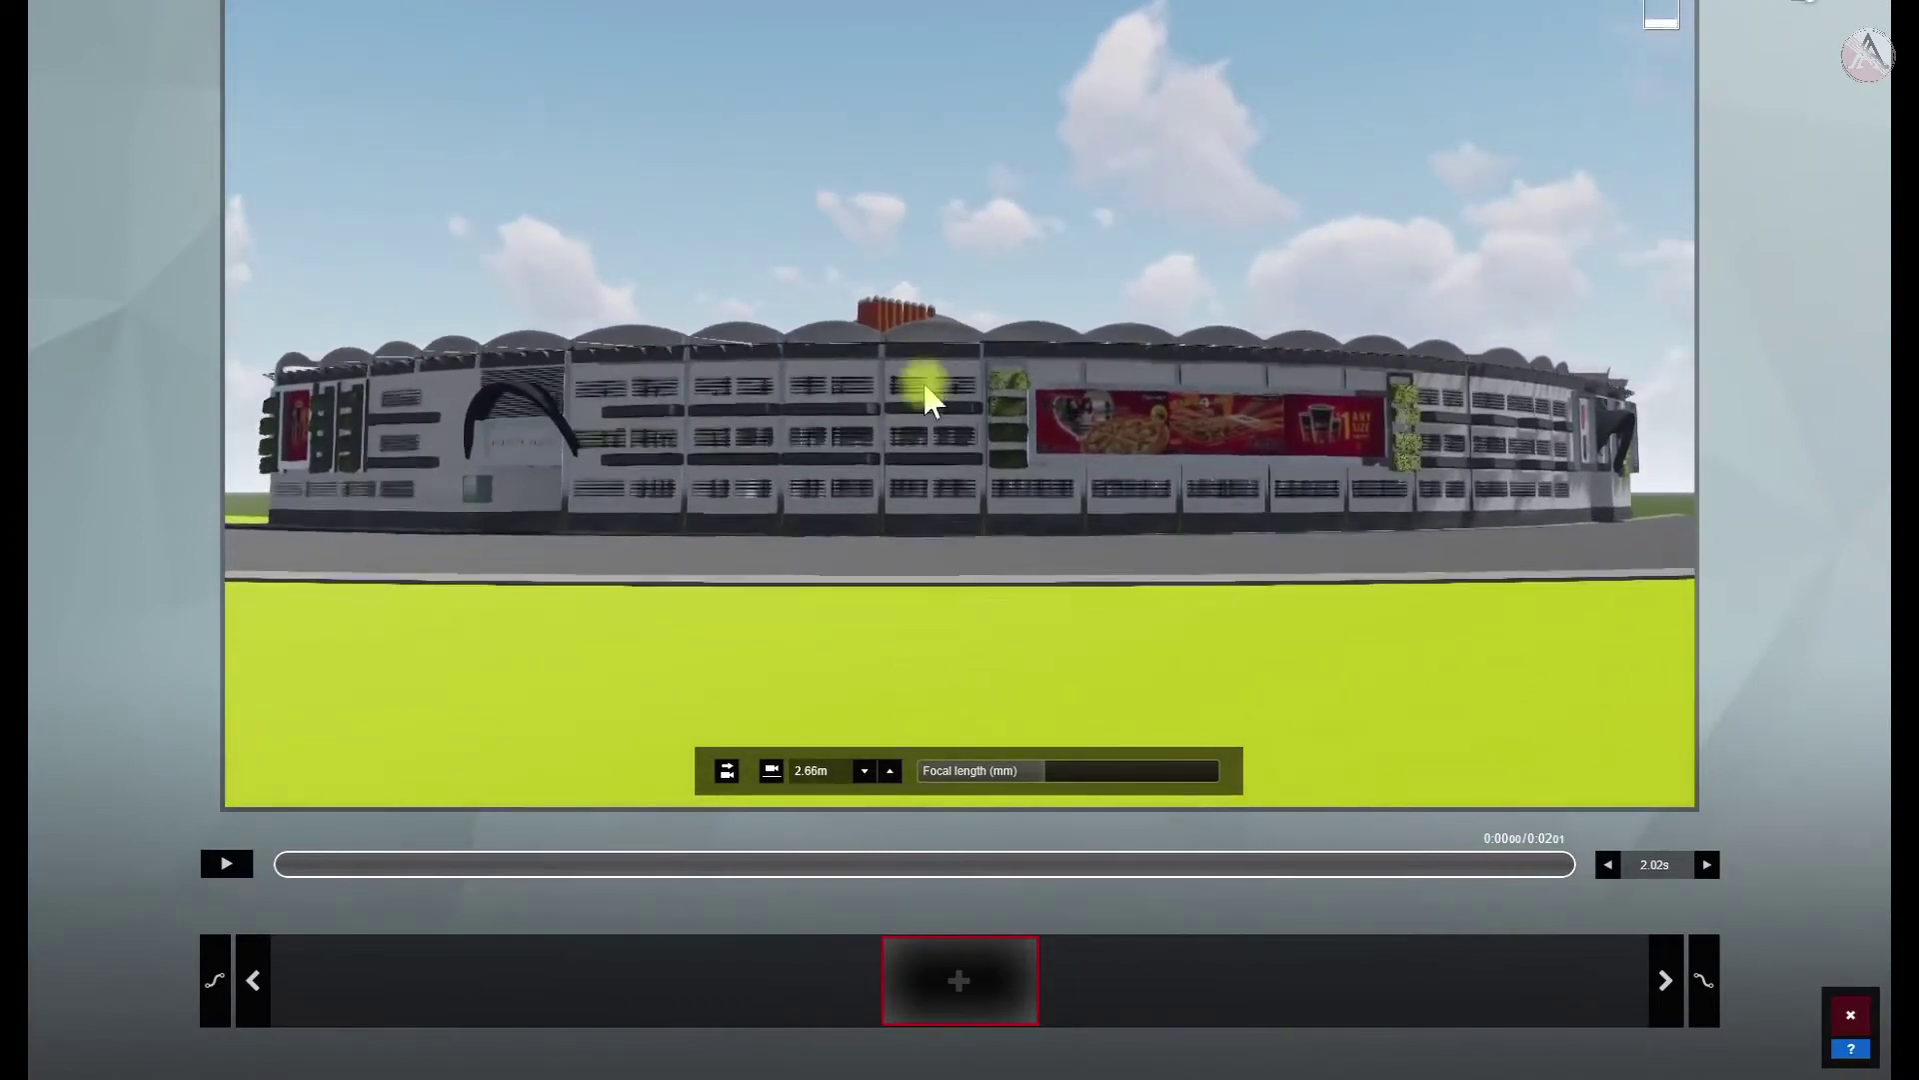
{"action": "key", "text": "q"}
{"action": "left_click_drag", "start_coordinate": [893, 505], "coordinate": [878, 323]}
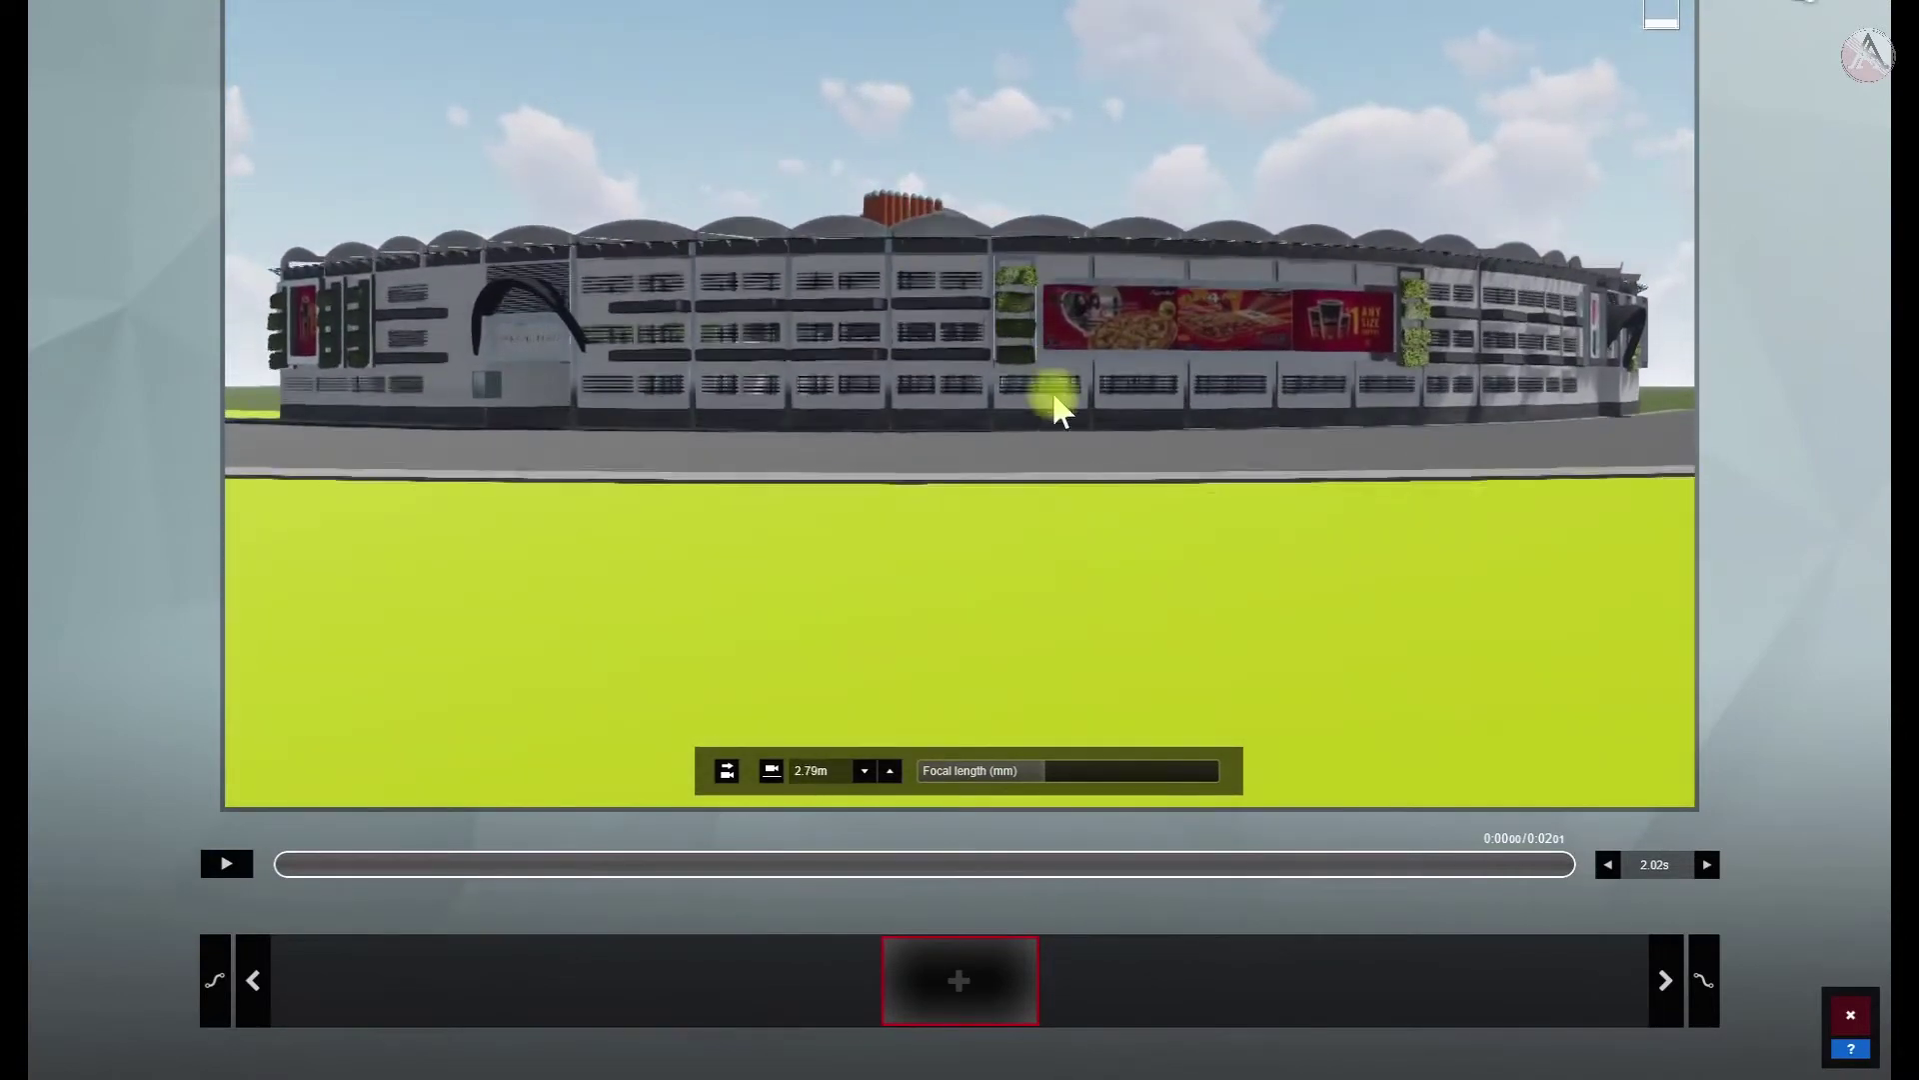
{"action": "left_click_drag", "start_coordinate": [1063, 461], "coordinate": [1053, 150]}
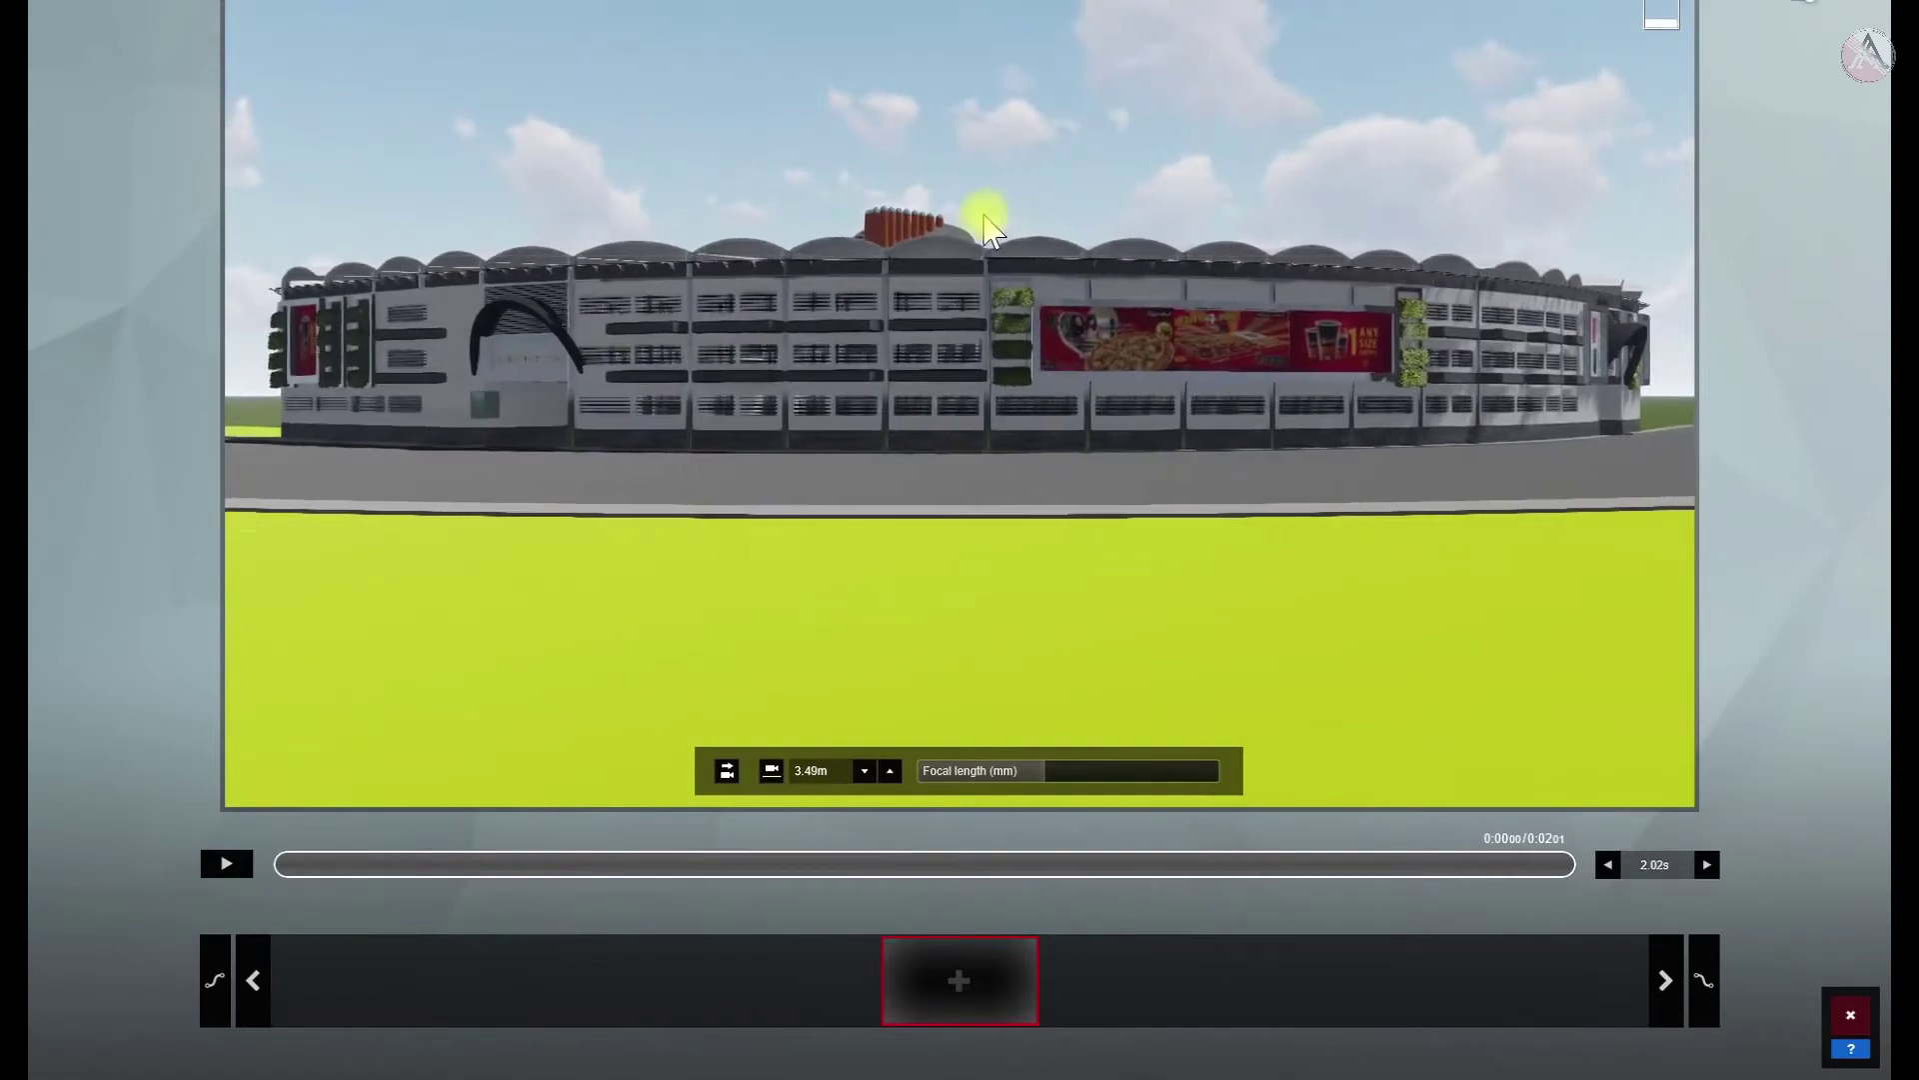
{"action": "left_click", "coordinate": [958, 980]}
{"action": "left_click", "coordinate": [1810, 955]}
Apply the Realistic style and add the 2-Point Perspective camera effect to the clip
{"action": "left_click", "coordinate": [160, 62]}
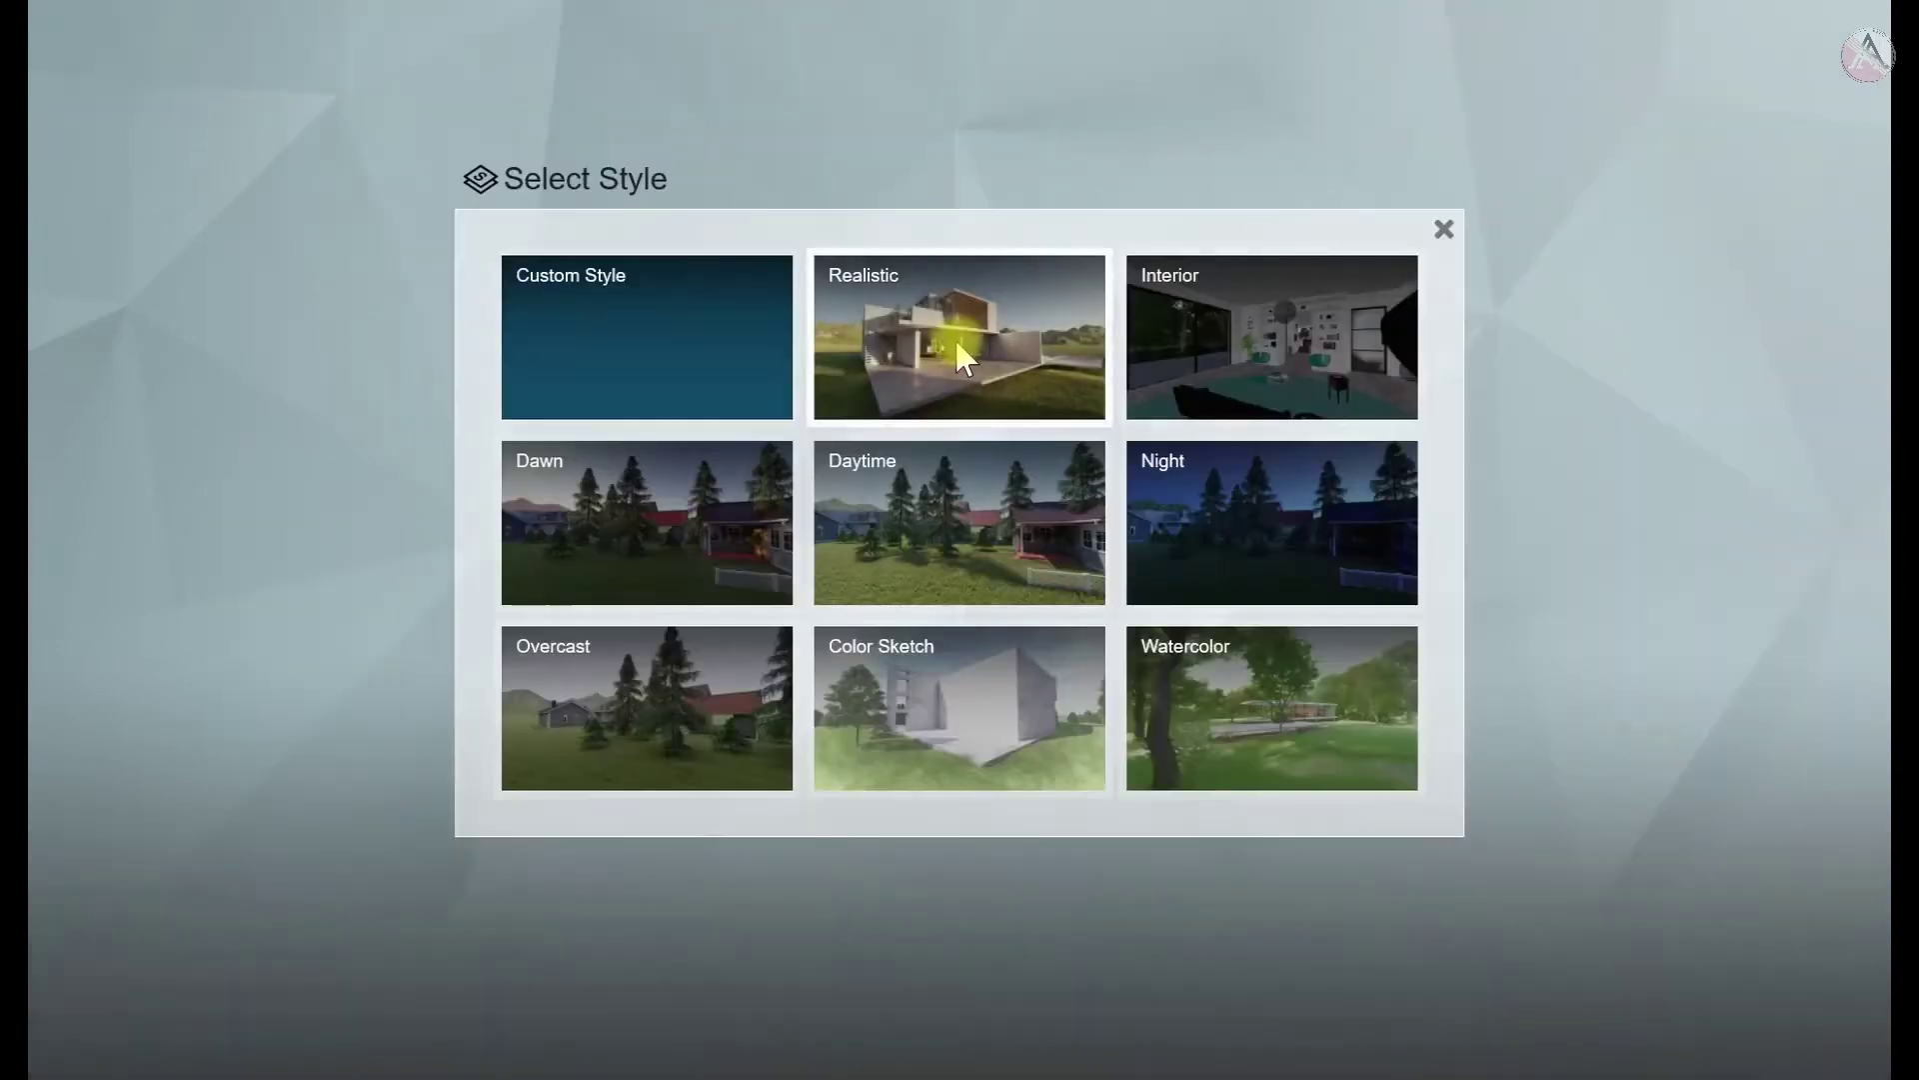
{"action": "left_click", "coordinate": [954, 337]}
{"action": "left_click", "coordinate": [369, 309]}
{"action": "left_click", "coordinate": [575, 385]}
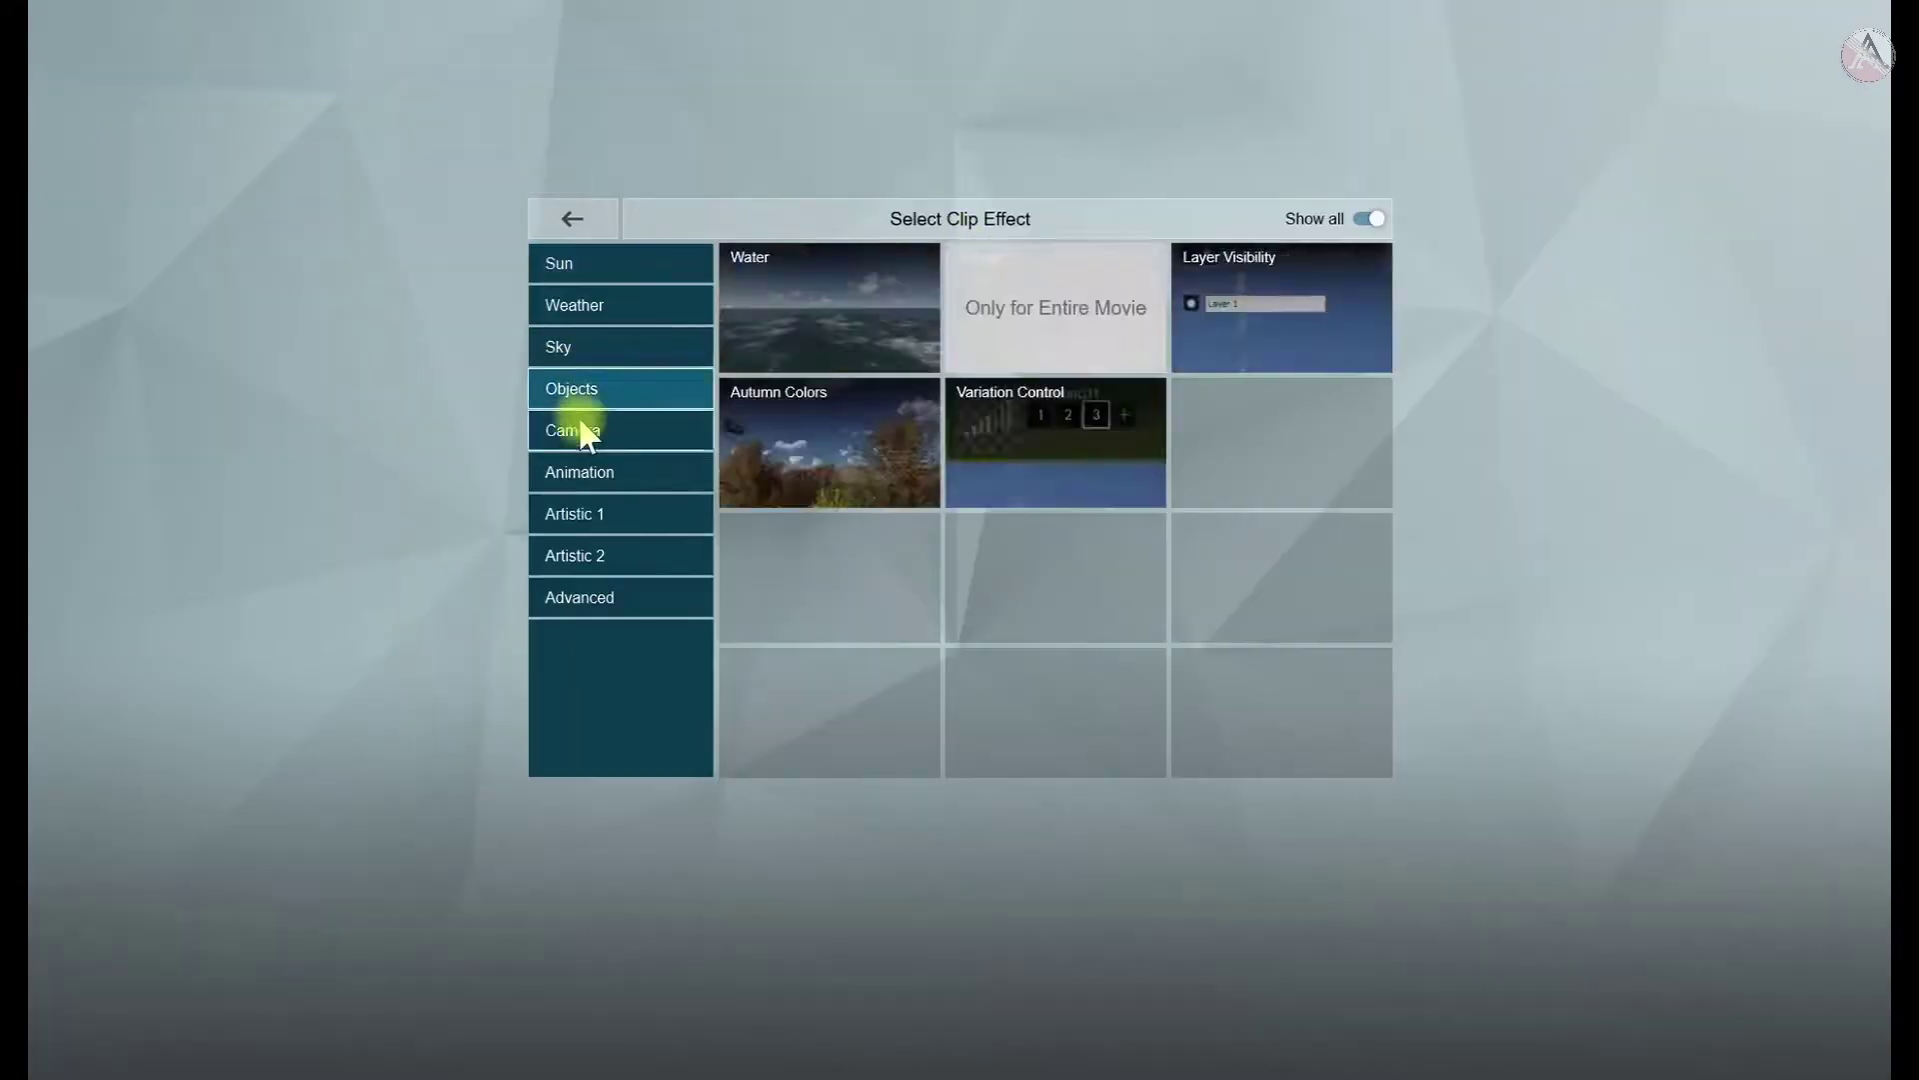
{"action": "left_click", "coordinate": [569, 428]}
{"action": "left_click", "coordinate": [757, 478]}
{"action": "left_click", "coordinate": [1810, 954]}
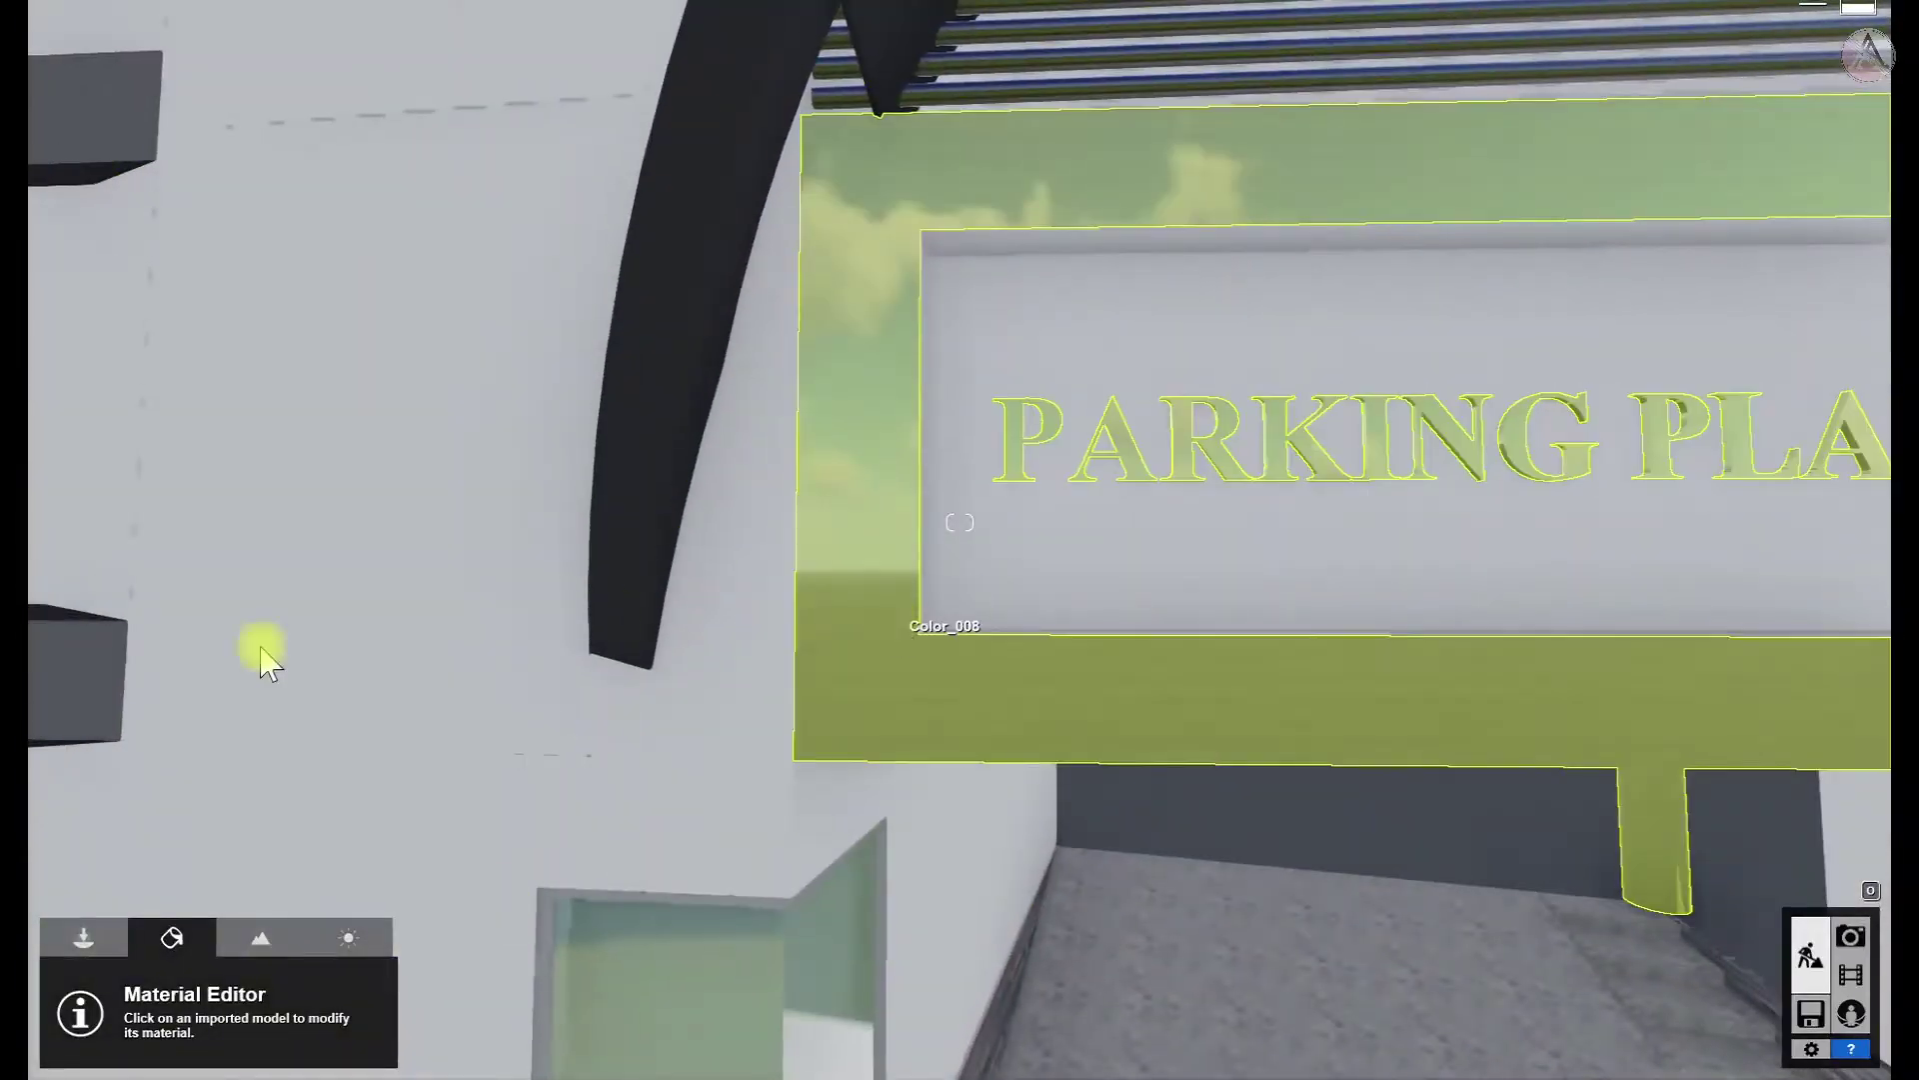
Cover the rooftop domes with Glass Panels Volume 004 and return to the movie preview
{"action": "left_click", "coordinate": [256, 643]}
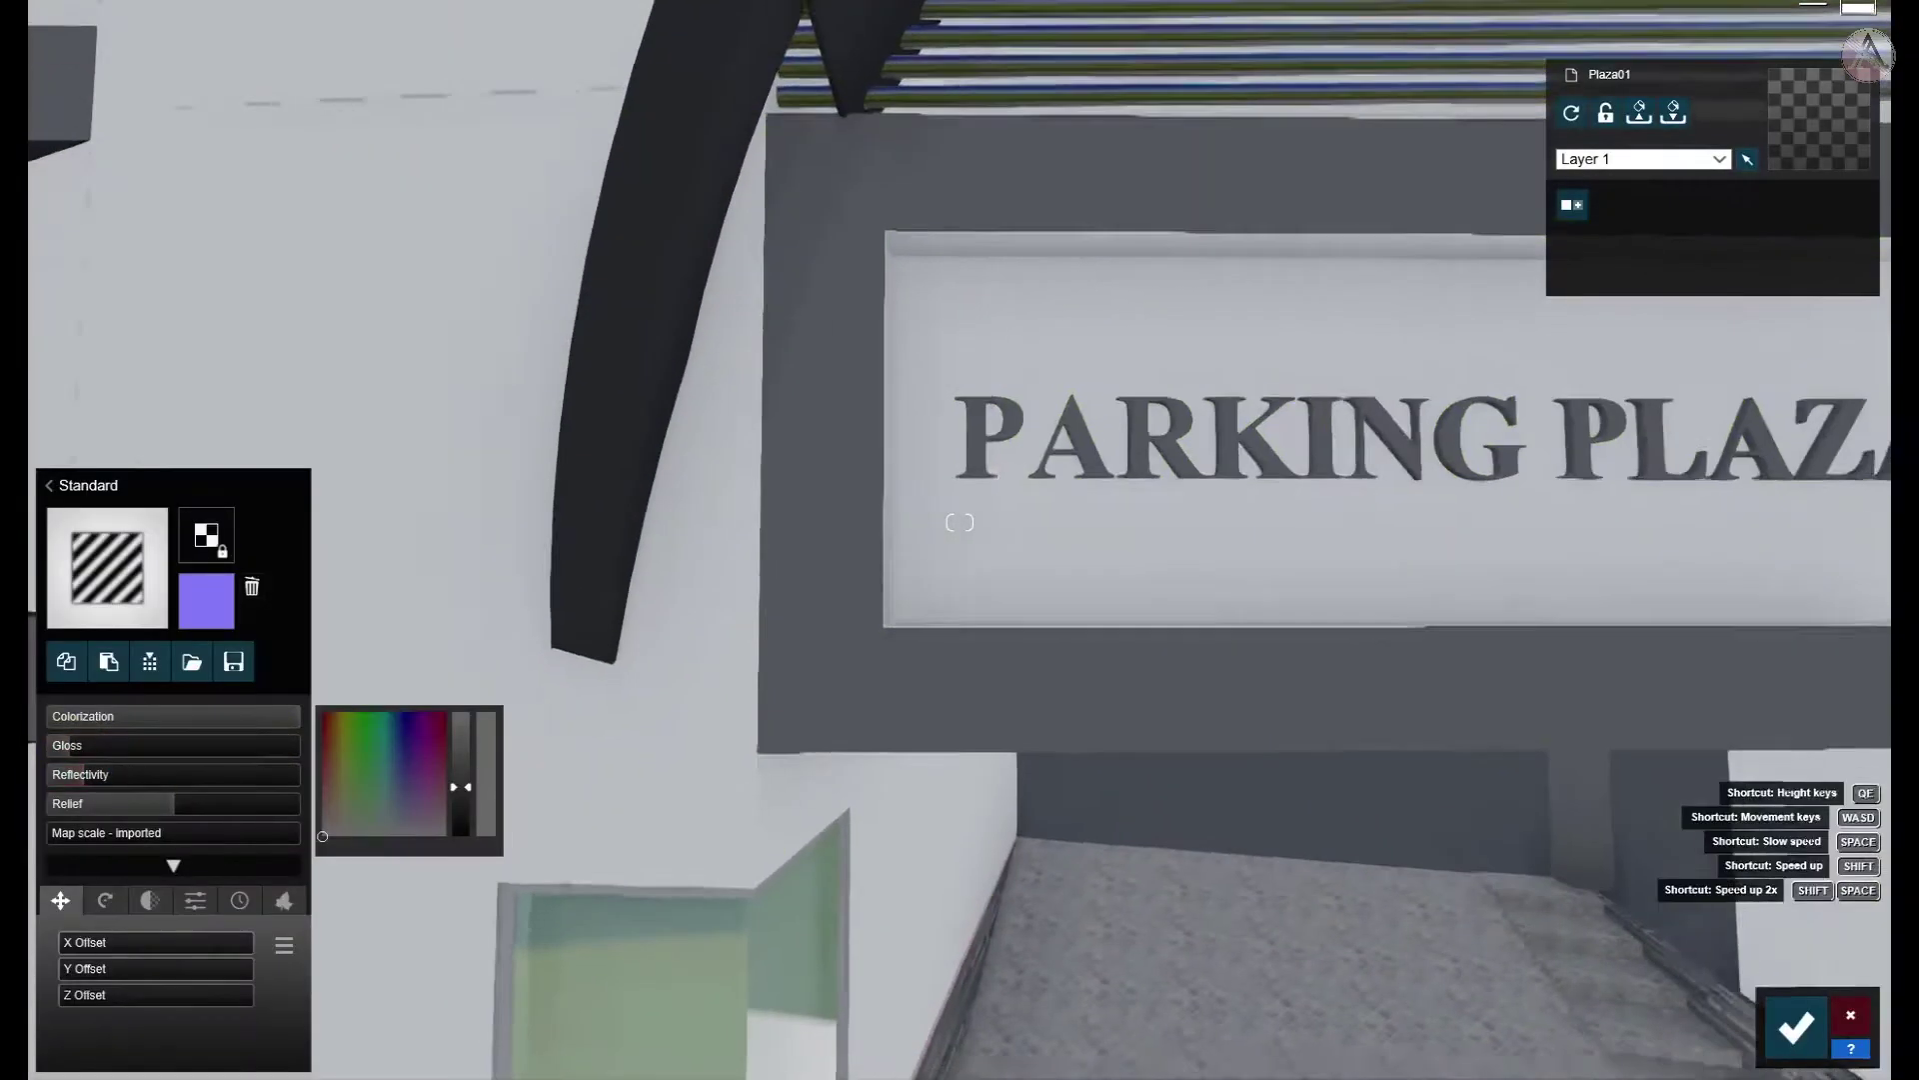
{"action": "scroll", "coordinate": [1330, 760], "scroll_direction": "up", "scroll_amount": 3}
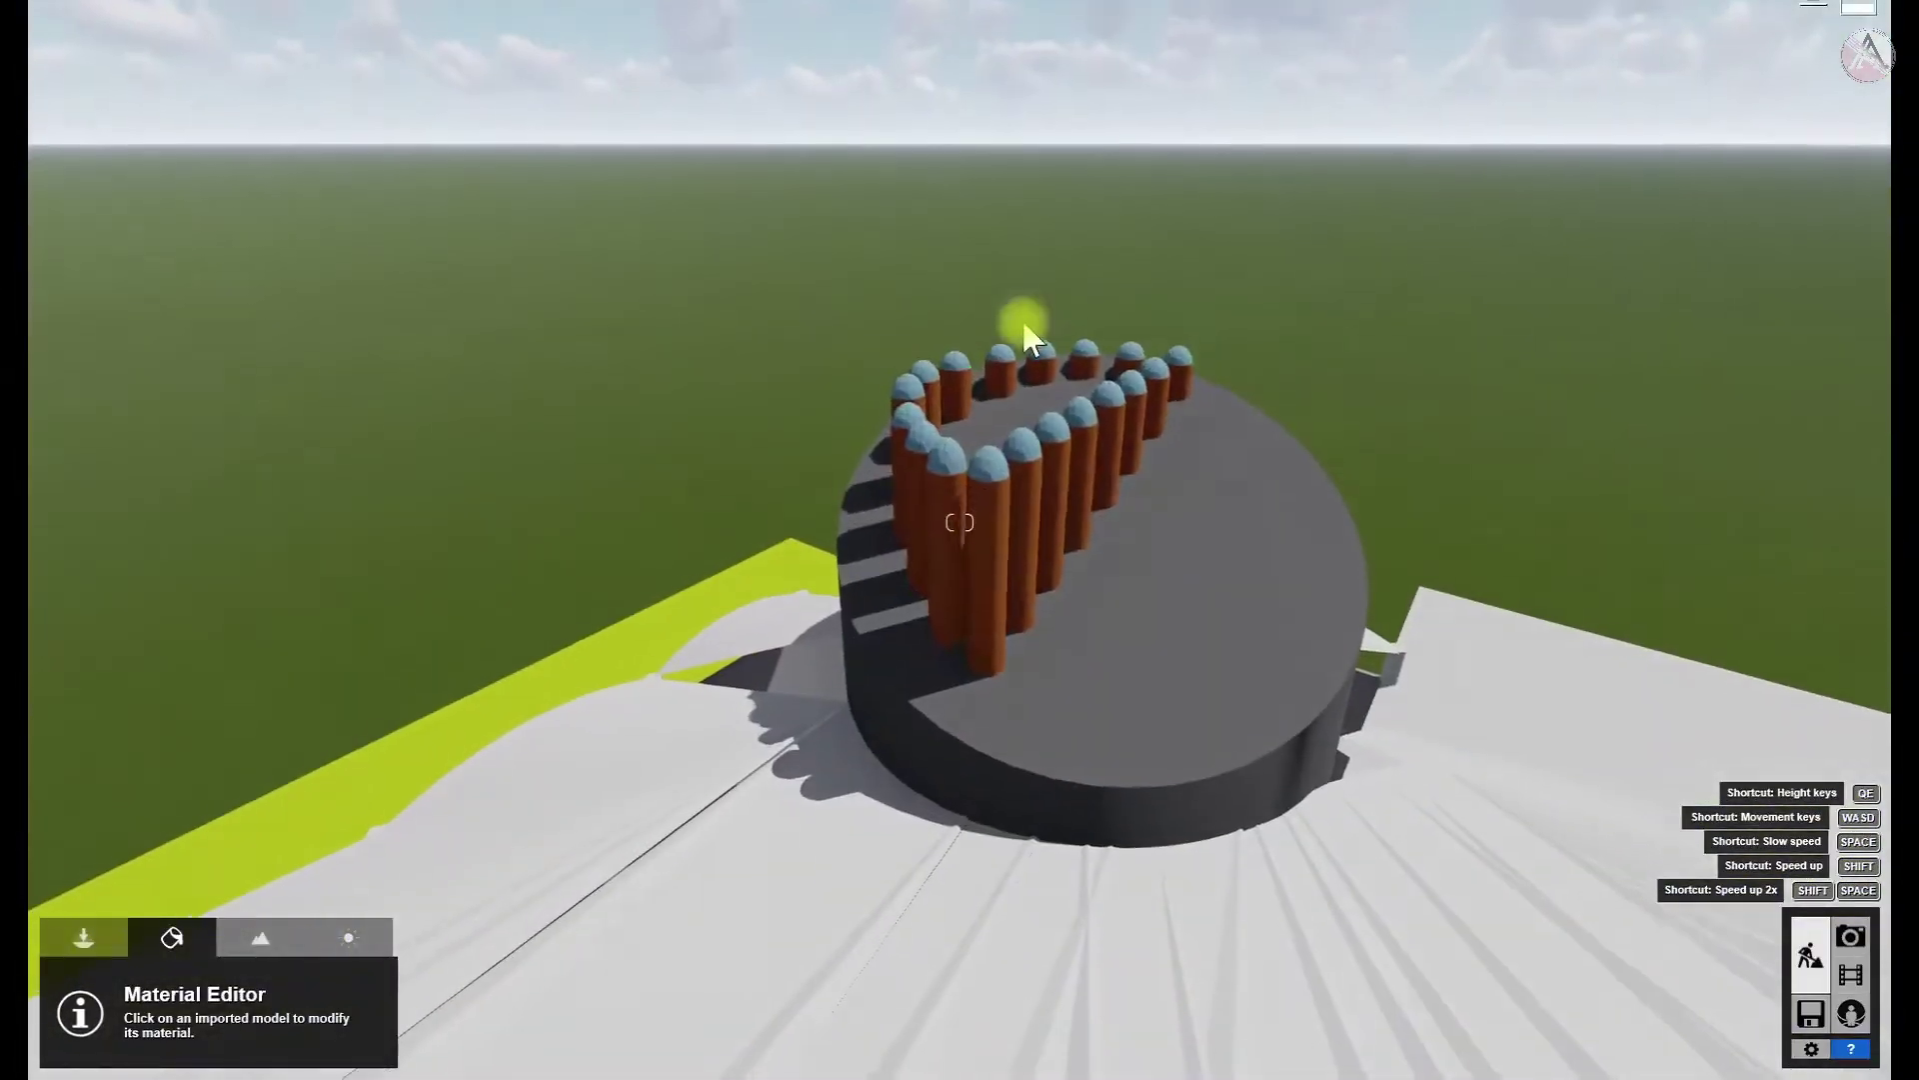
{"action": "left_click", "coordinate": [89, 688]}
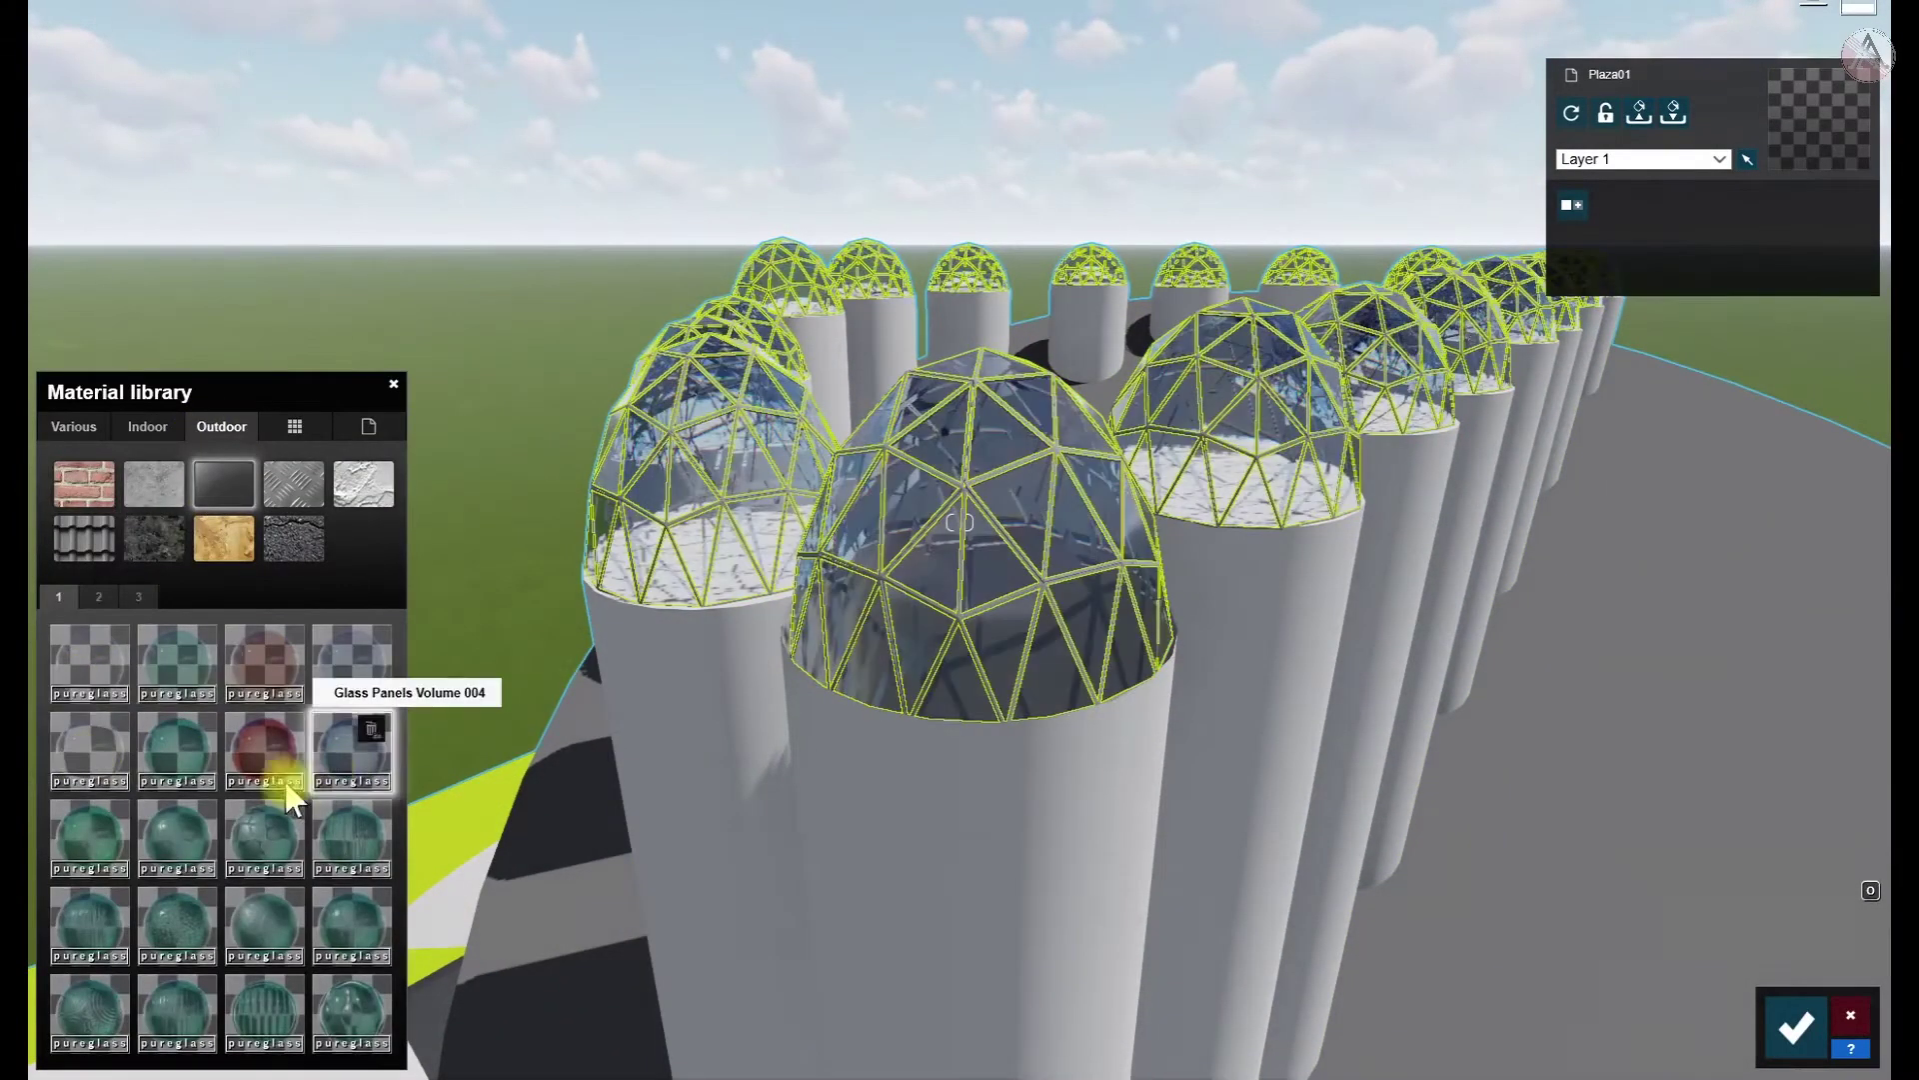
{"action": "left_click", "coordinate": [333, 795]}
{"action": "left_click", "coordinate": [1797, 1026]}
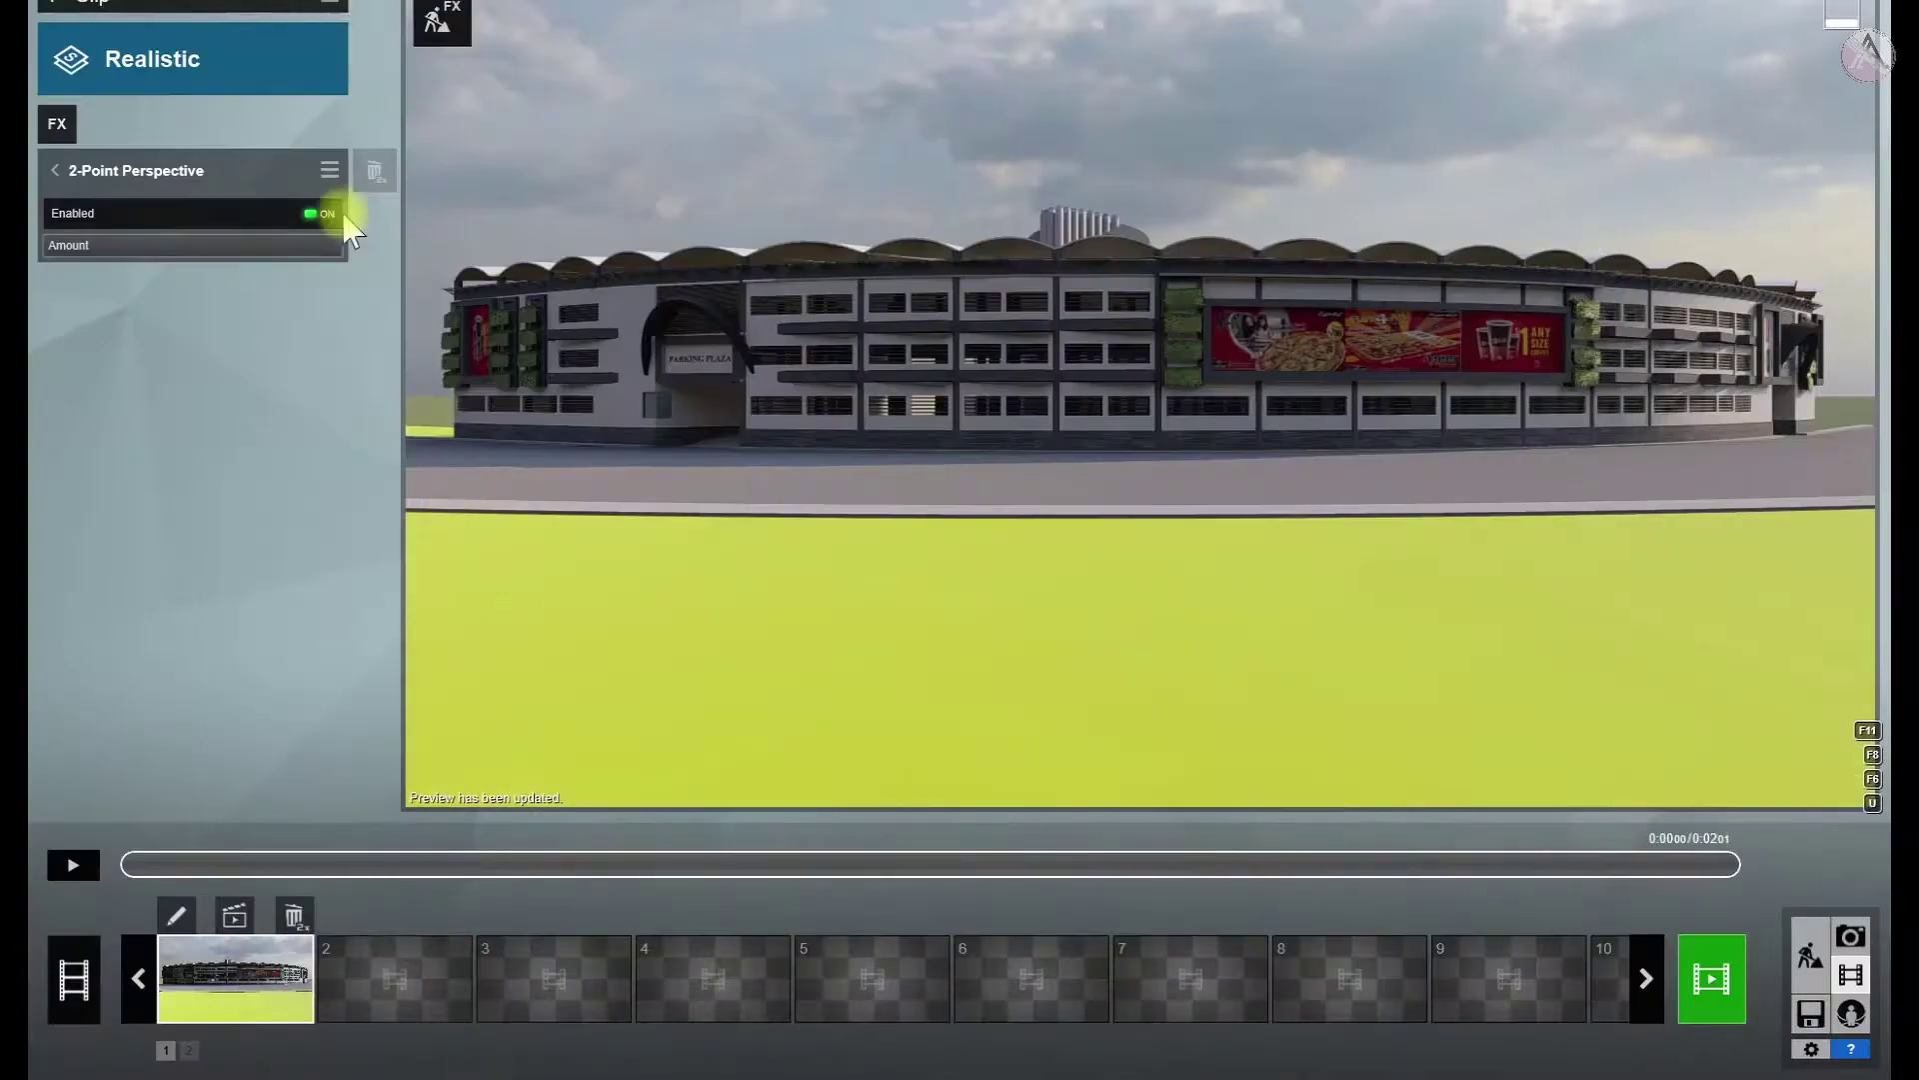
{"action": "left_click", "coordinate": [55, 170]}
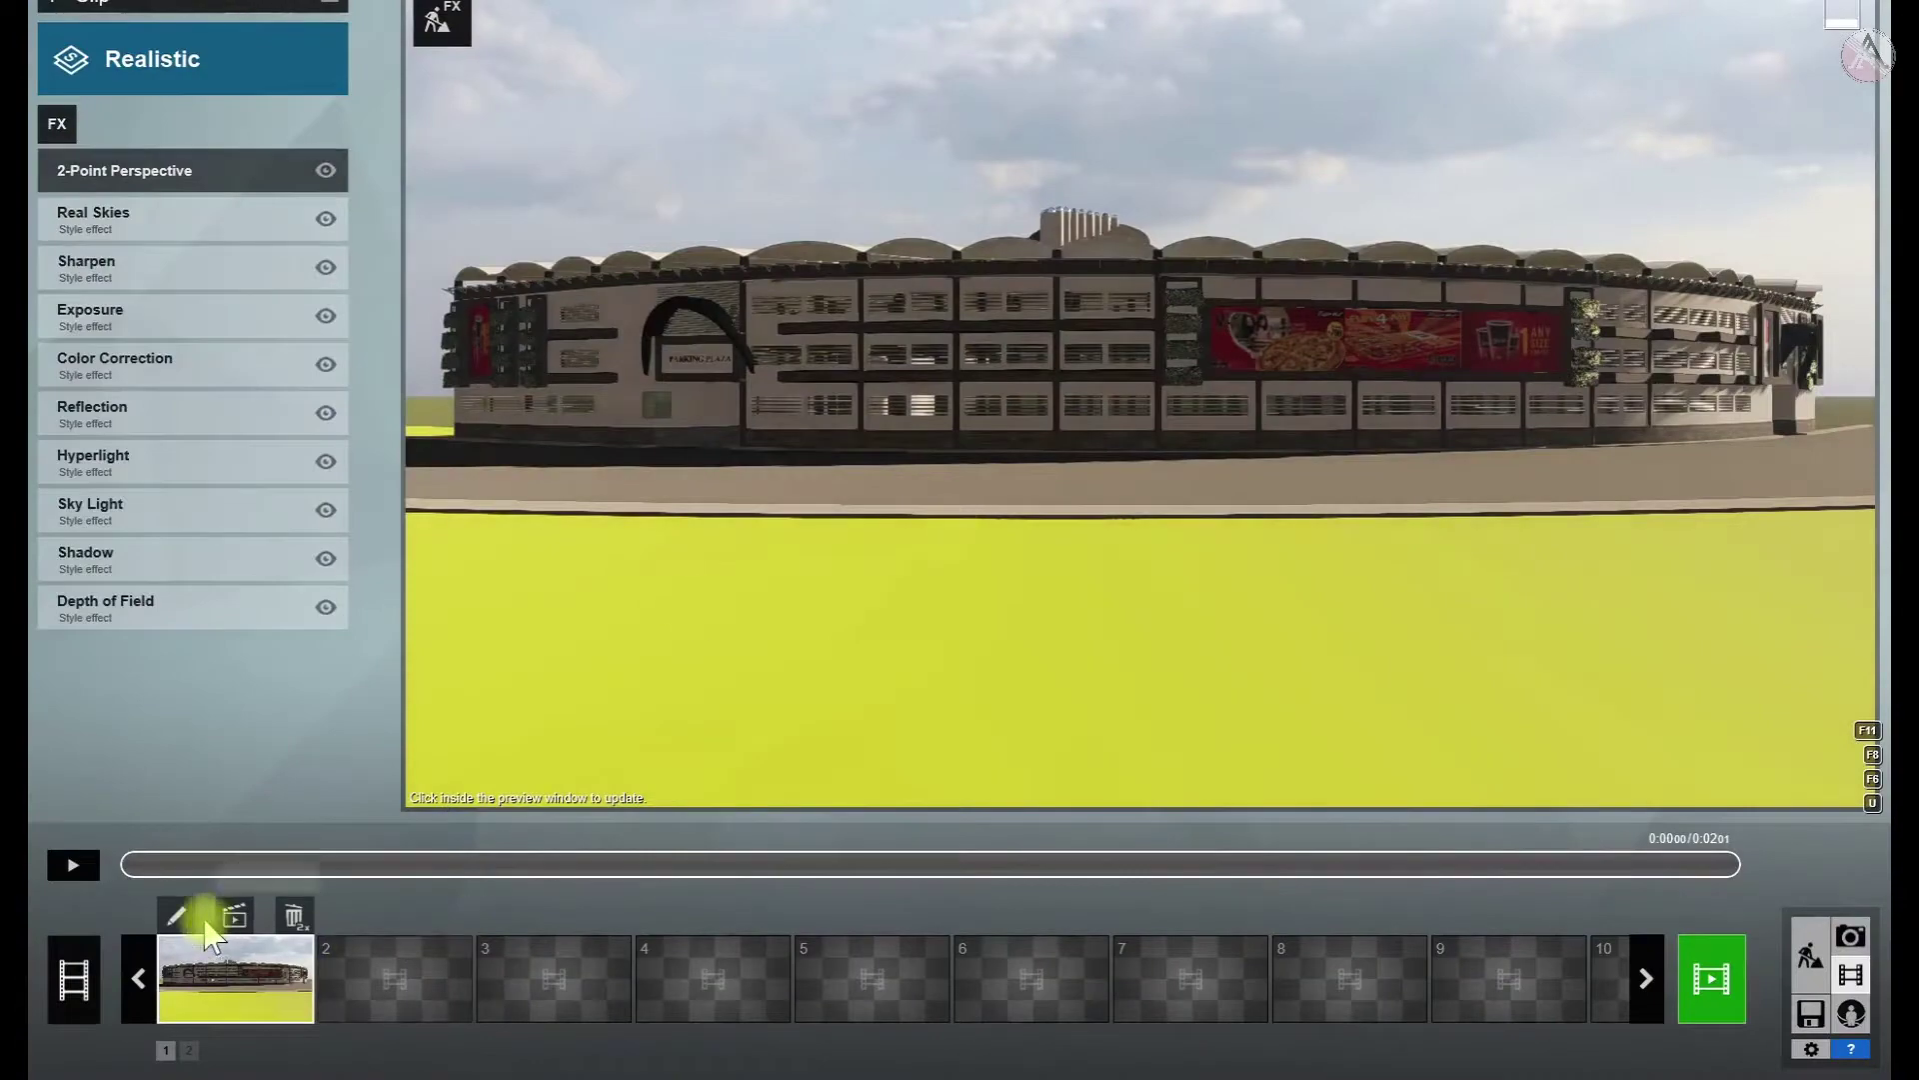
Add a second reframed camera keyframe to the clip and give the ground a concrete material
{"action": "left_click", "coordinate": [175, 915]}
{"action": "left_click_drag", "start_coordinate": [830, 575], "coordinate": [960, 392]}
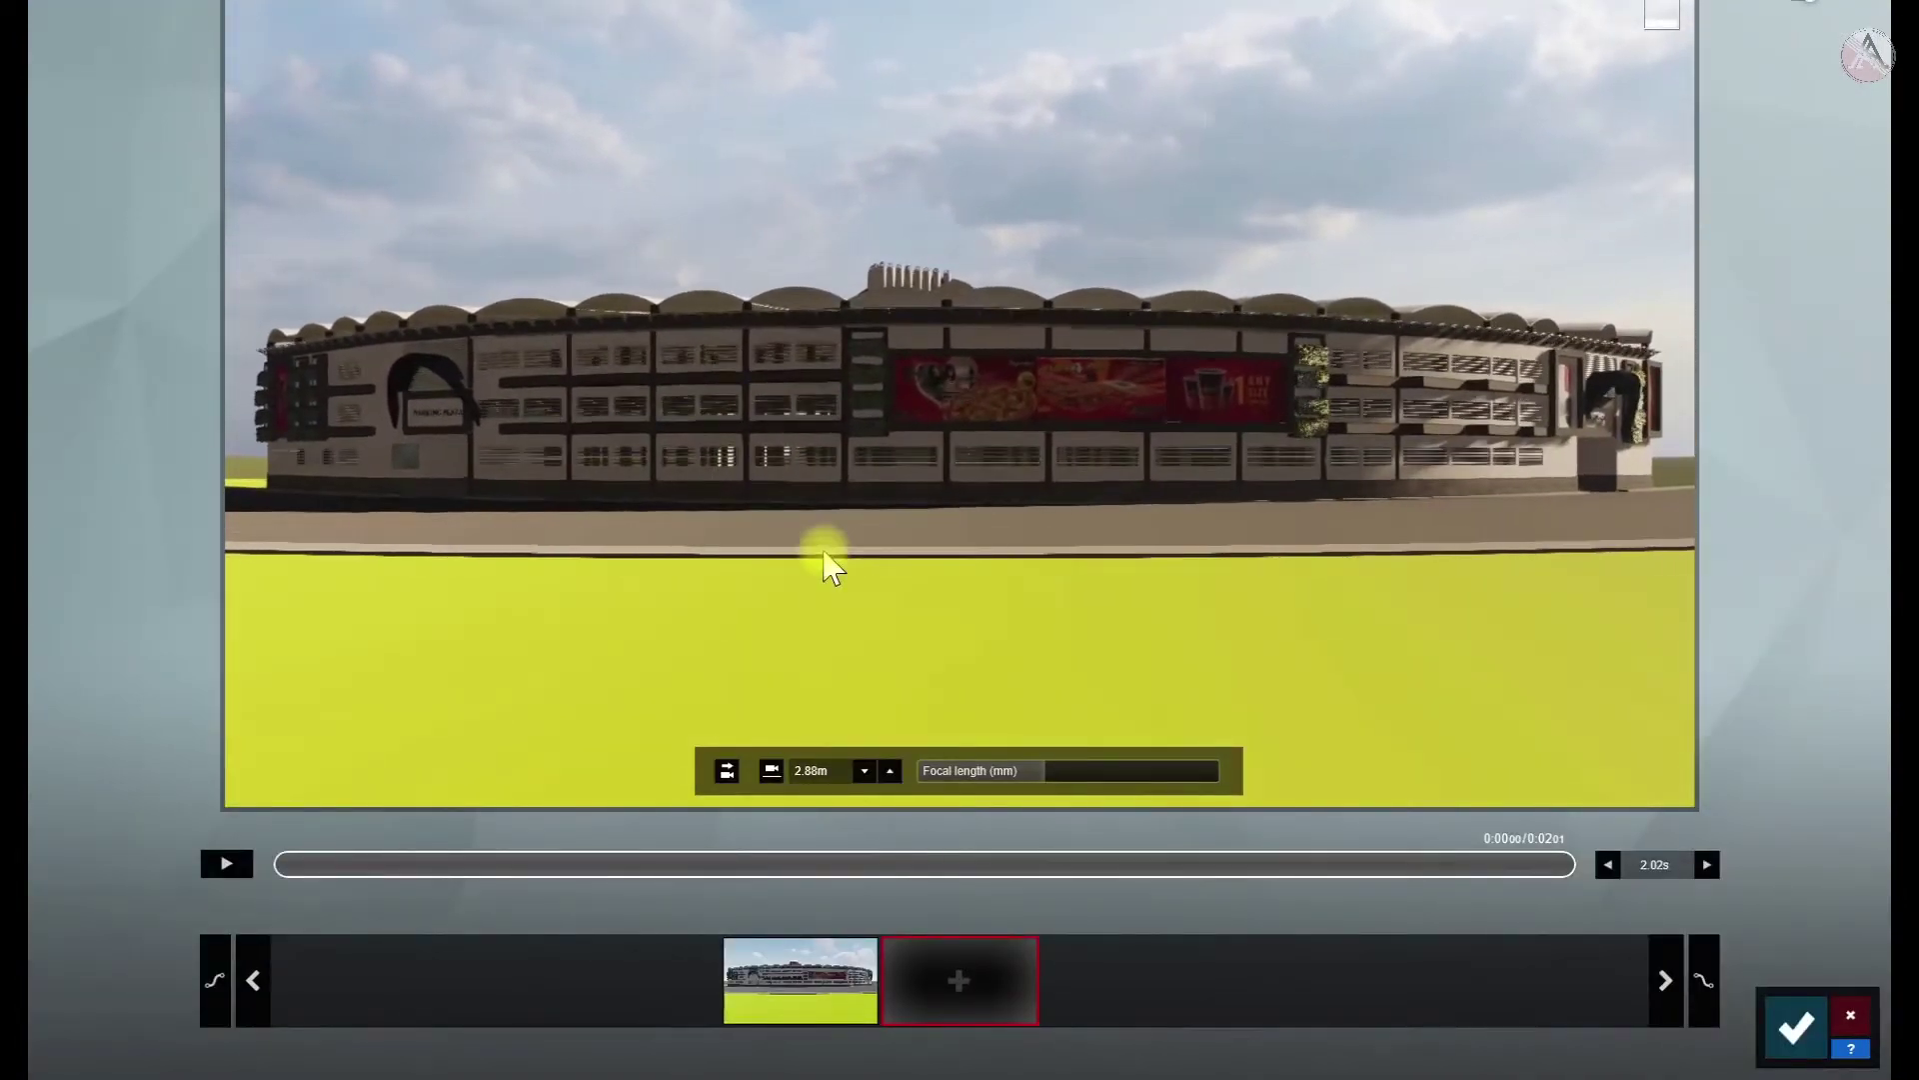
{"action": "left_click", "coordinate": [959, 979]}
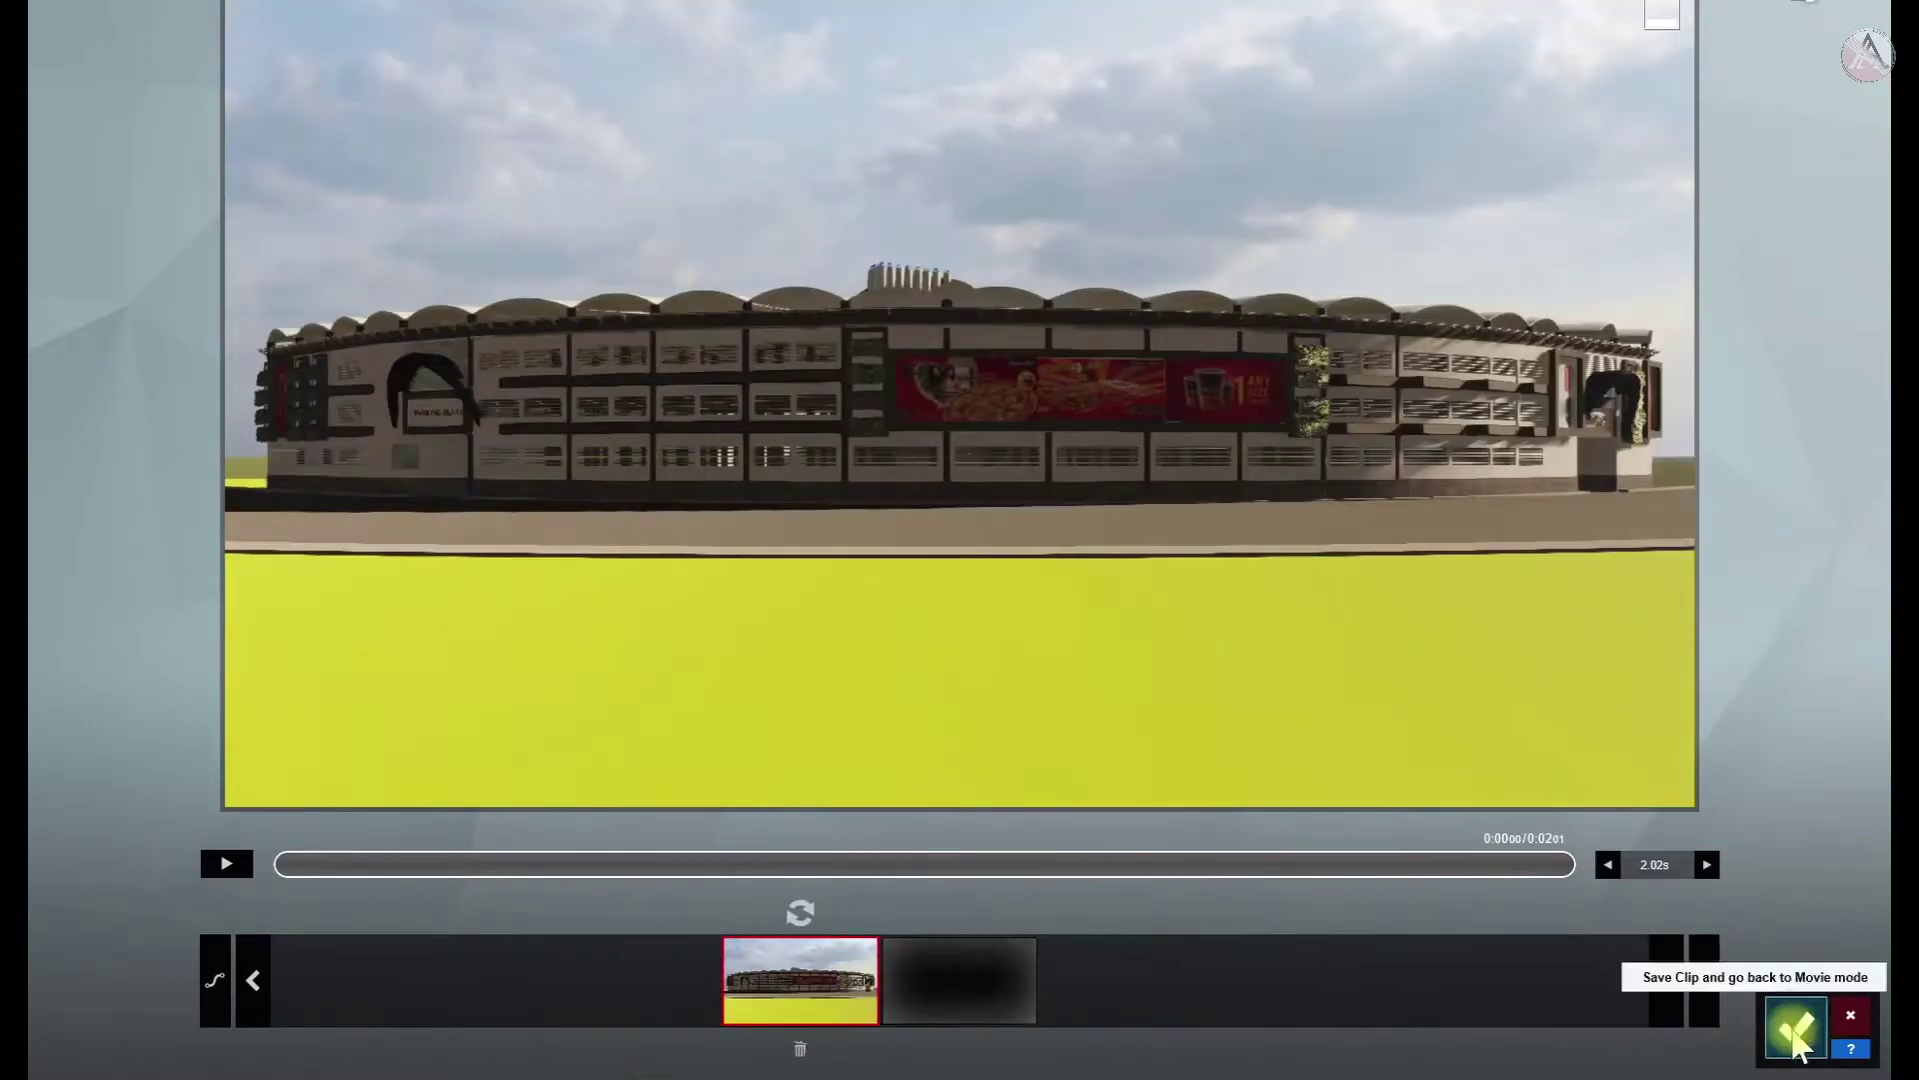
{"action": "left_click", "coordinate": [1796, 1027]}
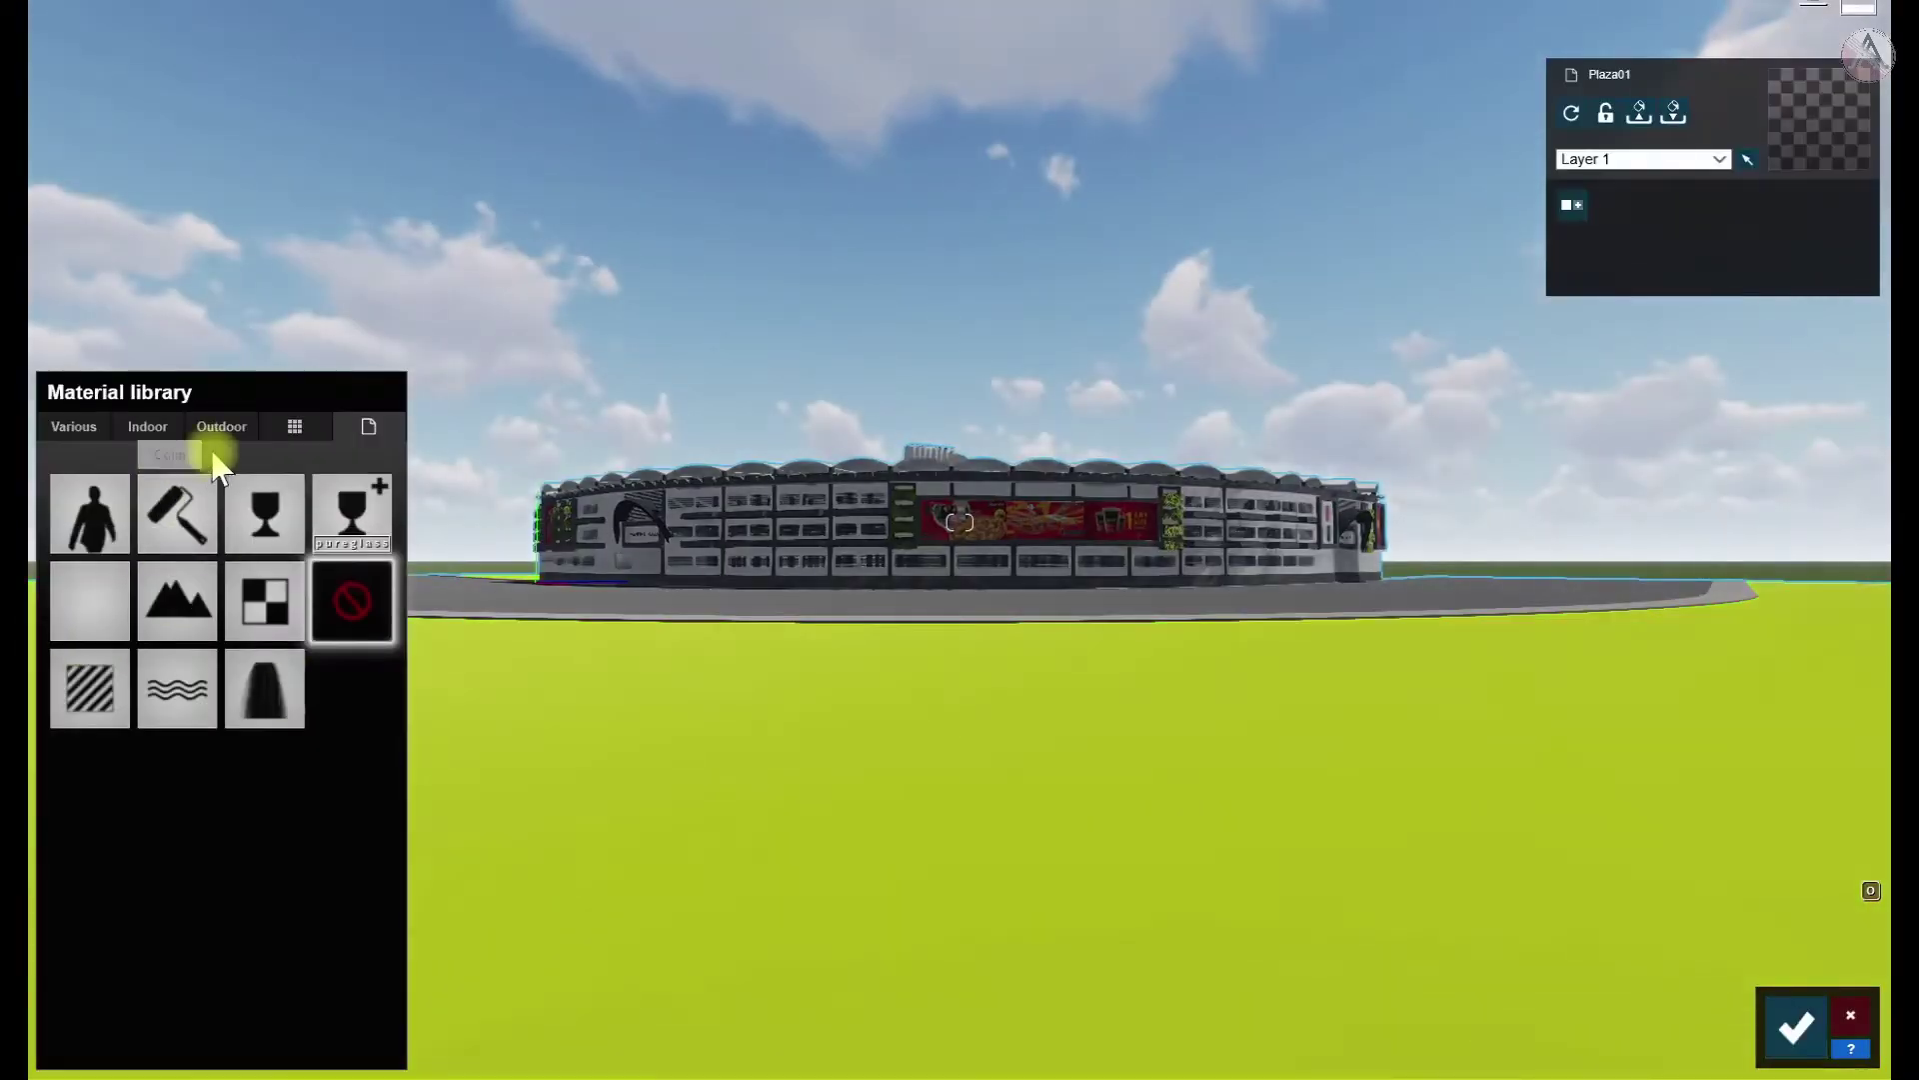
{"action": "left_click", "coordinate": [221, 425]}
{"action": "left_click", "coordinate": [177, 663]}
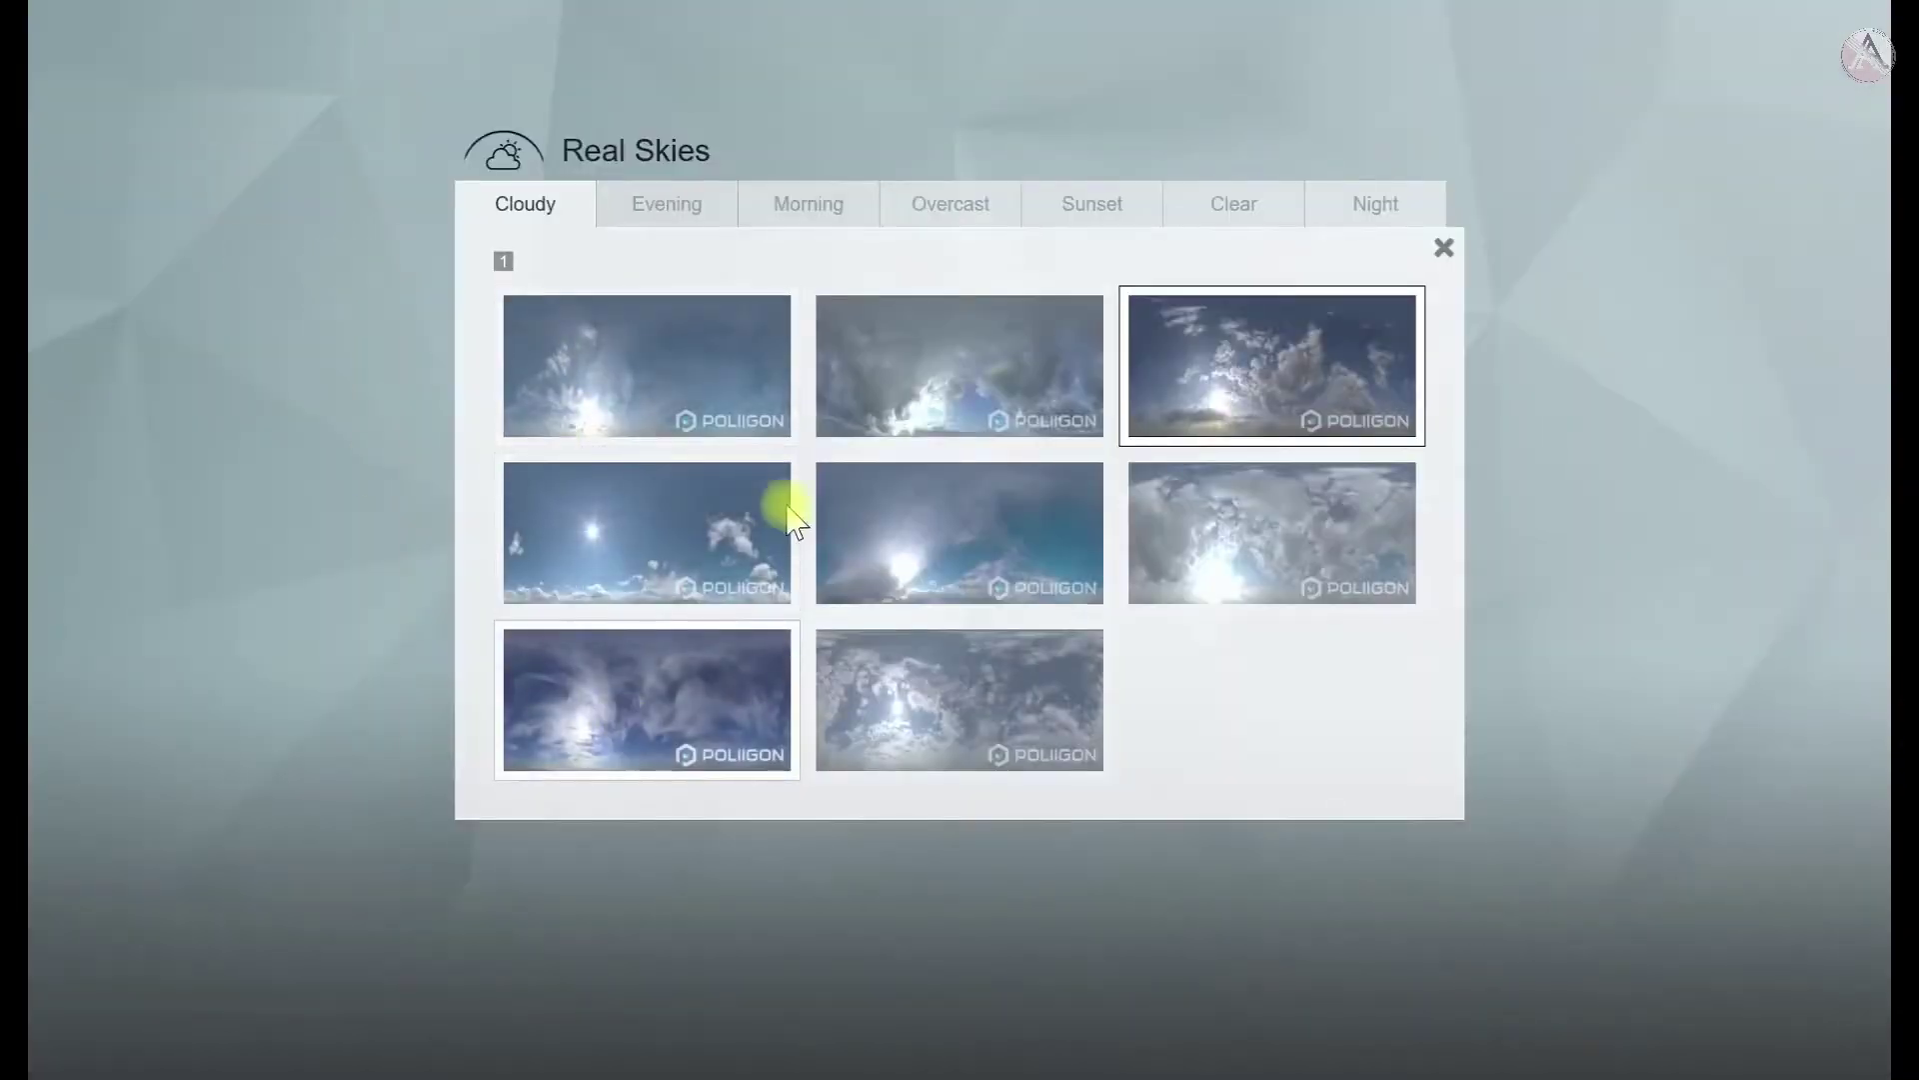
Choose a Cloudy sky with Heading -180° and raise Color Correction brightness and contrast
{"action": "left_click", "coordinate": [792, 518]}
{"action": "left_click", "coordinate": [698, 518]}
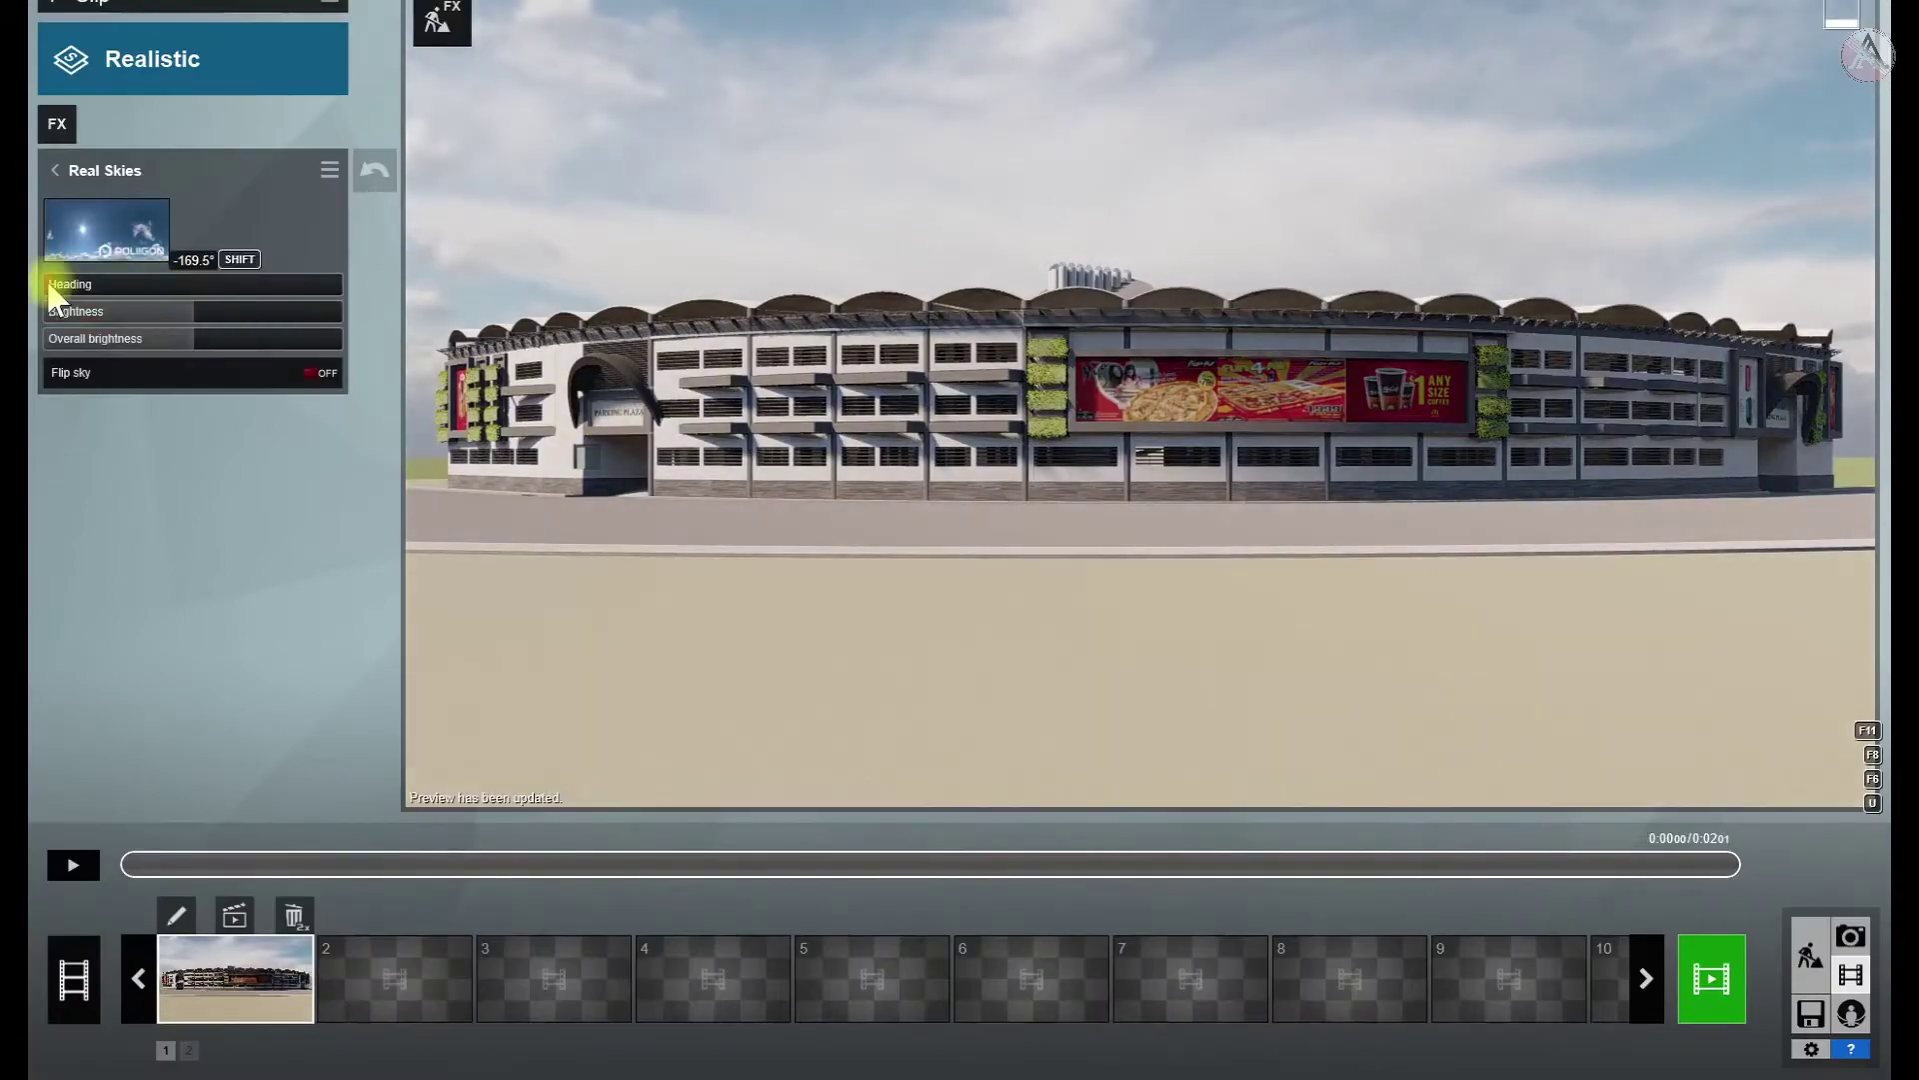
{"action": "left_click_drag", "start_coordinate": [49, 285], "coordinate": [34, 295]}
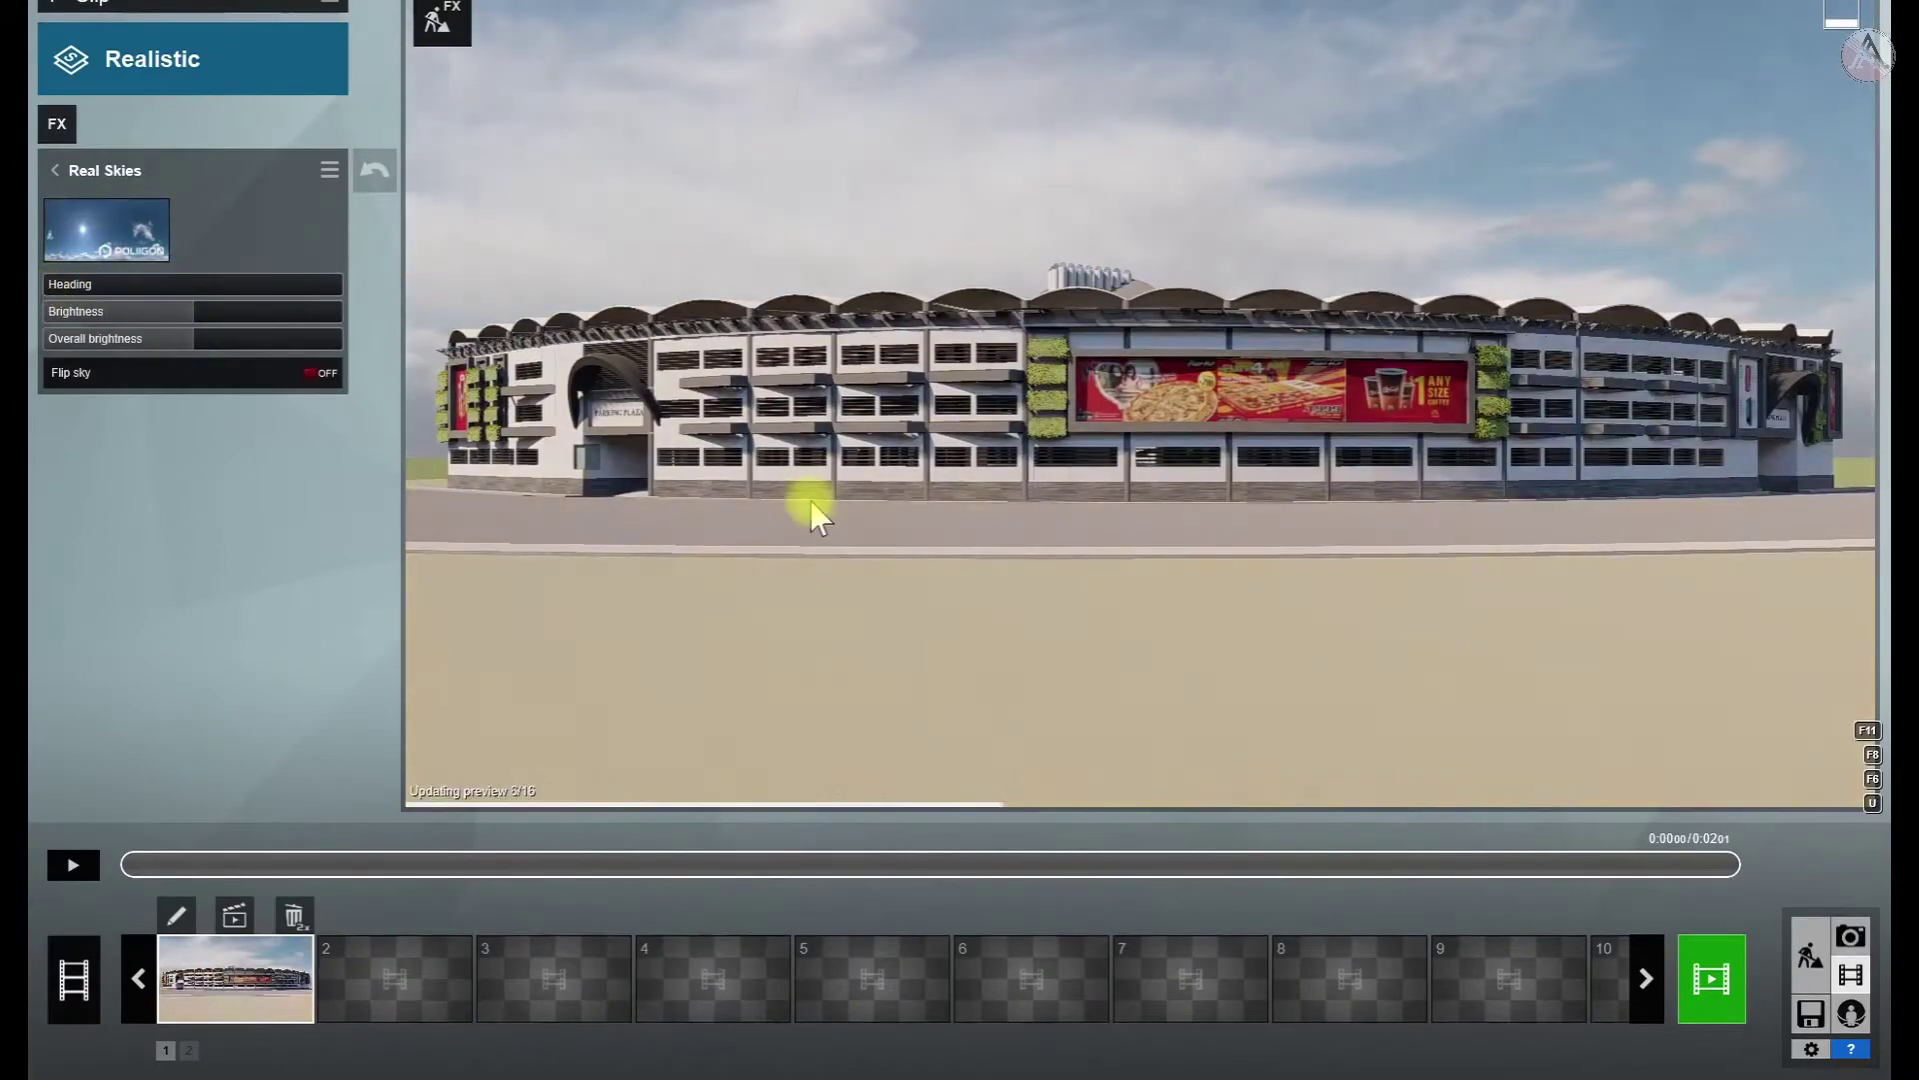
{"action": "left_click", "coordinate": [115, 360]}
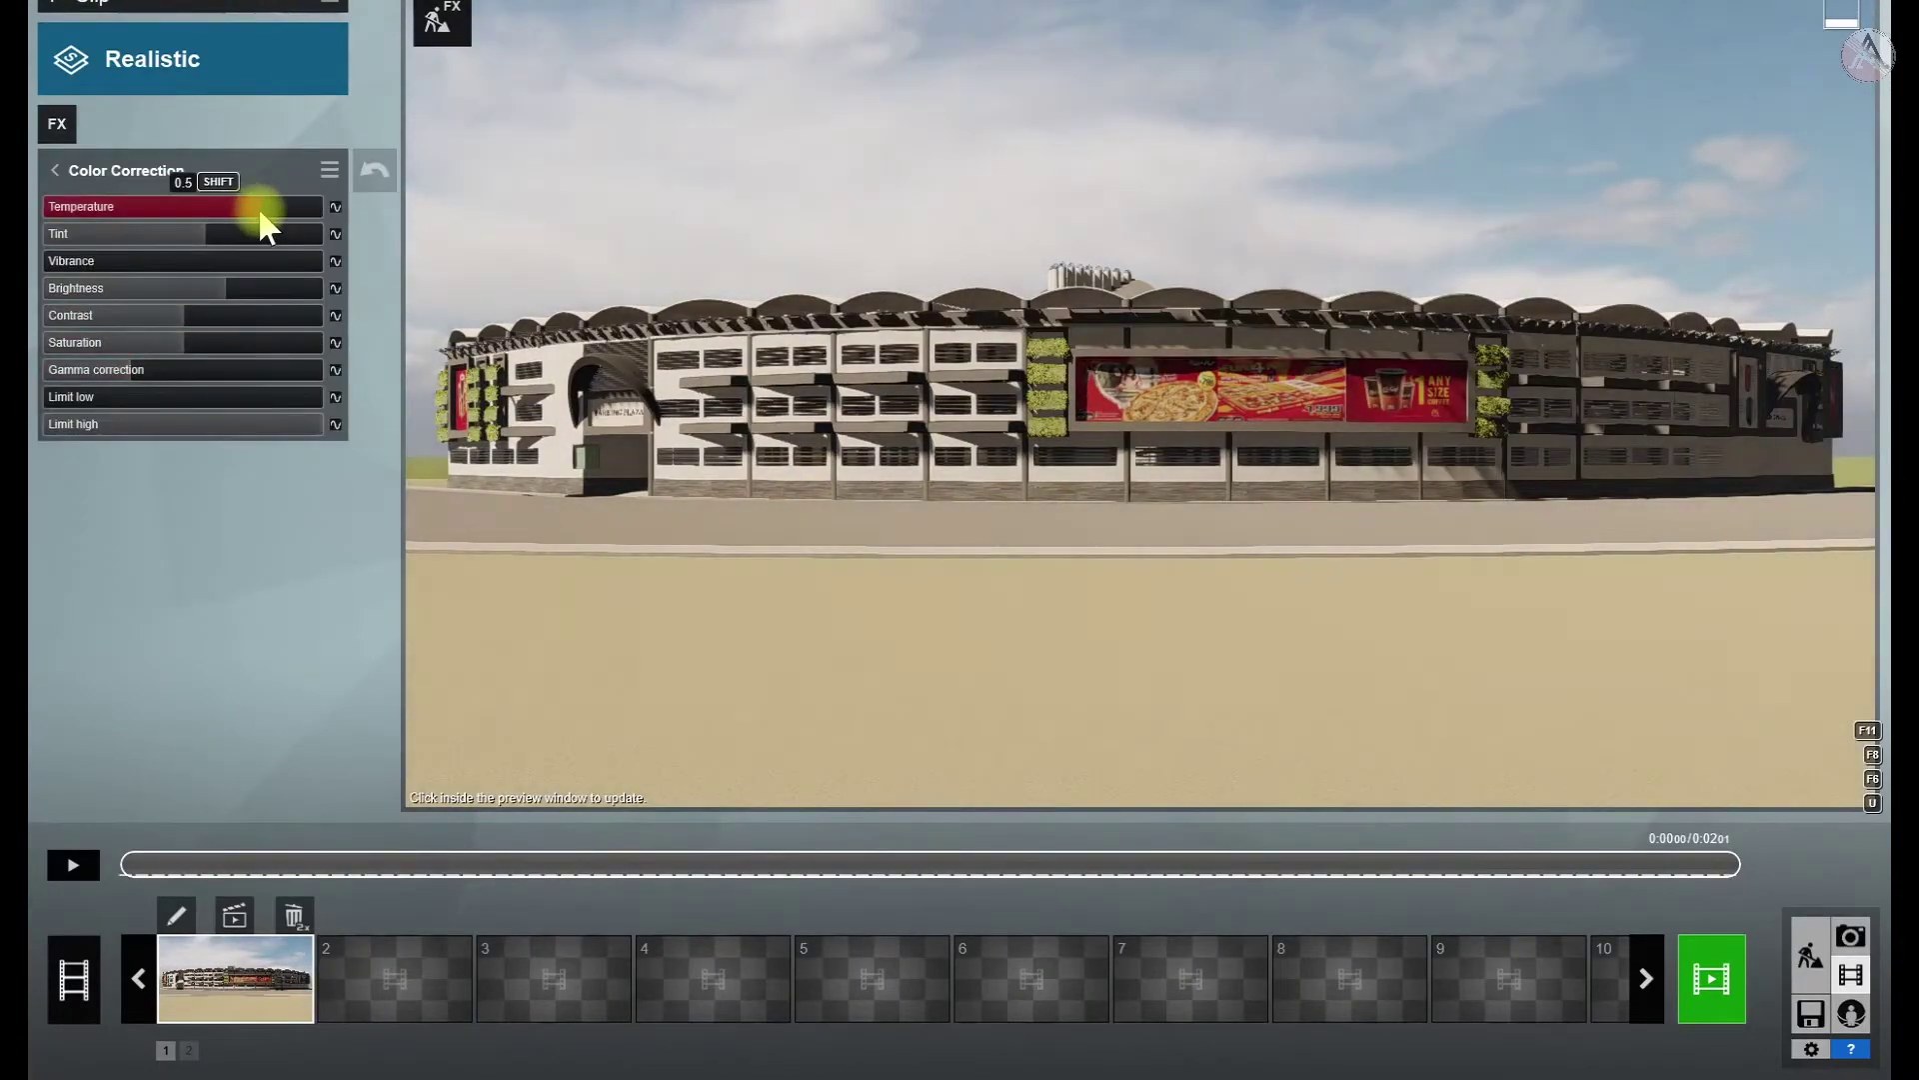
{"action": "left_click_drag", "start_coordinate": [170, 290], "coordinate": [232, 288]}
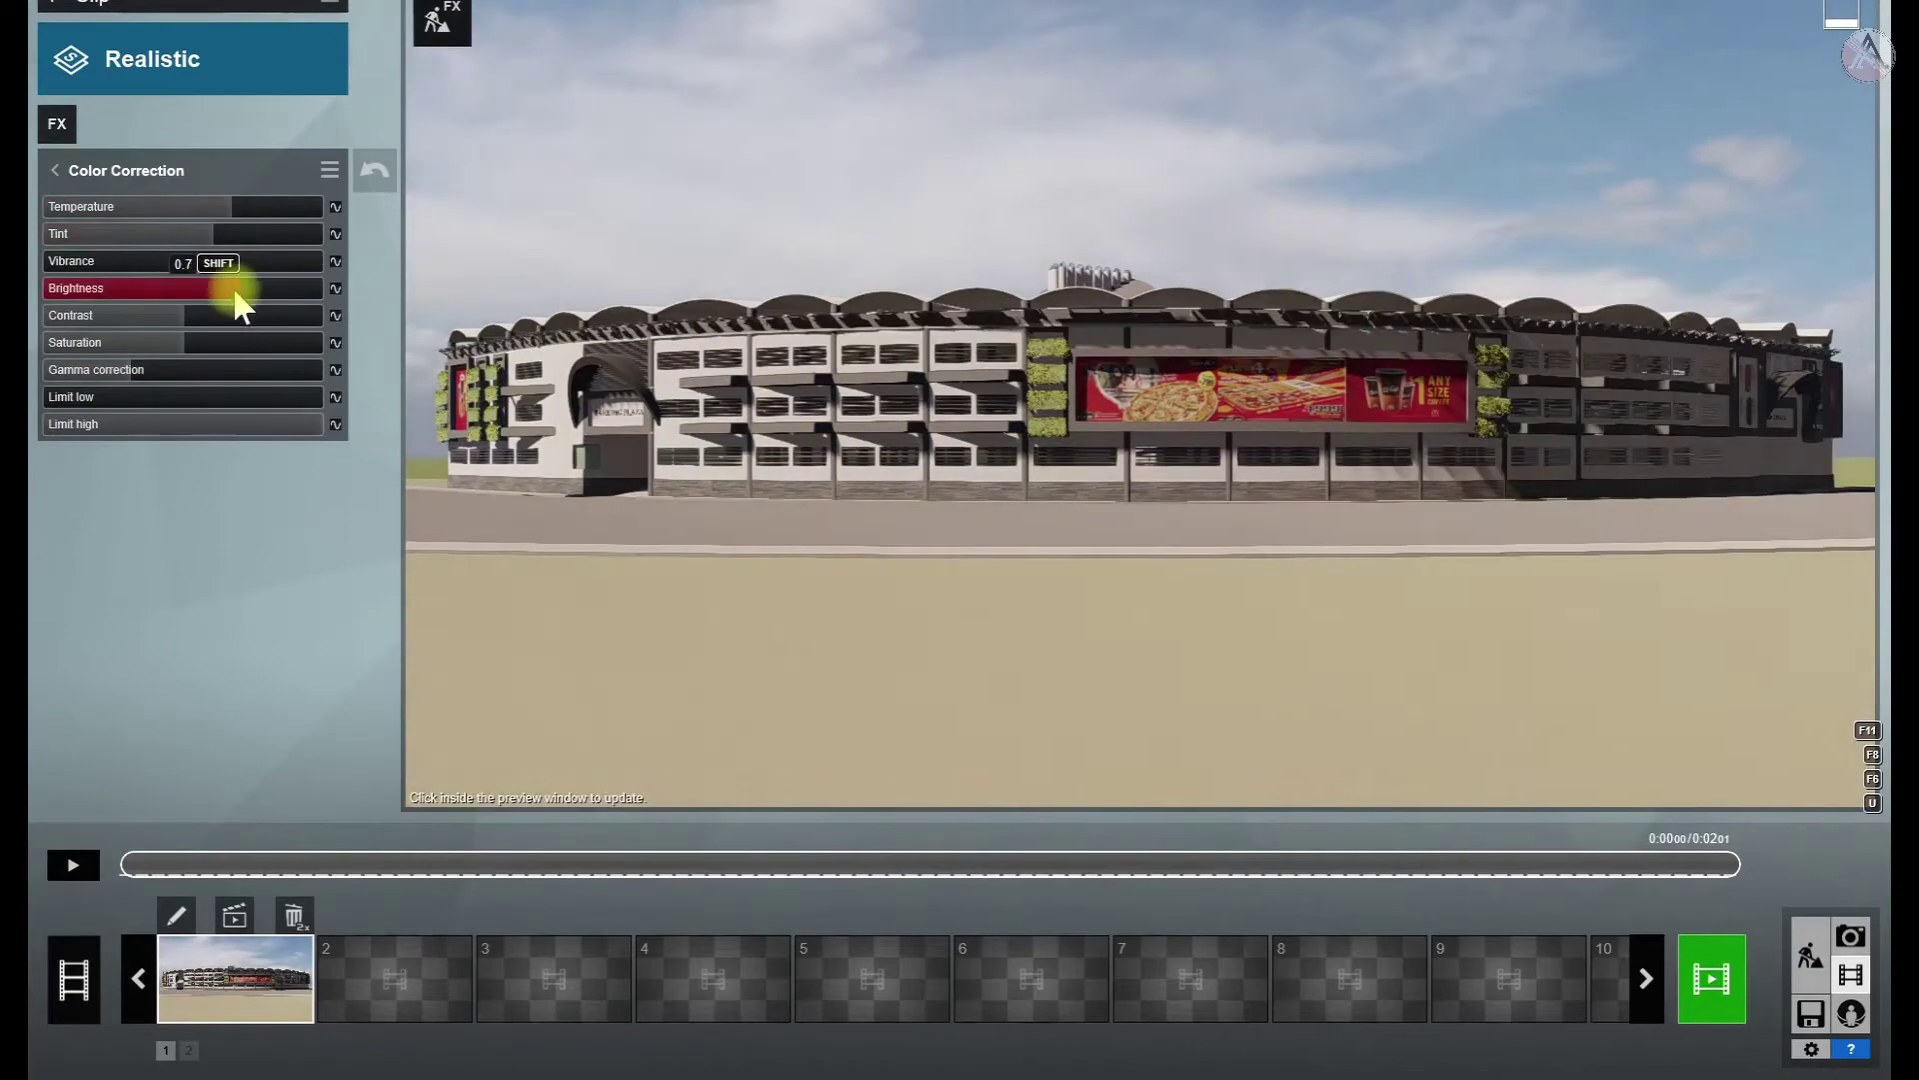
{"action": "left_click", "coordinate": [729, 506]}
{"action": "mouse_move", "coordinate": [188, 314]}
{"action": "left_mouse_down"}
{"action": "mouse_move", "coordinate": [278, 328]}
{"action": "mouse_move", "coordinate": [249, 298]}
{"action": "left_mouse_up"}
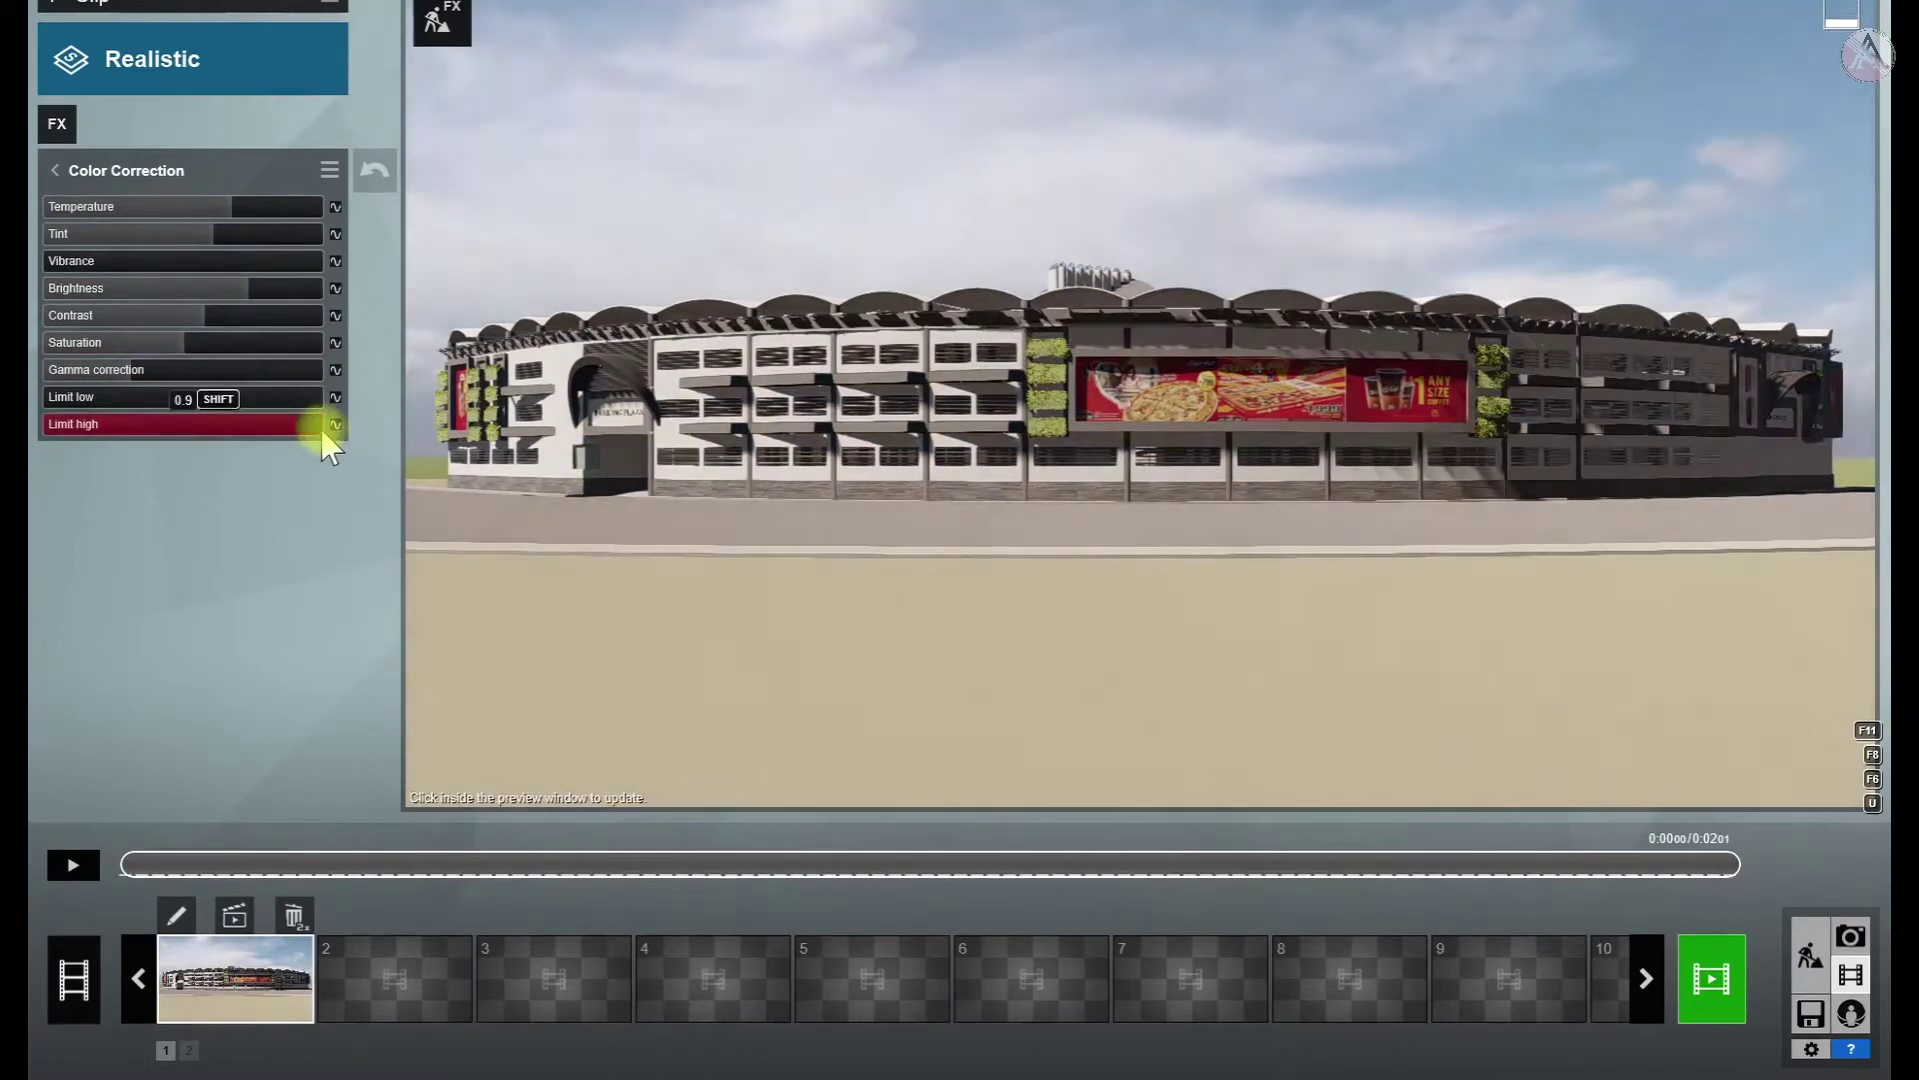
{"action": "left_click", "coordinate": [55, 170]}
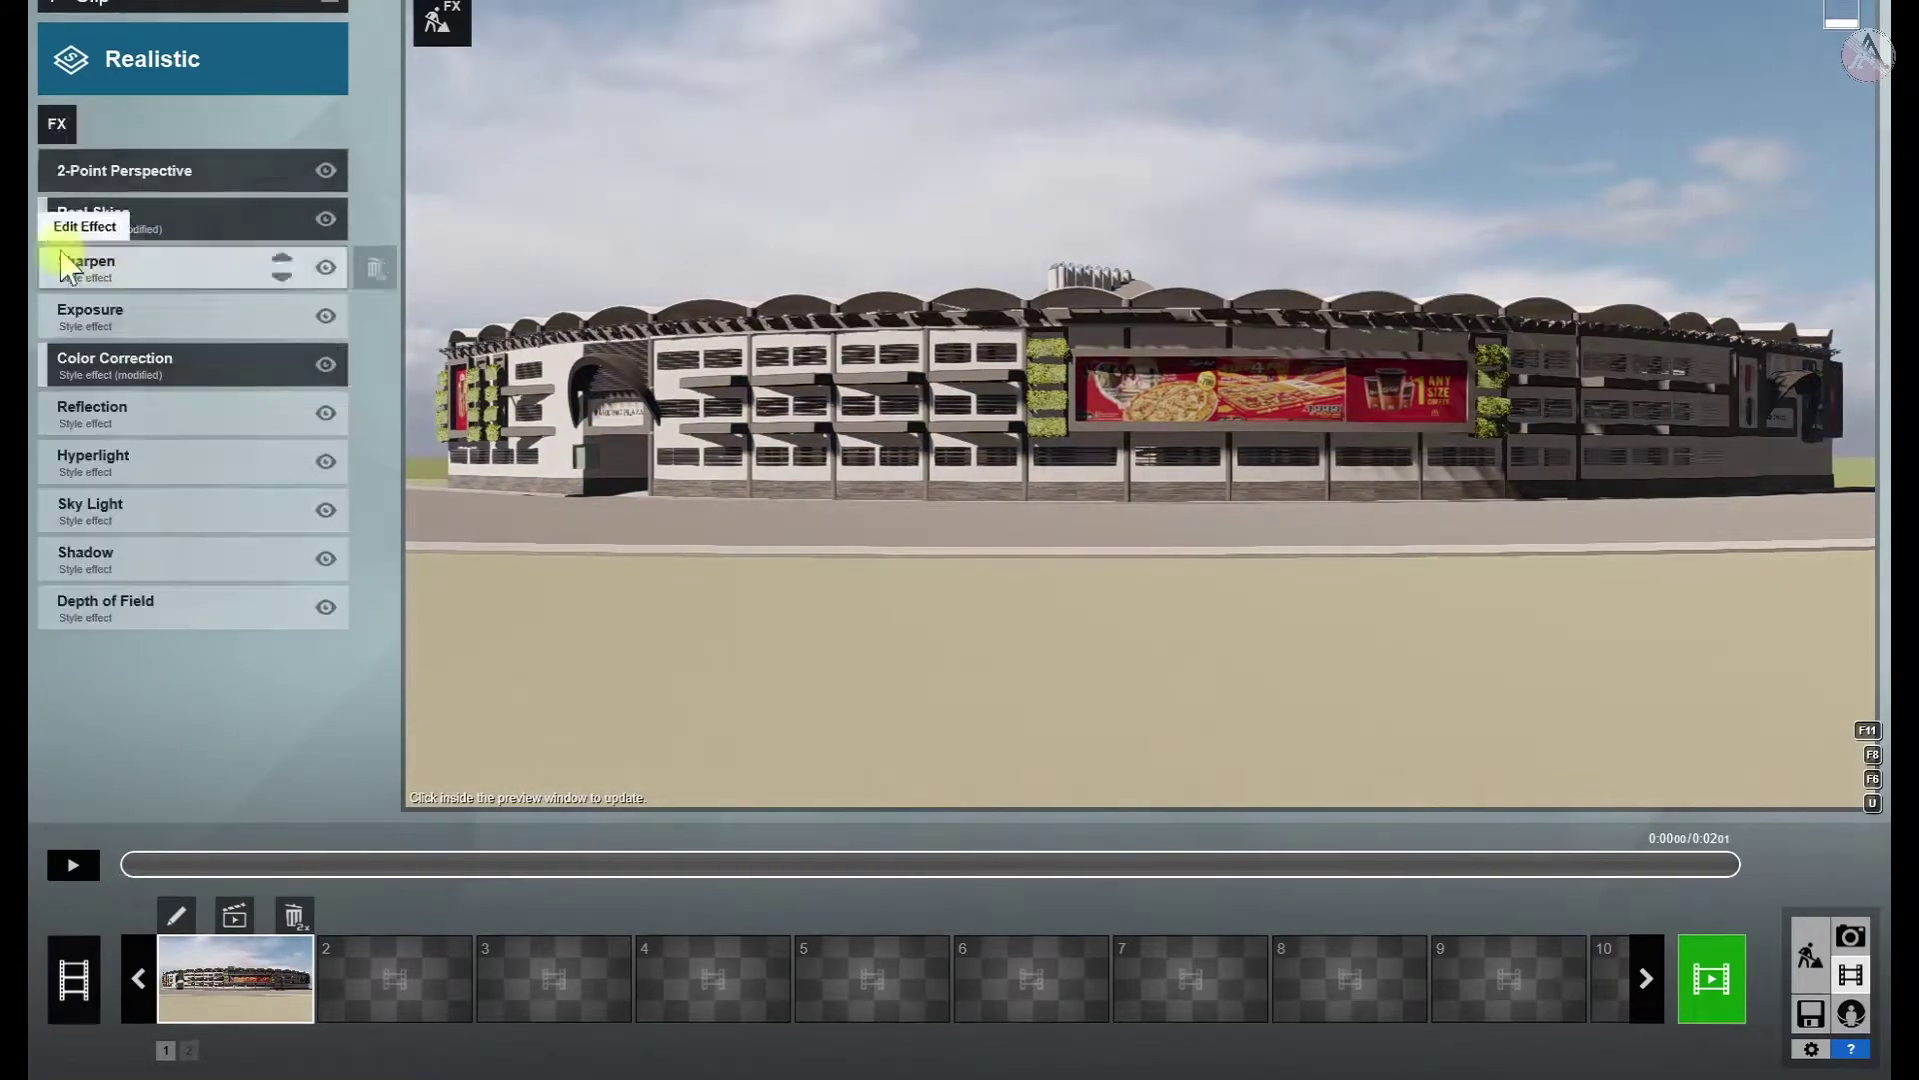
Add the Analog Color Lab and Bloom effects, adjusting the Bloom amount
{"action": "left_click", "coordinate": [57, 124]}
{"action": "left_click", "coordinate": [588, 549]}
{"action": "left_click", "coordinate": [1050, 290]}
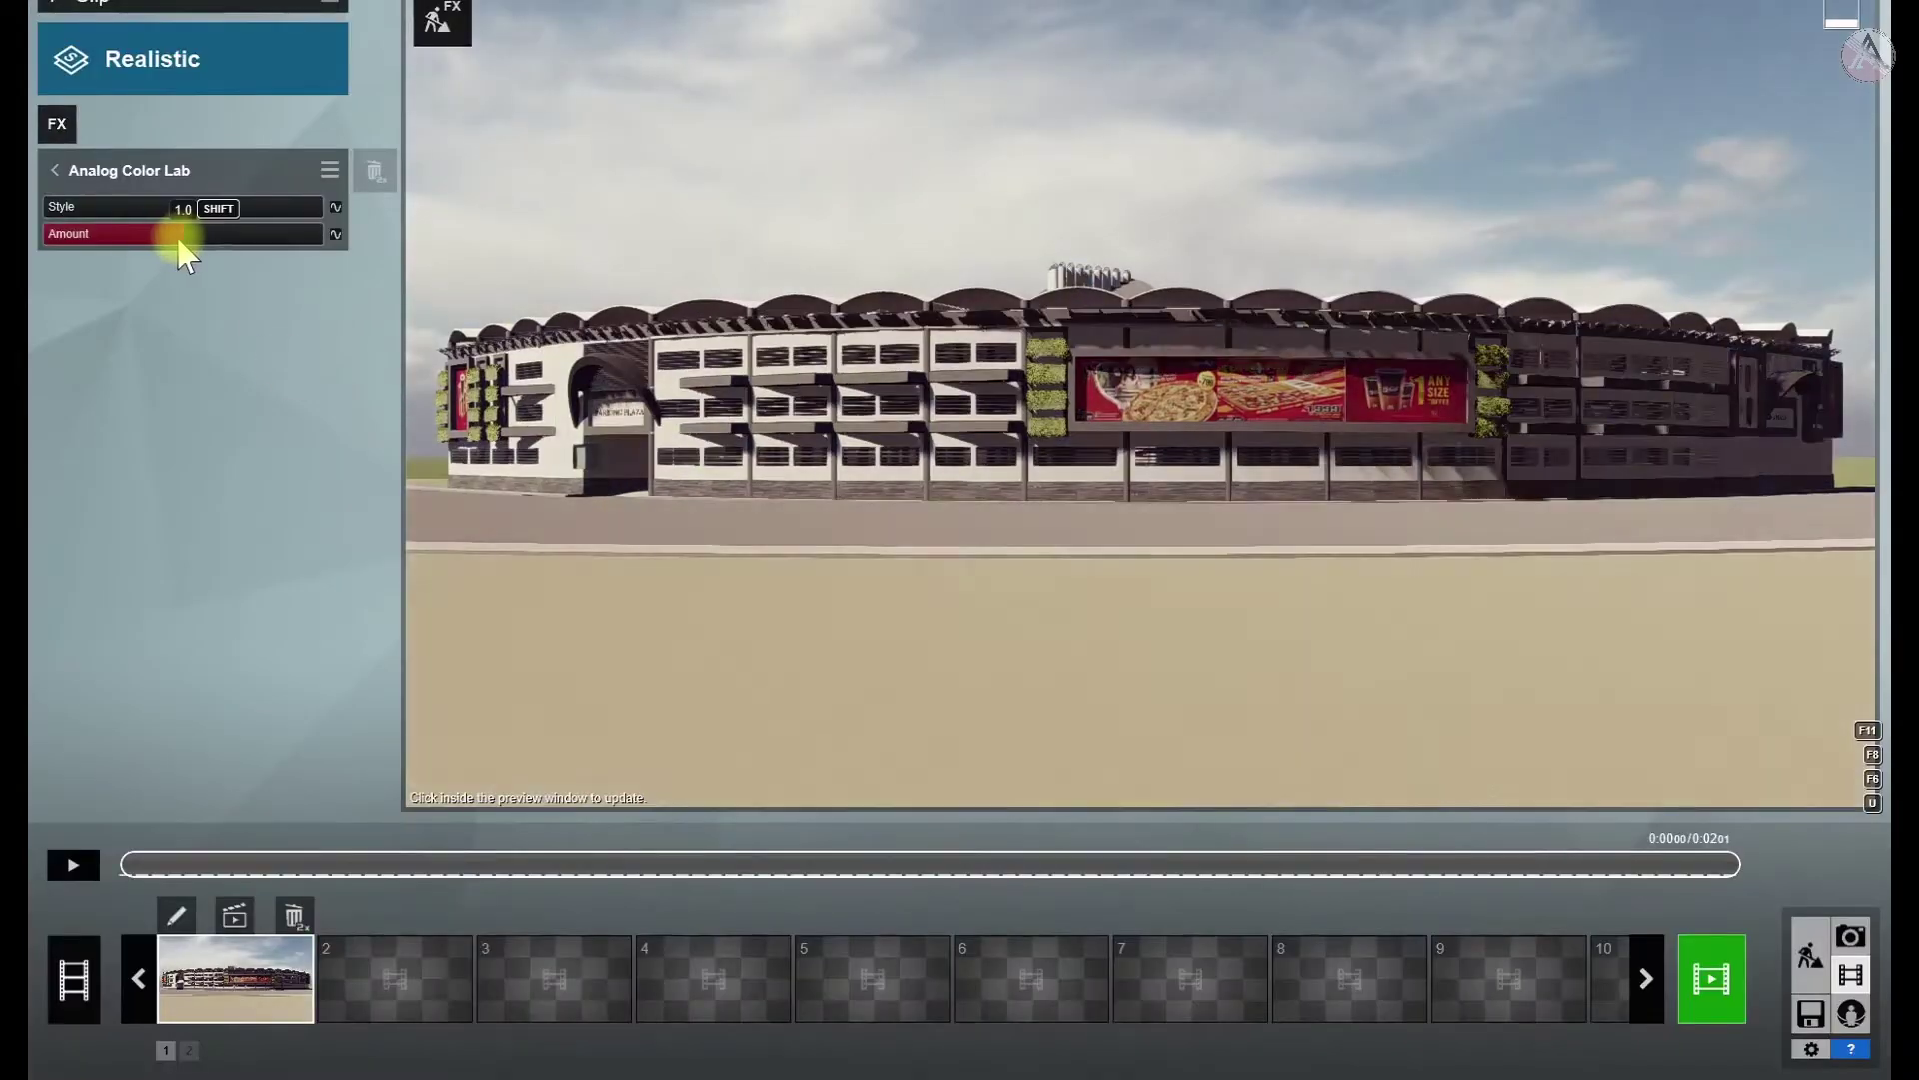
{"action": "left_click", "coordinate": [55, 170]}
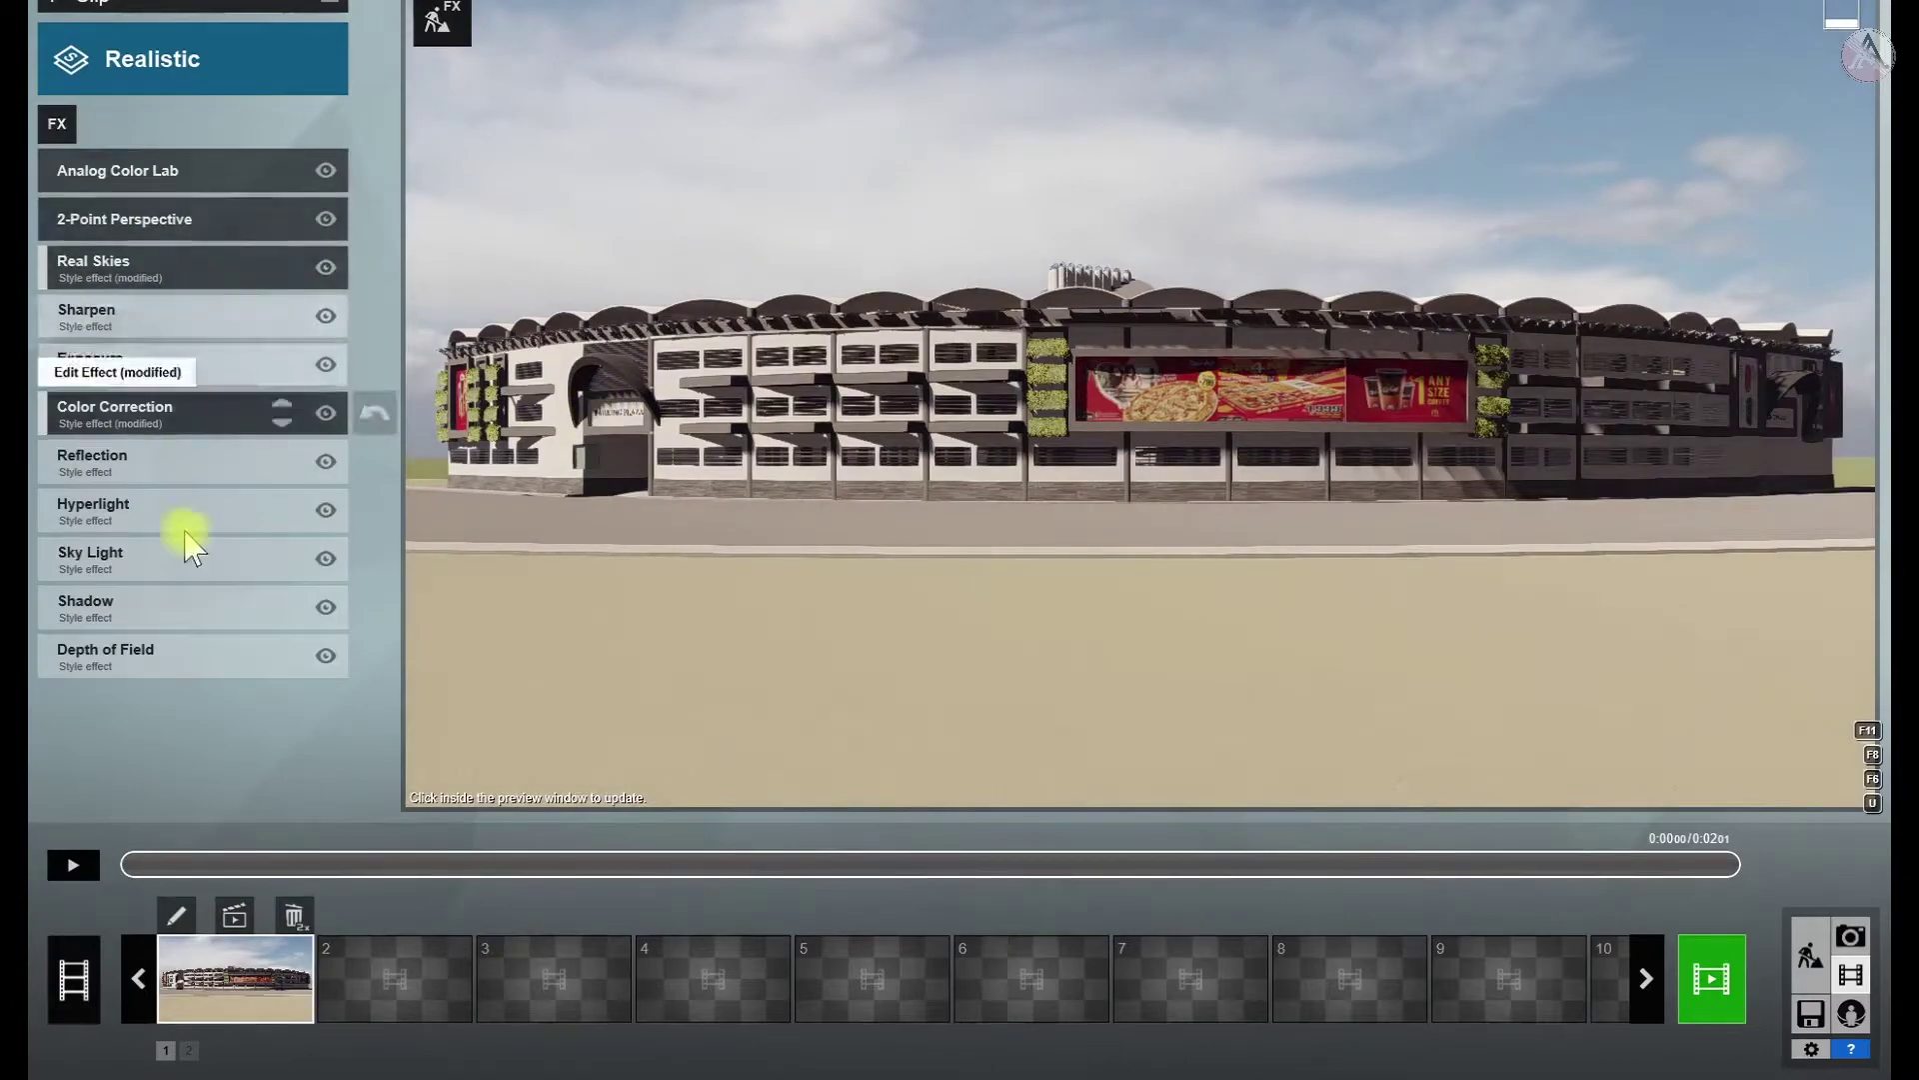
{"action": "left_click", "coordinate": [57, 124]}
{"action": "left_click", "coordinate": [783, 309]}
{"action": "left_click_drag", "start_coordinate": [137, 215], "coordinate": [51, 214]}
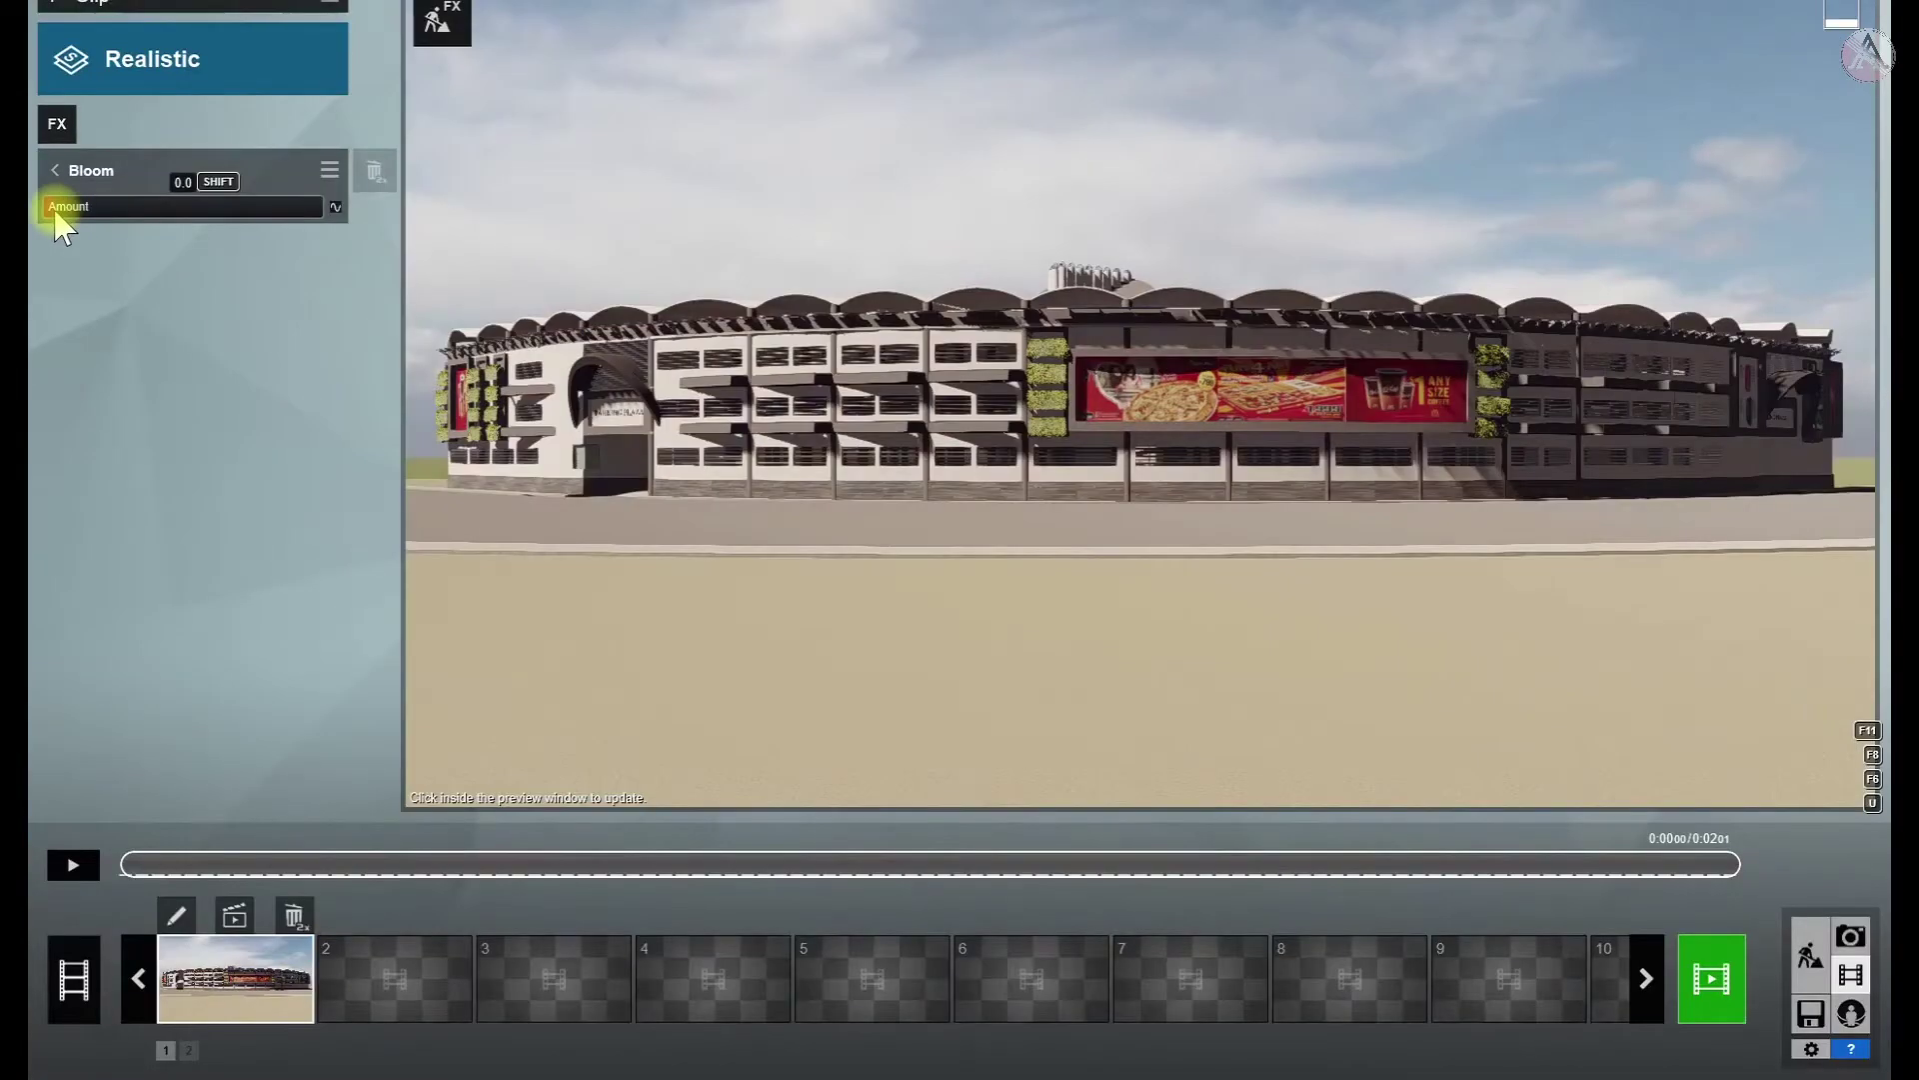
{"action": "left_click", "coordinate": [1711, 977]}
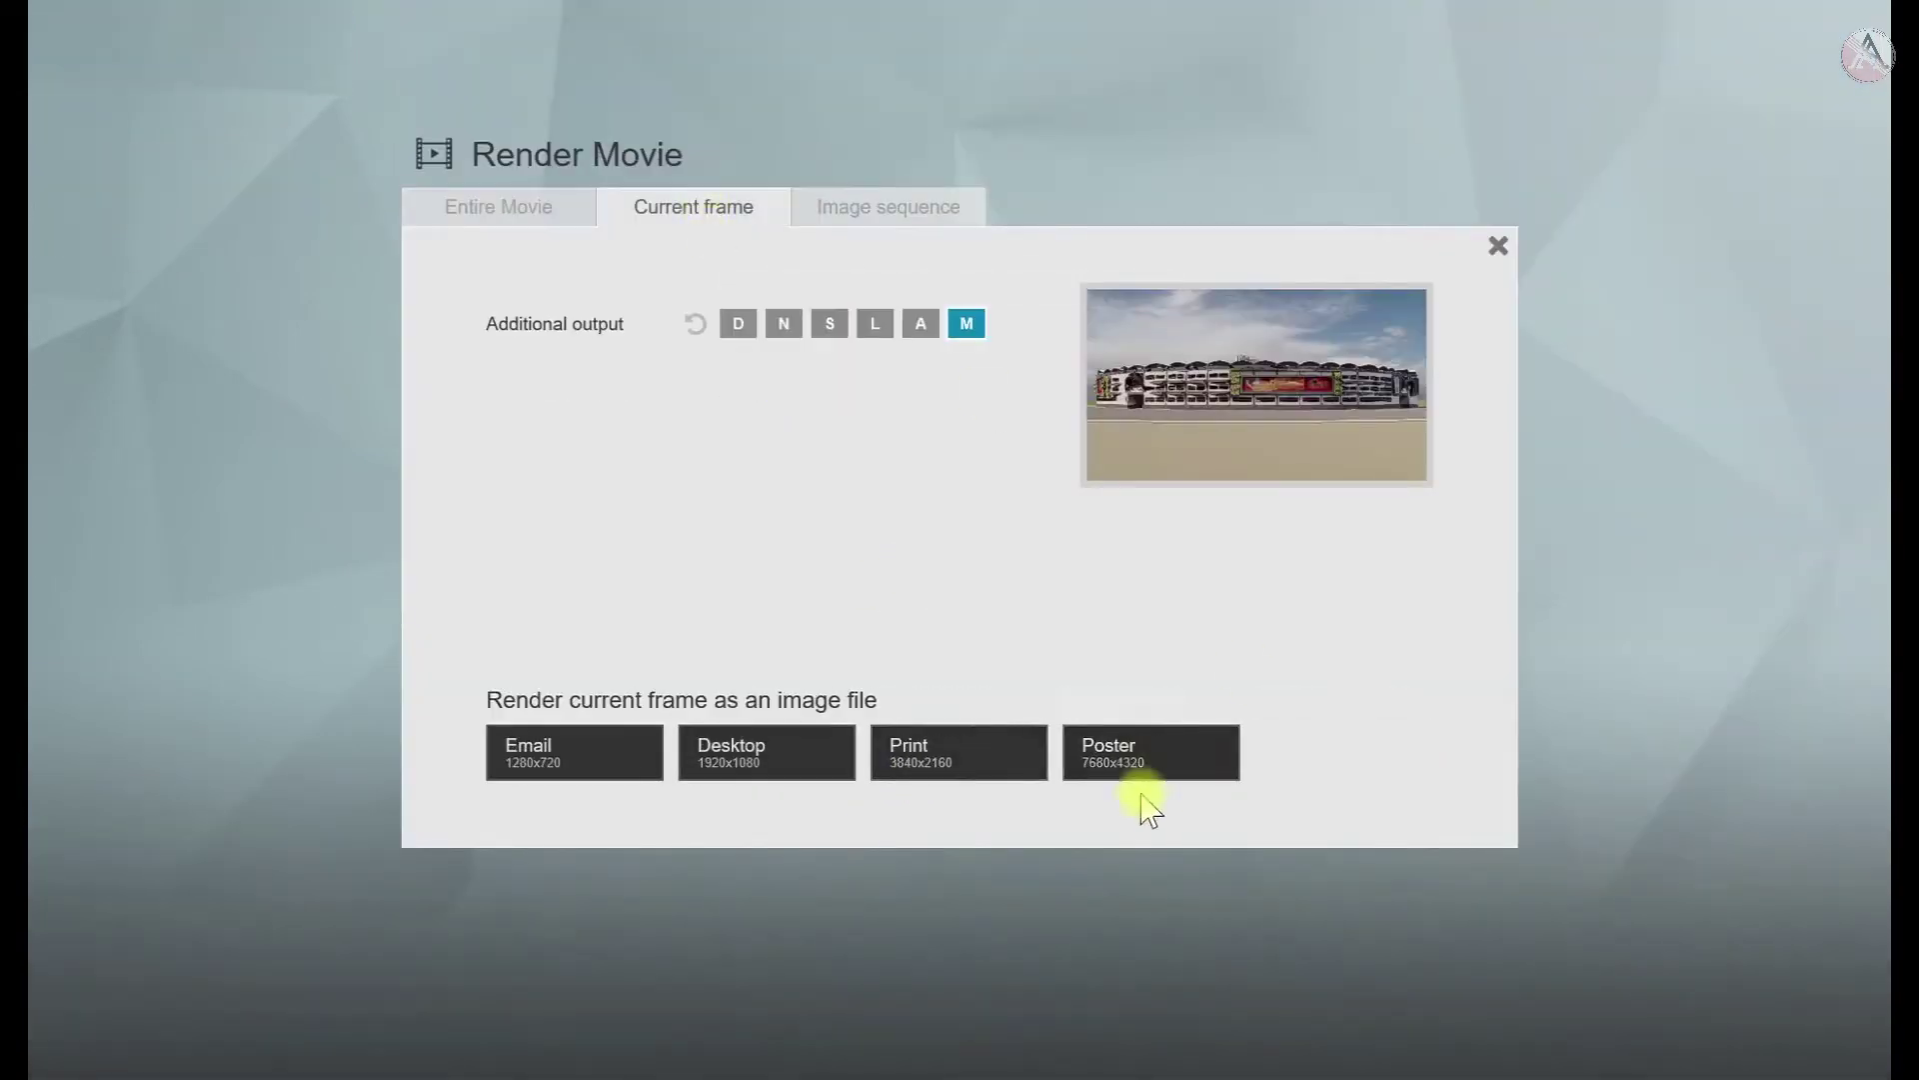
Render the current frame as a 7680x4320 Poster image, overwriting the earlier file
{"action": "left_click", "coordinate": [1124, 774]}
{"action": "double_click", "coordinate": [270, 95]}
{"action": "left_click", "coordinate": [976, 592]}
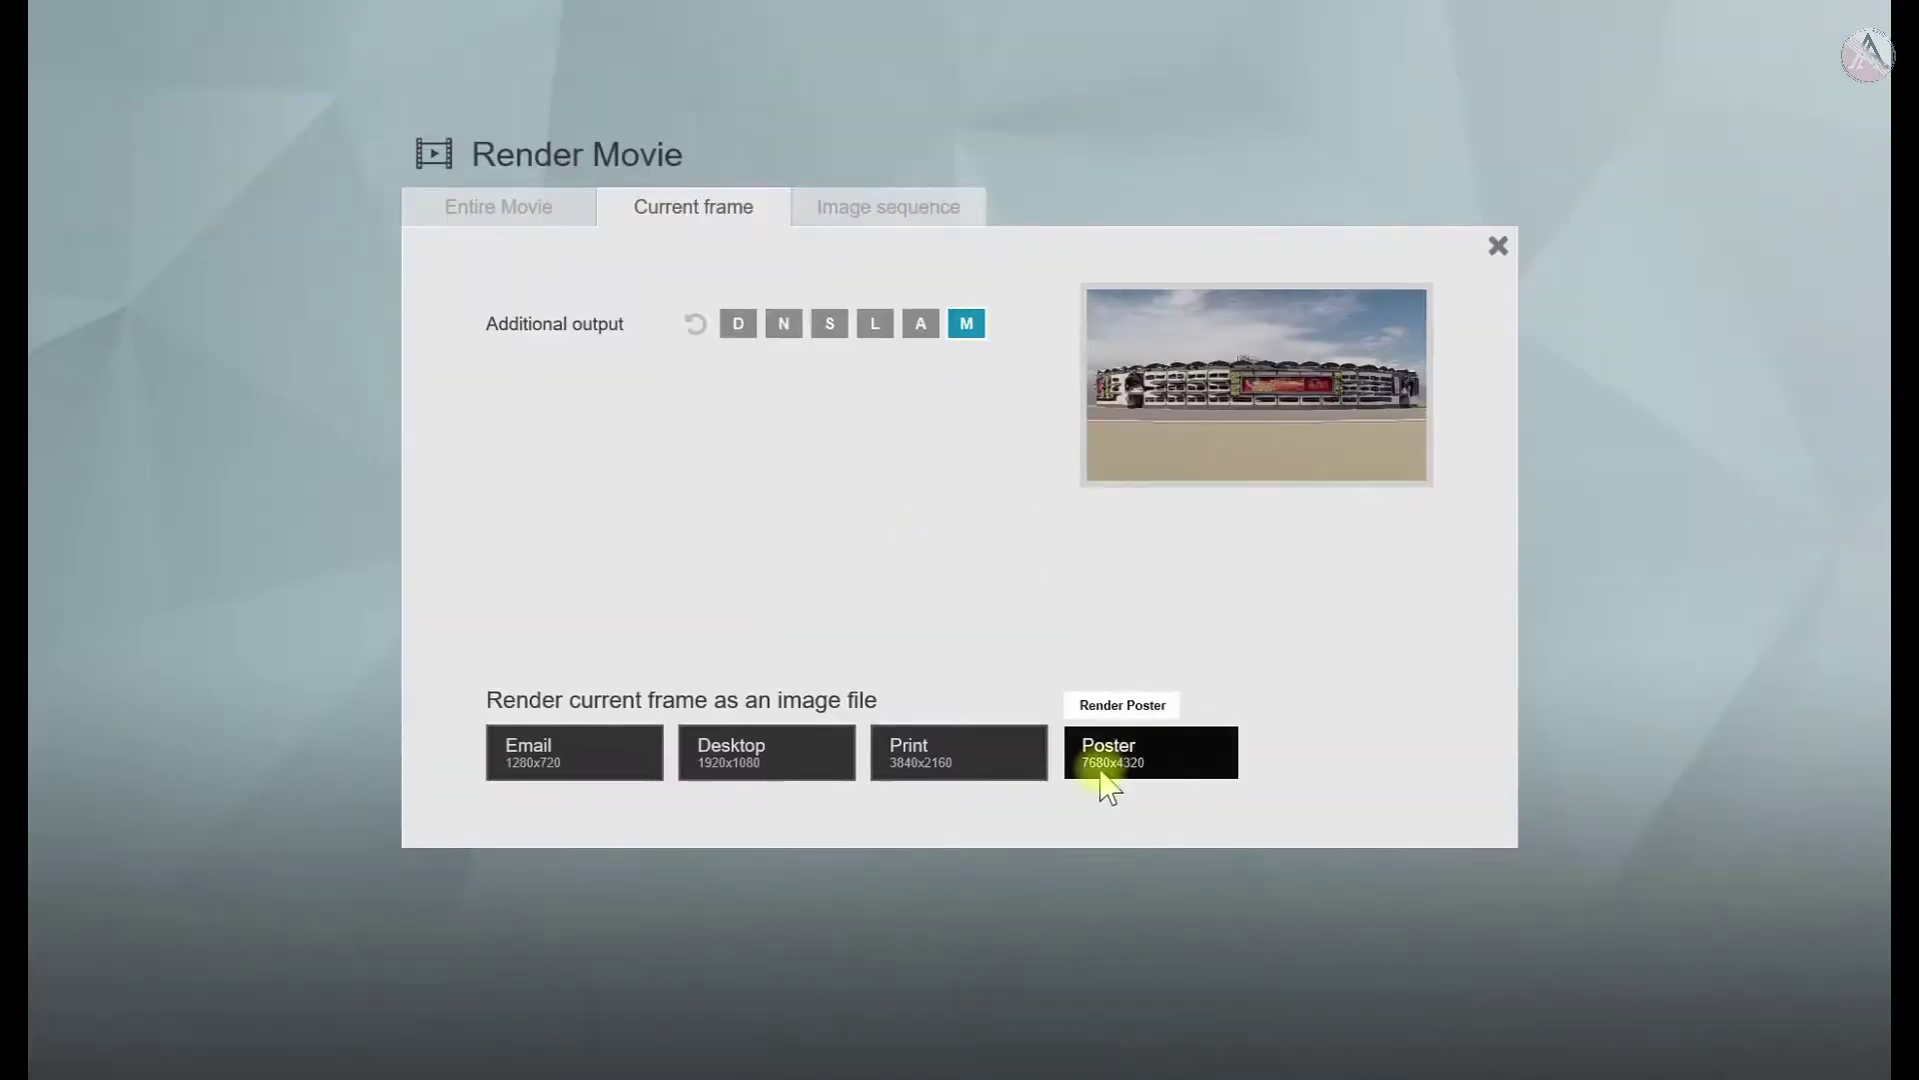
{"action": "left_click", "coordinate": [1107, 762]}
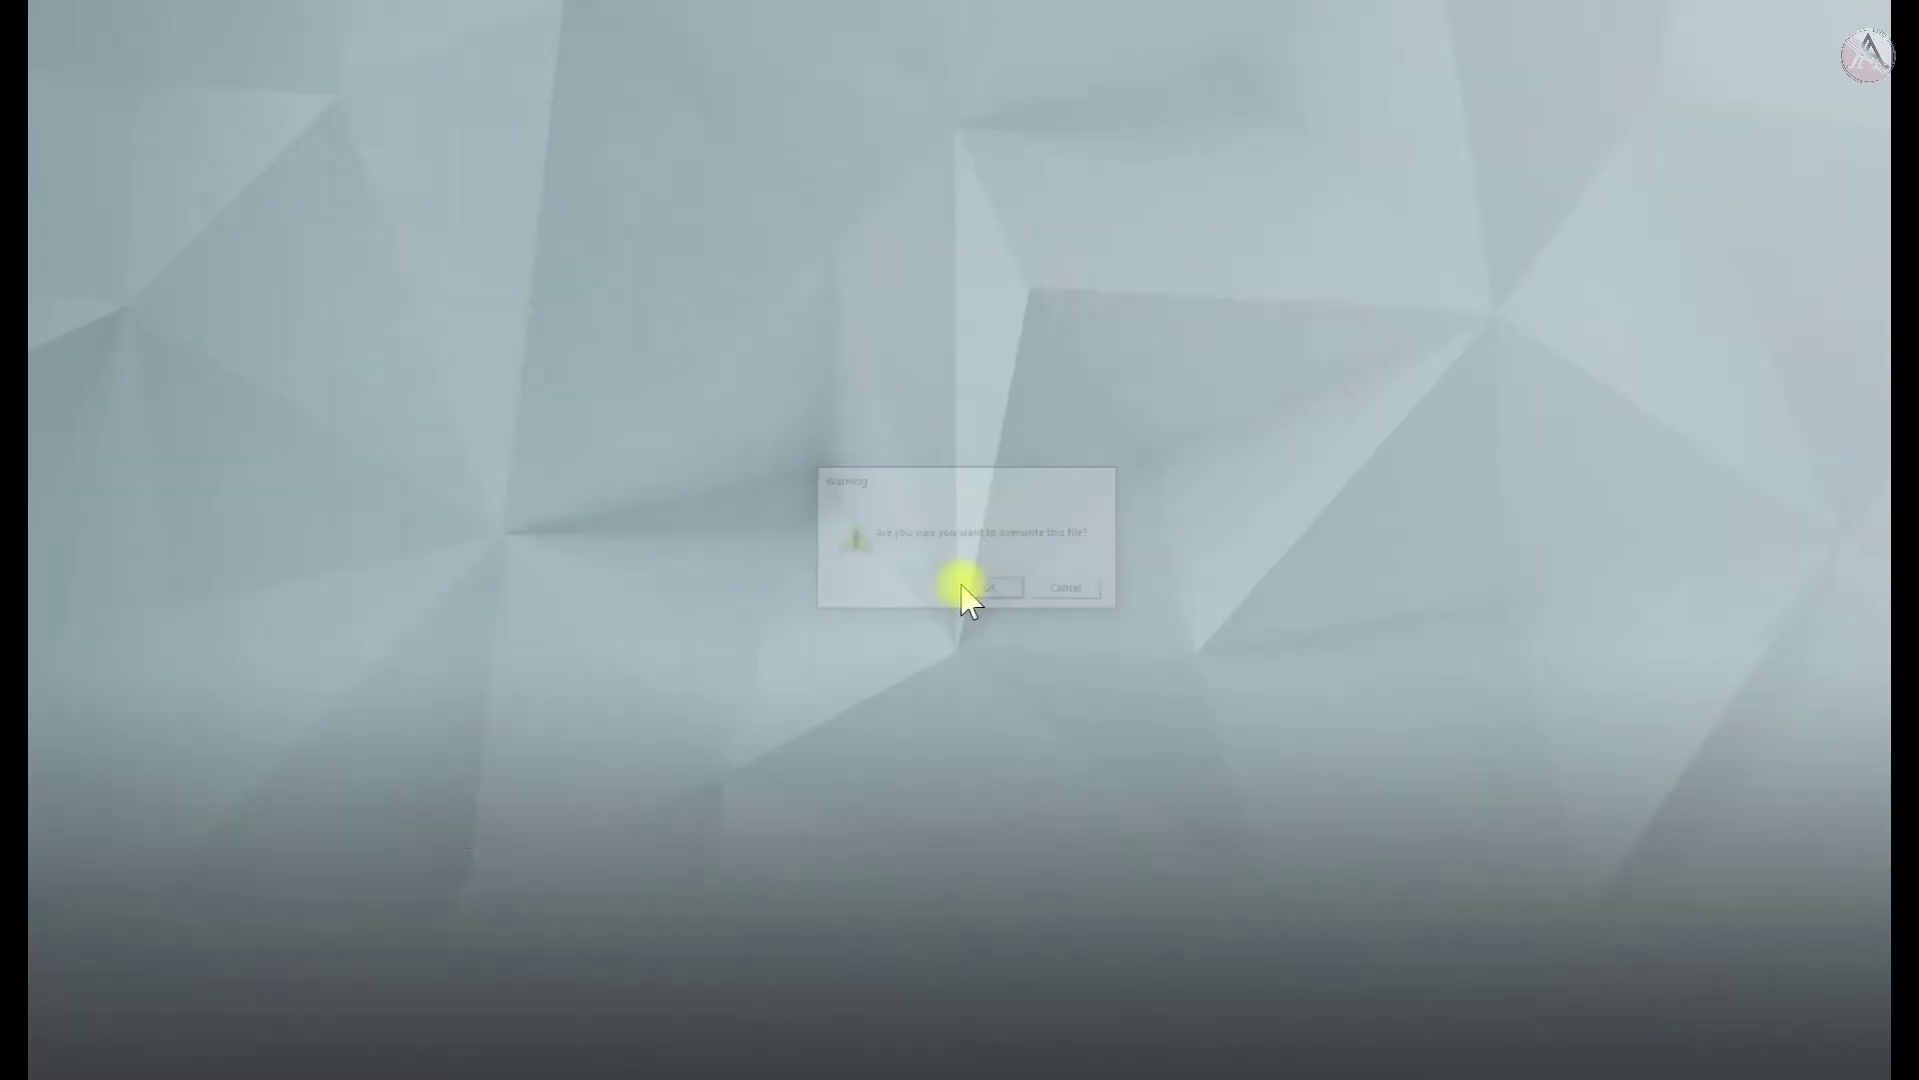
{"action": "left_click", "coordinate": [969, 592]}
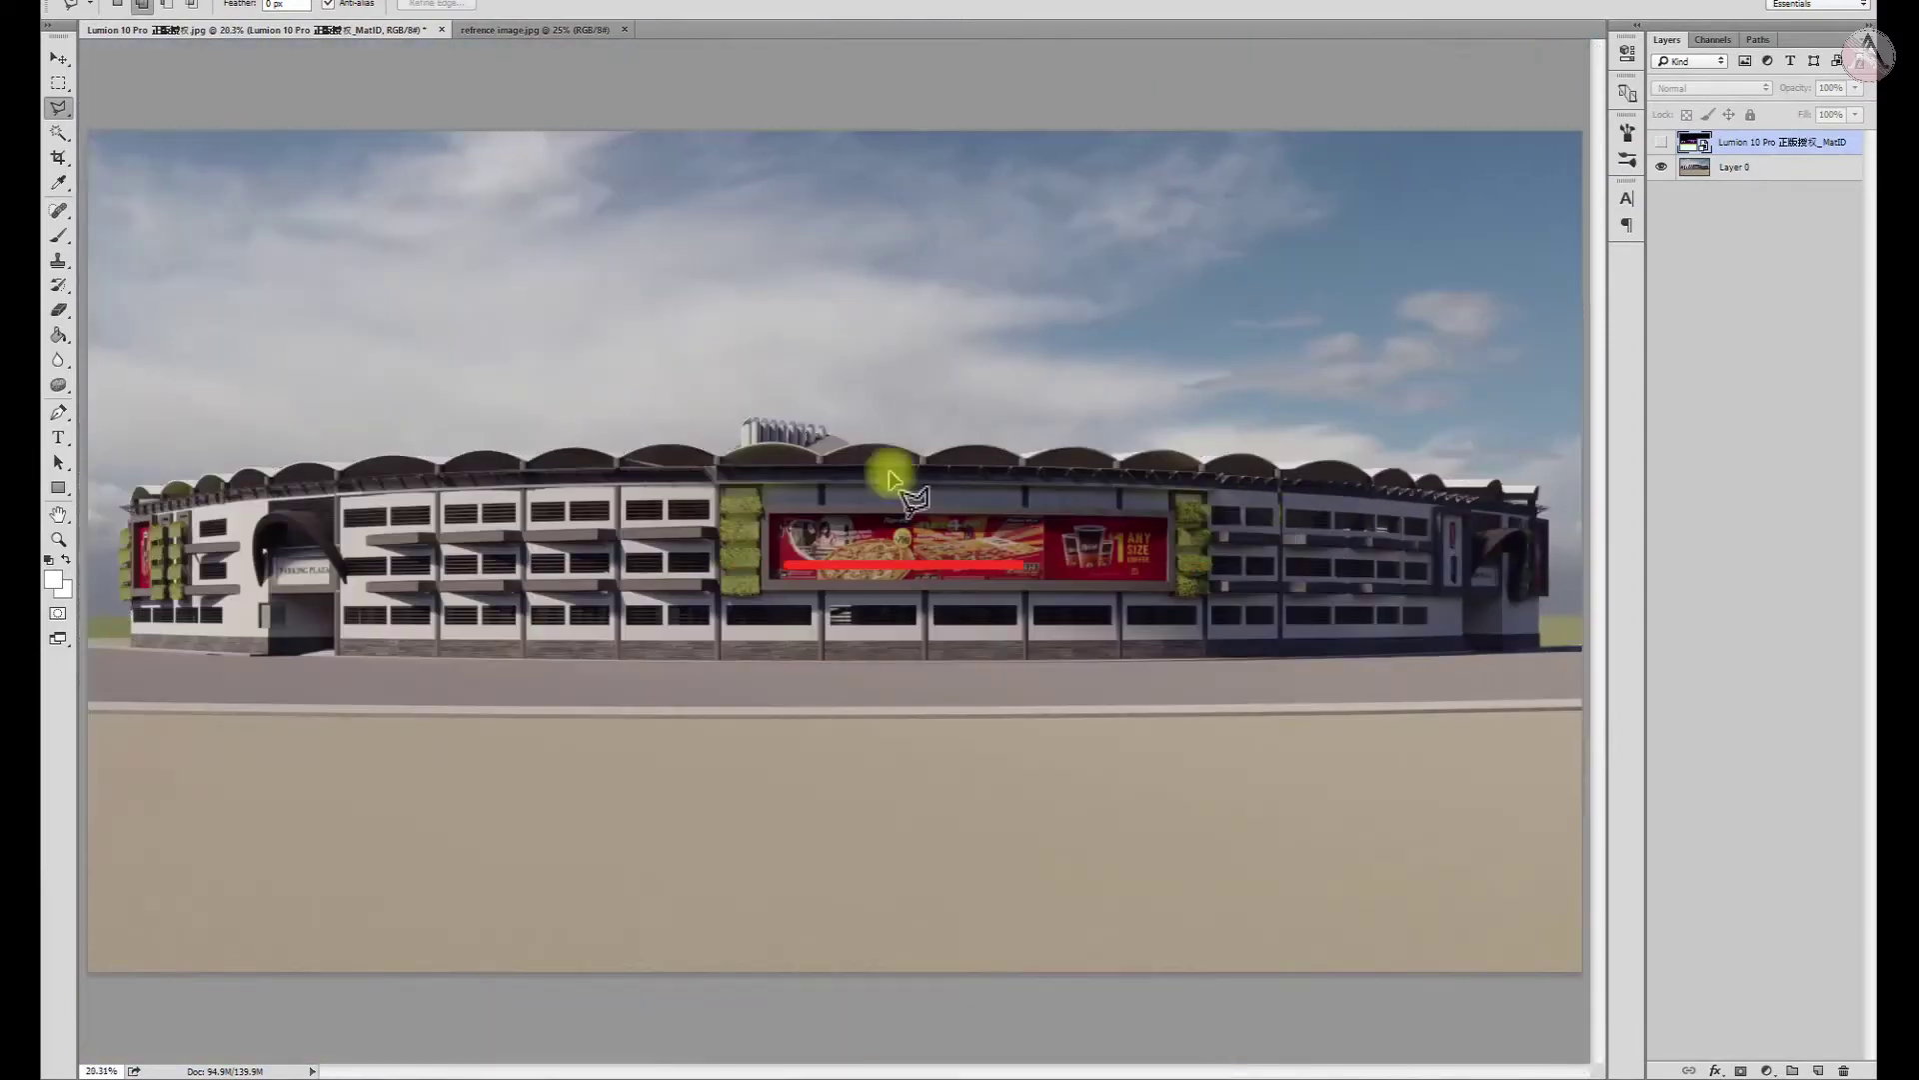
On the MatID layer, Magic Wand the black sky and subtract the awning tip with Polygonal Lasso
{"action": "left_click", "coordinate": [1661, 141]}
{"action": "left_click", "coordinate": [61, 135]}
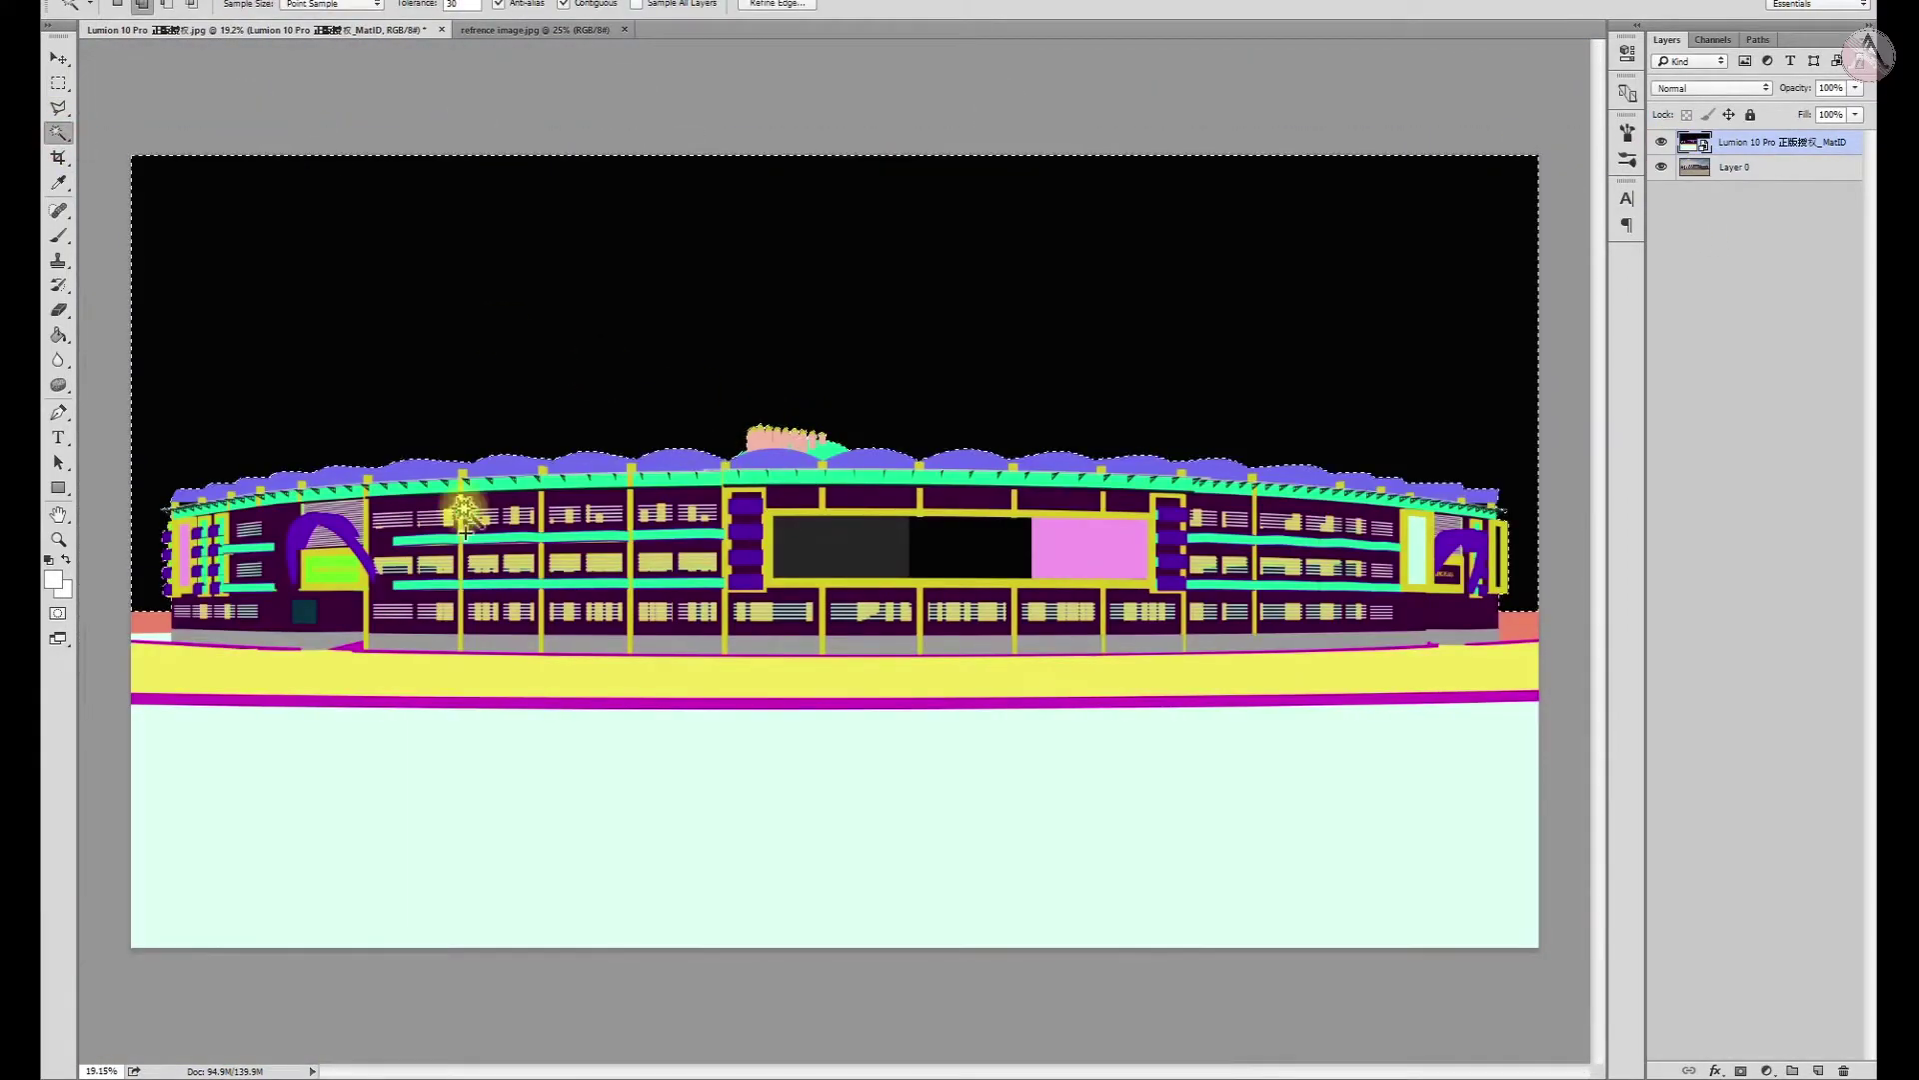
{"action": "scroll", "coordinate": [1479, 510], "scroll_direction": "up", "scroll_amount": 10}
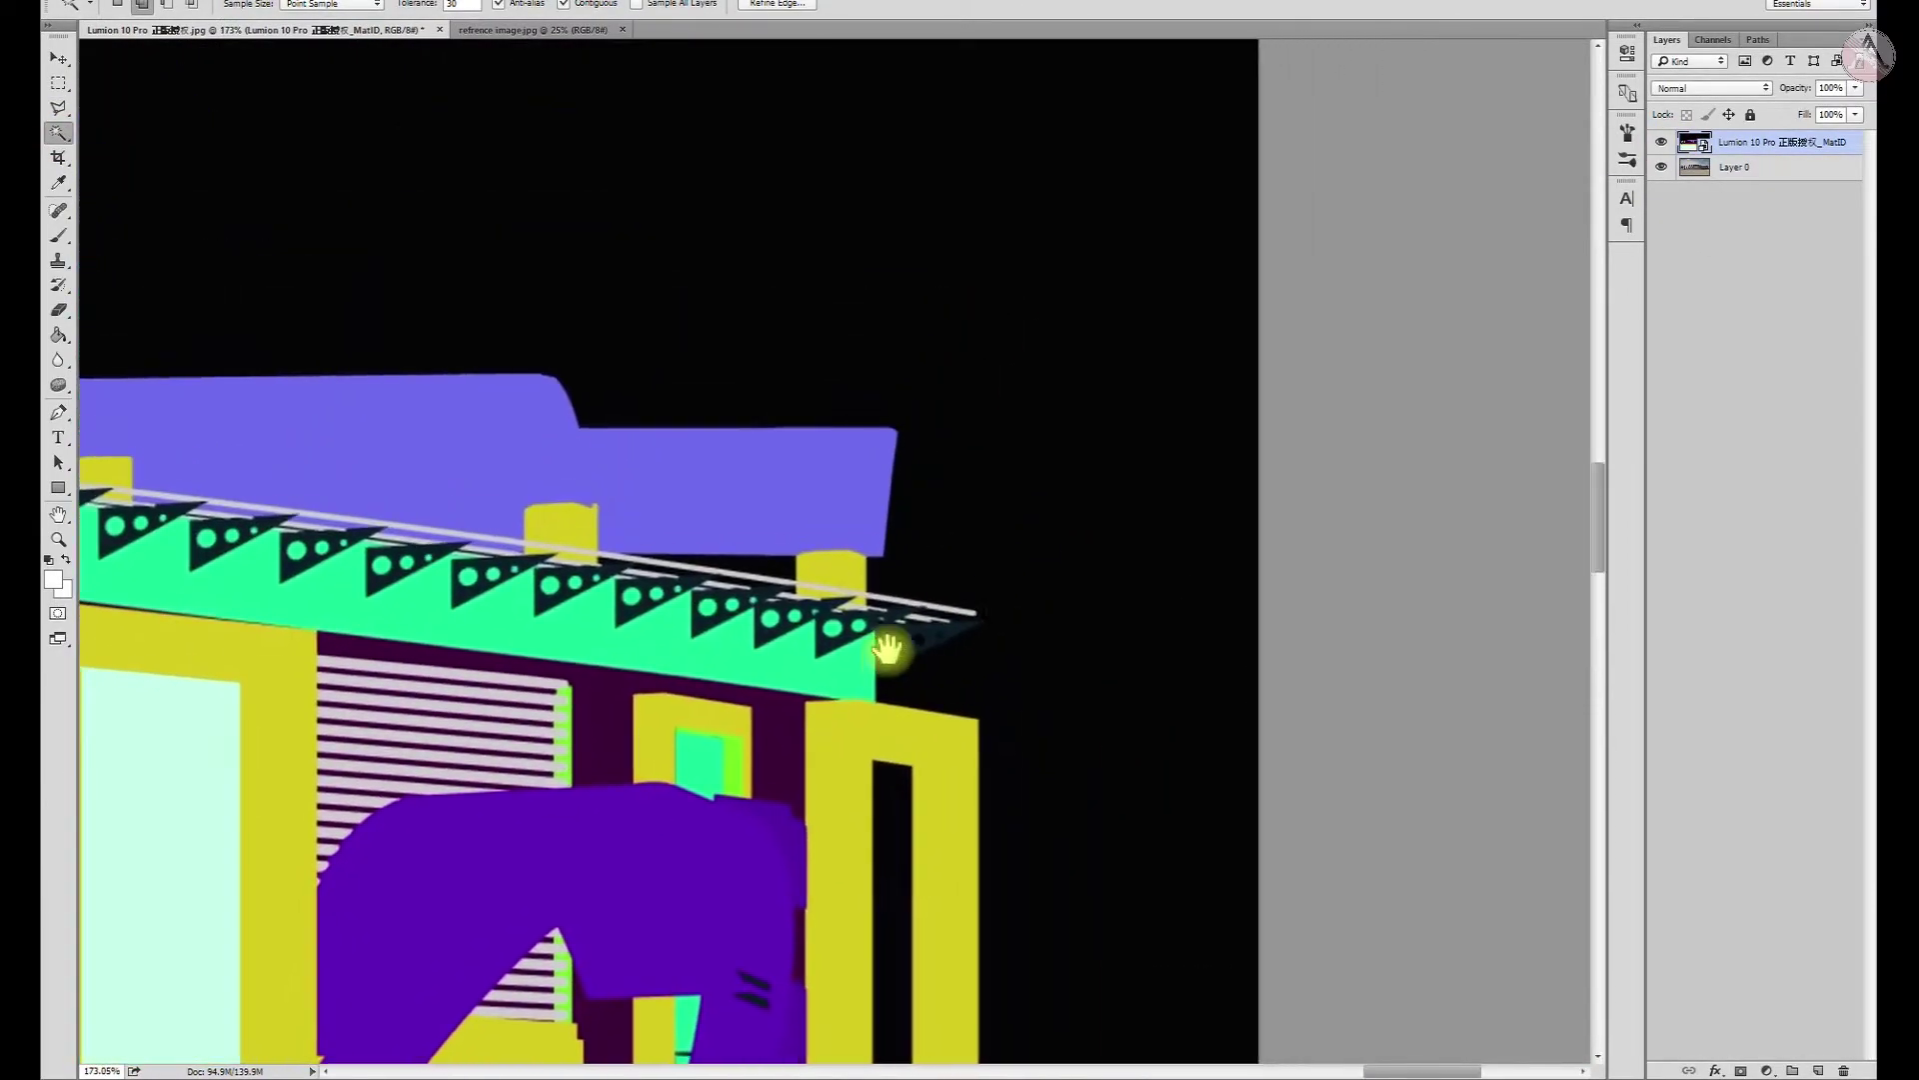
{"action": "scroll", "coordinate": [827, 785], "scroll_direction": "up", "scroll_amount": 5}
{"action": "key", "text": "l"}
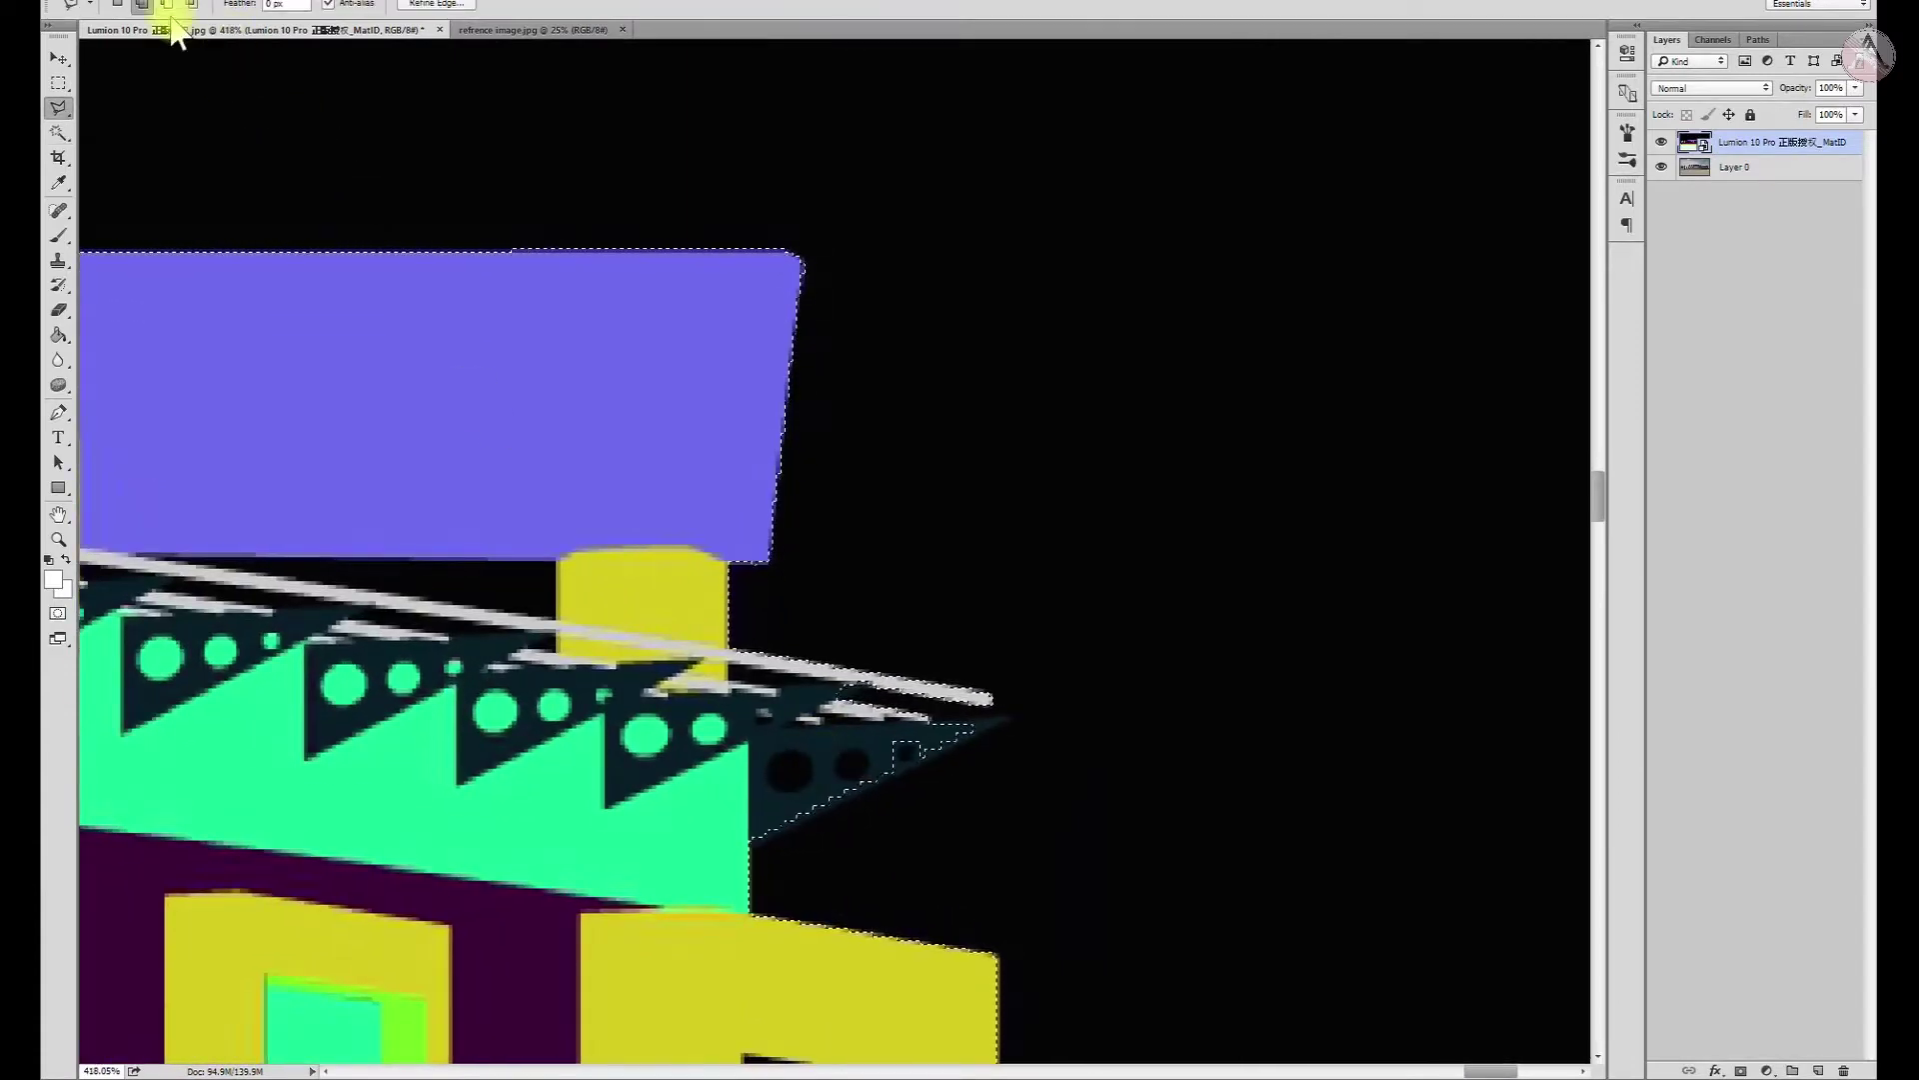
{"action": "left_click", "coordinate": [166, 4]}
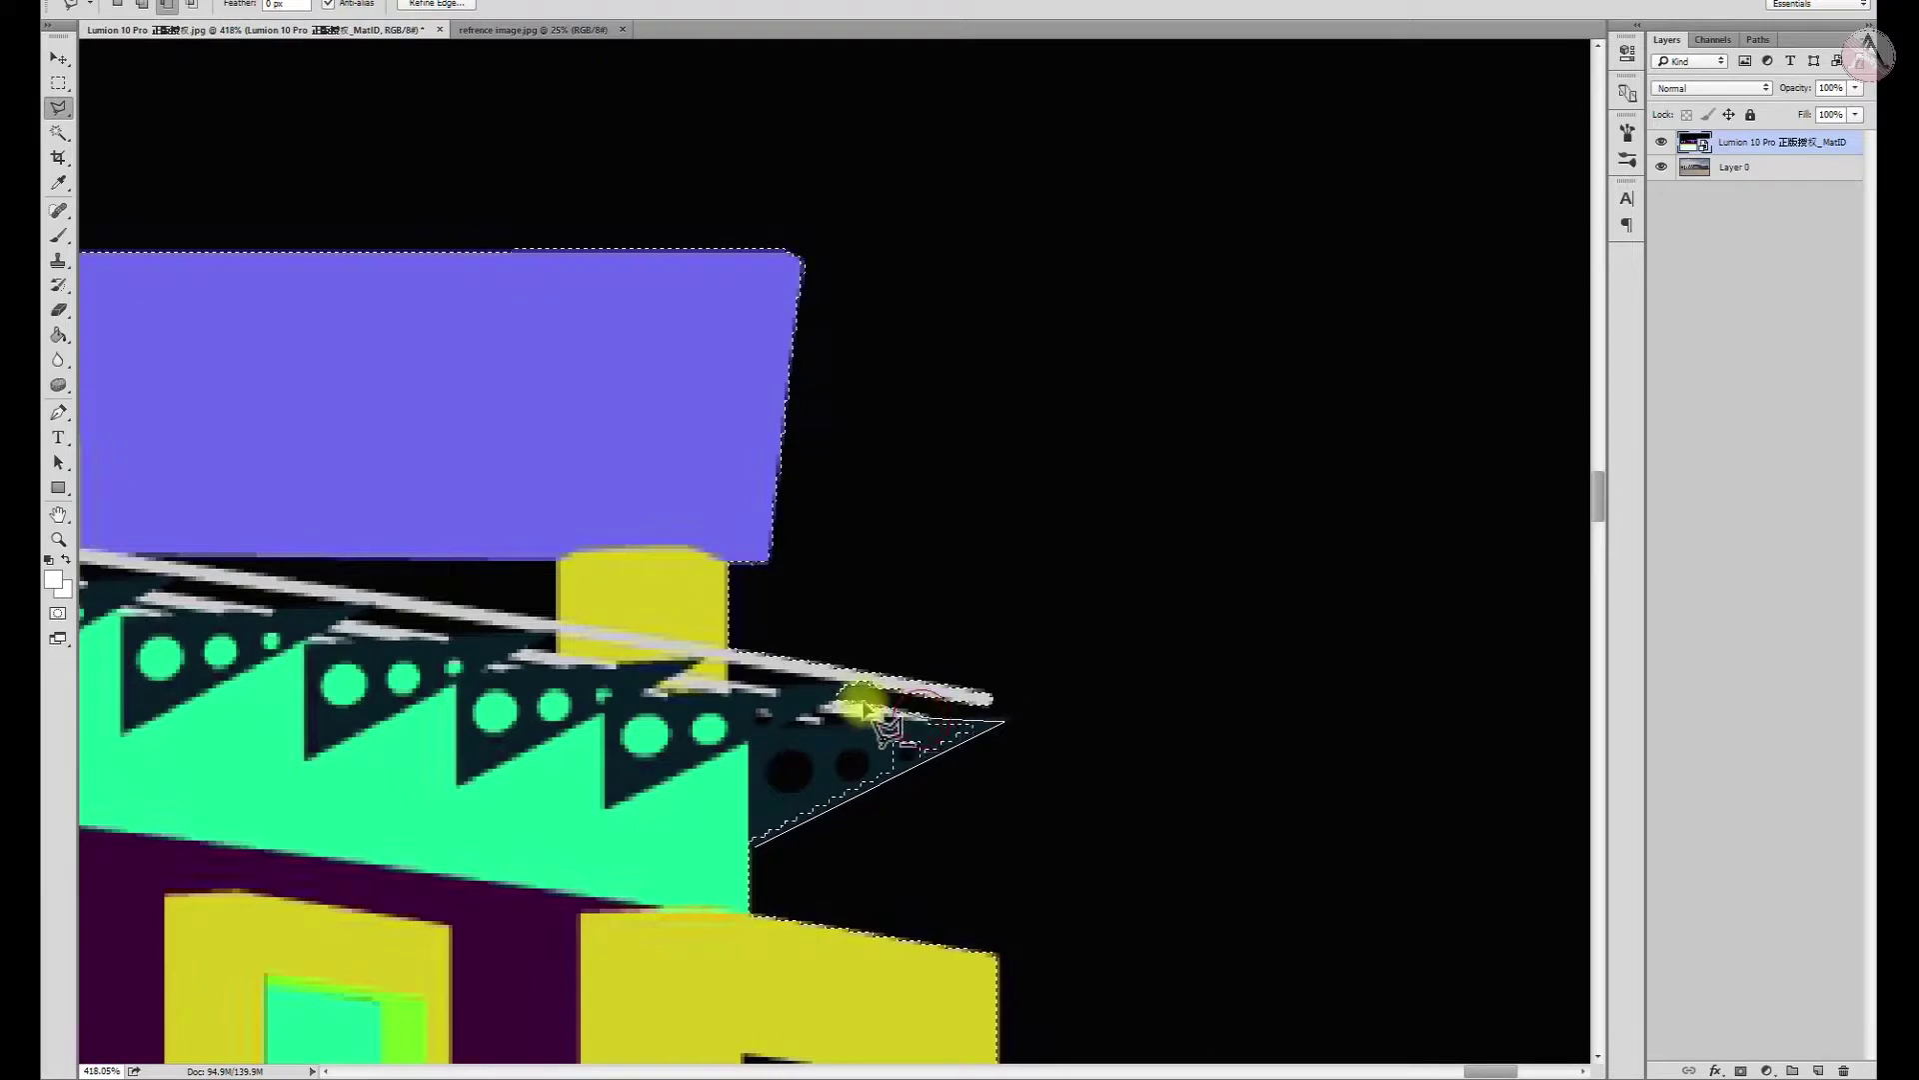
{"action": "left_click", "coordinate": [757, 850]}
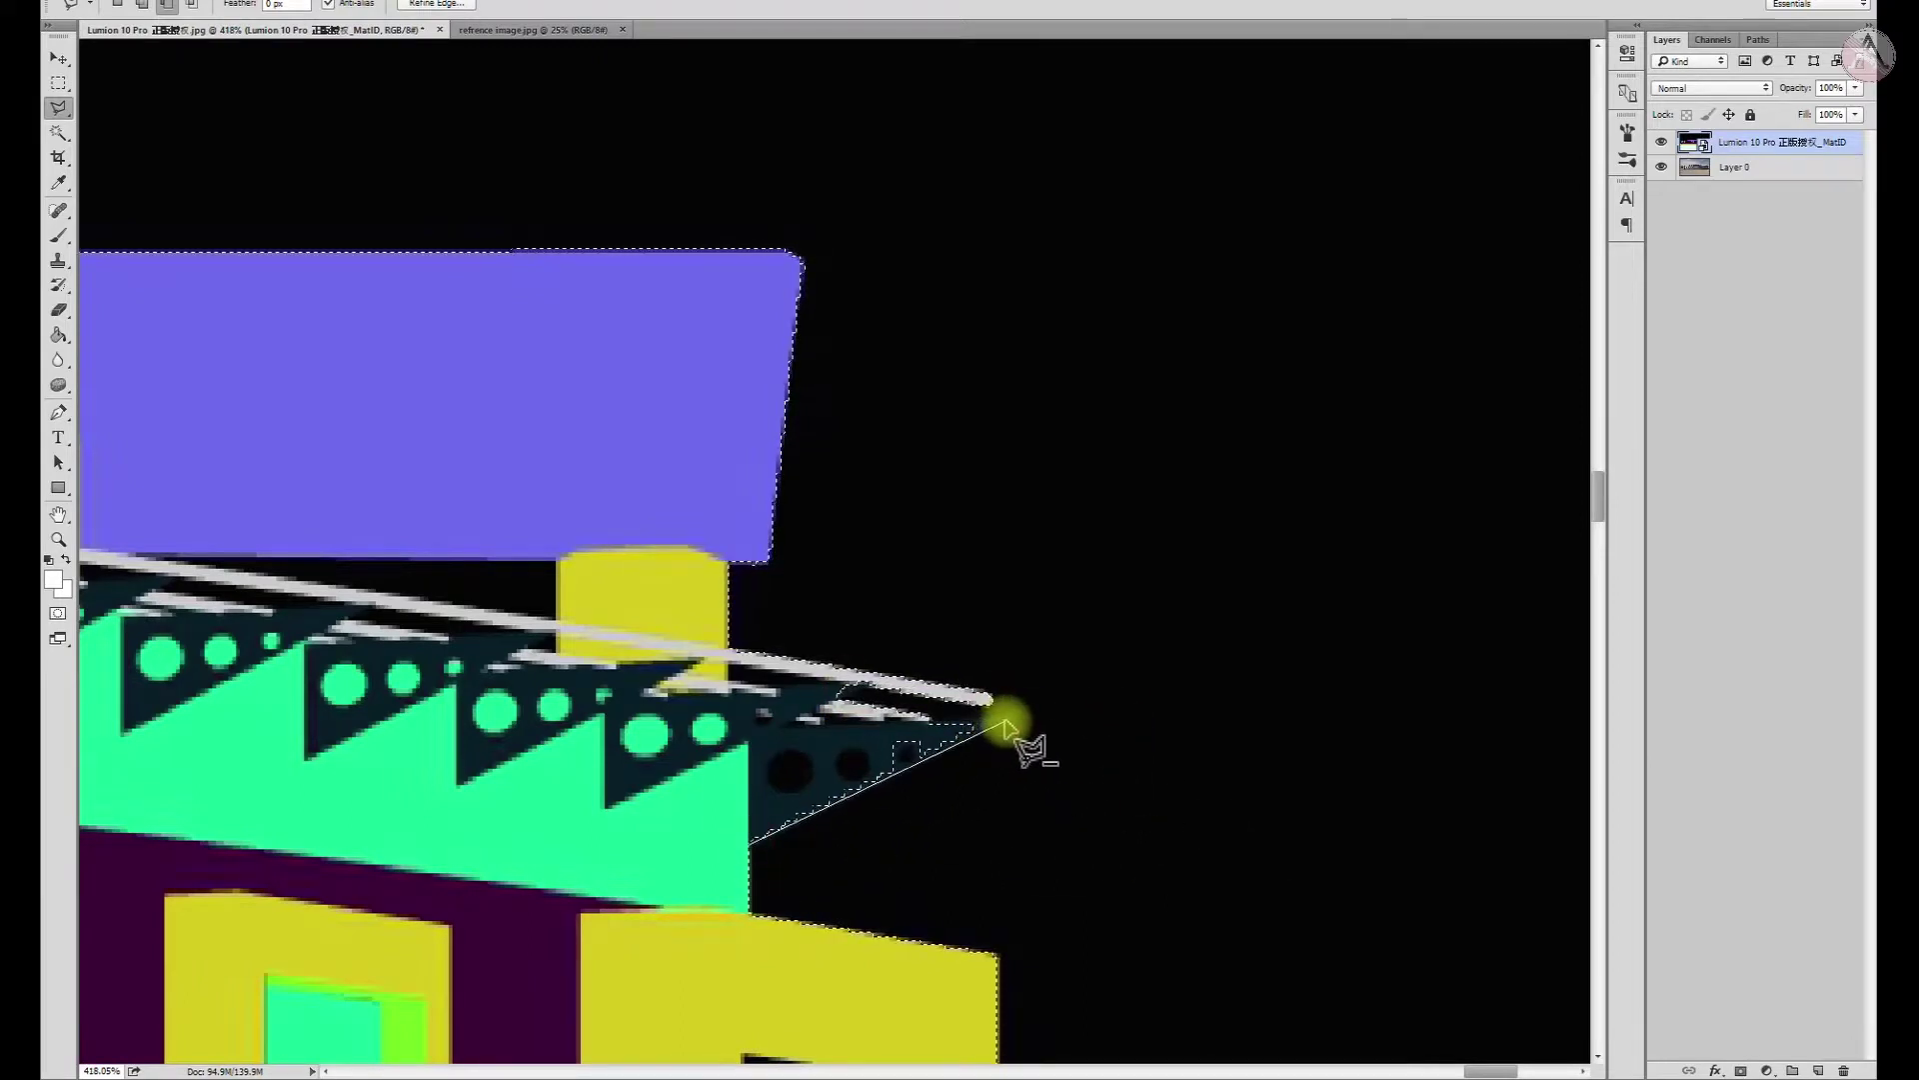
{"action": "left_click", "coordinate": [867, 766]}
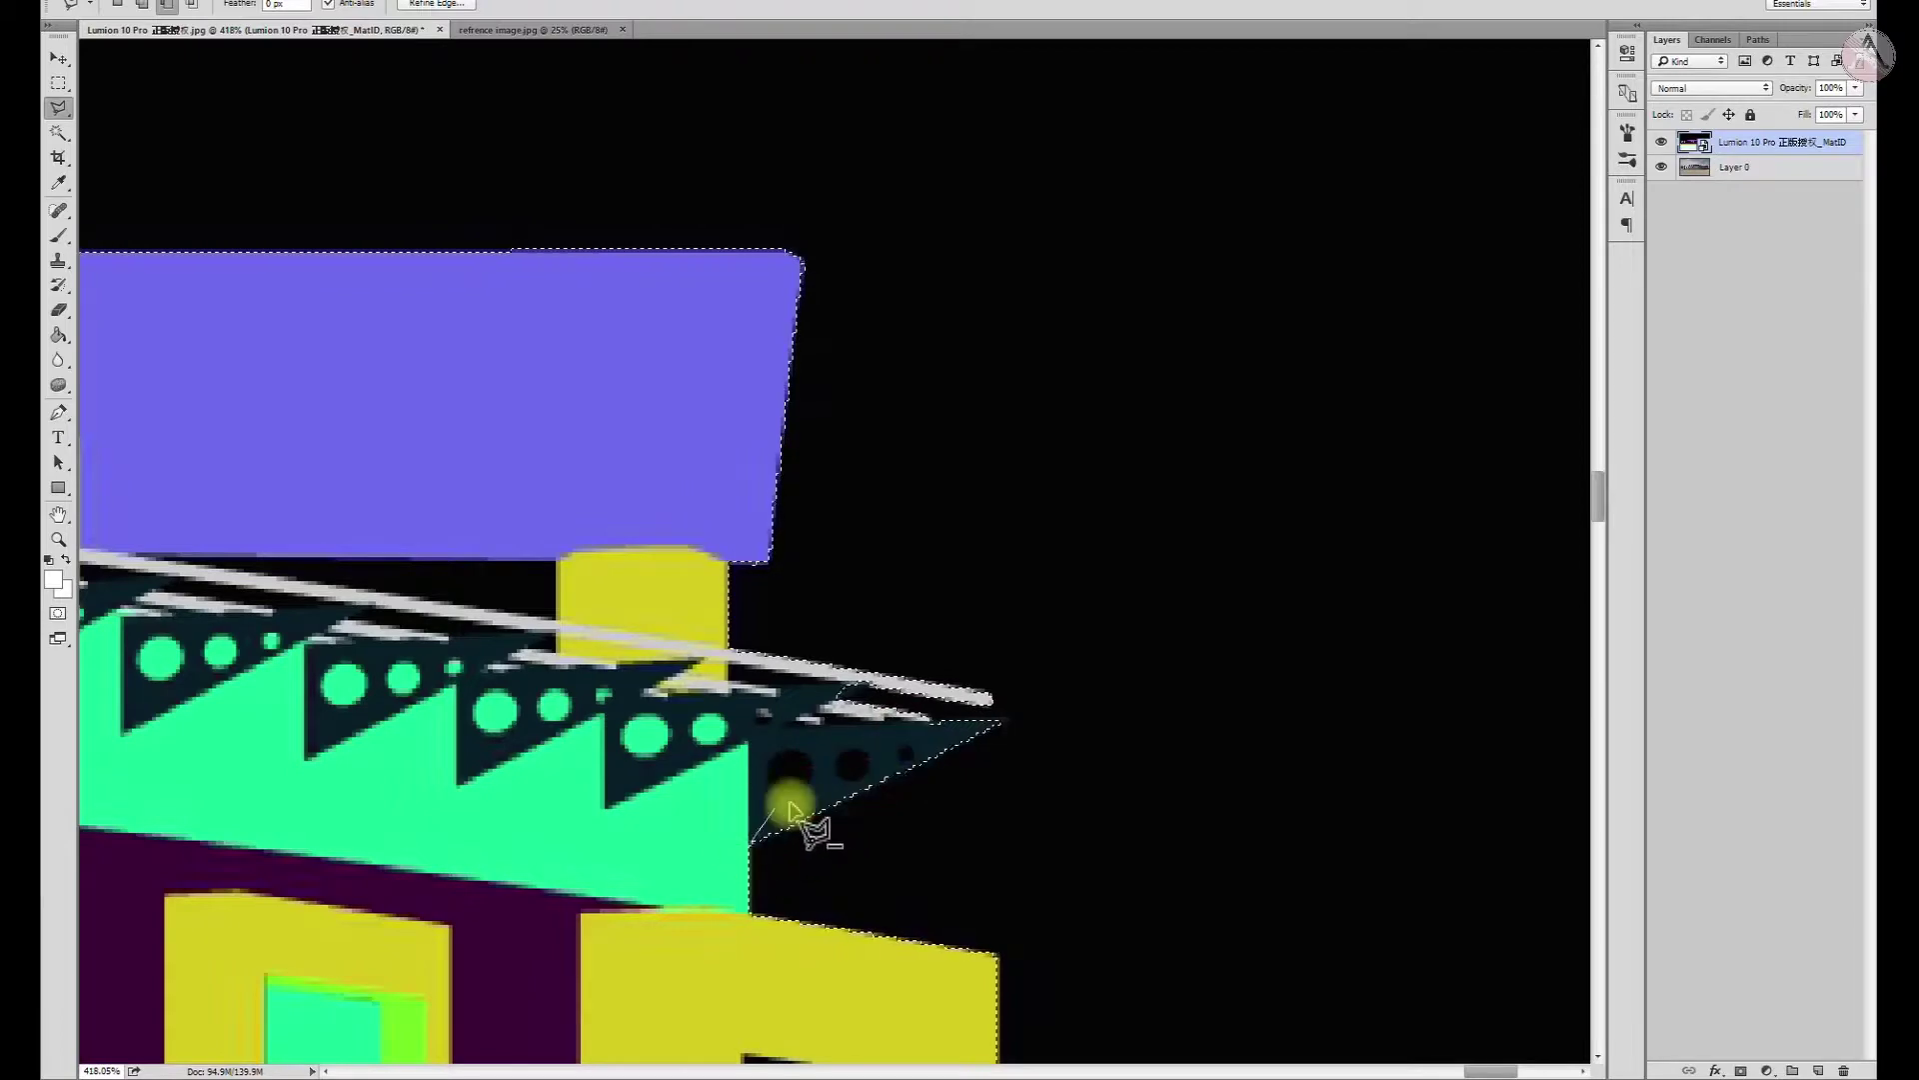
{"action": "scroll", "coordinate": [856, 770], "scroll_direction": "down", "scroll_amount": 2}
{"action": "scroll", "coordinate": [685, 729], "scroll_direction": "down", "scroll_amount": 2}
Refine the sky selection around the awning tip with Magic Wand and Polygonal Lasso
{"action": "left_click", "coordinate": [62, 136]}
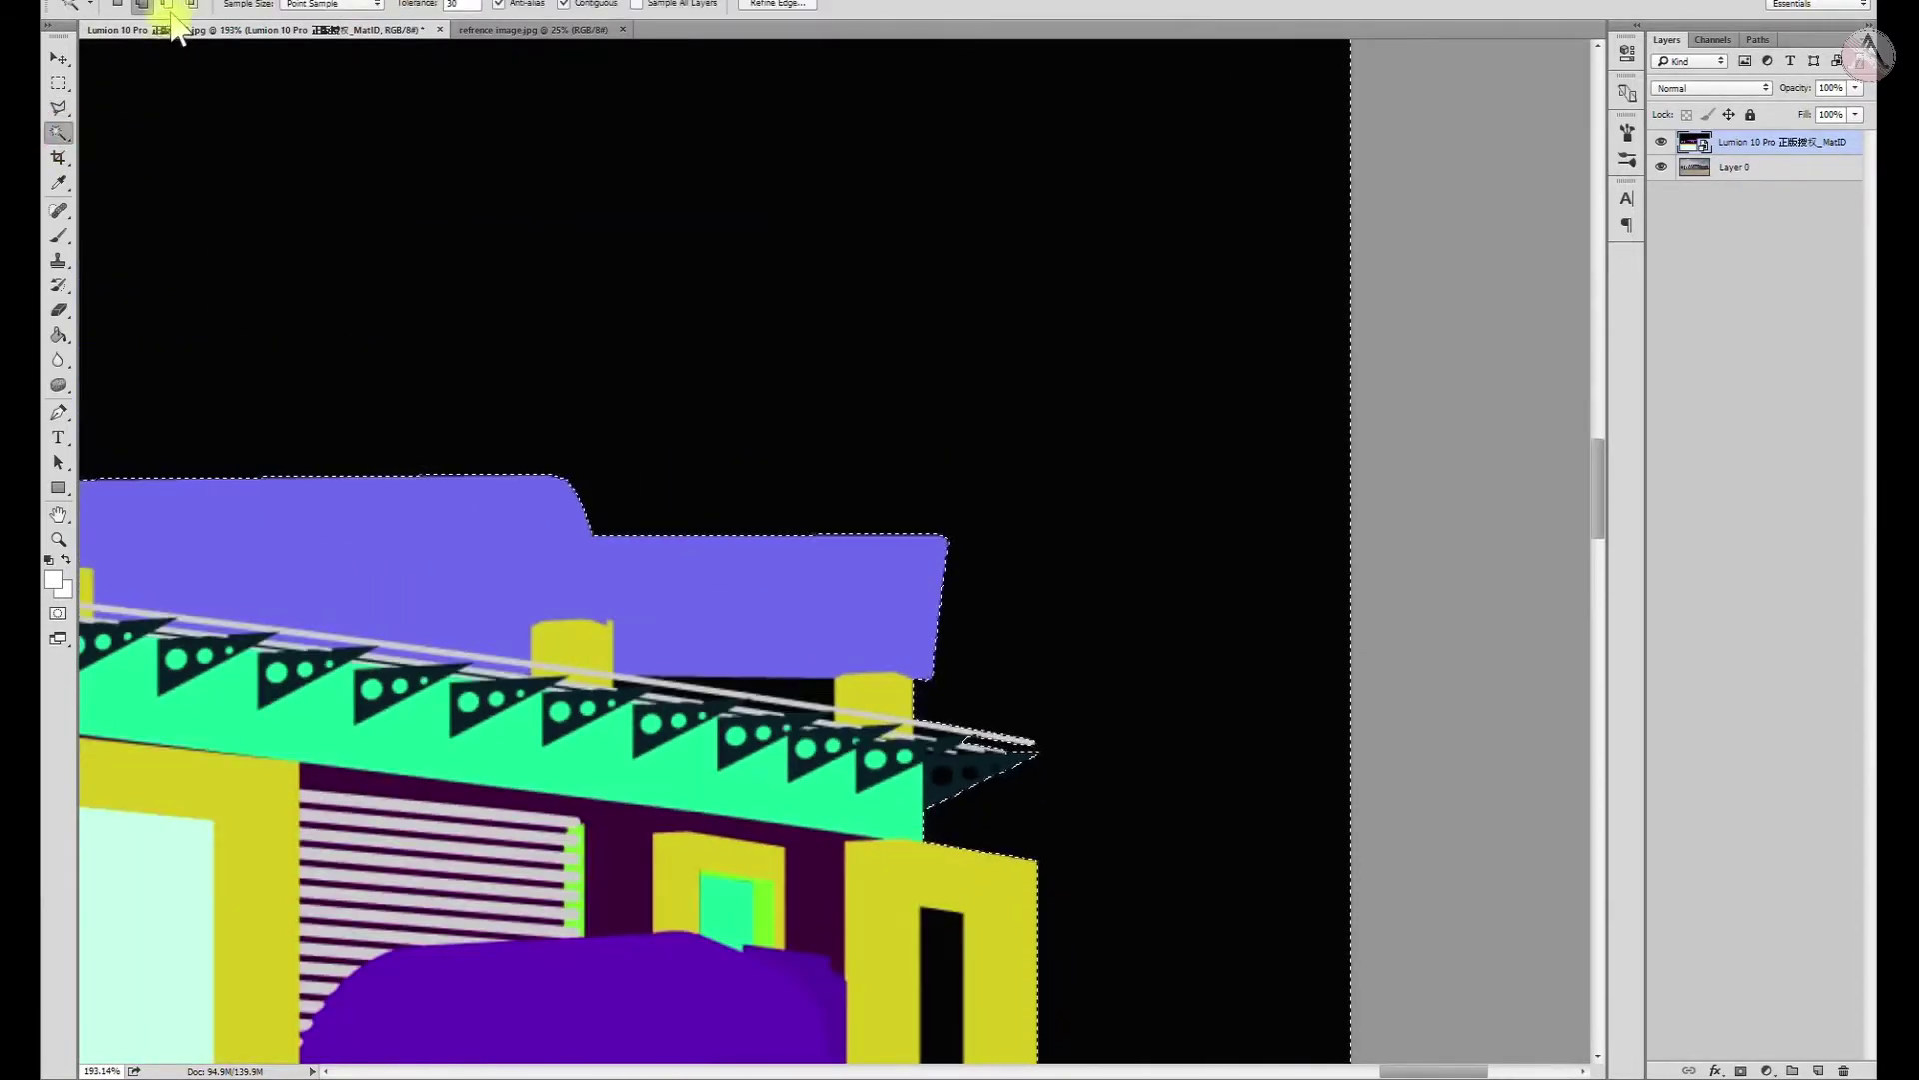
{"action": "scroll", "coordinate": [1066, 749], "scroll_direction": "down", "scroll_amount": 1}
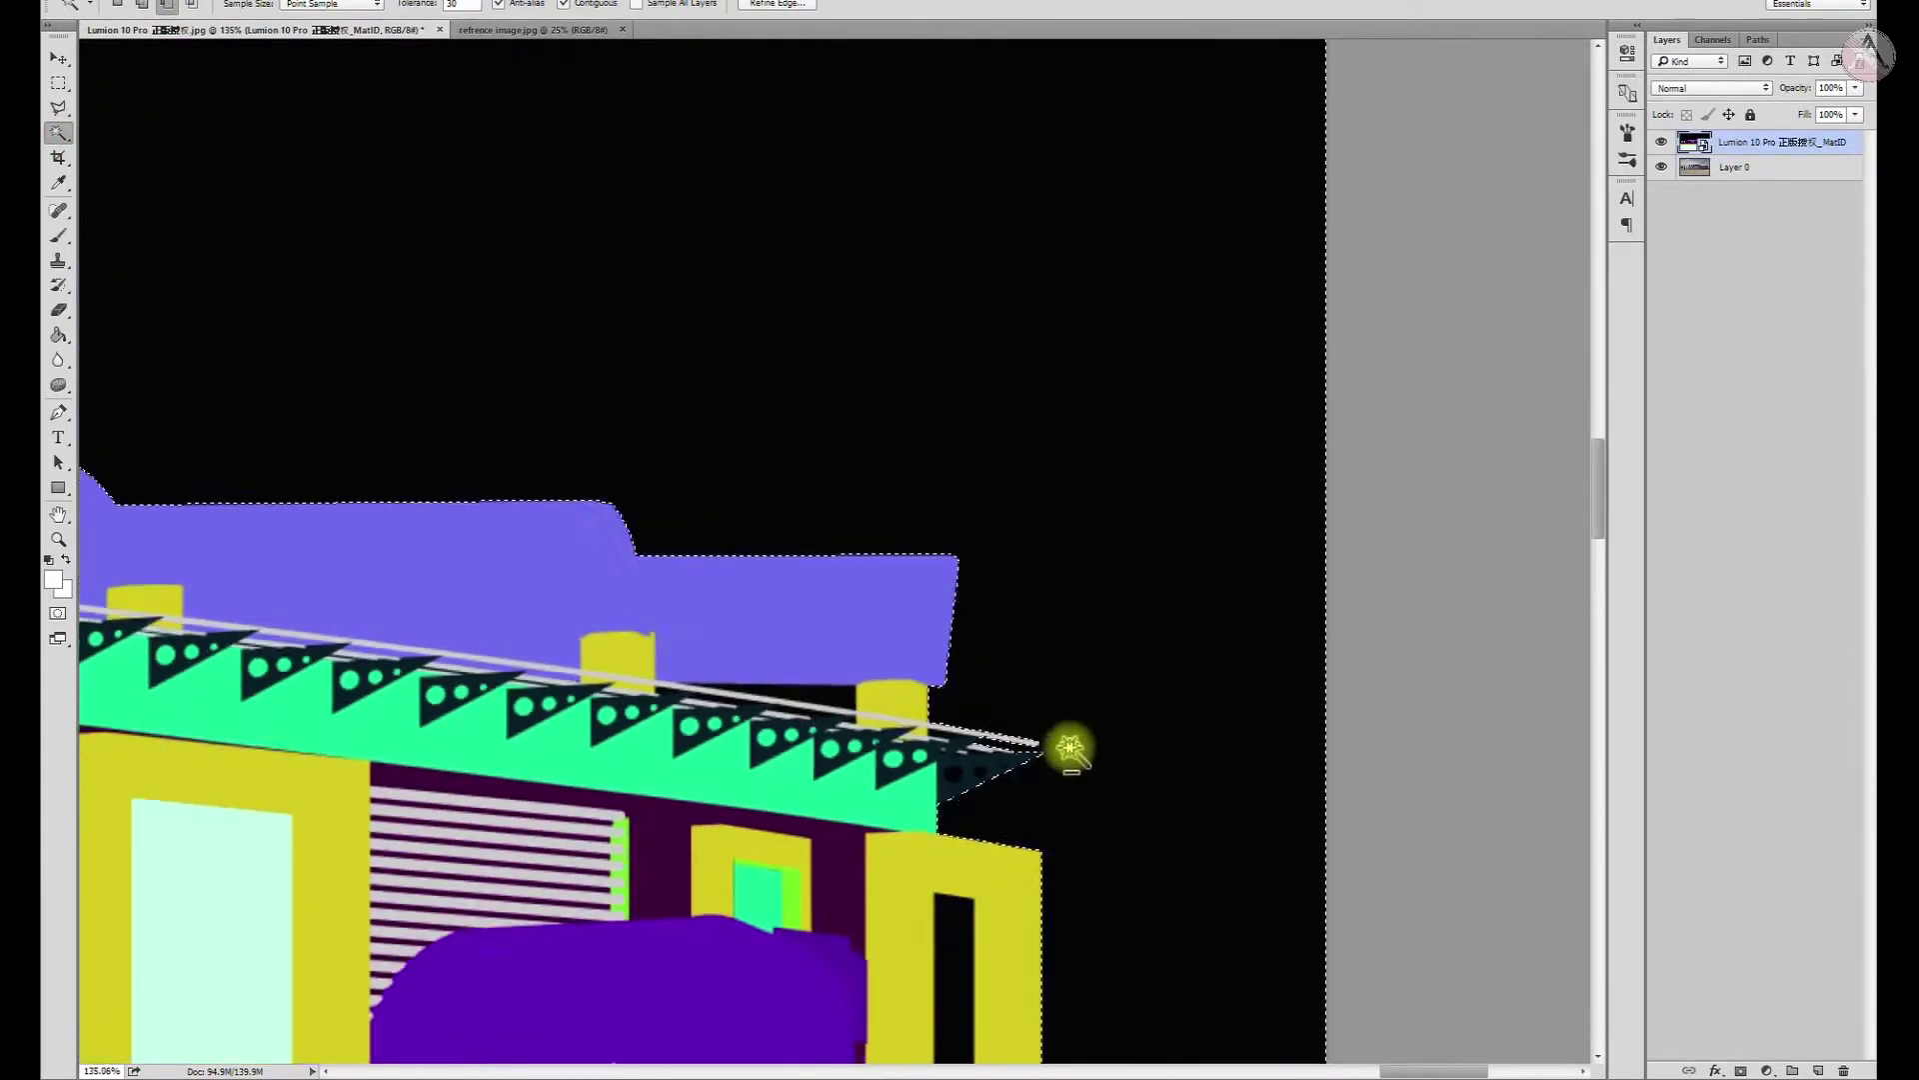
{"action": "scroll", "coordinate": [1067, 749], "scroll_direction": "down", "scroll_amount": 1}
{"action": "scroll", "coordinate": [1091, 735], "scroll_direction": "down", "scroll_amount": 1}
{"action": "scroll", "coordinate": [279, 720], "scroll_direction": "down", "scroll_amount": 2}
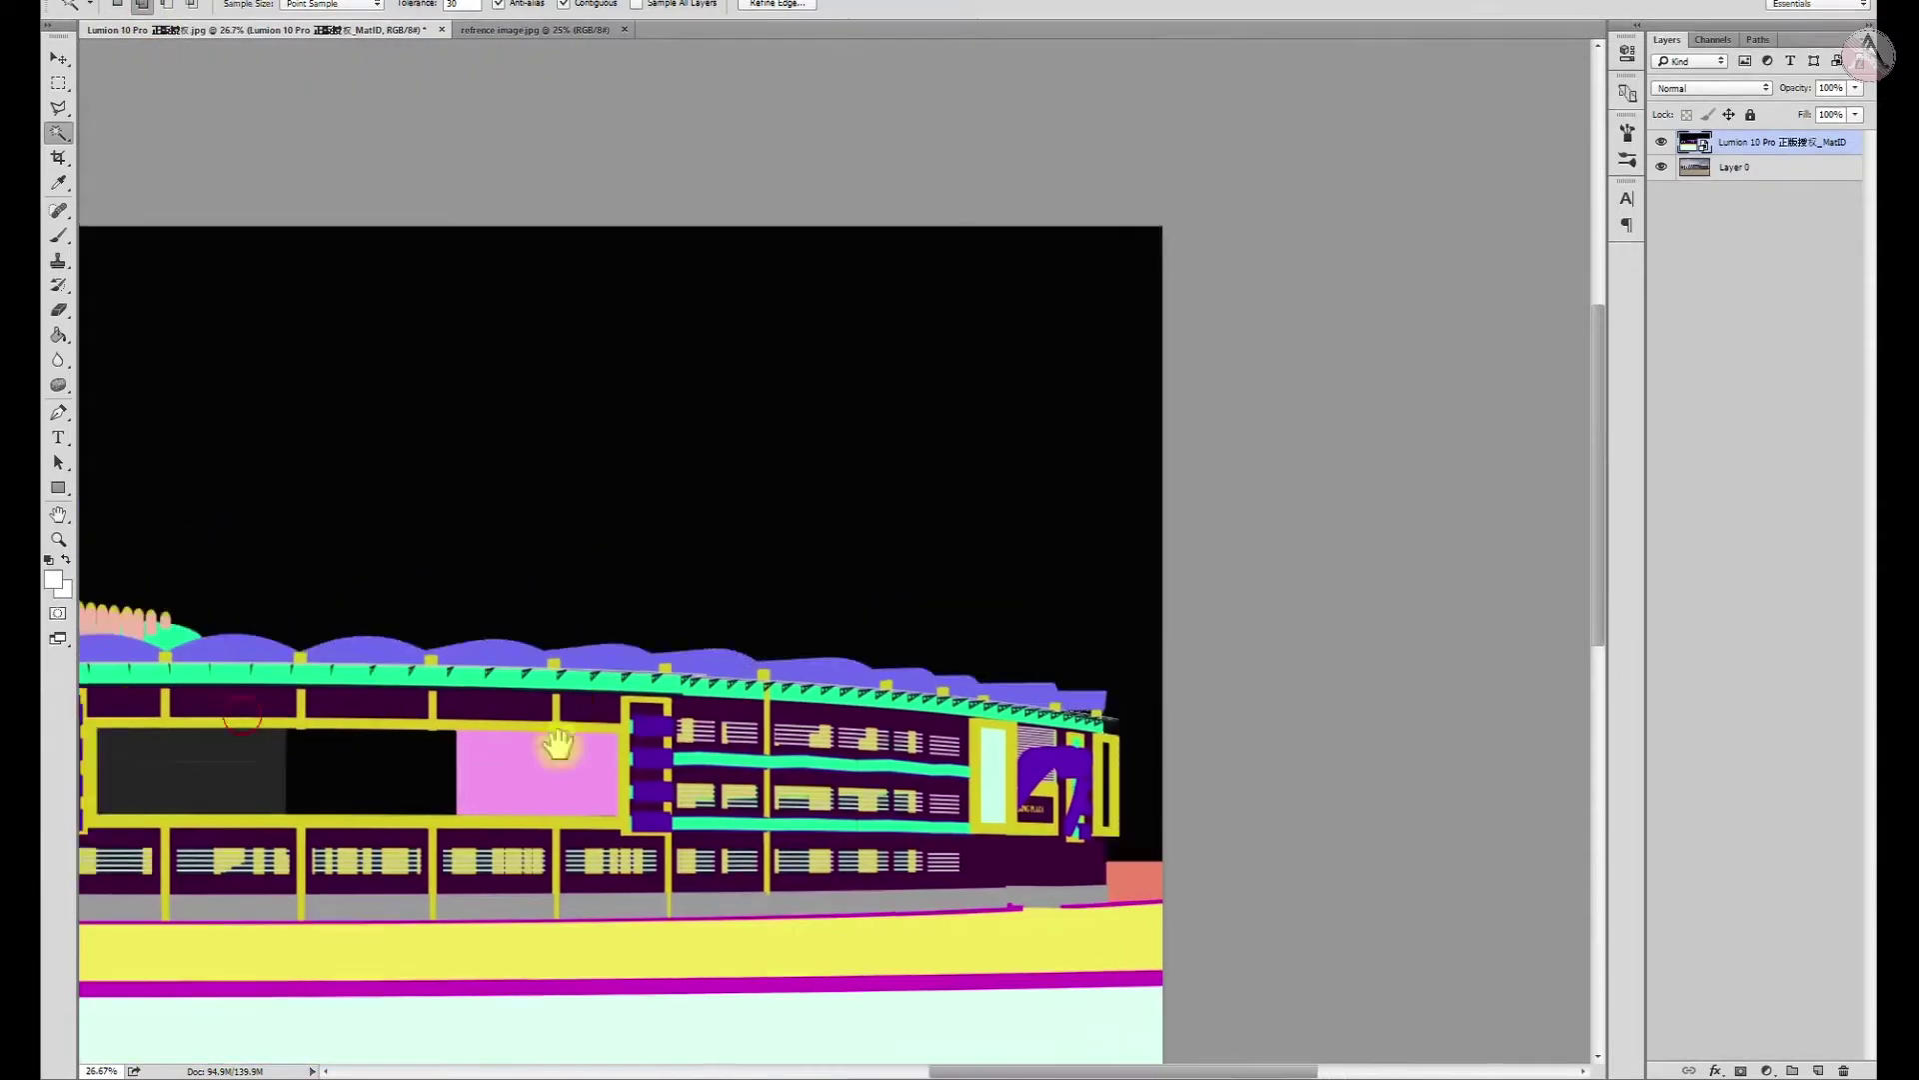
{"action": "scroll", "coordinate": [386, 754], "scroll_direction": "up", "scroll_amount": 1}
{"action": "scroll", "coordinate": [407, 771], "scroll_direction": "up", "scroll_amount": 1}
{"action": "scroll", "coordinate": [350, 735], "scroll_direction": "up", "scroll_amount": 2}
{"action": "scroll", "coordinate": [350, 722], "scroll_direction": "up", "scroll_amount": 2}
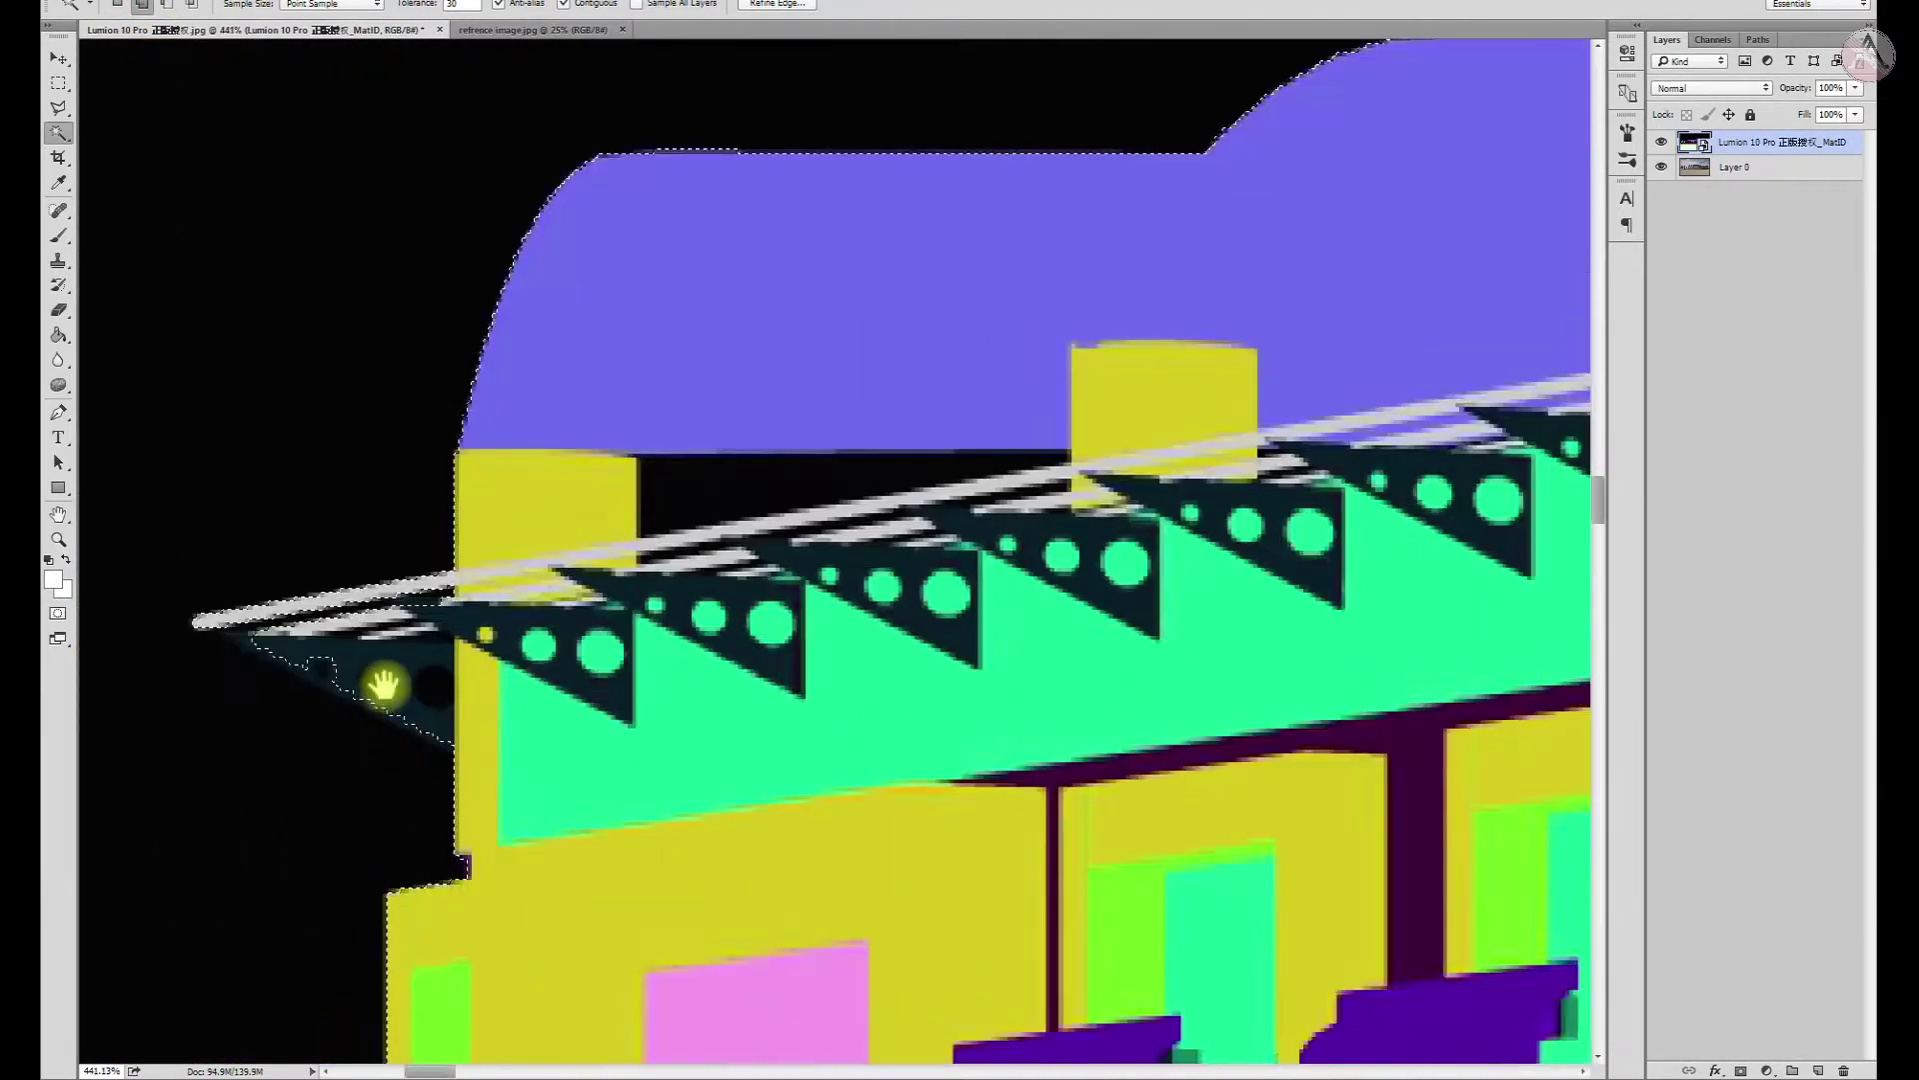
{"action": "scroll", "coordinate": [596, 716], "scroll_direction": "up", "scroll_amount": 2}
{"action": "scroll", "coordinate": [771, 827], "scroll_direction": "up", "scroll_amount": 1}
{"action": "key", "text": "l"}
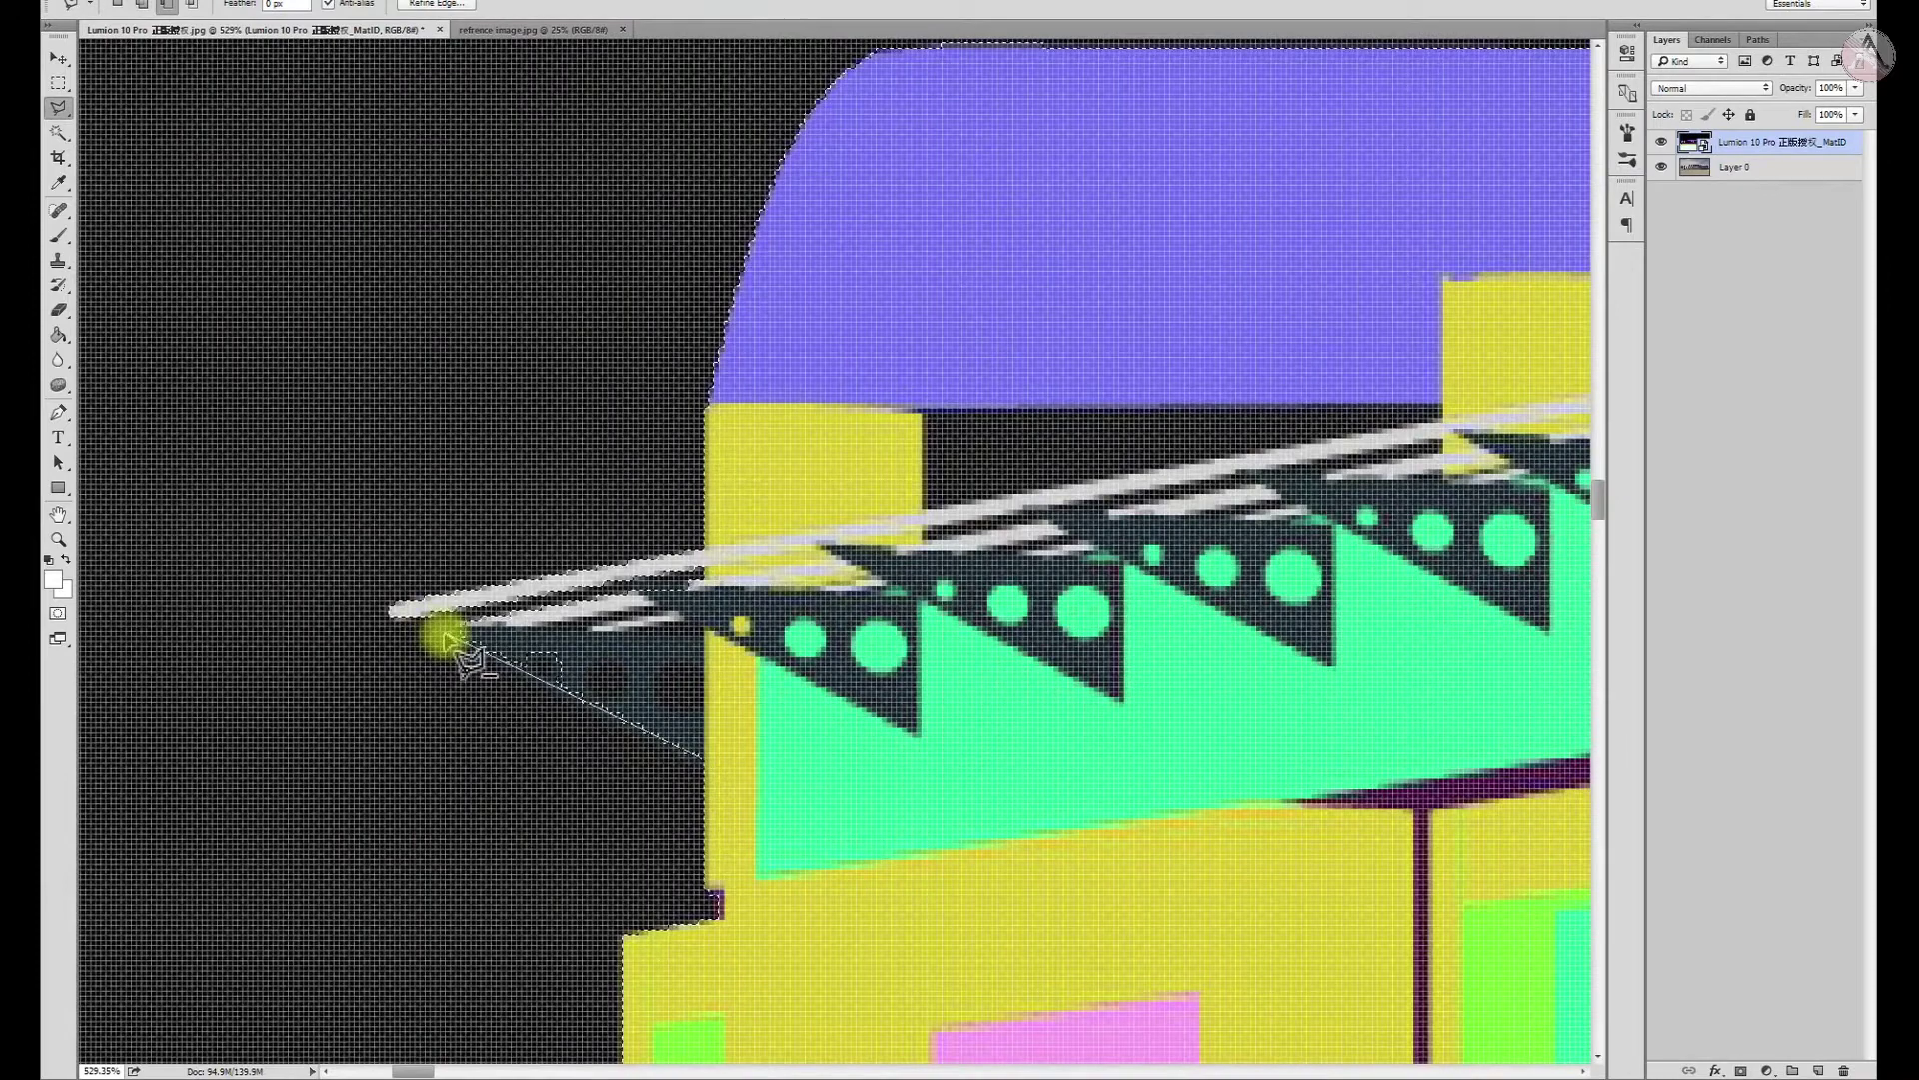
{"action": "left_click", "coordinate": [478, 625]}
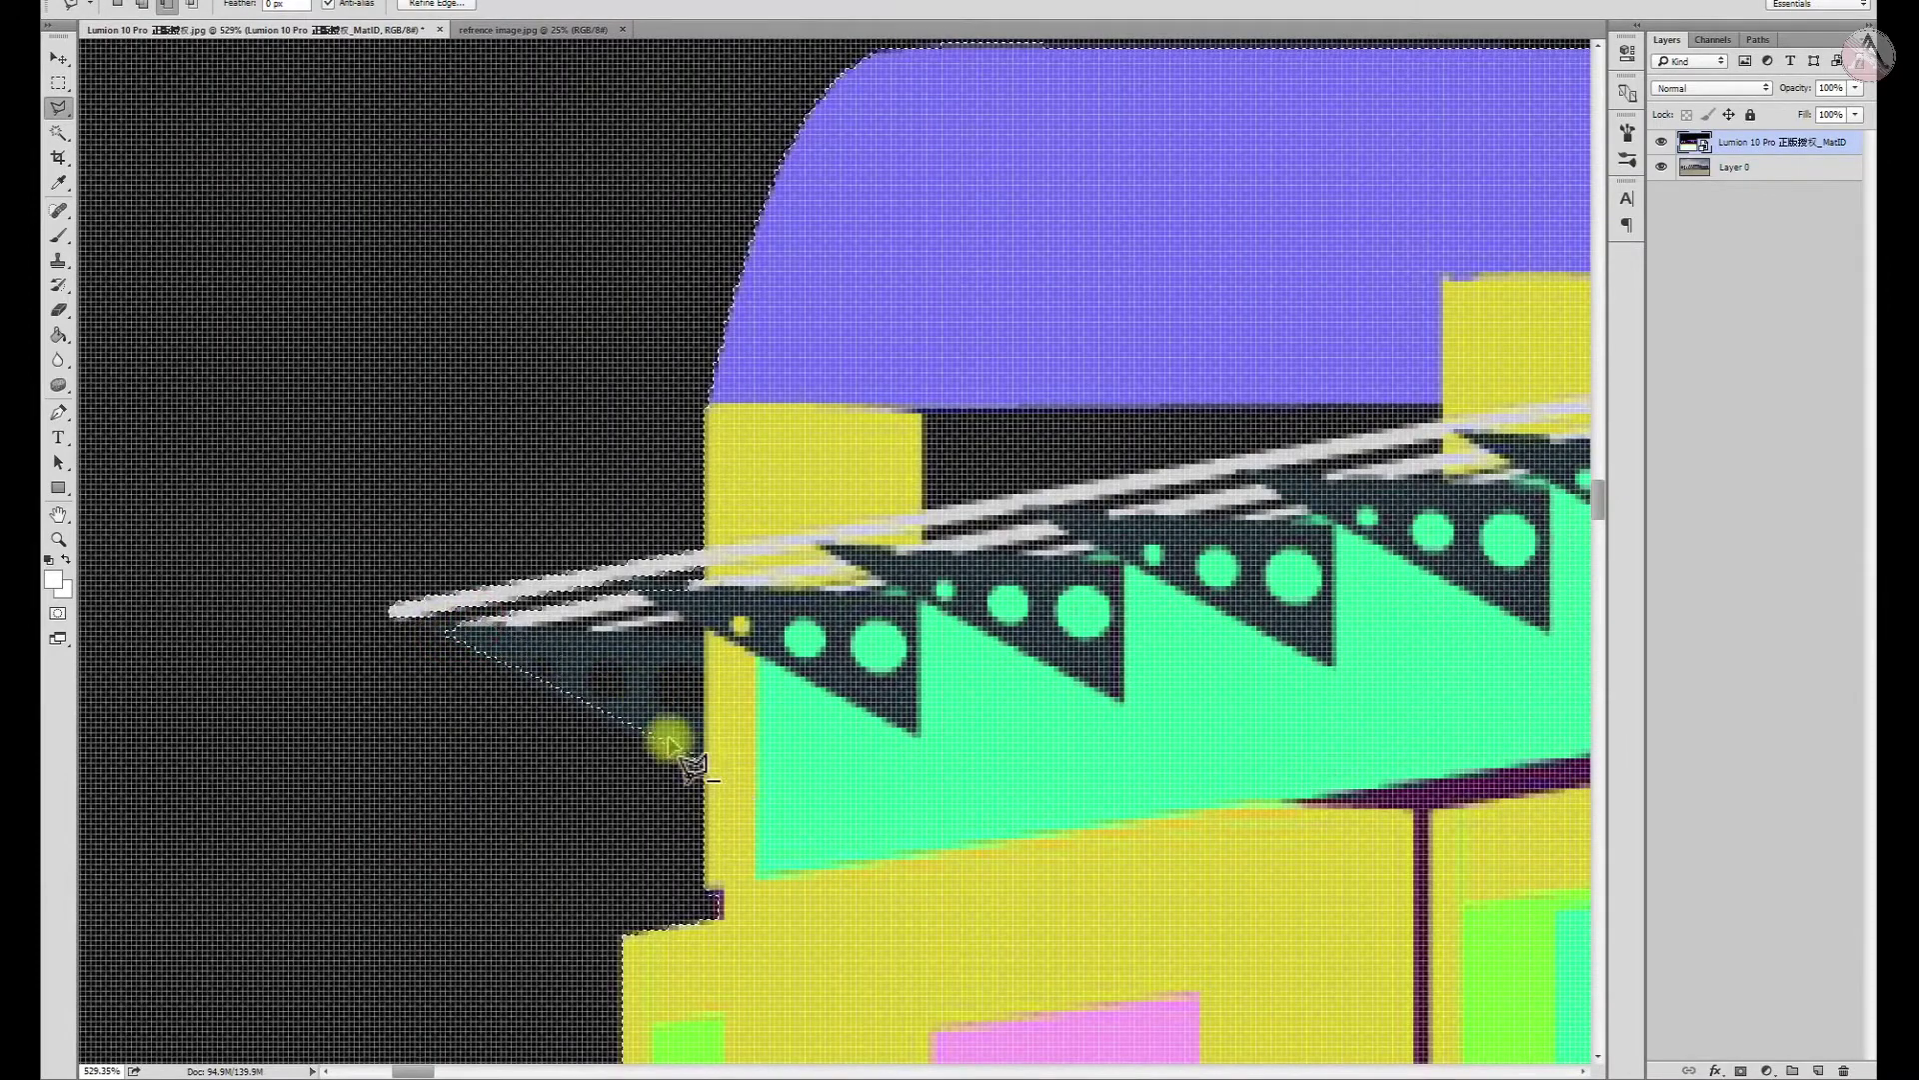
{"action": "scroll", "coordinate": [719, 784], "scroll_direction": "down", "scroll_amount": 5}
{"action": "key", "text": "v"}
{"action": "scroll", "coordinate": [825, 678], "scroll_direction": "up", "scroll_amount": 2}
{"action": "scroll", "coordinate": [700, 690], "scroll_direction": "up", "scroll_amount": 1}
{"action": "left_click", "coordinate": [58, 132]}
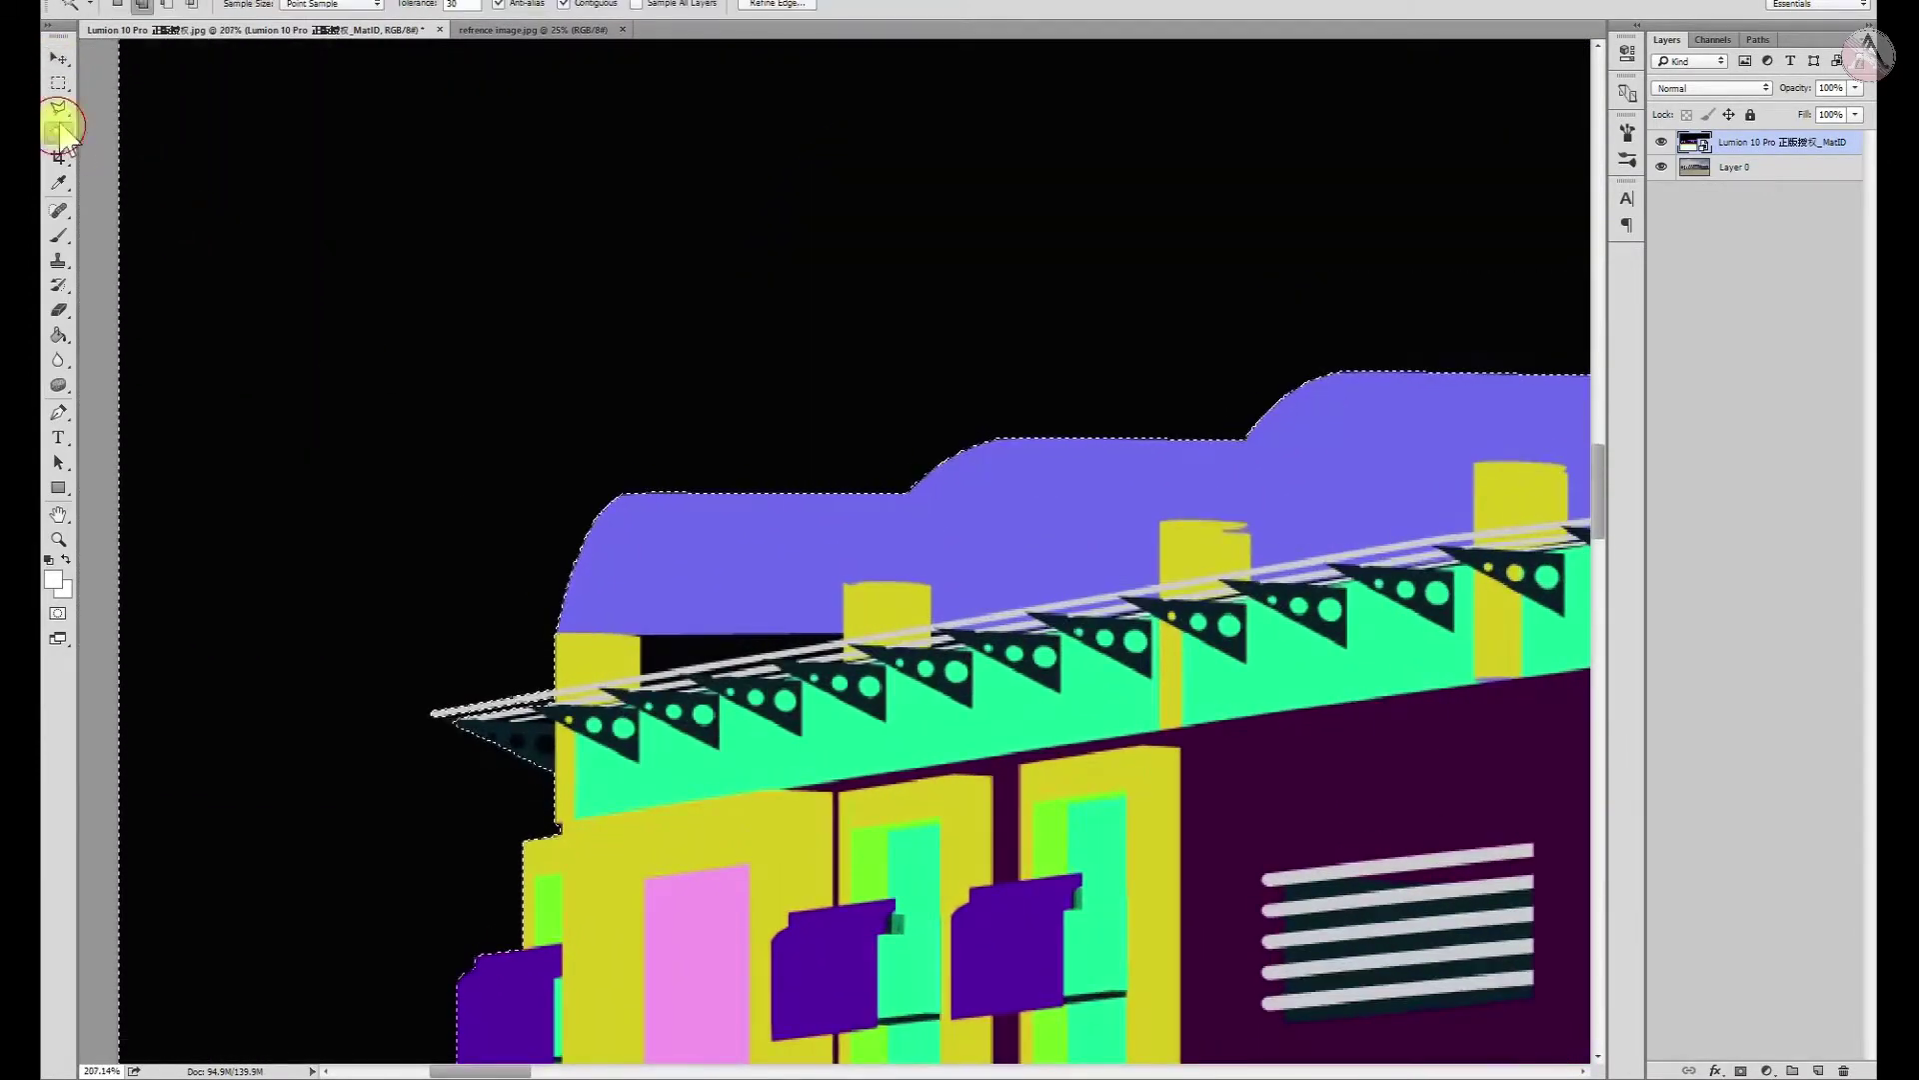
{"action": "scroll", "coordinate": [650, 700], "scroll_direction": "down", "scroll_amount": 4}
{"action": "scroll", "coordinate": [625, 777], "scroll_direction": "down", "scroll_amount": 5}
{"action": "scroll", "coordinate": [908, 706], "scroll_direction": "up", "scroll_amount": 1}
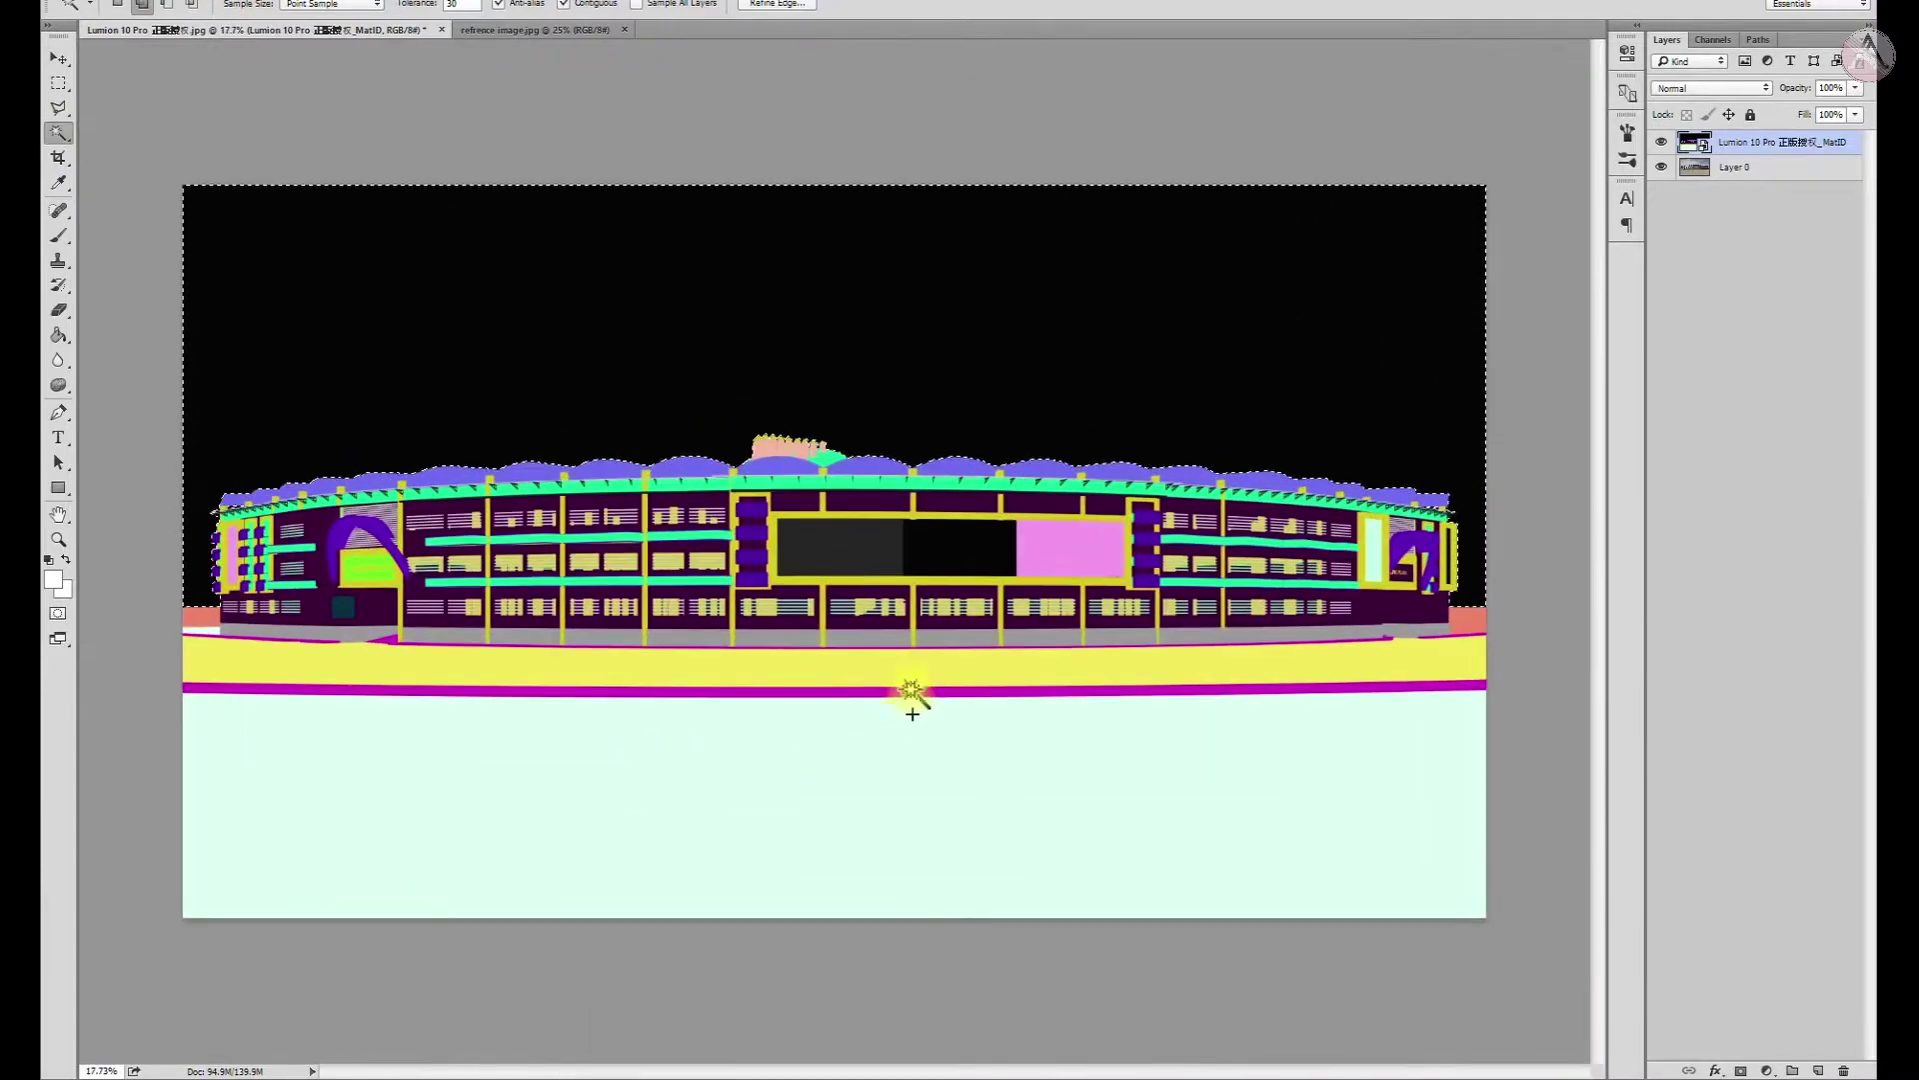
Hide MatID, feather the selection on Layer 0, delete the sky and deselect
{"action": "left_click", "coordinate": [1668, 143]}
{"action": "right_click", "coordinate": [628, 385]}
{"action": "left_click", "coordinate": [58, 107]}
{"action": "right_click", "coordinate": [566, 383]}
{"action": "left_click", "coordinate": [618, 436]}
{"action": "key", "text": "Return"}
{"action": "key", "text": "Delete"}
{"action": "key", "text": "ctrl+d"}
{"action": "key", "text": "v"}
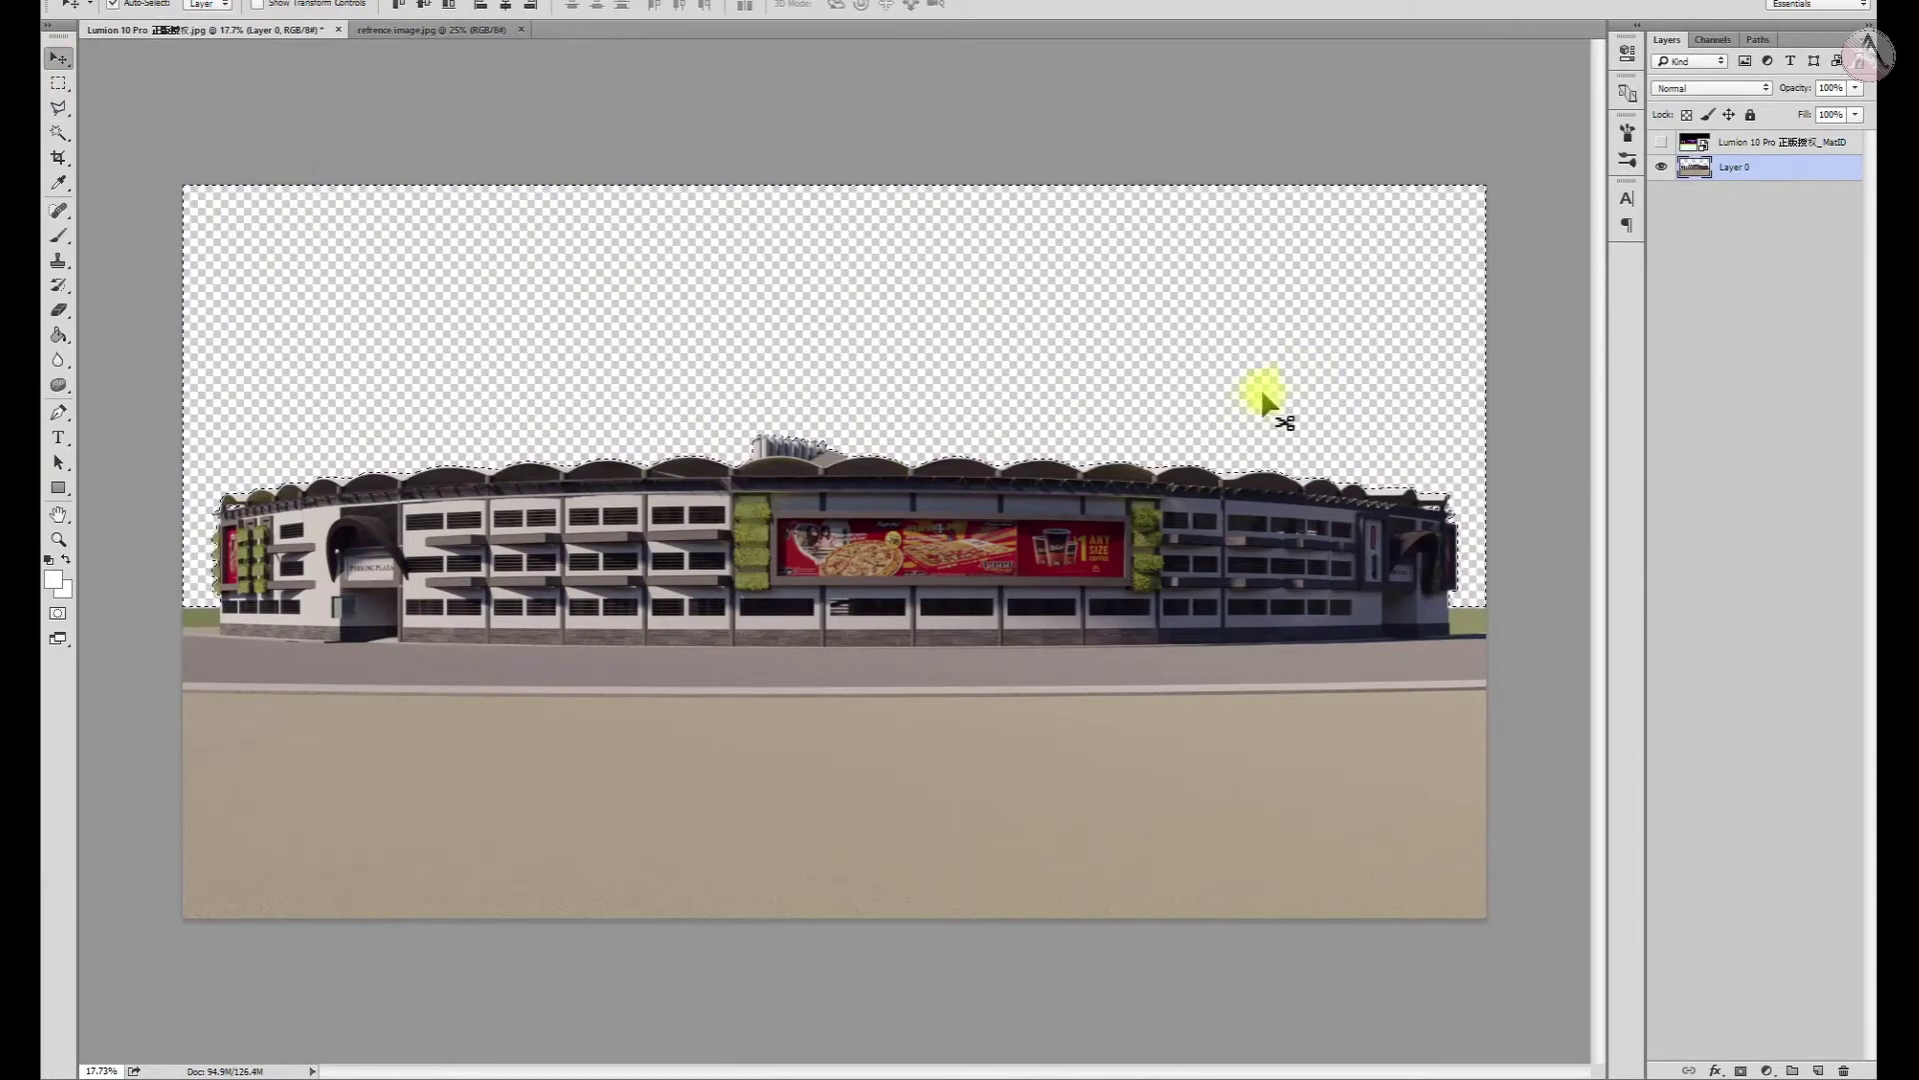
Magic Wand the foreground ground on the MatID layer and delete it from Layer 0
{"action": "left_click", "coordinate": [1661, 142]}
{"action": "left_click", "coordinate": [58, 132]}
{"action": "left_click", "coordinate": [680, 782]}
{"action": "left_click", "coordinate": [1661, 142]}
{"action": "key", "text": "Delete"}
Feather the current selection and hide the MatID layer again
{"action": "left_click", "coordinate": [1662, 142]}
{"action": "left_click", "coordinate": [1695, 142]}
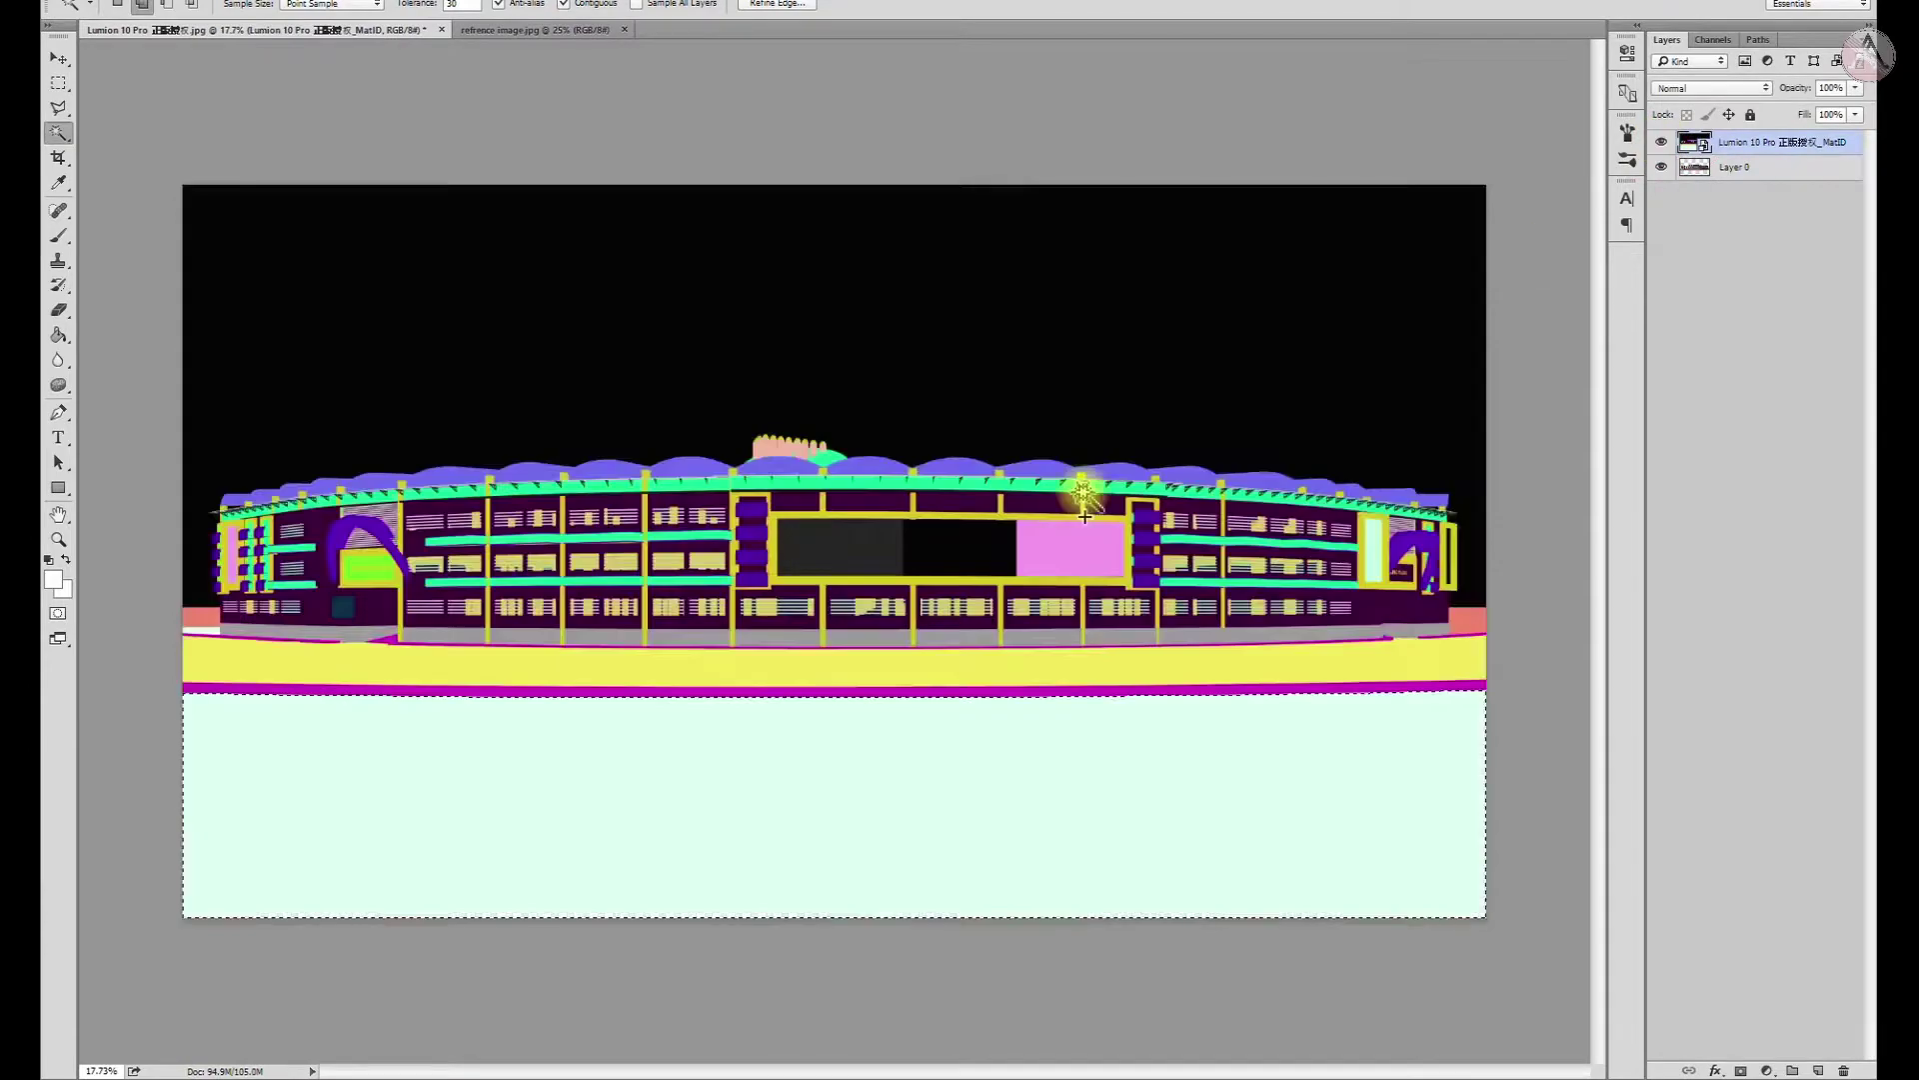
{"action": "scroll", "coordinate": [951, 677], "scroll_direction": "up", "scroll_amount": 5}
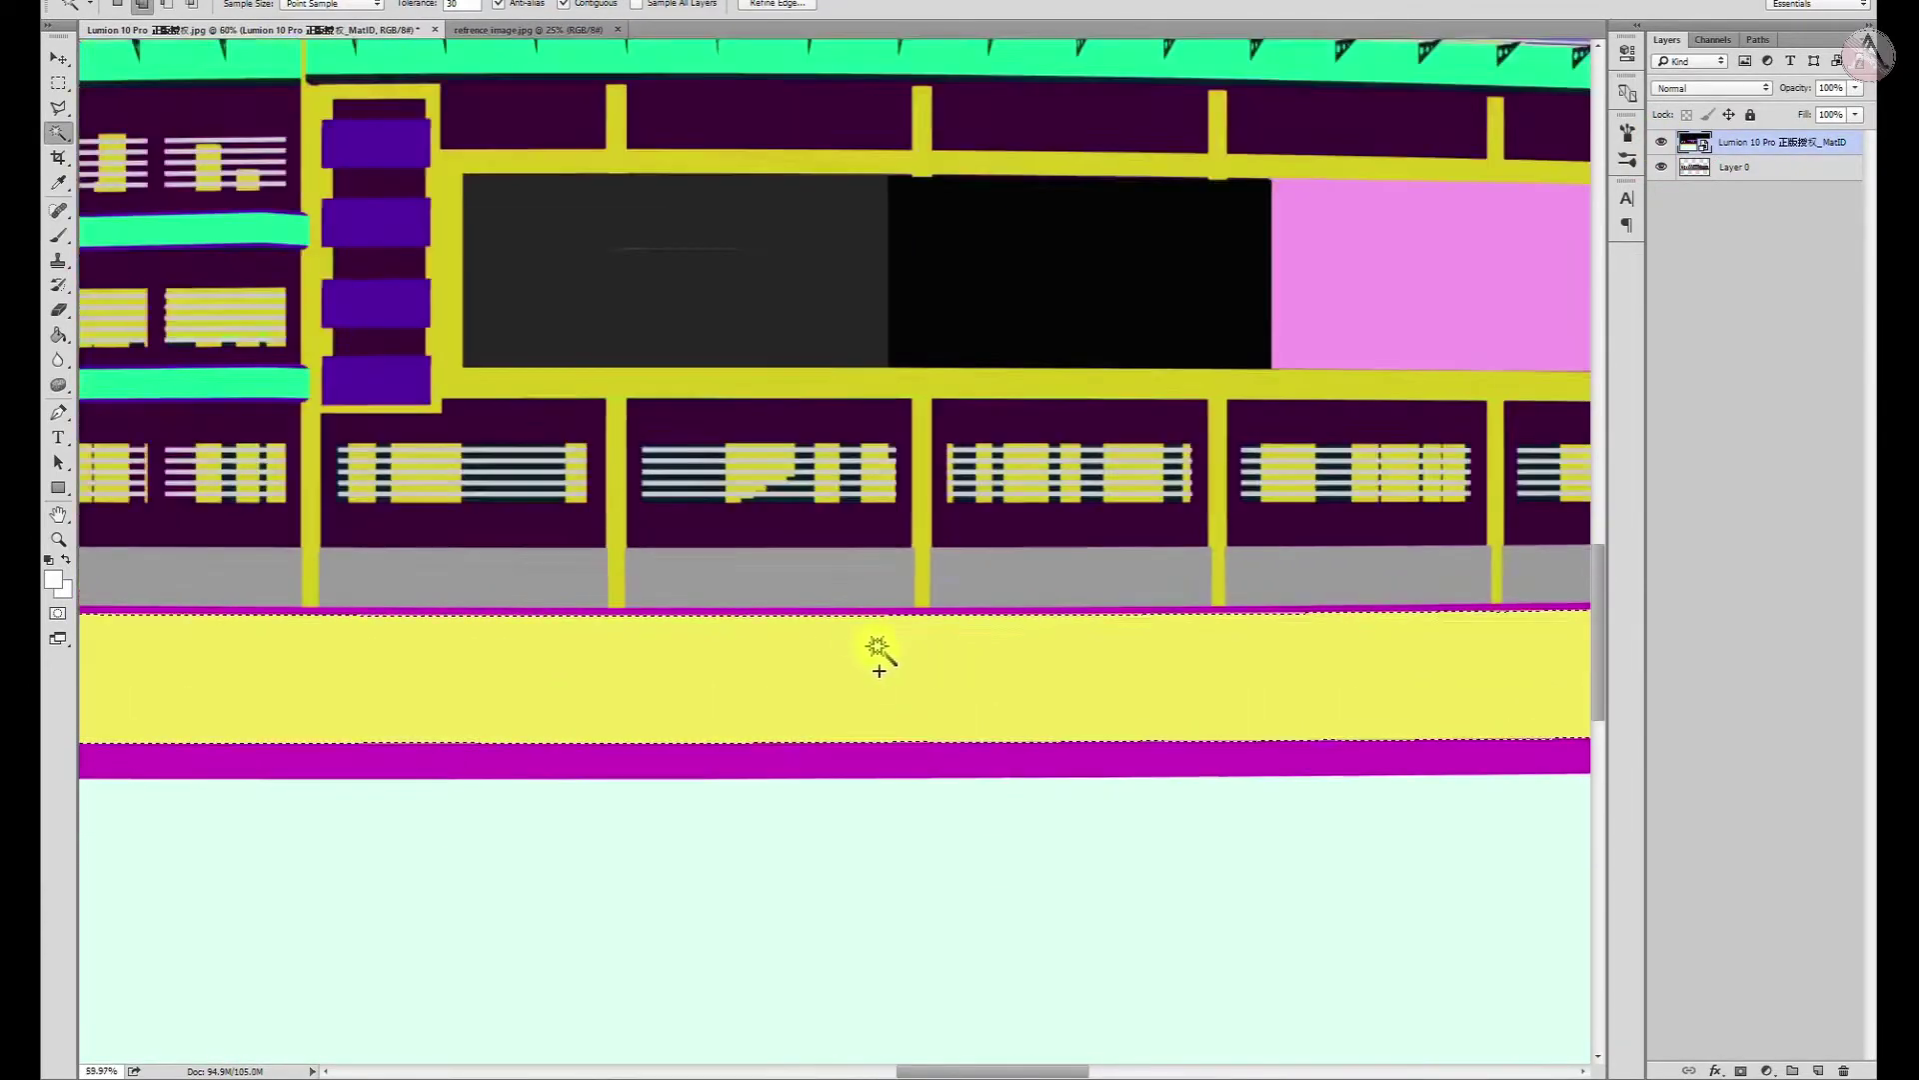
{"action": "scroll", "coordinate": [879, 652], "scroll_direction": "down", "scroll_amount": 3}
{"action": "scroll", "coordinate": [437, 739], "scroll_direction": "down", "scroll_amount": 2}
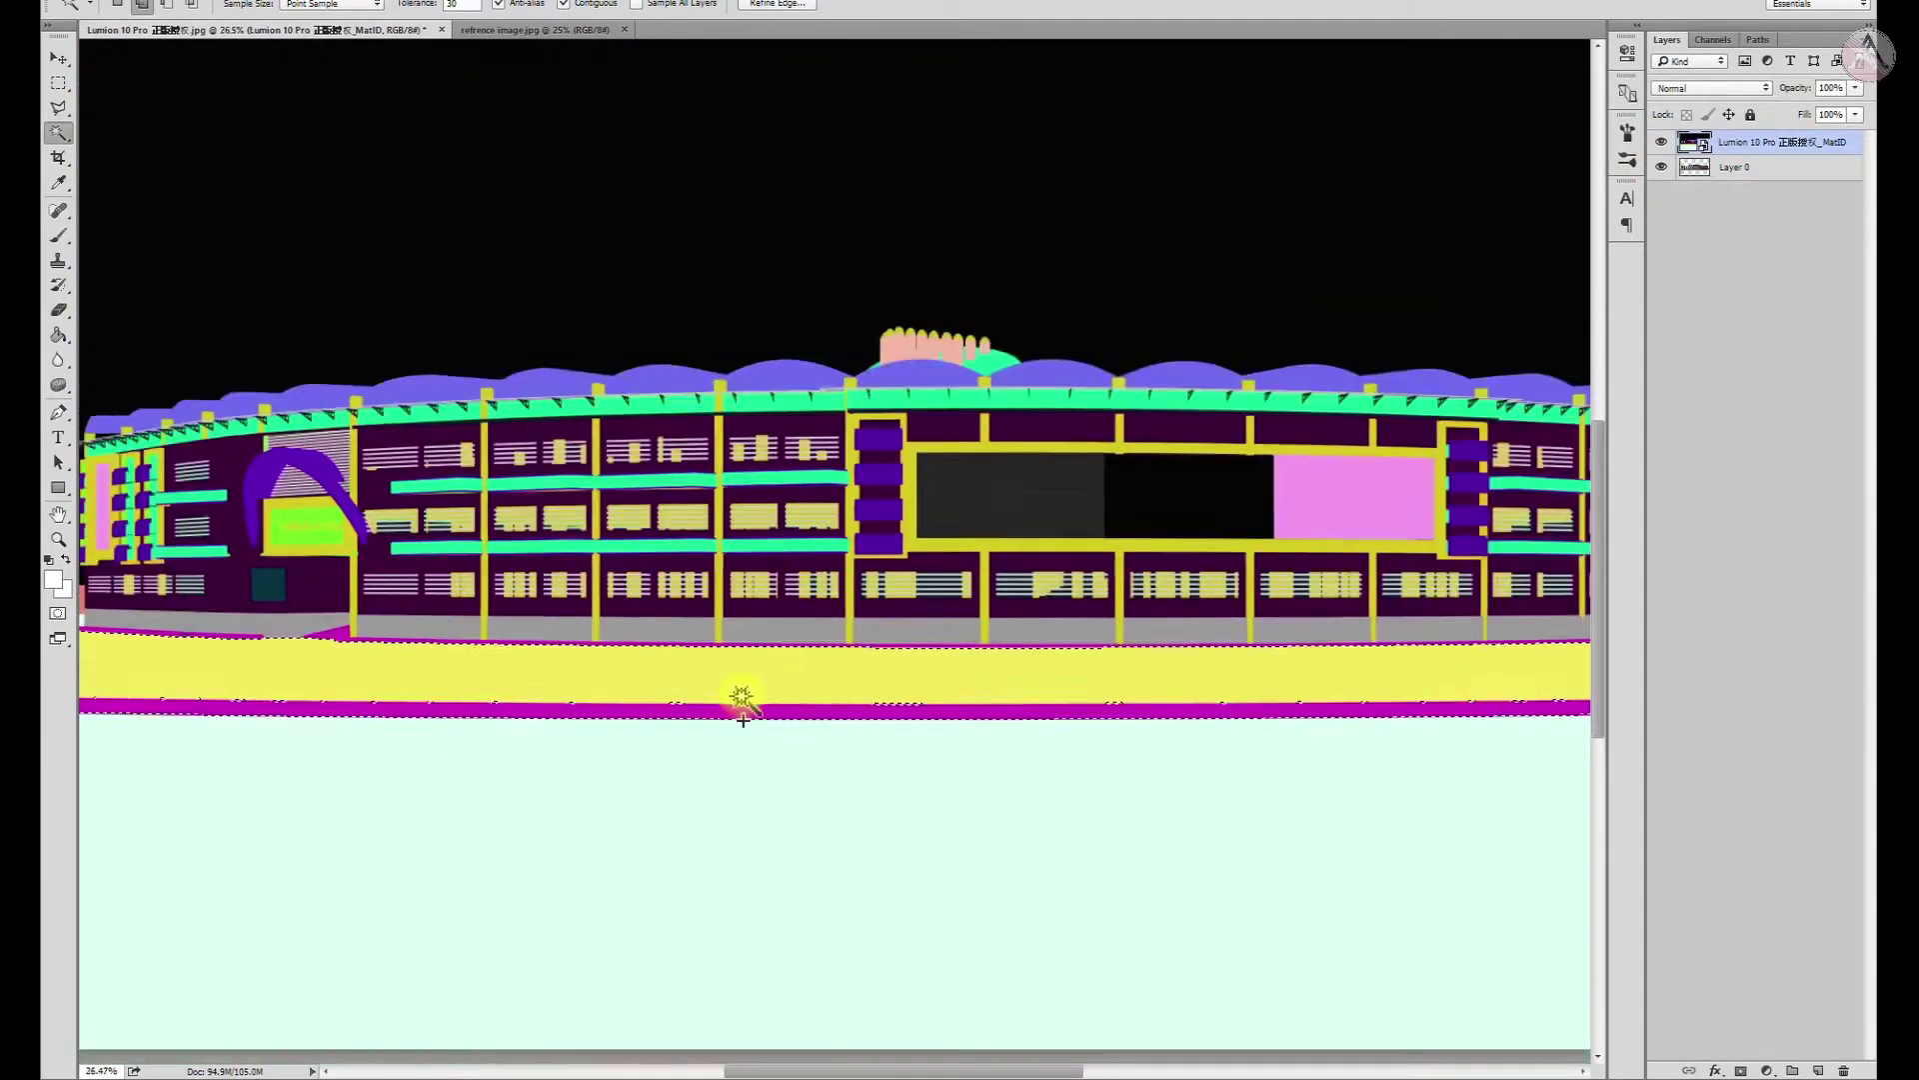
{"action": "scroll", "coordinate": [386, 686], "scroll_direction": "up", "scroll_amount": 2}
{"action": "scroll", "coordinate": [395, 707], "scroll_direction": "down", "scroll_amount": 1}
{"action": "key", "text": "l"}
{"action": "right_click", "coordinate": [555, 705]}
{"action": "left_click", "coordinate": [700, 352]}
{"action": "left_click", "coordinate": [1264, 404]}
{"action": "left_click", "coordinate": [1695, 165]}
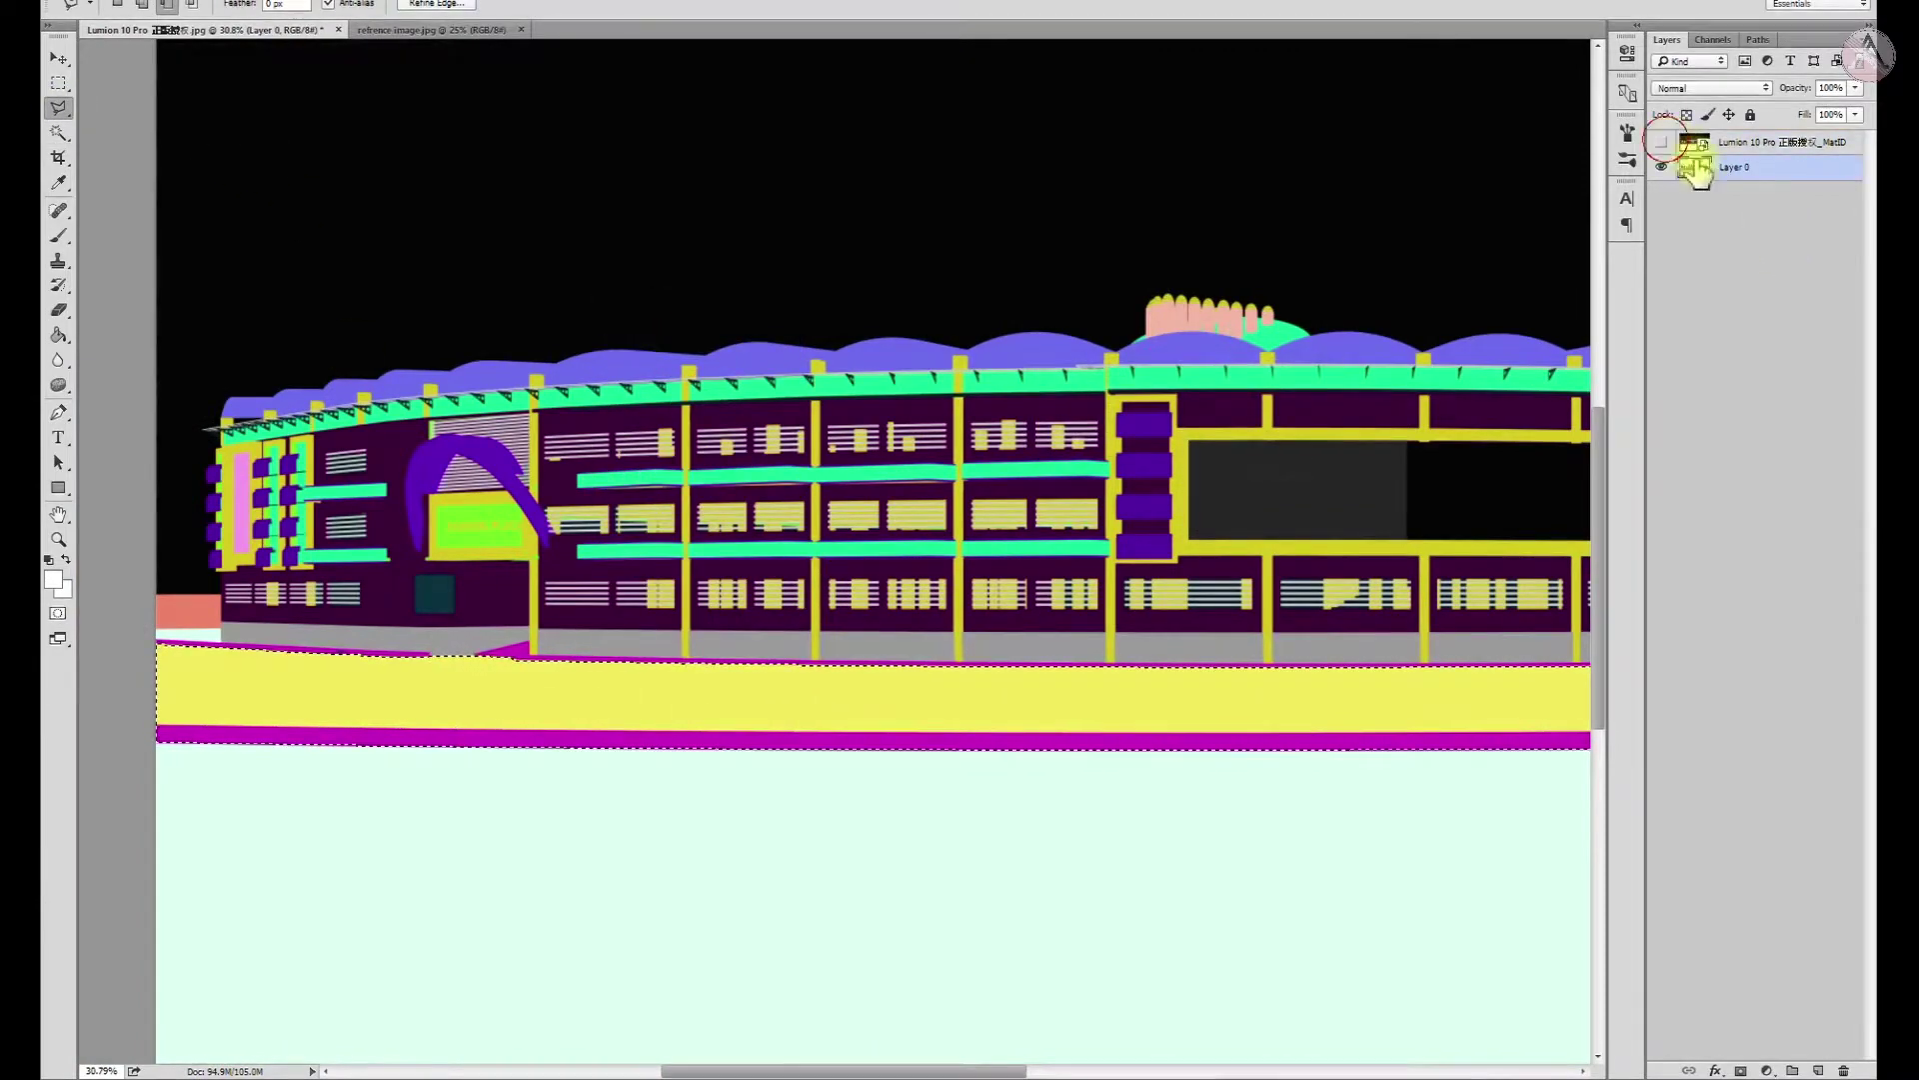
{"action": "scroll", "coordinate": [480, 440], "scroll_direction": "down", "scroll_amount": 3}
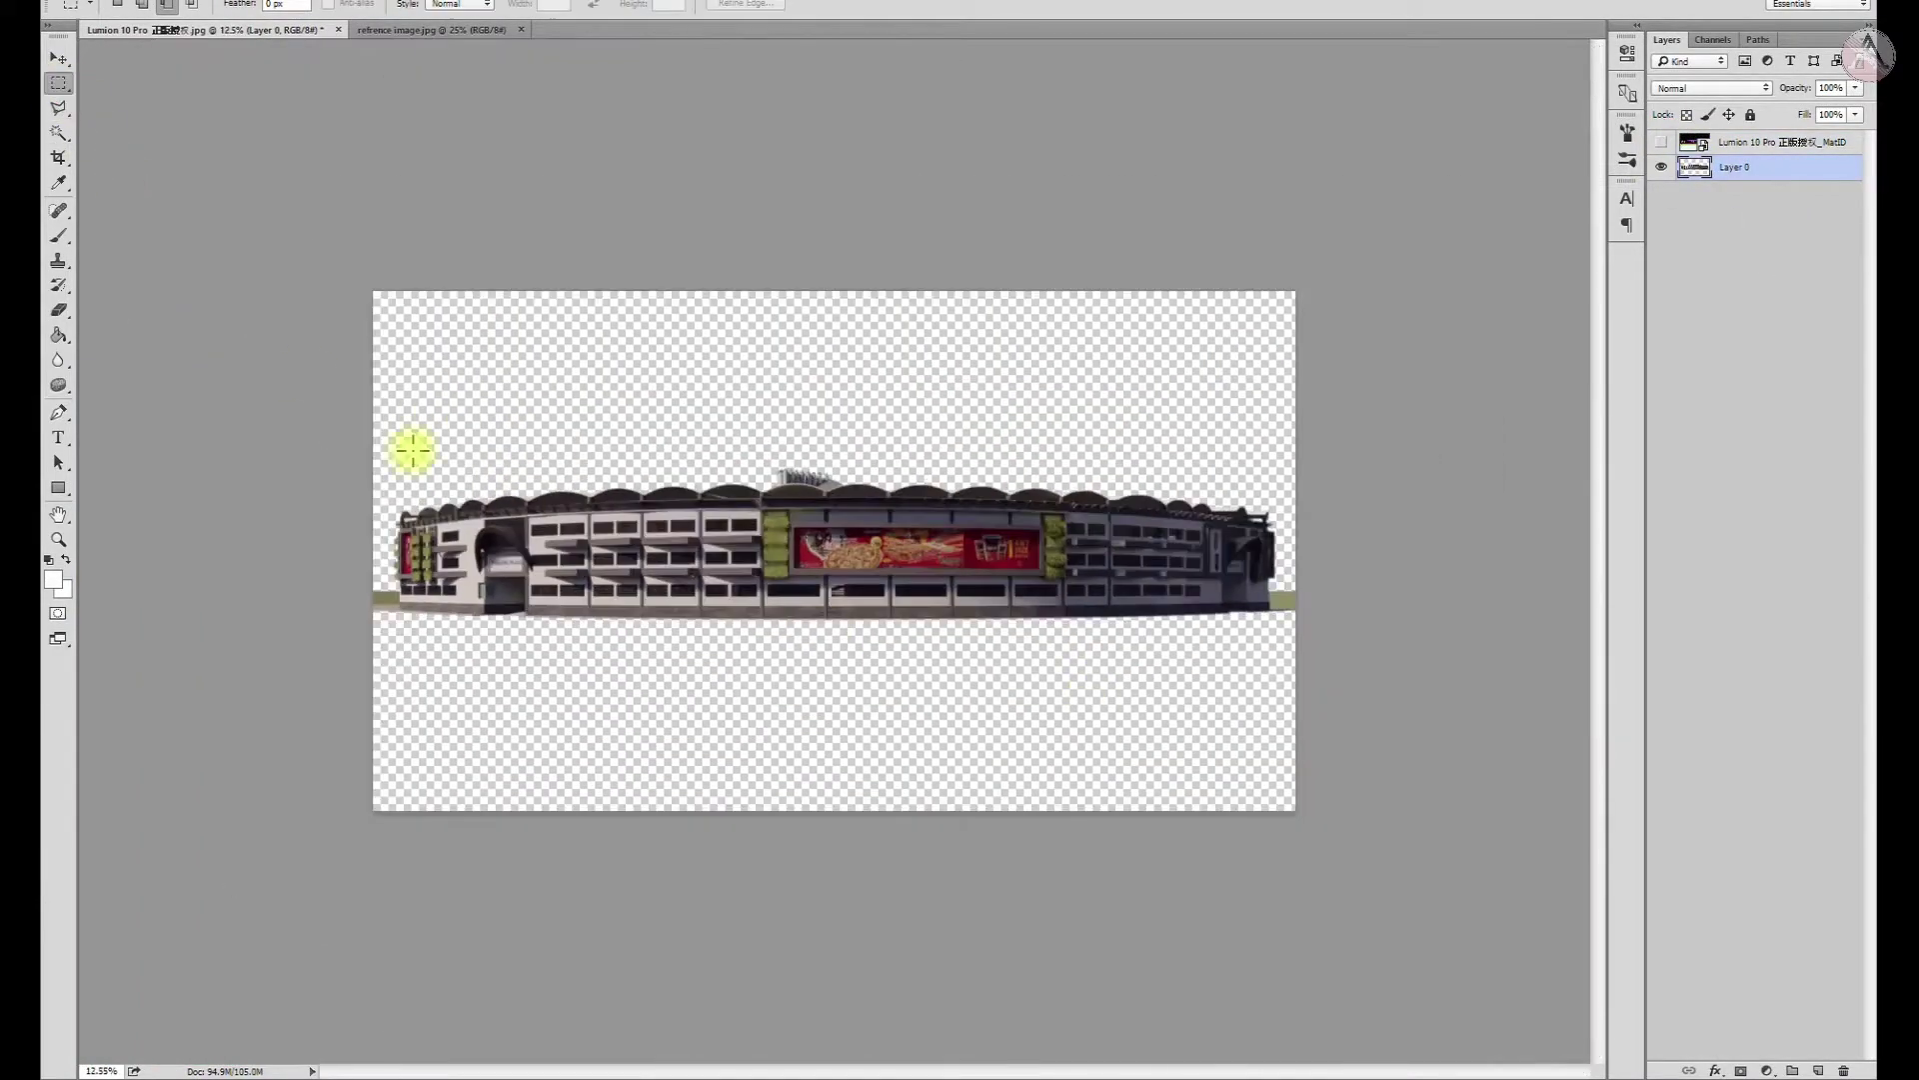
Lasso the leftover green patch beside the building and delete it
{"action": "scroll", "coordinate": [600, 600], "scroll_direction": "up", "scroll_amount": 3}
{"action": "scroll", "coordinate": [650, 680], "scroll_direction": "up", "scroll_amount": 3}
{"action": "key", "text": "v"}
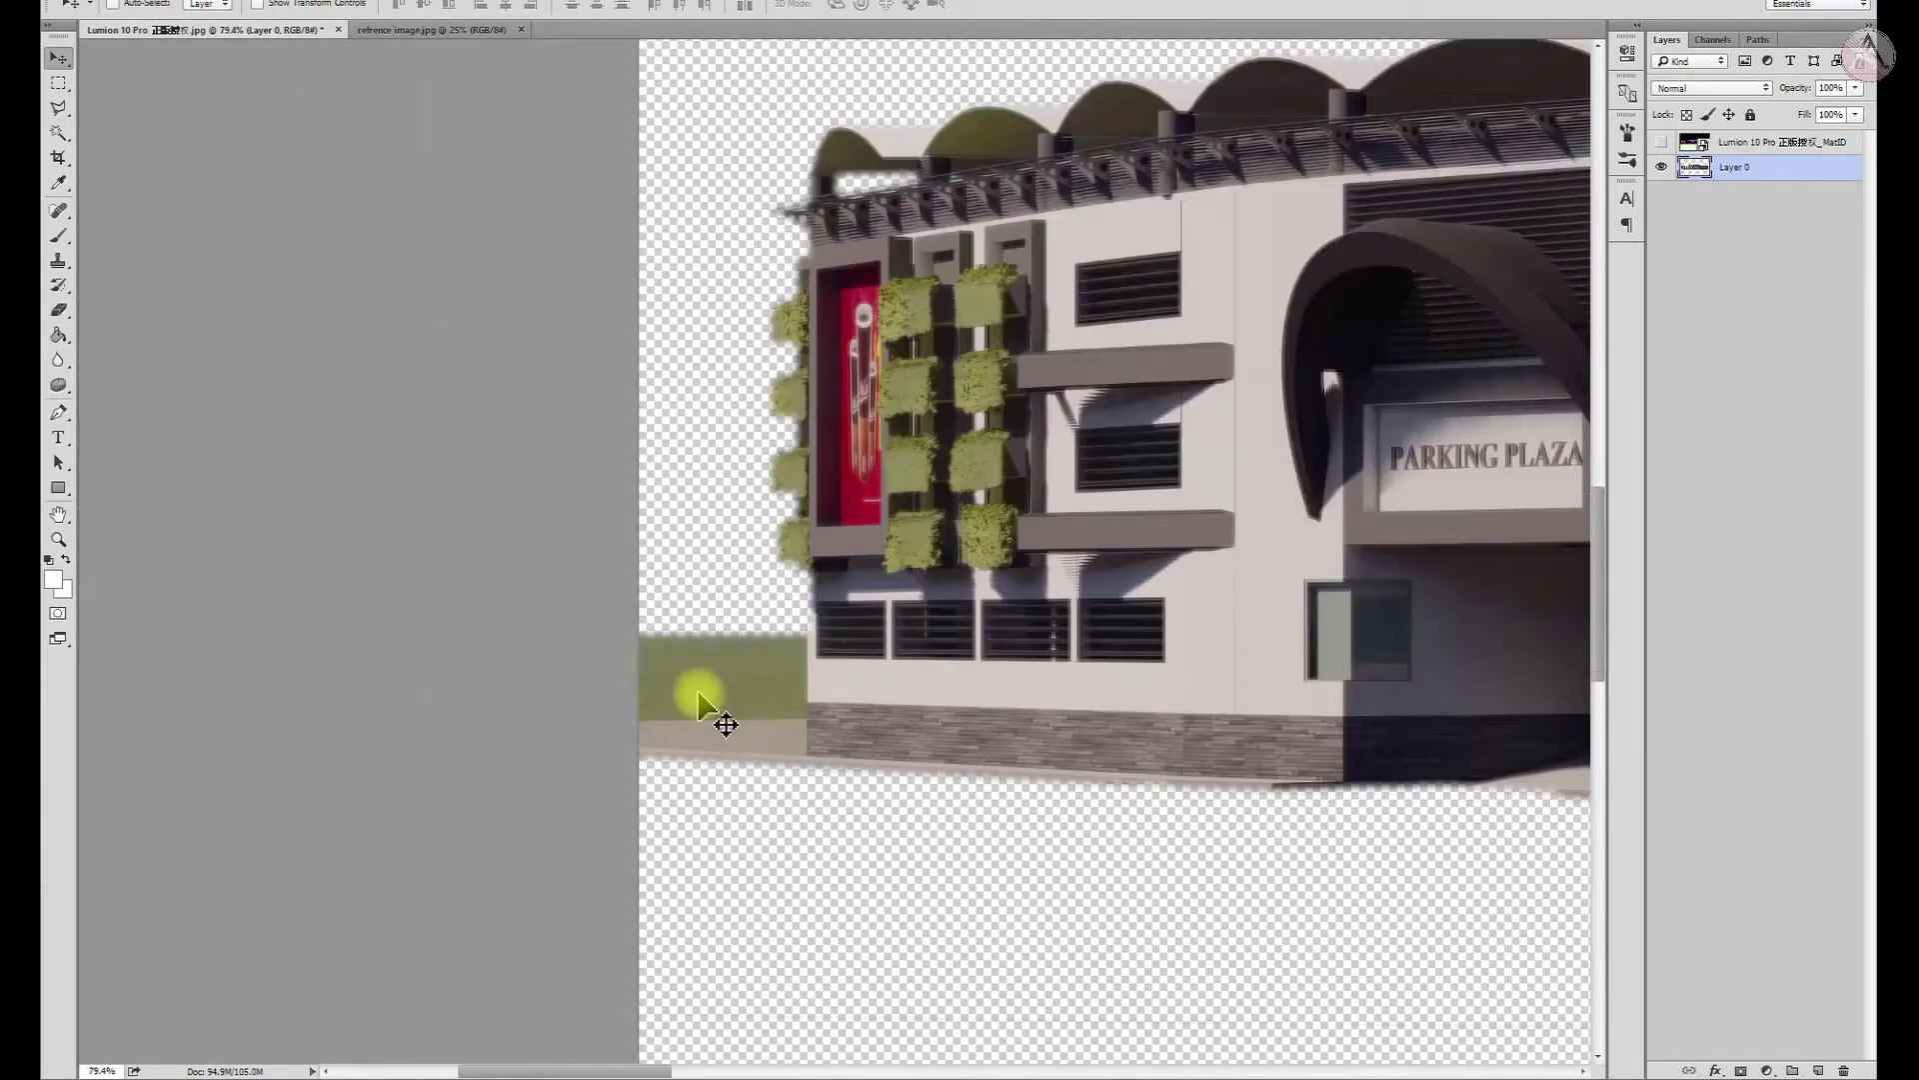
{"action": "scroll", "coordinate": [759, 730], "scroll_direction": "up", "scroll_amount": 3}
{"action": "key", "text": "l"}
{"action": "scroll", "coordinate": [809, 770], "scroll_direction": "up", "scroll_amount": 3}
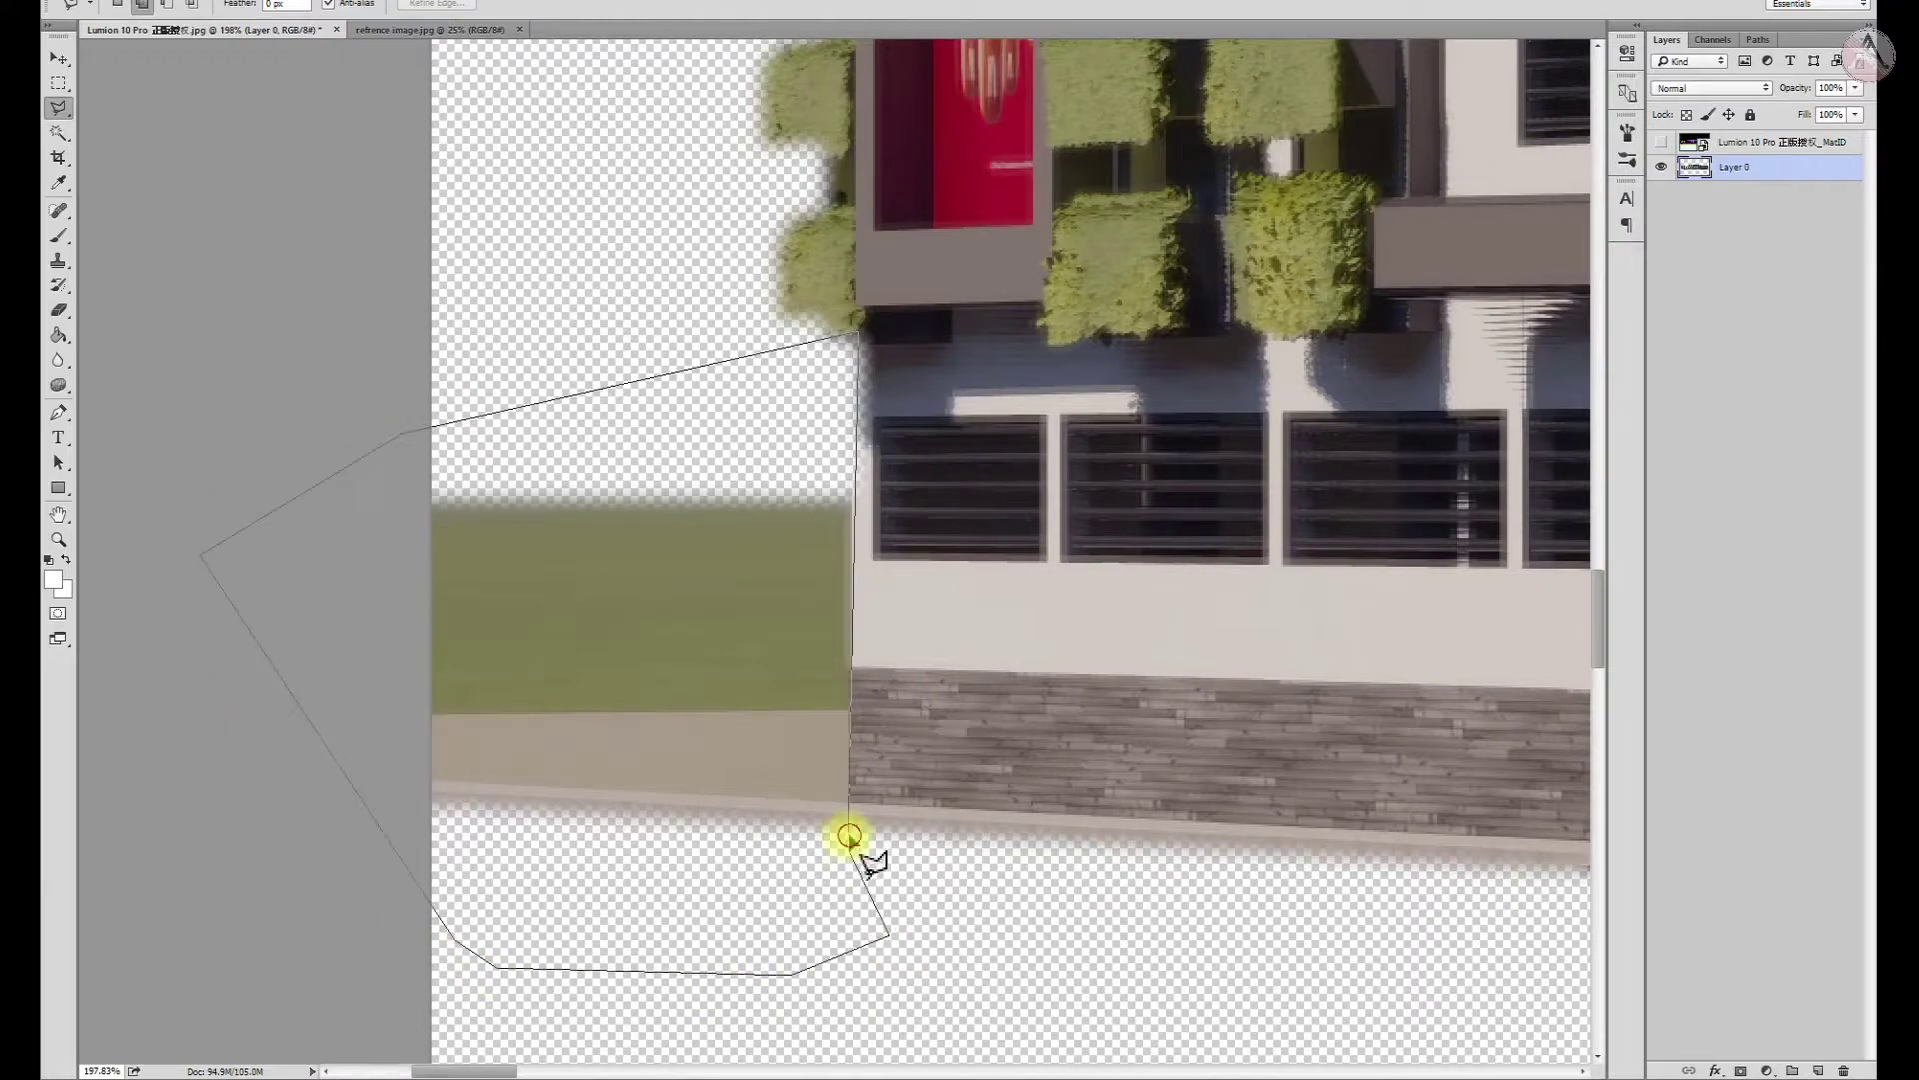
{"action": "scroll", "coordinate": [848, 844], "scroll_direction": "down", "scroll_amount": 3}
{"action": "scroll", "coordinate": [600, 845], "scroll_direction": "down", "scroll_amount": 2}
{"action": "scroll", "coordinate": [1270, 707], "scroll_direction": "up", "scroll_amount": 3}
{"action": "scroll", "coordinate": [1258, 712], "scroll_direction": "up", "scroll_amount": 2}
{"action": "scroll", "coordinate": [1257, 712], "scroll_direction": "up", "scroll_amount": 3}
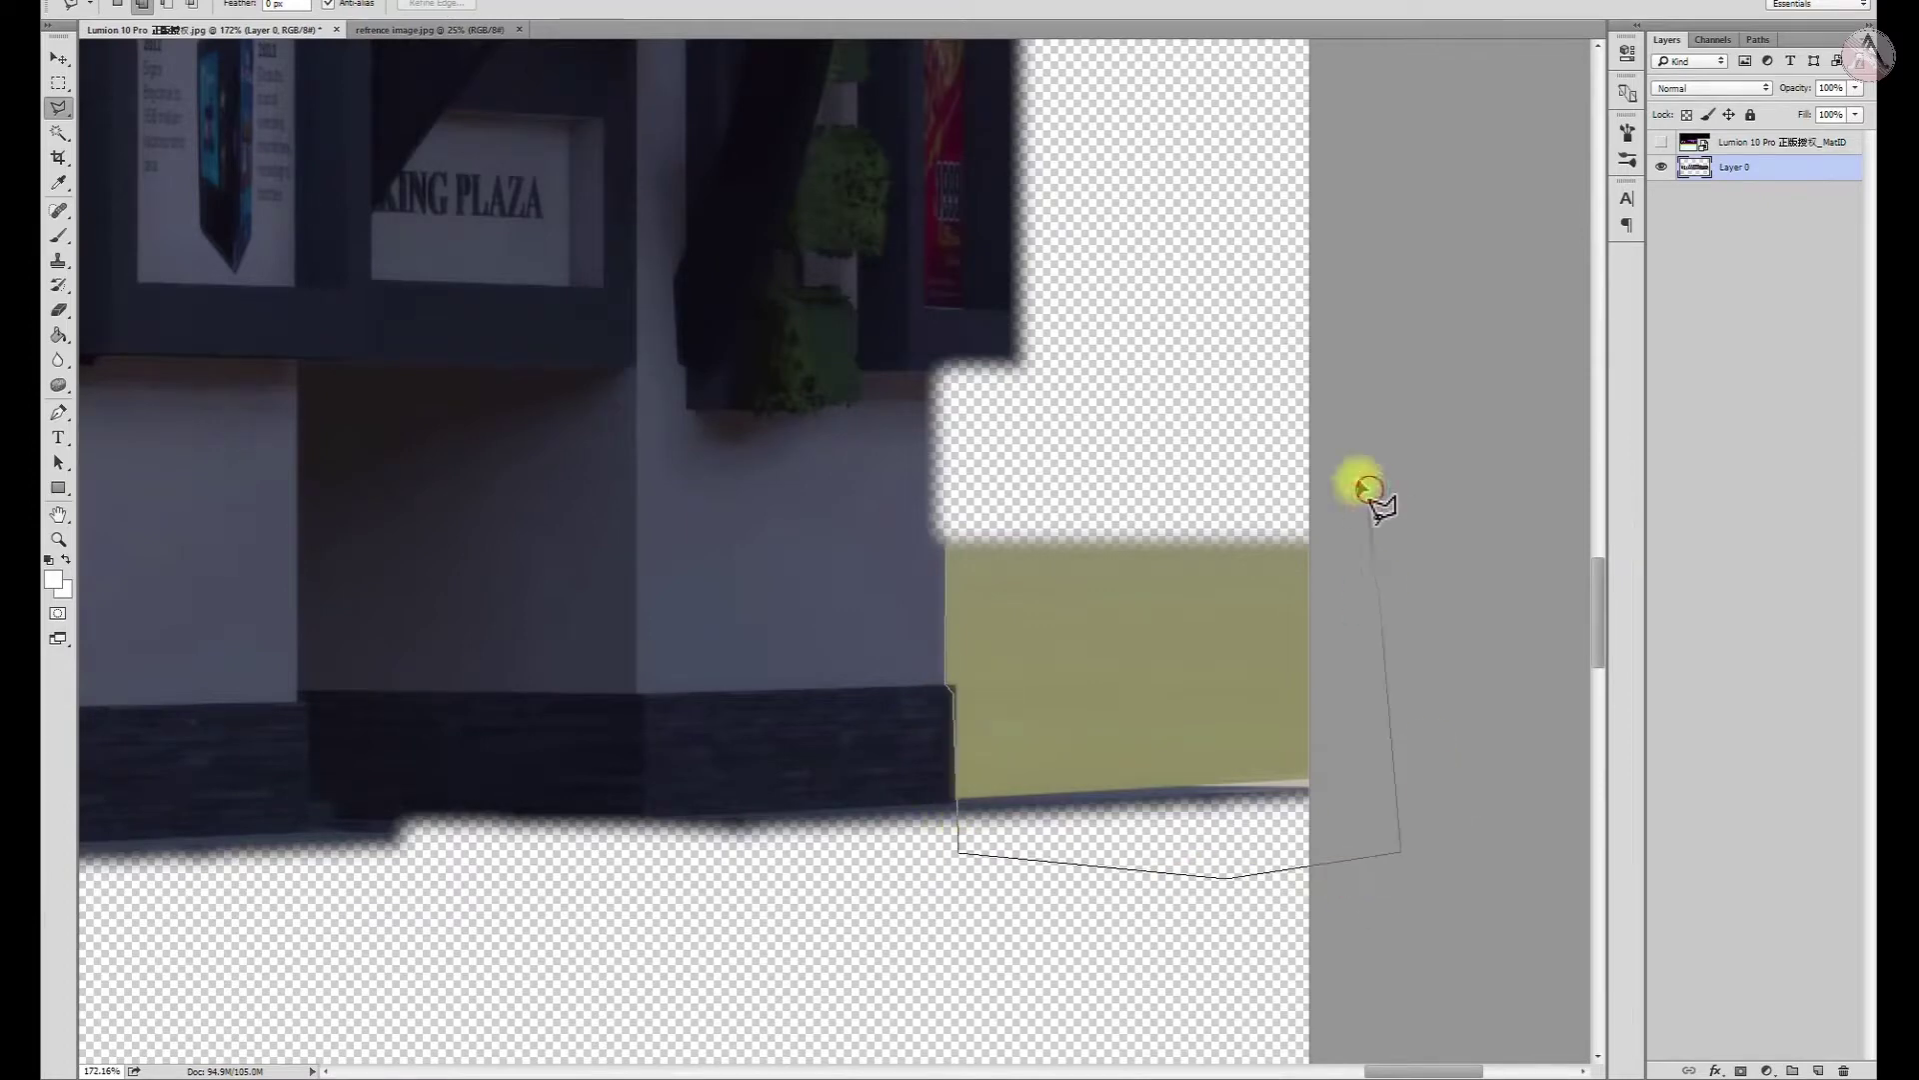
{"action": "left_click", "coordinate": [947, 547]}
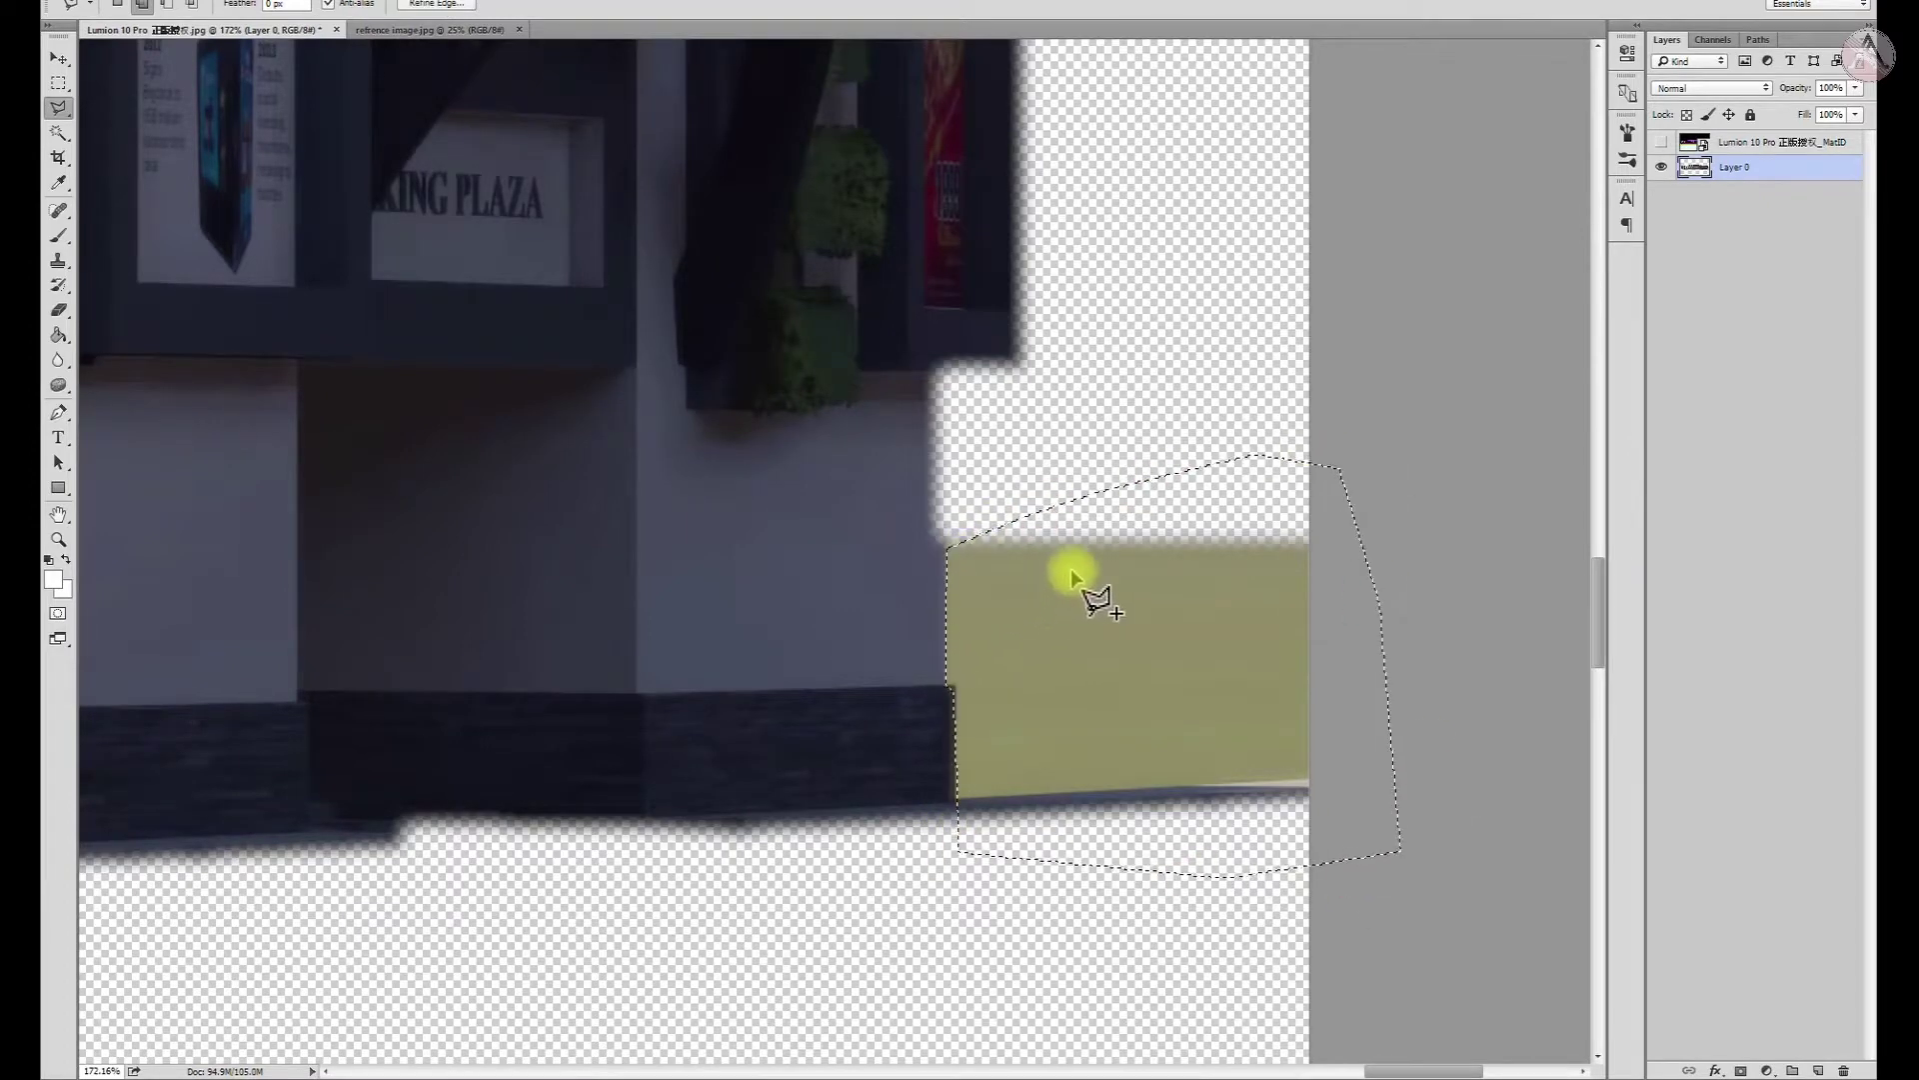
{"action": "key", "text": "Delete"}
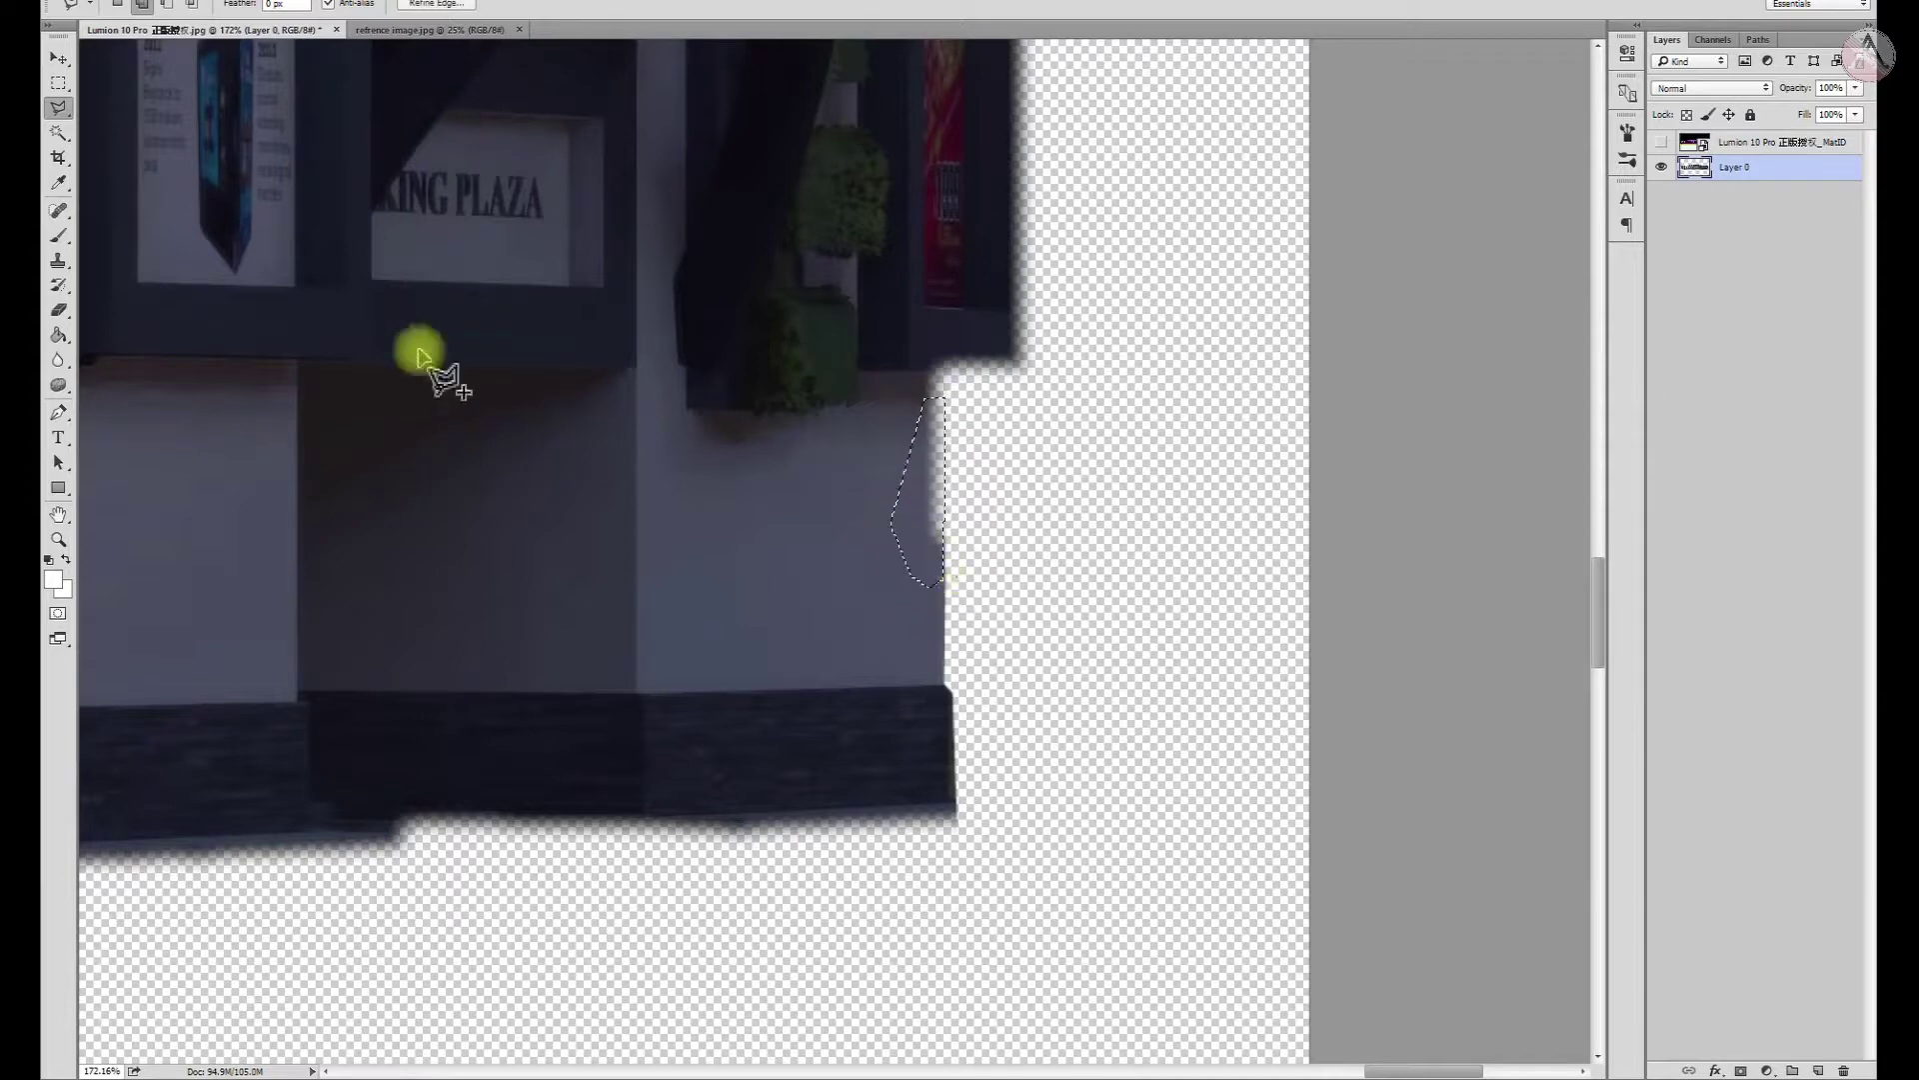
Clone over the pink specks and dark wall edge near the building's corner
{"action": "left_click", "coordinate": [60, 266]}
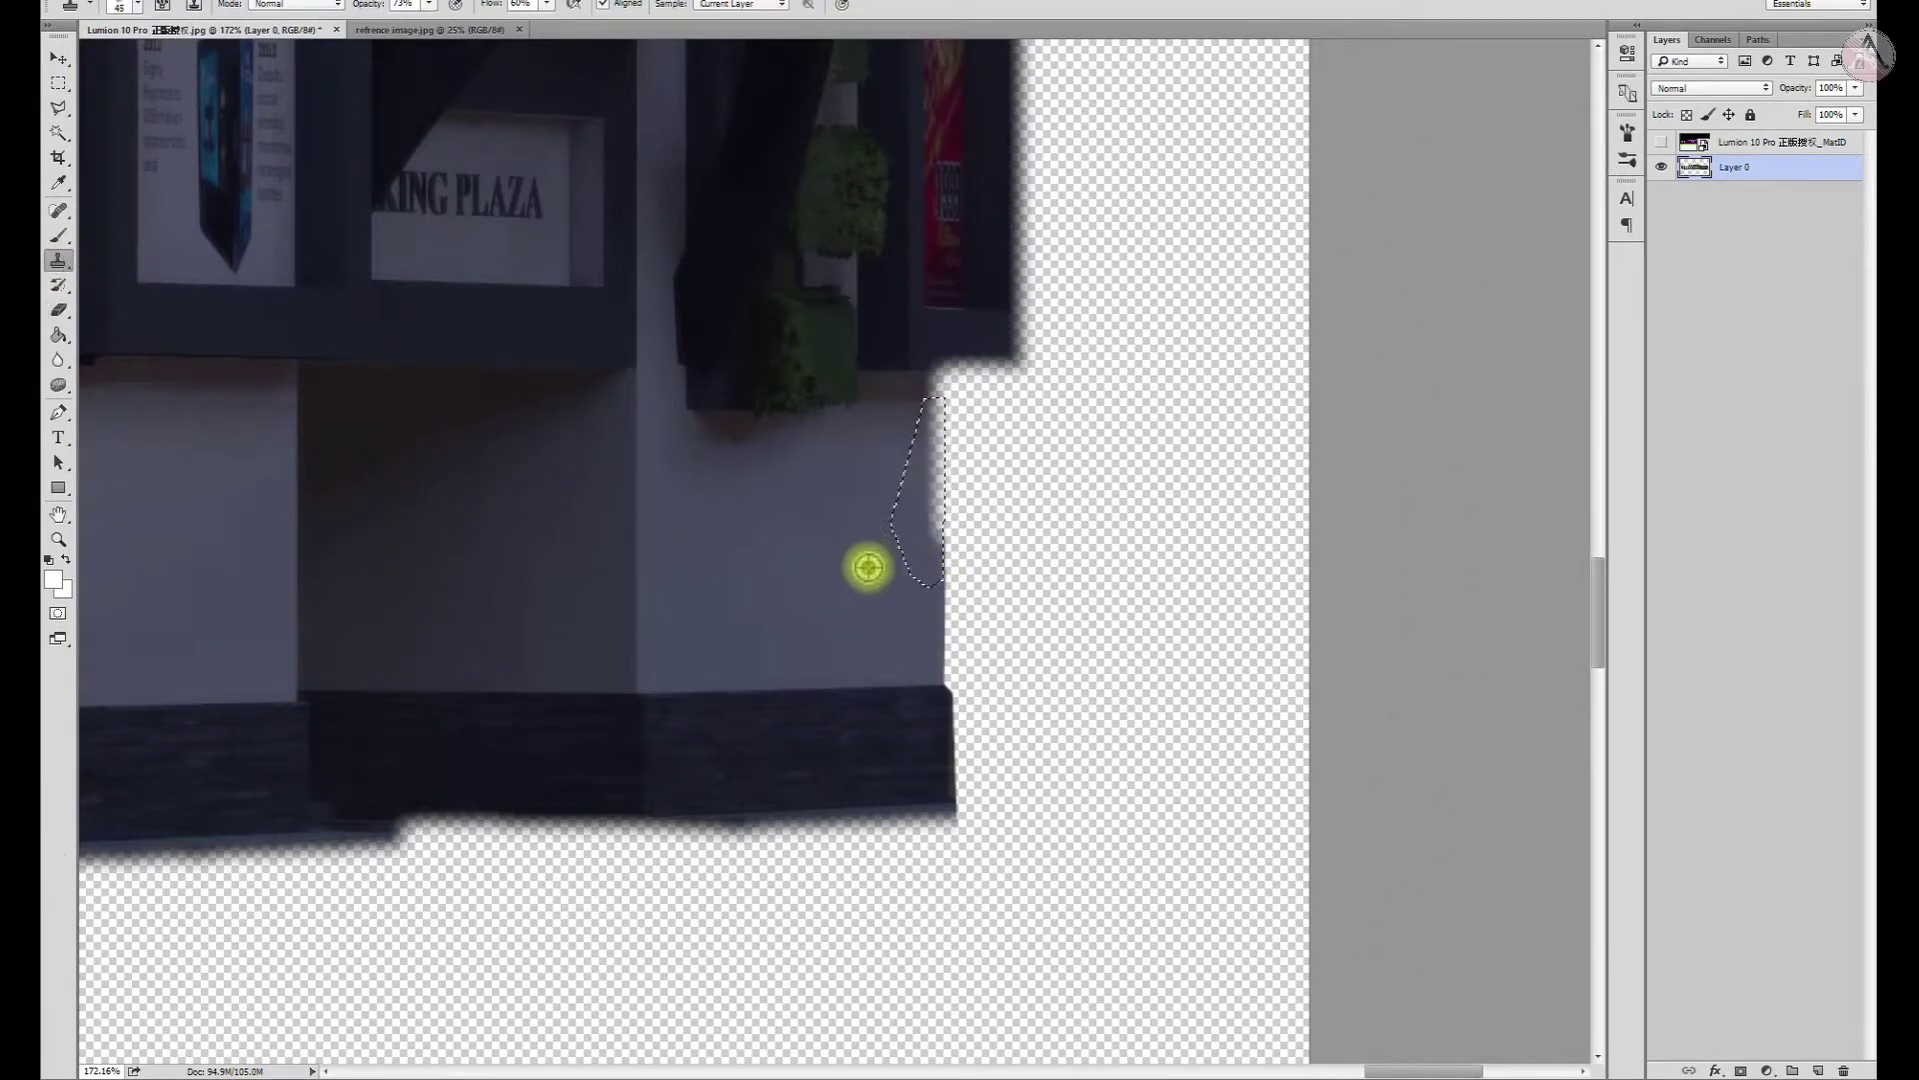
{"action": "left_click_drag", "start_coordinate": [924, 424], "coordinate": [940, 642]}
{"action": "key", "text": "ctrl+d"}
{"action": "scroll", "coordinate": [976, 428], "scroll_direction": "up", "scroll_amount": 4}
{"action": "key", "text": "p"}
{"action": "left_click", "coordinate": [60, 262]}
{"action": "scroll", "coordinate": [1018, 290], "scroll_direction": "up", "scroll_amount": 1}
{"action": "mouse_move", "coordinate": [1031, 268]}
{"action": "left_mouse_down"}
{"action": "mouse_move", "coordinate": [1214, 236]}
{"action": "mouse_move", "coordinate": [1270, 266]}
{"action": "mouse_move", "coordinate": [1078, 271]}
{"action": "left_mouse_up"}
{"action": "mouse_move", "coordinate": [1241, 233]}
{"action": "left_mouse_down"}
{"action": "mouse_move", "coordinate": [1239, 283]}
{"action": "mouse_move", "coordinate": [1276, 282]}
{"action": "left_mouse_up"}
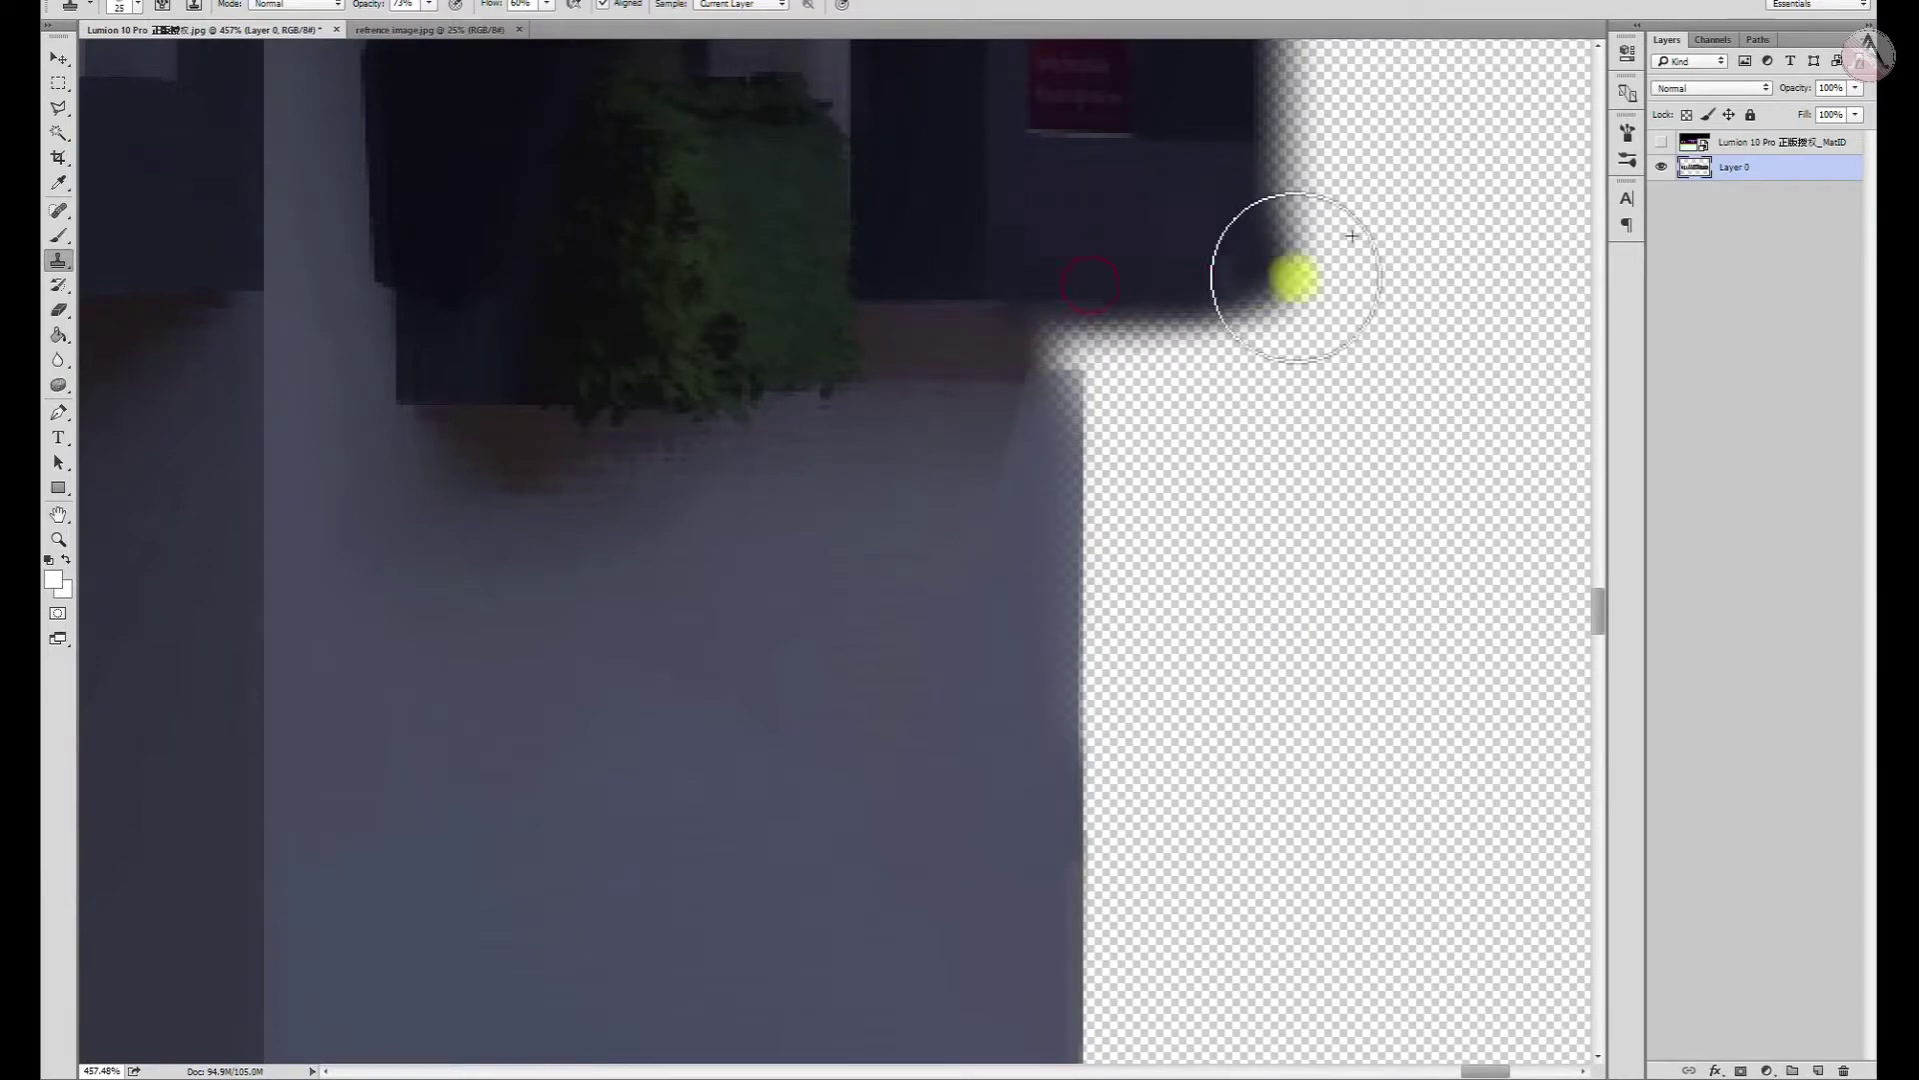
{"action": "left_click", "coordinate": [1059, 343]}
{"action": "left_click_drag", "start_coordinate": [1062, 347], "coordinate": [1066, 462]}
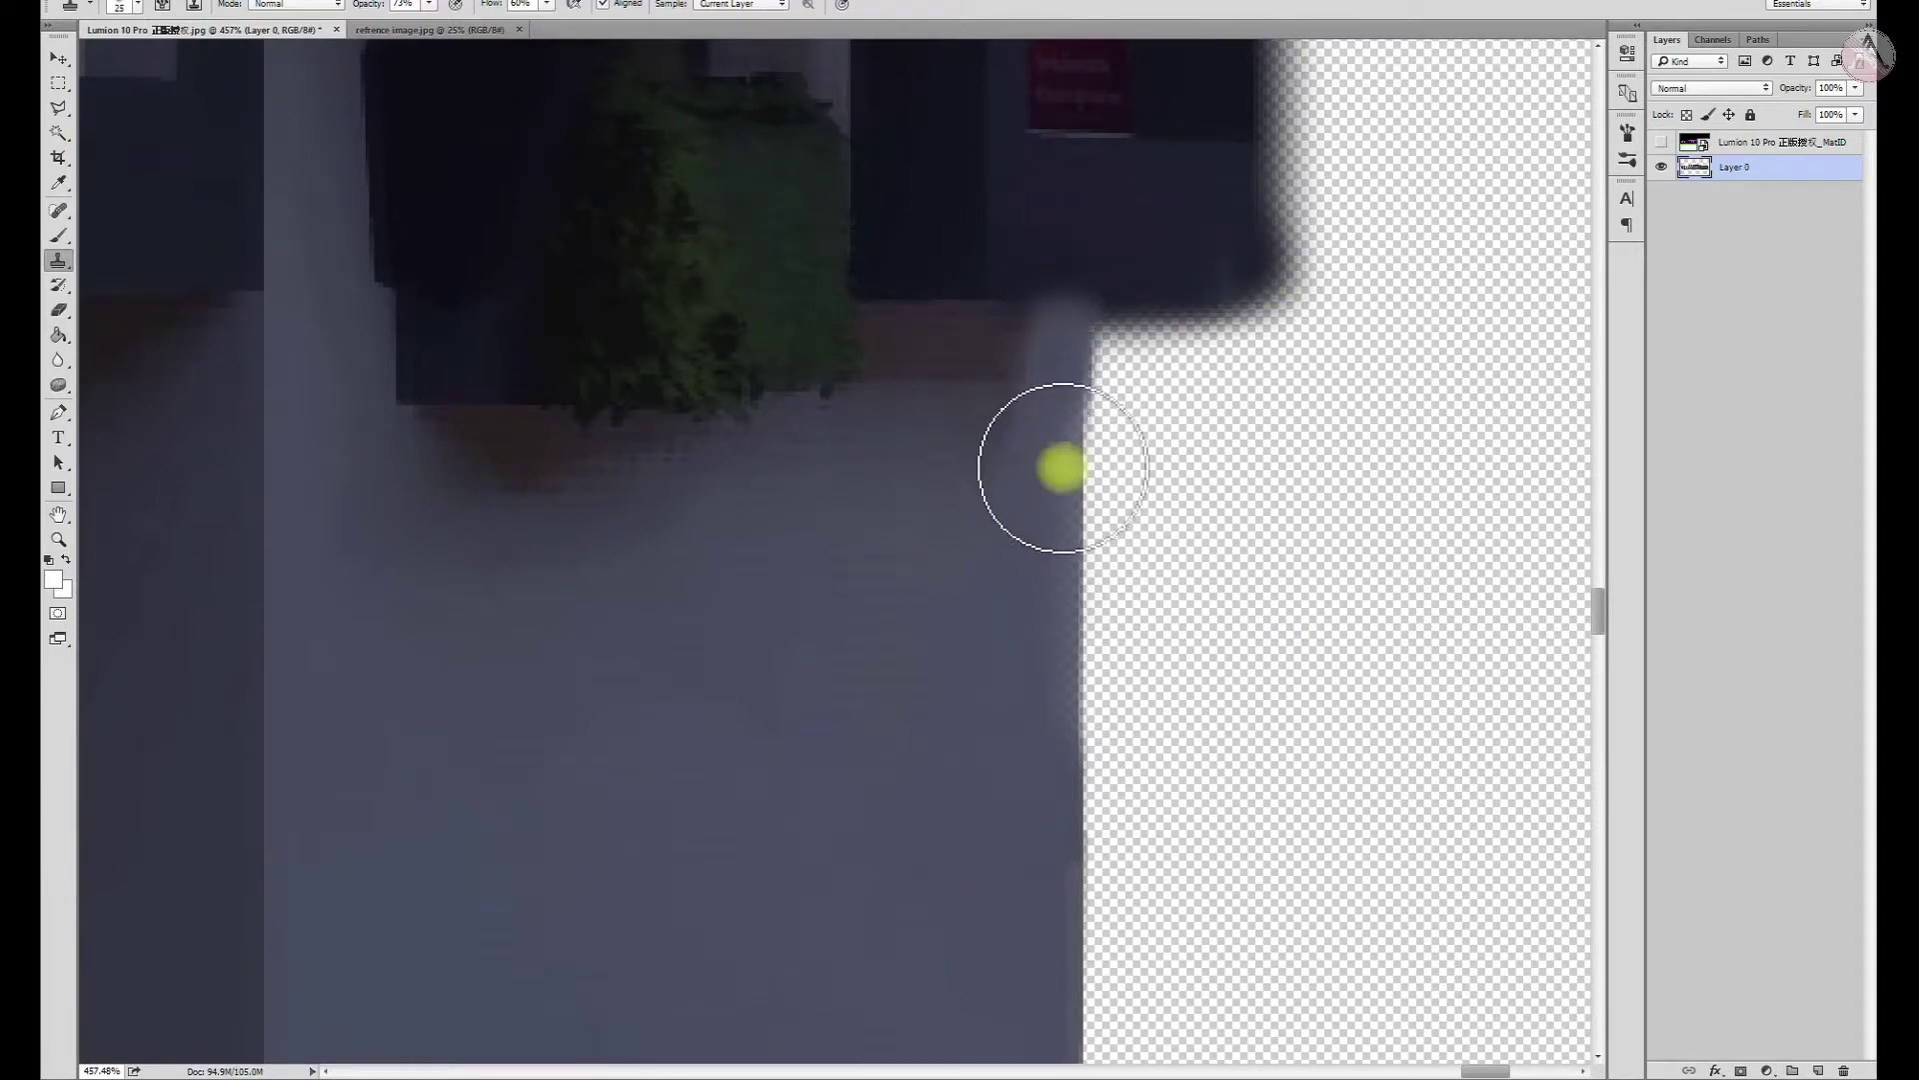
Outline the leftover area along the upper and lower wall edge with the Lasso
{"action": "key", "text": "l"}
{"action": "left_click", "coordinate": [1102, 324]}
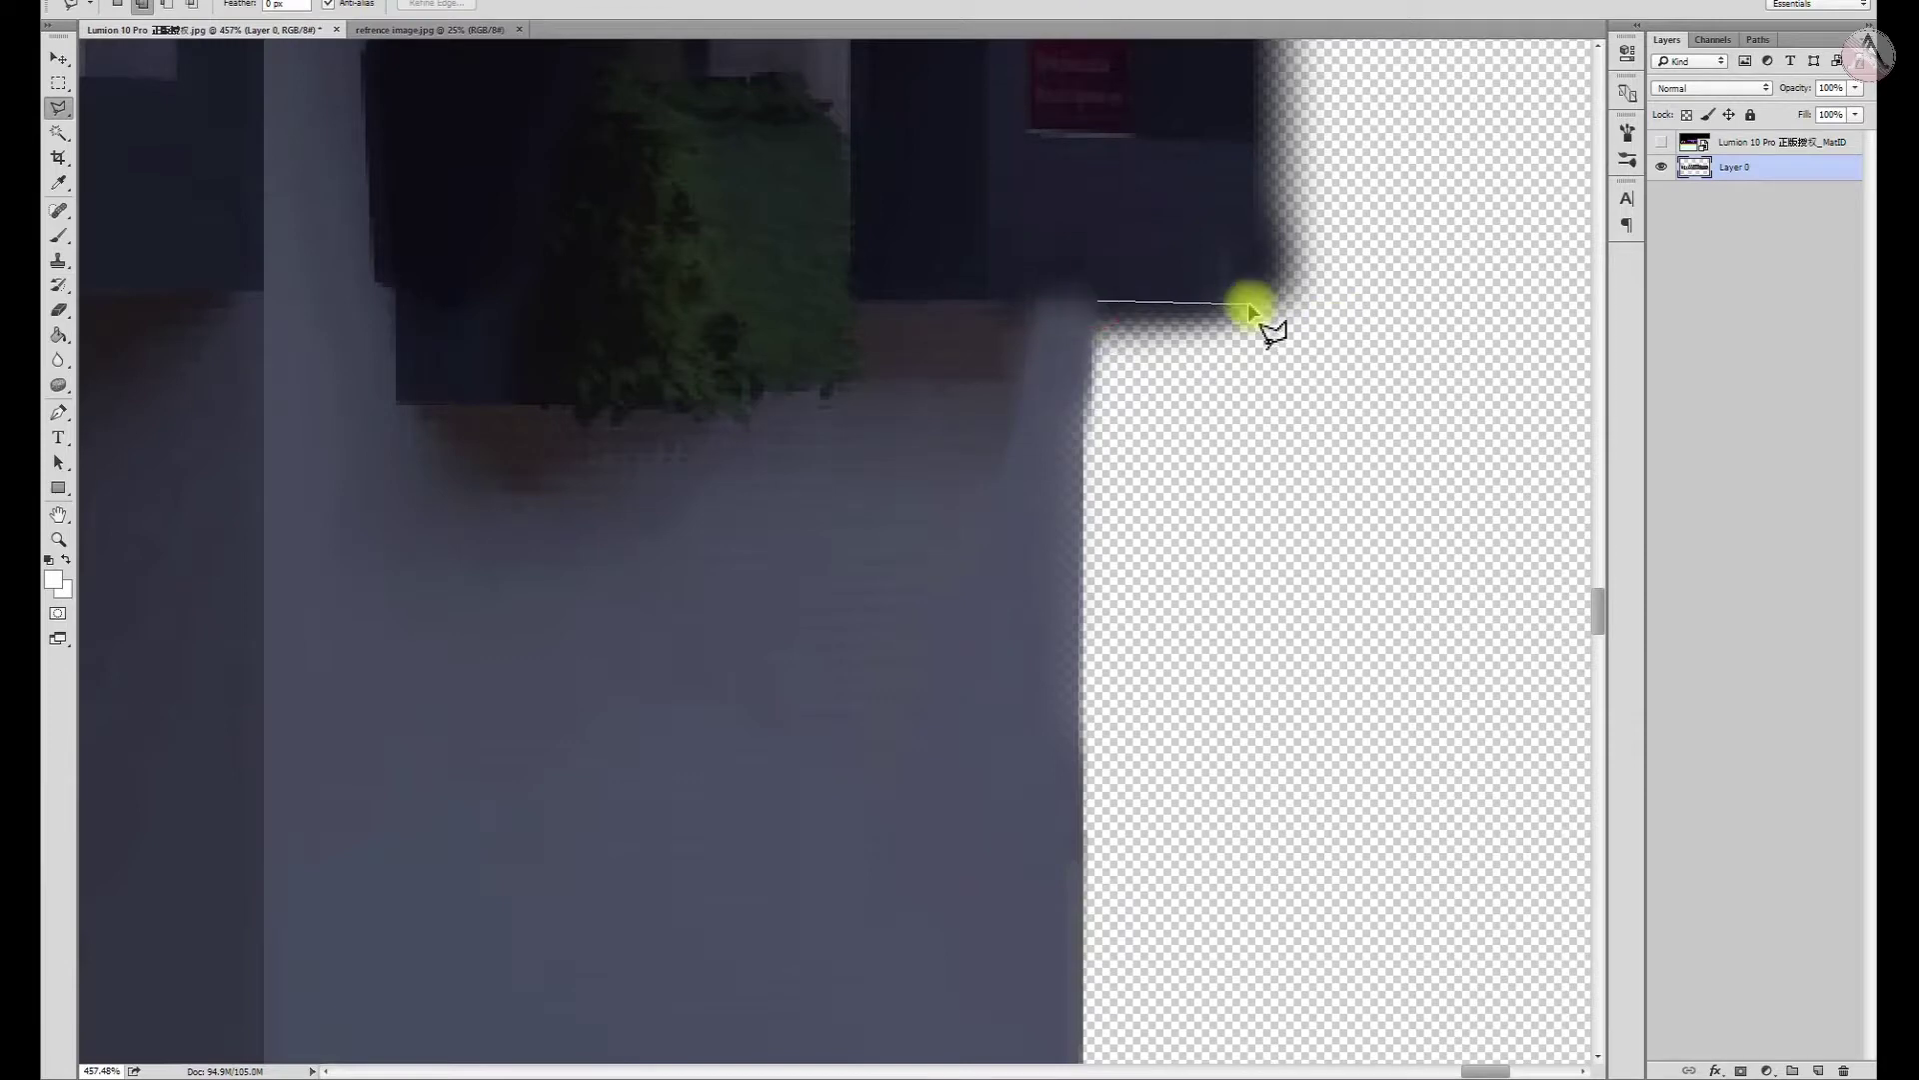
{"action": "left_click_drag", "start_coordinate": [1237, 222], "coordinate": [1097, 672]}
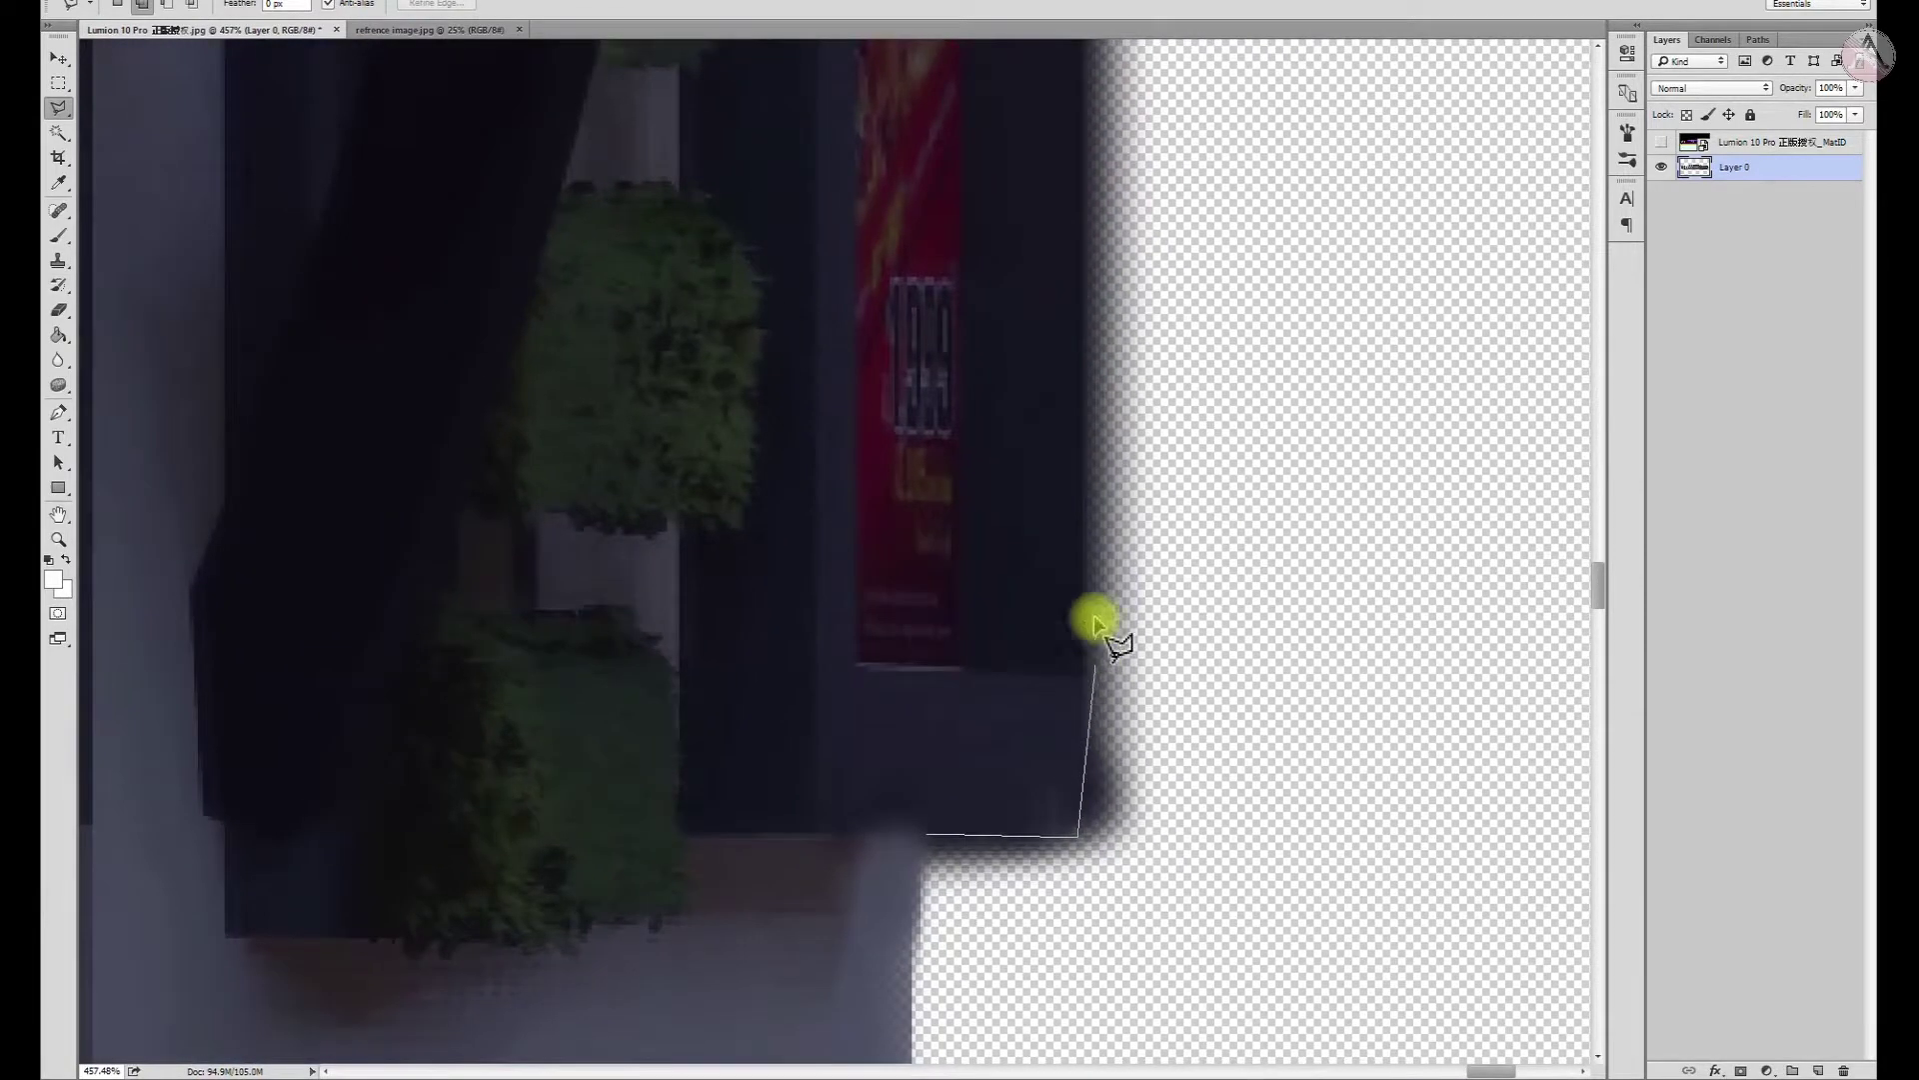
{"action": "left_click", "coordinate": [1084, 837]}
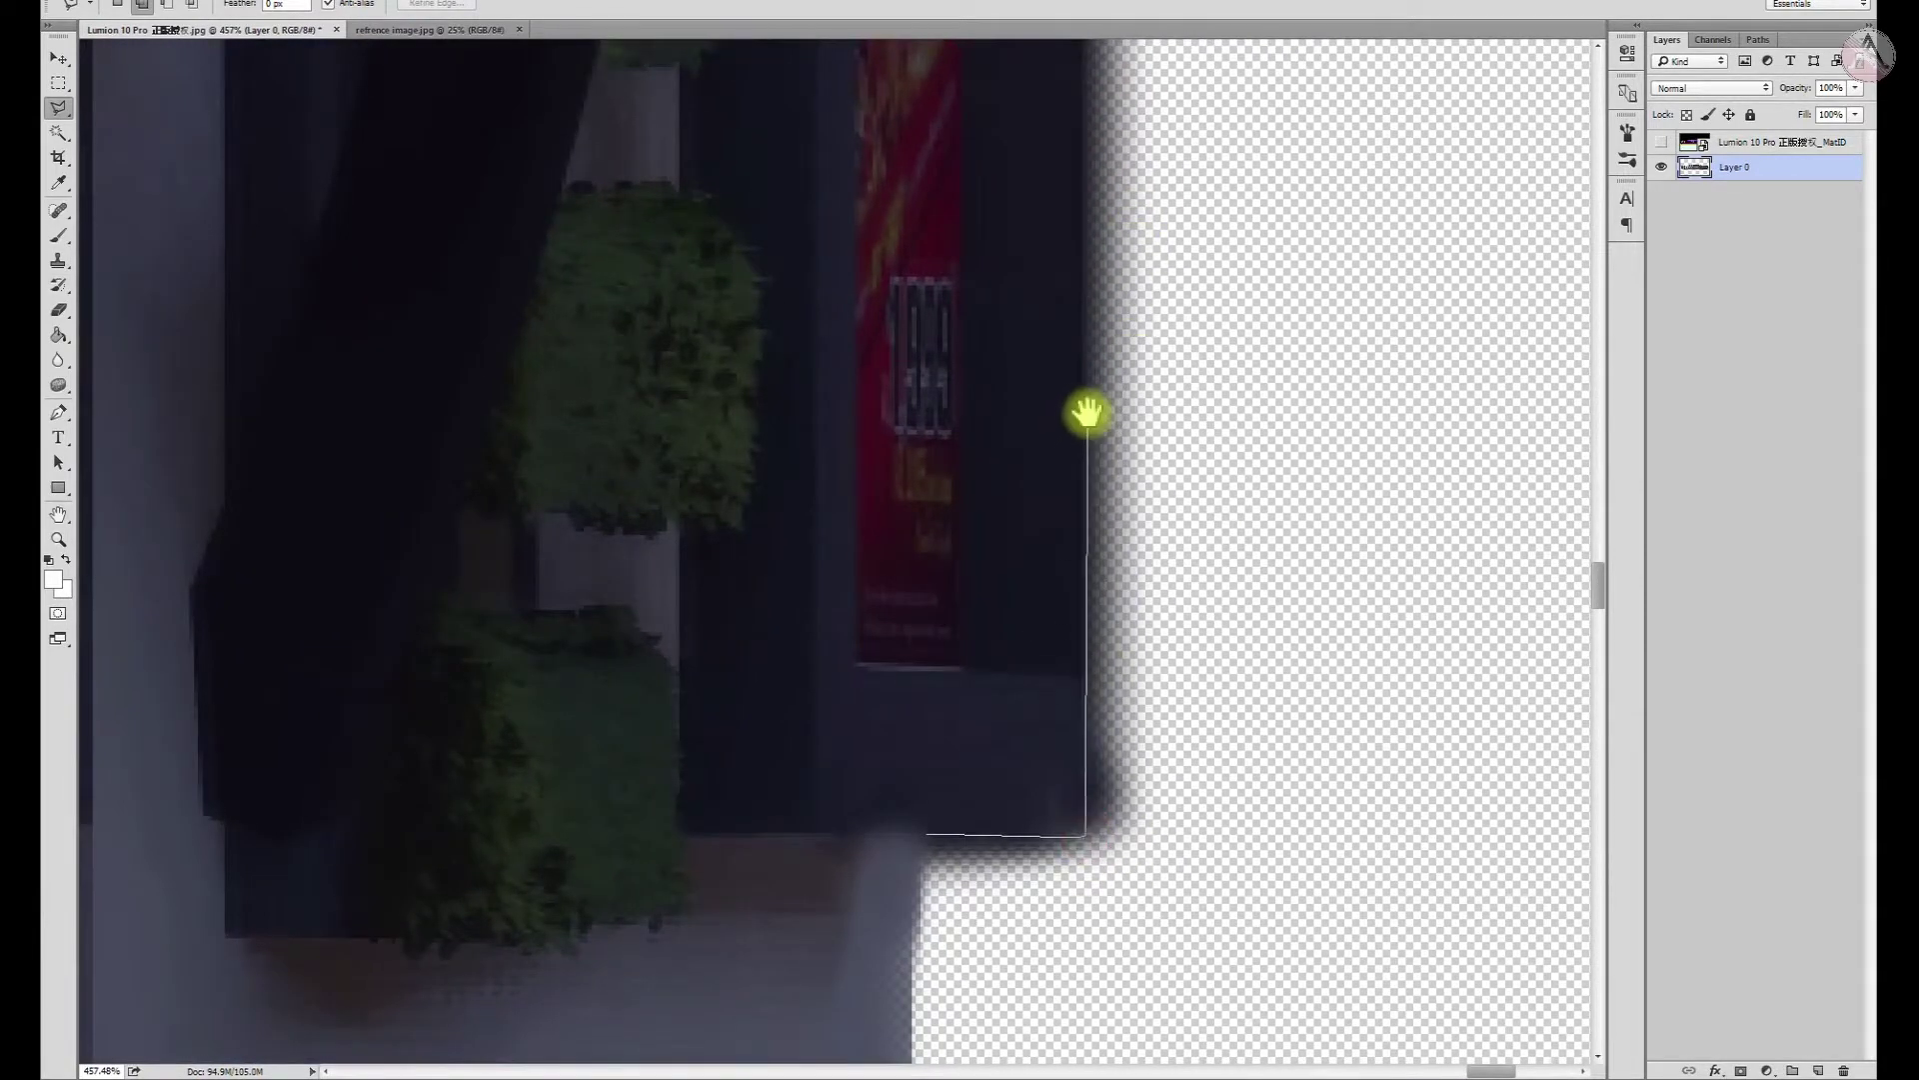
{"action": "scroll", "coordinate": [1089, 412], "scroll_direction": "up", "scroll_amount": 3}
{"action": "scroll", "coordinate": [1037, 437], "scroll_direction": "up", "scroll_amount": 3}
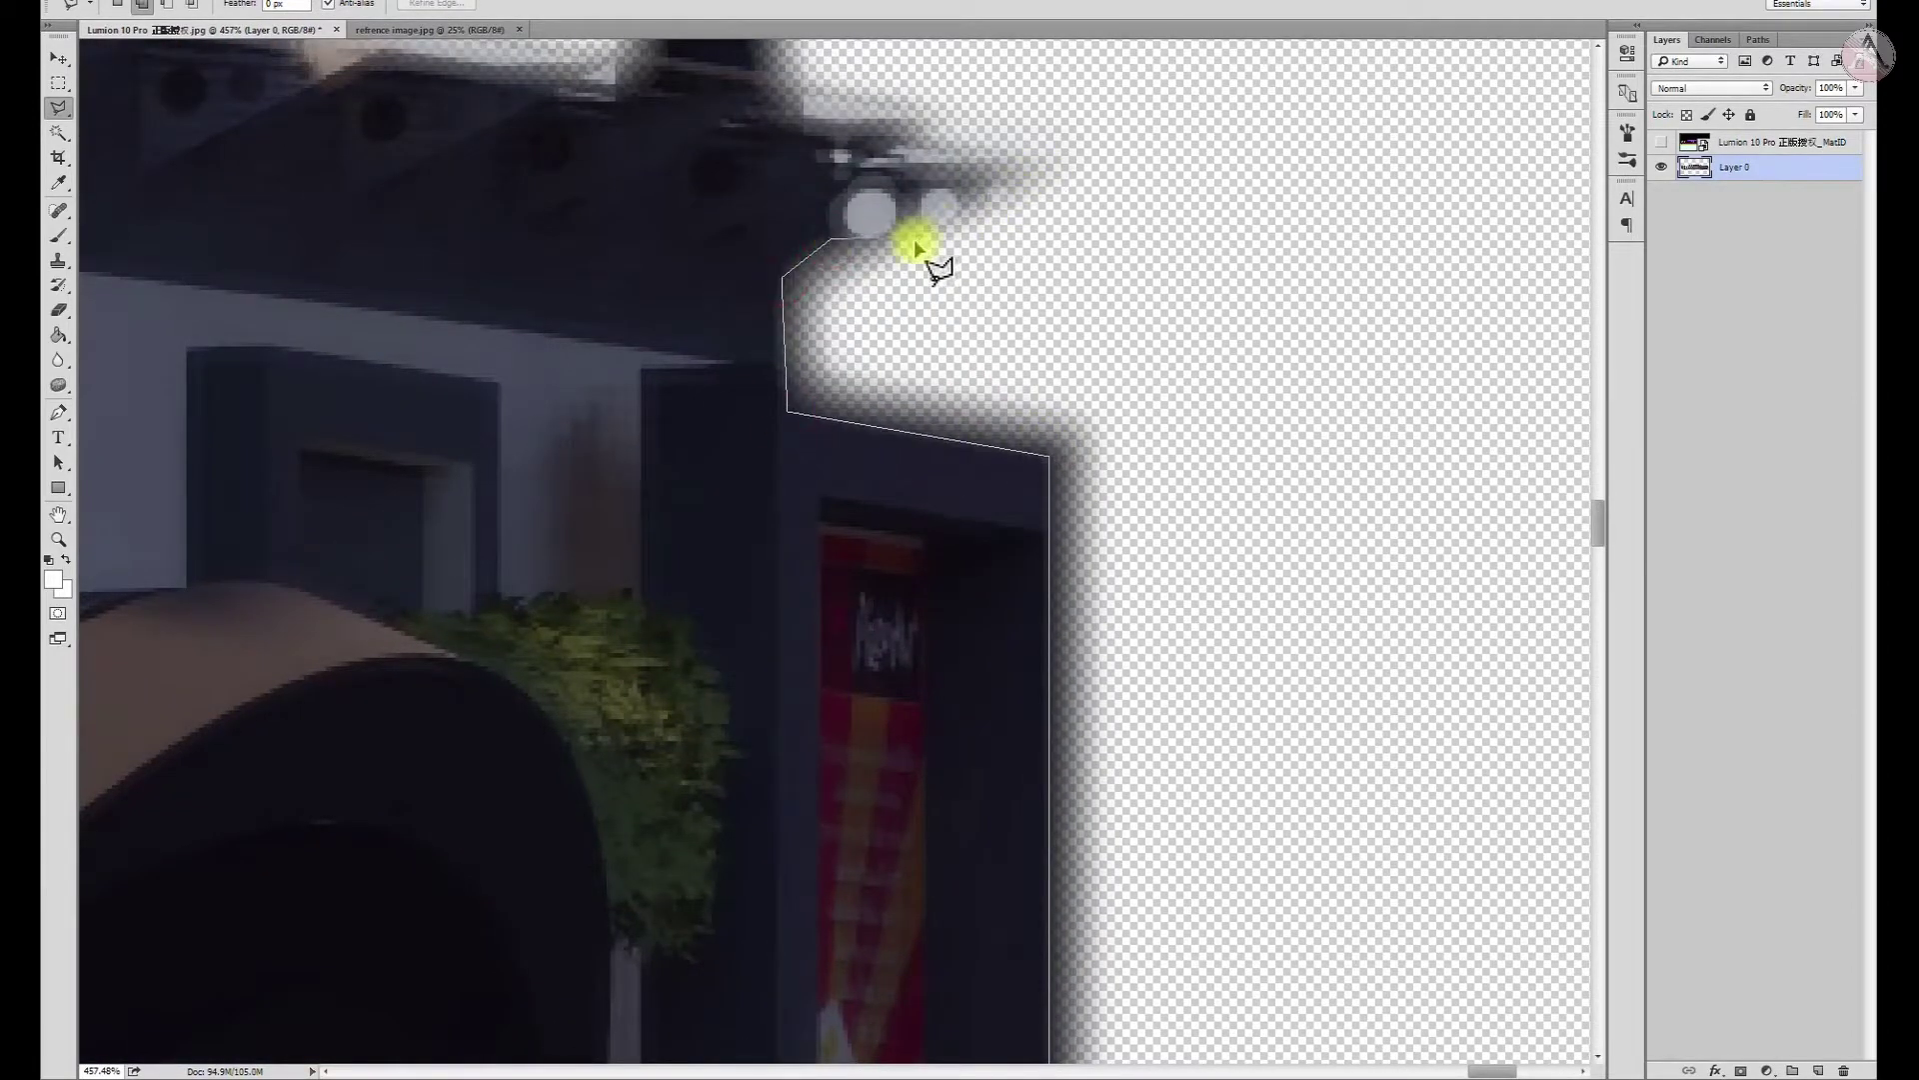
{"action": "scroll", "coordinate": [1066, 321], "scroll_direction": "down", "scroll_amount": 5}
{"action": "scroll", "coordinate": [1186, 843], "scroll_direction": "down", "scroll_amount": 3}
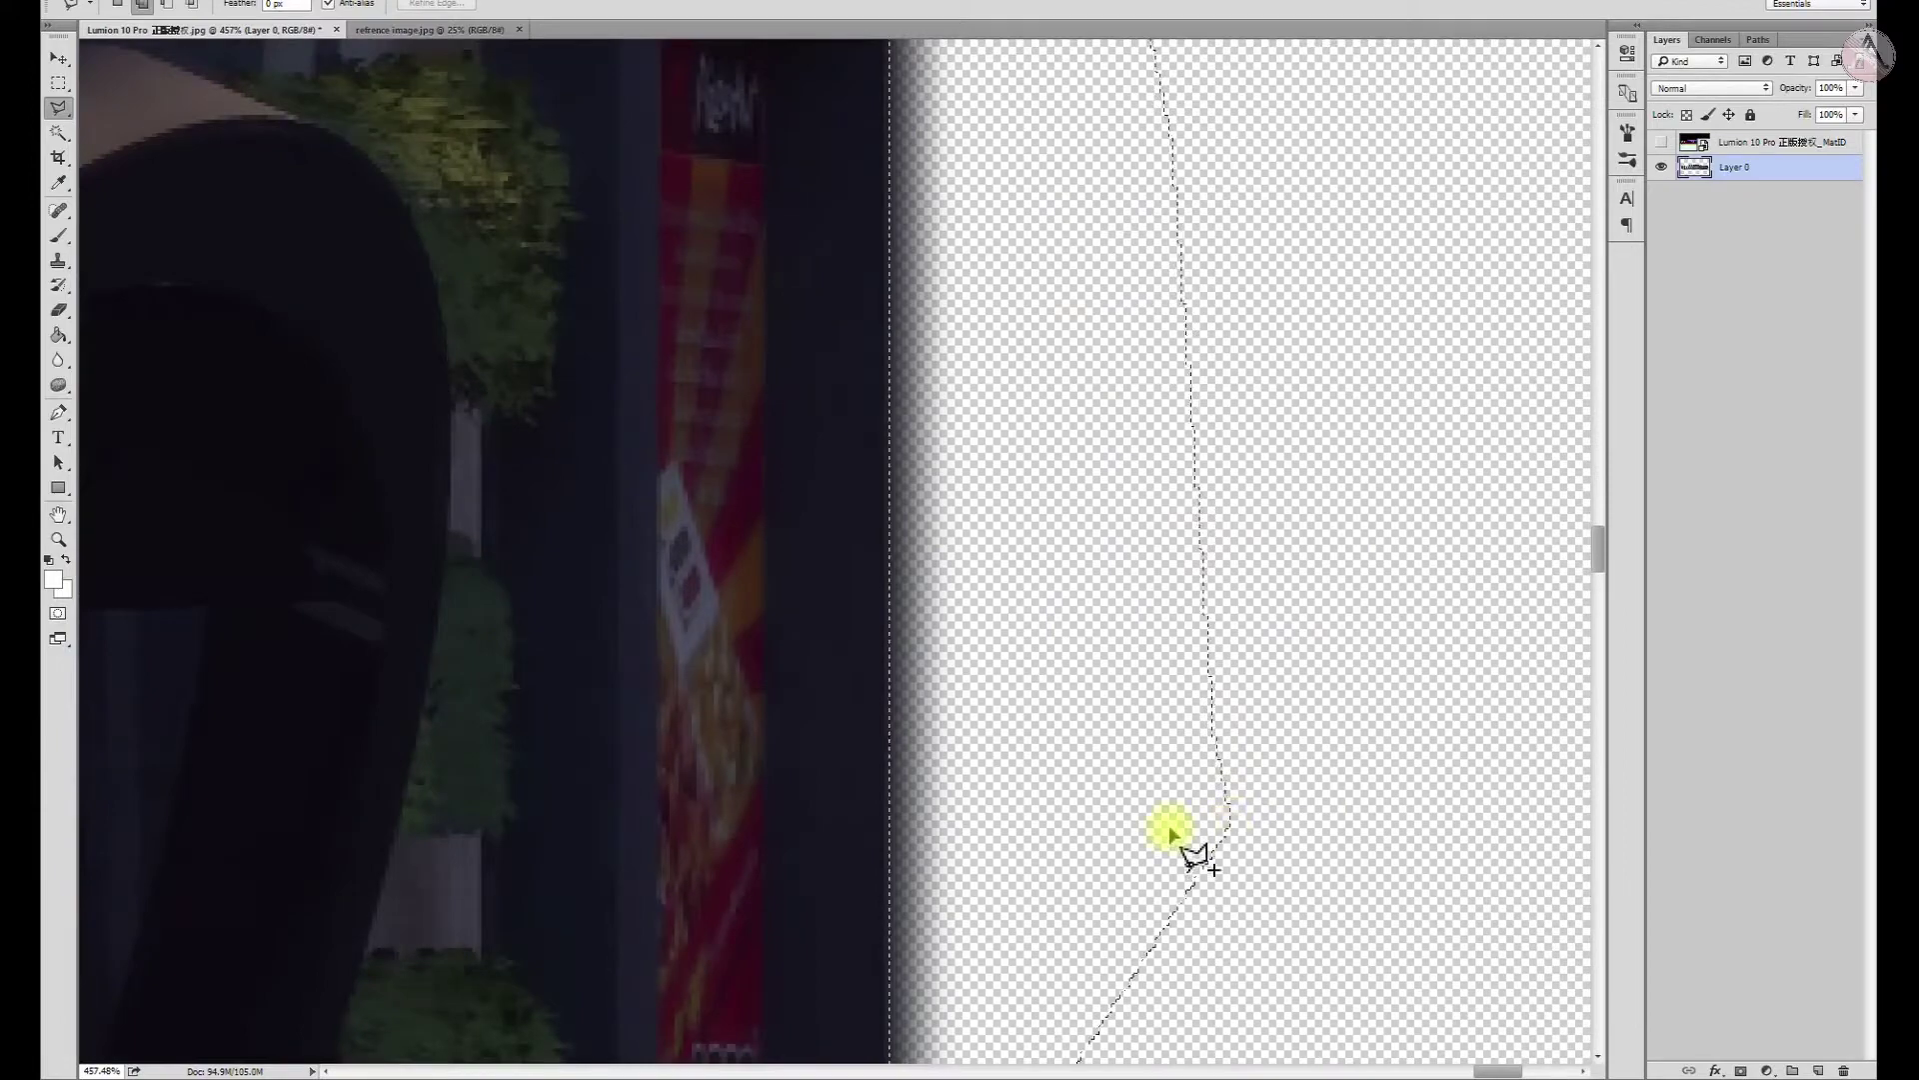
{"action": "scroll", "coordinate": [1076, 613], "scroll_direction": "down", "scroll_amount": 3}
{"action": "scroll", "coordinate": [1100, 709], "scroll_direction": "up", "scroll_amount": 3}
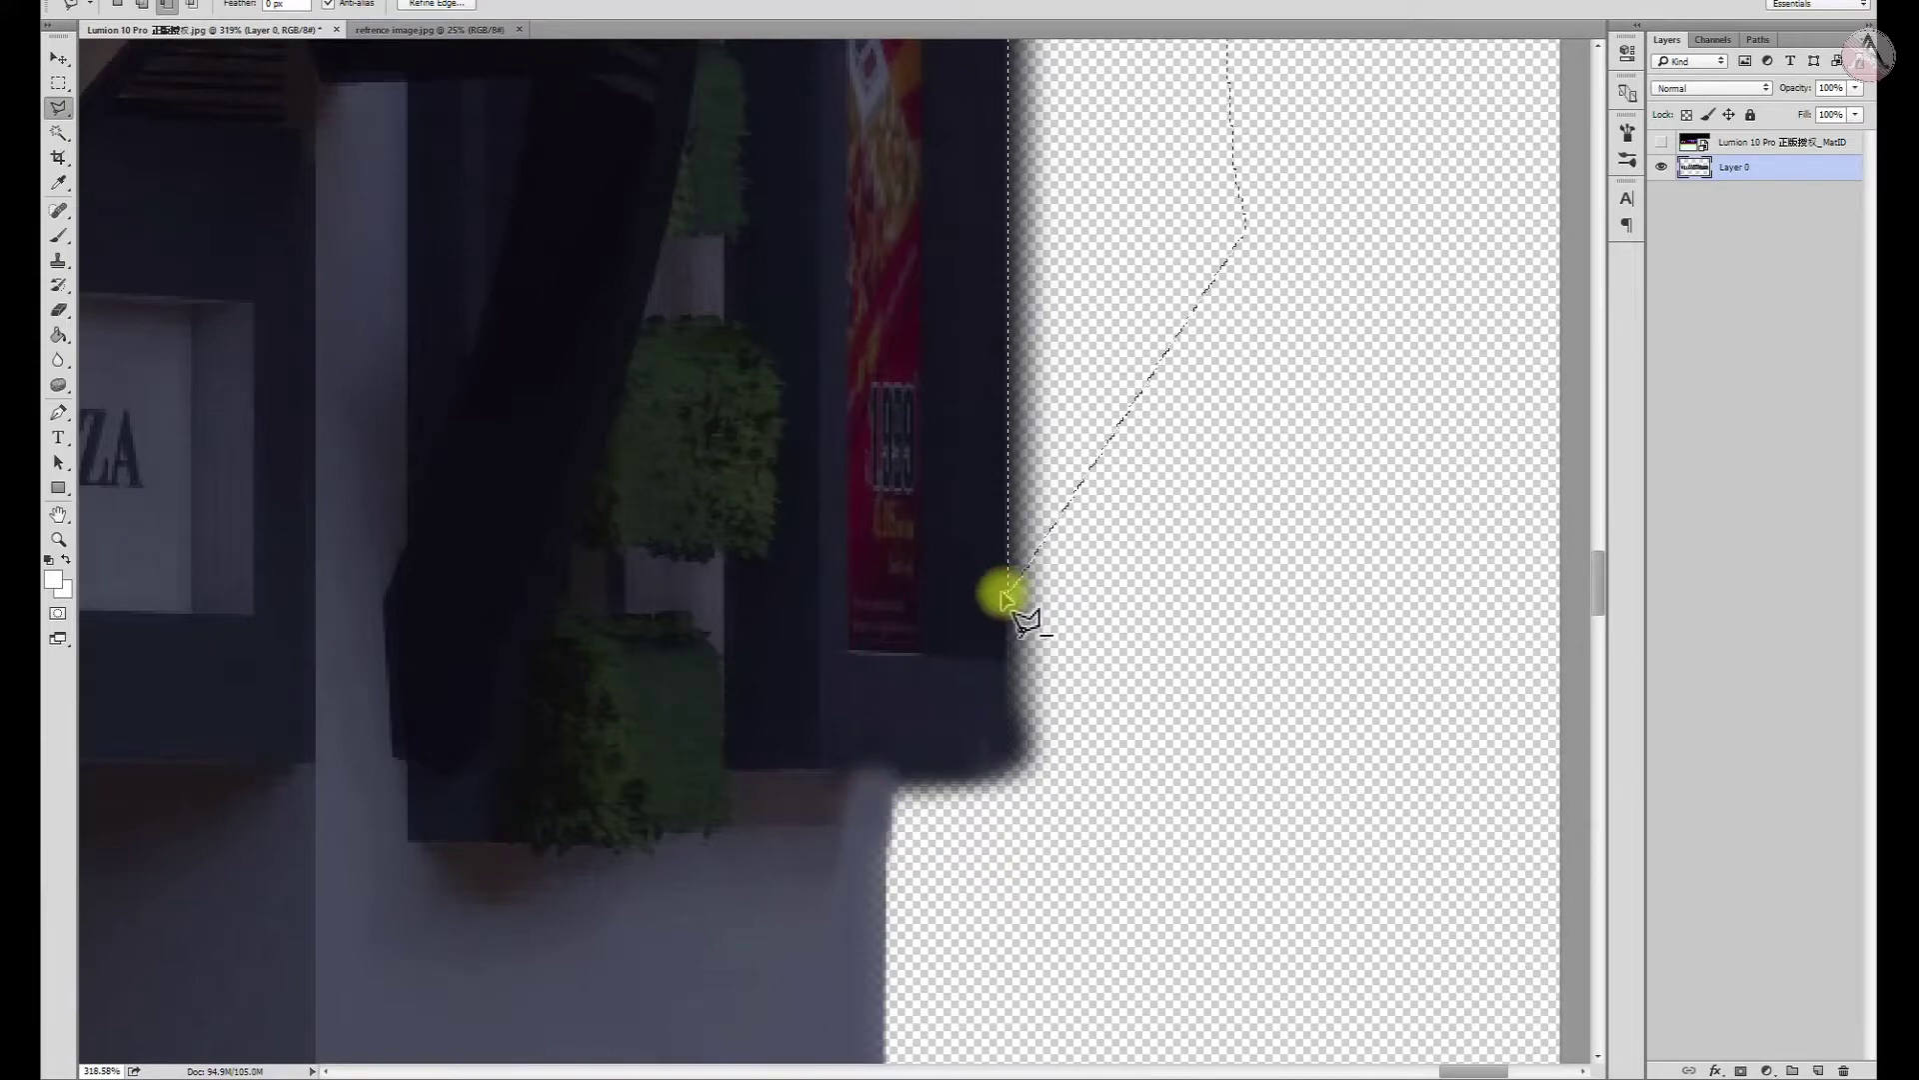
{"action": "left_click", "coordinate": [1006, 595]}
Marquee-select the rectangular leftover area below the building's corner
{"action": "key", "text": "m"}
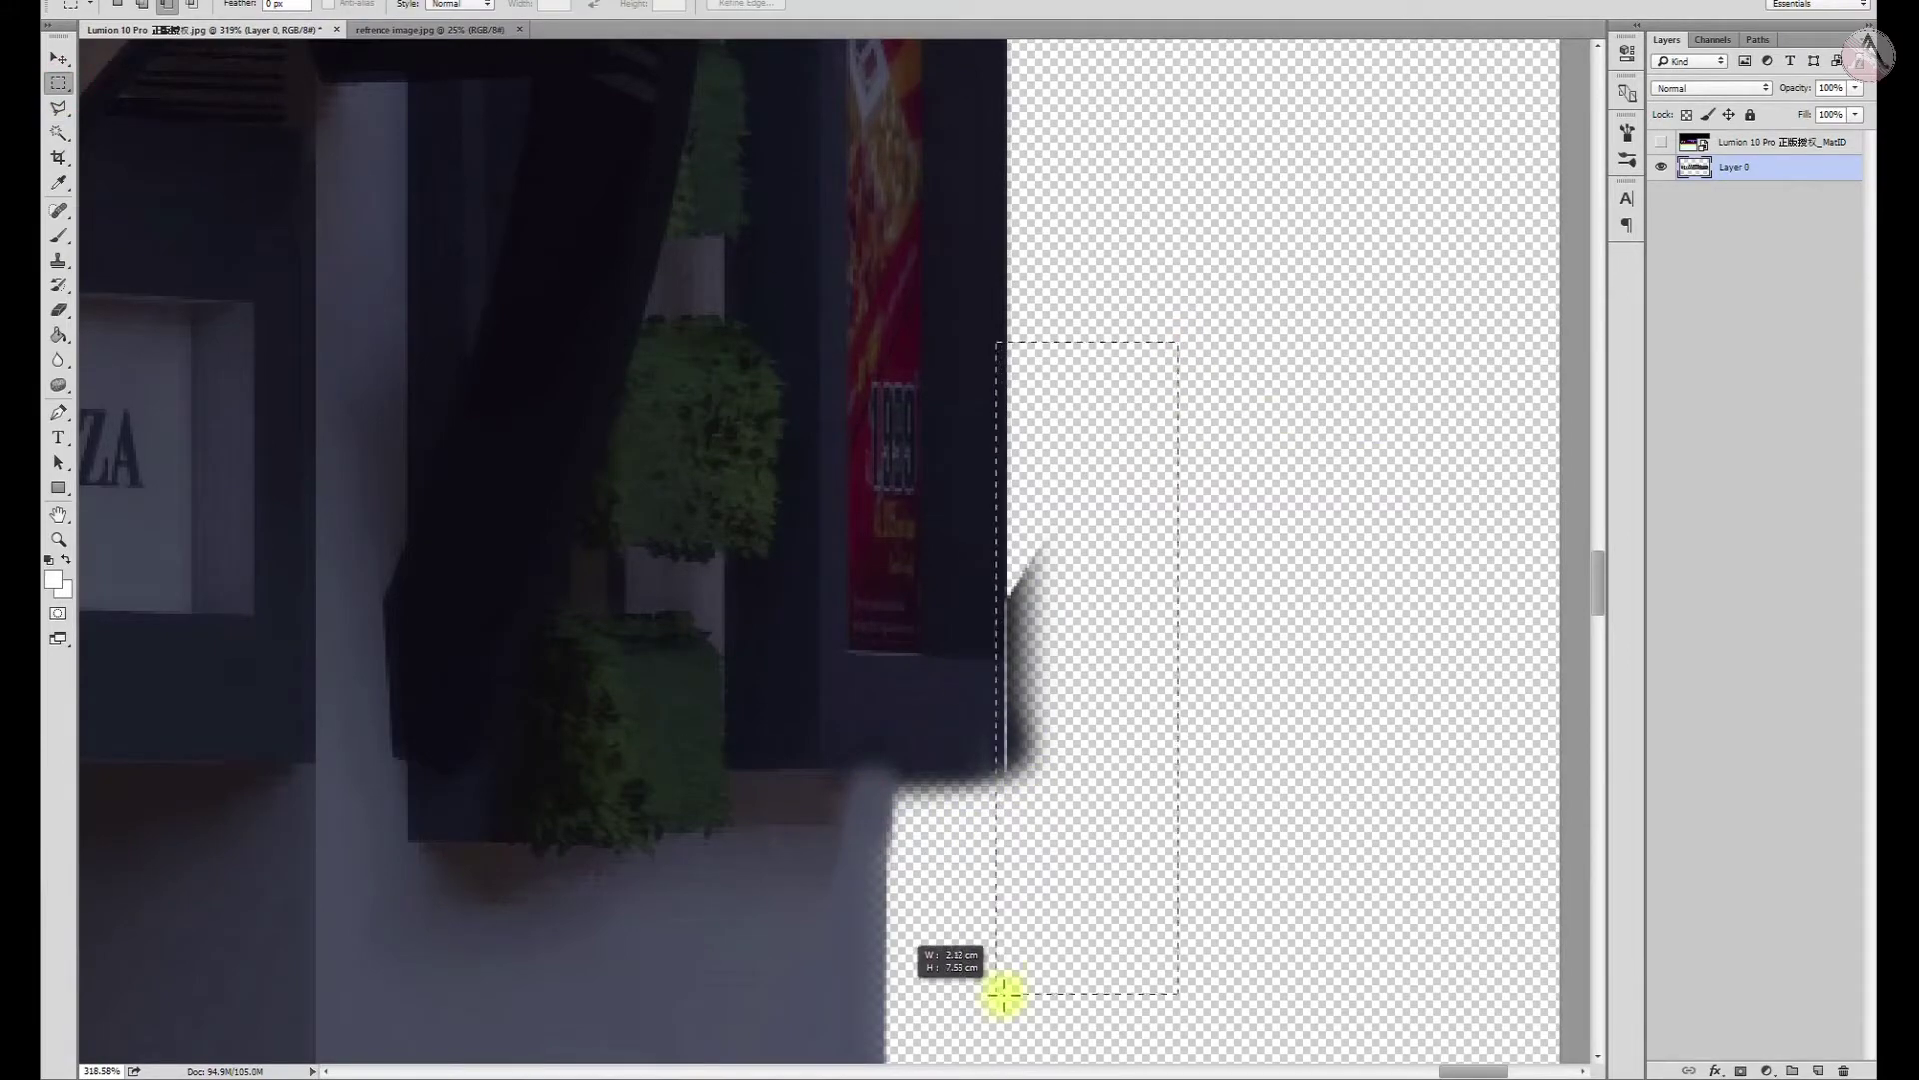
{"action": "scroll", "coordinate": [1010, 1003], "scroll_direction": "up", "scroll_amount": 2}
{"action": "left_click_drag", "start_coordinate": [1165, 880], "coordinate": [833, 712]}
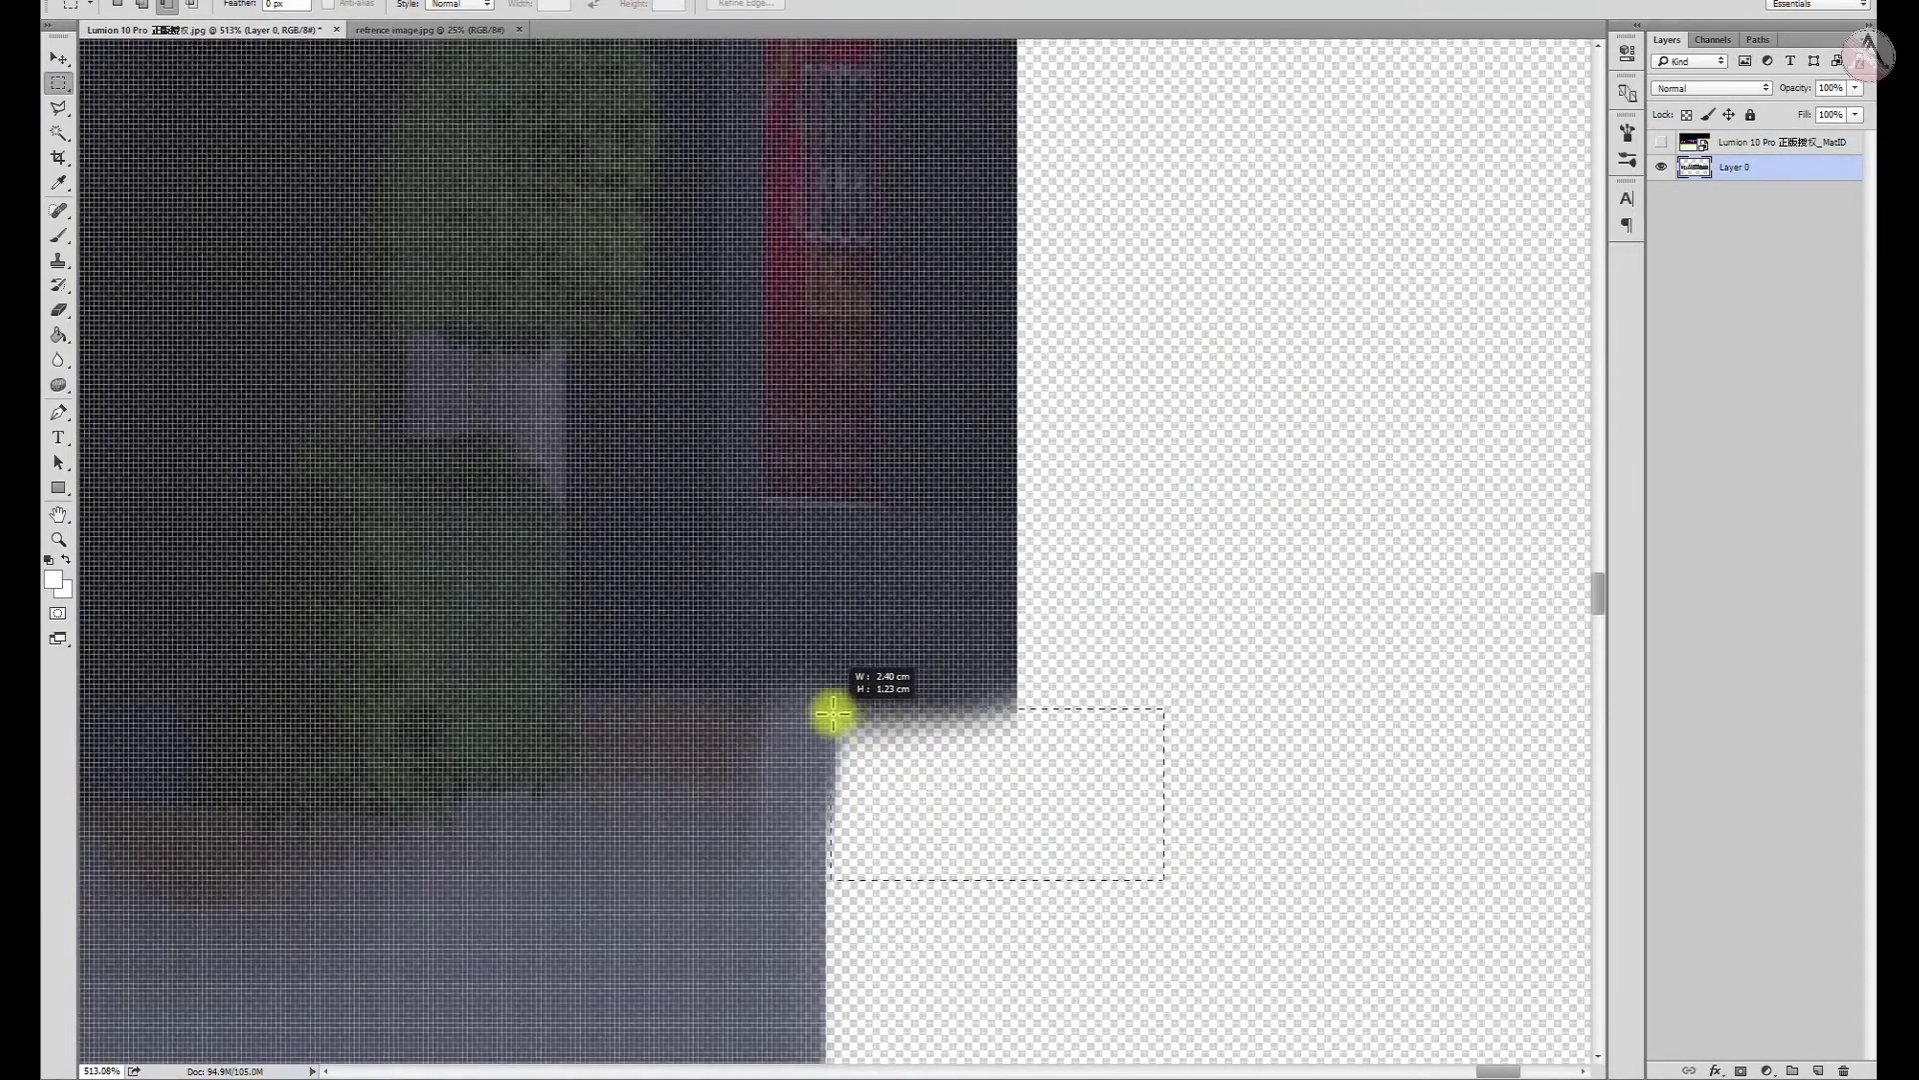
{"action": "scroll", "coordinate": [1242, 759], "scroll_direction": "down", "scroll_amount": 3}
{"action": "scroll", "coordinate": [1268, 758], "scroll_direction": "down", "scroll_amount": 3}
{"action": "scroll", "coordinate": [1226, 673], "scroll_direction": "down", "scroll_amount": 3}
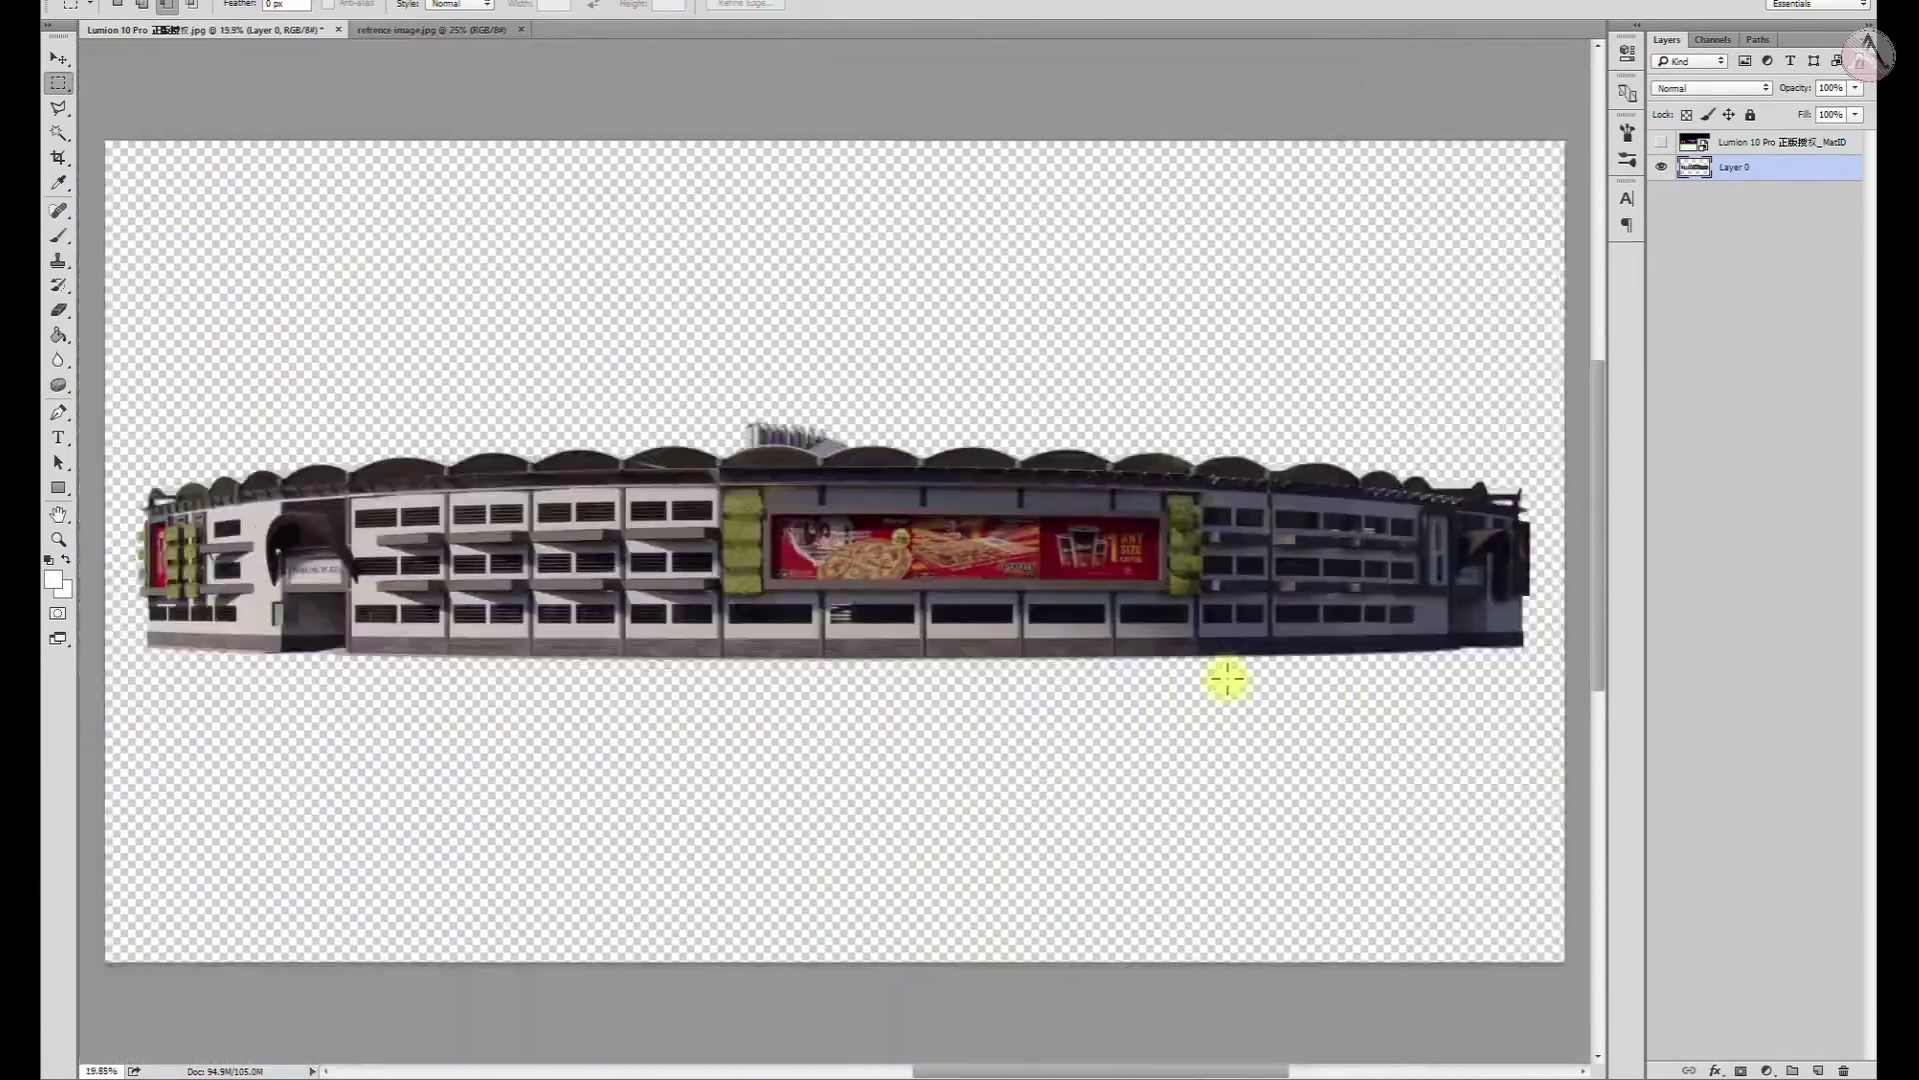
{"action": "scroll", "coordinate": [1226, 673], "scroll_direction": "down", "scroll_amount": 2}
Drag the stadium cut-out into the reference photo and shrink it above the road
{"action": "key", "text": "v"}
{"action": "mouse_move", "coordinate": [946, 599]}
{"action": "left_mouse_down"}
{"action": "mouse_move", "coordinate": [425, 58]}
{"action": "mouse_move", "coordinate": [814, 578]}
{"action": "left_mouse_up"}
{"action": "scroll", "coordinate": [877, 634], "scroll_direction": "down", "scroll_amount": 2}
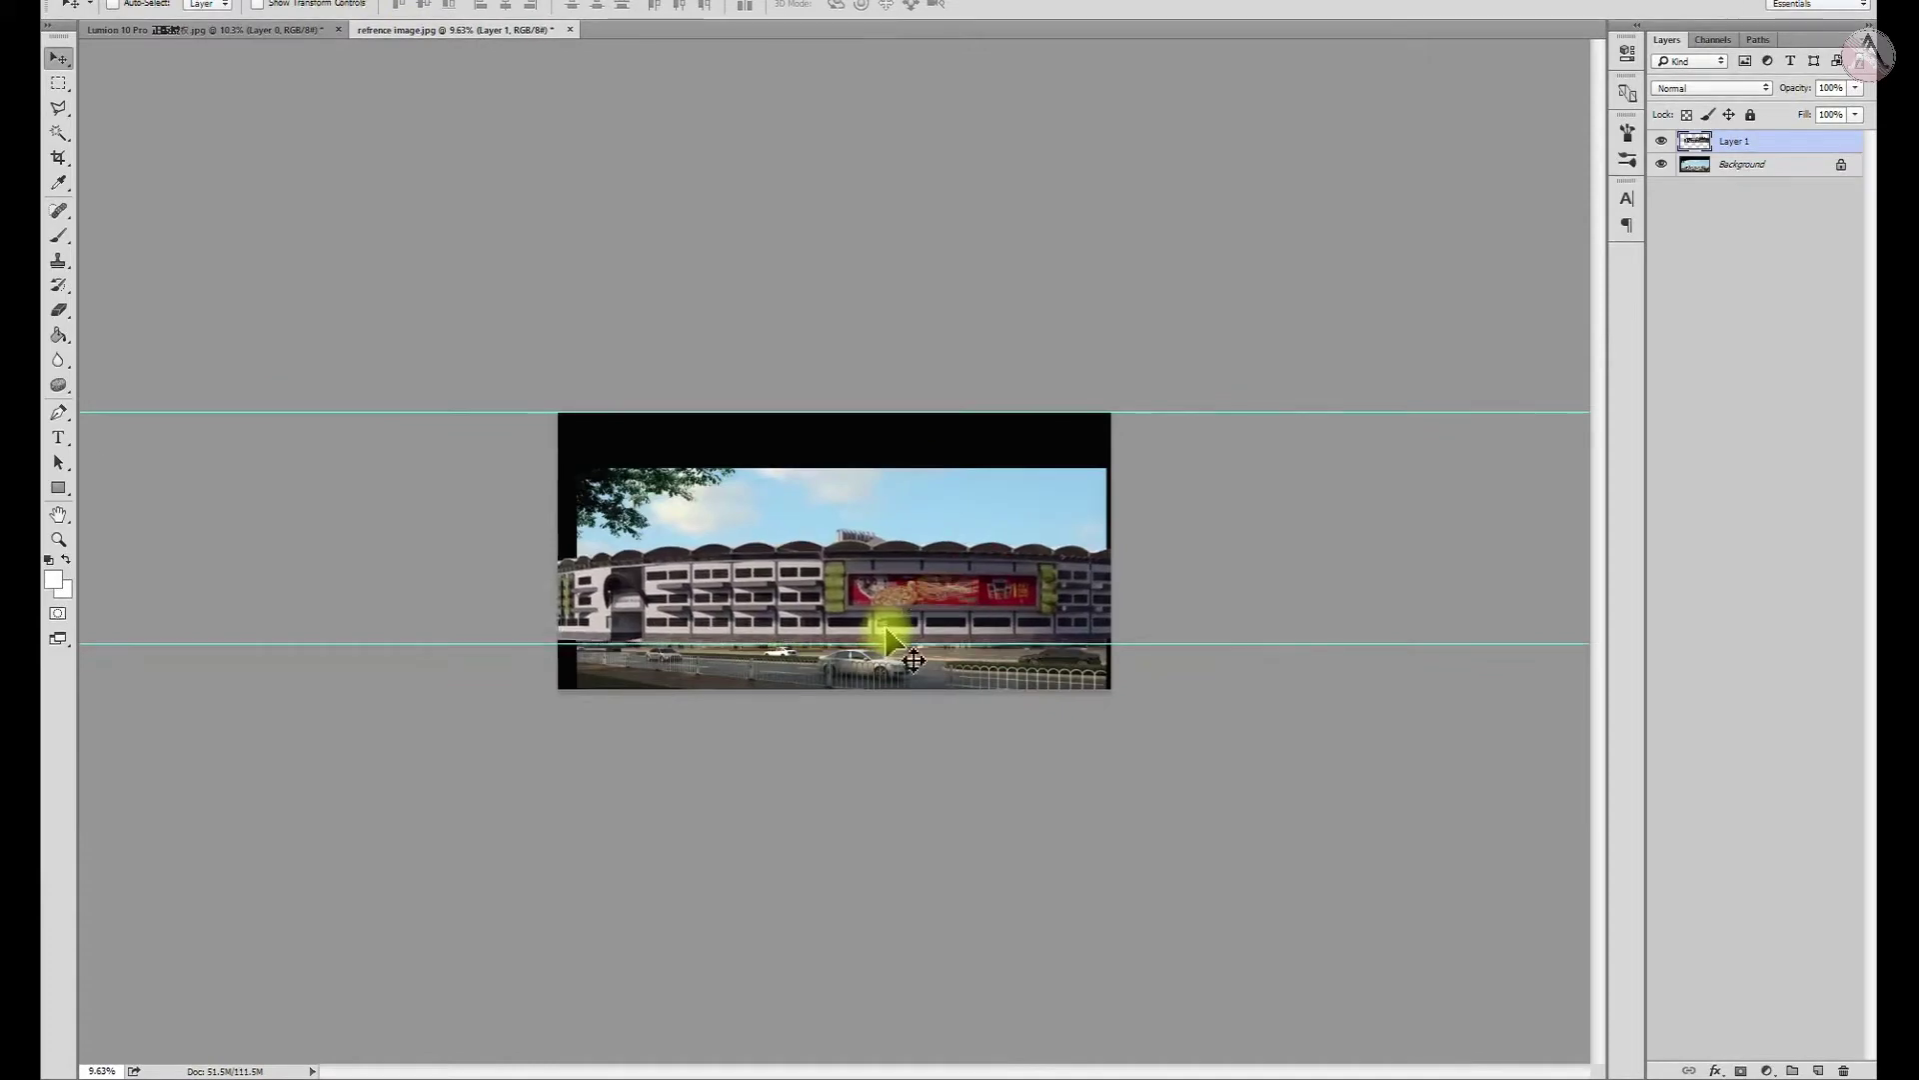
{"action": "key", "text": "ctrl+t"}
{"action": "scroll", "coordinate": [1030, 529], "scroll_direction": "up", "scroll_amount": 1}
{"action": "mouse_move", "coordinate": [1578, 423]}
{"action": "left_mouse_down"}
{"action": "mouse_move", "coordinate": [943, 557]}
{"action": "mouse_move", "coordinate": [977, 663]}
{"action": "left_mouse_up"}
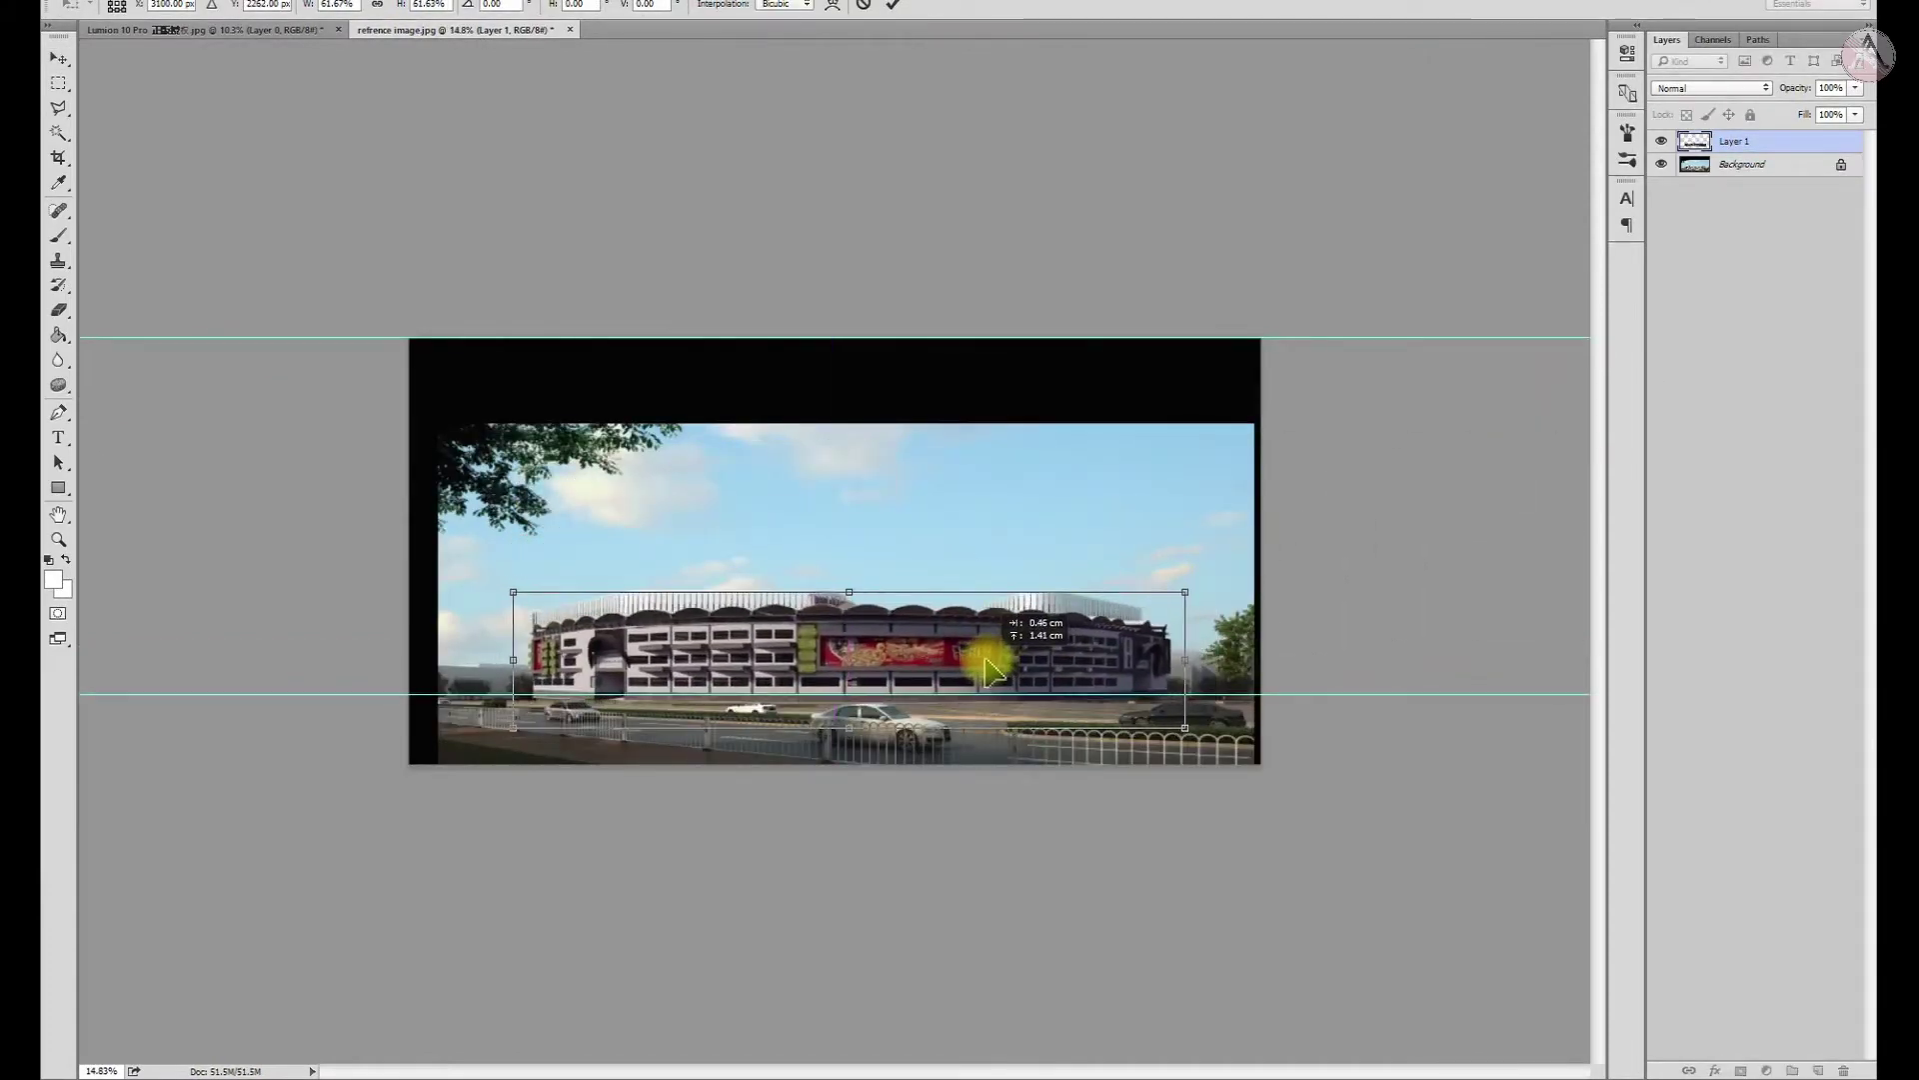
{"action": "scroll", "coordinate": [985, 651], "scroll_direction": "up", "scroll_amount": 5}
{"action": "scroll", "coordinate": [440, 707], "scroll_direction": "down", "scroll_amount": 2}
{"action": "scroll", "coordinate": [622, 685], "scroll_direction": "up", "scroll_amount": 5}
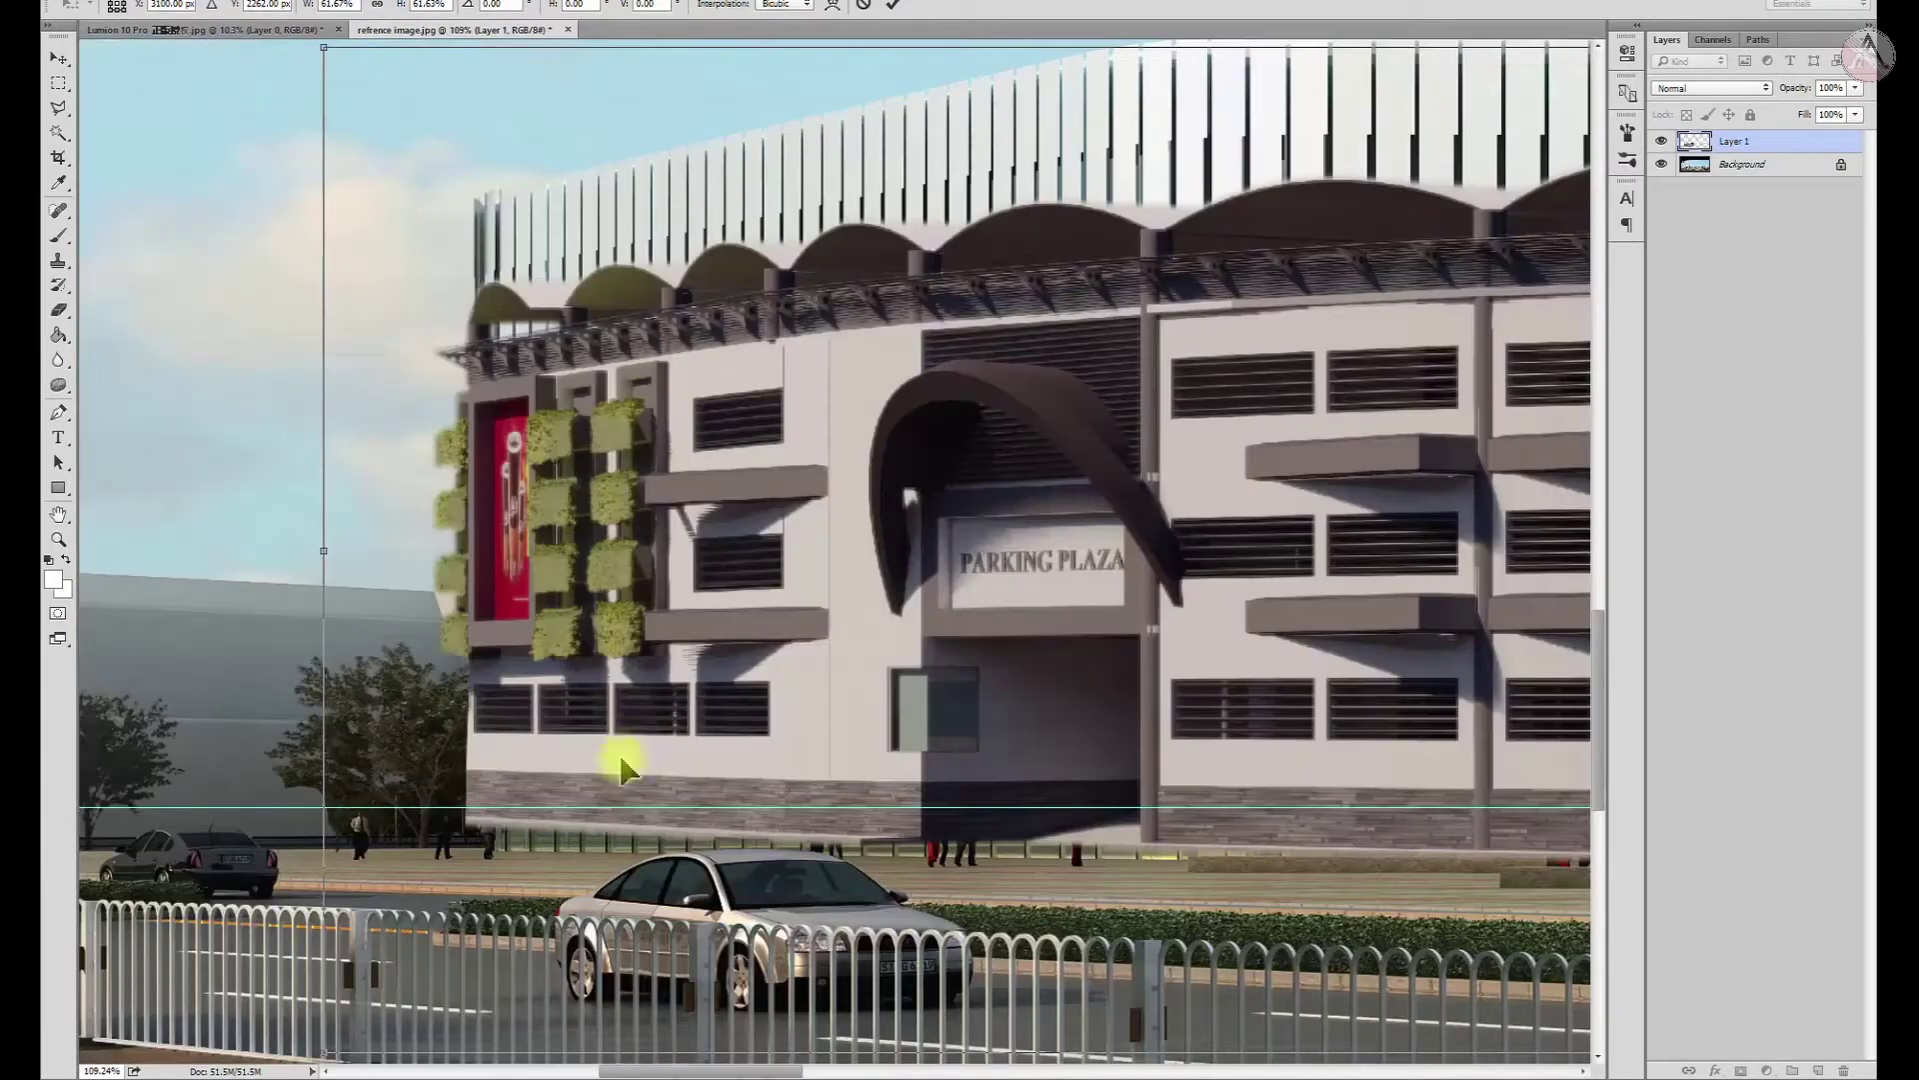
{"action": "key", "text": "Down"}
{"action": "key", "text": "Down"}
{"action": "key", "text": "Down"}
{"action": "key", "text": "Down"}
{"action": "key", "text": "Down"}
{"action": "key", "text": "Down"}
{"action": "key", "text": "Down"}
{"action": "key", "text": "Down"}
{"action": "key", "text": "Down"}
{"action": "key", "text": "Down"}
{"action": "key", "text": "Down"}
{"action": "key", "text": "Down"}
{"action": "key", "text": "Down"}
{"action": "key", "text": "Down"}
{"action": "key", "text": "Down"}
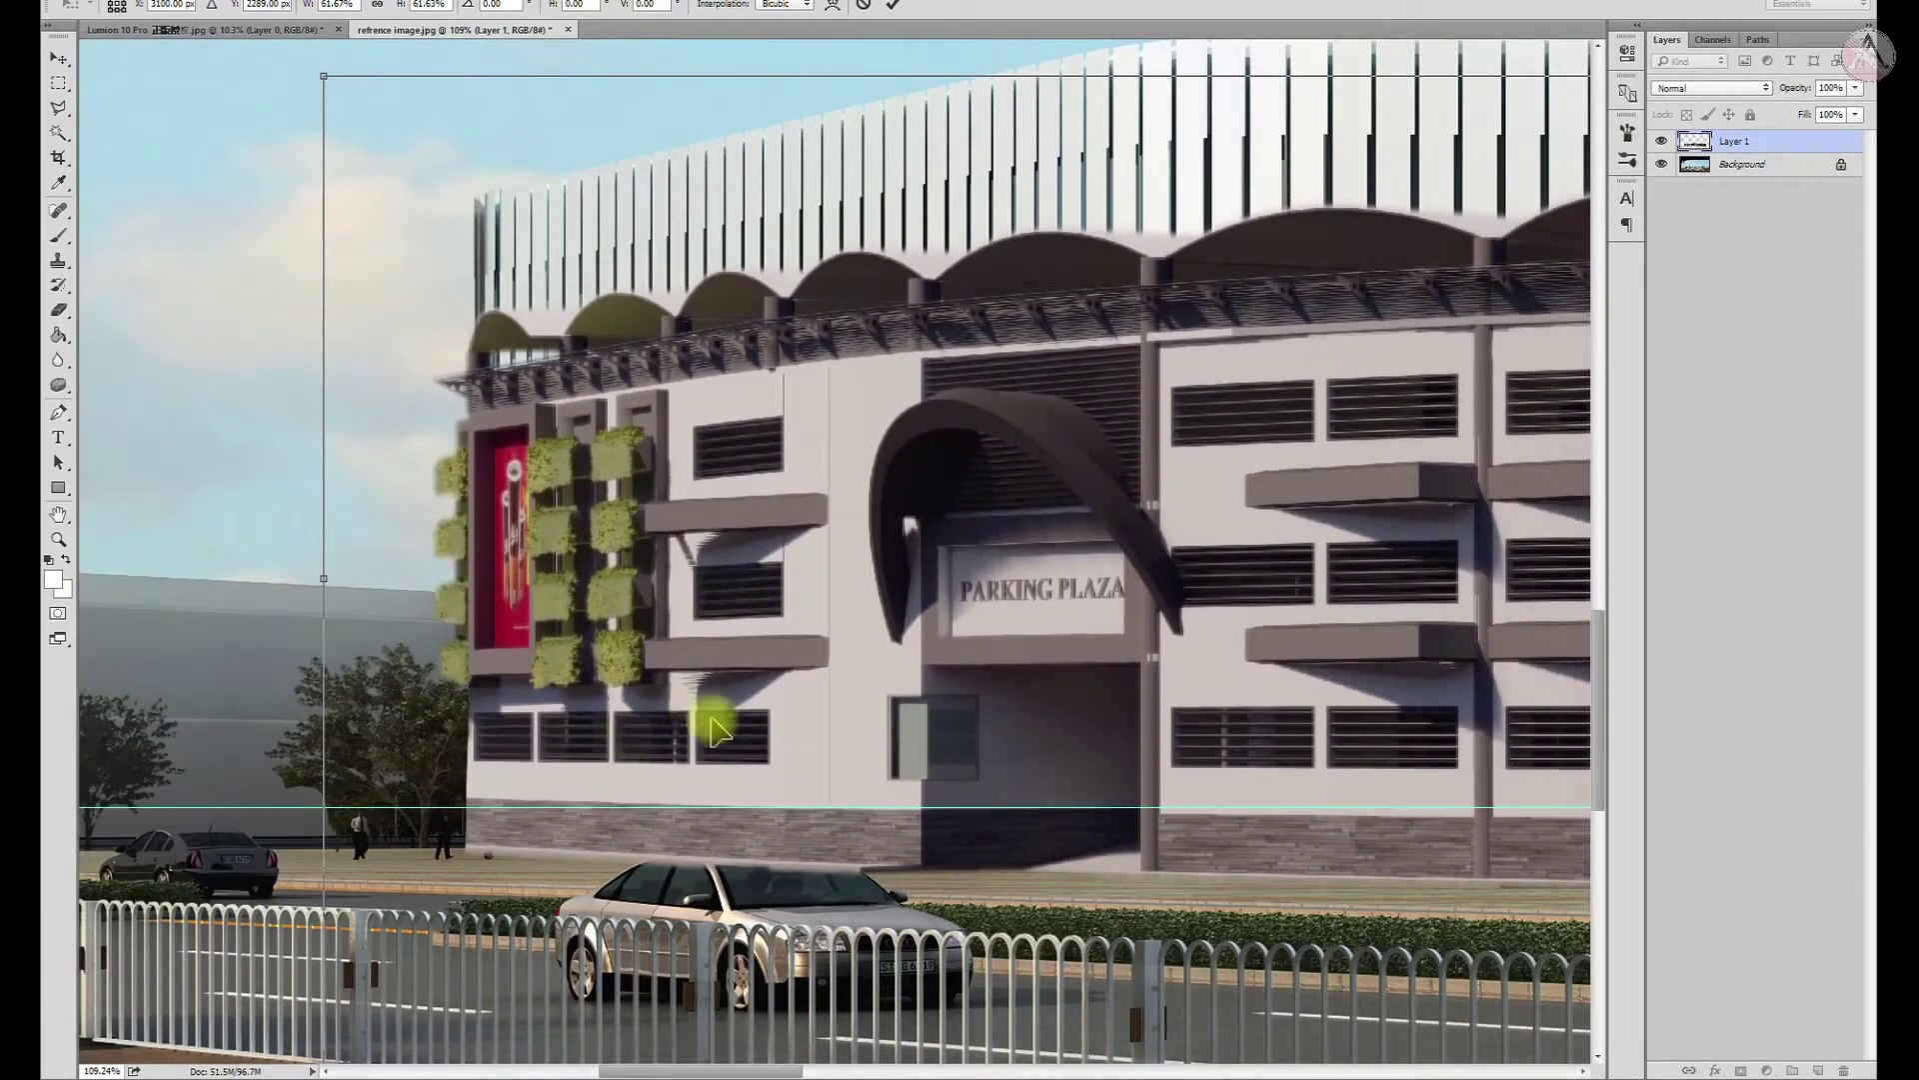
Fine-tune the stadium's size from its corners and commit the transform
{"action": "scroll", "coordinate": [673, 707], "scroll_direction": "down", "scroll_amount": 5}
{"action": "scroll", "coordinate": [1317, 739], "scroll_direction": "up", "scroll_amount": 4}
{"action": "left_click_drag", "start_coordinate": [1345, 343], "coordinate": [1470, 317]}
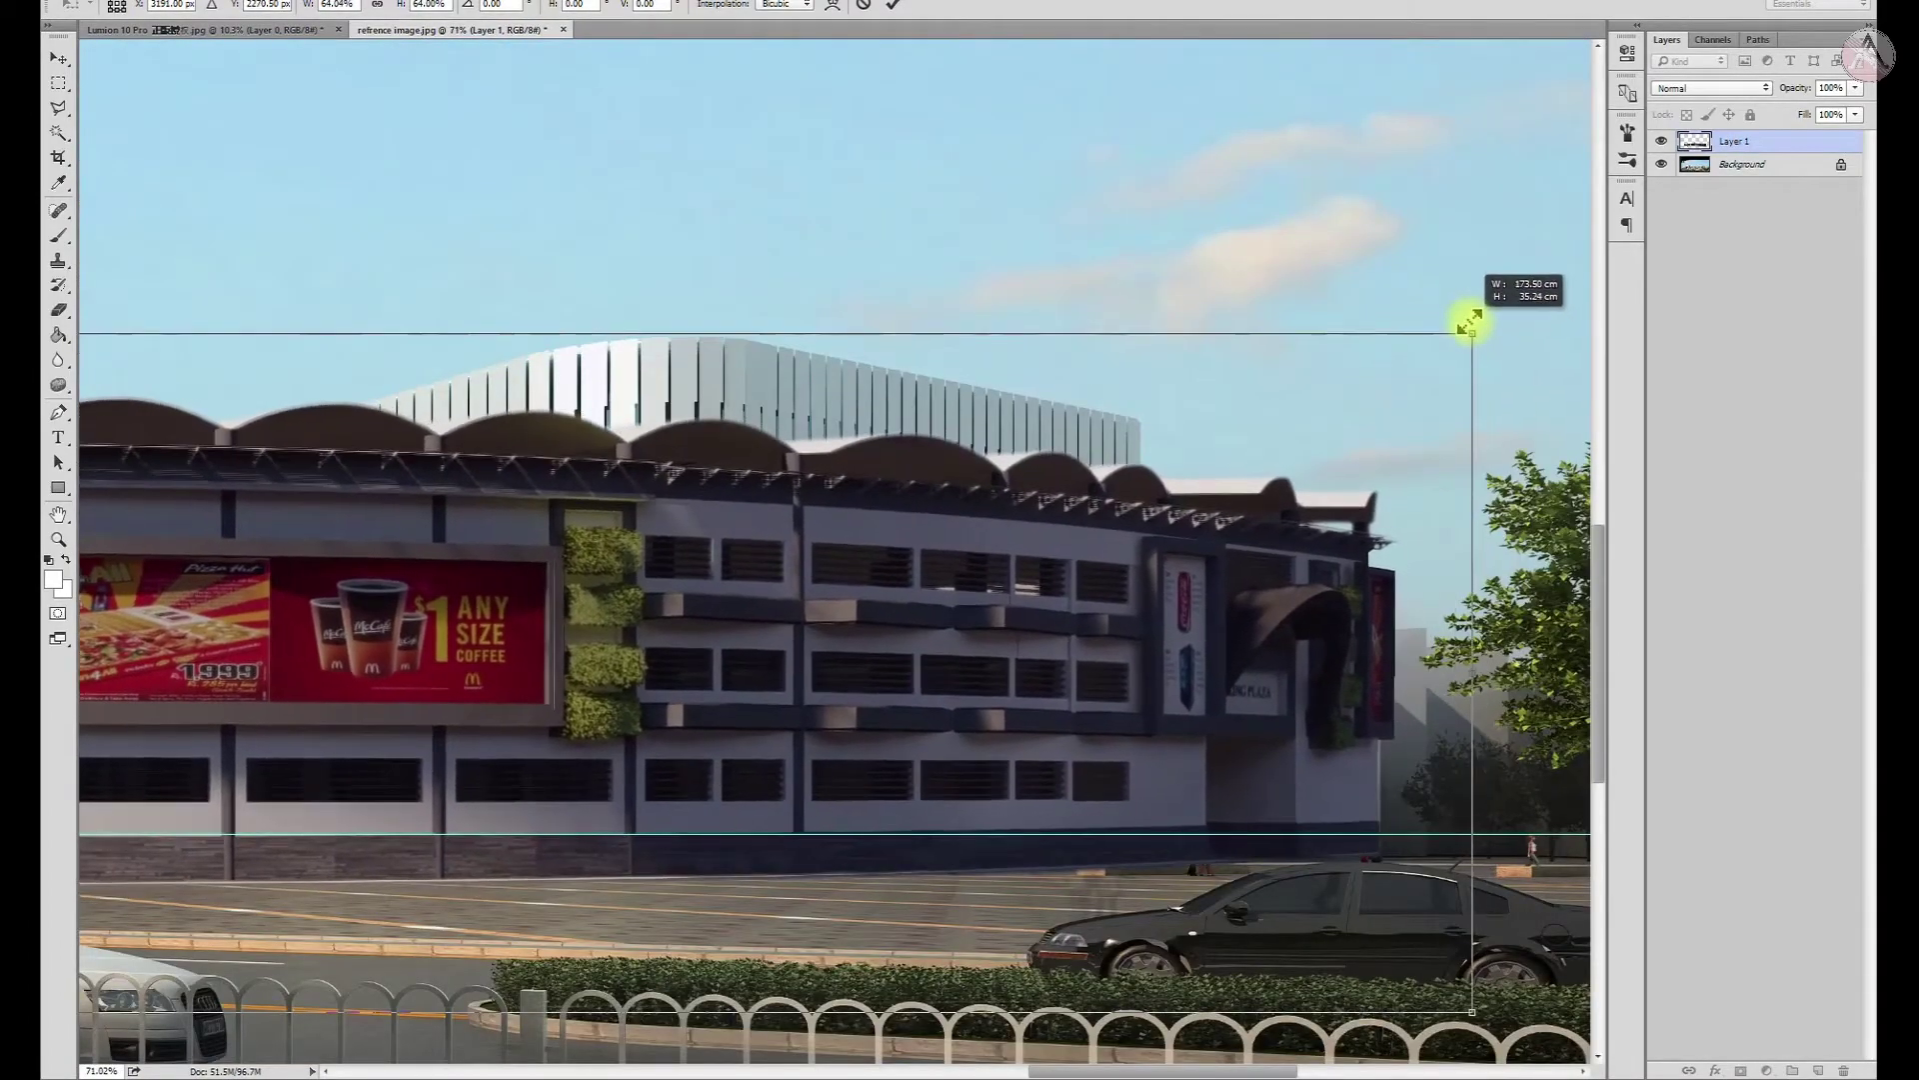
{"action": "scroll", "coordinate": [1273, 570], "scroll_direction": "down", "scroll_amount": 3}
{"action": "scroll", "coordinate": [370, 668], "scroll_direction": "up", "scroll_amount": 1}
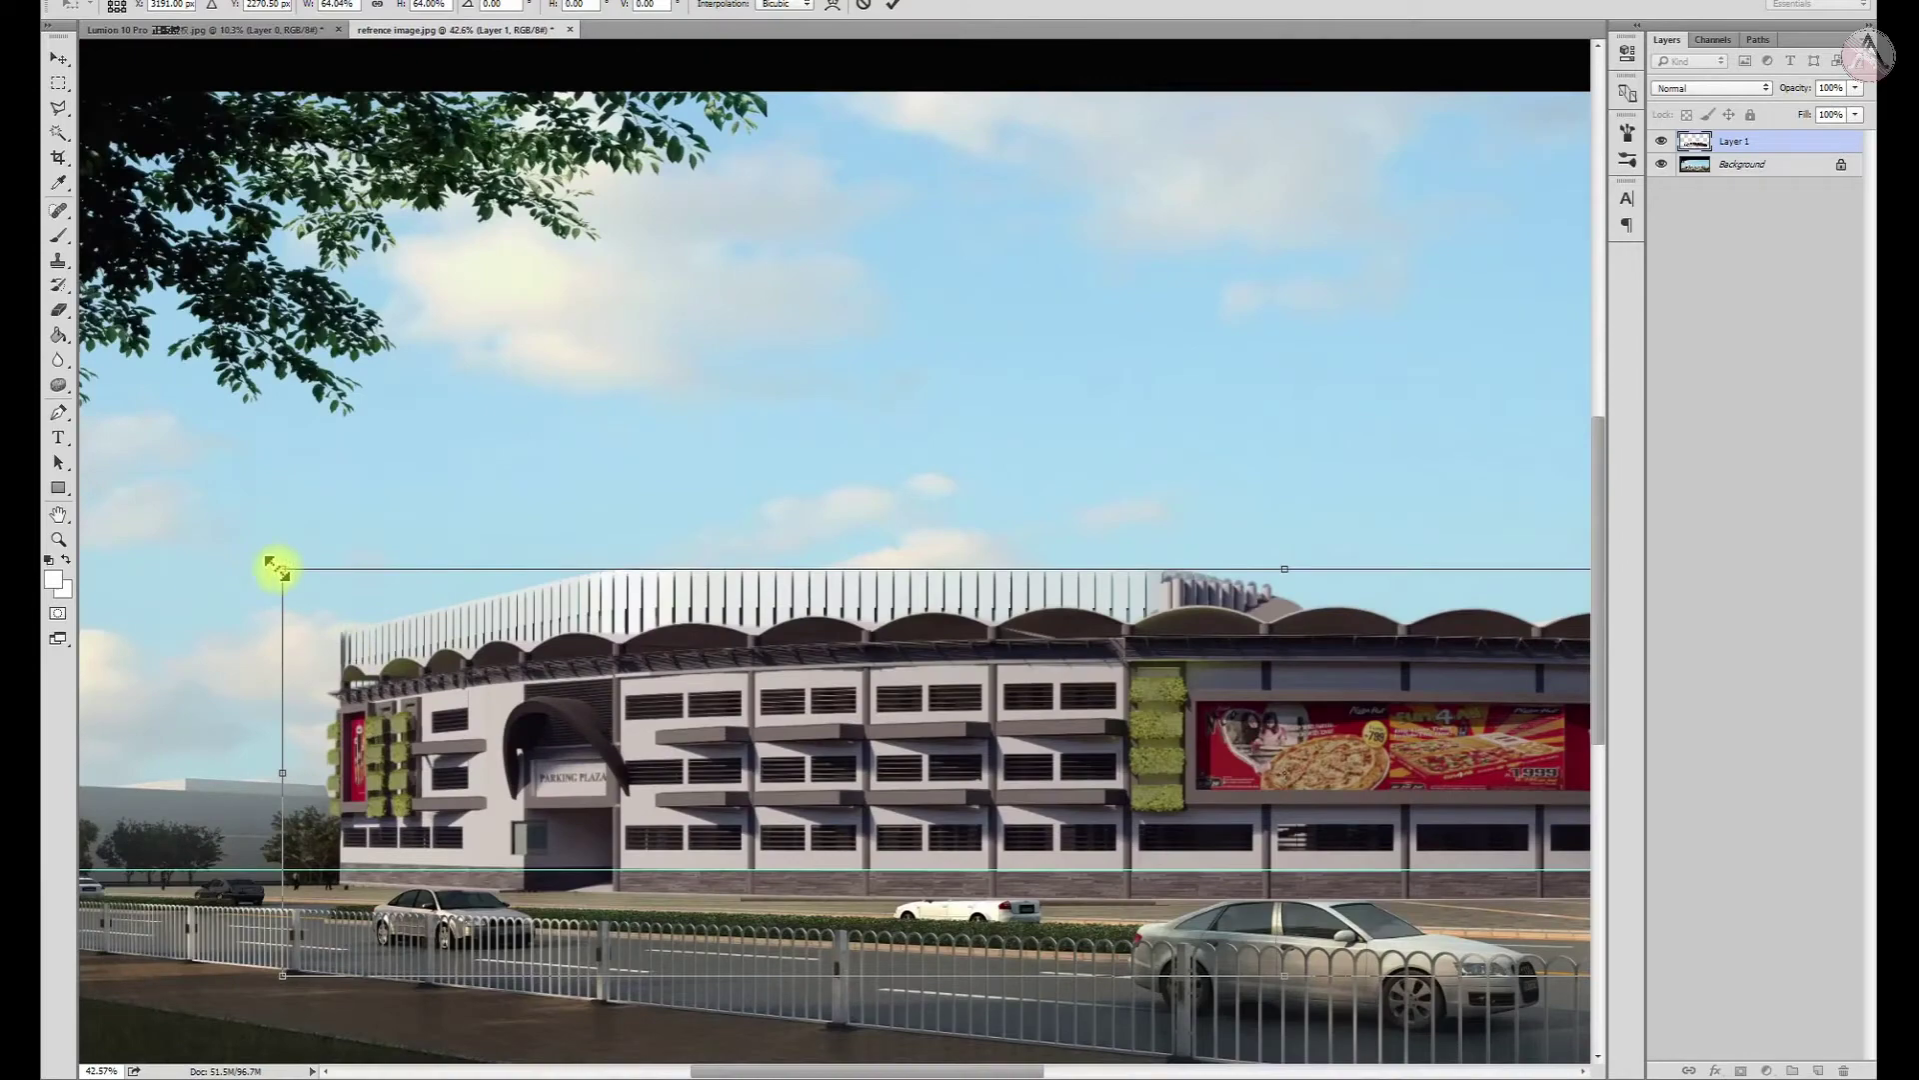
{"action": "left_click_drag", "start_coordinate": [276, 566], "coordinate": [270, 561]}
{"action": "scroll", "coordinate": [510, 654], "scroll_direction": "down", "scroll_amount": 3}
{"action": "scroll", "coordinate": [699, 549], "scroll_direction": "up", "scroll_amount": 2}
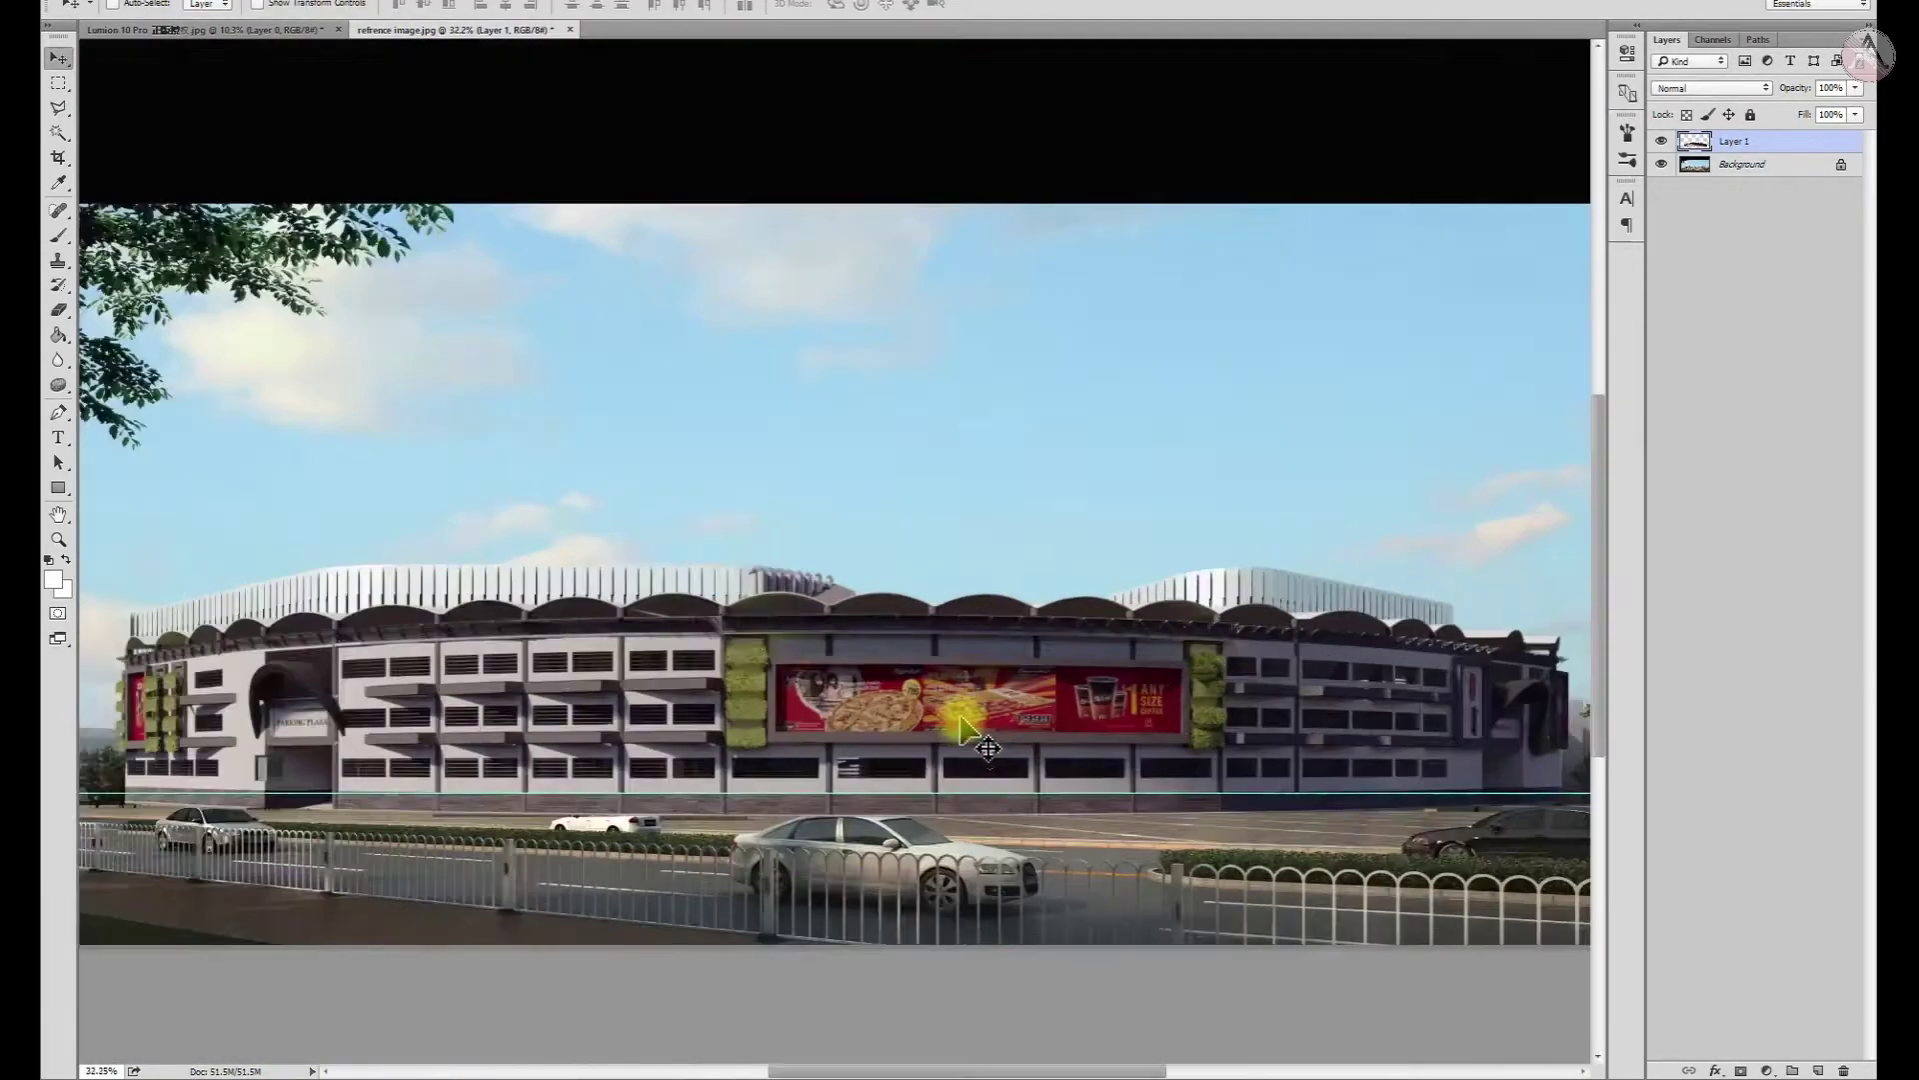
{"action": "left_click_drag", "start_coordinate": [918, 608], "coordinate": [870, 605]}
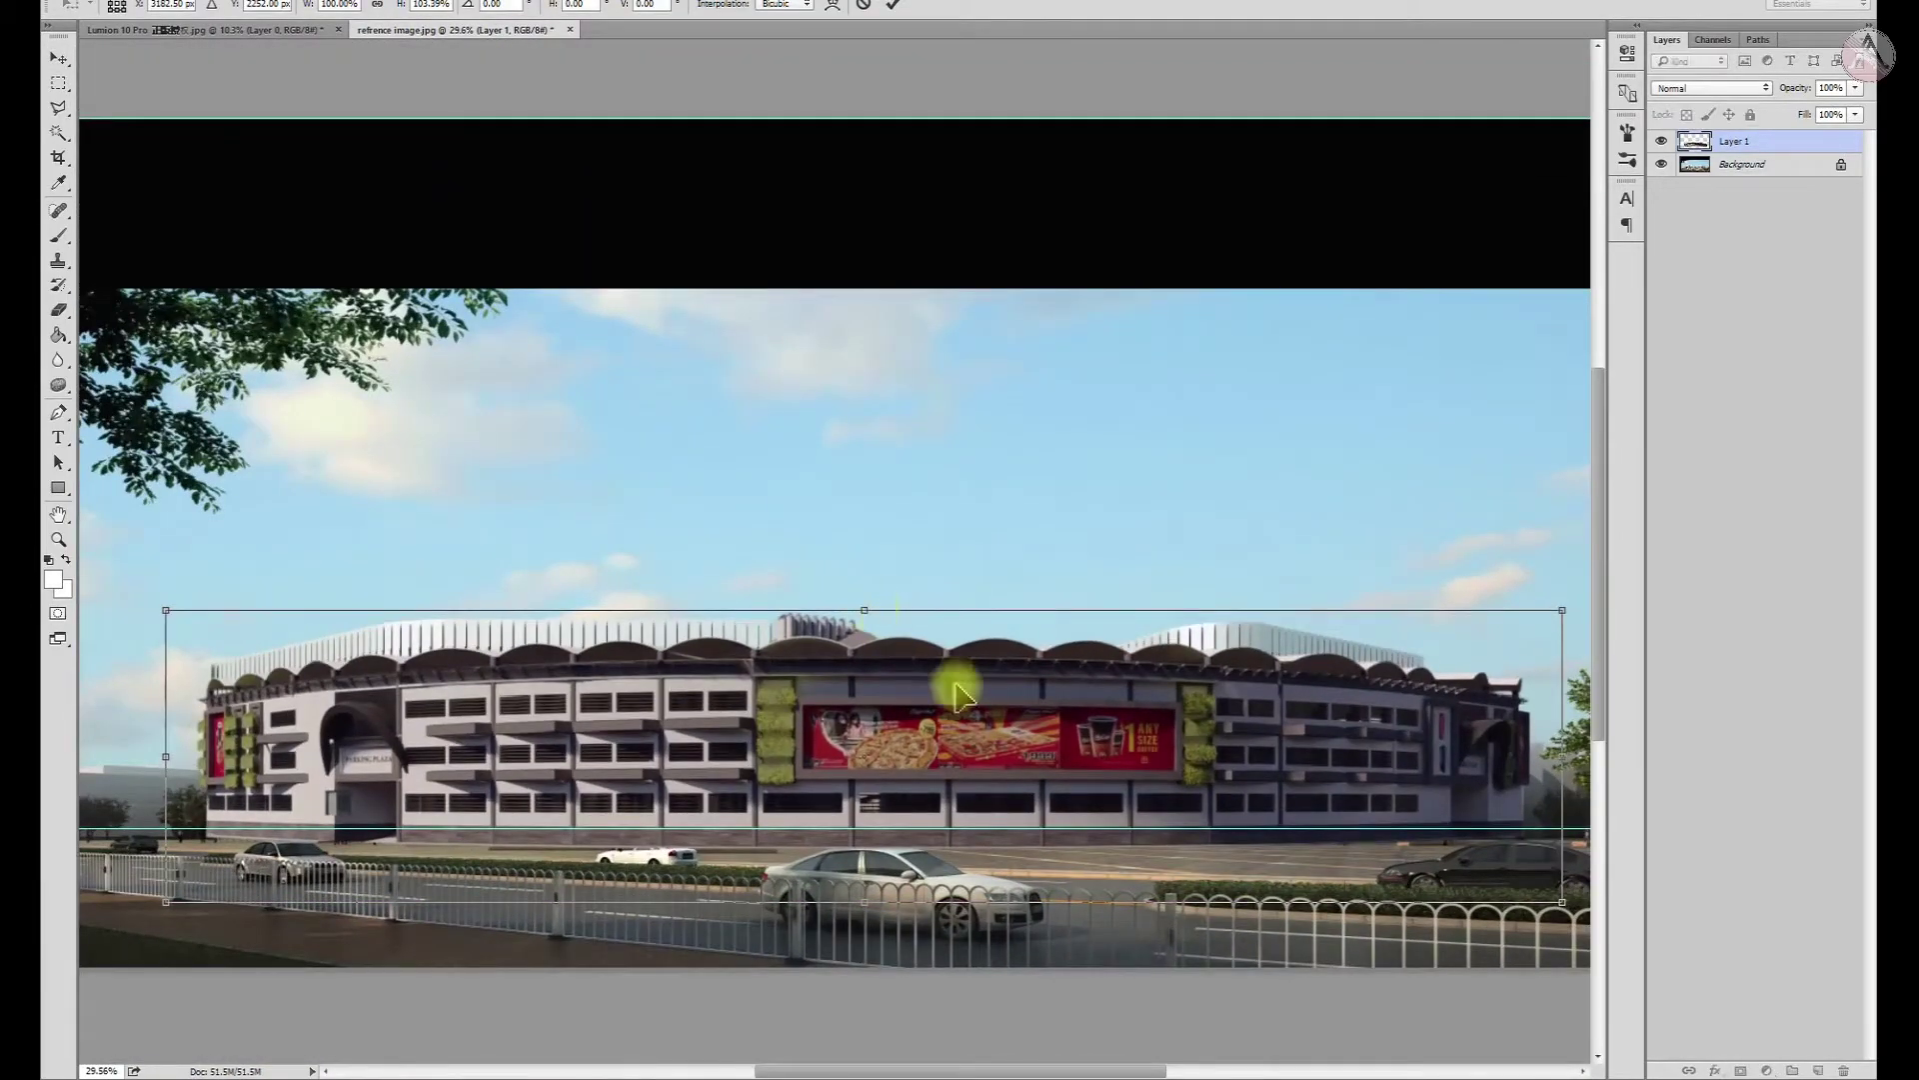
{"action": "key", "text": "Return"}
{"action": "scroll", "coordinate": [1000, 680], "scroll_direction": "up", "scroll_amount": 1}
{"action": "scroll", "coordinate": [949, 655], "scroll_direction": "down", "scroll_amount": 1}
{"action": "left_click", "coordinate": [1696, 166]}
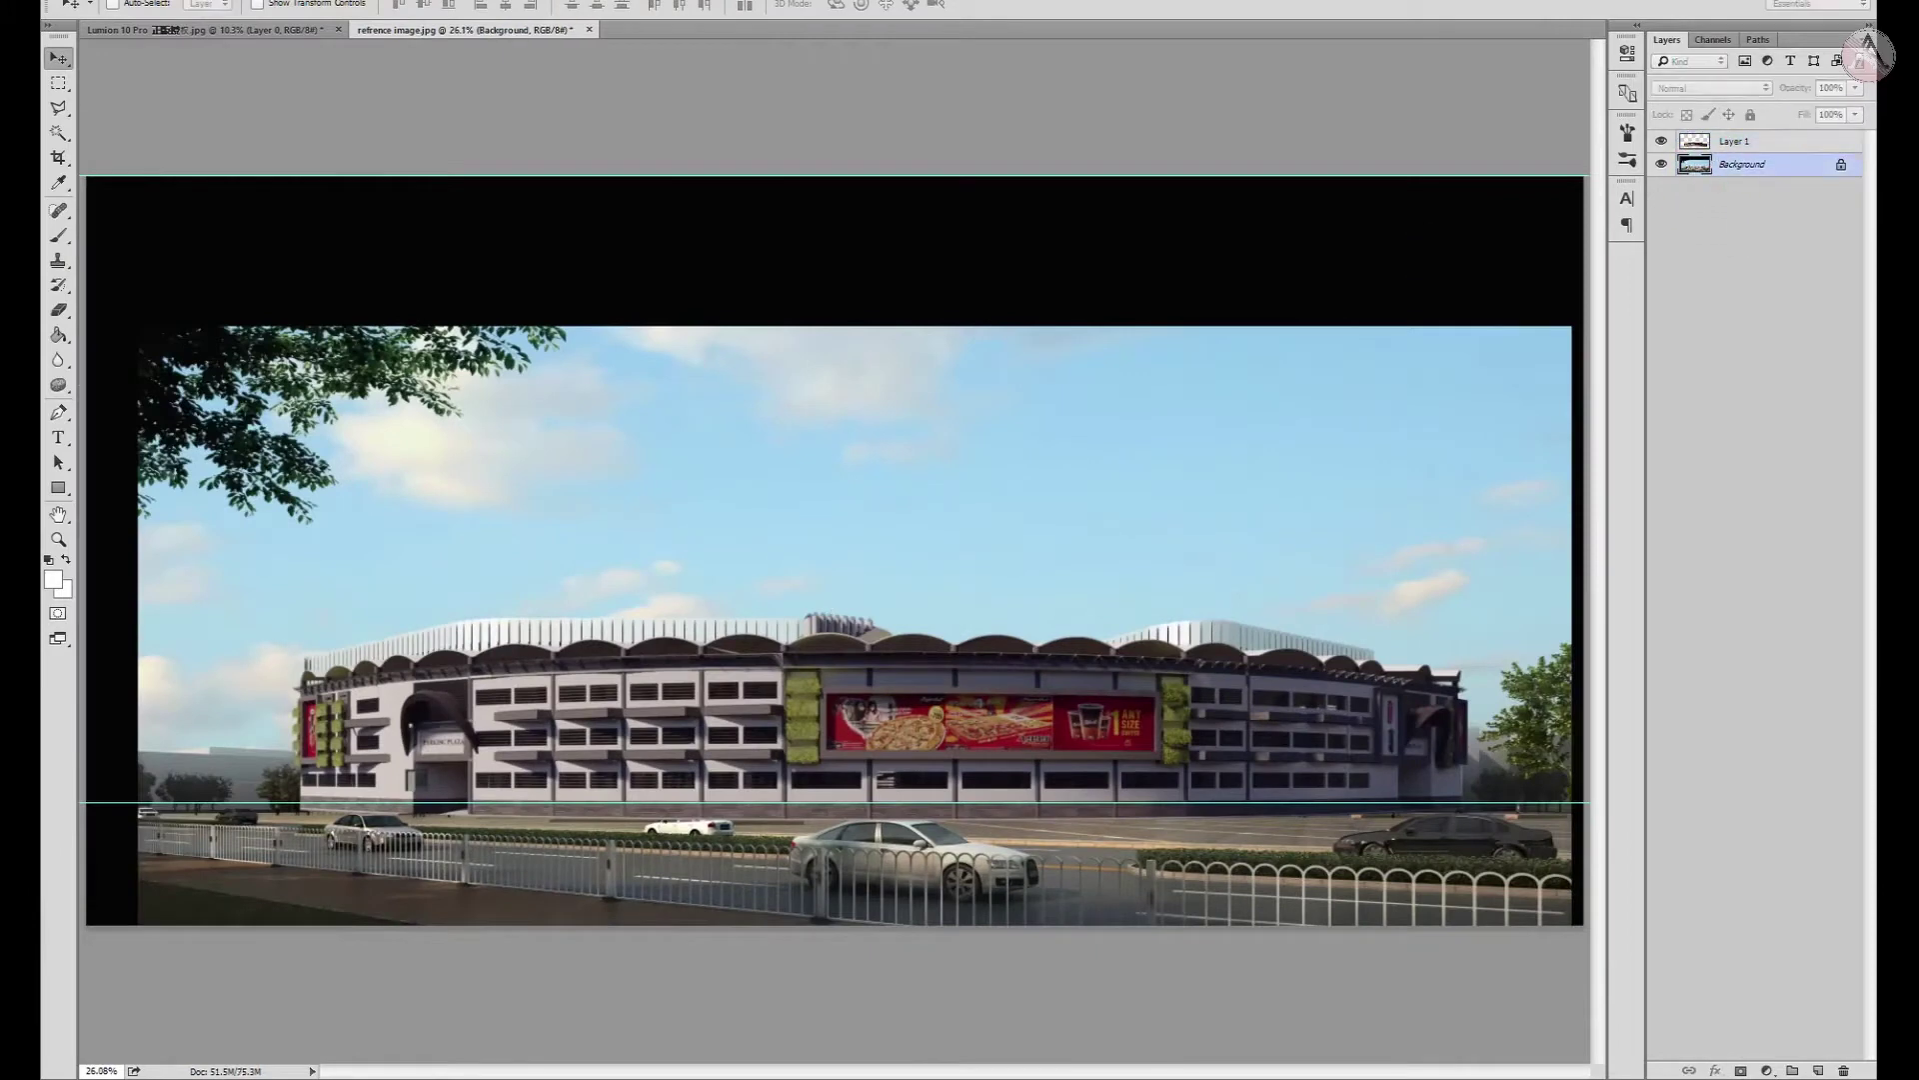
Unlock the reference photo and restack the photo copy above the stadium layer
{"action": "left_click", "coordinate": [1840, 164]}
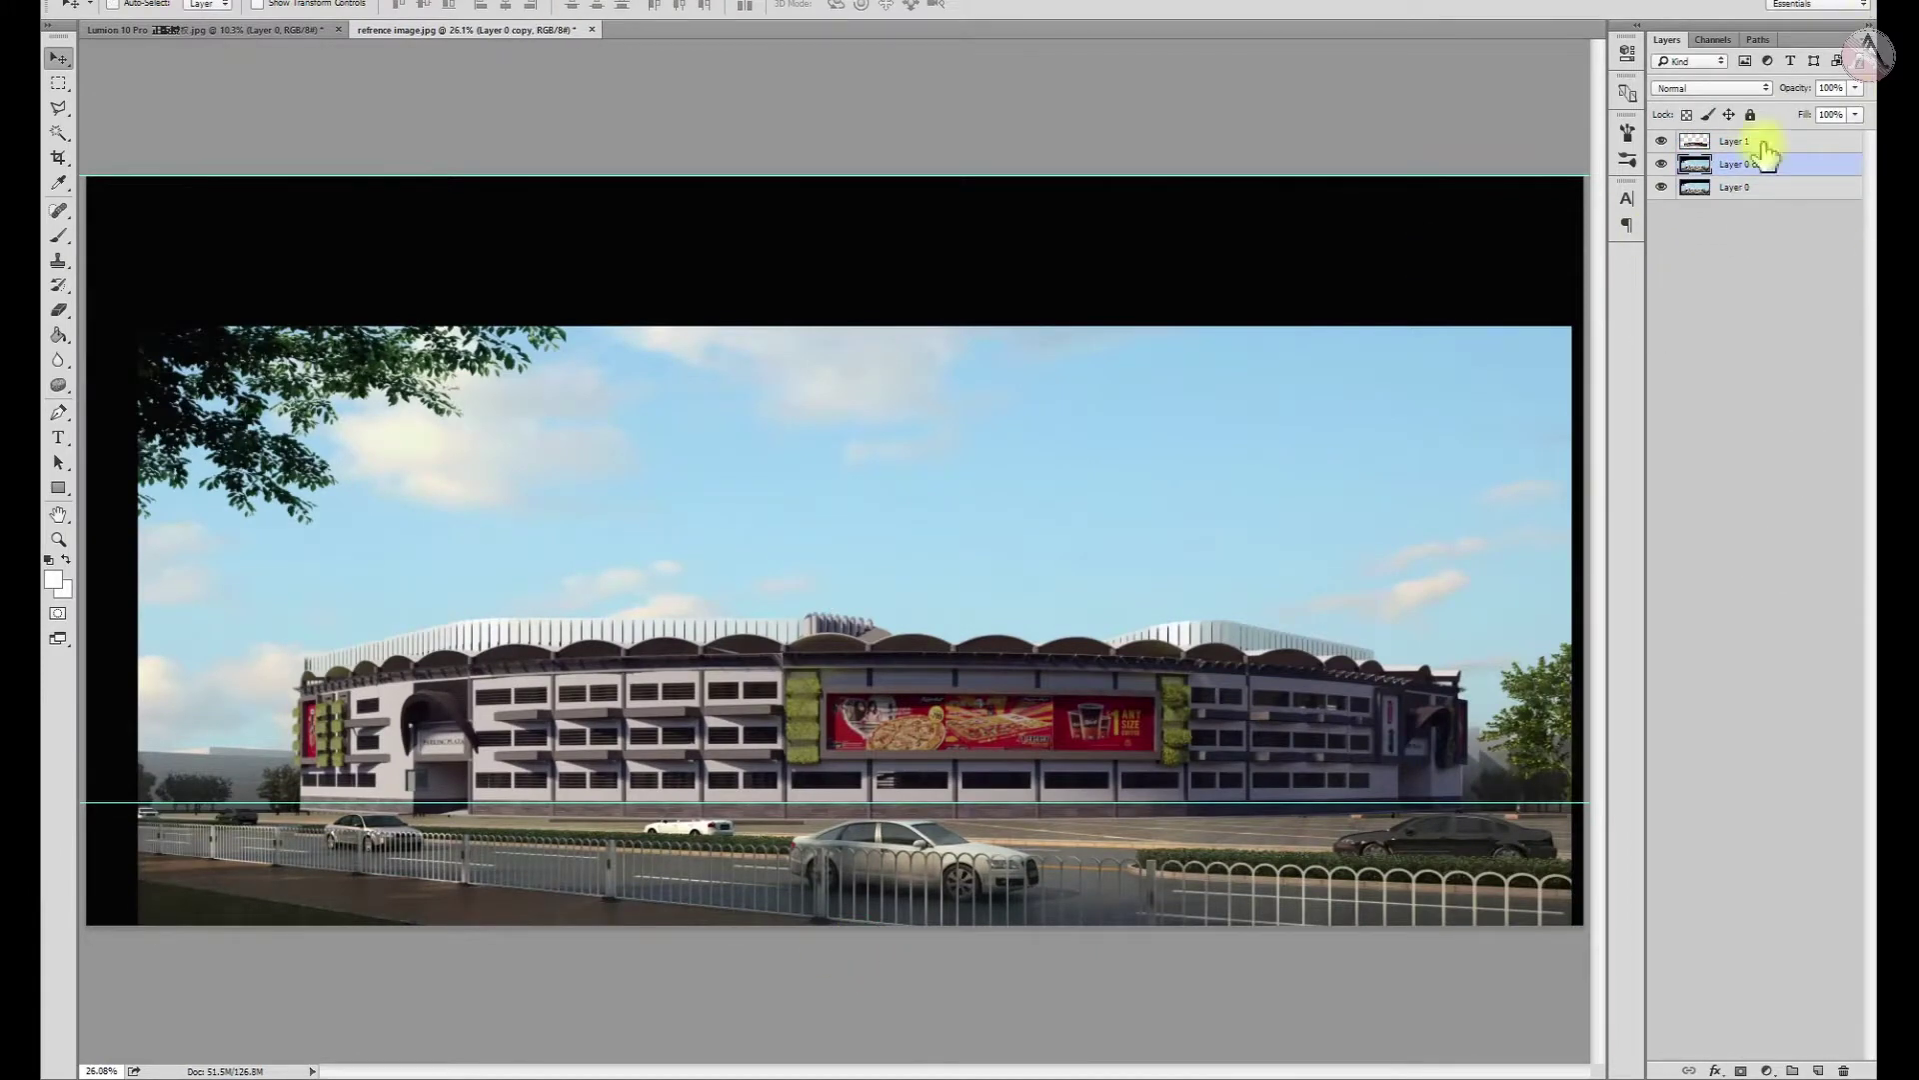
{"action": "left_click_drag", "start_coordinate": [1665, 150], "coordinate": [1714, 222]}
{"action": "left_click", "coordinate": [1661, 187]}
{"action": "left_click", "coordinate": [1739, 141]}
{"action": "key", "text": "ctrl+a"}
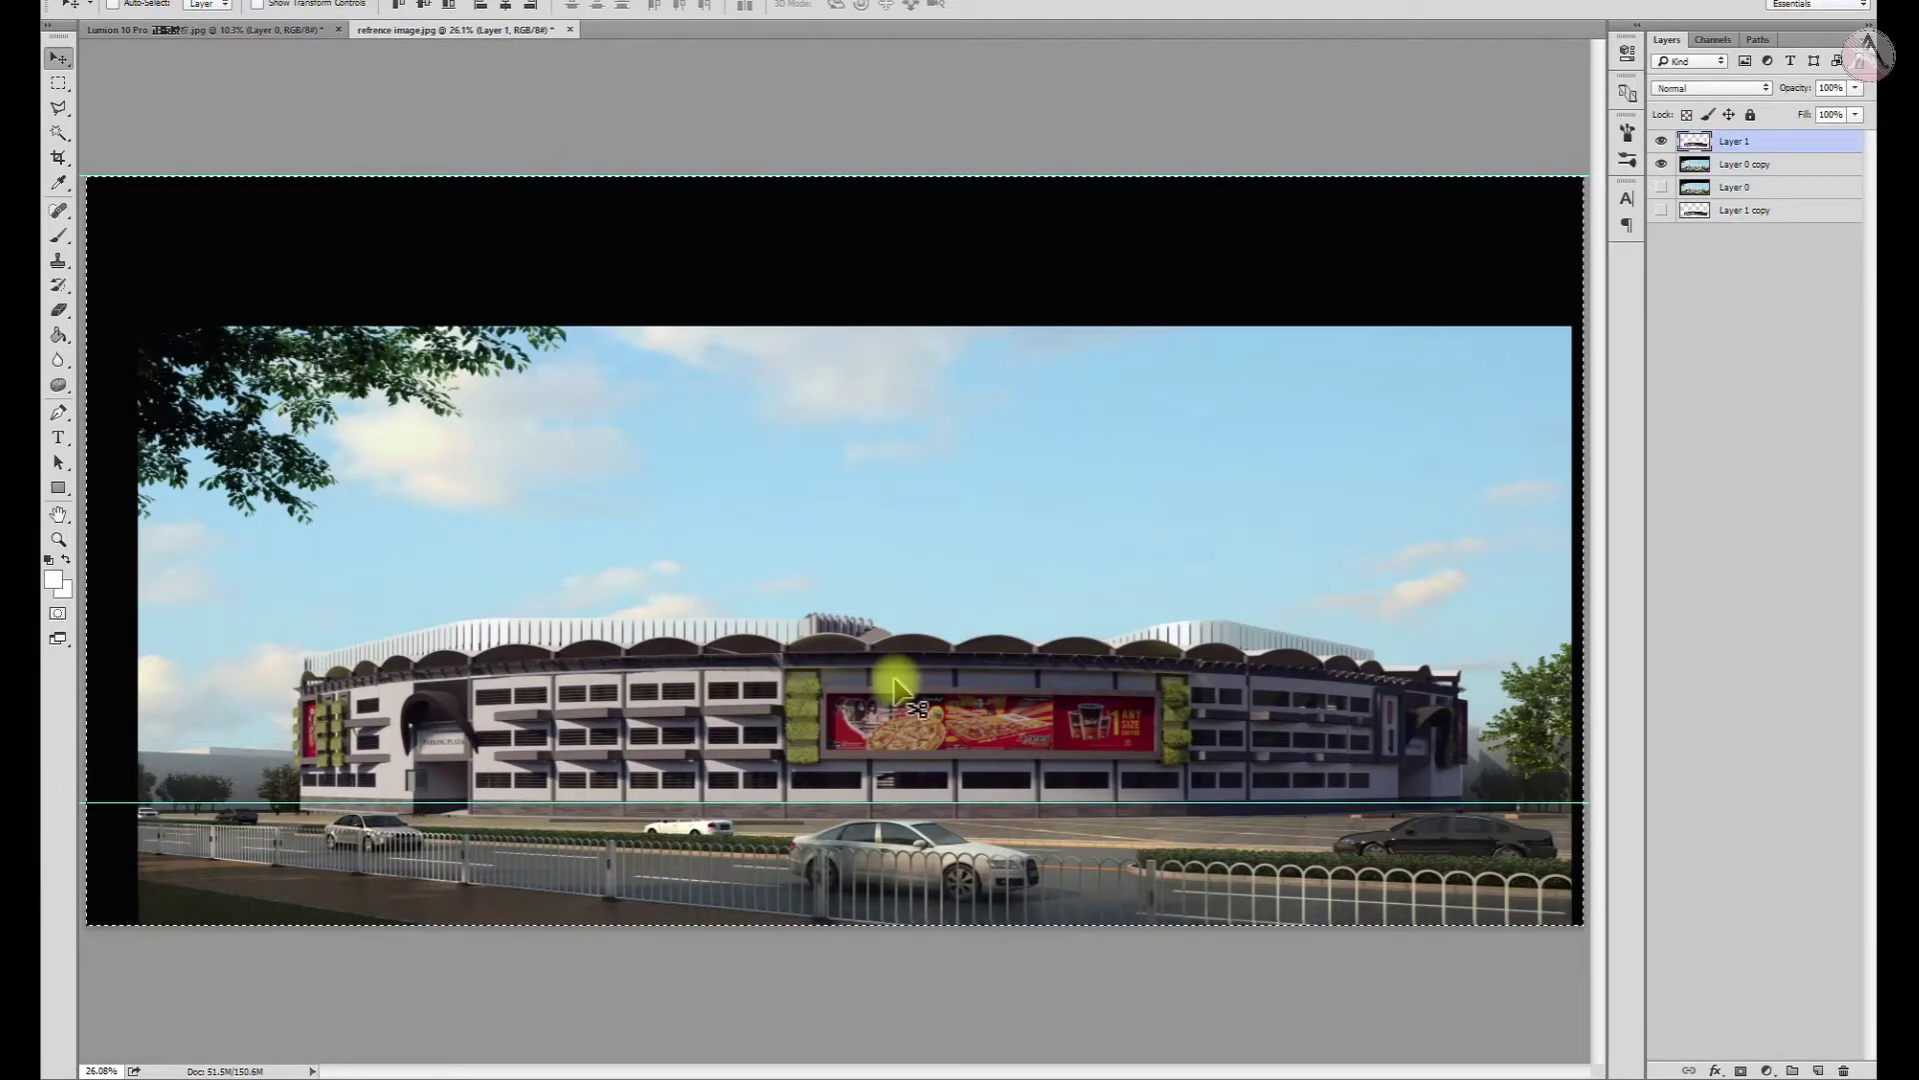
{"action": "left_click", "coordinate": [1696, 164]}
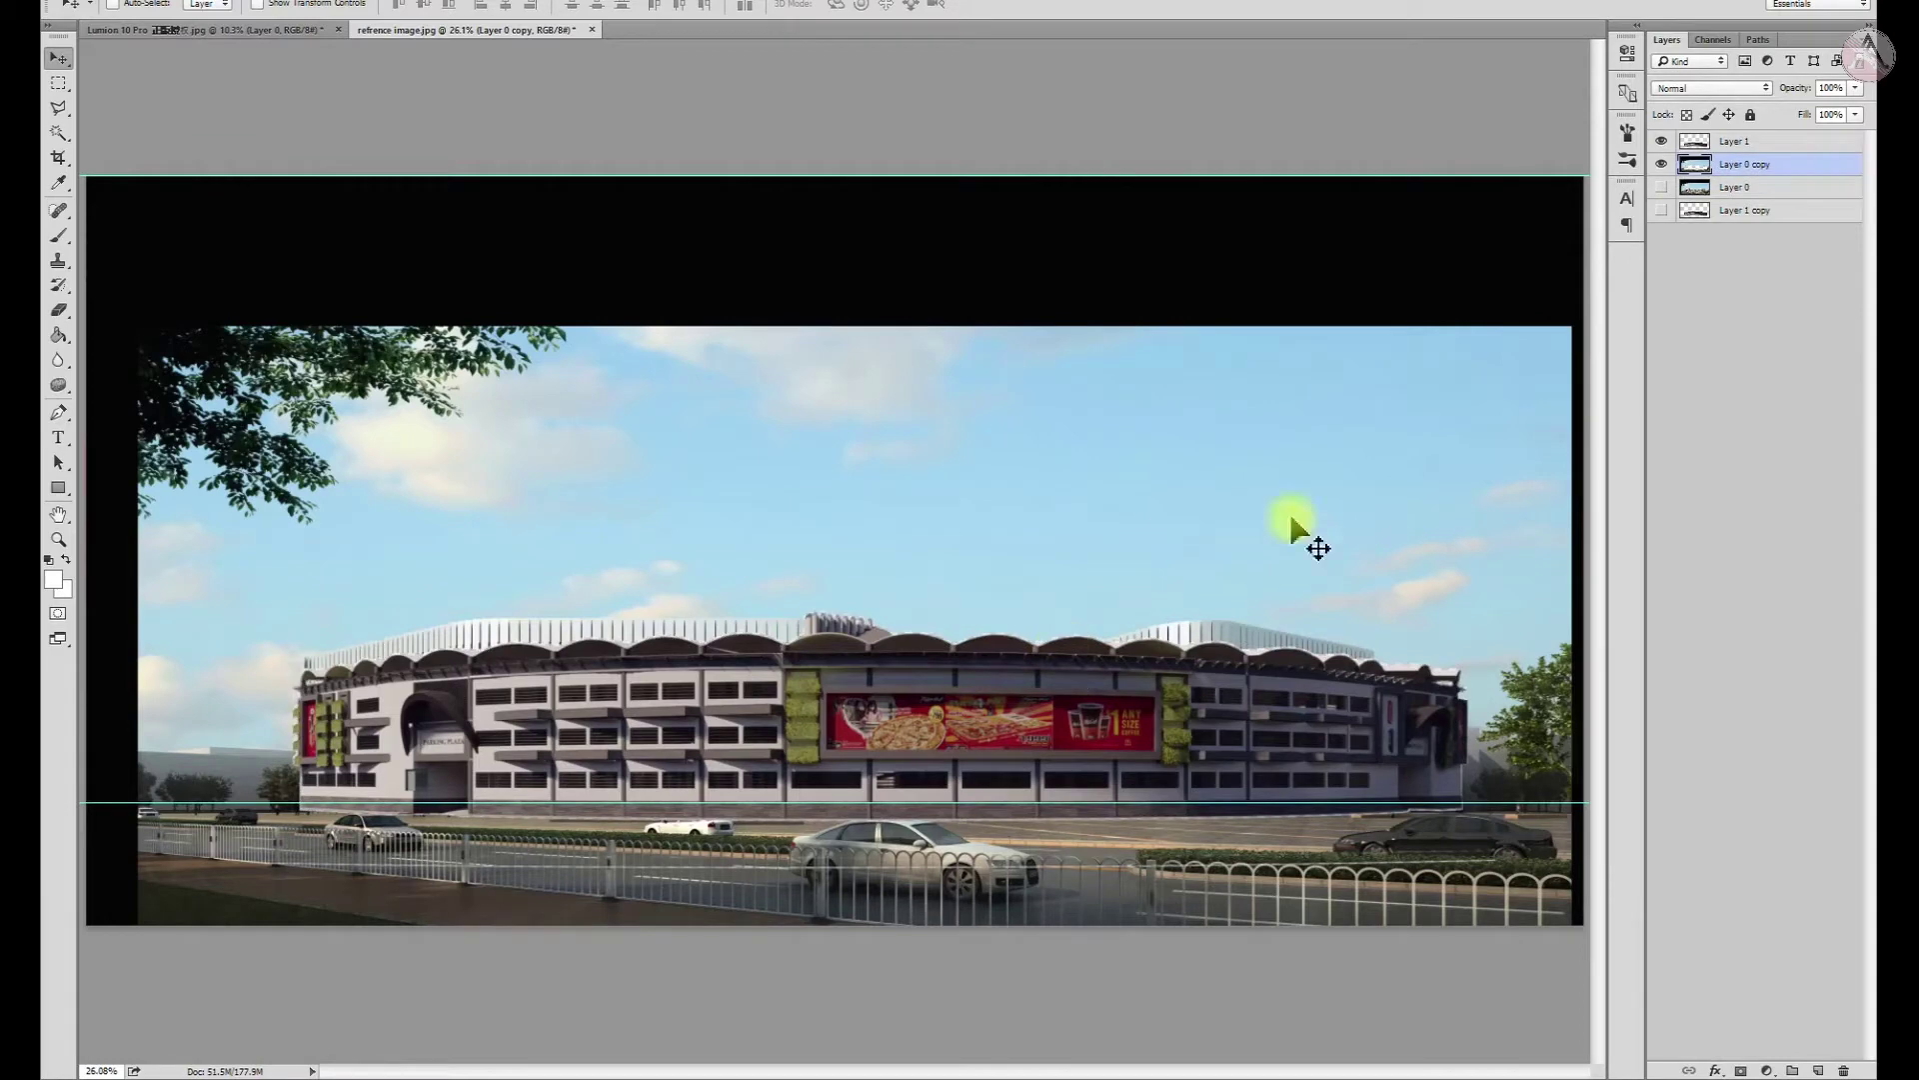
{"action": "left_click_drag", "start_coordinate": [1699, 178], "coordinate": [1696, 133]}
{"action": "left_click_drag", "start_coordinate": [936, 640], "coordinate": [829, 675]}
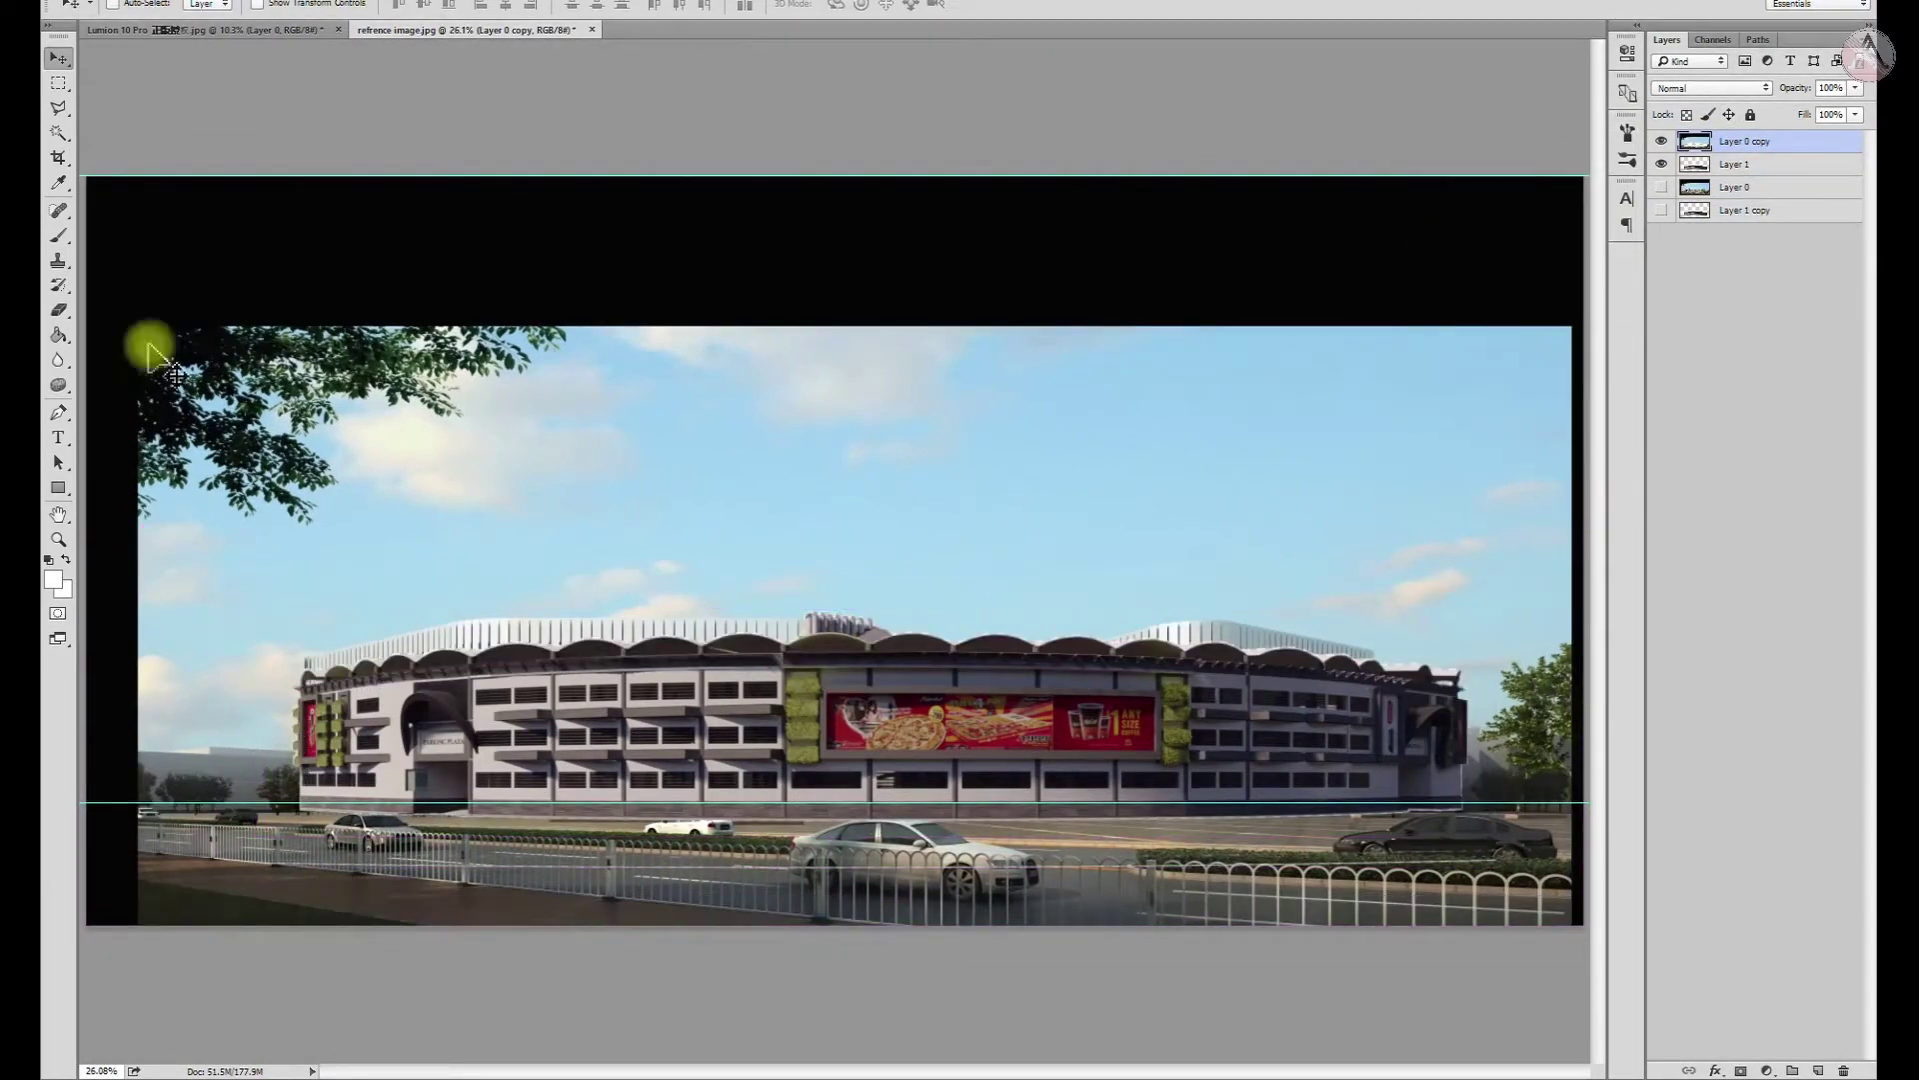
Clone sky over the old building's roof railing with a 500 Clone Stamp brush
{"action": "key", "text": "s"}
{"action": "key", "text": "bracketright"}
{"action": "key", "text": "bracketright"}
{"action": "key", "text": "bracketright"}
{"action": "left_click_drag", "start_coordinate": [1696, 141], "coordinate": [1697, 176]}
{"action": "mouse_move", "coordinate": [675, 597]}
{"action": "left_mouse_down"}
{"action": "mouse_move", "coordinate": [763, 635]}
{"action": "mouse_move", "coordinate": [549, 600]}
{"action": "mouse_move", "coordinate": [726, 630]}
{"action": "left_mouse_up"}
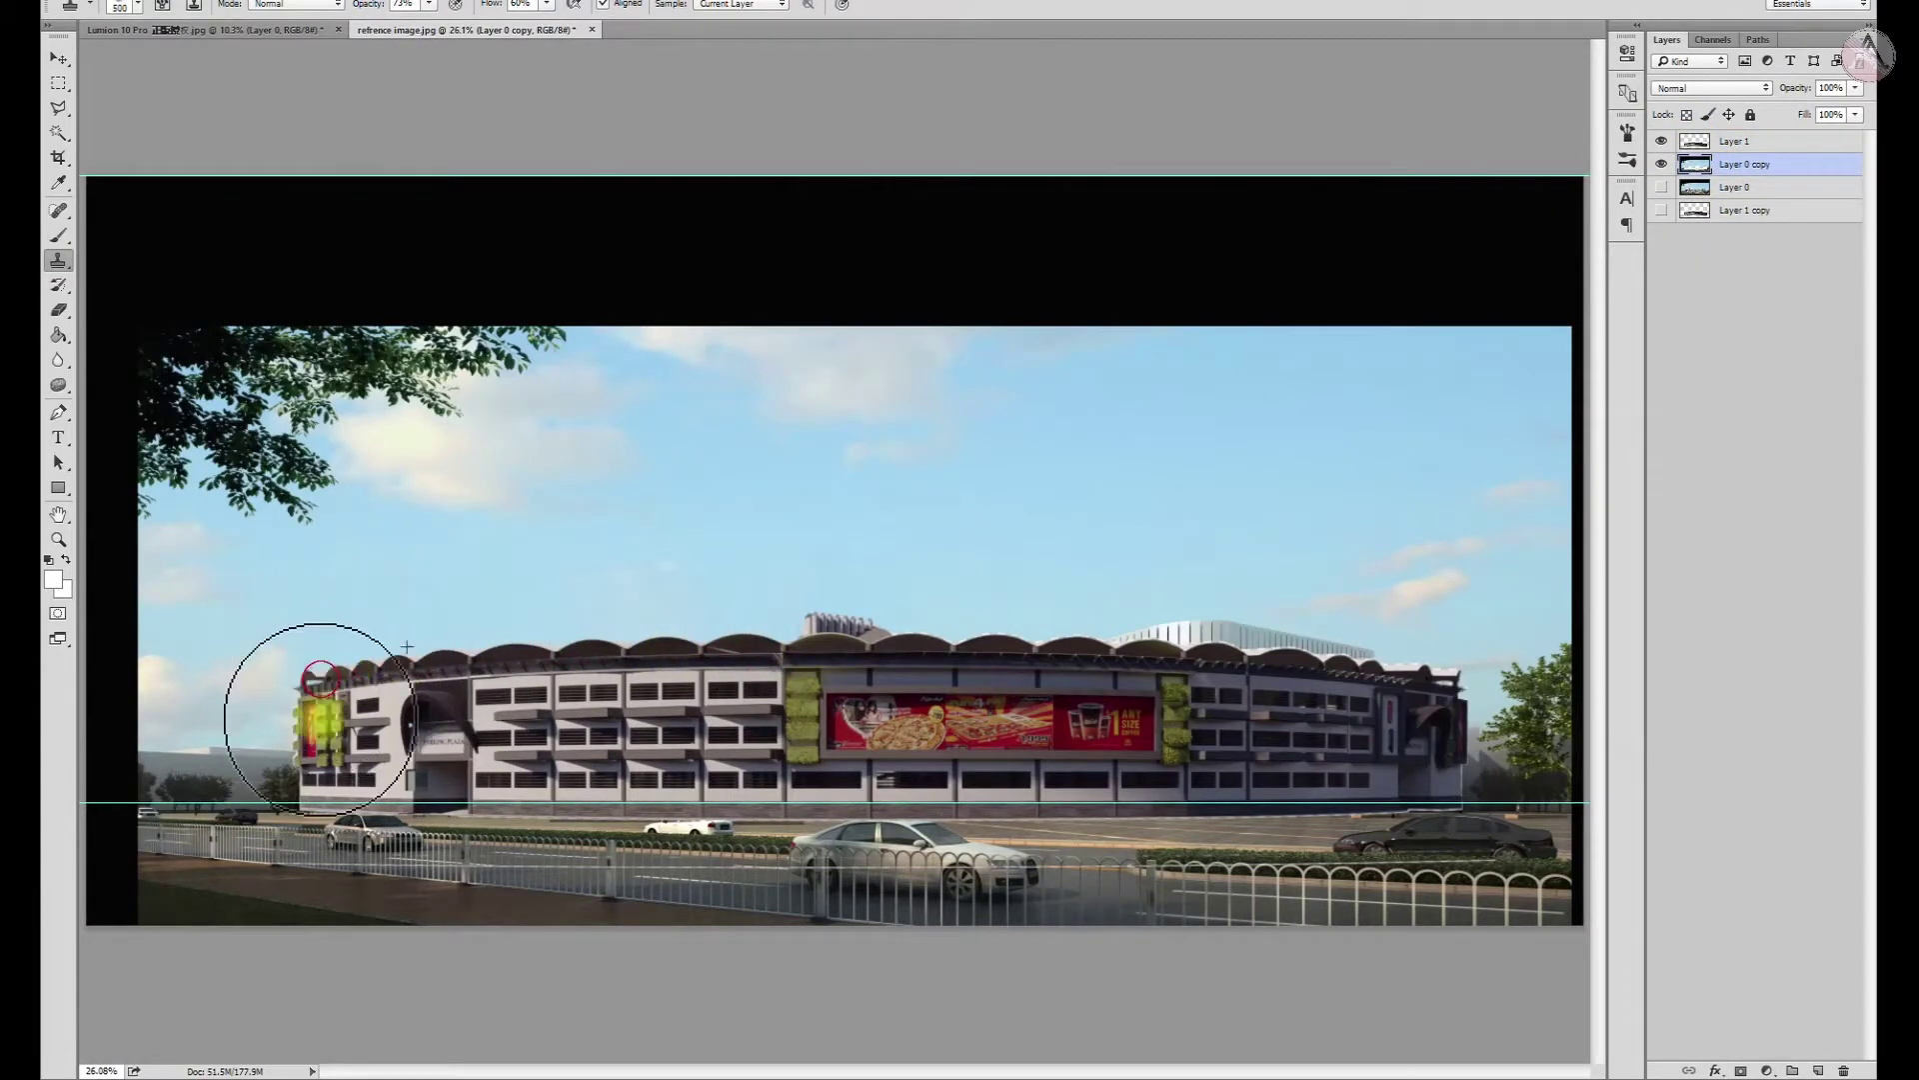
Clone sky over the white stand and remaining structures on the right roof
{"action": "left_click", "coordinate": [937, 570], "text": "alt"}
{"action": "mouse_move", "coordinate": [823, 619]}
{"action": "left_mouse_down"}
{"action": "mouse_move", "coordinate": [686, 634]}
{"action": "mouse_move", "coordinate": [1234, 622]}
{"action": "mouse_move", "coordinate": [1208, 604]}
{"action": "mouse_move", "coordinate": [1406, 677]}
{"action": "left_mouse_up"}
{"action": "scroll", "coordinate": [1100, 557], "scroll_direction": "down", "scroll_amount": 1}
{"action": "scroll", "coordinate": [1384, 676], "scroll_direction": "up", "scroll_amount": 3}
{"action": "left_click_drag", "start_coordinate": [1135, 610], "coordinate": [1186, 599]}
{"action": "scroll", "coordinate": [1197, 589], "scroll_direction": "down", "scroll_amount": 3}
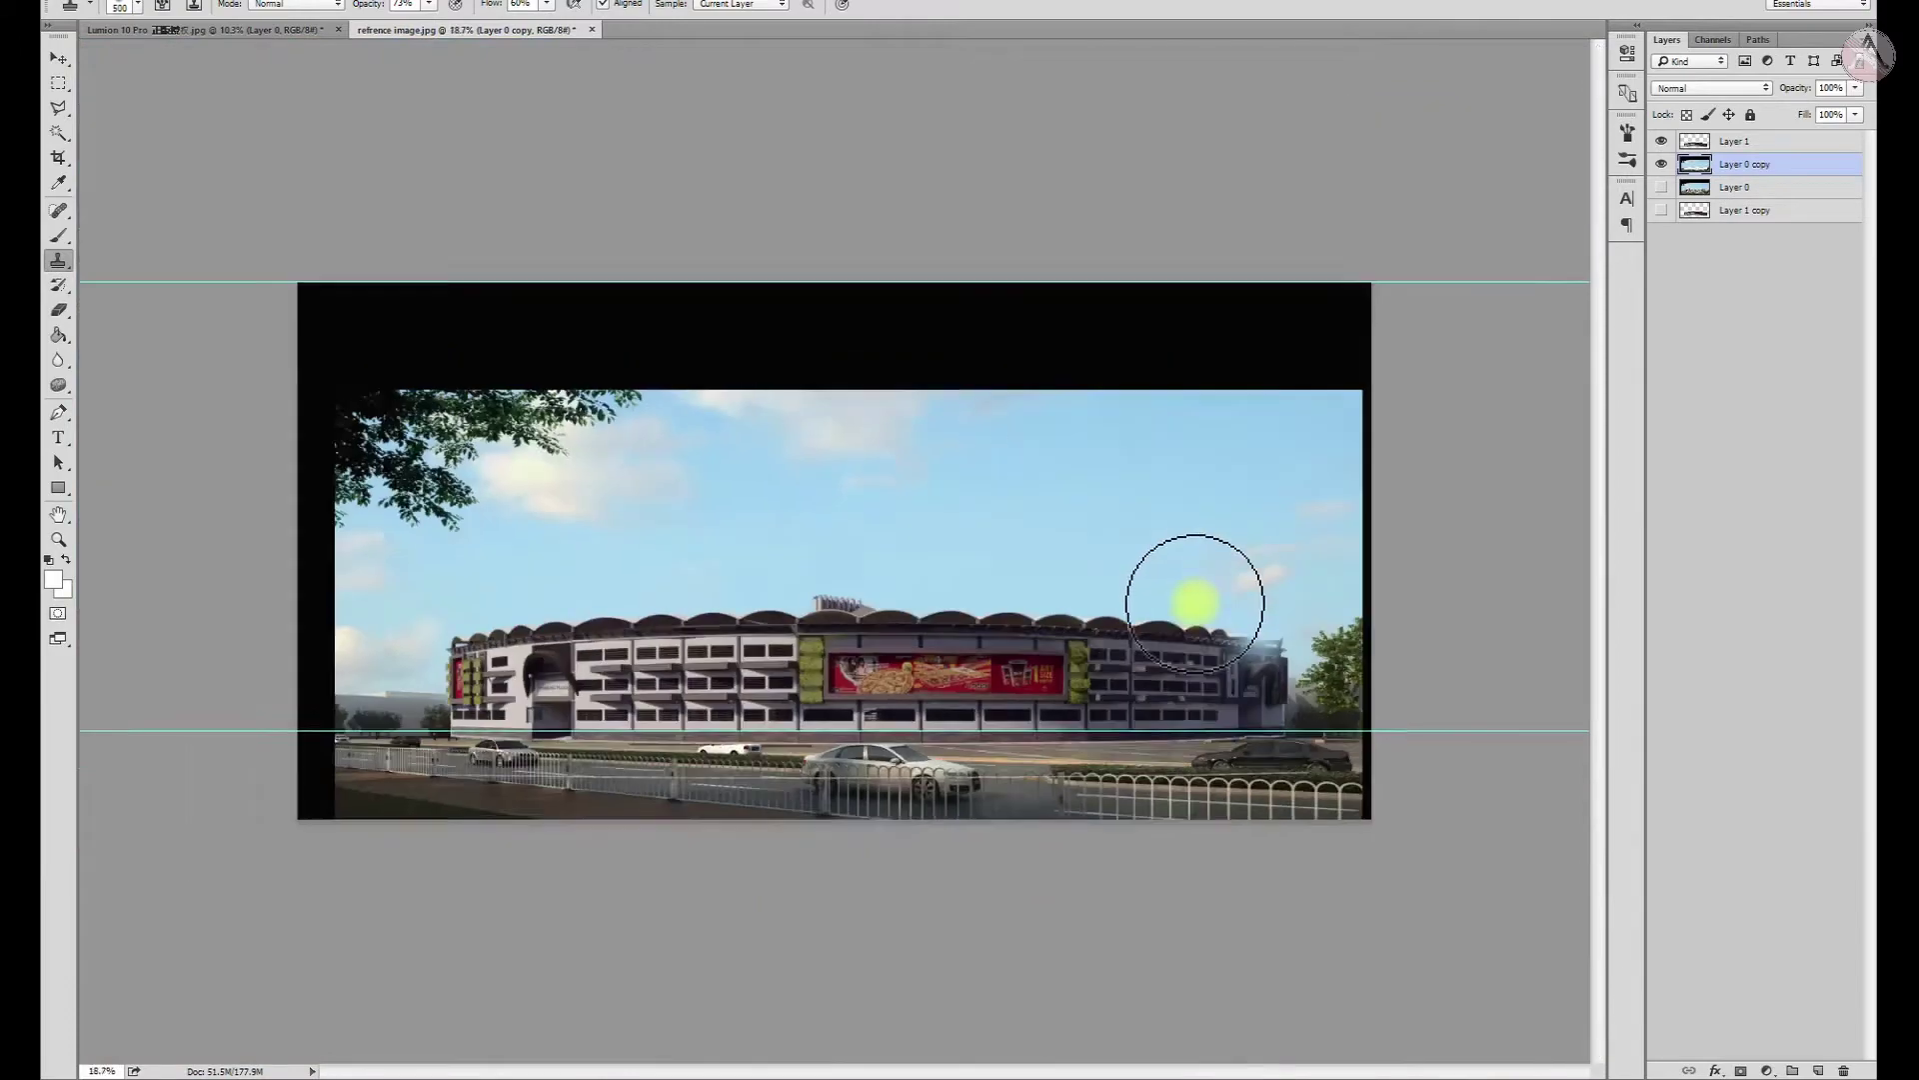
{"action": "scroll", "coordinate": [562, 635], "scroll_direction": "up", "scroll_amount": 3}
{"action": "scroll", "coordinate": [1008, 553], "scroll_direction": "down", "scroll_amount": 3}
Clone sky over the old building's edge down the stadium's left facade
{"action": "left_click", "coordinate": [58, 58]}
{"action": "scroll", "coordinate": [506, 749], "scroll_direction": "up", "scroll_amount": 2}
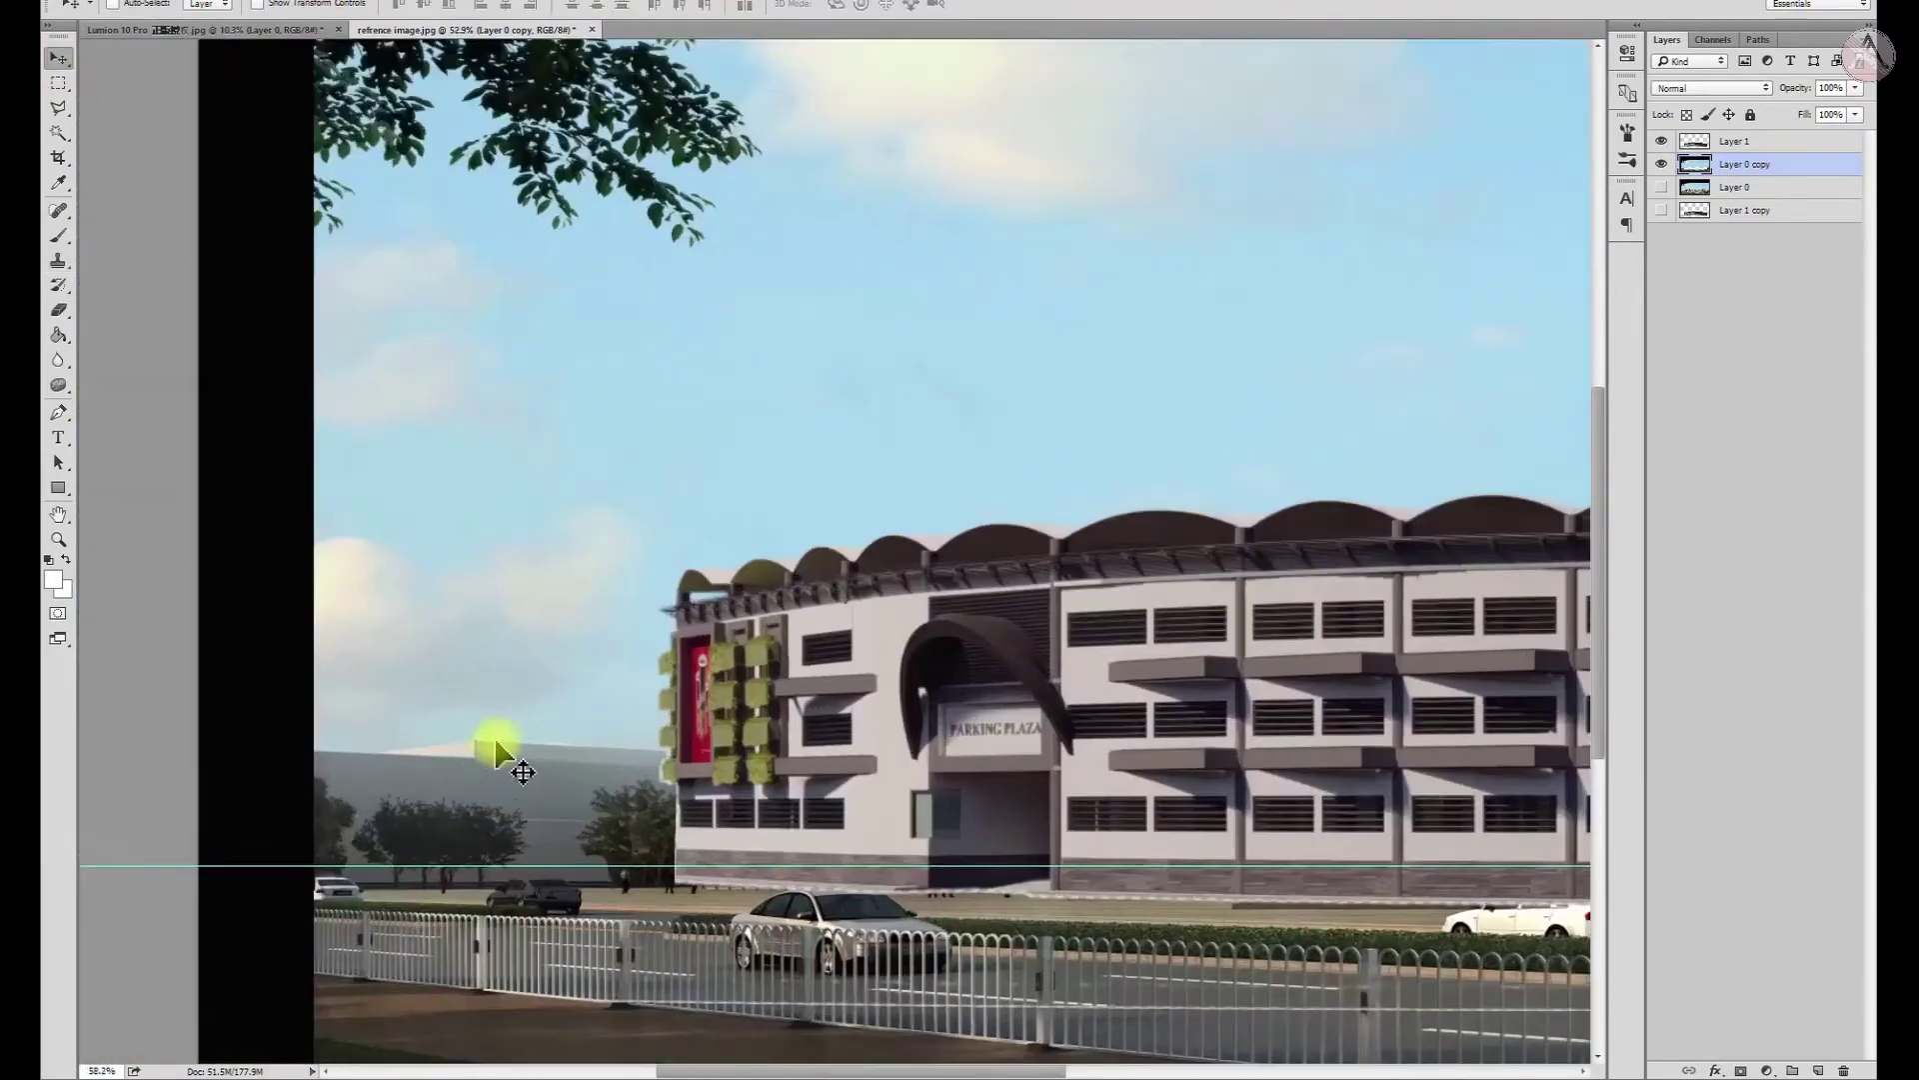
{"action": "scroll", "coordinate": [869, 677], "scroll_direction": "up", "scroll_amount": 2}
{"action": "scroll", "coordinate": [865, 775], "scroll_direction": "up", "scroll_amount": 2}
{"action": "left_click_drag", "start_coordinate": [866, 775], "coordinate": [905, 790]}
{"action": "key", "text": "p"}
{"action": "left_click", "coordinate": [60, 260]}
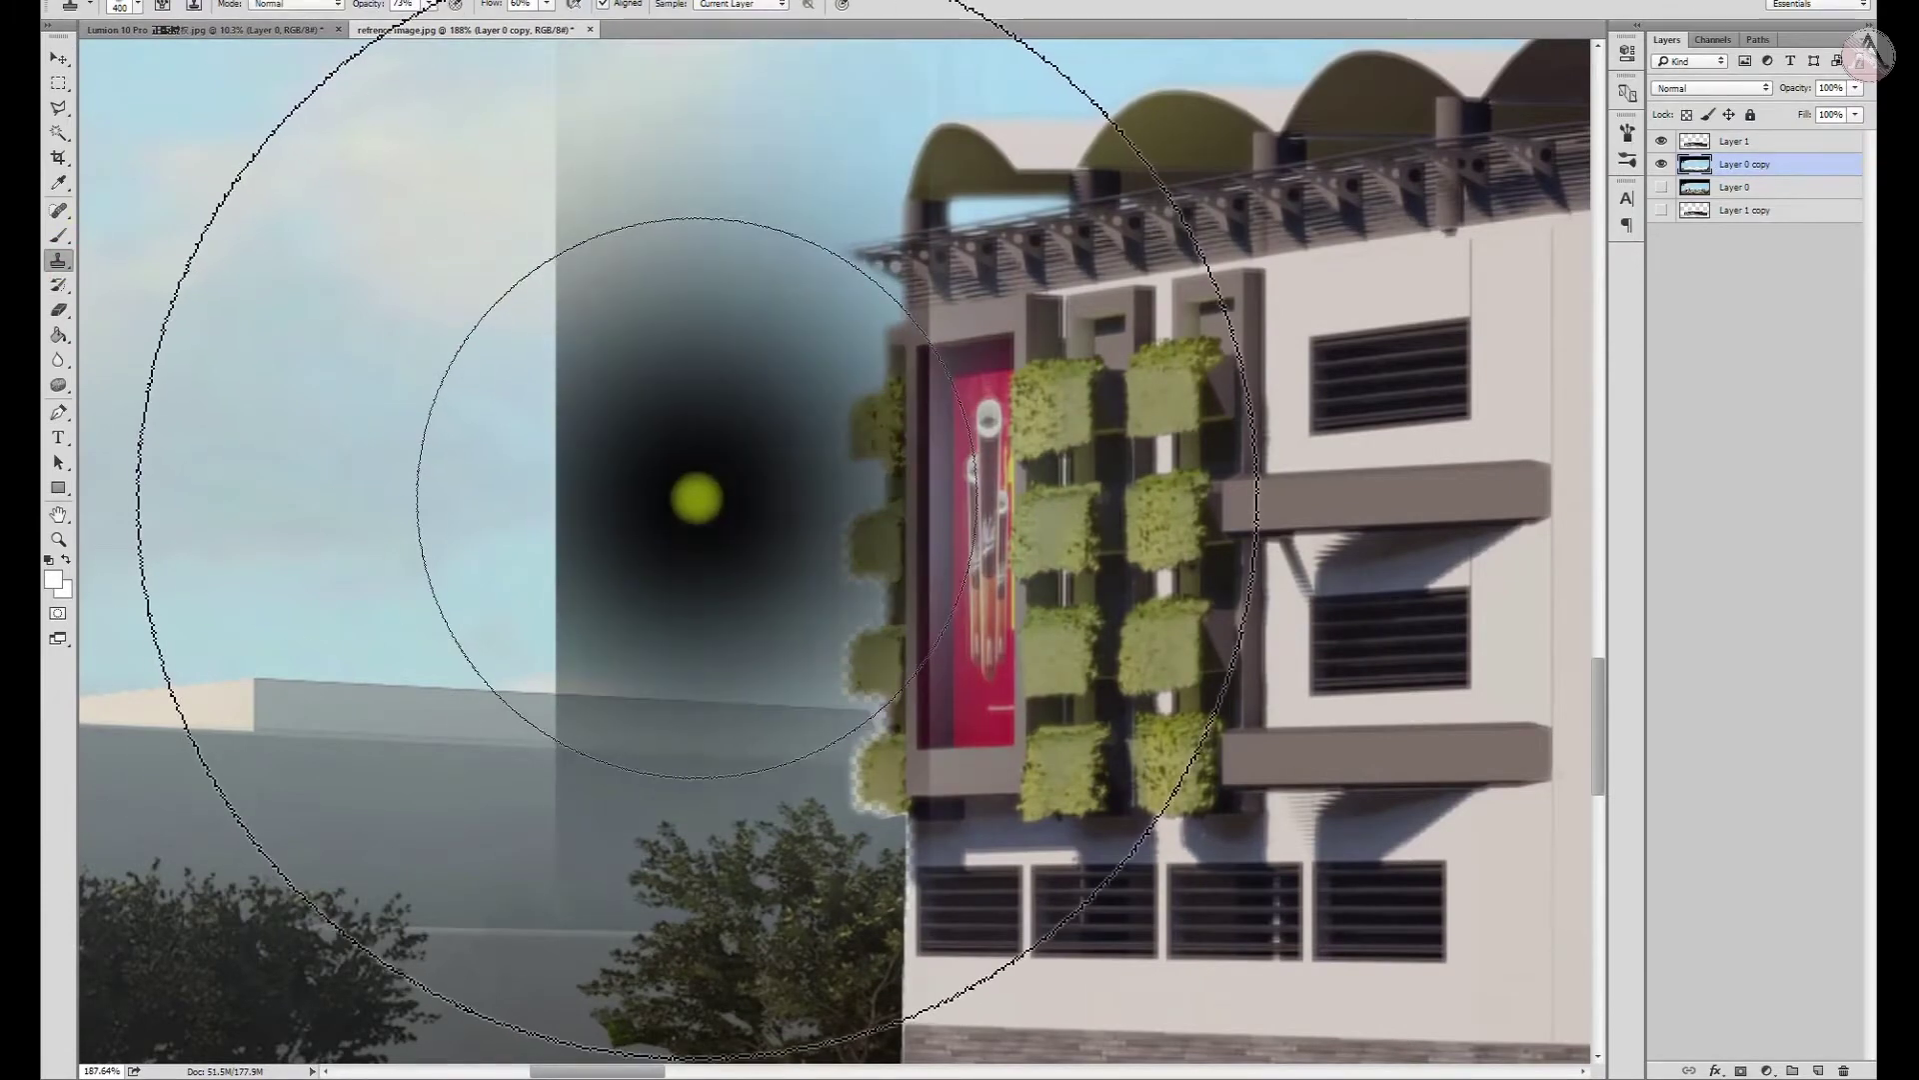
{"action": "left_click", "coordinate": [805, 570], "text": "alt"}
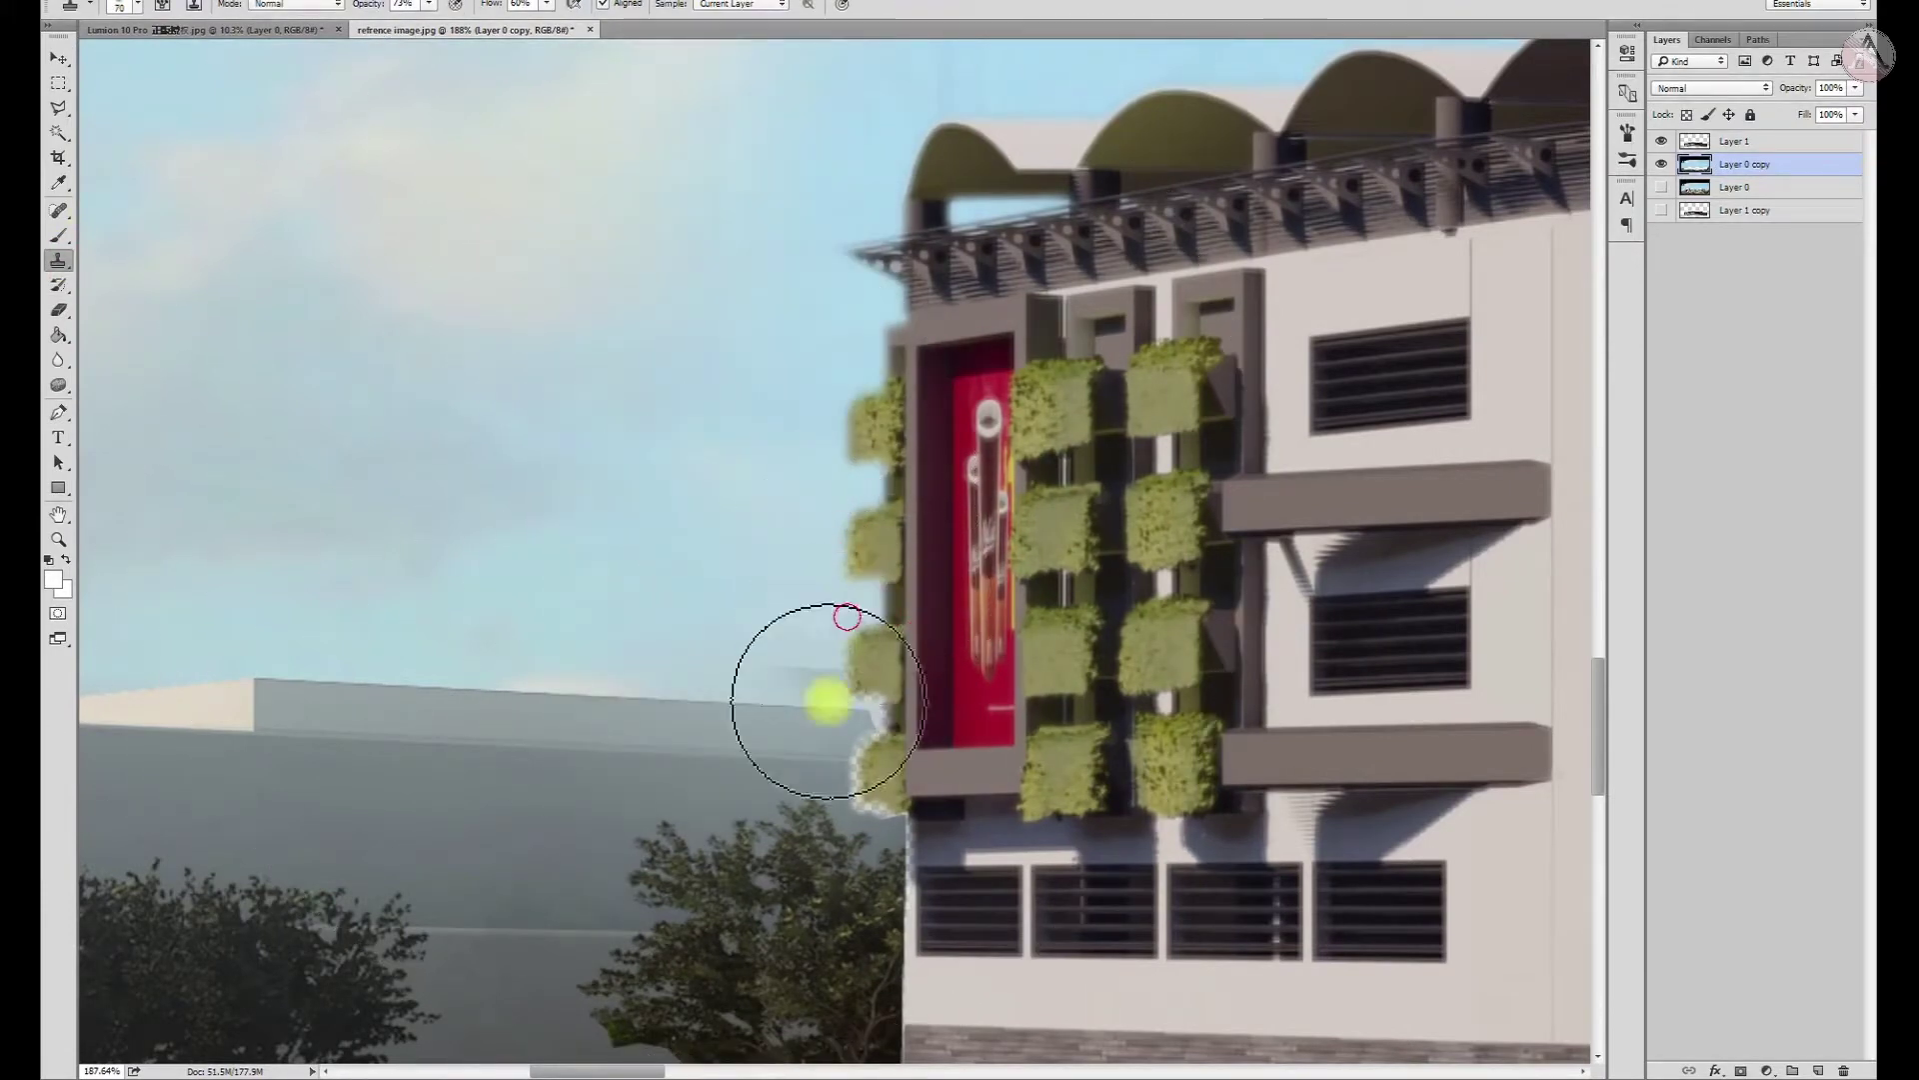
{"action": "left_click_drag", "start_coordinate": [790, 686], "coordinate": [879, 700]}
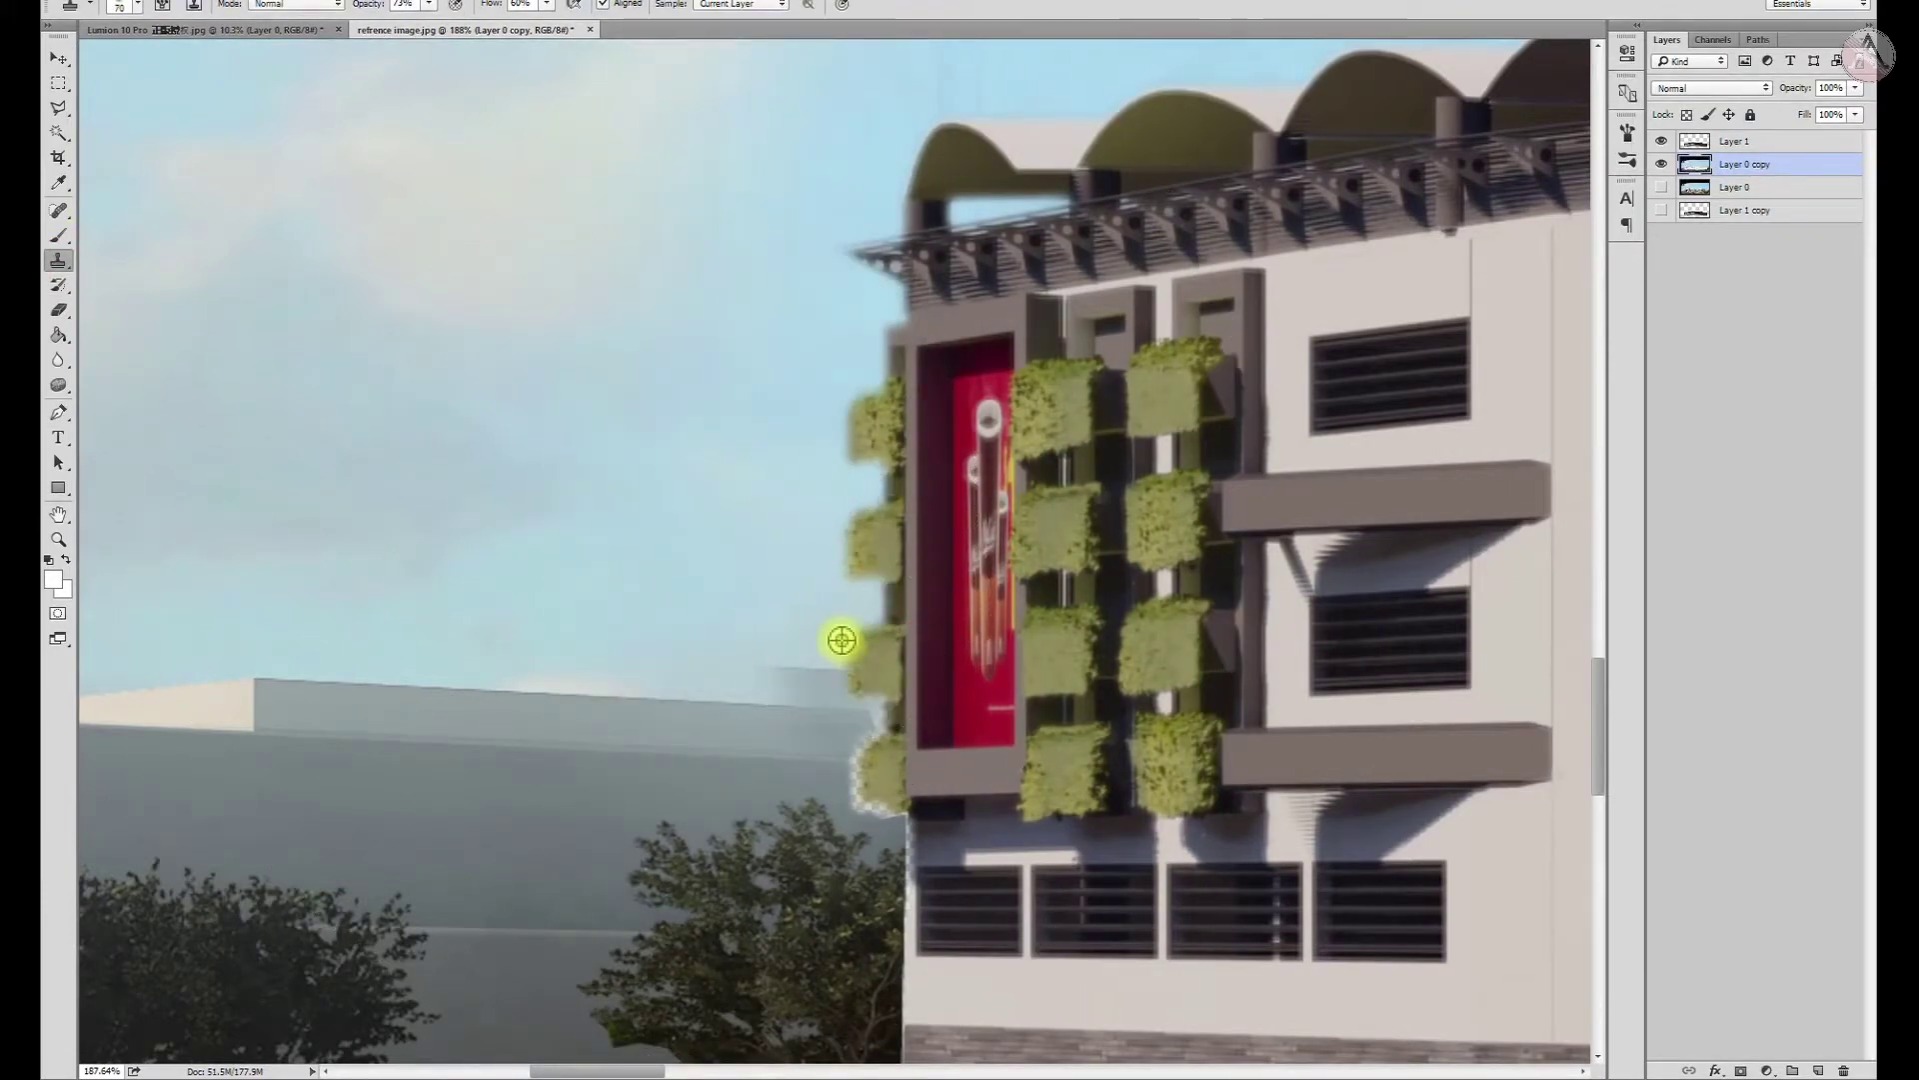
{"action": "left_click", "coordinate": [58, 57]}
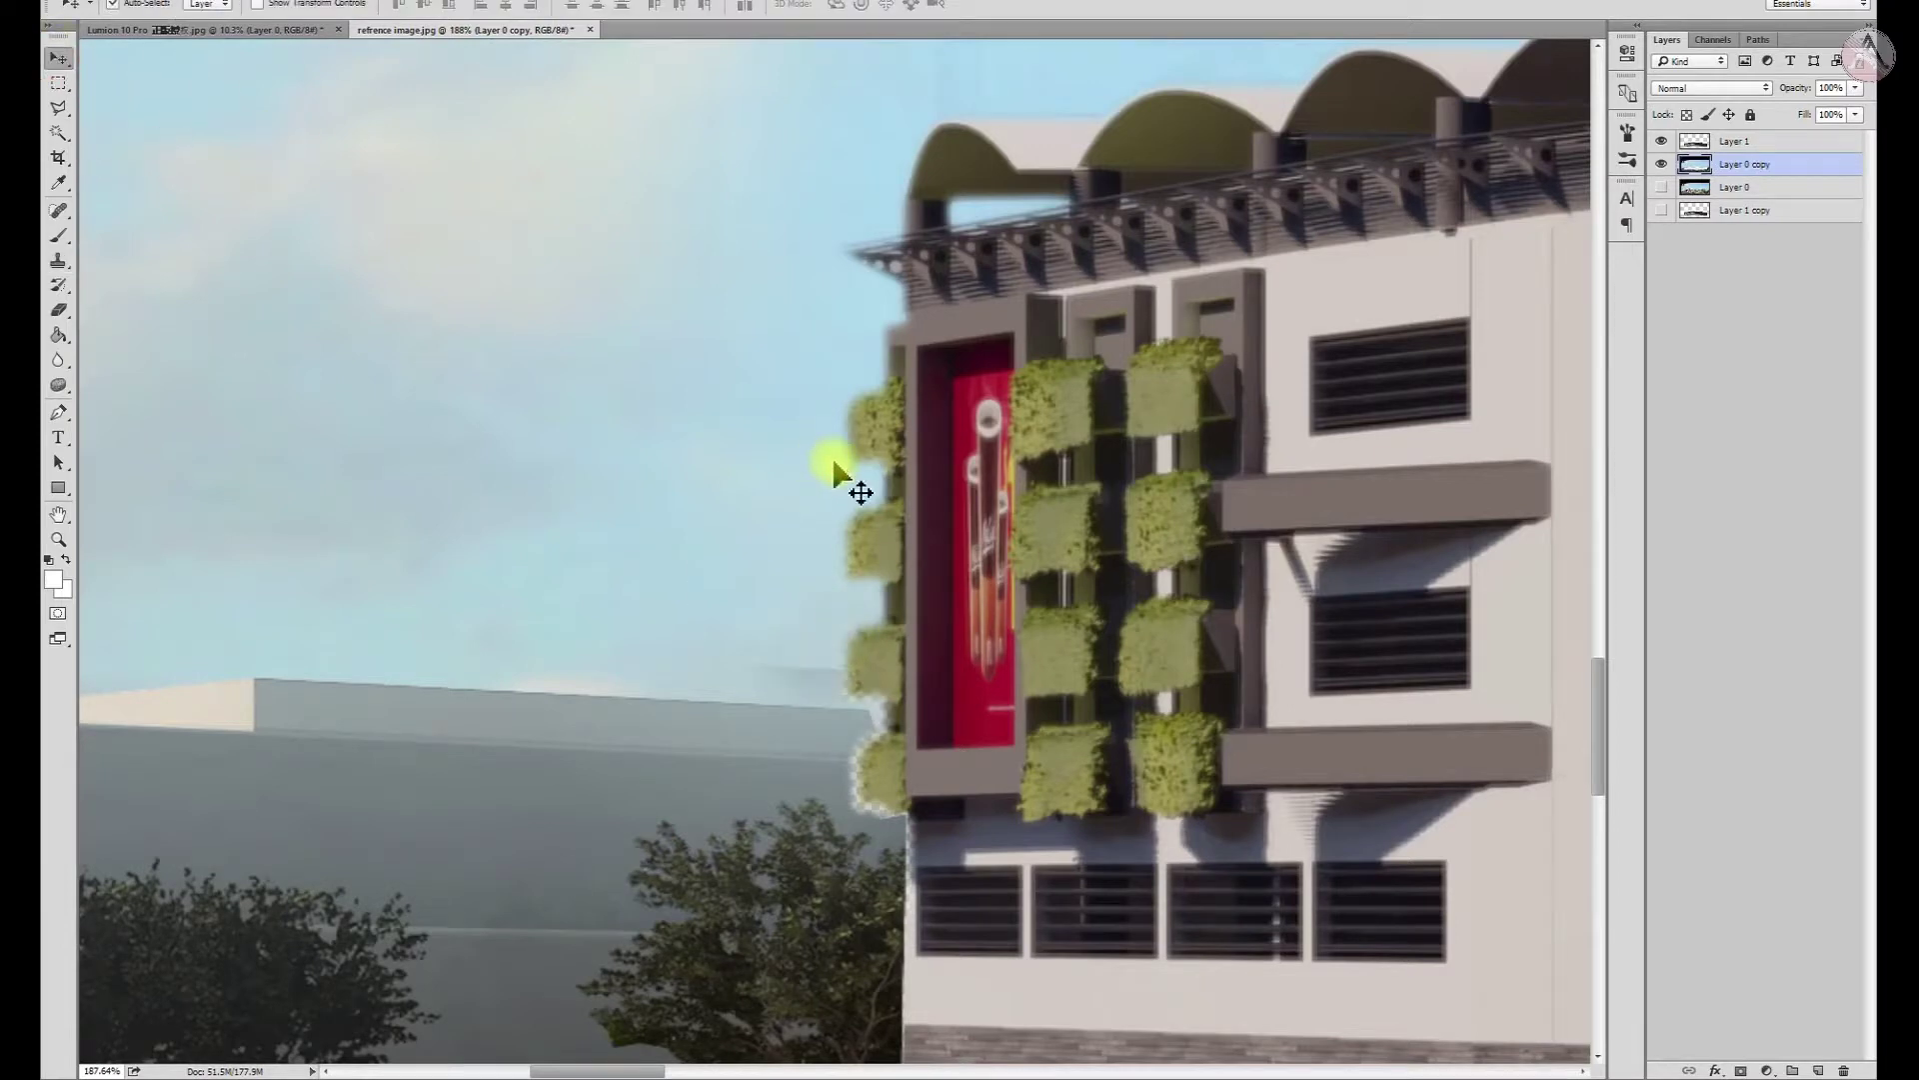
{"action": "left_click", "coordinate": [58, 260]}
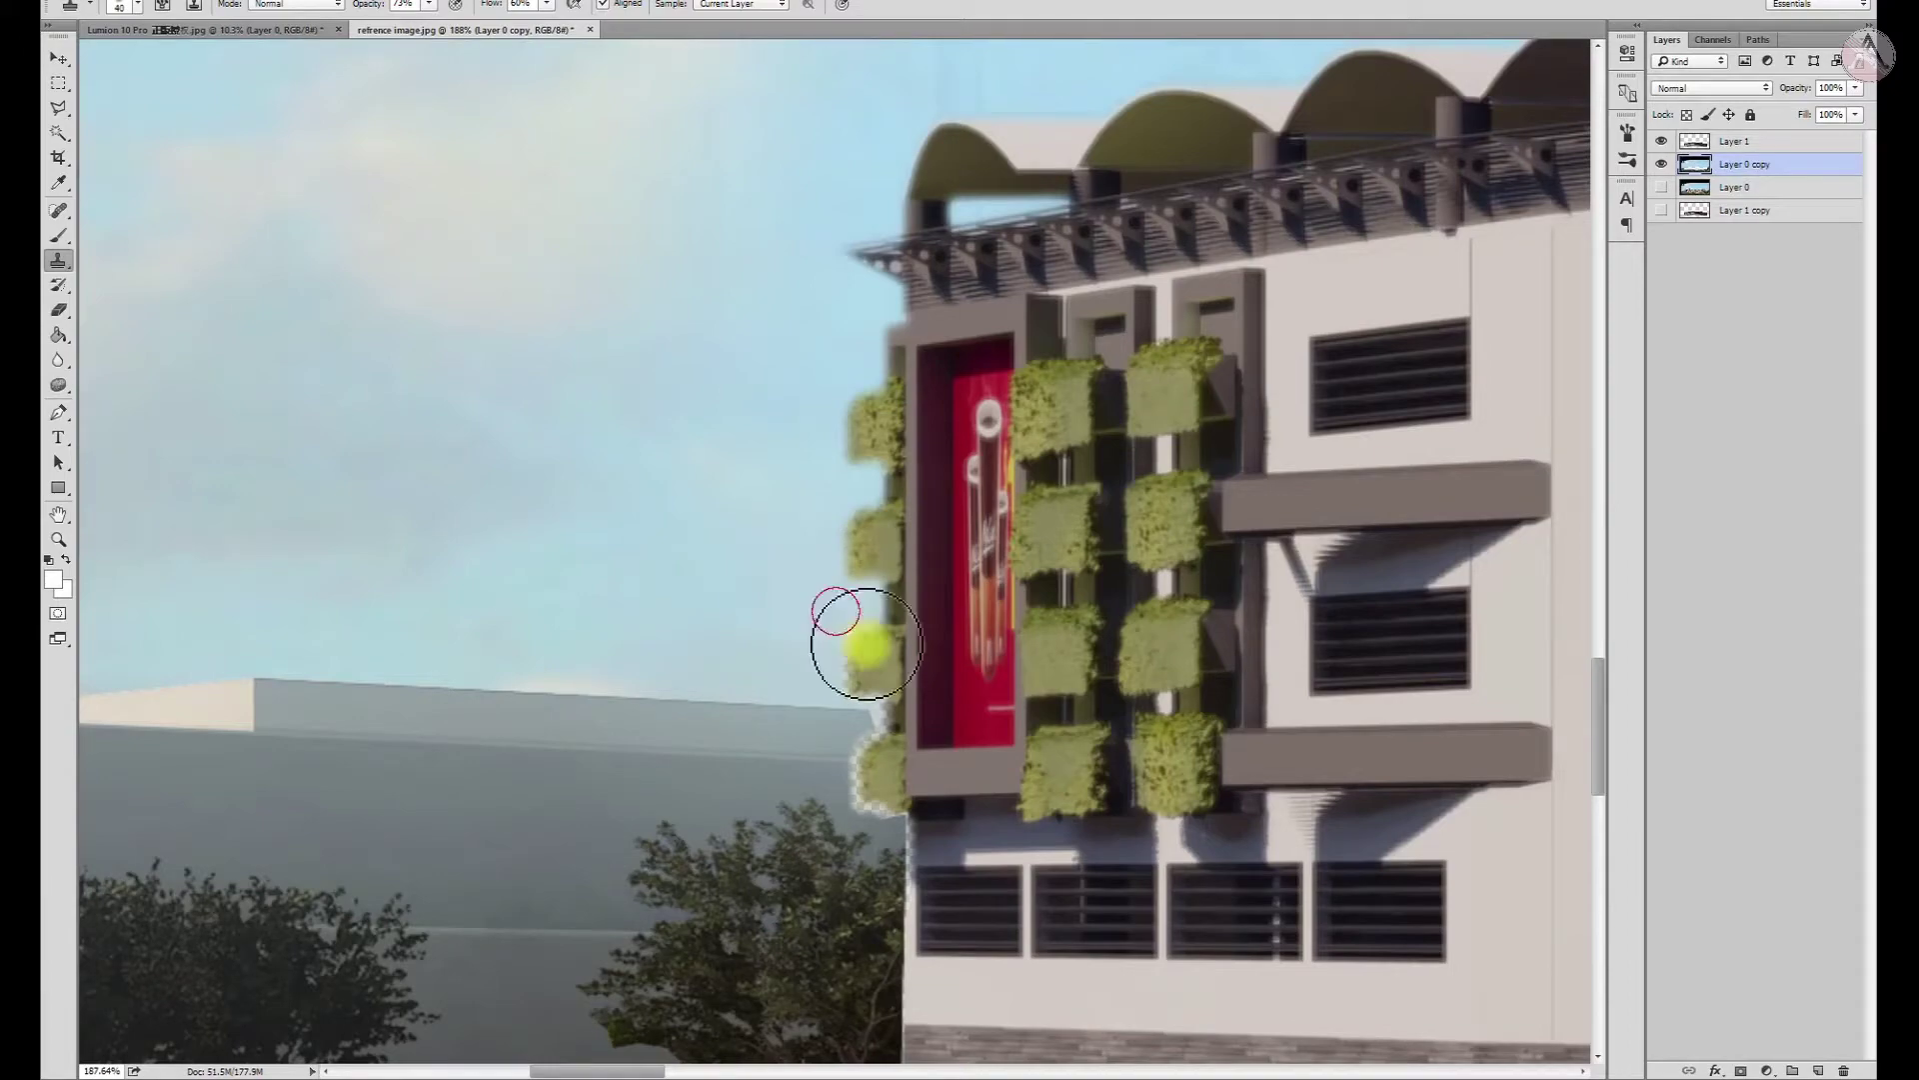
{"action": "mouse_move", "coordinate": [839, 720]}
{"action": "left_mouse_down"}
{"action": "mouse_move", "coordinate": [873, 724]}
{"action": "mouse_move", "coordinate": [900, 819]}
{"action": "left_mouse_up"}
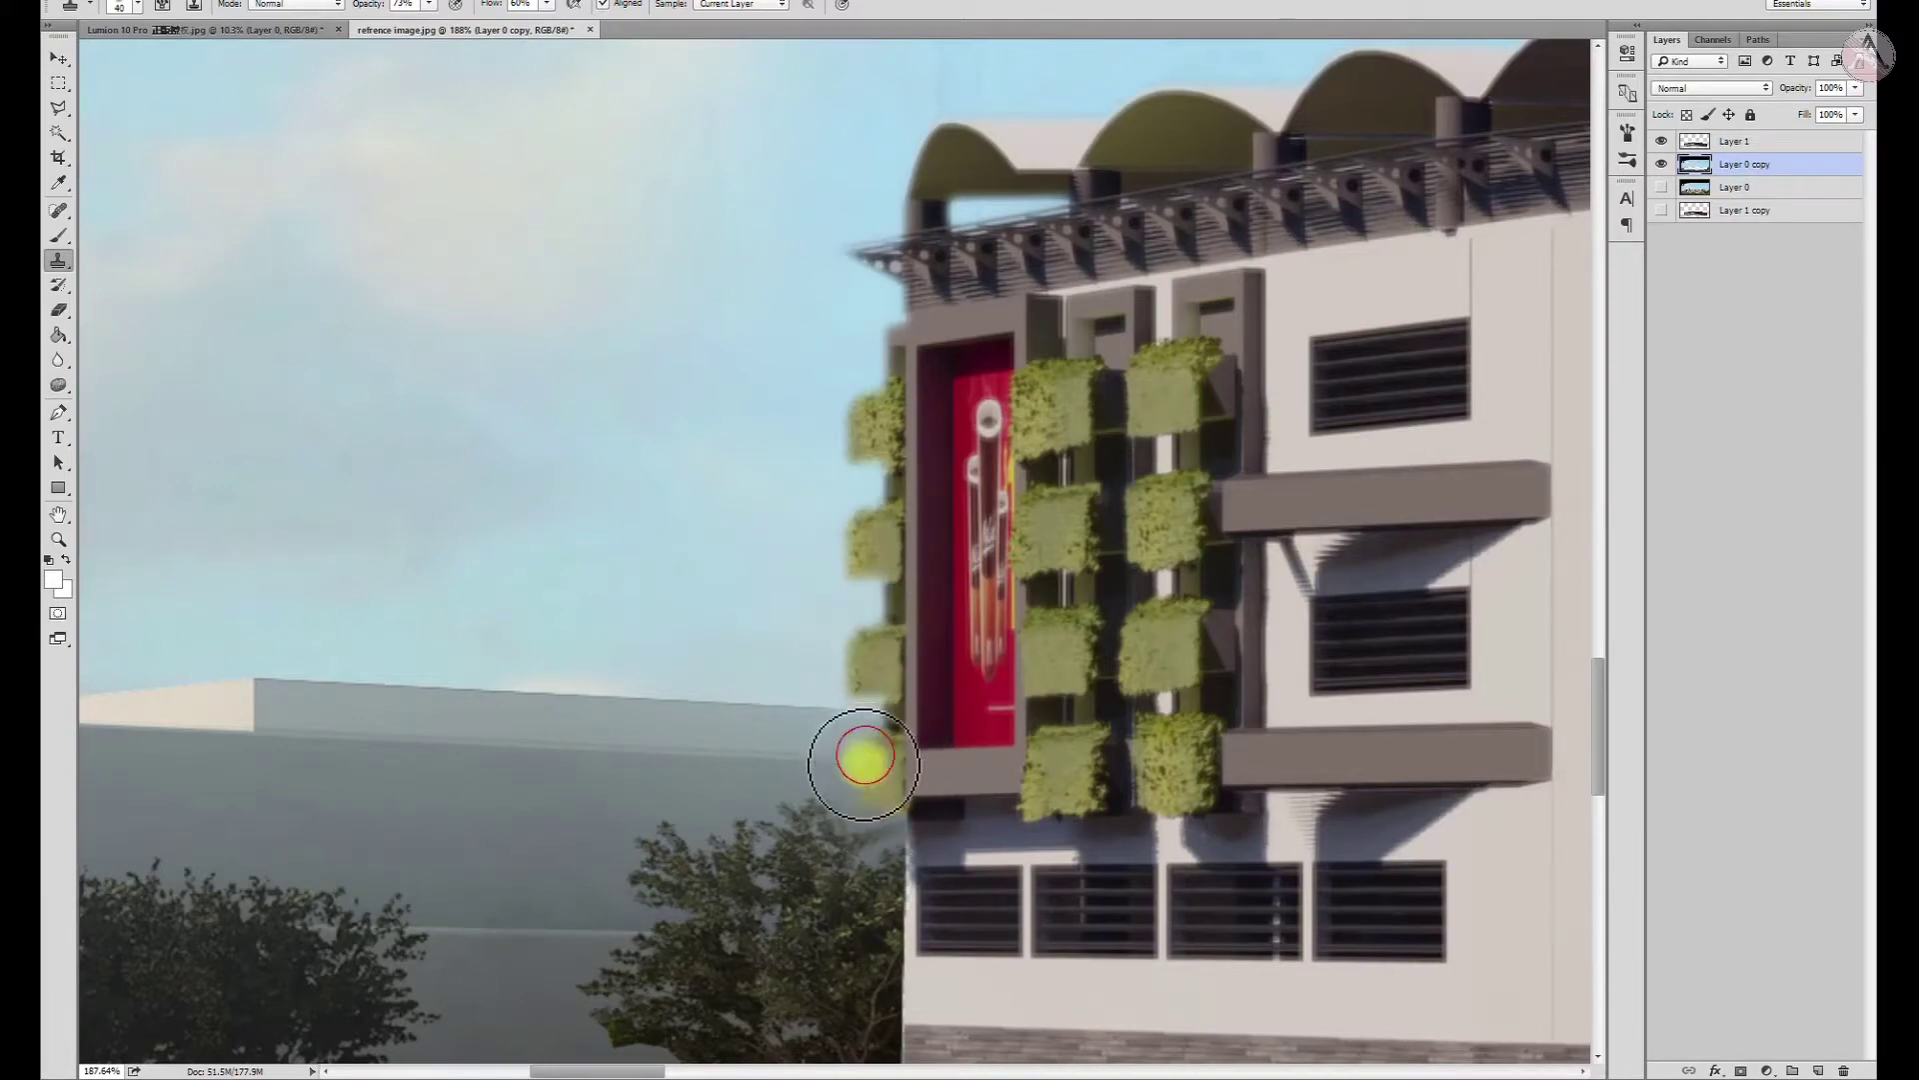
{"action": "scroll", "coordinate": [866, 759], "scroll_direction": "down", "scroll_amount": 3}
{"action": "scroll", "coordinate": [664, 655], "scroll_direction": "down", "scroll_amount": 3}
{"action": "scroll", "coordinate": [793, 716], "scroll_direction": "down", "scroll_amount": 3}
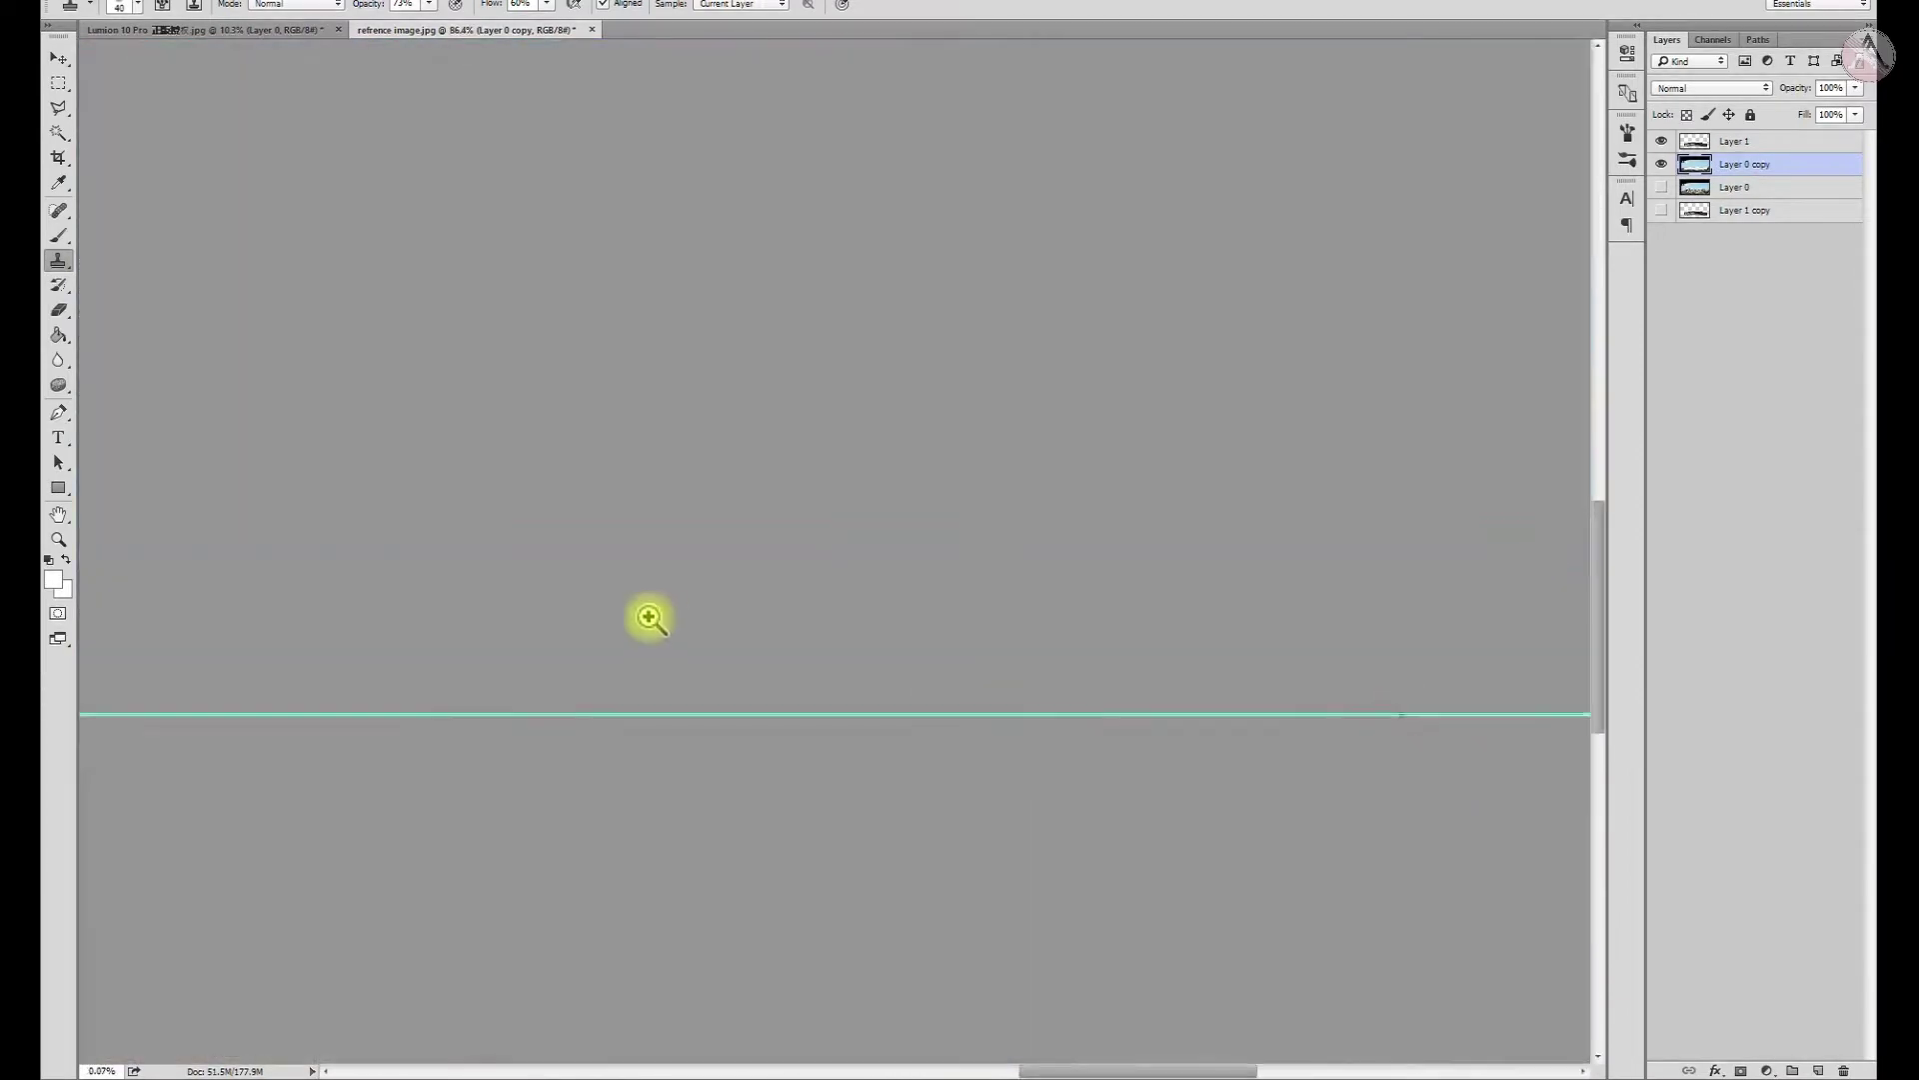
Zoom in on the building and lower the horizontal guide to the road edge
{"action": "scroll", "coordinate": [649, 618], "scroll_direction": "down", "scroll_amount": 5}
{"action": "left_click", "coordinate": [58, 538]}
{"action": "left_click_drag", "start_coordinate": [826, 549], "coordinate": [1121, 698]}
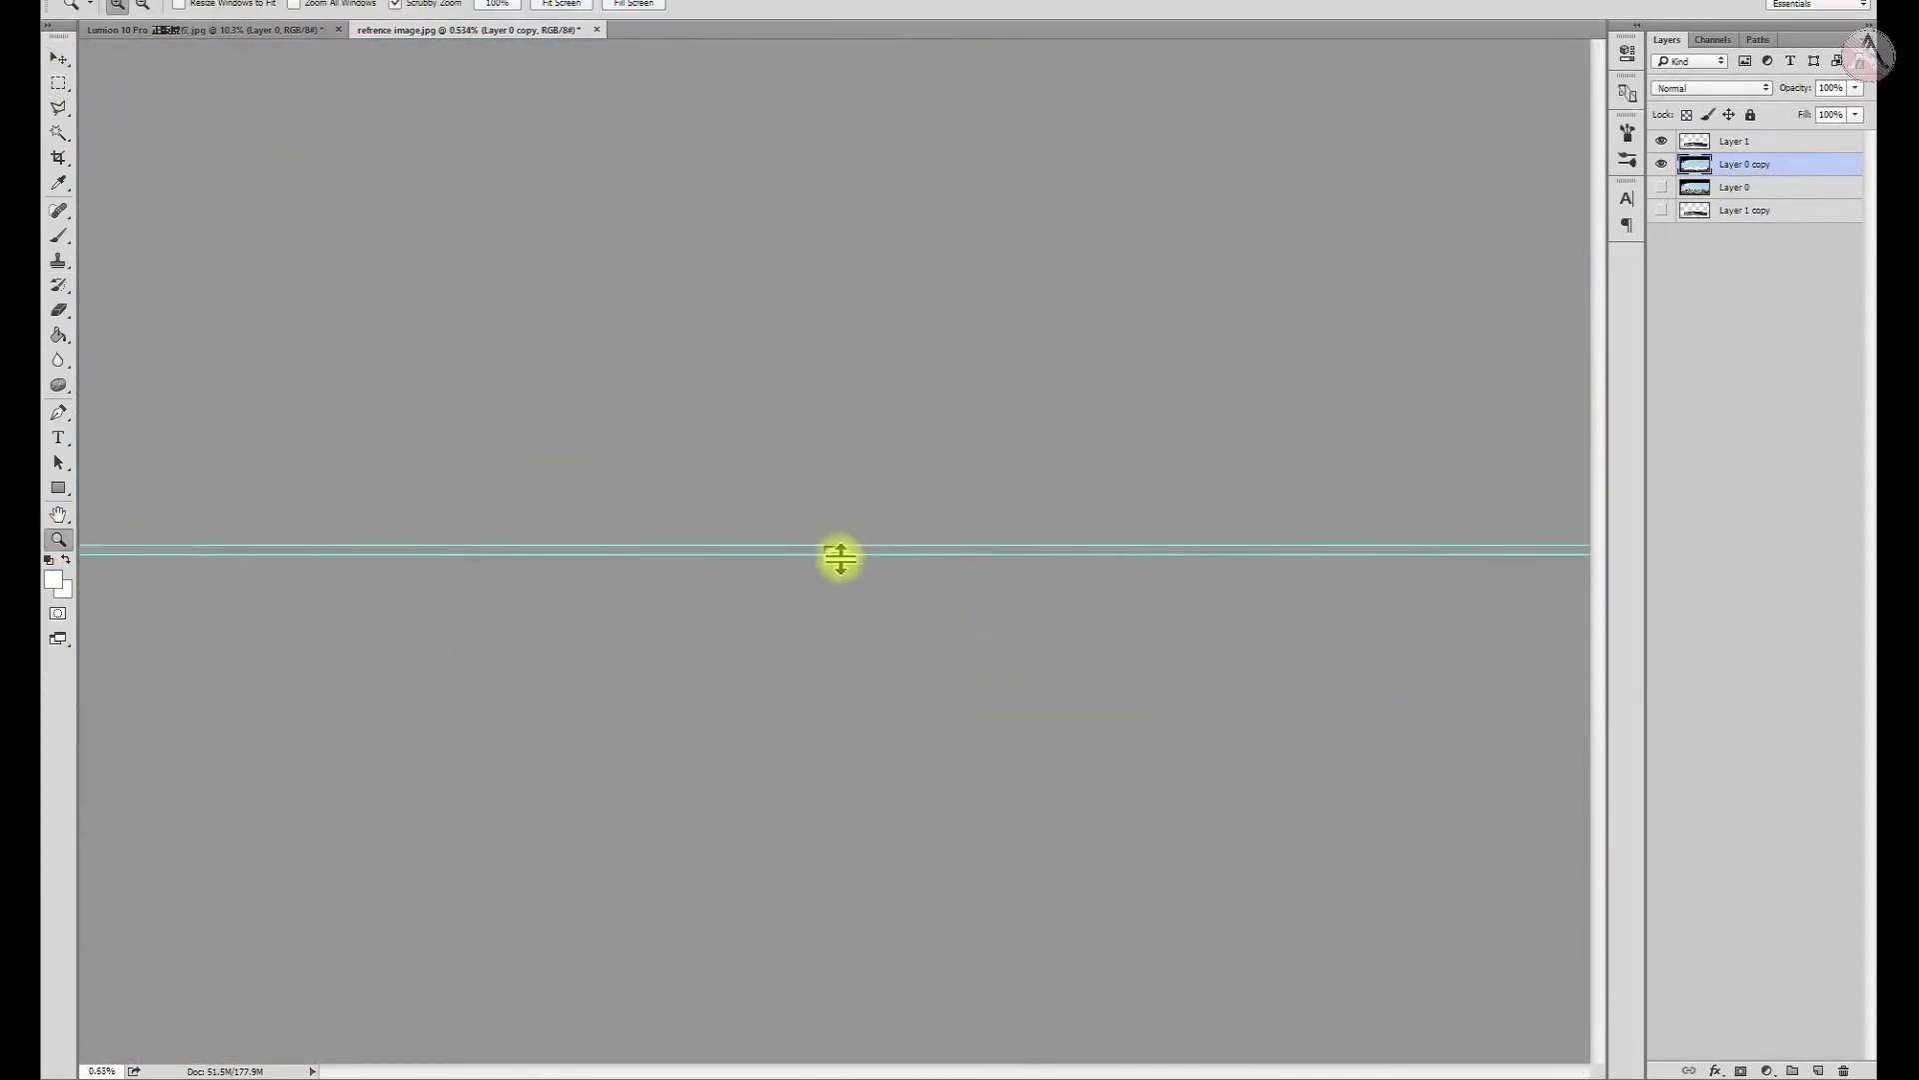
{"action": "left_click", "coordinate": [1130, 681]}
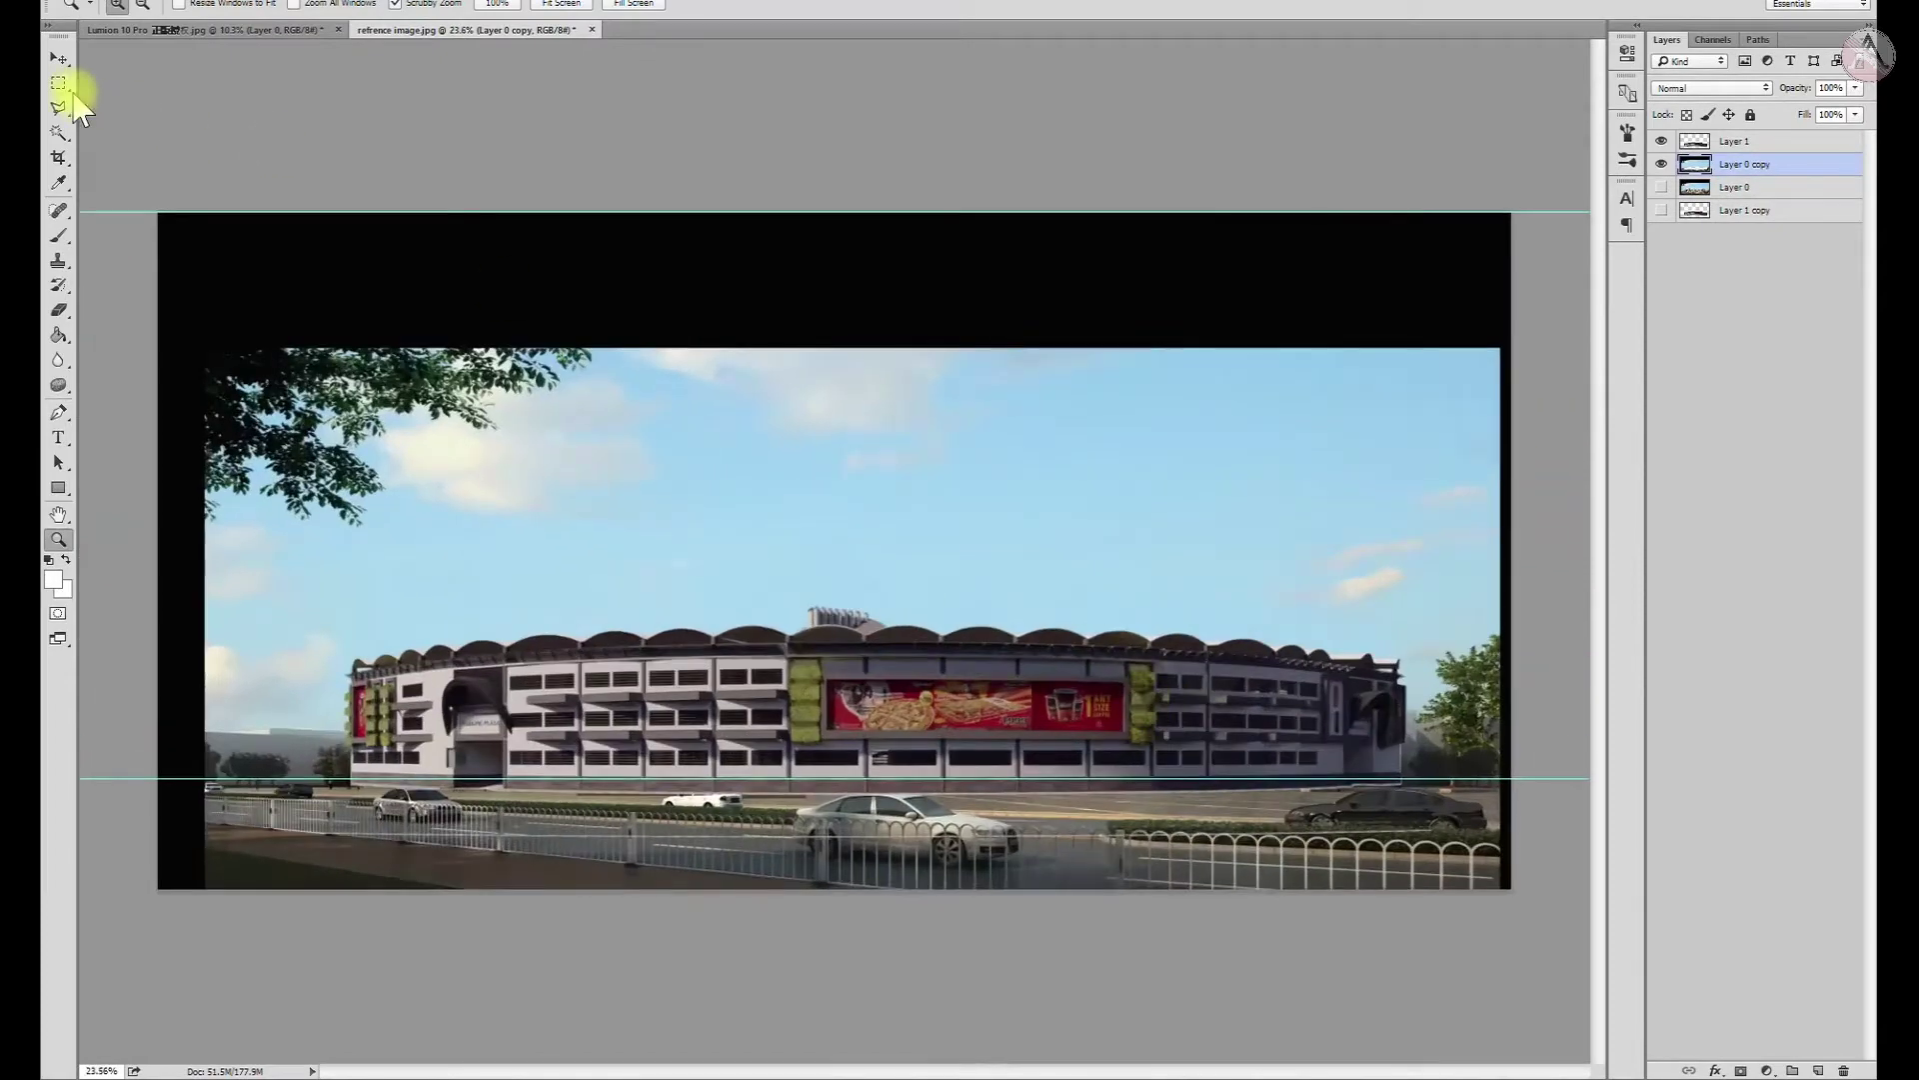
{"action": "left_click", "coordinate": [58, 58]}
{"action": "scroll", "coordinate": [1363, 784], "scroll_direction": "up", "scroll_amount": 5}
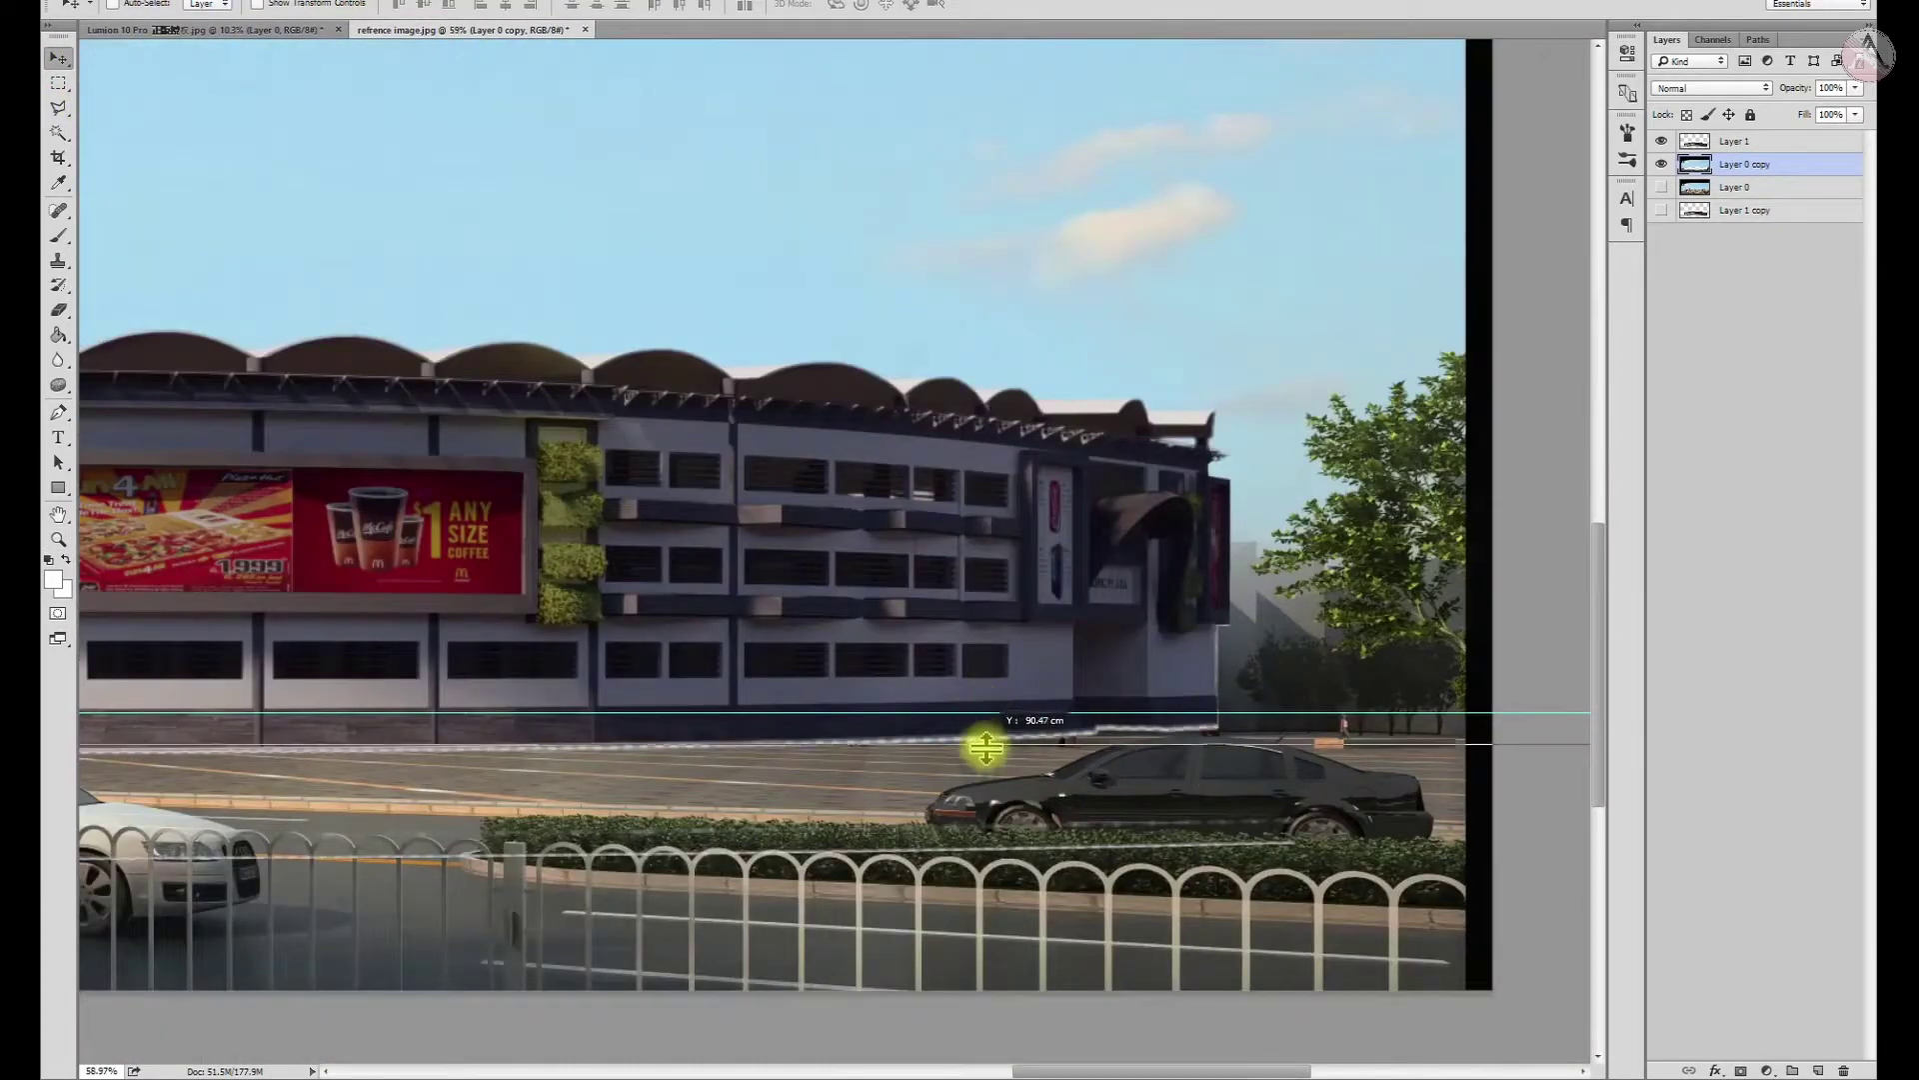
{"action": "left_click_drag", "start_coordinate": [985, 713], "coordinate": [981, 761]}
Check the layer under the guide and set up a slightly larger Clone Stamp brush
{"action": "right_click", "coordinate": [906, 757]}
{"action": "left_click", "coordinate": [958, 769]}
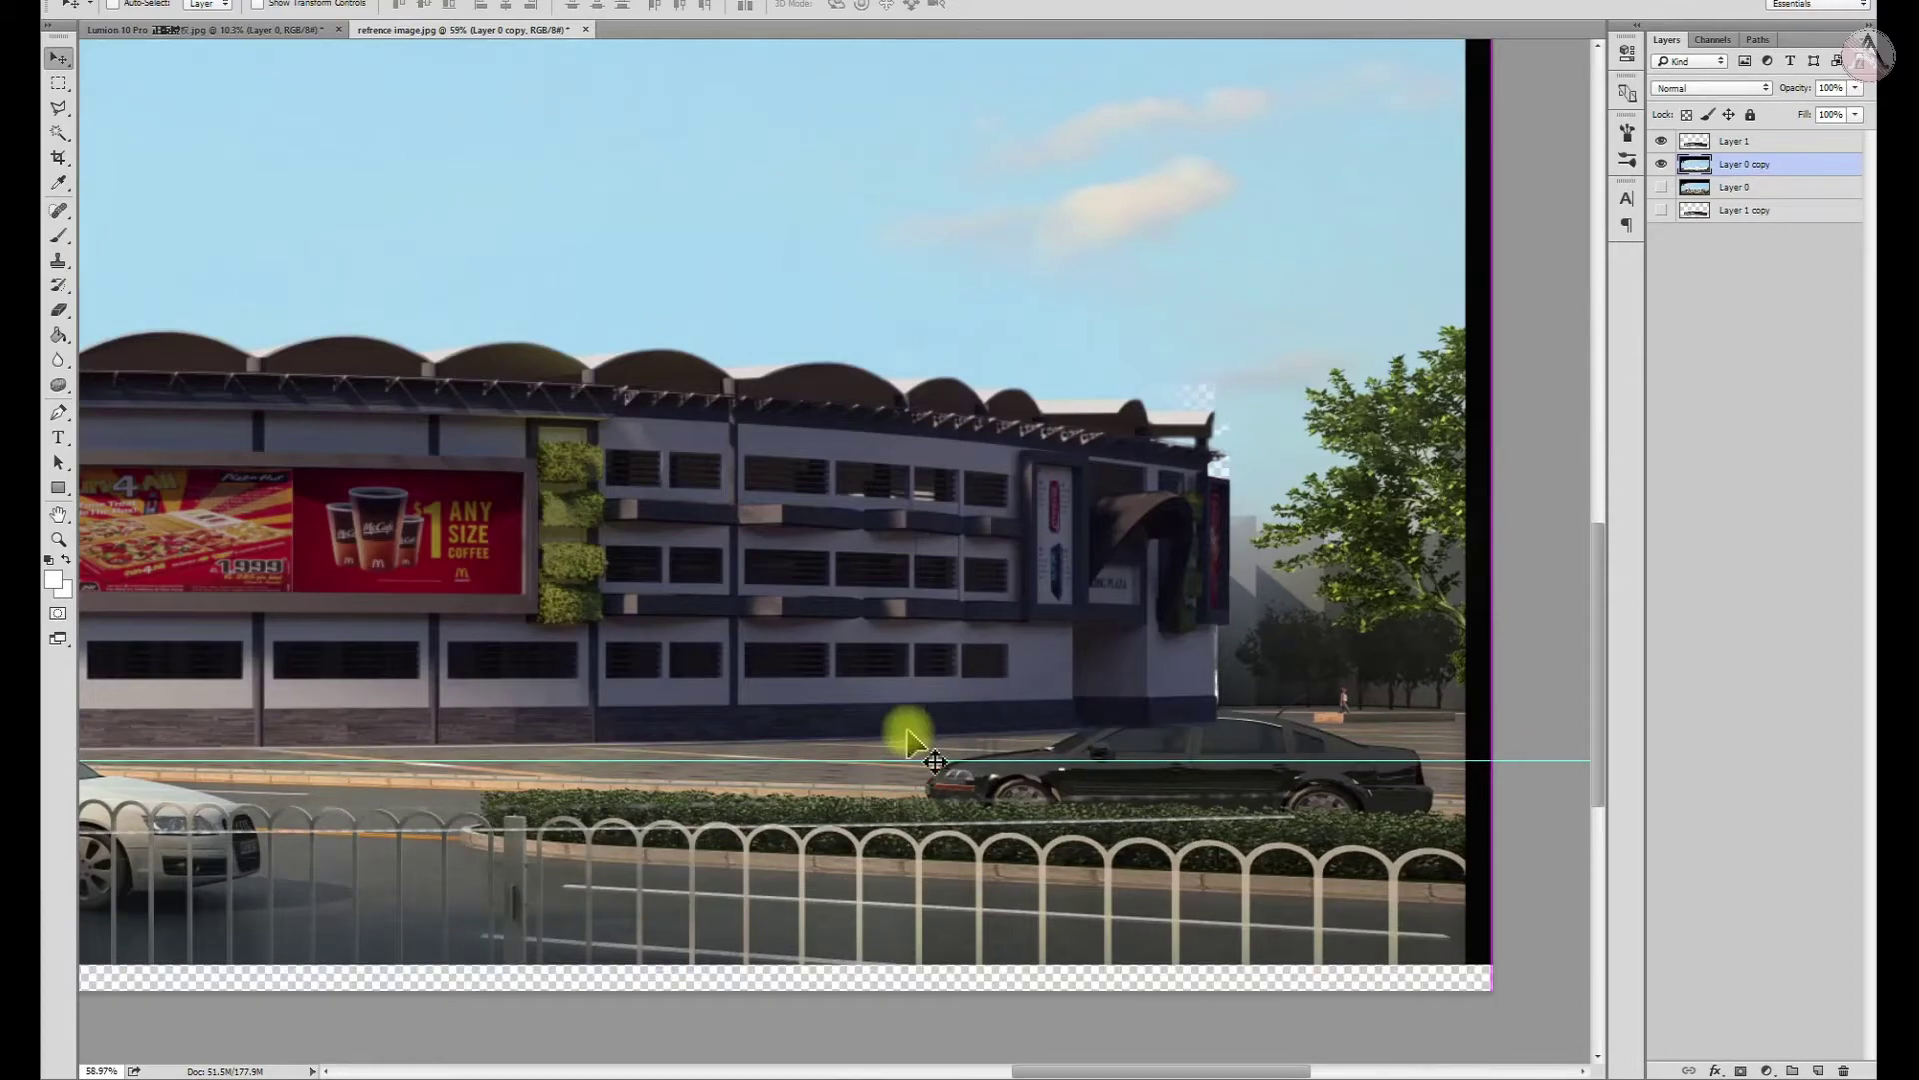
{"action": "scroll", "coordinate": [487, 590], "scroll_direction": "down", "scroll_amount": 2}
{"action": "left_click", "coordinate": [60, 266]}
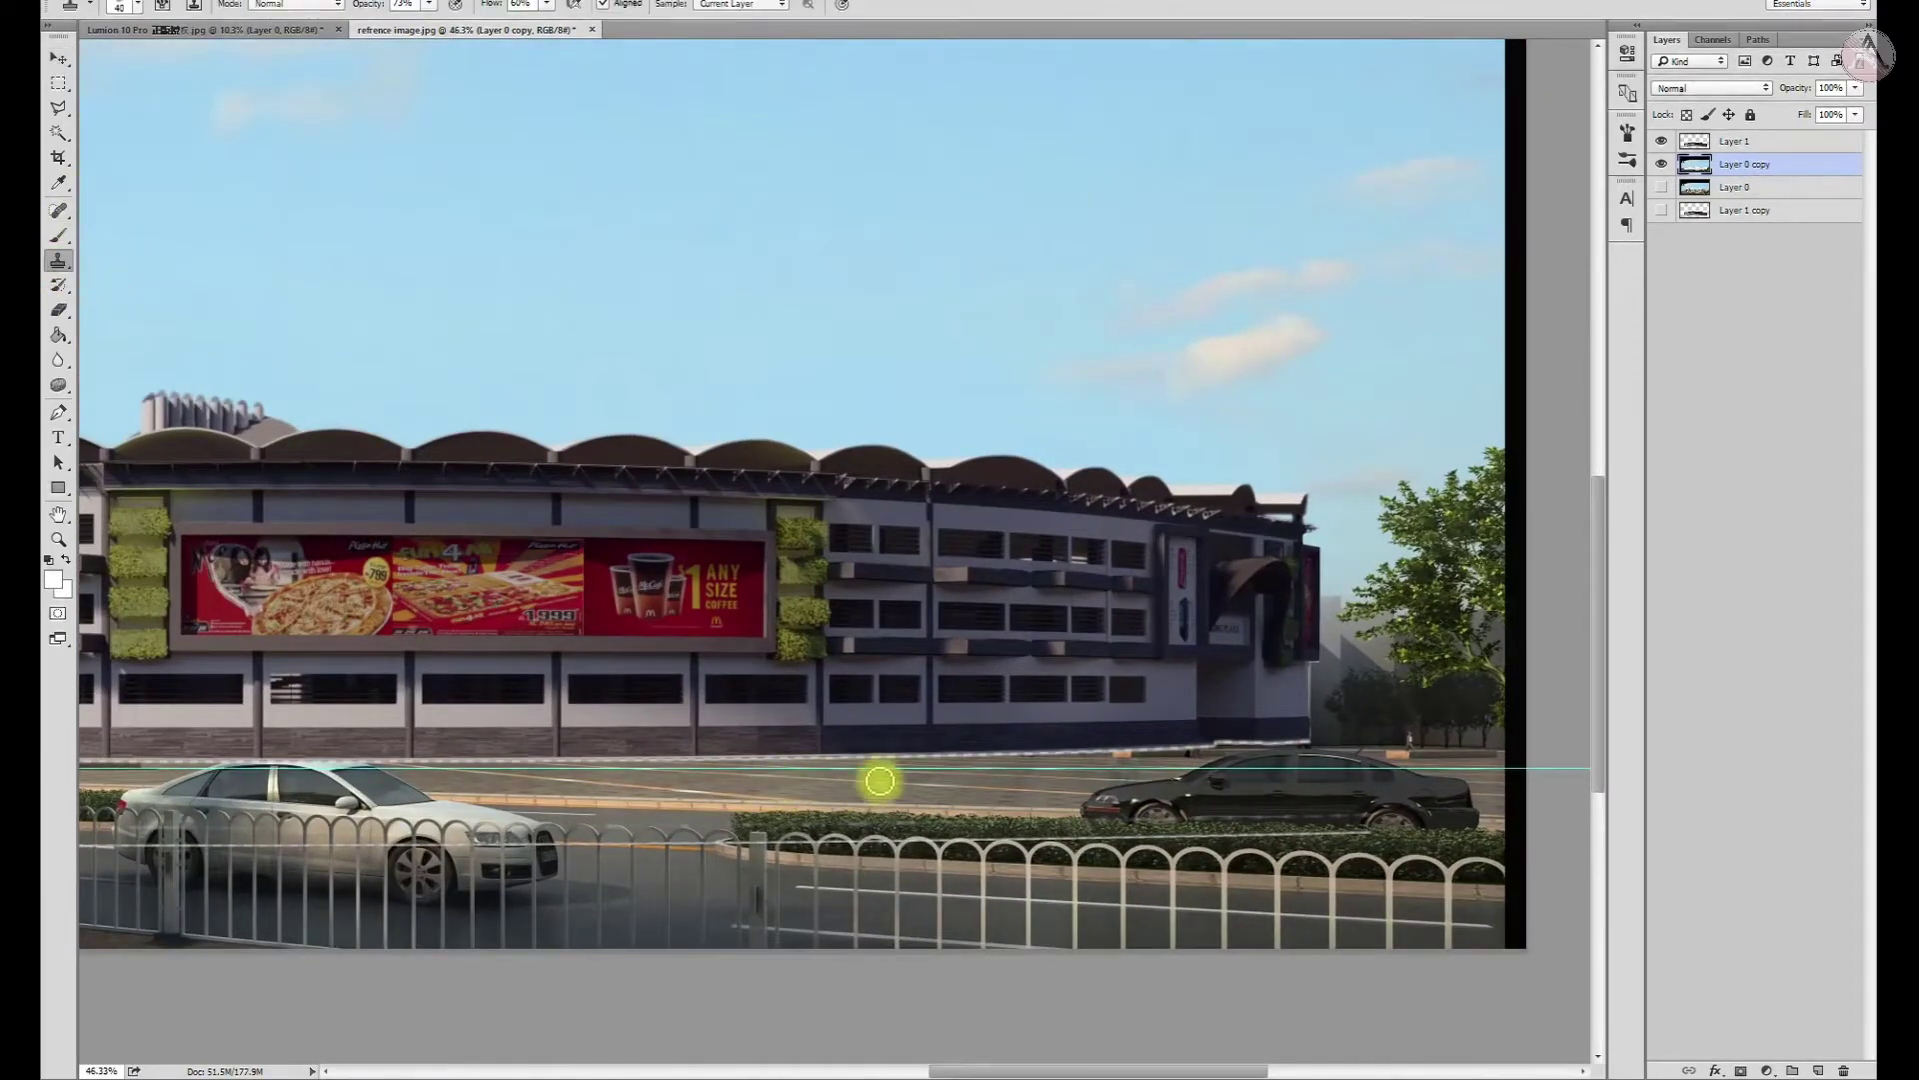
{"action": "scroll", "coordinate": [989, 762], "scroll_direction": "up", "scroll_amount": 2}
{"action": "scroll", "coordinate": [1149, 740], "scroll_direction": "up", "scroll_amount": 2}
{"action": "key", "text": "bracketright"}
{"action": "key", "text": "bracketright"}
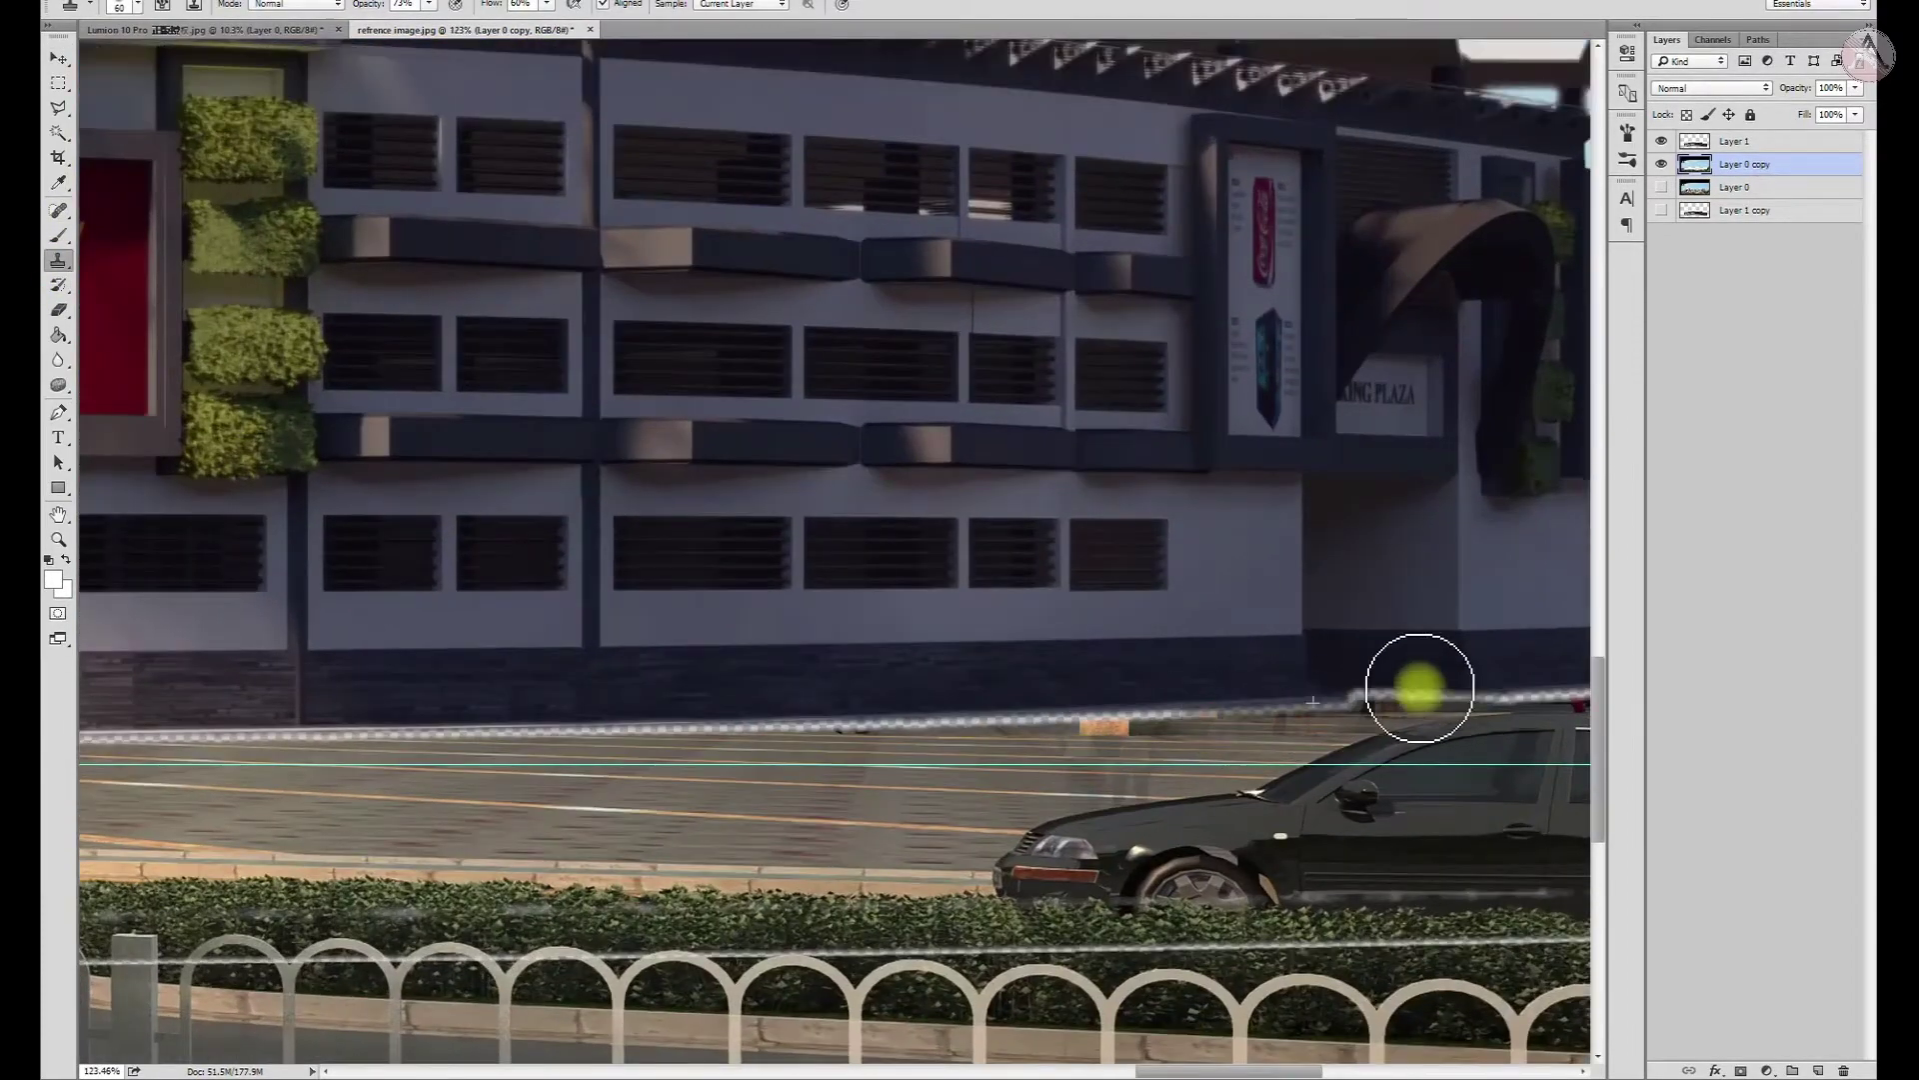
Clone pavement texture over the dashed strip along the road edge, working toward the white car
{"action": "mouse_move", "coordinate": [1490, 692]}
{"action": "left_mouse_down"}
{"action": "mouse_move", "coordinate": [1127, 737]}
{"action": "mouse_move", "coordinate": [634, 740]}
{"action": "left_mouse_up"}
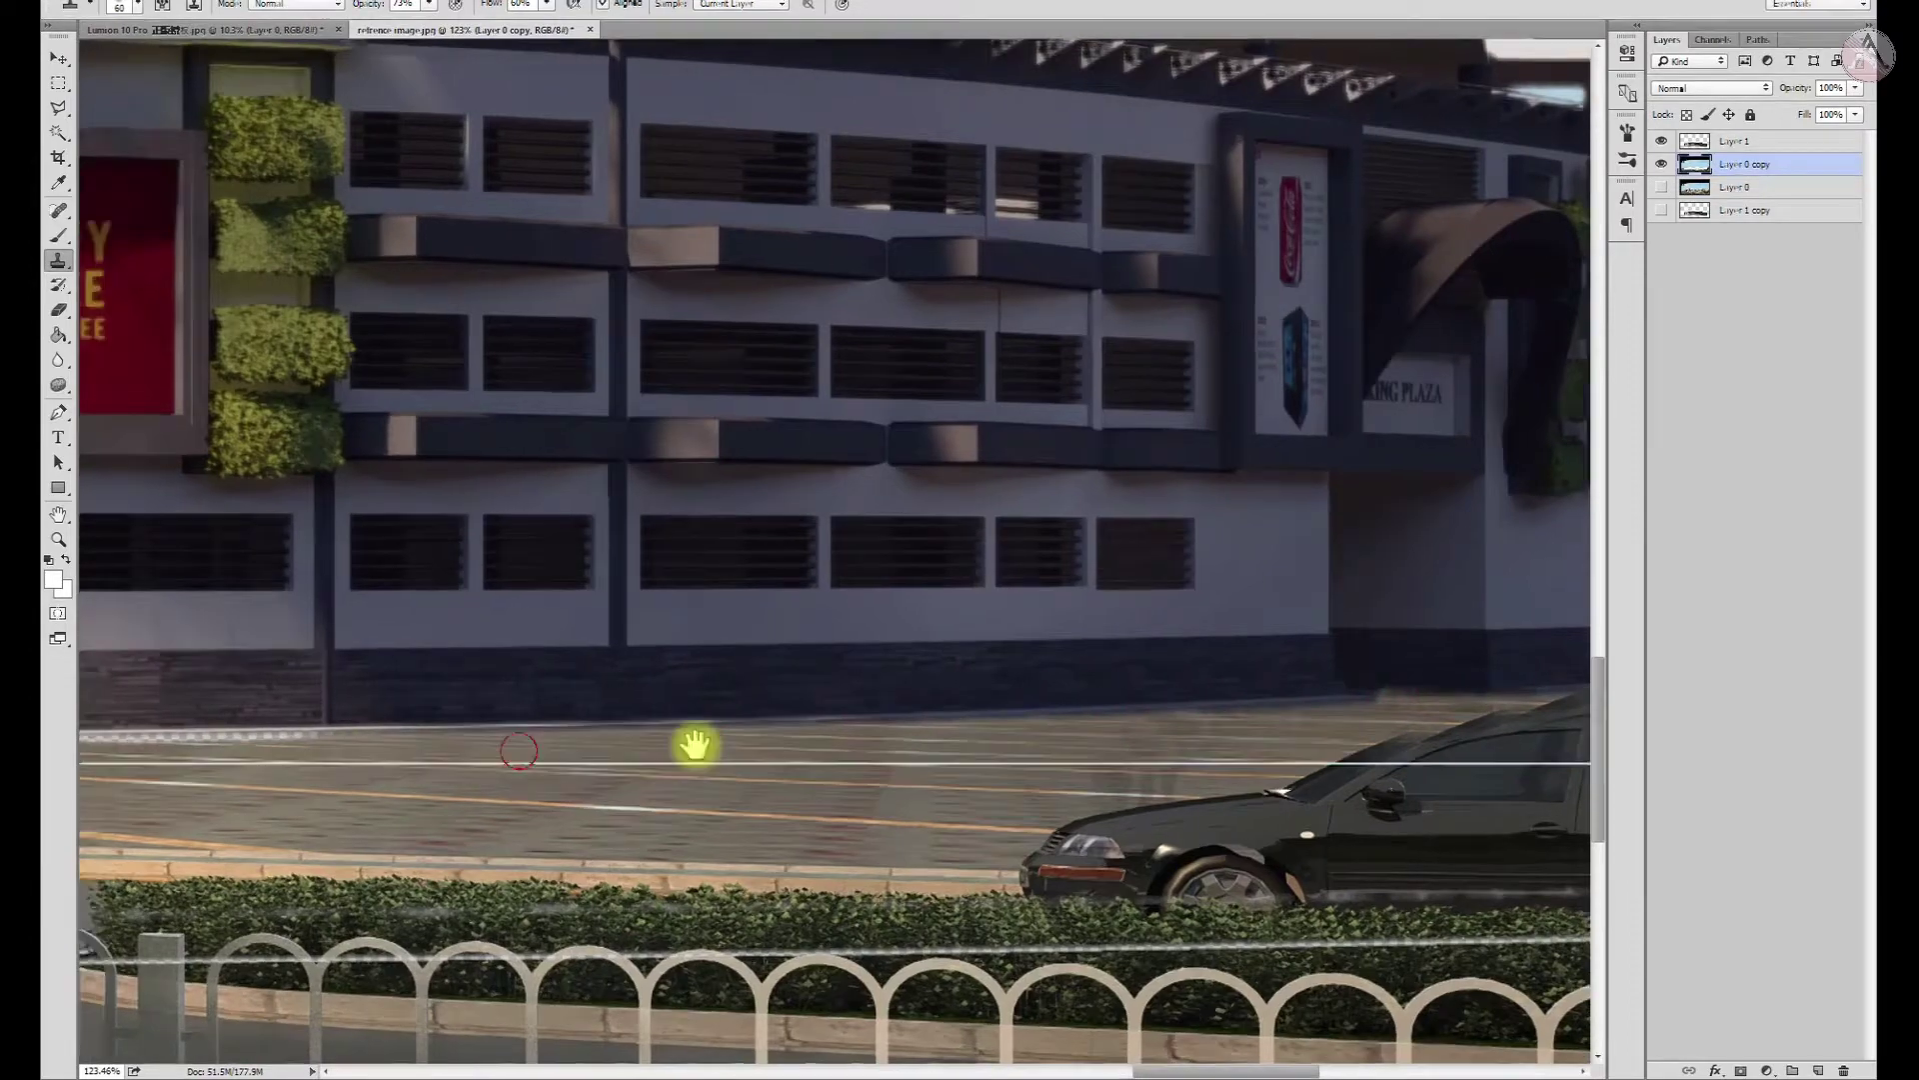
{"action": "scroll", "coordinate": [1341, 740], "scroll_direction": "left", "scroll_amount": 5}
{"action": "left_click_drag", "start_coordinate": [1340, 739], "coordinate": [908, 729]}
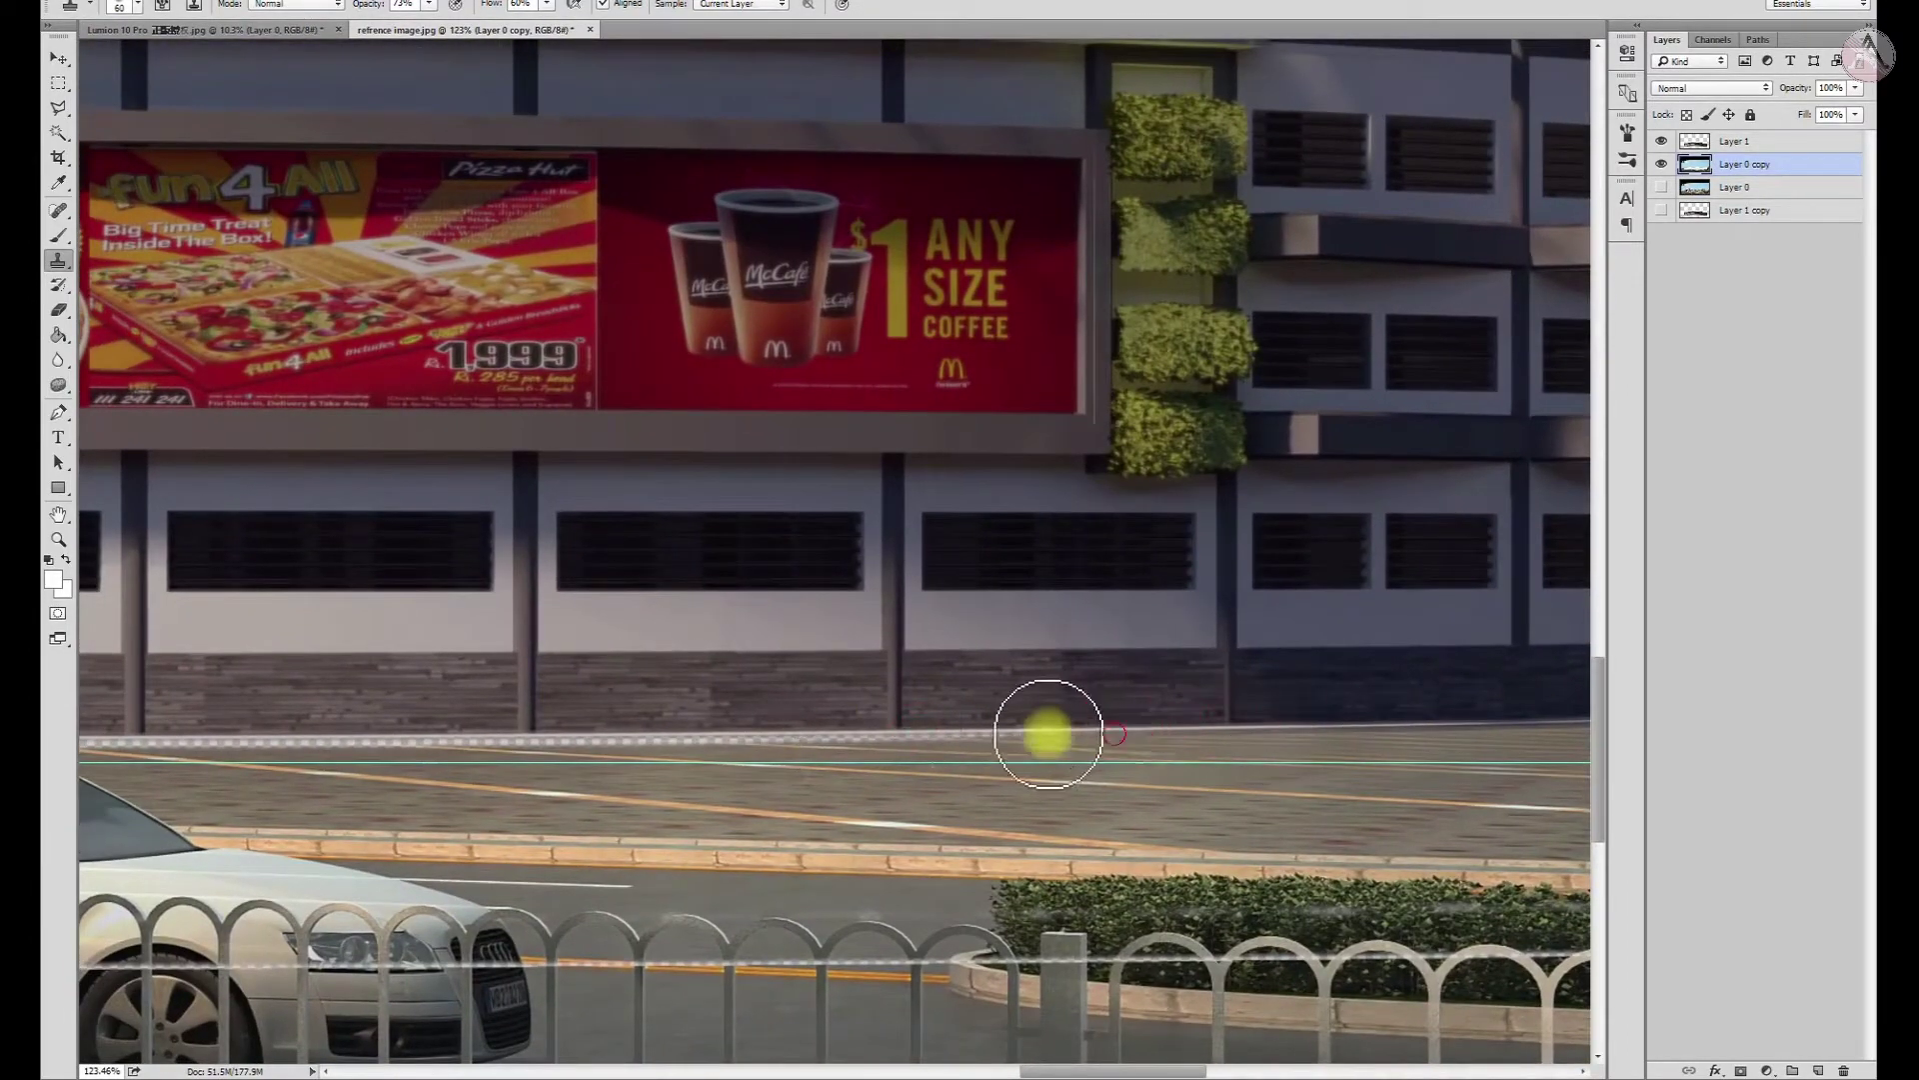
{"action": "scroll", "coordinate": [581, 742], "scroll_direction": "left", "scroll_amount": 2}
{"action": "left_click_drag", "start_coordinate": [892, 719], "coordinate": [587, 715]}
{"action": "scroll", "coordinate": [506, 733], "scroll_direction": "left", "scroll_amount": 3}
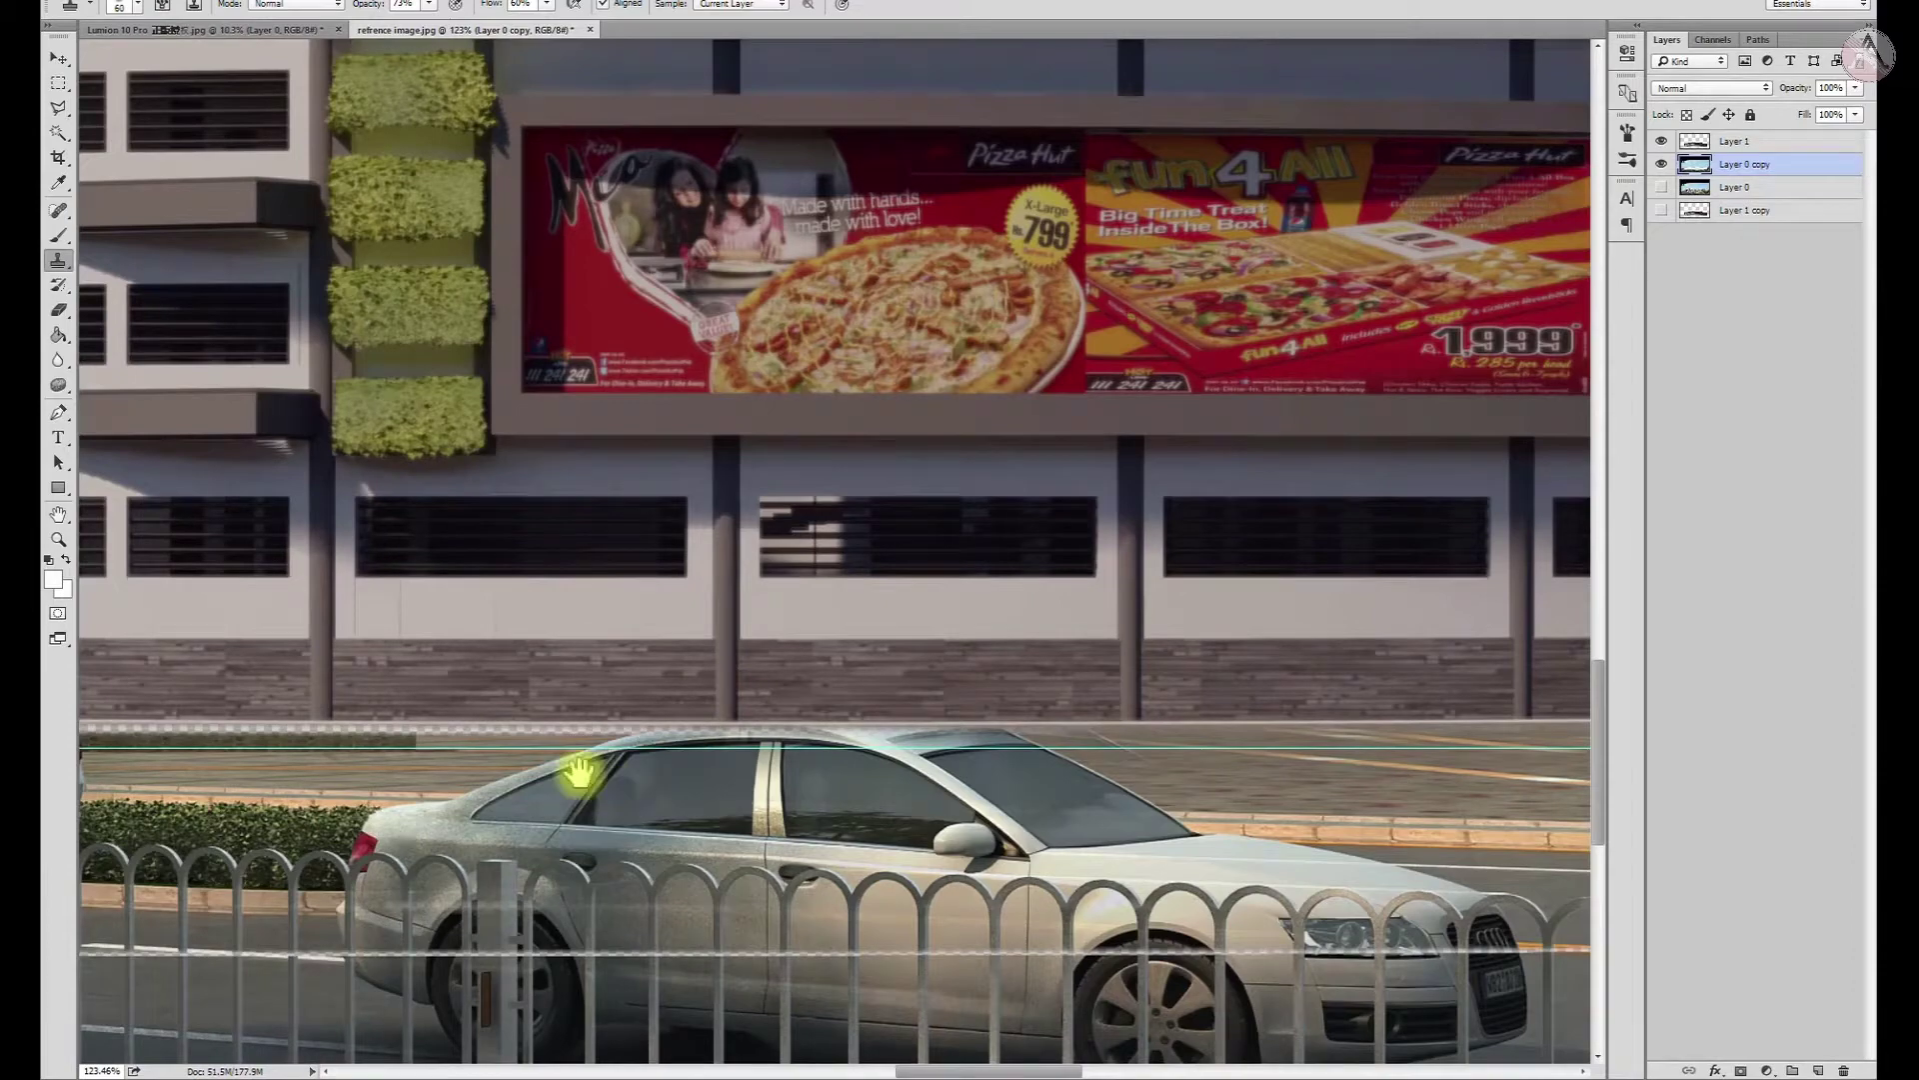
{"action": "scroll", "coordinate": [938, 777], "scroll_direction": "left", "scroll_amount": 2}
{"action": "scroll", "coordinate": [1113, 715], "scroll_direction": "left", "scroll_amount": 2}
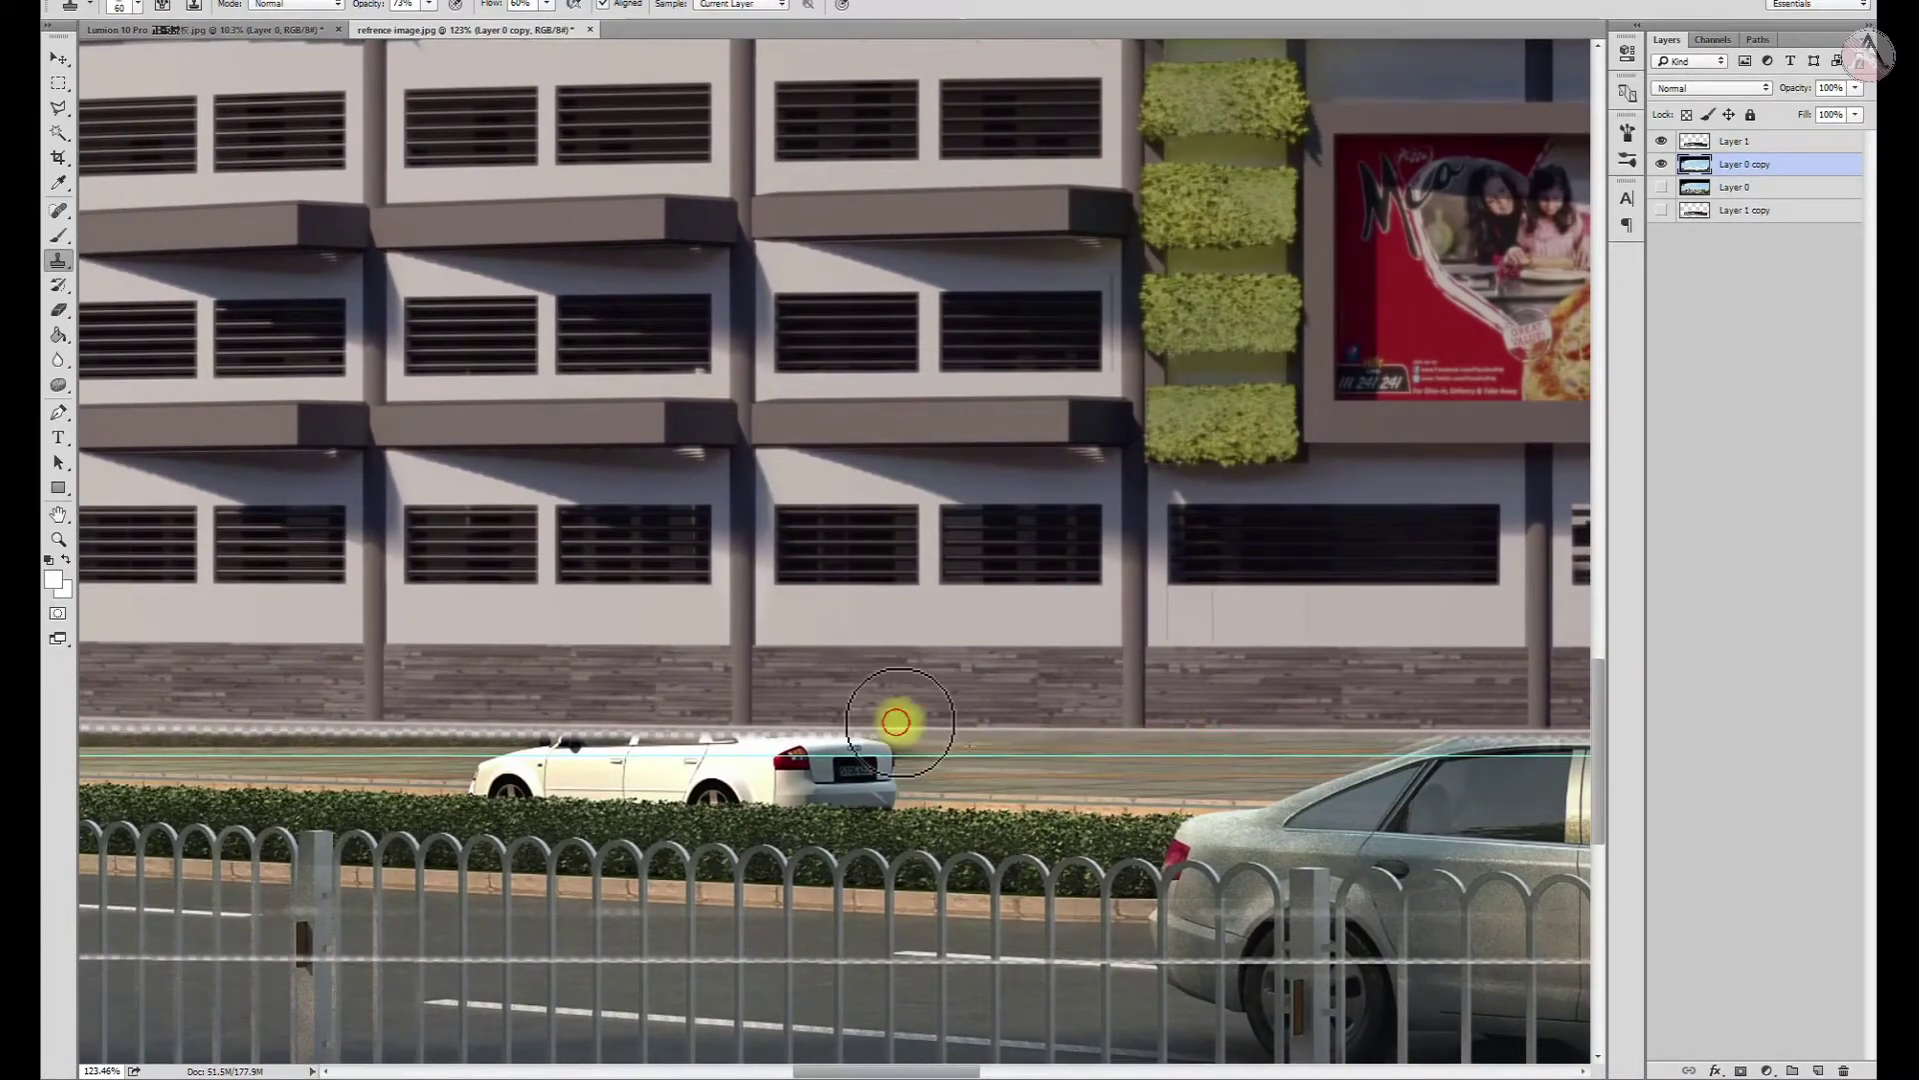
{"action": "left_click_drag", "start_coordinate": [876, 752], "coordinate": [972, 733]}
{"action": "mouse_move", "coordinate": [544, 720]}
{"action": "left_mouse_down"}
{"action": "mouse_move", "coordinate": [1028, 784]}
{"action": "mouse_move", "coordinate": [1263, 759]}
{"action": "left_mouse_up"}
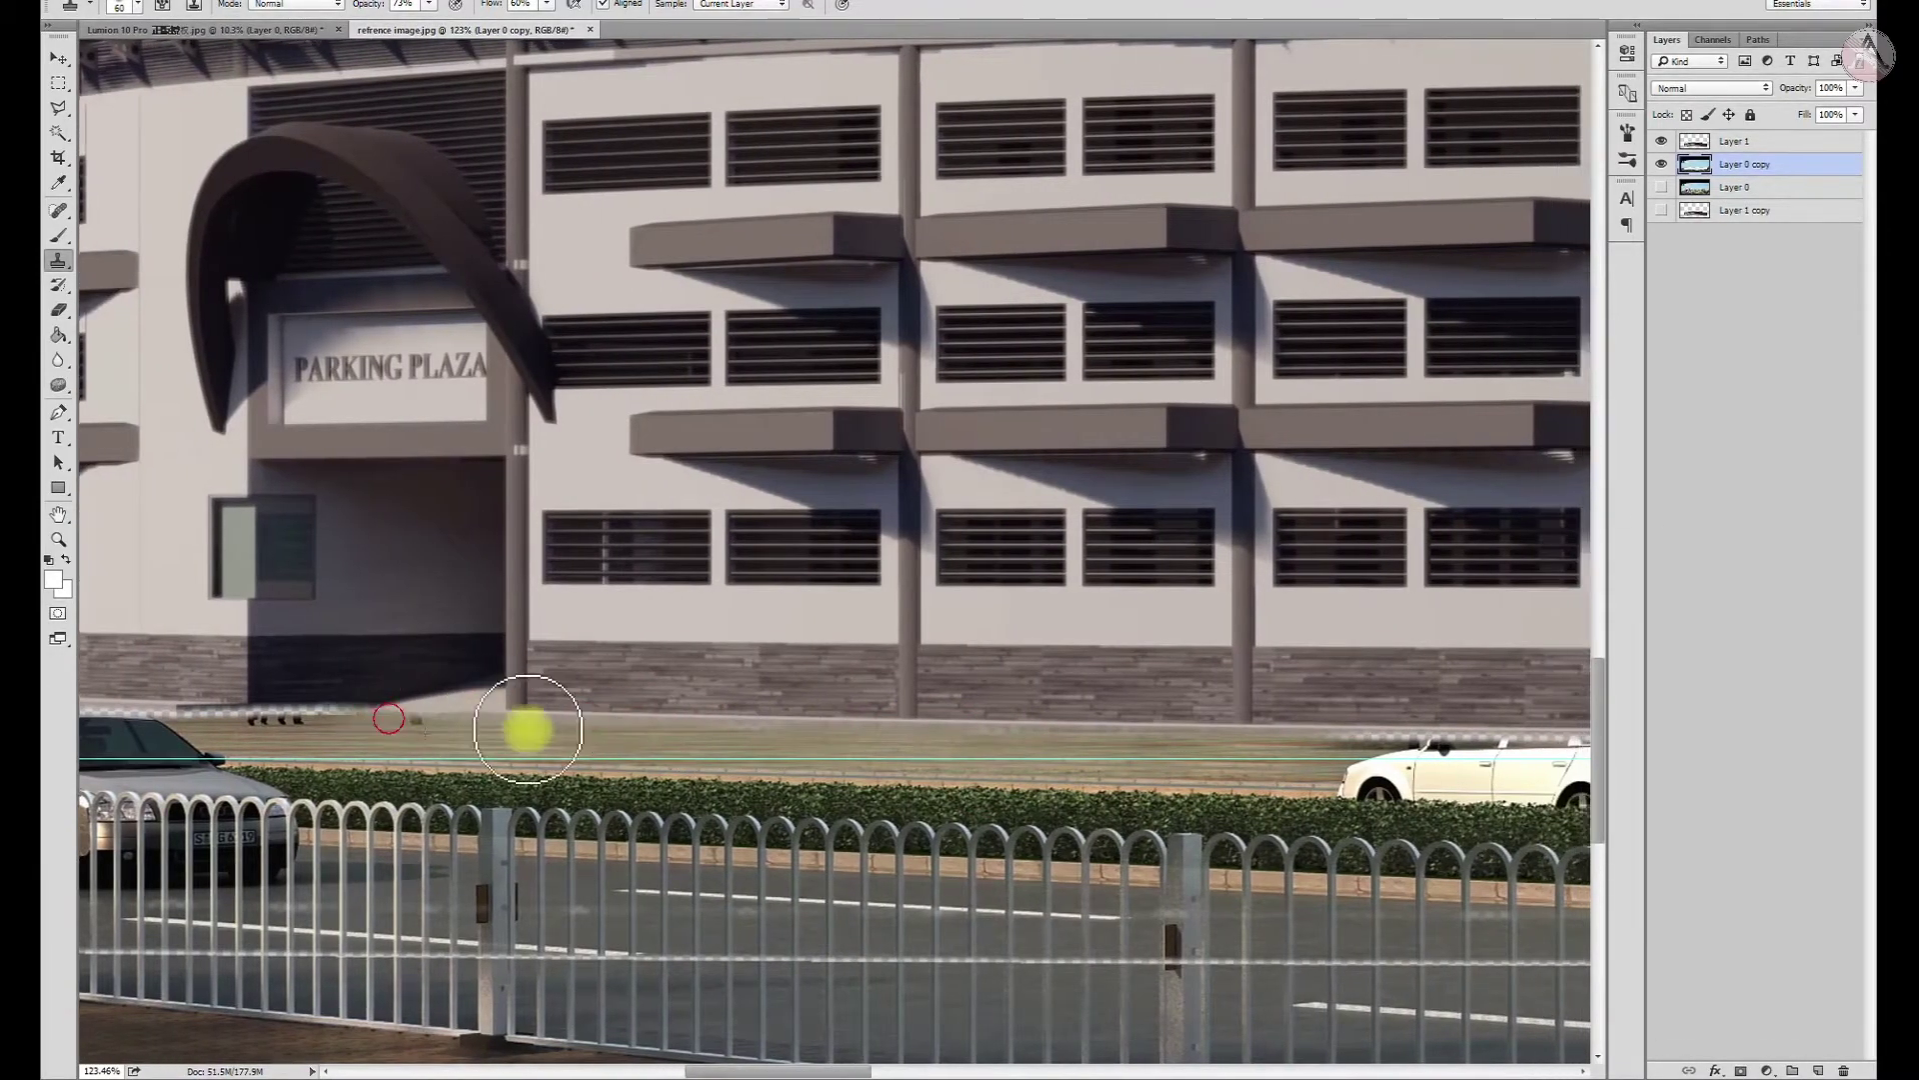
{"action": "left_click_drag", "start_coordinate": [523, 729], "coordinate": [1255, 742]}
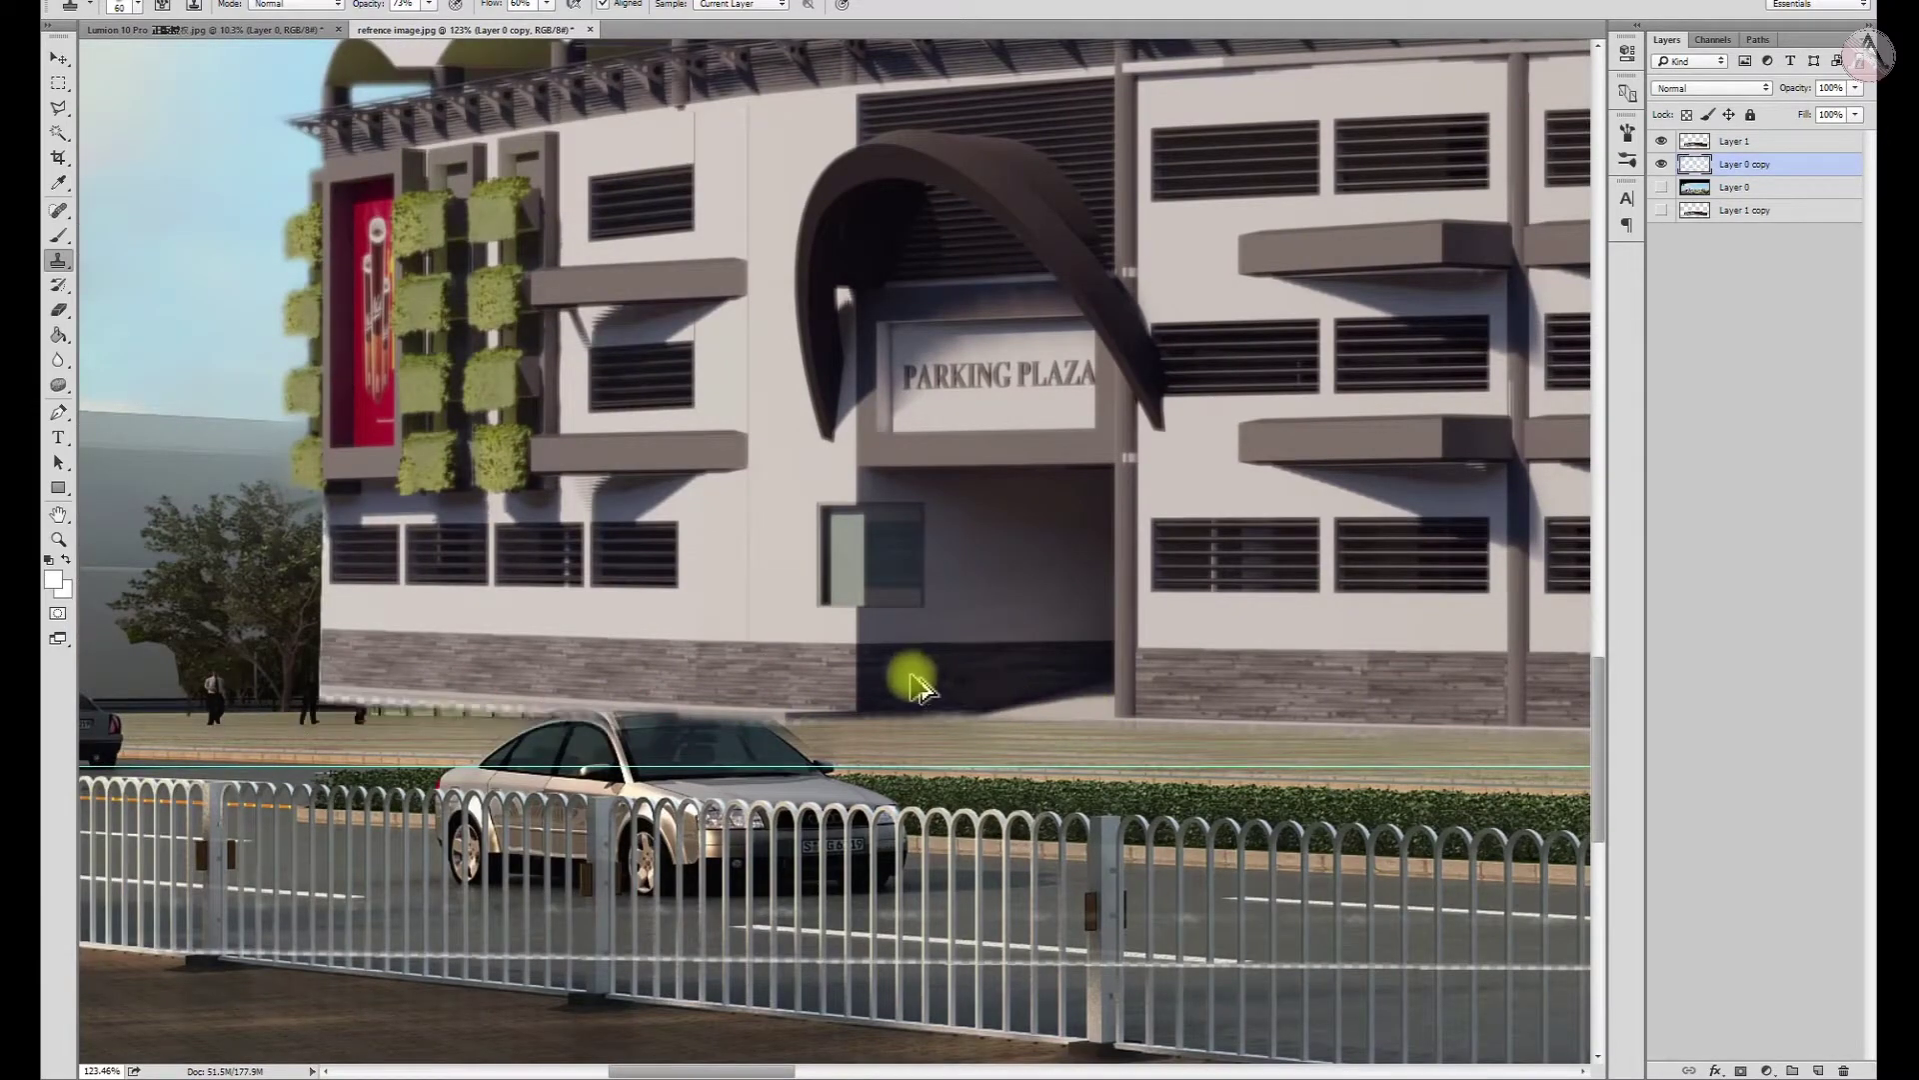
With a smaller brush, clone over the strip and dark railing bits around the car roof
{"action": "left_click_drag", "start_coordinate": [686, 729], "coordinate": [1251, 784]}
{"action": "scroll", "coordinate": [1420, 775], "scroll_direction": "up", "scroll_amount": 3, "text": "alt"}
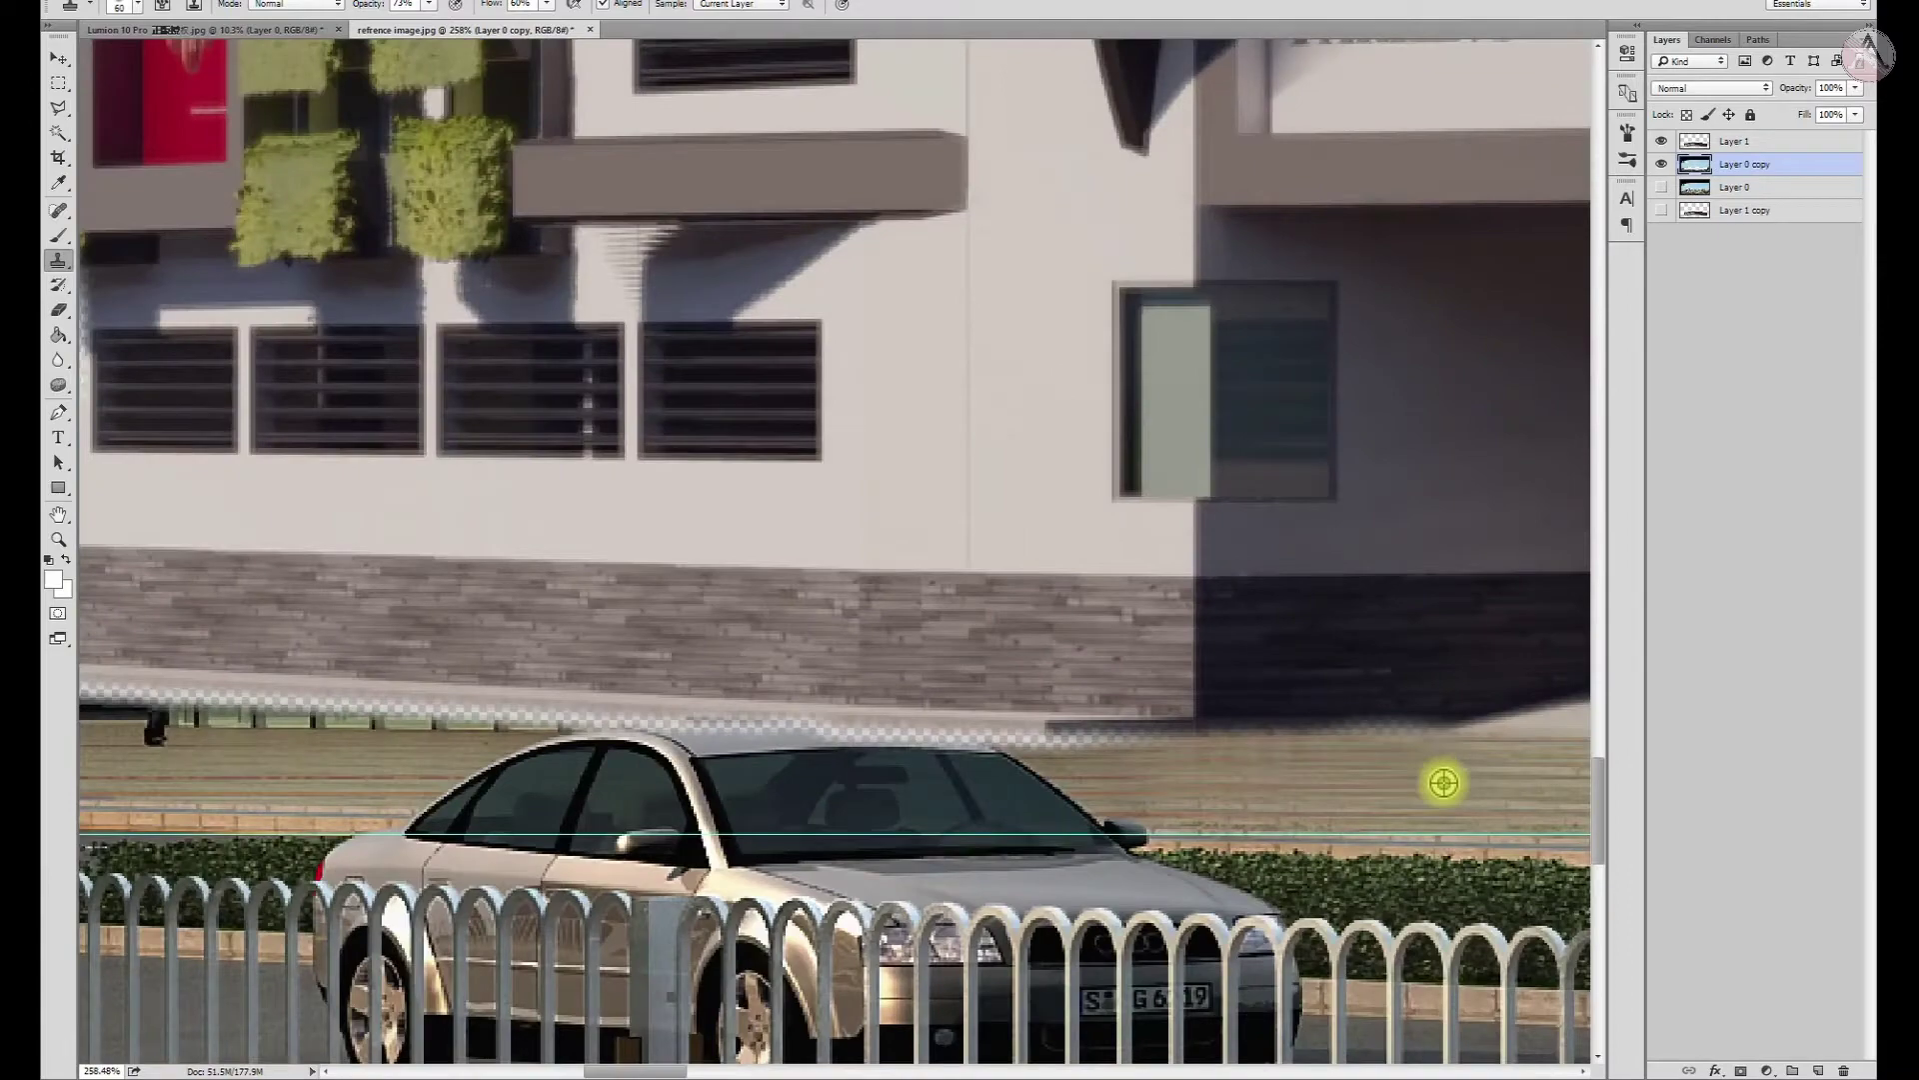
{"action": "key", "text": "bracketleft"}
{"action": "key", "text": "bracketleft"}
{"action": "key", "text": "bracketleft"}
{"action": "left_click_drag", "start_coordinate": [1122, 745], "coordinate": [1135, 752]}
{"action": "scroll", "coordinate": [1120, 756], "scroll_direction": "up", "scroll_amount": 3, "text": "alt"}
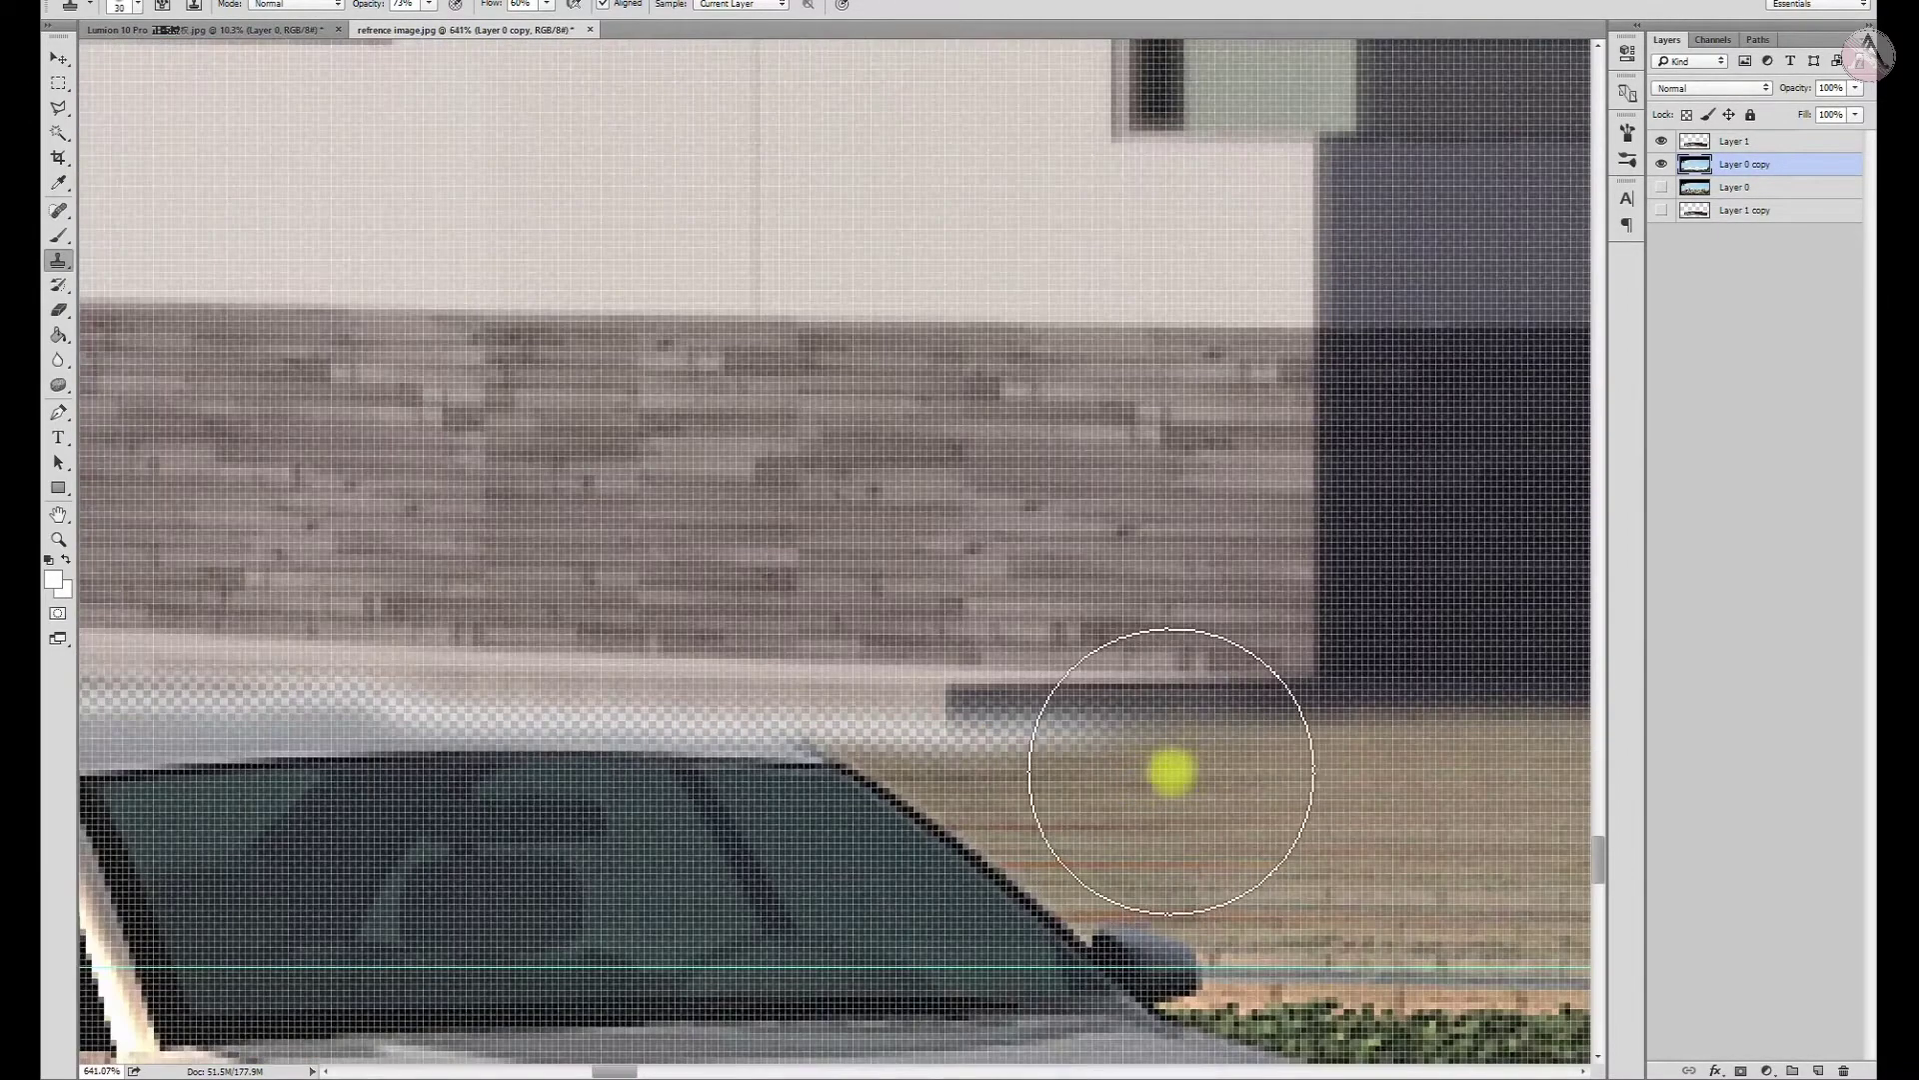
{"action": "scroll", "coordinate": [1110, 760], "scroll_direction": "down", "scroll_amount": 2, "text": "alt"}
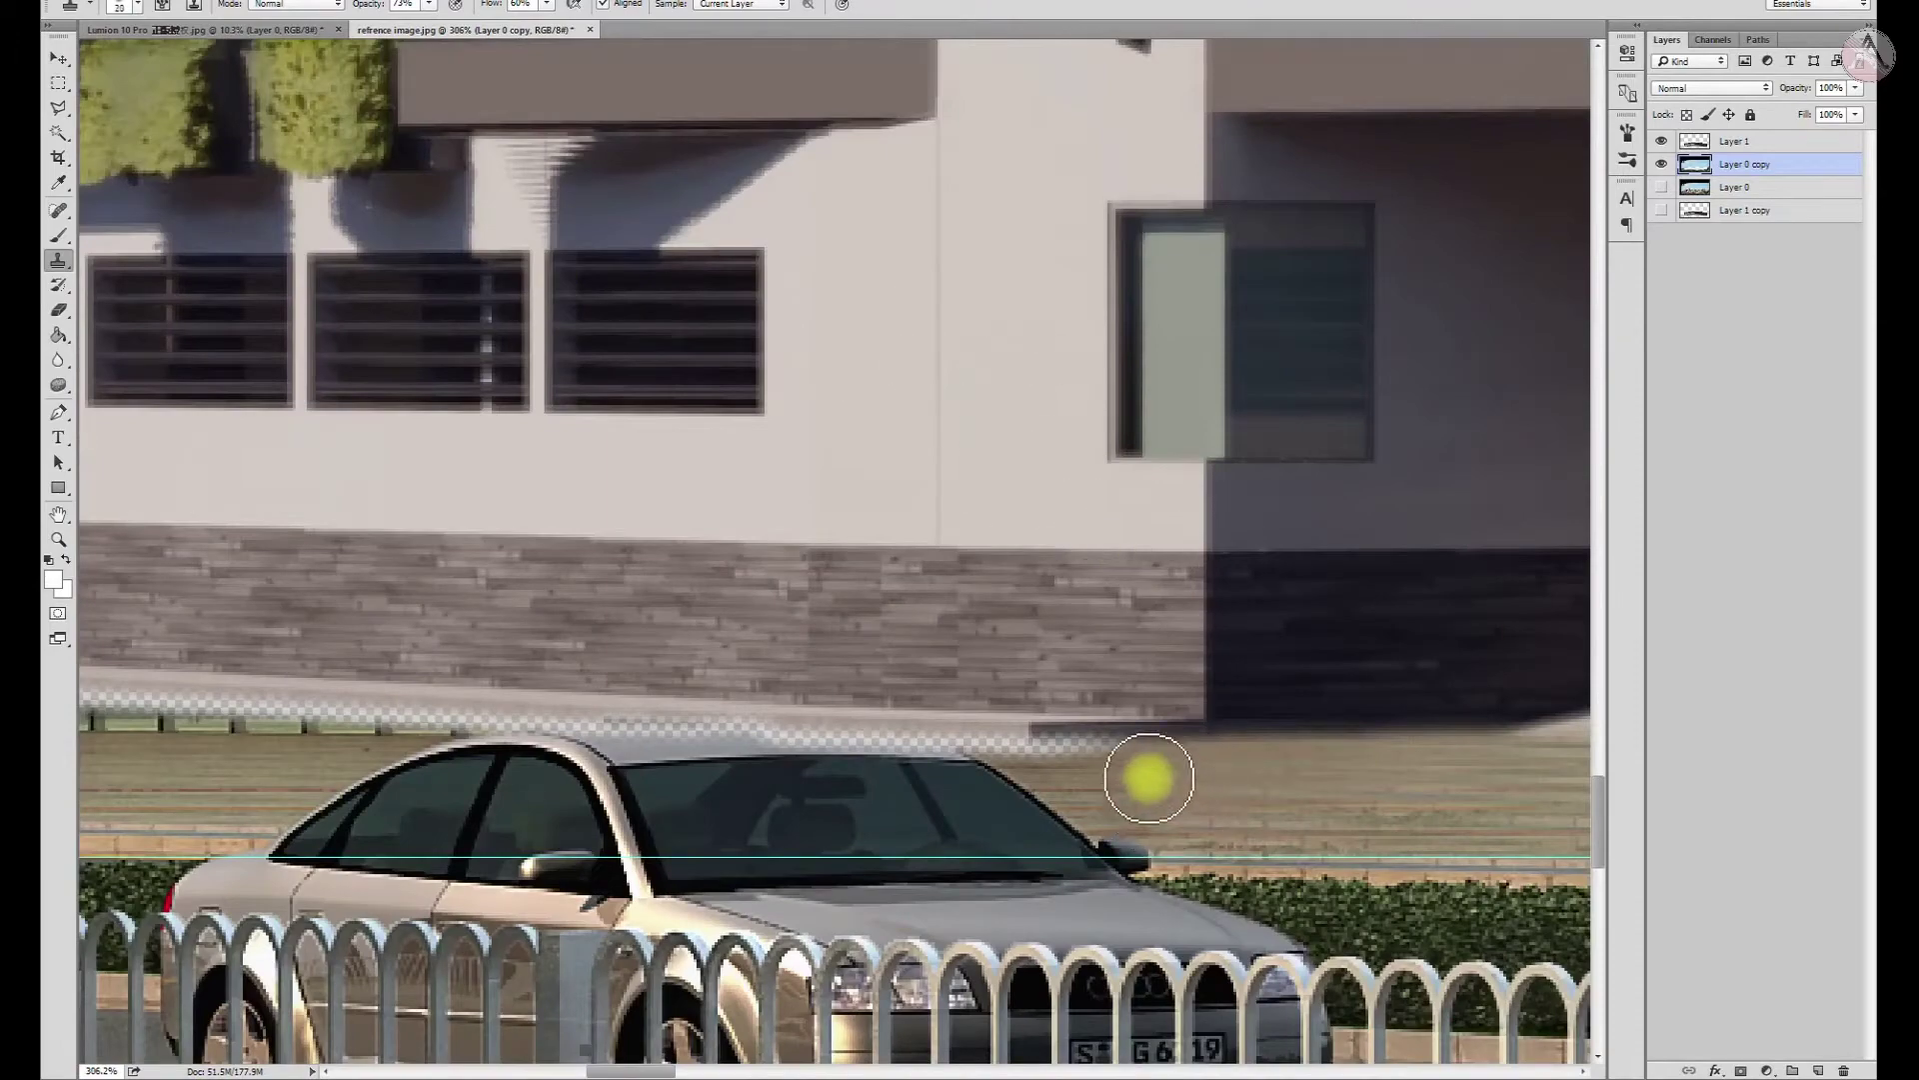
{"action": "scroll", "coordinate": [1148, 776], "scroll_direction": "up", "scroll_amount": 2, "text": "alt"}
{"action": "key", "text": "bracketleft"}
{"action": "key", "text": "bracketleft"}
{"action": "key", "text": "bracketleft"}
{"action": "scroll", "coordinate": [1184, 772], "scroll_direction": "up", "scroll_amount": 1, "text": "alt"}
{"action": "scroll", "coordinate": [1183, 772], "scroll_direction": "down", "scroll_amount": 2, "text": "alt"}
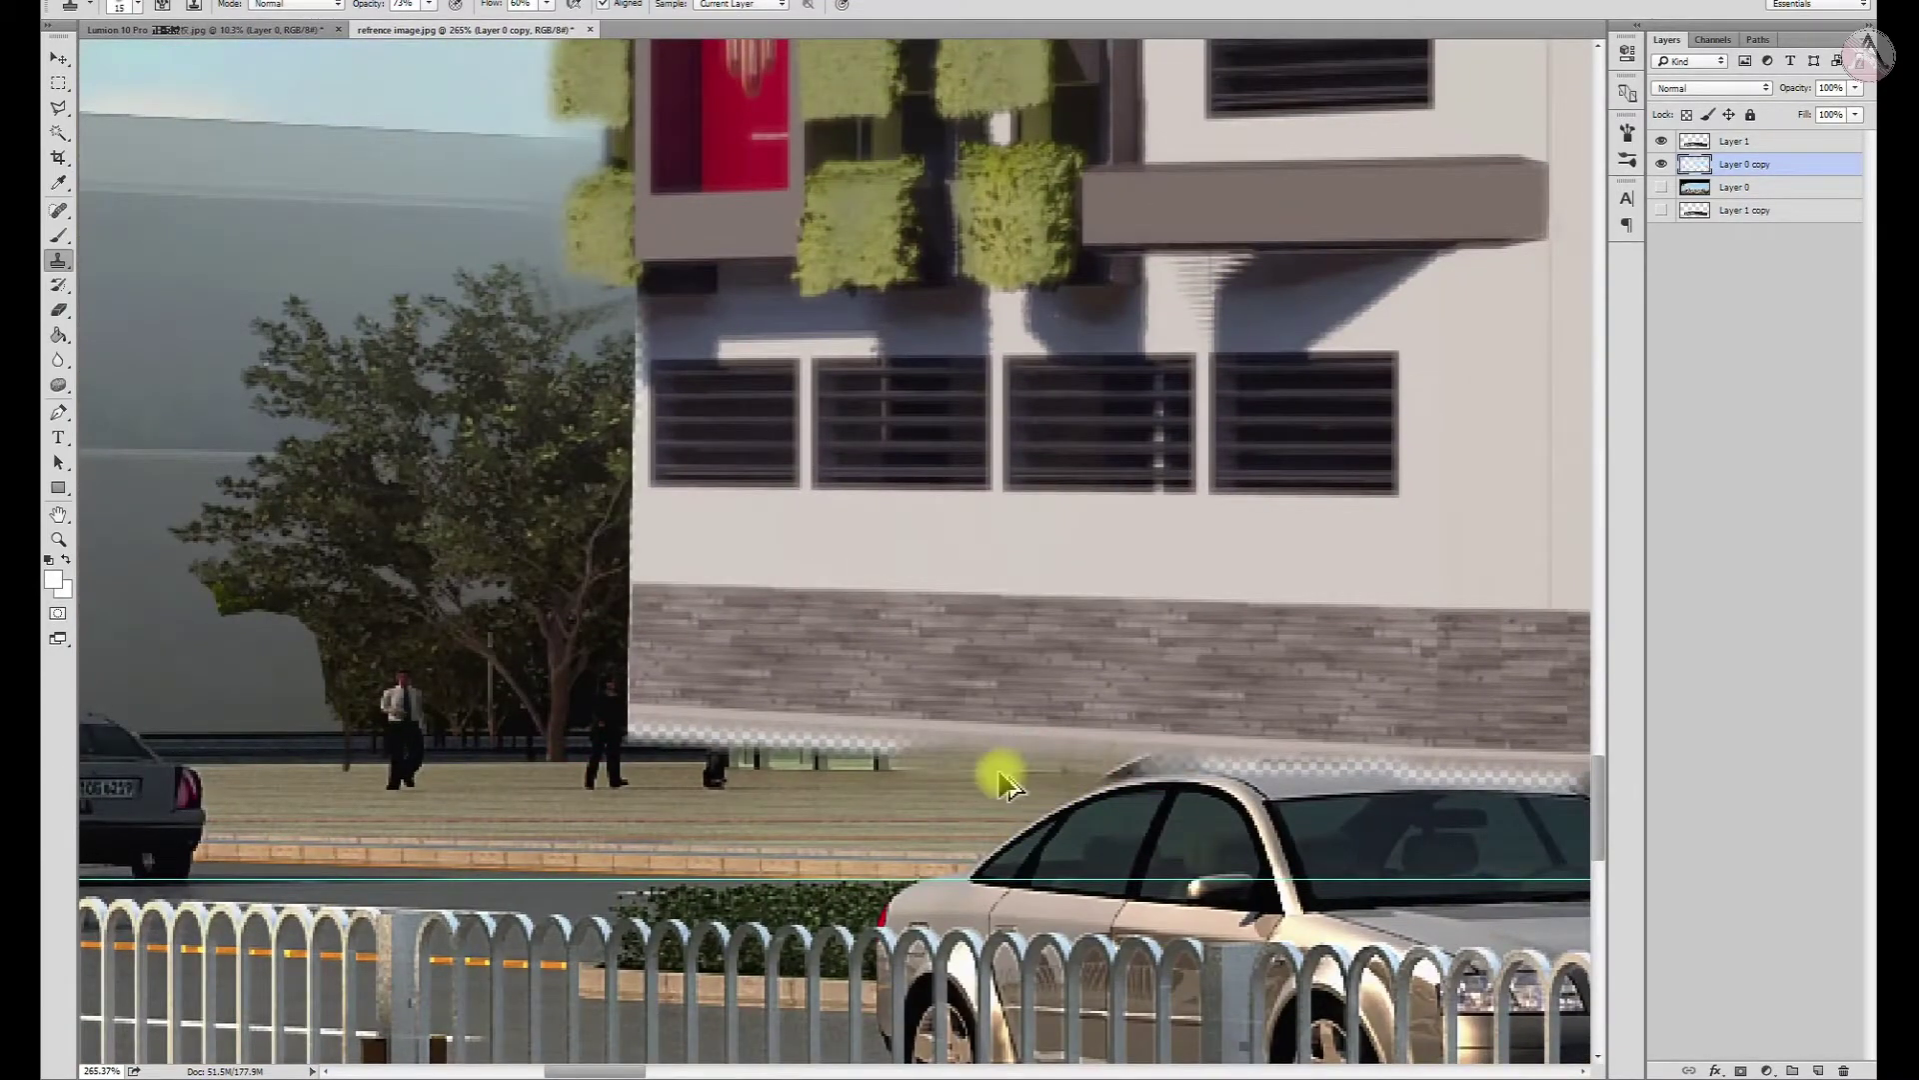
{"action": "mouse_move", "coordinate": [857, 777]}
{"action": "left_mouse_down"}
{"action": "mouse_move", "coordinate": [835, 762]}
{"action": "mouse_move", "coordinate": [720, 784]}
{"action": "left_mouse_up"}
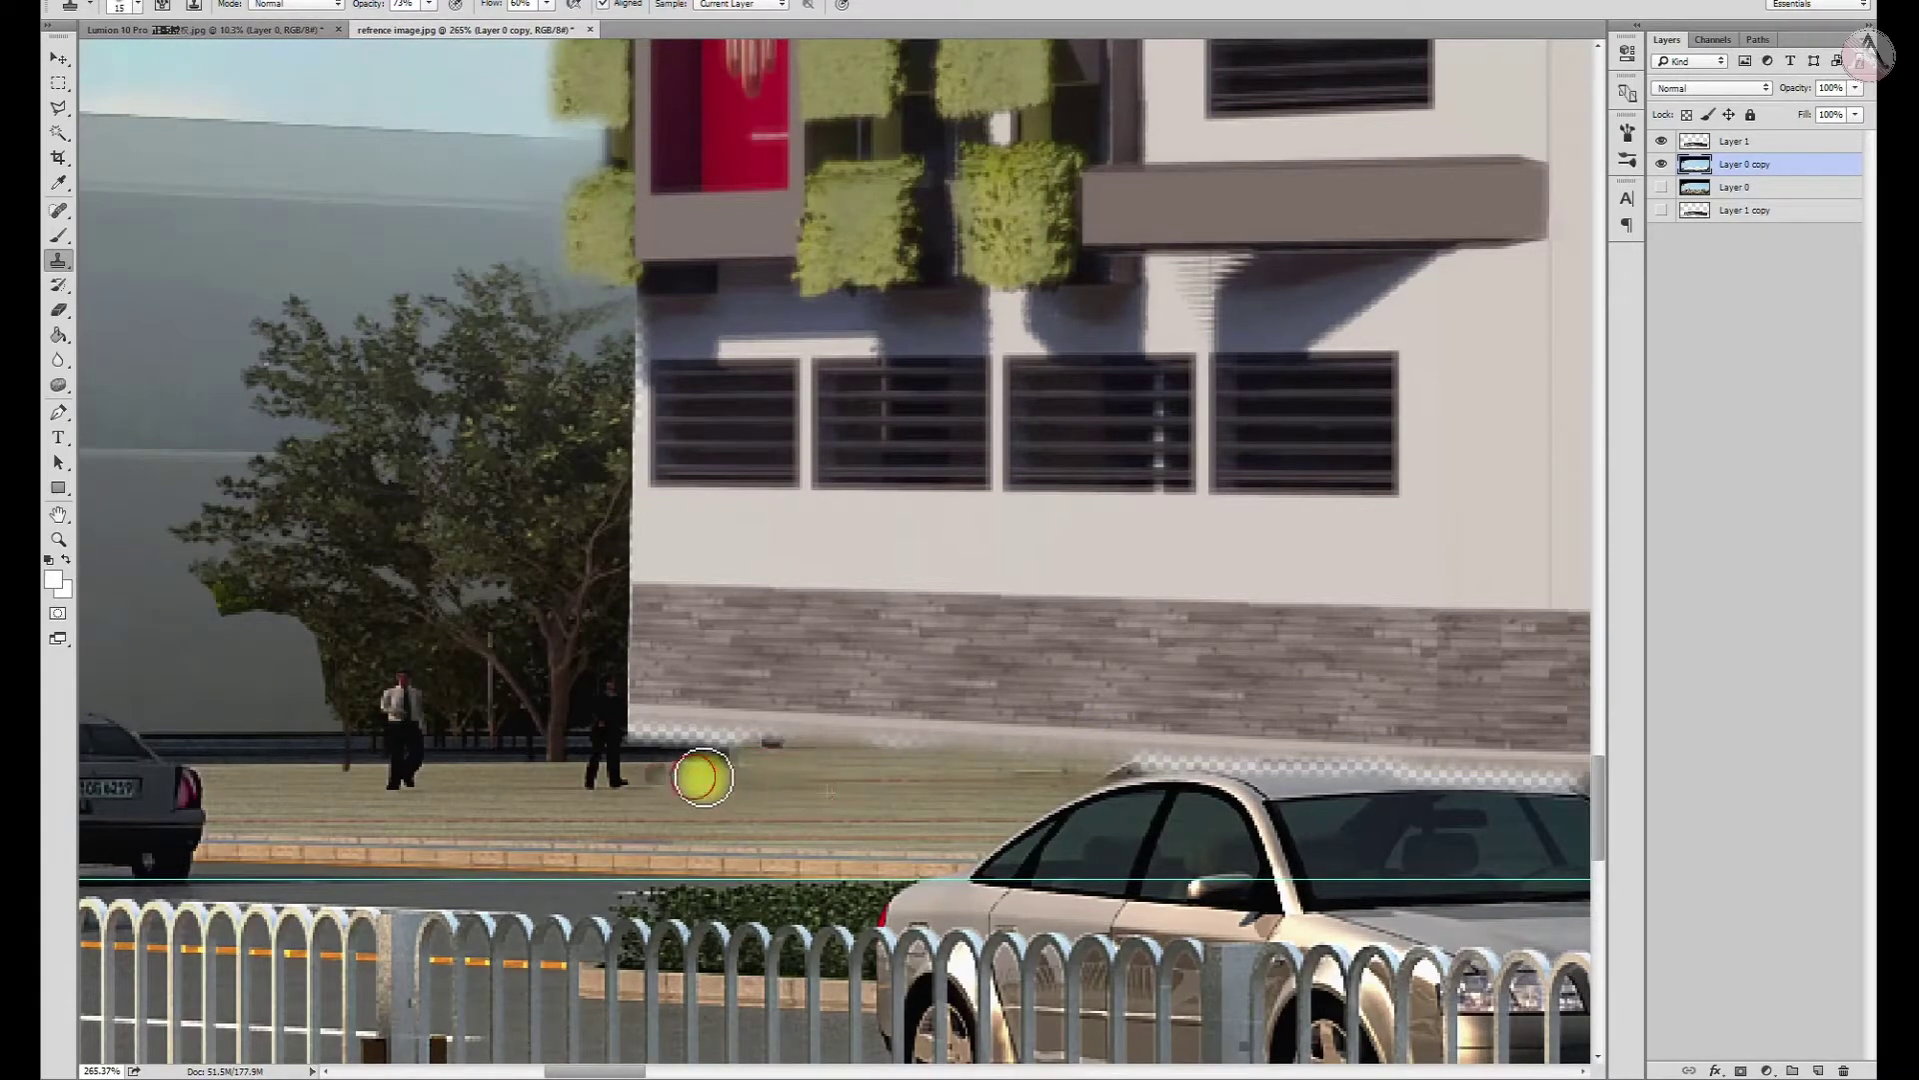
{"action": "left_click_drag", "start_coordinate": [1043, 750], "coordinate": [1363, 755]}
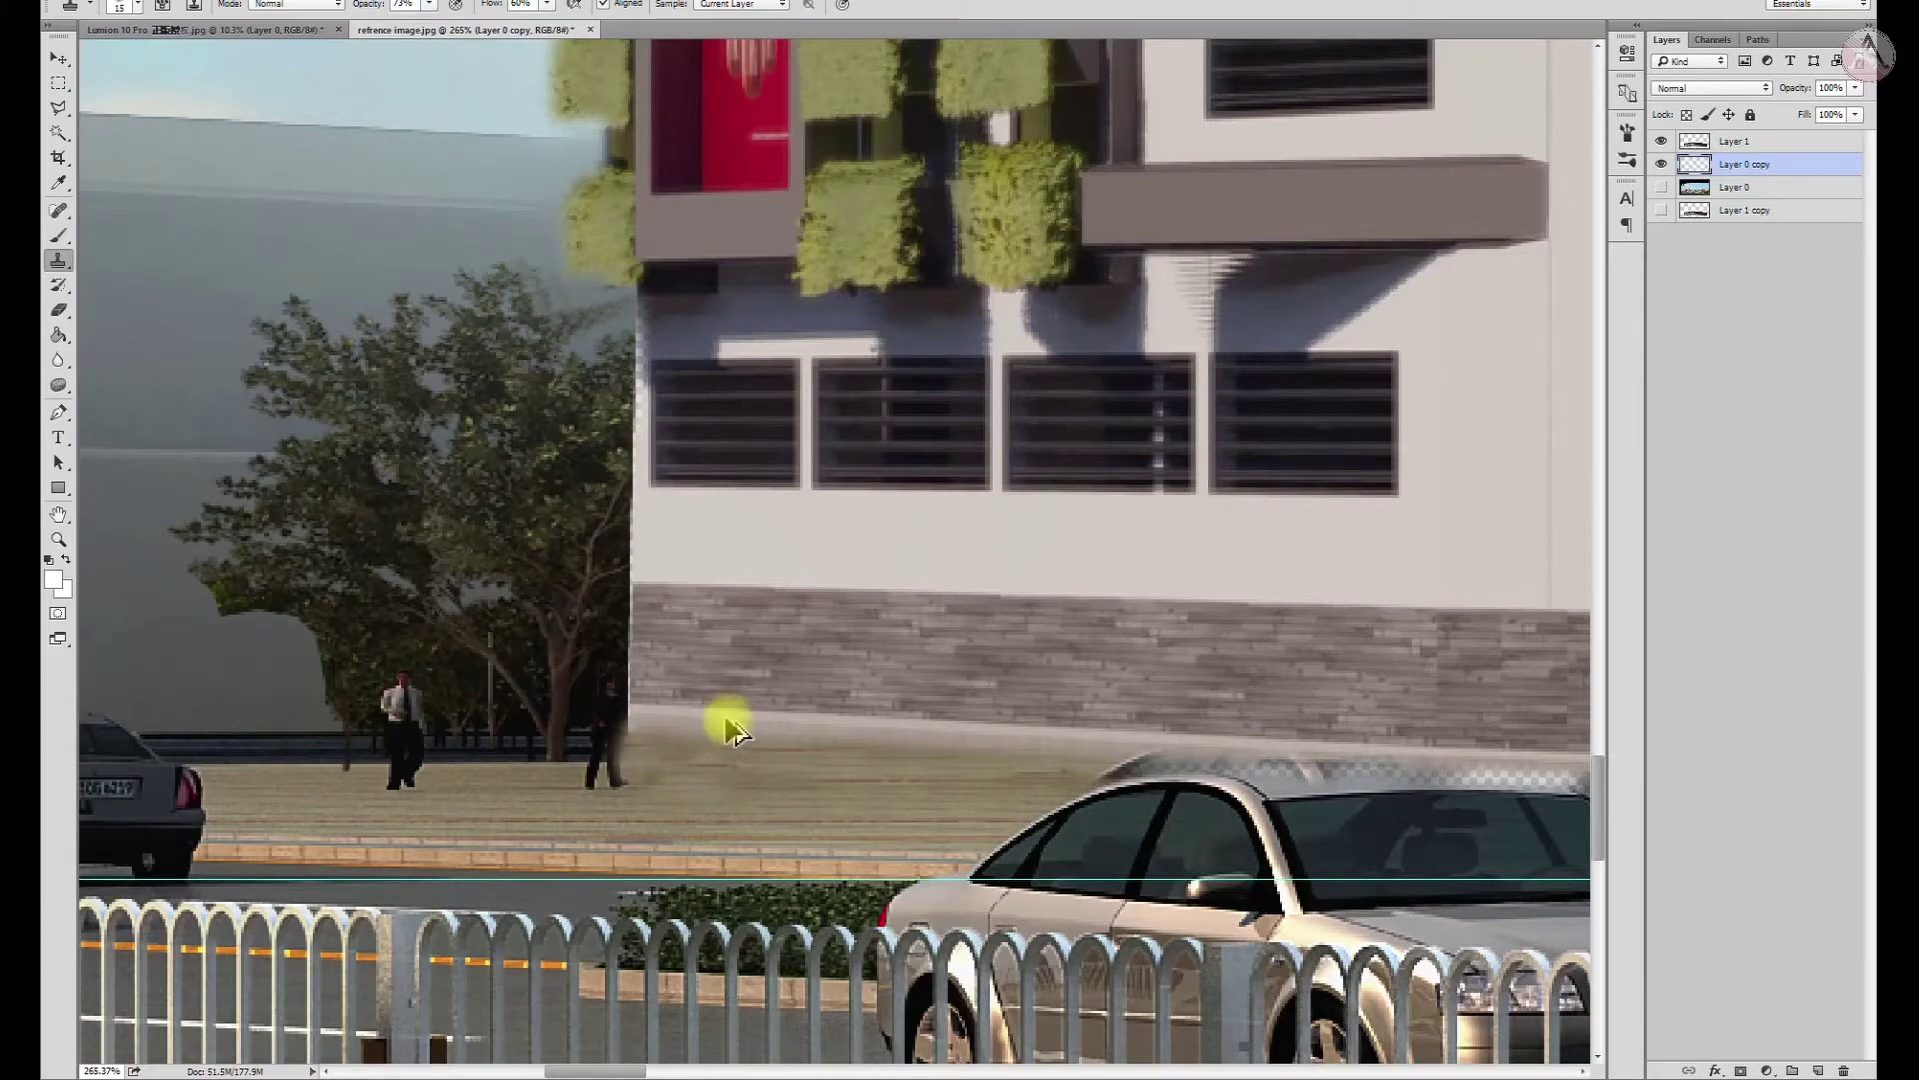
{"action": "scroll", "coordinate": [810, 774], "scroll_direction": "down", "scroll_amount": 5}
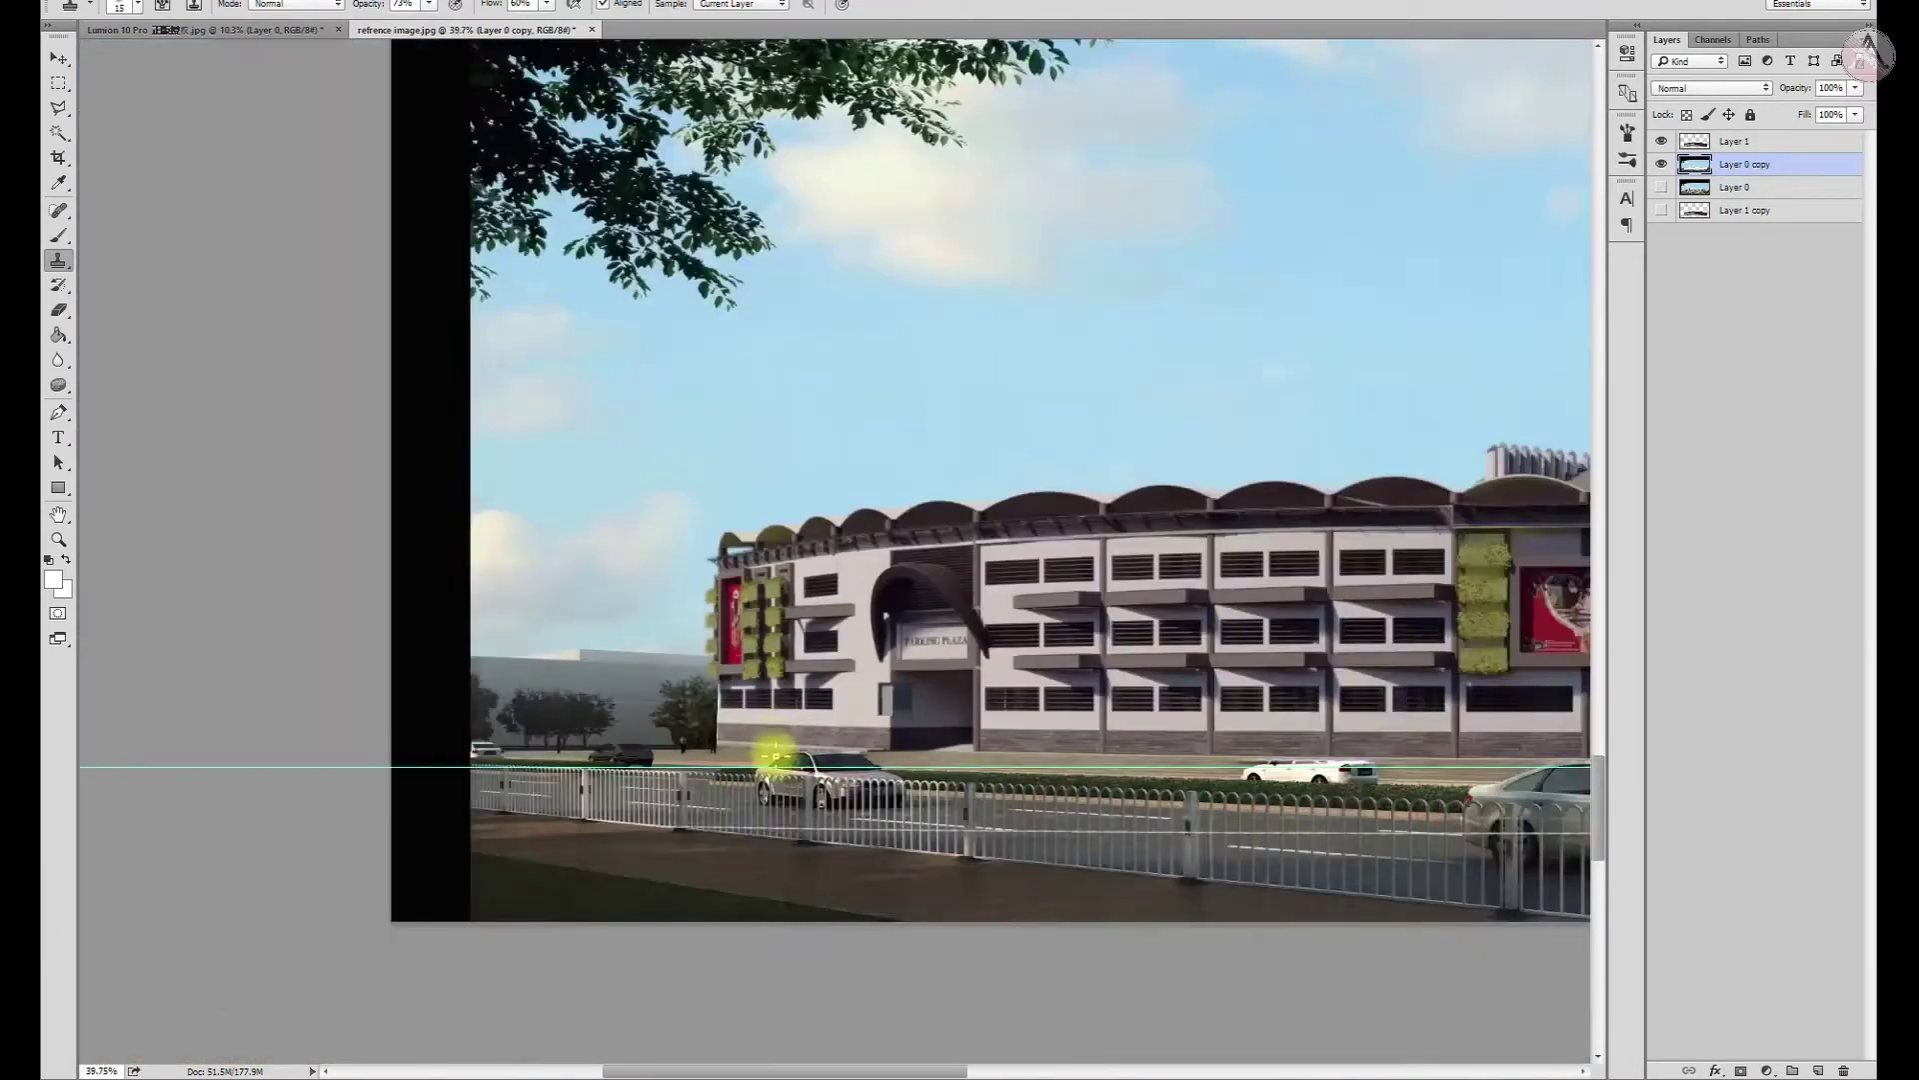
Drag the street photo from the other document into the reference image document as a new layer
{"action": "left_click", "coordinate": [58, 58]}
{"action": "key", "text": "ctrl+0"}
{"action": "scroll", "coordinate": [1039, 748], "scroll_direction": "up", "scroll_amount": 5}
{"action": "scroll", "coordinate": [1040, 748], "scroll_direction": "down", "scroll_amount": 2}
{"action": "scroll", "coordinate": [1040, 748], "scroll_direction": "down", "scroll_amount": 1}
{"action": "scroll", "coordinate": [430, 1067], "scroll_direction": "down", "scroll_amount": 1}
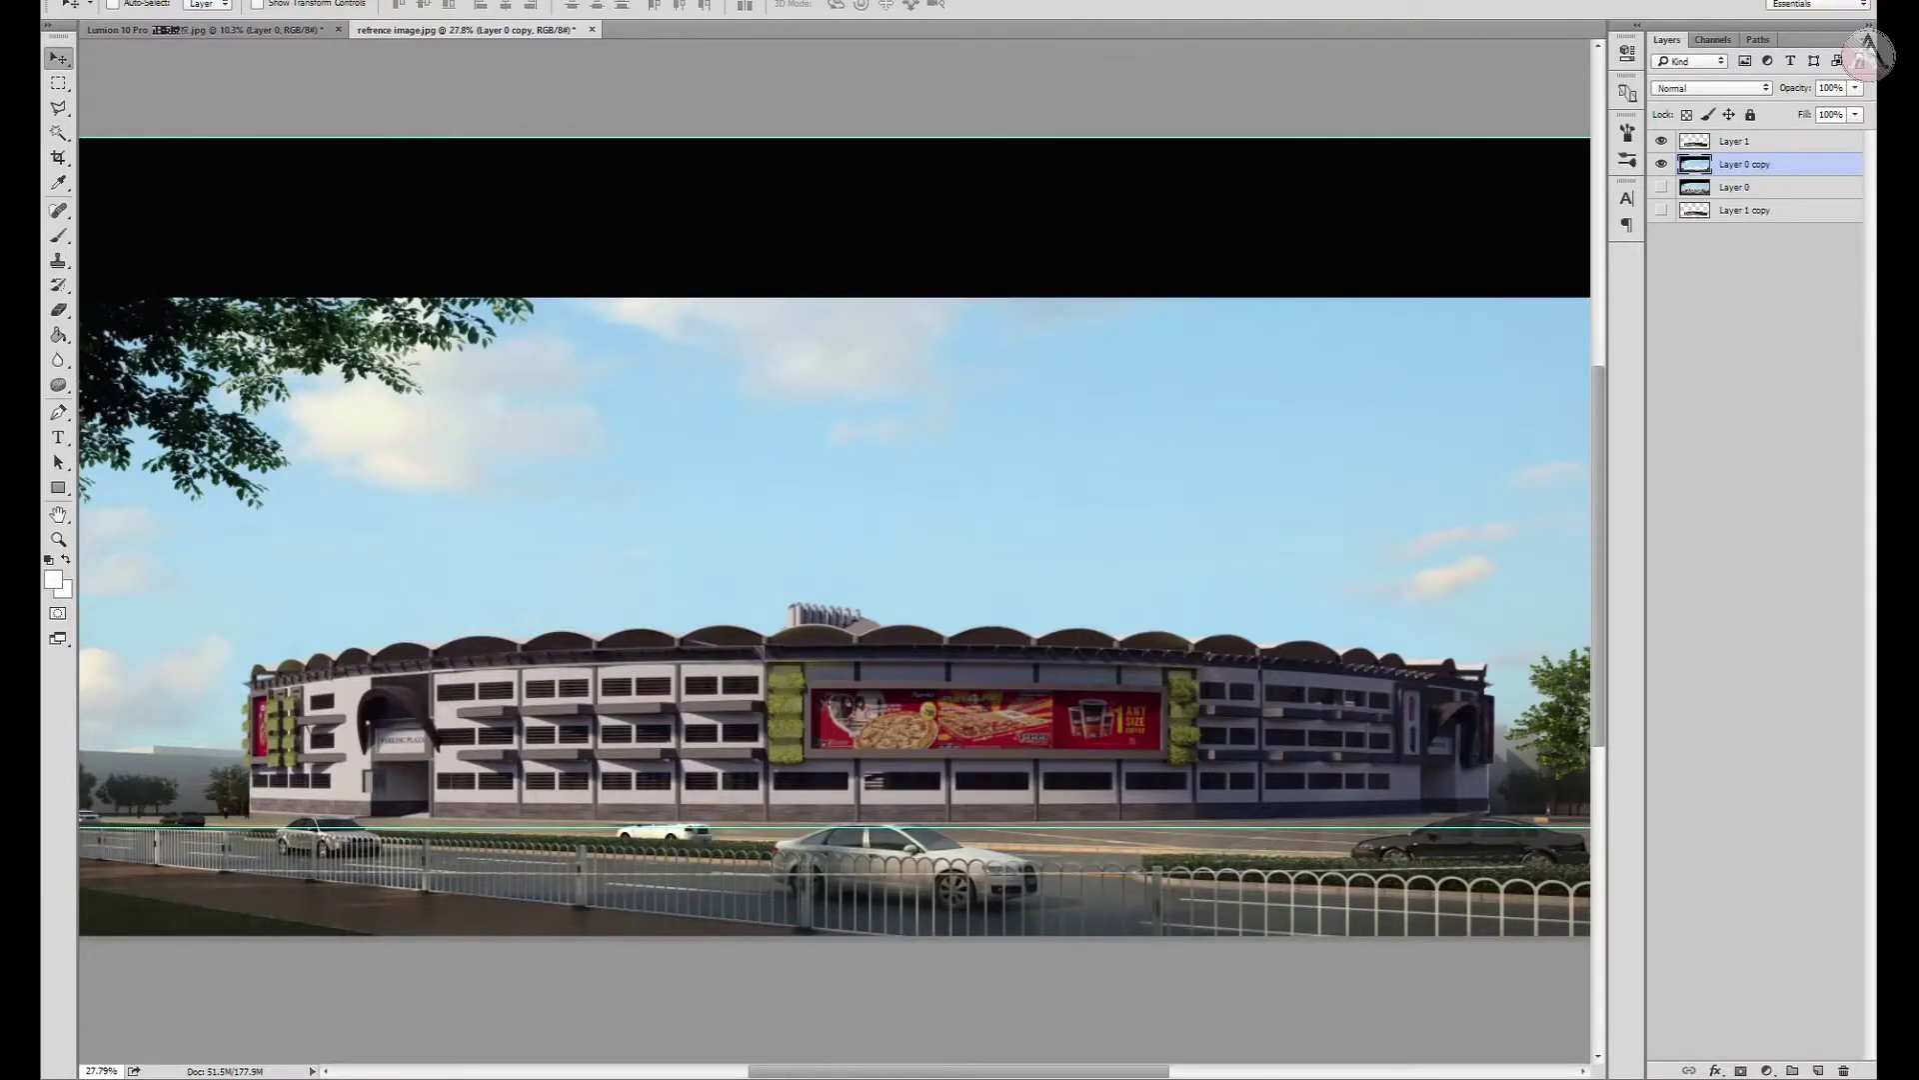
{"action": "scroll", "coordinate": [312, 536], "scroll_direction": "up", "scroll_amount": 1}
{"action": "left_click", "coordinate": [244, 30]}
{"action": "left_click", "coordinate": [441, 30]}
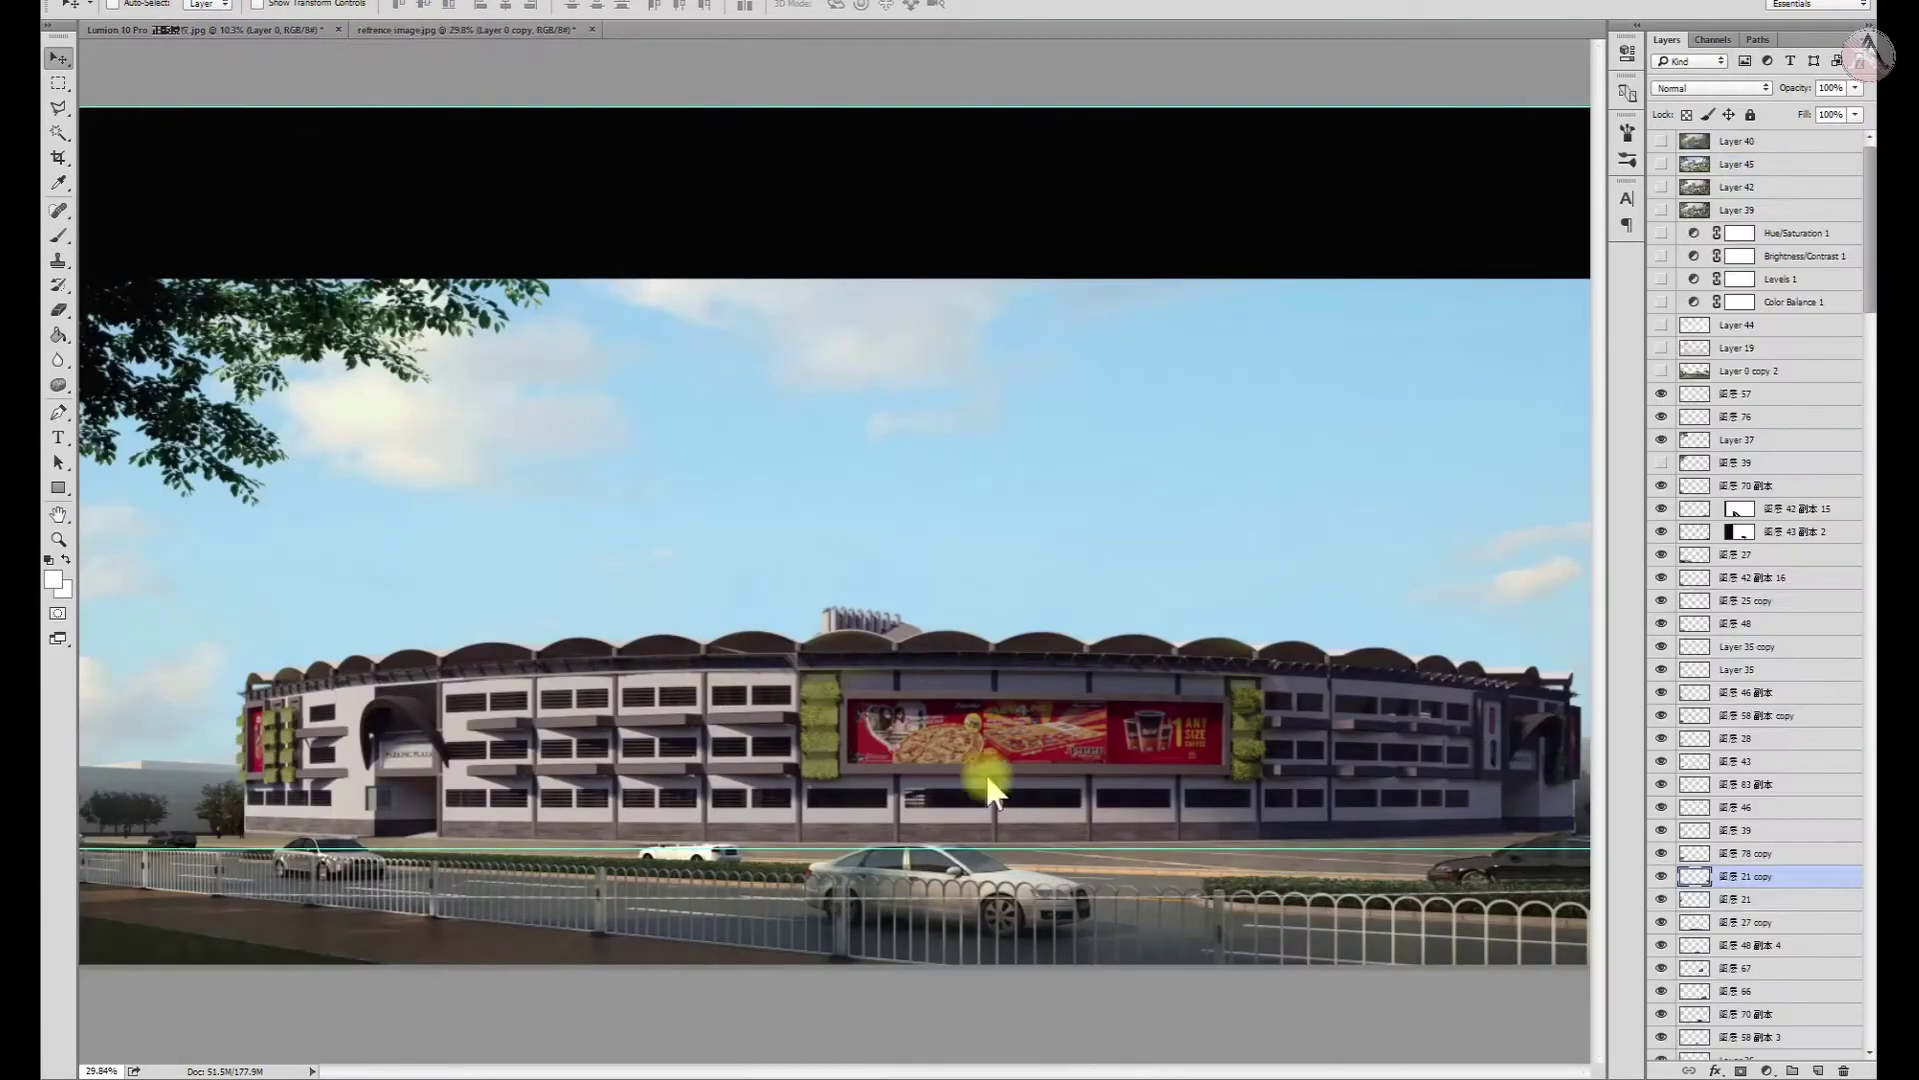
{"action": "left_click_drag", "start_coordinate": [656, 583], "coordinate": [744, 598]}
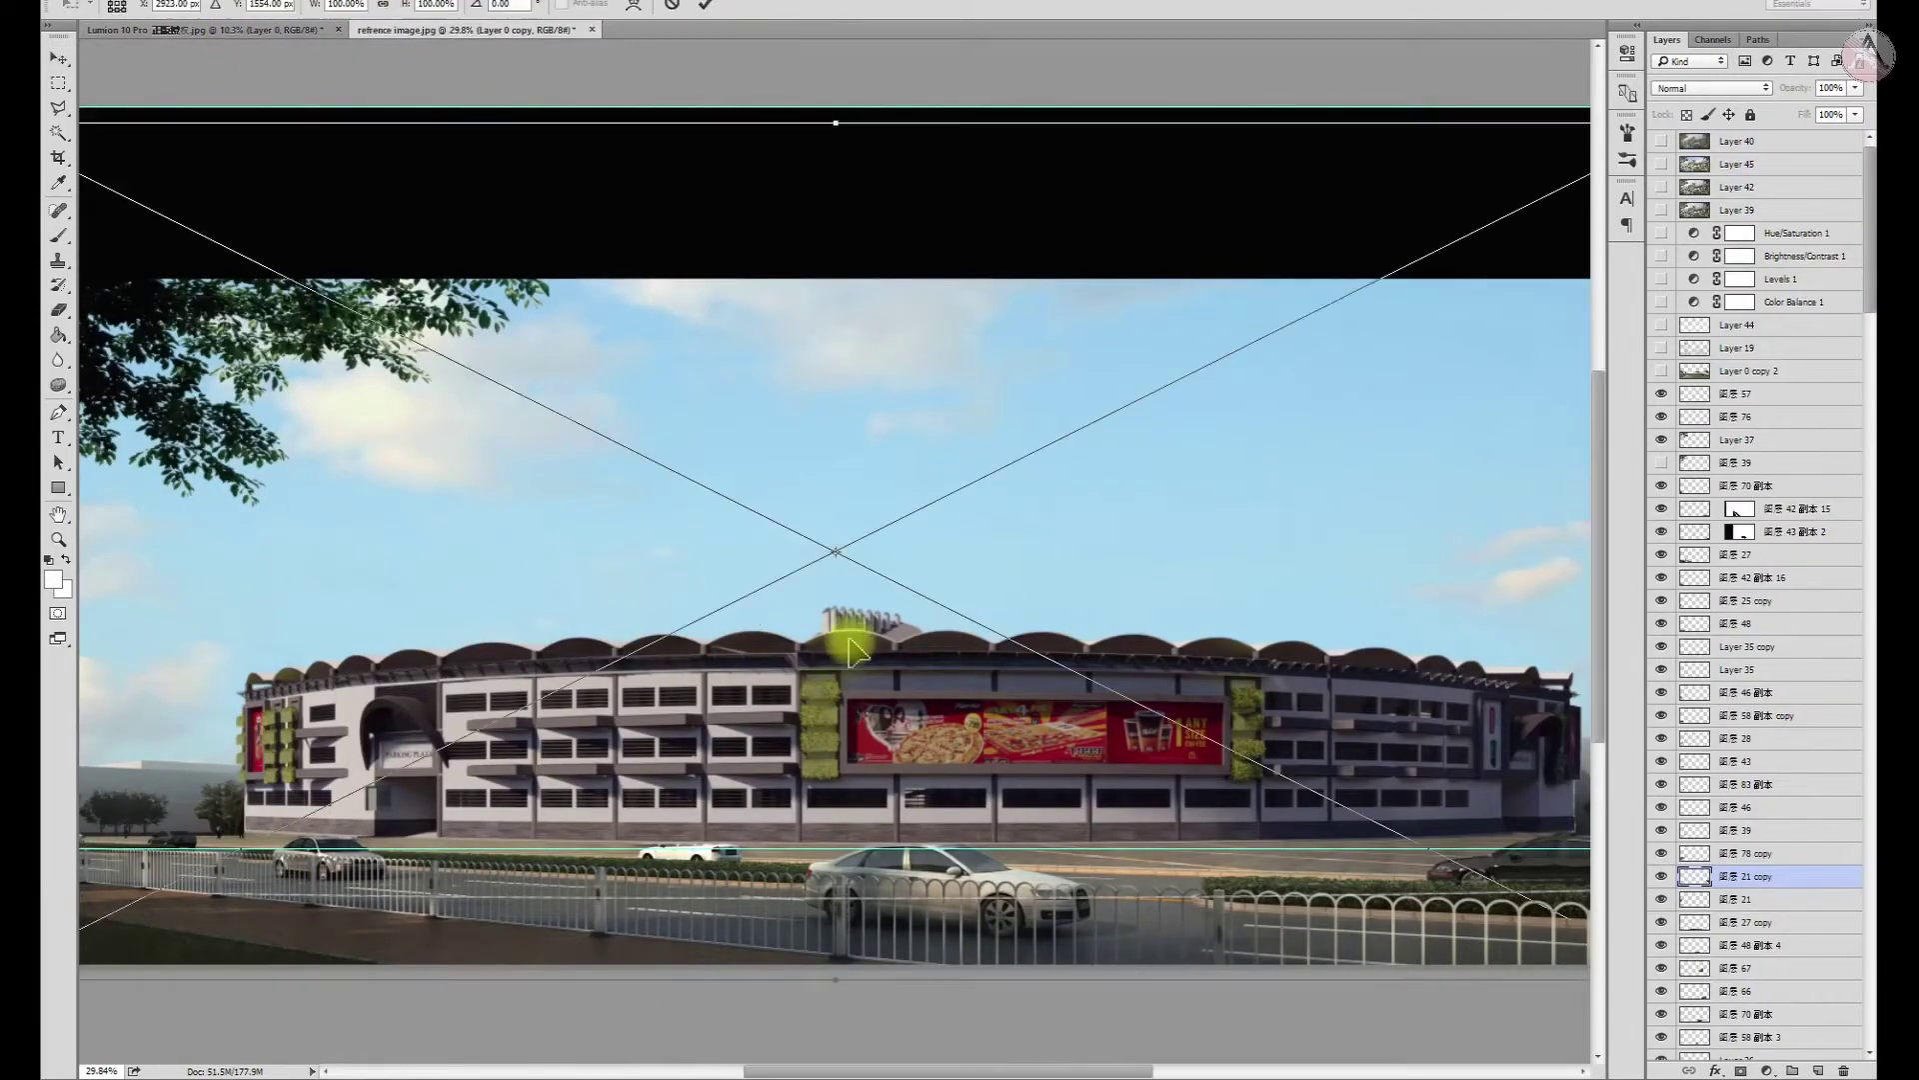
Commit the placed photo layer and toggle its visibility to compare it against the render
{"action": "key", "text": "Return"}
{"action": "scroll", "coordinate": [934, 951], "scroll_direction": "up", "scroll_amount": 5}
{"action": "scroll", "coordinate": [1028, 823], "scroll_direction": "up", "scroll_amount": 2}
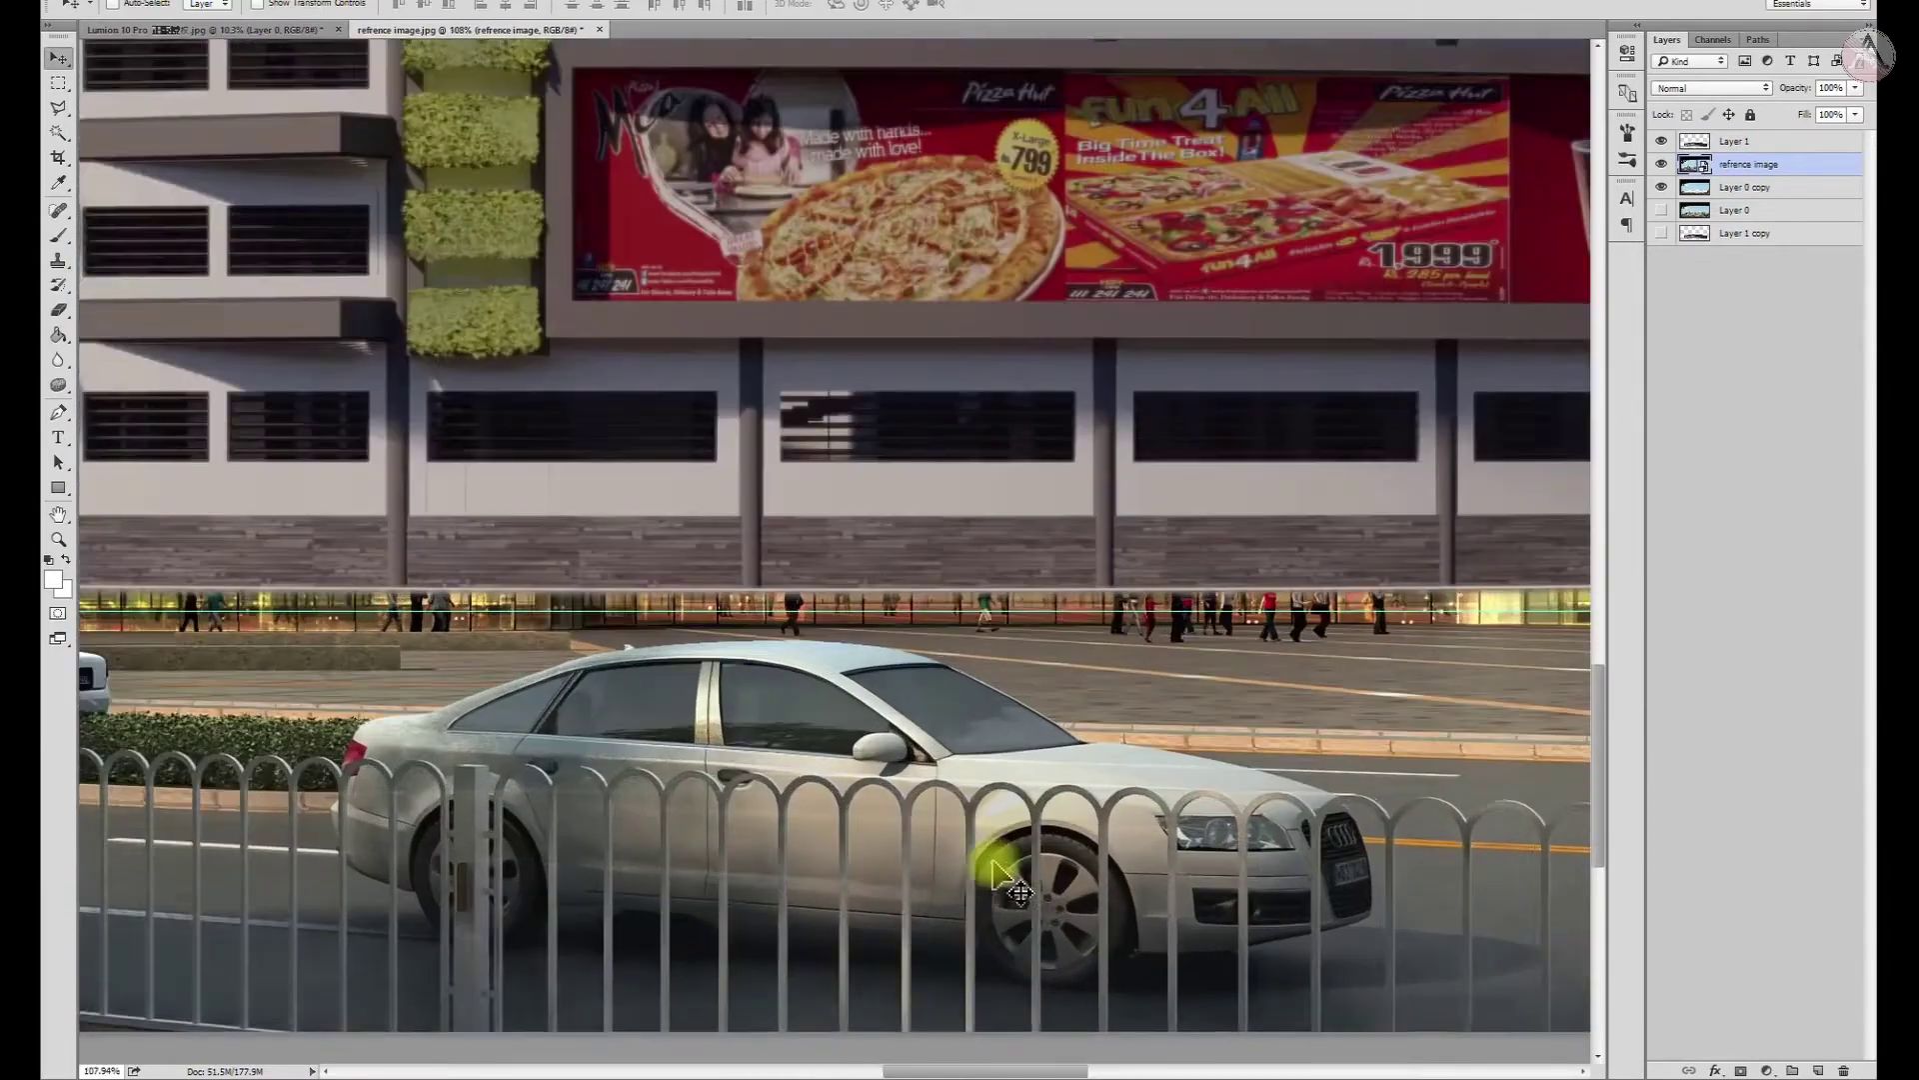
{"action": "scroll", "coordinate": [1206, 598], "scroll_direction": "down", "scroll_amount": 5}
{"action": "left_click", "coordinate": [1661, 164]}
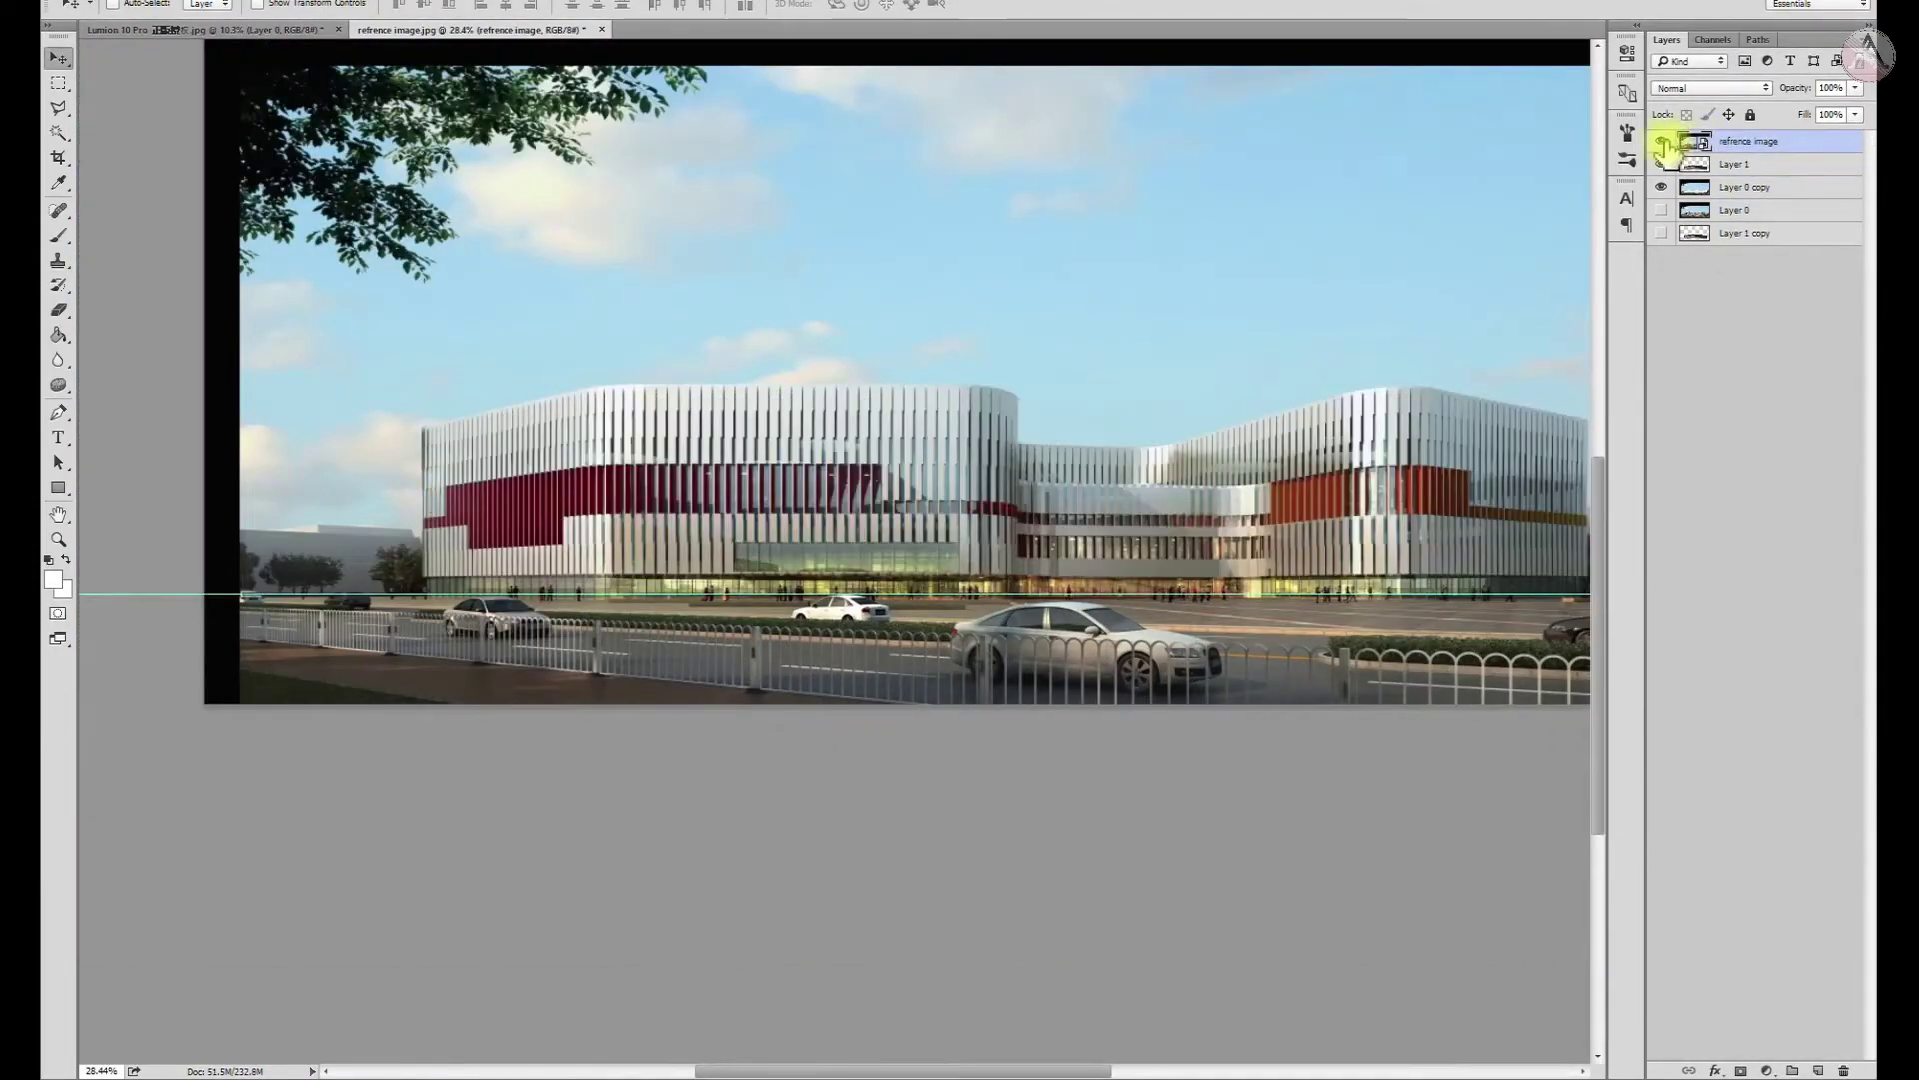
{"action": "left_click", "coordinate": [1661, 164]}
{"action": "left_click", "coordinate": [1662, 164]}
{"action": "left_click", "coordinate": [1662, 164]}
{"action": "left_click", "coordinate": [1661, 164]}
{"action": "scroll", "coordinate": [1113, 612], "scroll_direction": "down", "scroll_amount": 1}
{"action": "left_click", "coordinate": [1661, 168]}
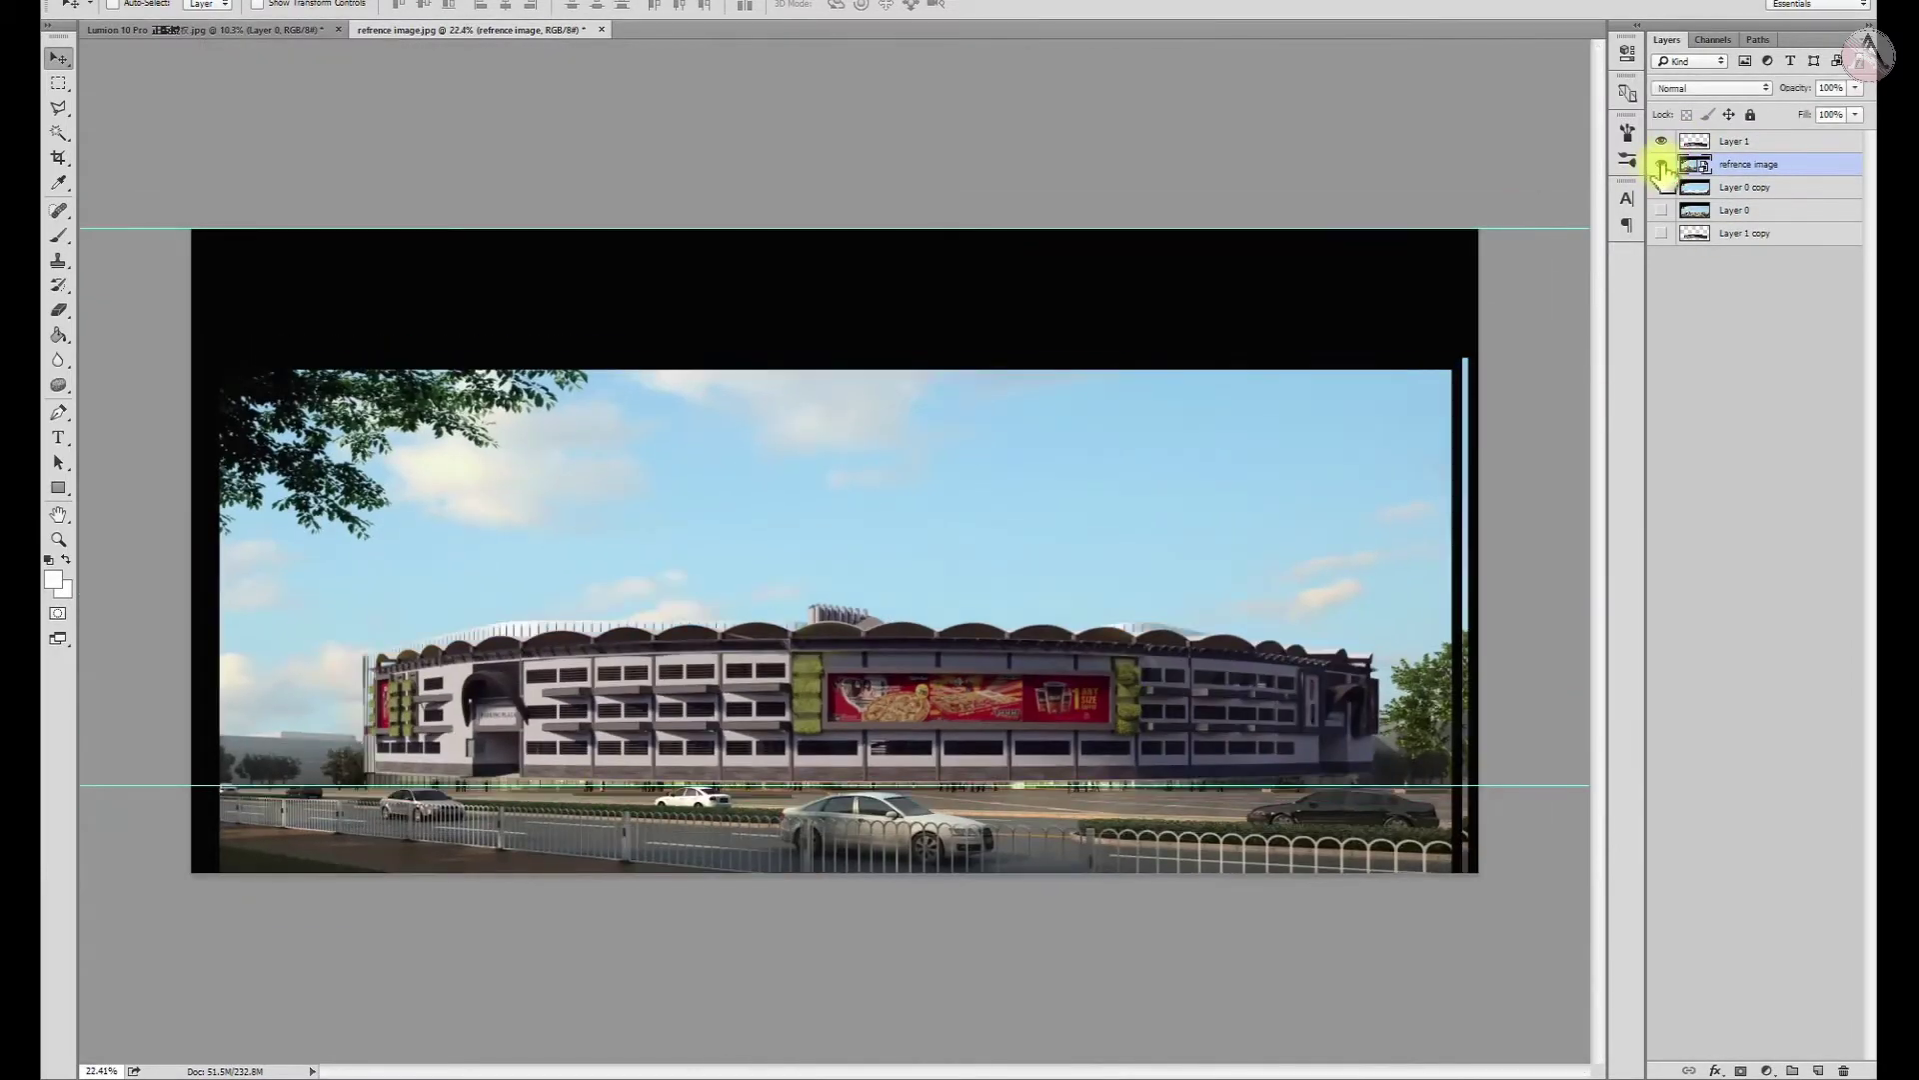
{"action": "left_click", "coordinate": [1662, 164]}
{"action": "left_click", "coordinate": [1661, 164]}
{"action": "left_click", "coordinate": [1661, 141]}
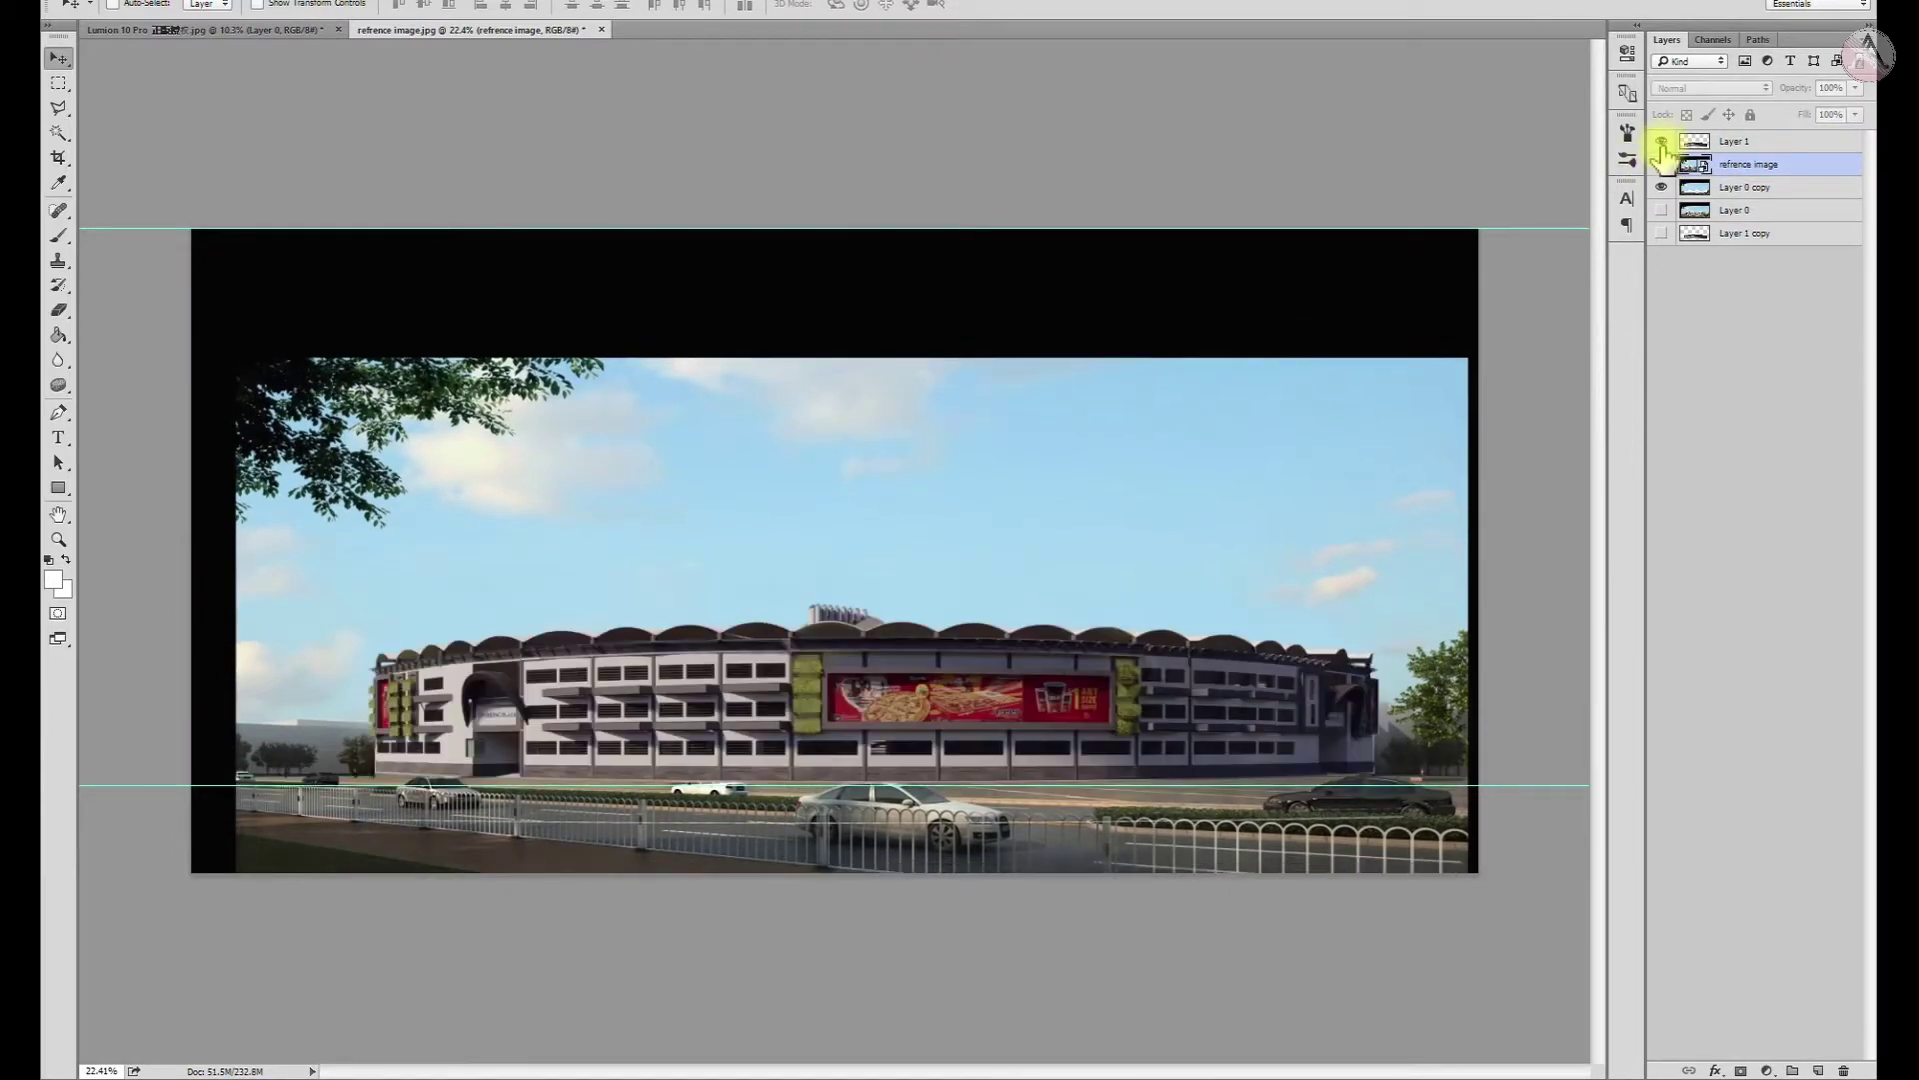
{"action": "scroll", "coordinate": [913, 799], "scroll_direction": "up", "scroll_amount": 5}
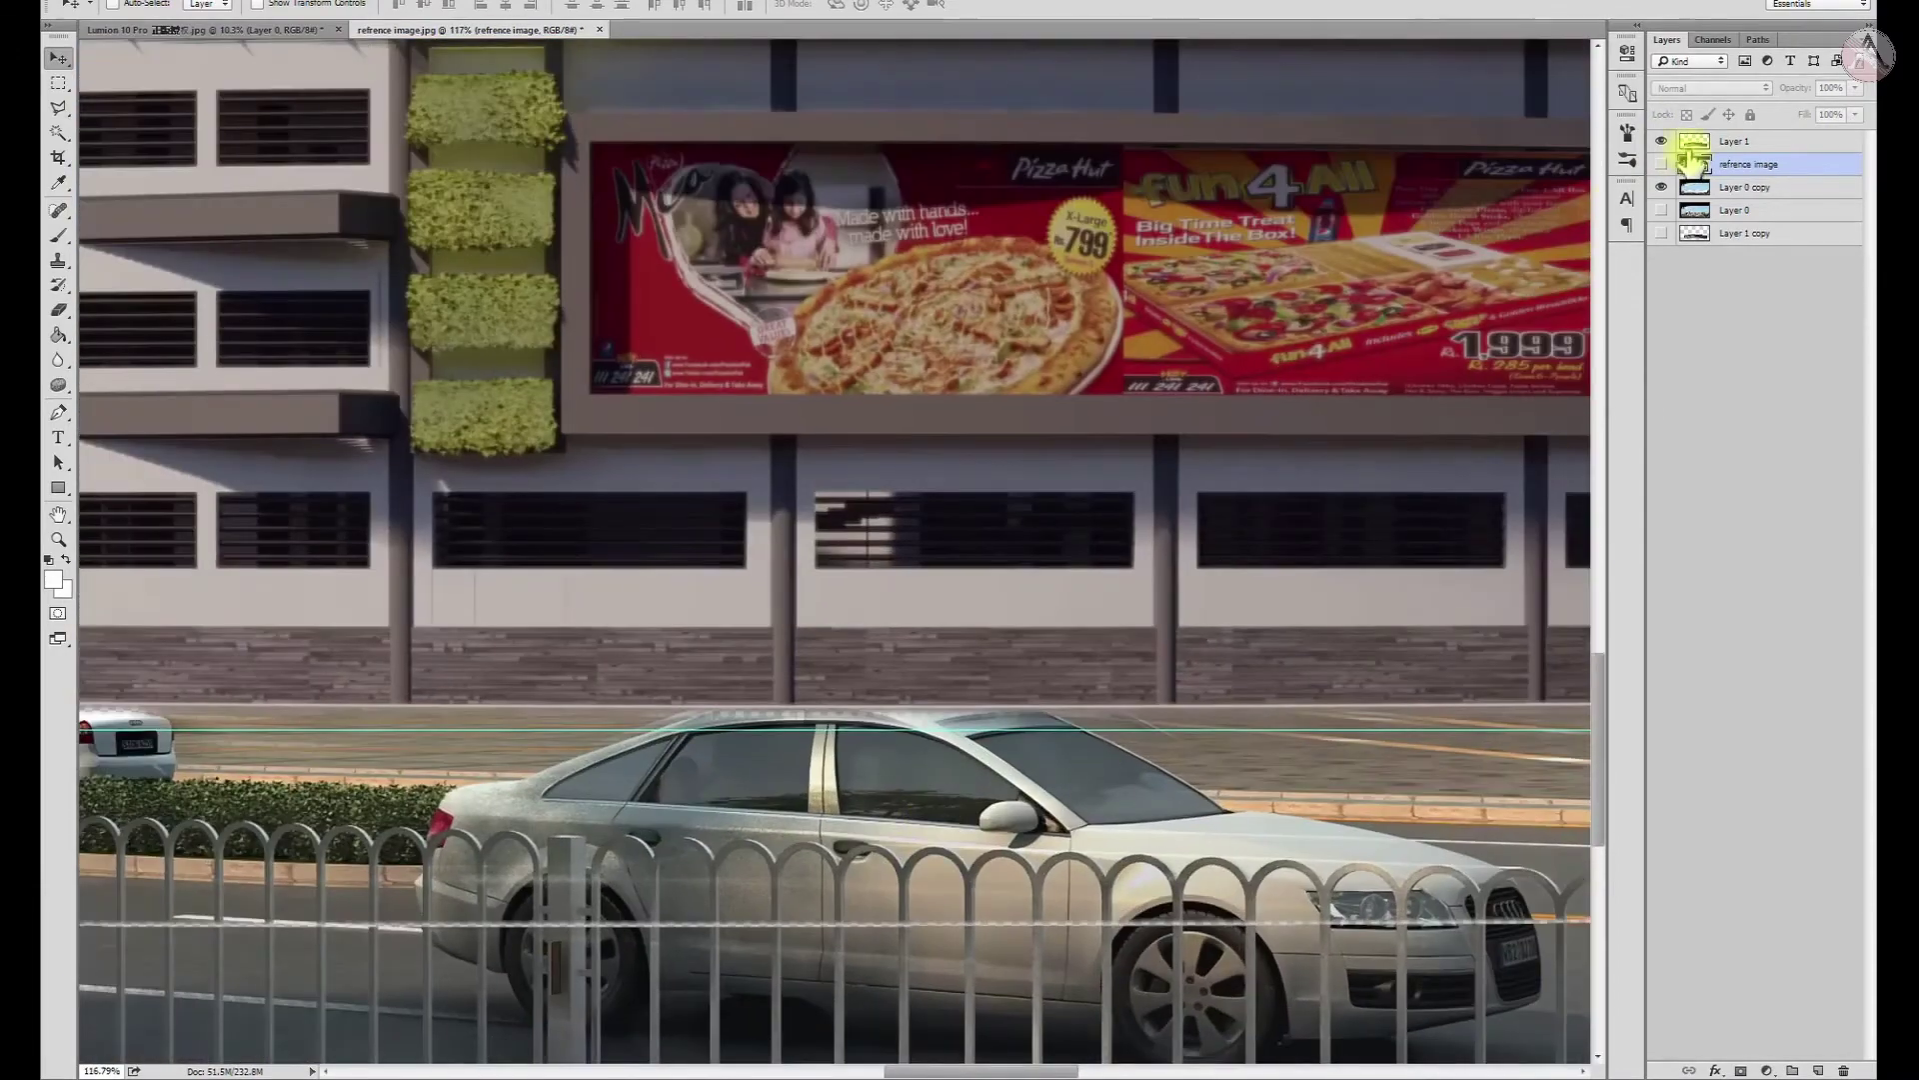
{"action": "left_click", "coordinate": [1661, 164]}
{"action": "scroll", "coordinate": [1016, 783], "scroll_direction": "down", "scroll_amount": 1}
{"action": "key", "text": "l"}
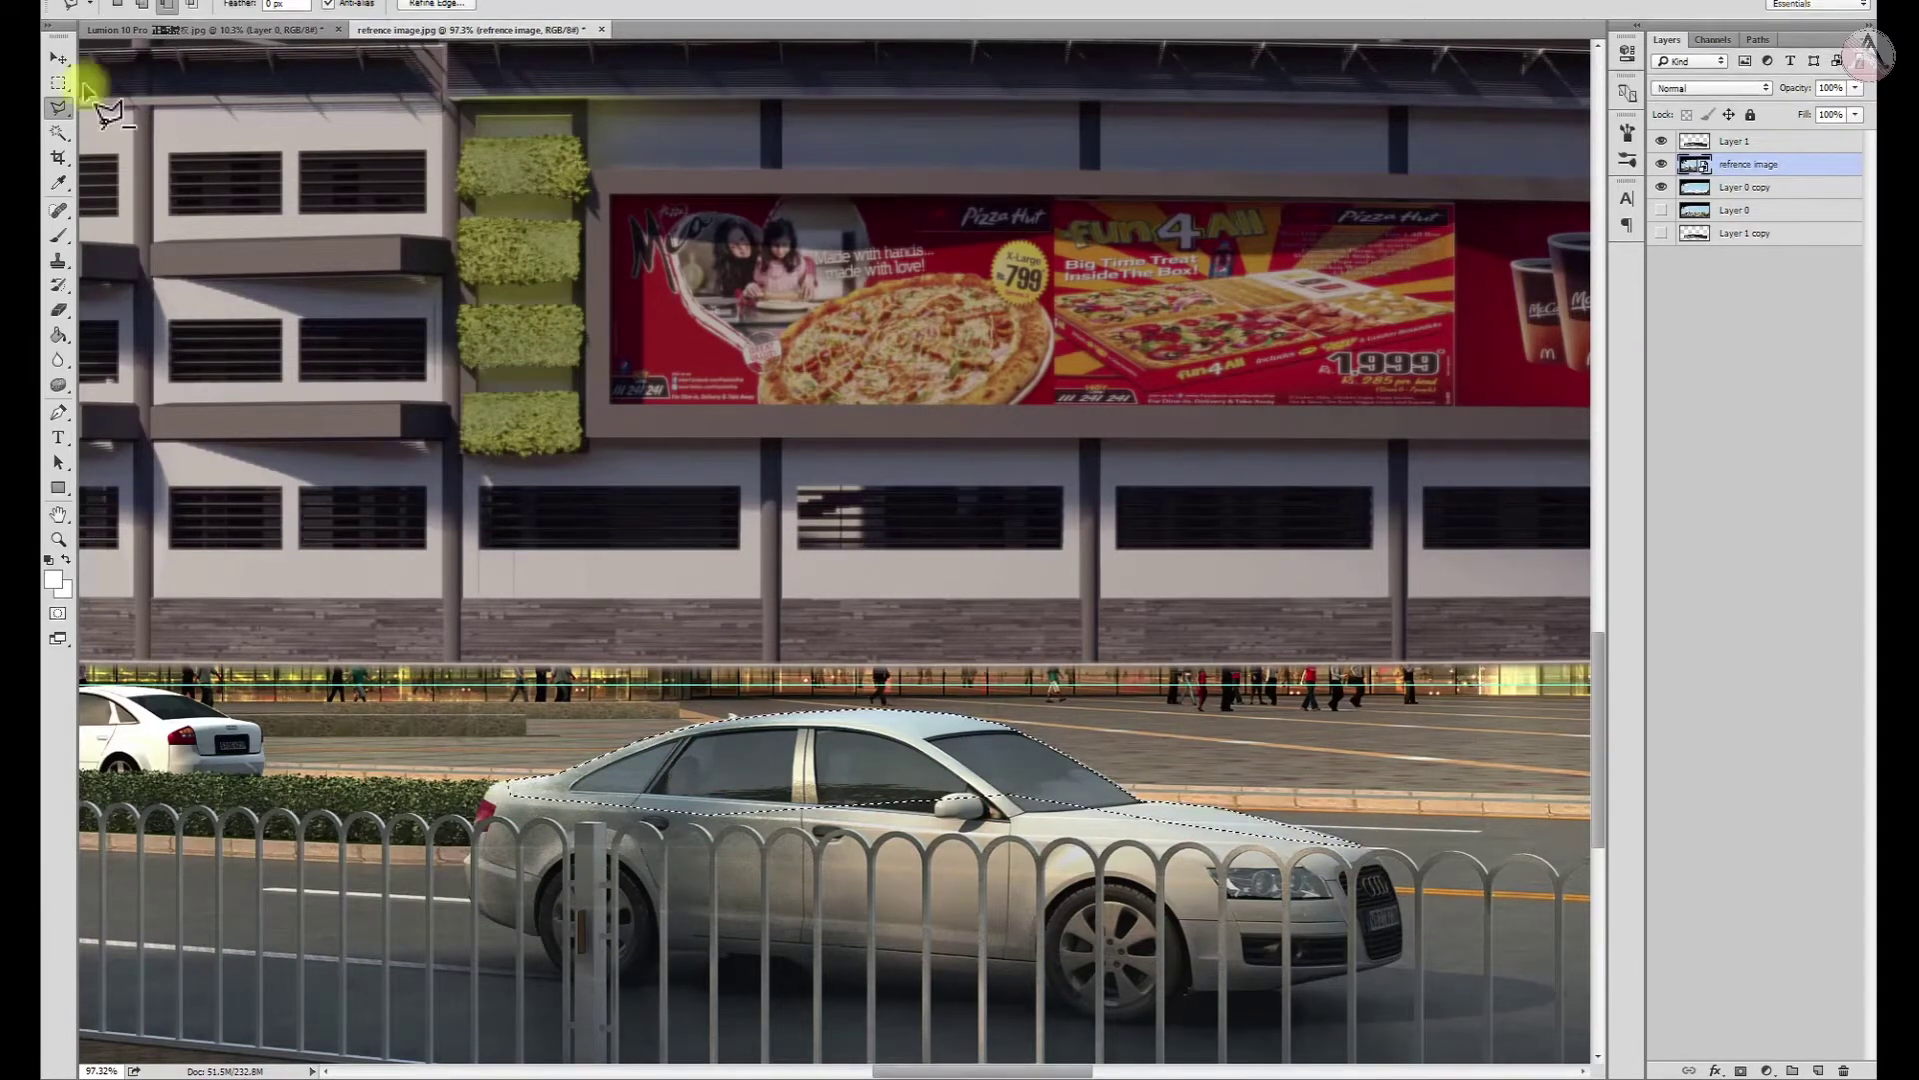
Hide the reference photo and copy the selected sedan from the render copy onto a new layer
{"action": "left_click", "coordinate": [58, 58]}
{"action": "left_click", "coordinate": [1661, 164]}
{"action": "left_click", "coordinate": [1697, 195]}
{"action": "key", "text": "ctrl+d"}
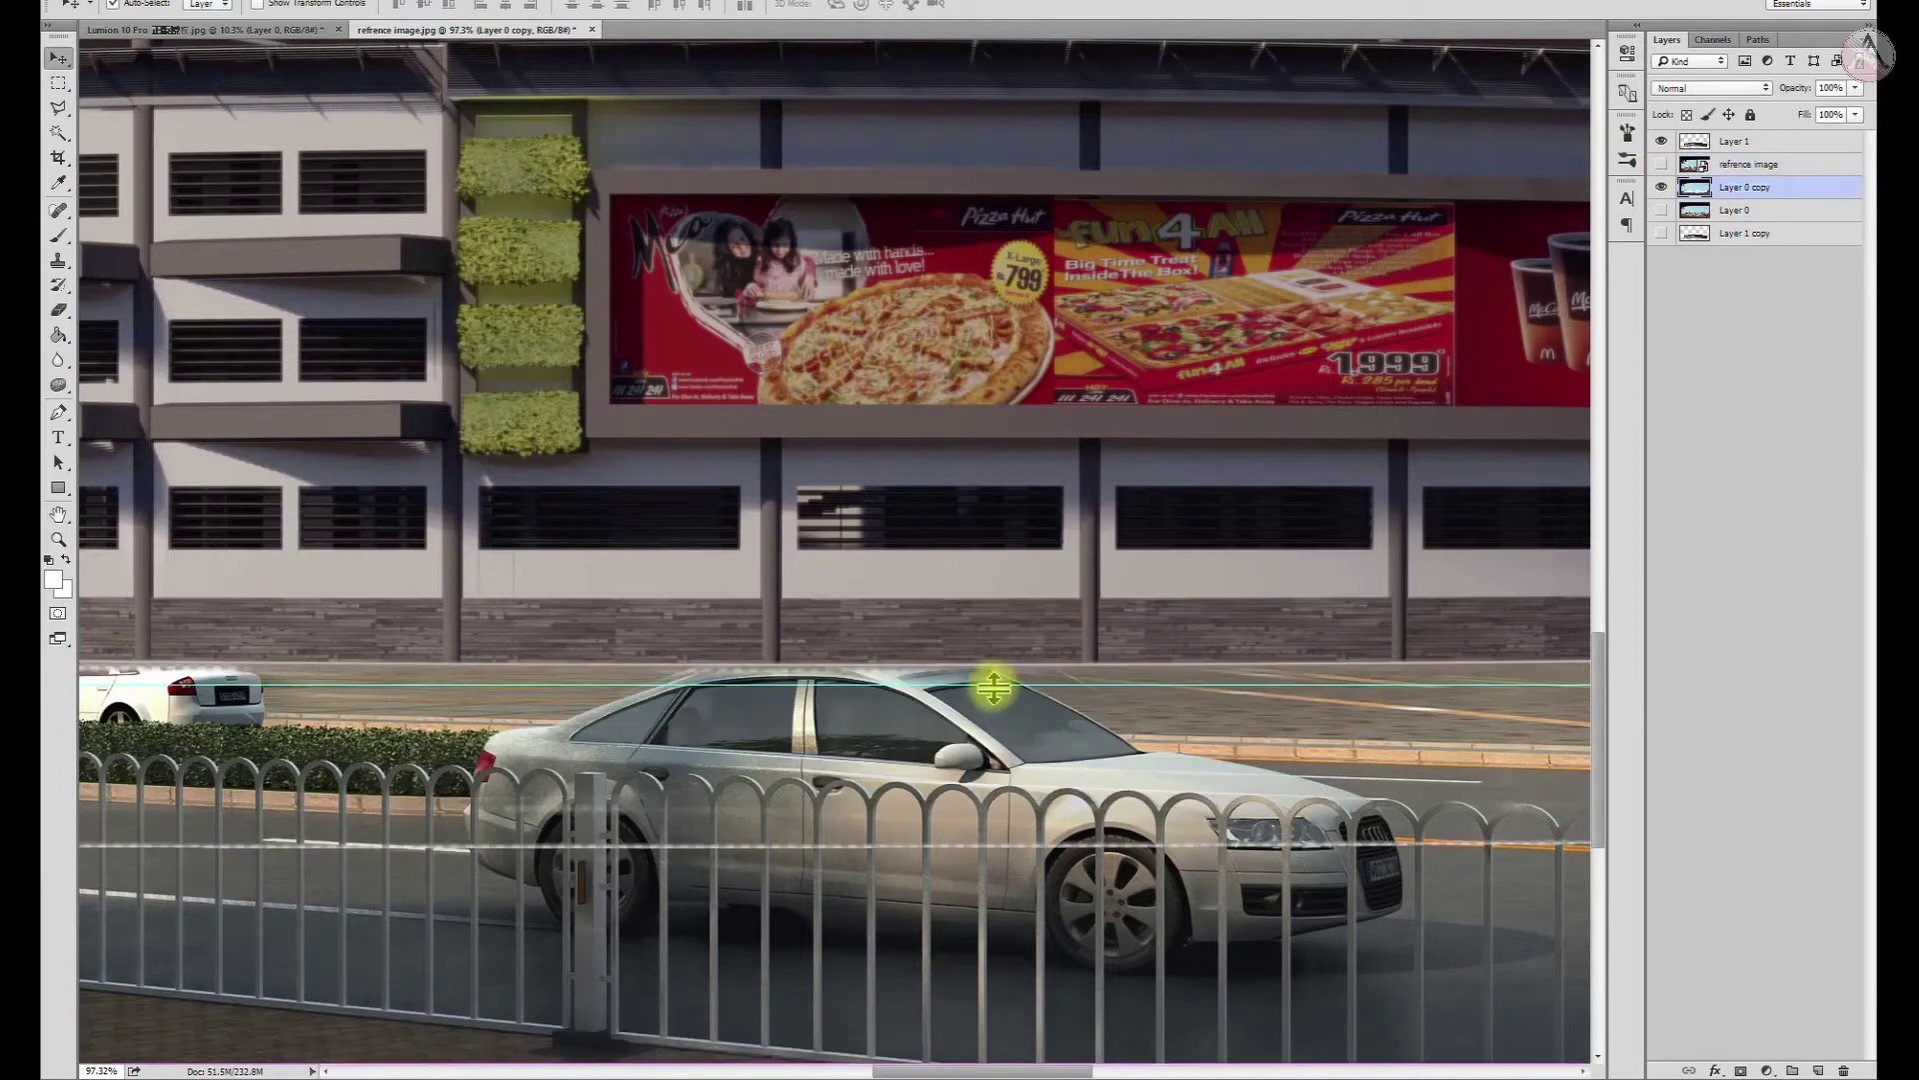
{"action": "key", "text": "ctrl+shift+alt+n"}
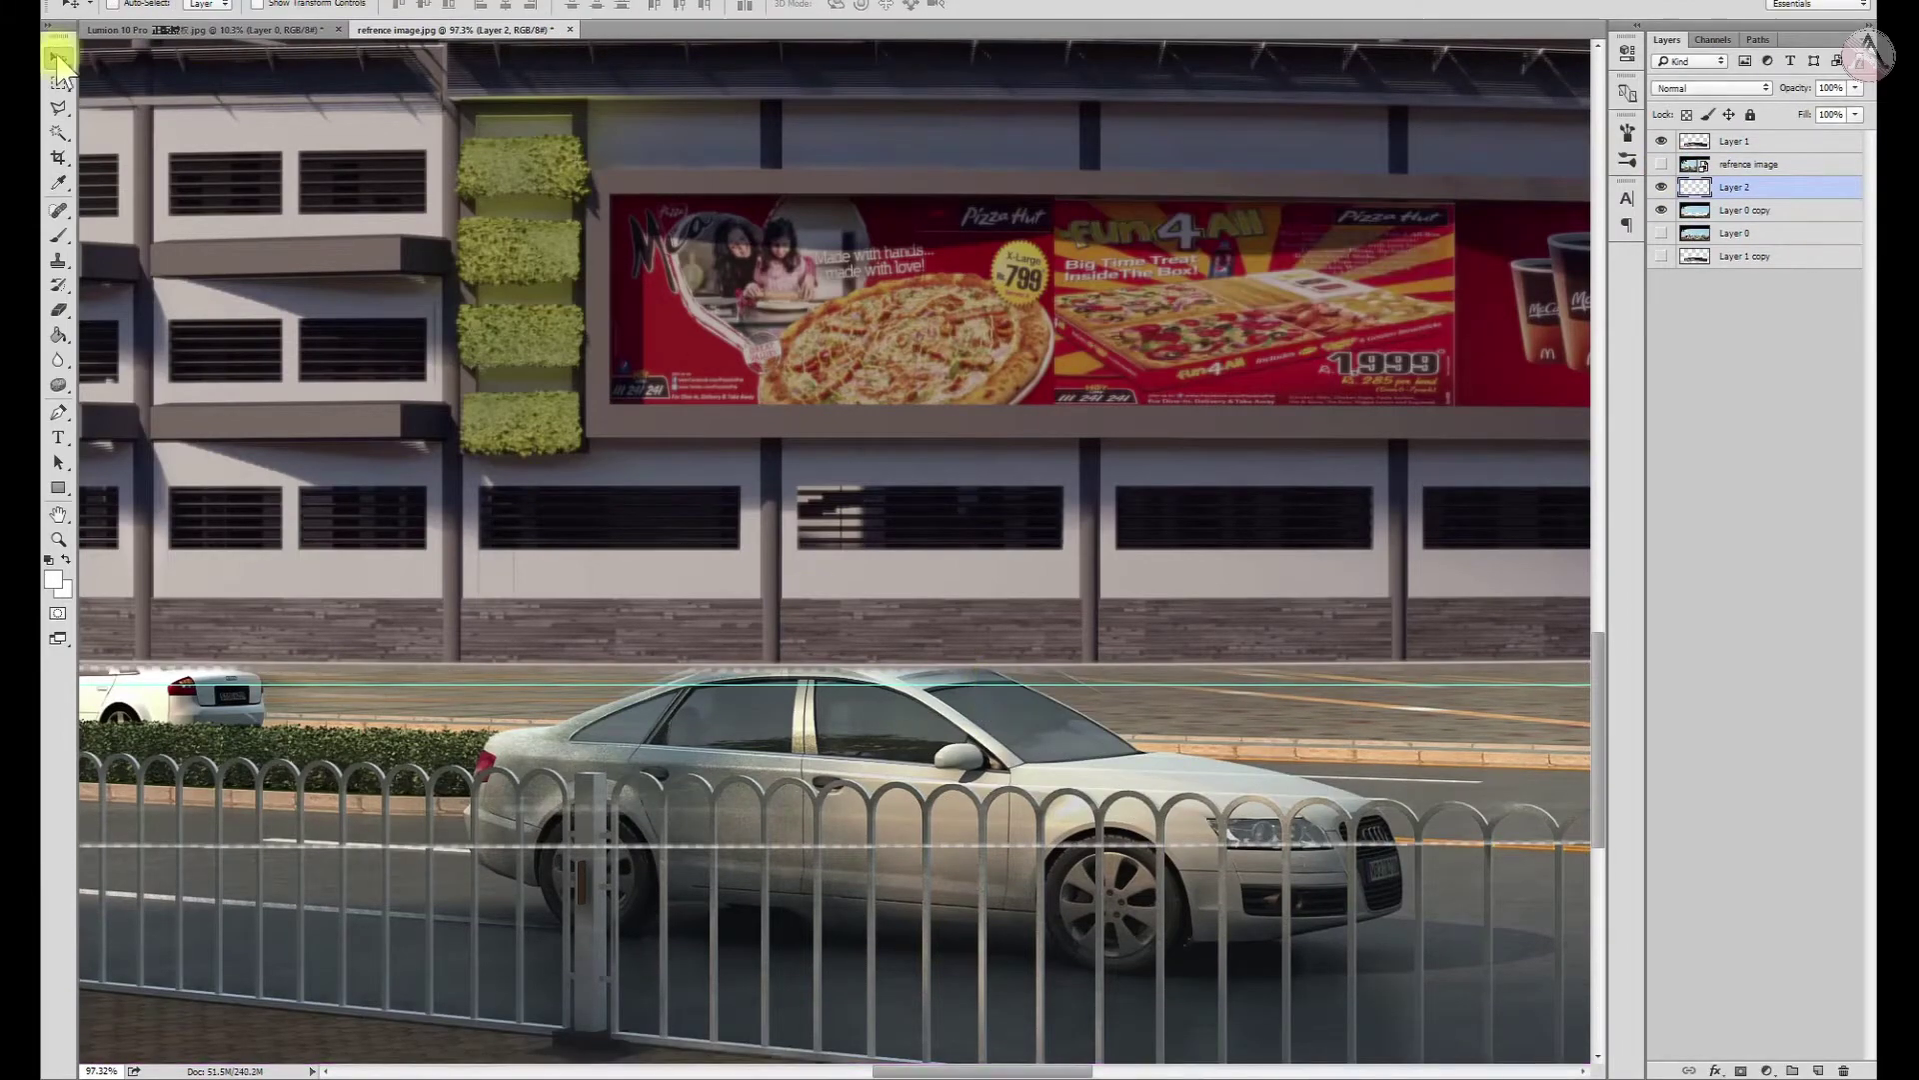
Shift the sedan copy slightly into place and move its layer to the top of the stack
{"action": "key", "text": "ctrl+0"}
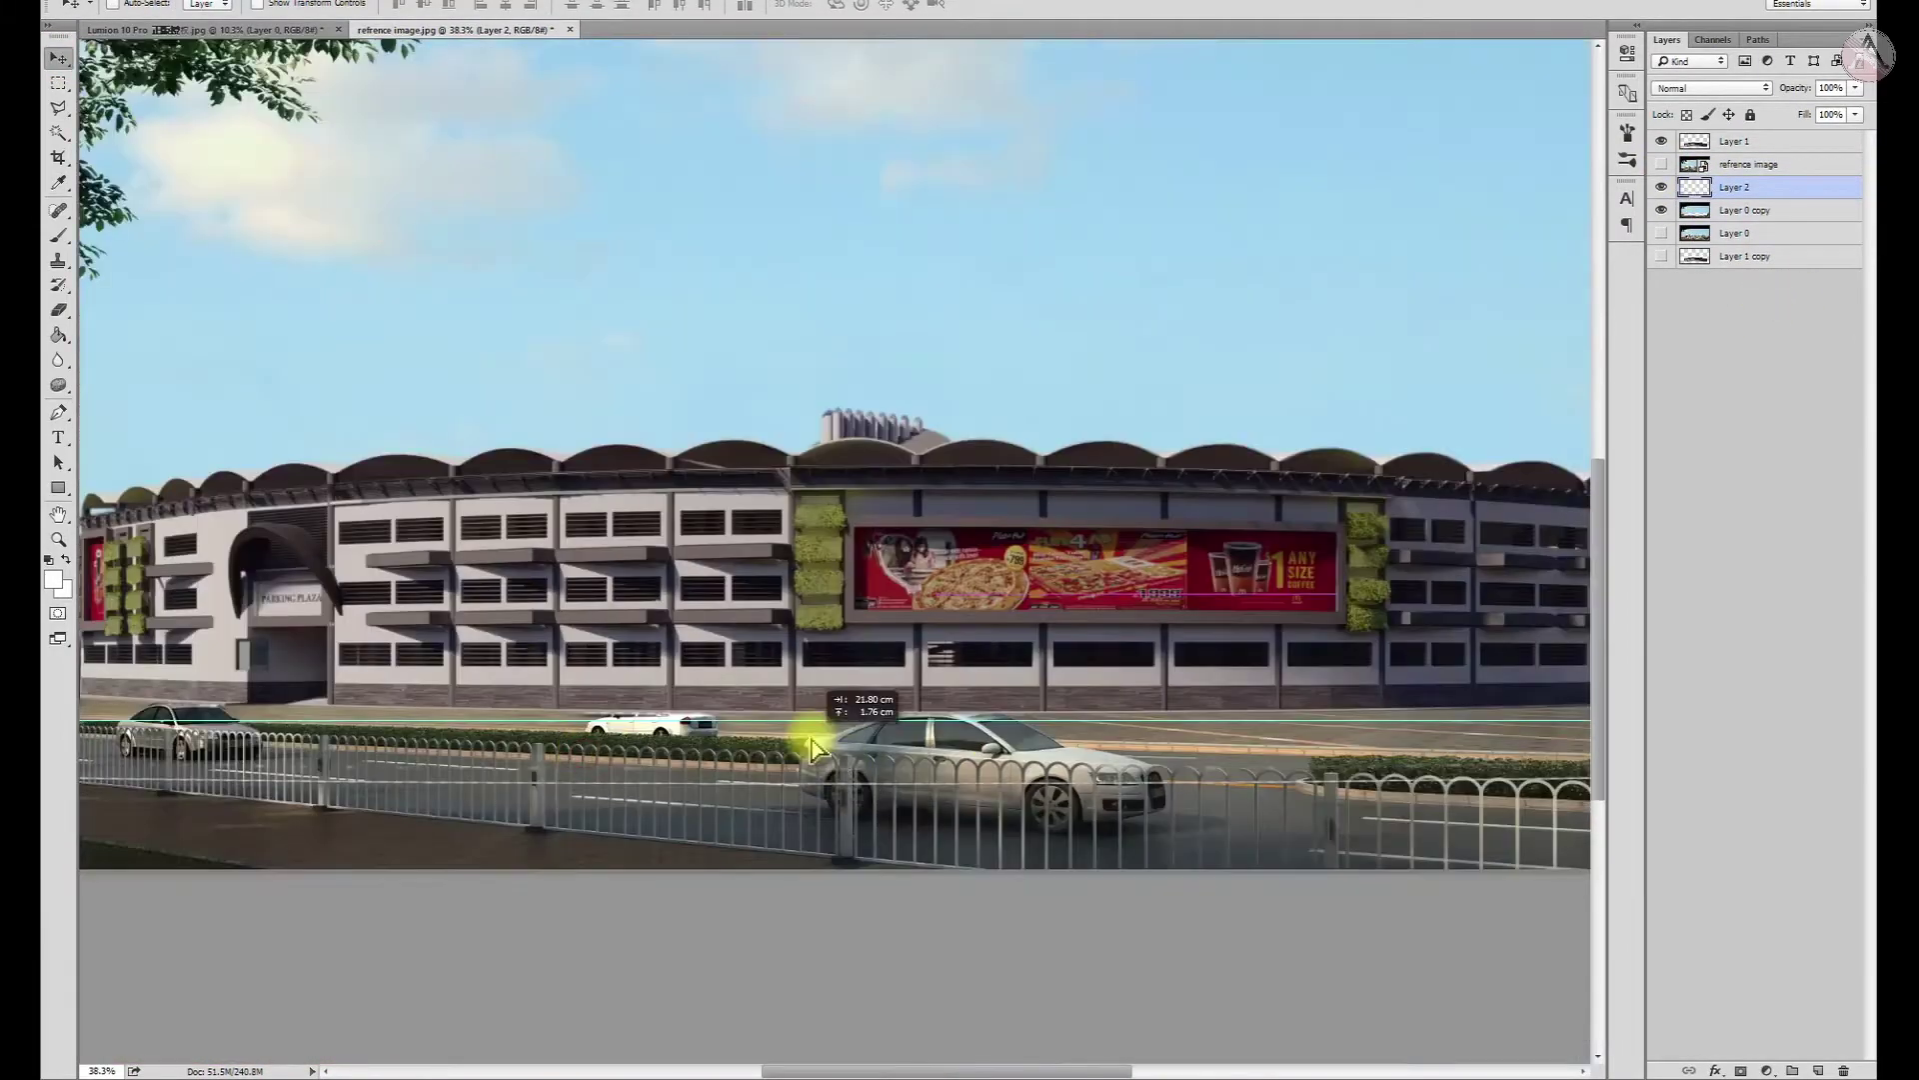
{"action": "key", "text": "ctrl+t"}
{"action": "scroll", "coordinate": [1040, 767], "scroll_direction": "up", "scroll_amount": 3}
{"action": "scroll", "coordinate": [1040, 768], "scroll_direction": "up", "scroll_amount": 3}
{"action": "key", "text": "Return"}
{"action": "left_click_drag", "start_coordinate": [1046, 672], "coordinate": [1061, 746]}
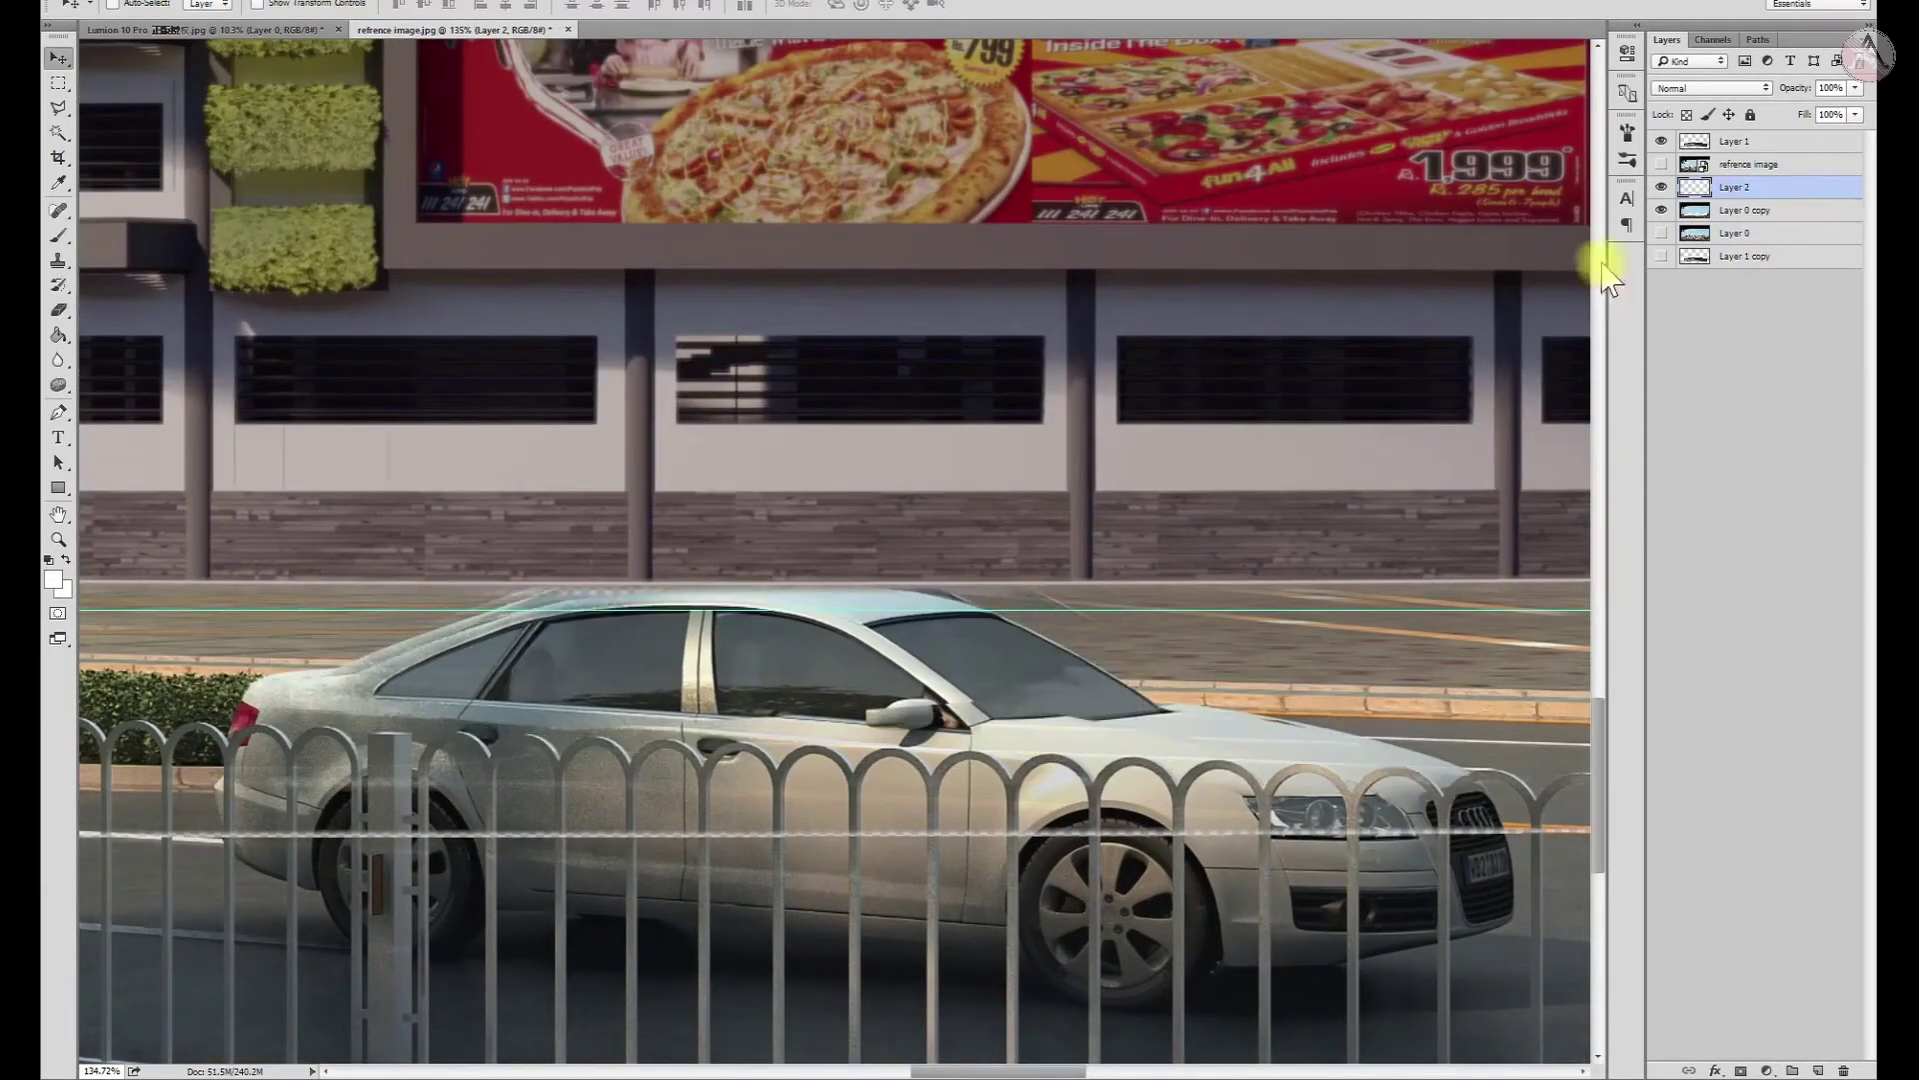
{"action": "left_click_drag", "start_coordinate": [1696, 128], "coordinate": [1696, 134]}
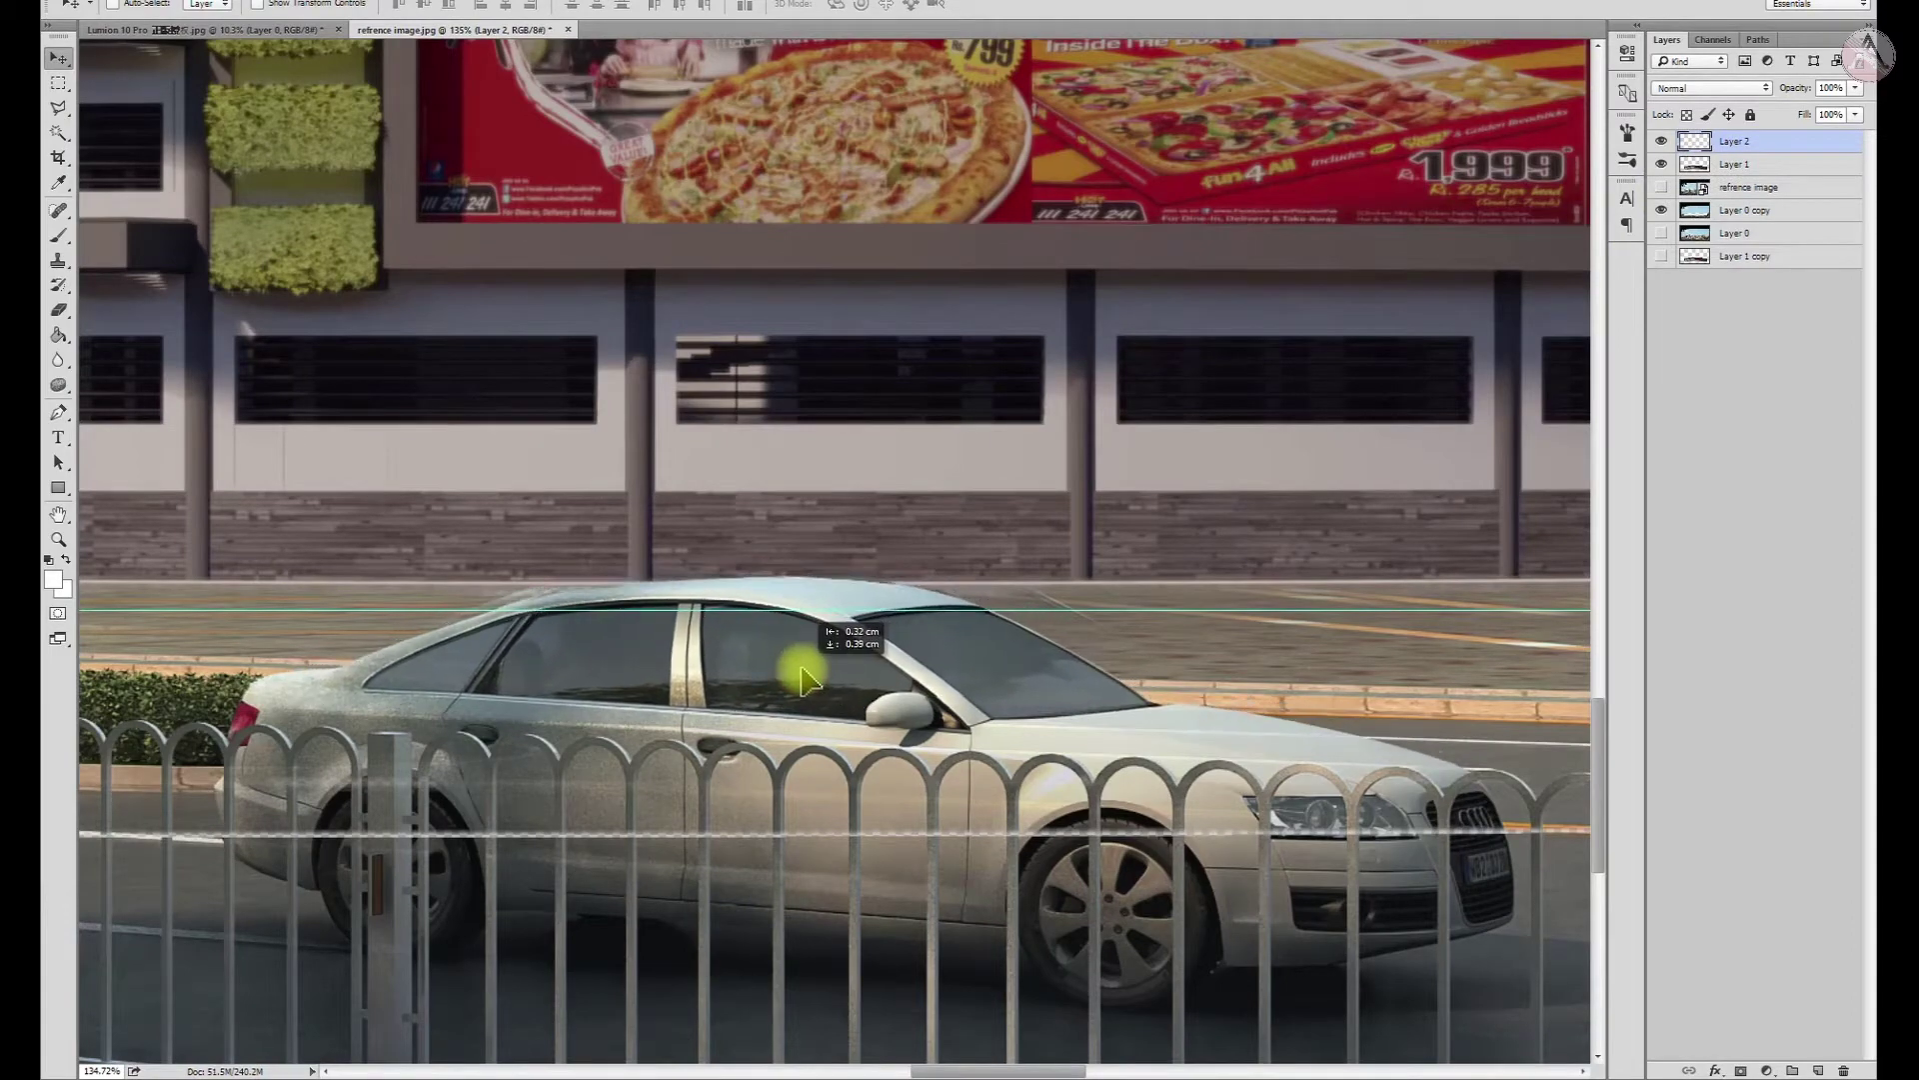
{"action": "scroll", "coordinate": [1074, 625], "scroll_direction": "down", "scroll_amount": 1}
{"action": "scroll", "coordinate": [1072, 620], "scroll_direction": "down", "scroll_amount": 3}
{"action": "scroll", "coordinate": [1093, 643], "scroll_direction": "down", "scroll_amount": 2}
{"action": "scroll", "coordinate": [1092, 643], "scroll_direction": "up", "scroll_amount": 5}
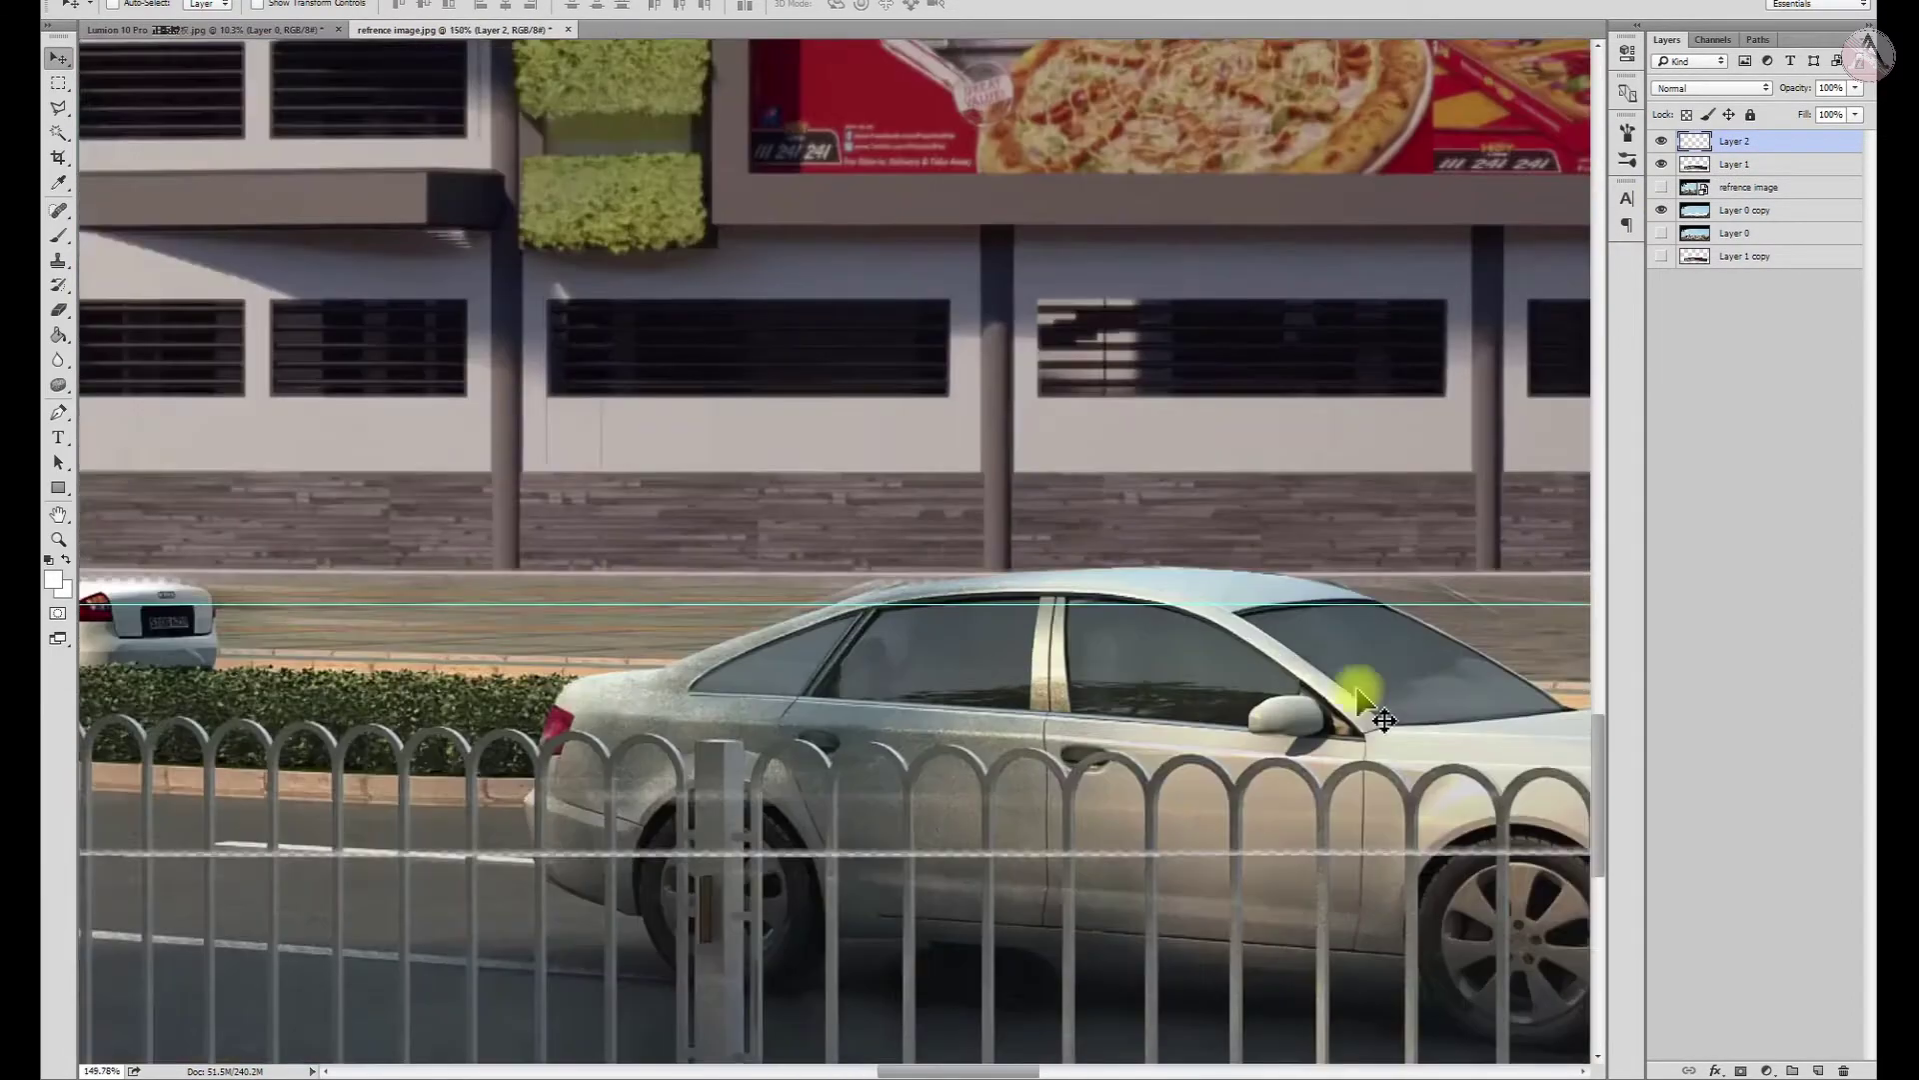
{"action": "scroll", "coordinate": [1240, 728], "scroll_direction": "down", "scroll_amount": 2}
{"action": "scroll", "coordinate": [1100, 660], "scroll_direction": "up", "scroll_amount": 3}
{"action": "scroll", "coordinate": [1019, 630], "scroll_direction": "up", "scroll_amount": 2}
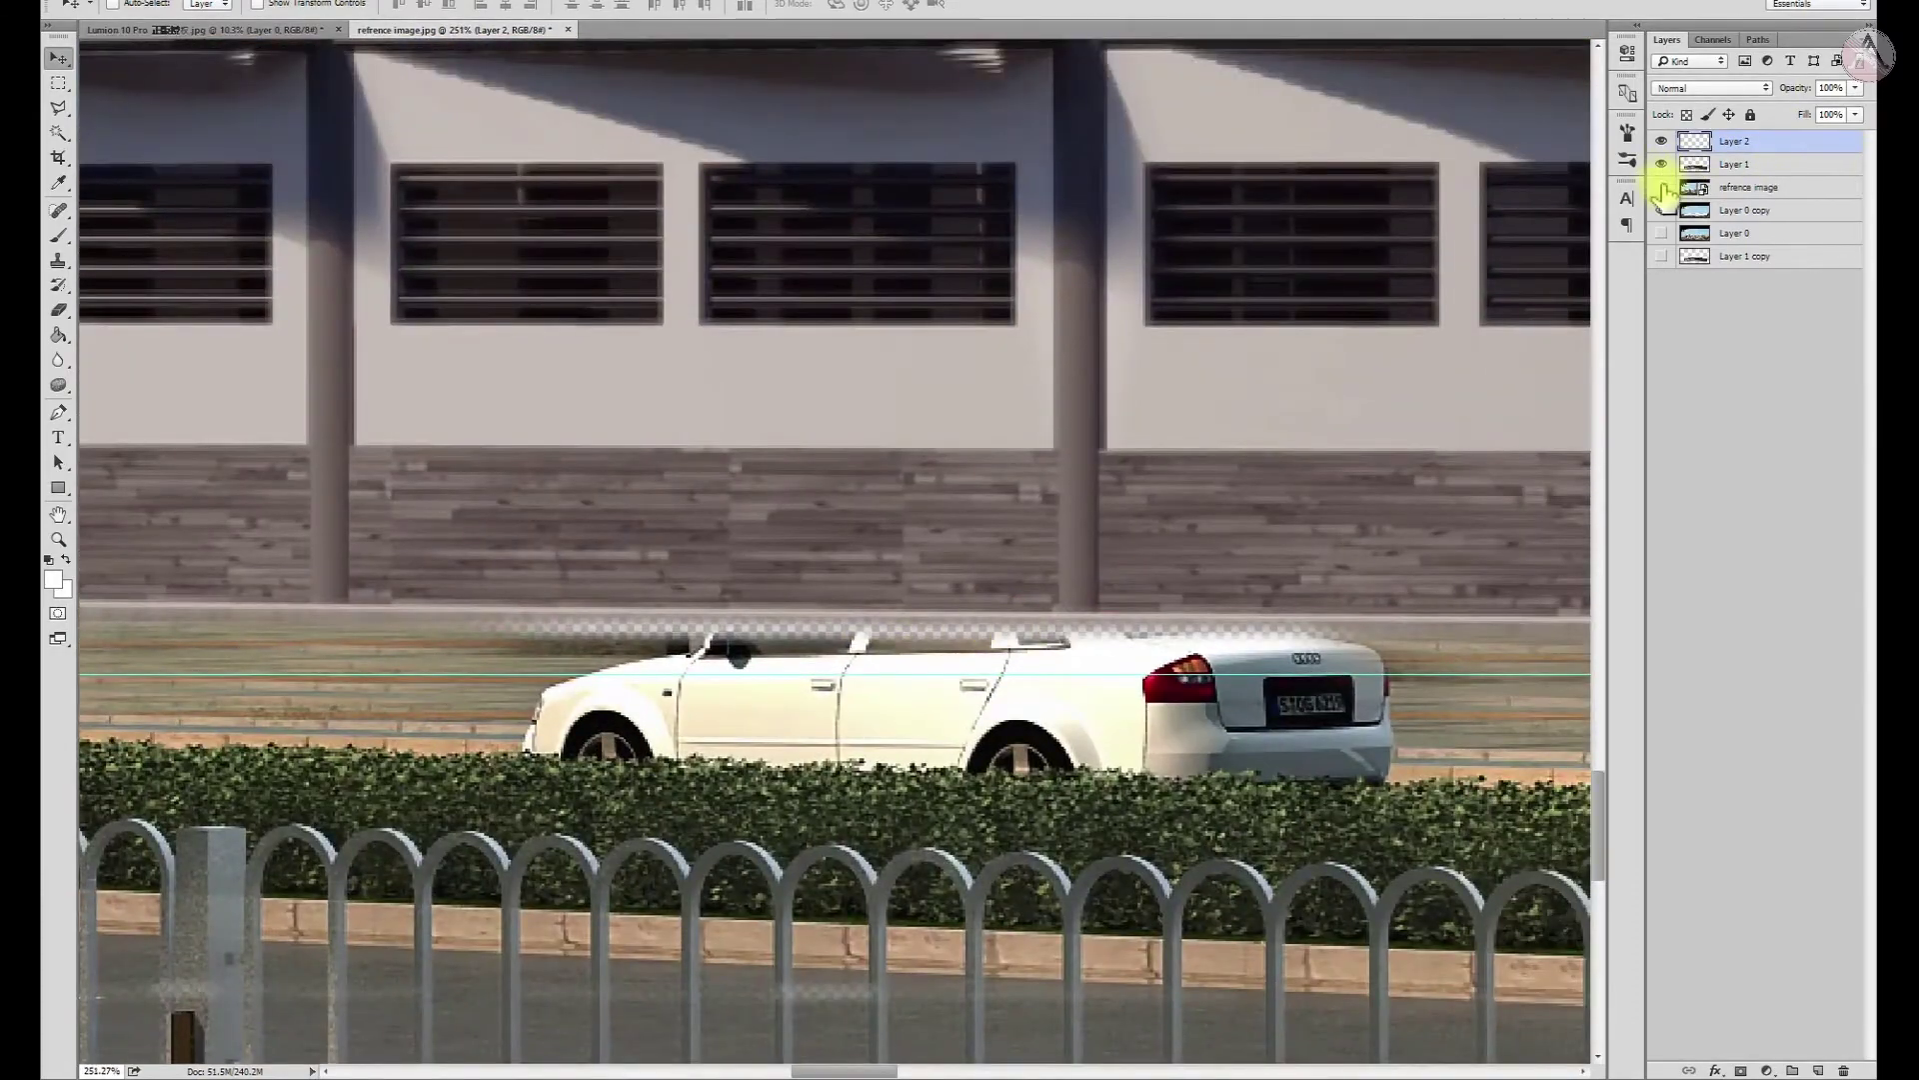
Trace the white car with the Polygonal Lasso and copy it from the render copy onto its own layer
{"action": "left_click", "coordinate": [1661, 187]}
{"action": "scroll", "coordinate": [1025, 827], "scroll_direction": "up", "scroll_amount": 1}
{"action": "key", "text": "l"}
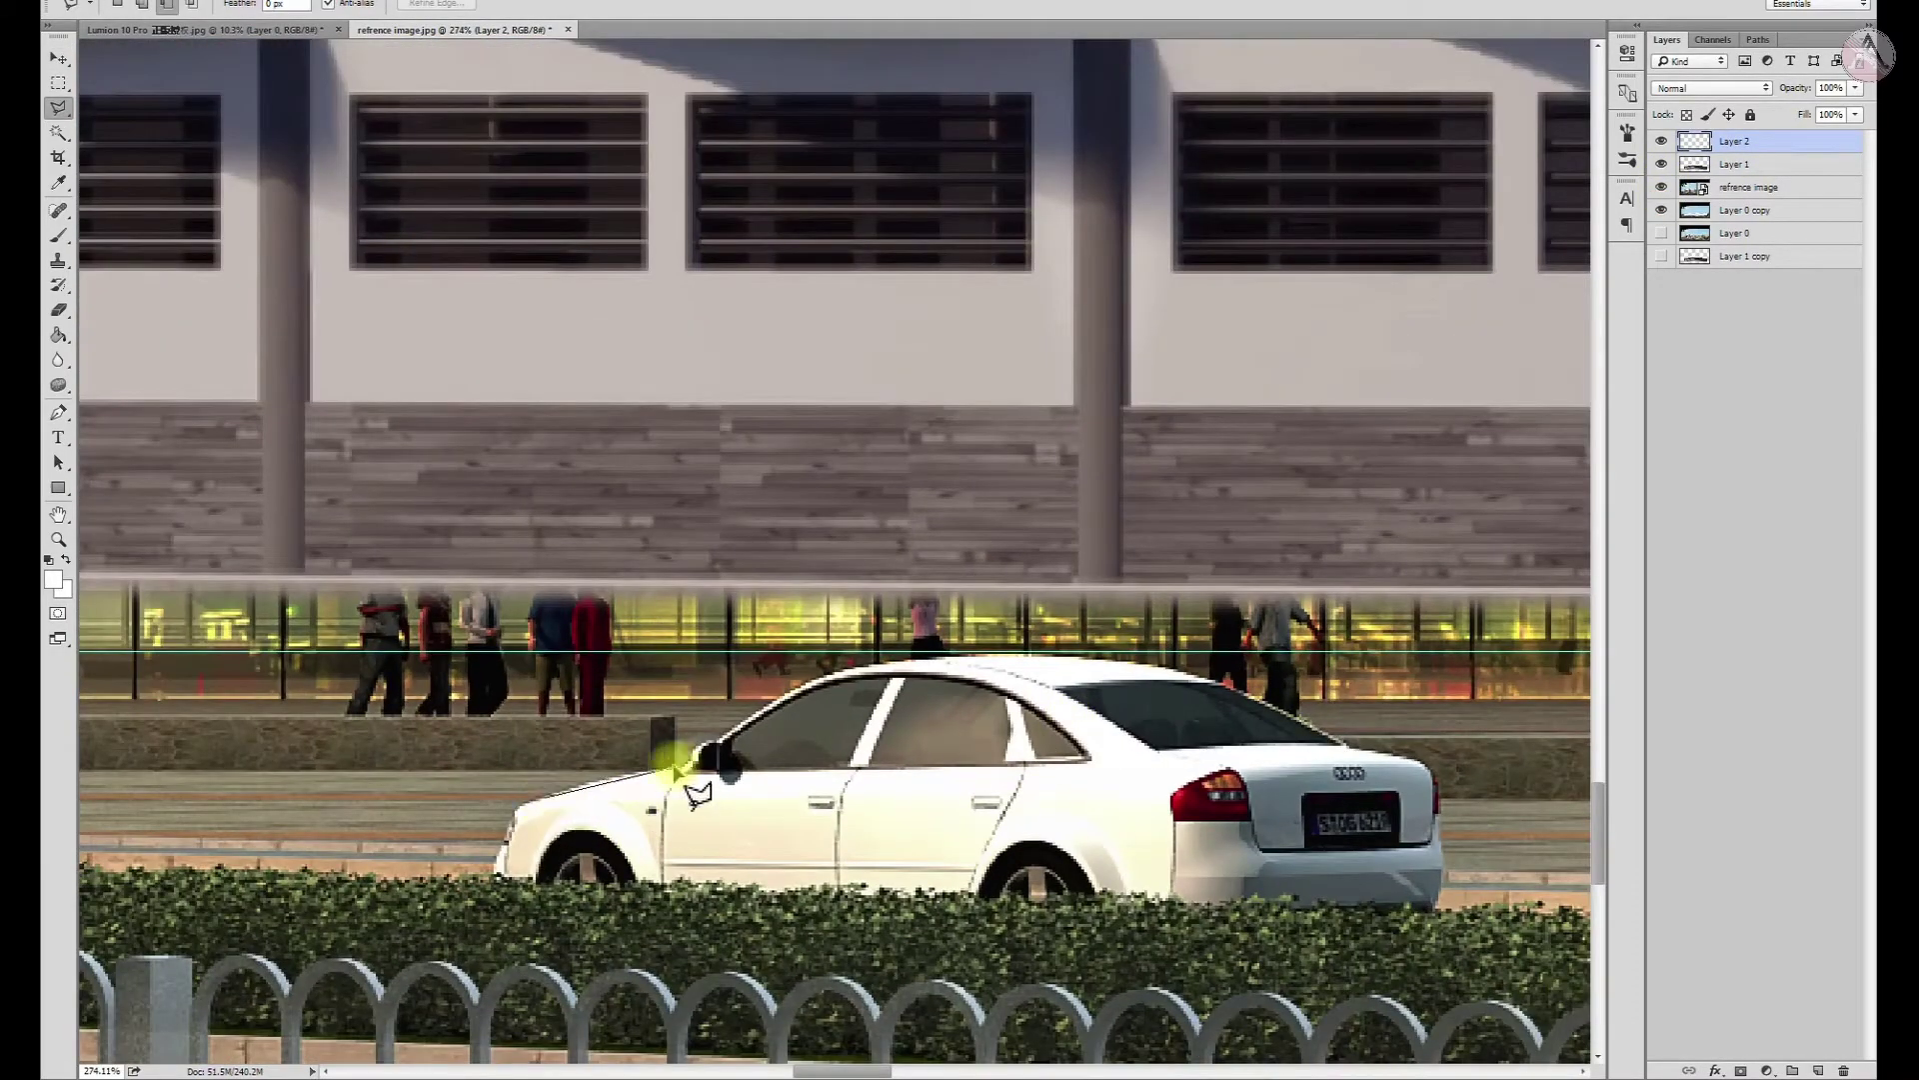
{"action": "left_click", "coordinate": [704, 748]}
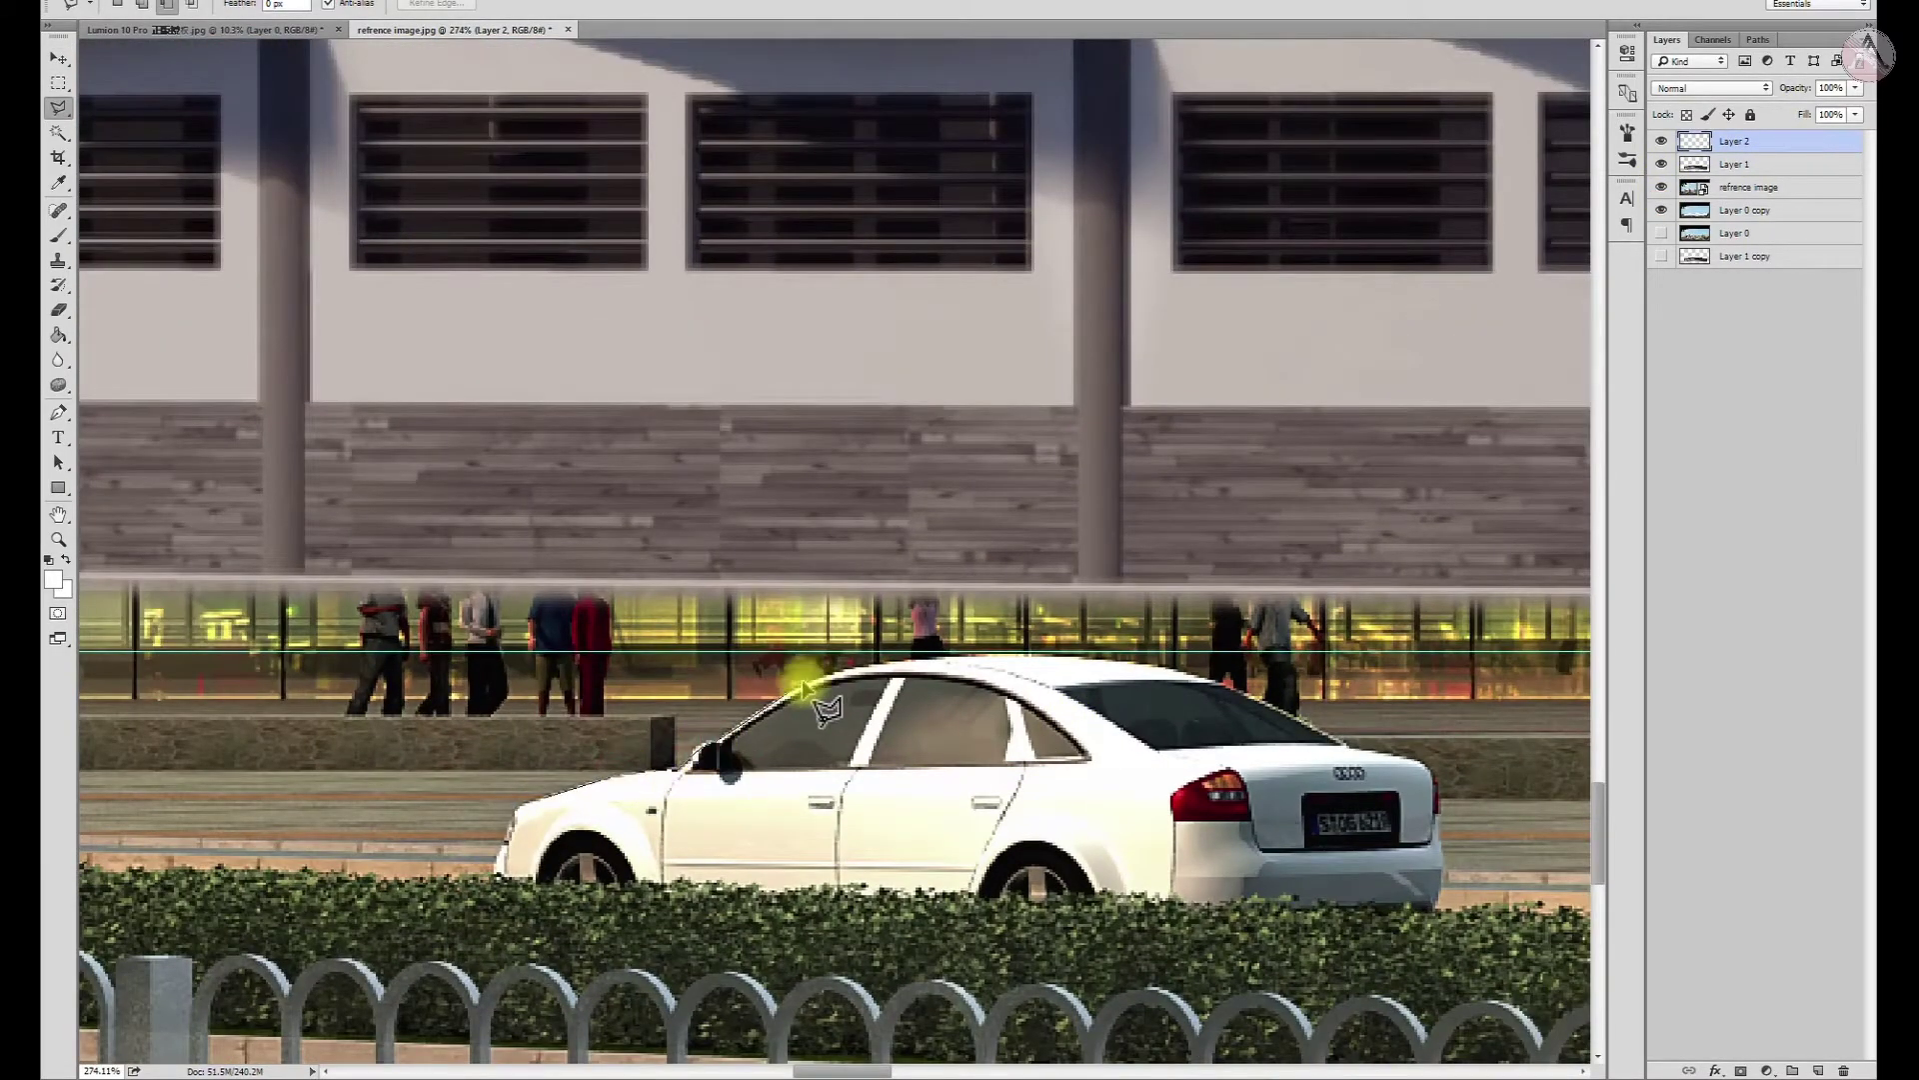
{"action": "left_click", "coordinate": [1334, 743]}
{"action": "left_click", "coordinate": [518, 808]}
{"action": "left_click", "coordinate": [58, 58]}
{"action": "left_click", "coordinate": [1028, 664]}
{"action": "left_click", "coordinate": [977, 377]}
{"action": "left_click", "coordinate": [1764, 207]}
{"action": "key", "text": "ctrl+j"}
Stack the white car layer above Layer 1, position it behind the hedge, and merge it down
{"action": "left_click", "coordinate": [1661, 187]}
{"action": "scroll", "coordinate": [1087, 712], "scroll_direction": "down", "scroll_amount": 2}
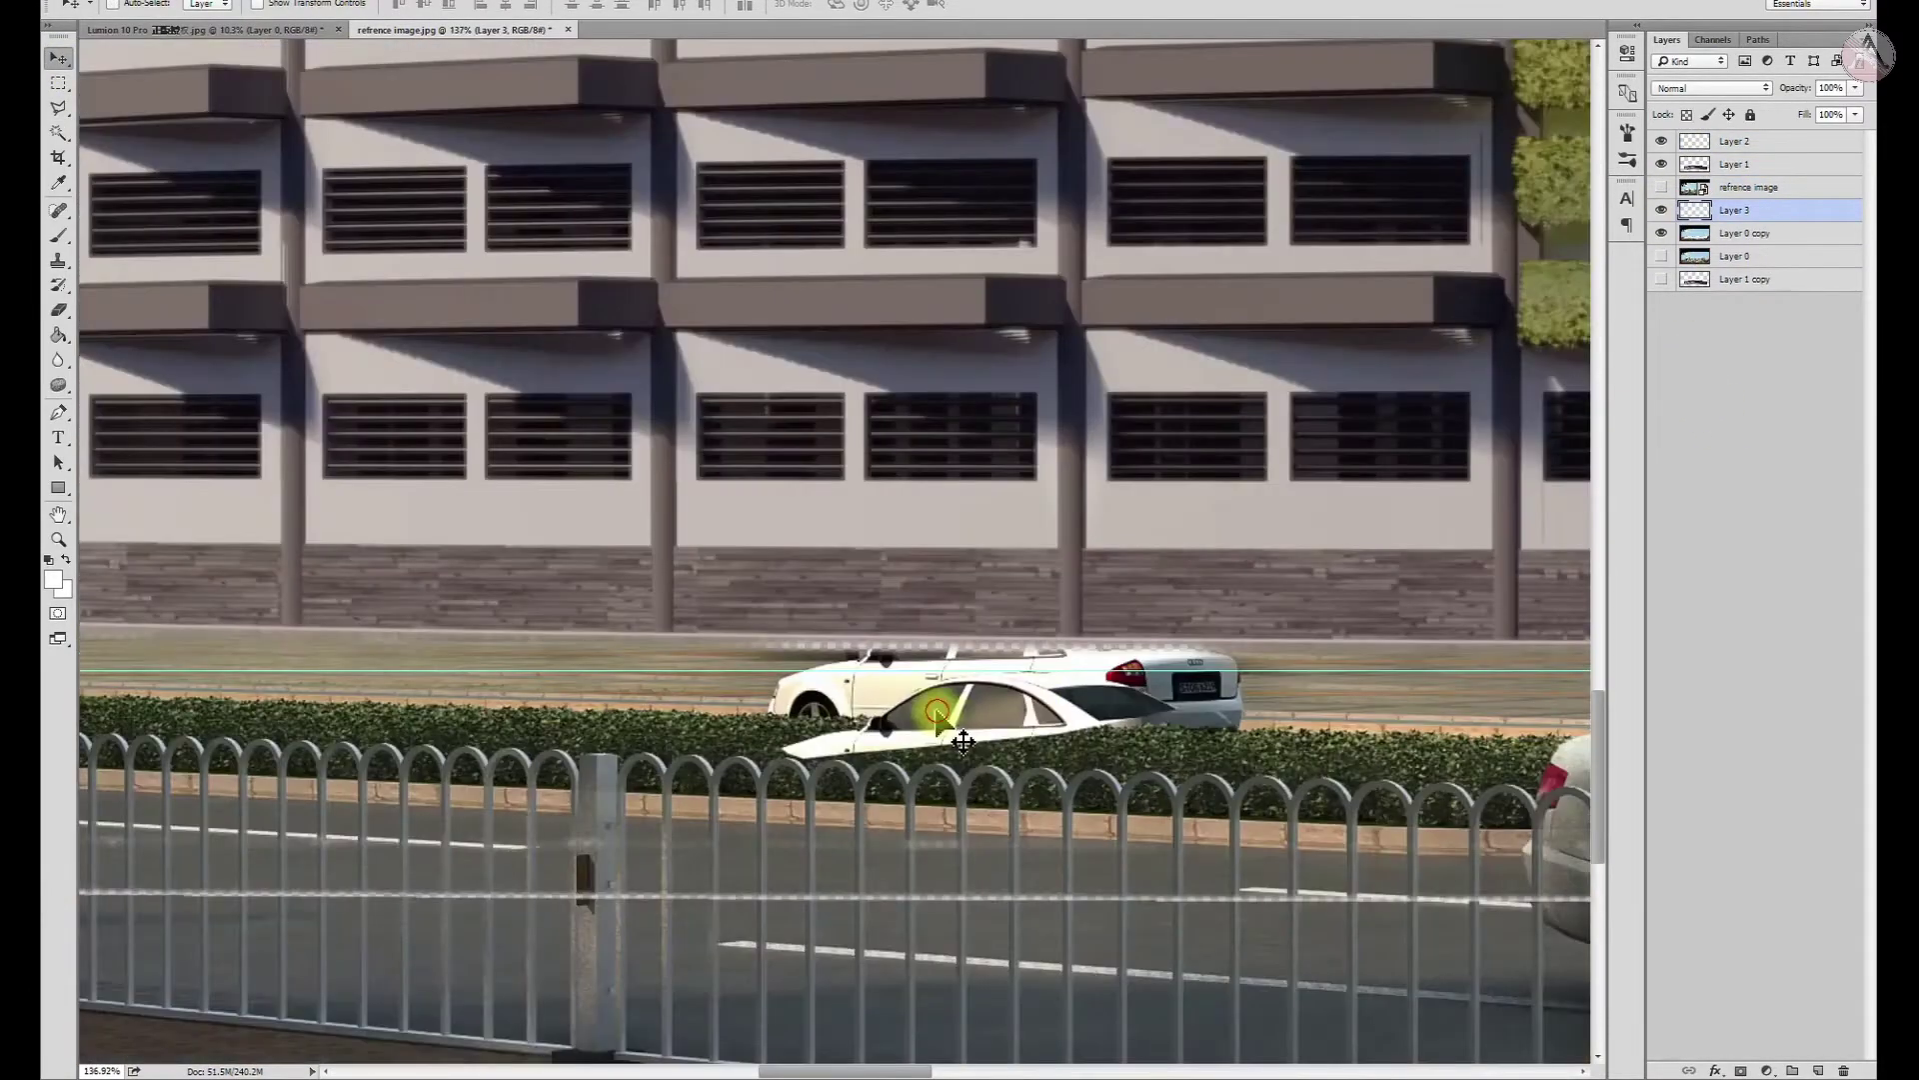
{"action": "left_click_drag", "start_coordinate": [1700, 160], "coordinate": [1699, 158]}
{"action": "scroll", "coordinate": [1212, 673], "scroll_direction": "up", "scroll_amount": 3}
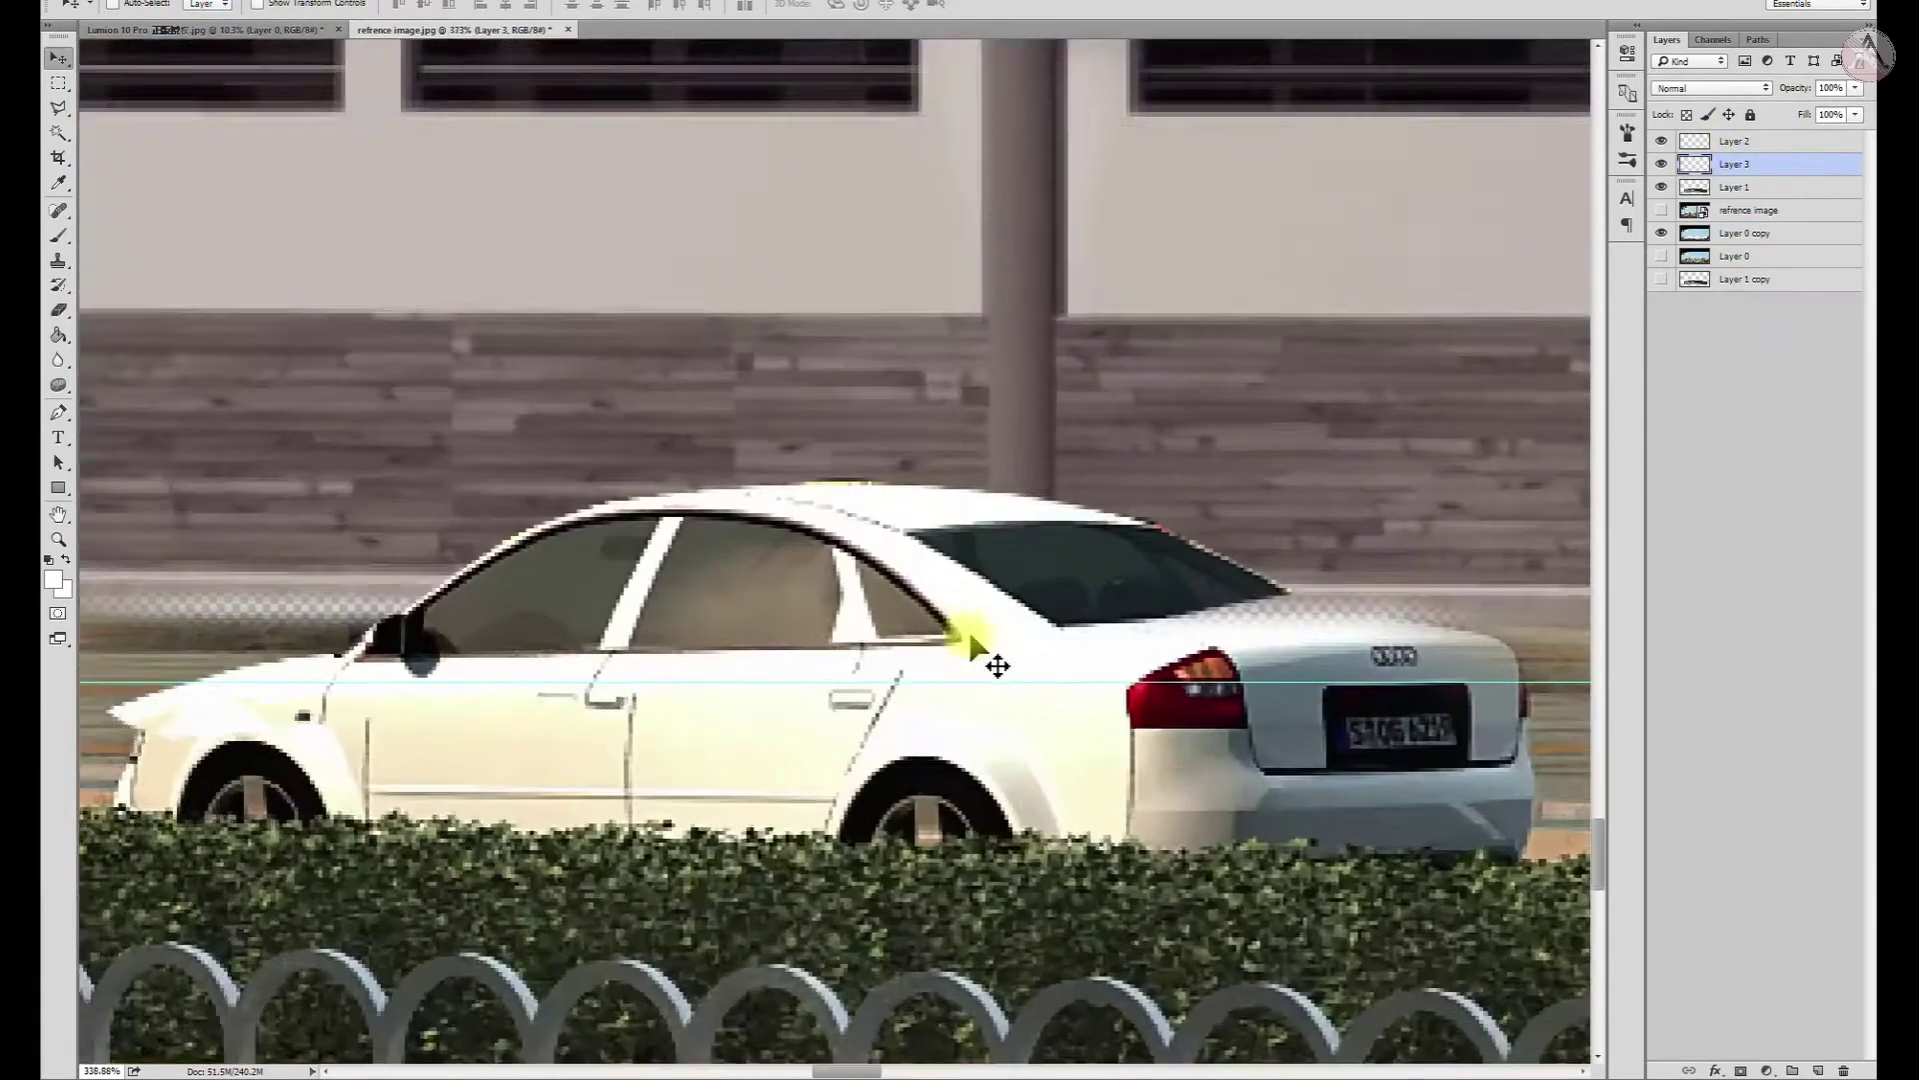
{"action": "scroll", "coordinate": [976, 642], "scroll_direction": "down", "scroll_amount": 1}
{"action": "mouse_move", "coordinate": [749, 628]}
{"action": "left_mouse_down"}
{"action": "mouse_move", "coordinate": [1009, 566]}
{"action": "mouse_move", "coordinate": [1125, 621]}
{"action": "left_mouse_up"}
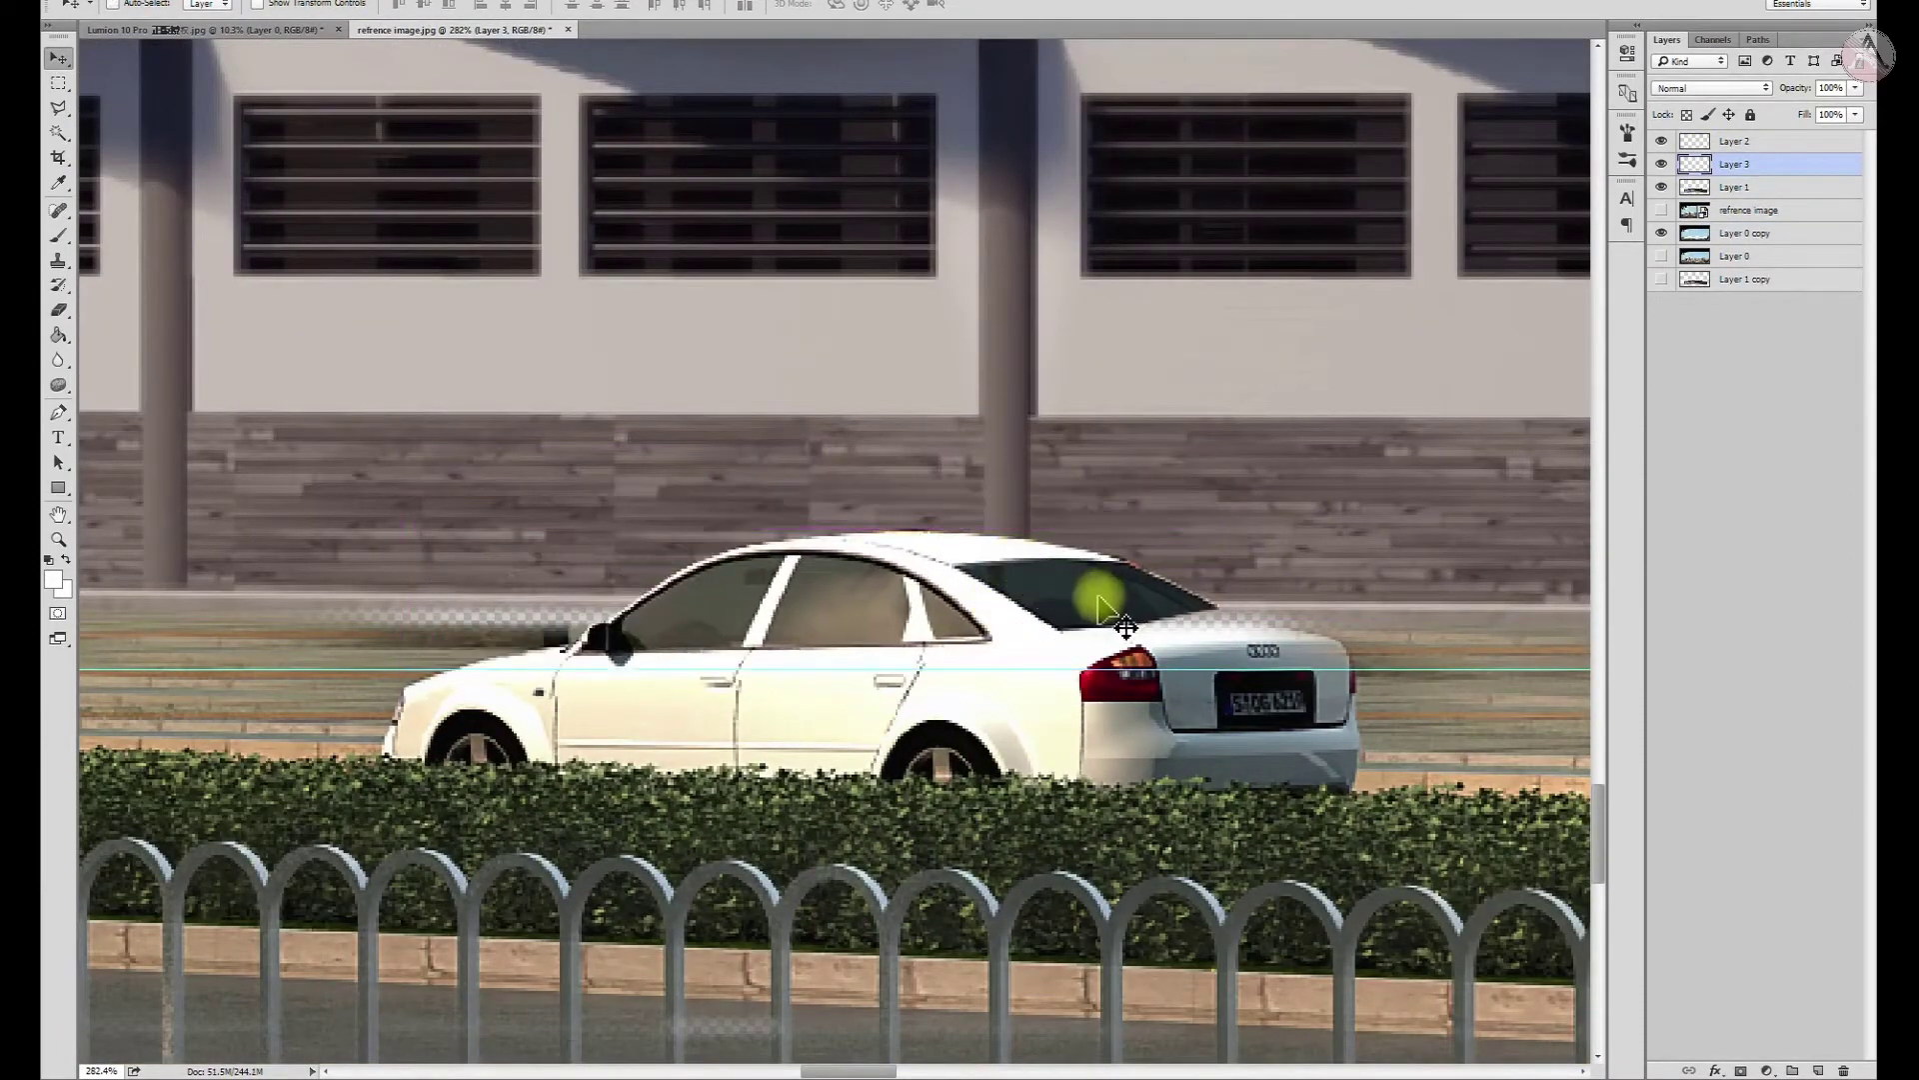
{"action": "scroll", "coordinate": [1125, 627], "scroll_direction": "up", "scroll_amount": 2}
{"action": "scroll", "coordinate": [1114, 630], "scroll_direction": "down", "scroll_amount": 3}
{"action": "key", "text": "ctrl+e"}
Start a new Polygonal Lasso selection at the car's front bumper
{"action": "key", "text": "l"}
{"action": "scroll", "coordinate": [1075, 779], "scroll_direction": "up", "scroll_amount": 2}
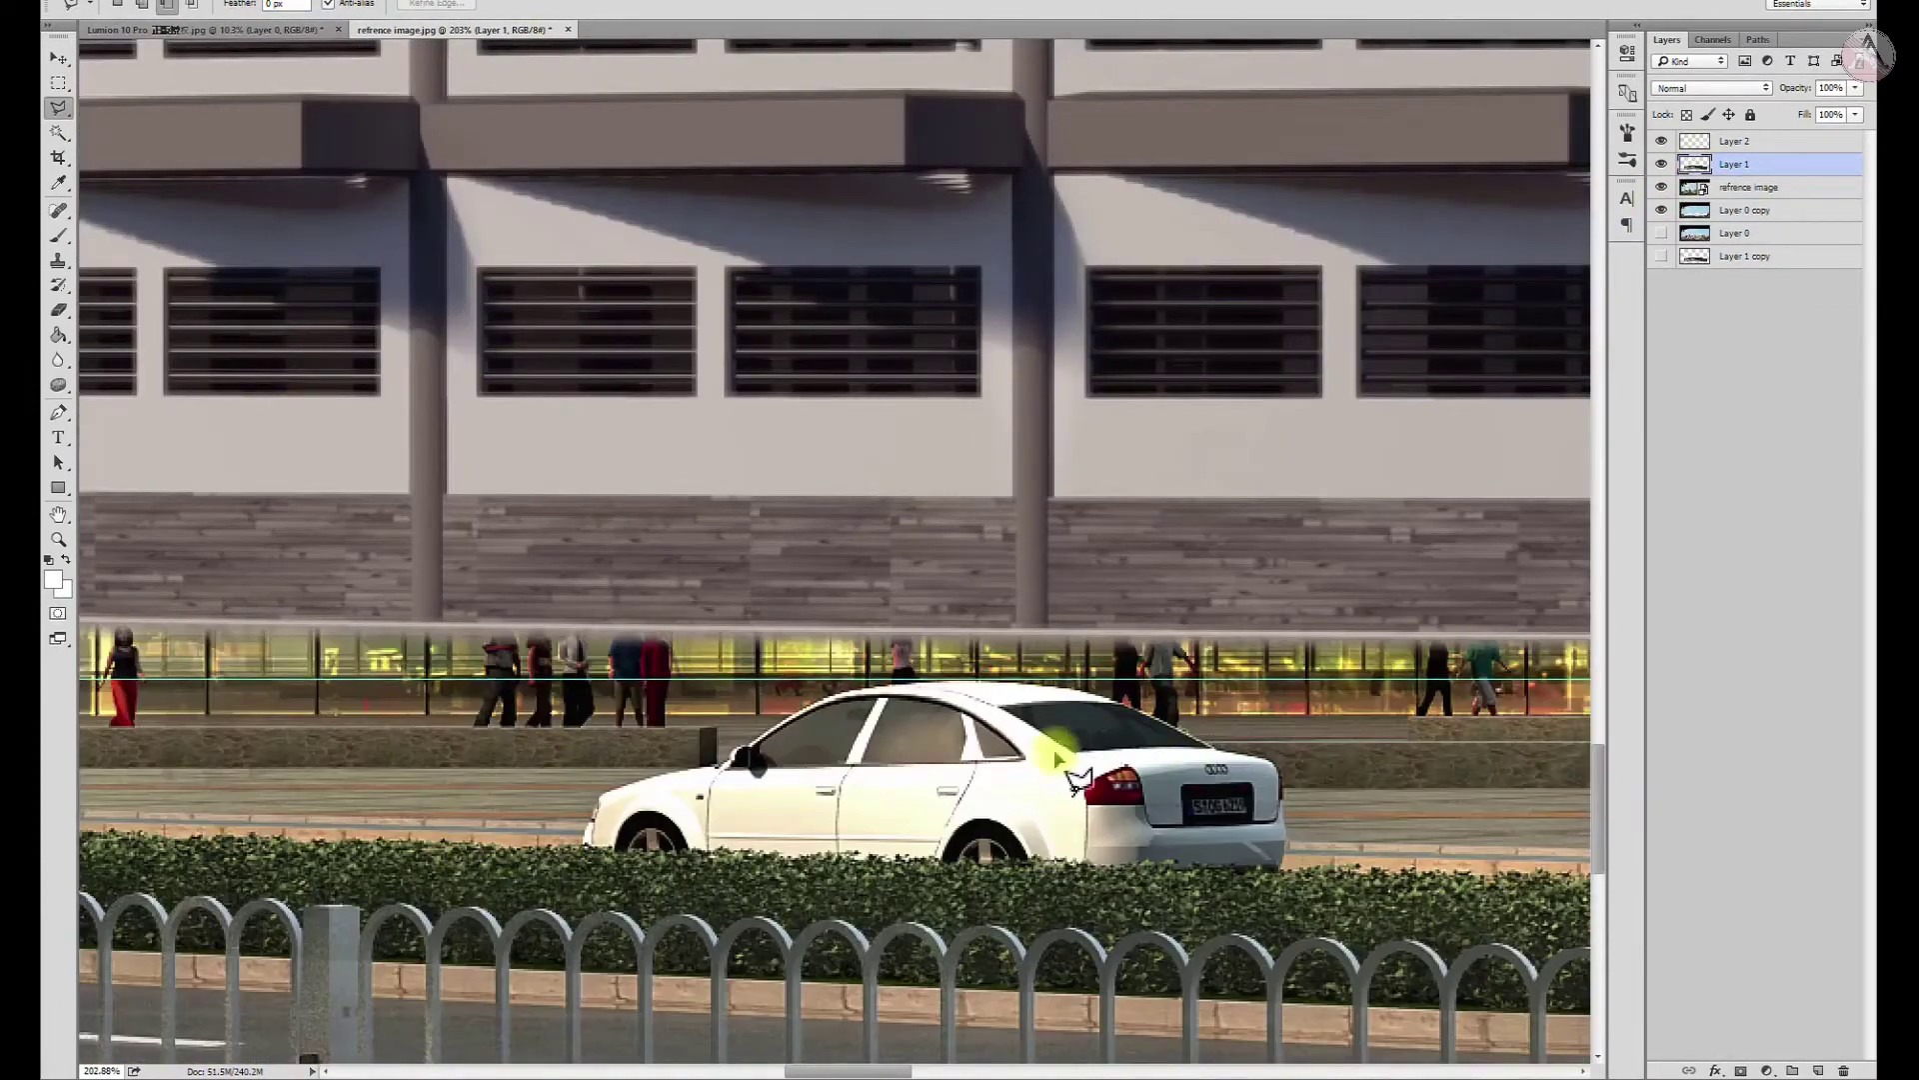
{"action": "left_click", "coordinate": [605, 805]}
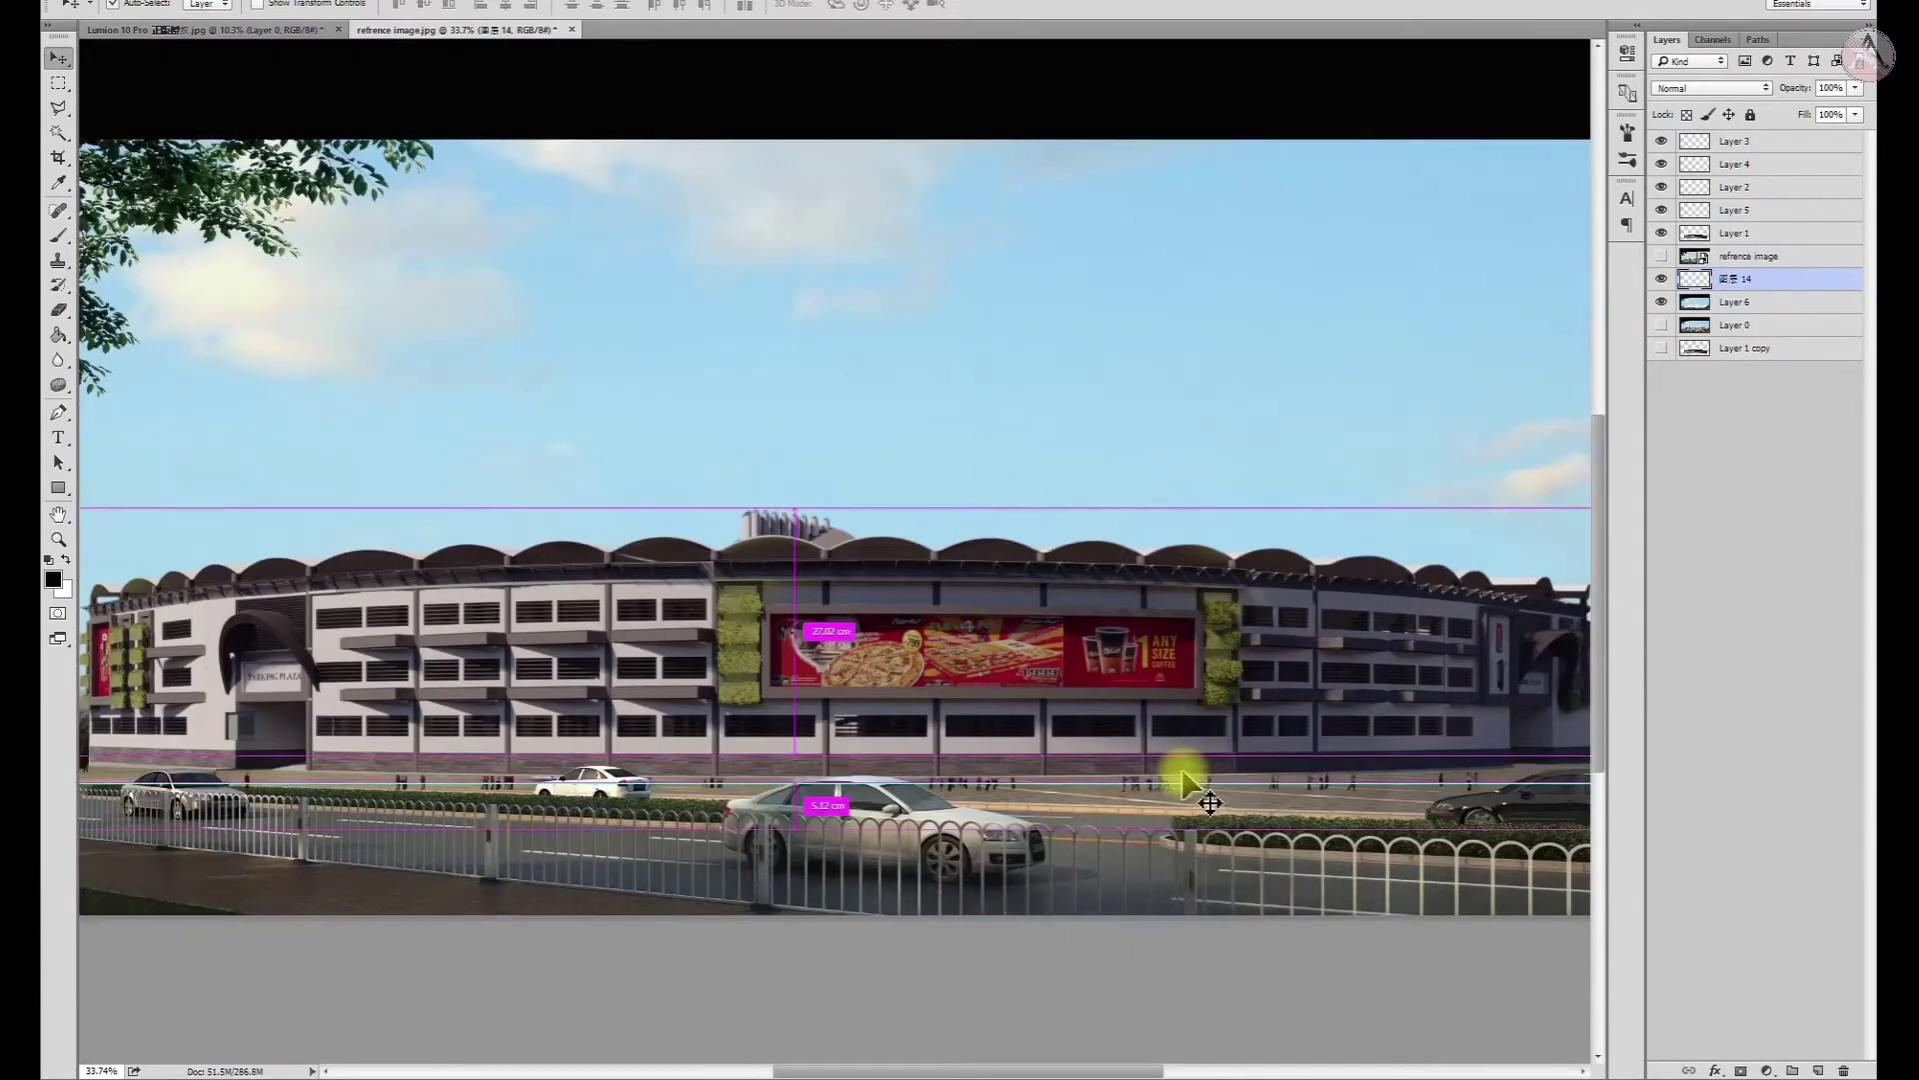
Scale the render layer up slightly from its corner with Free Transform
{"action": "key", "text": "ctrl+t"}
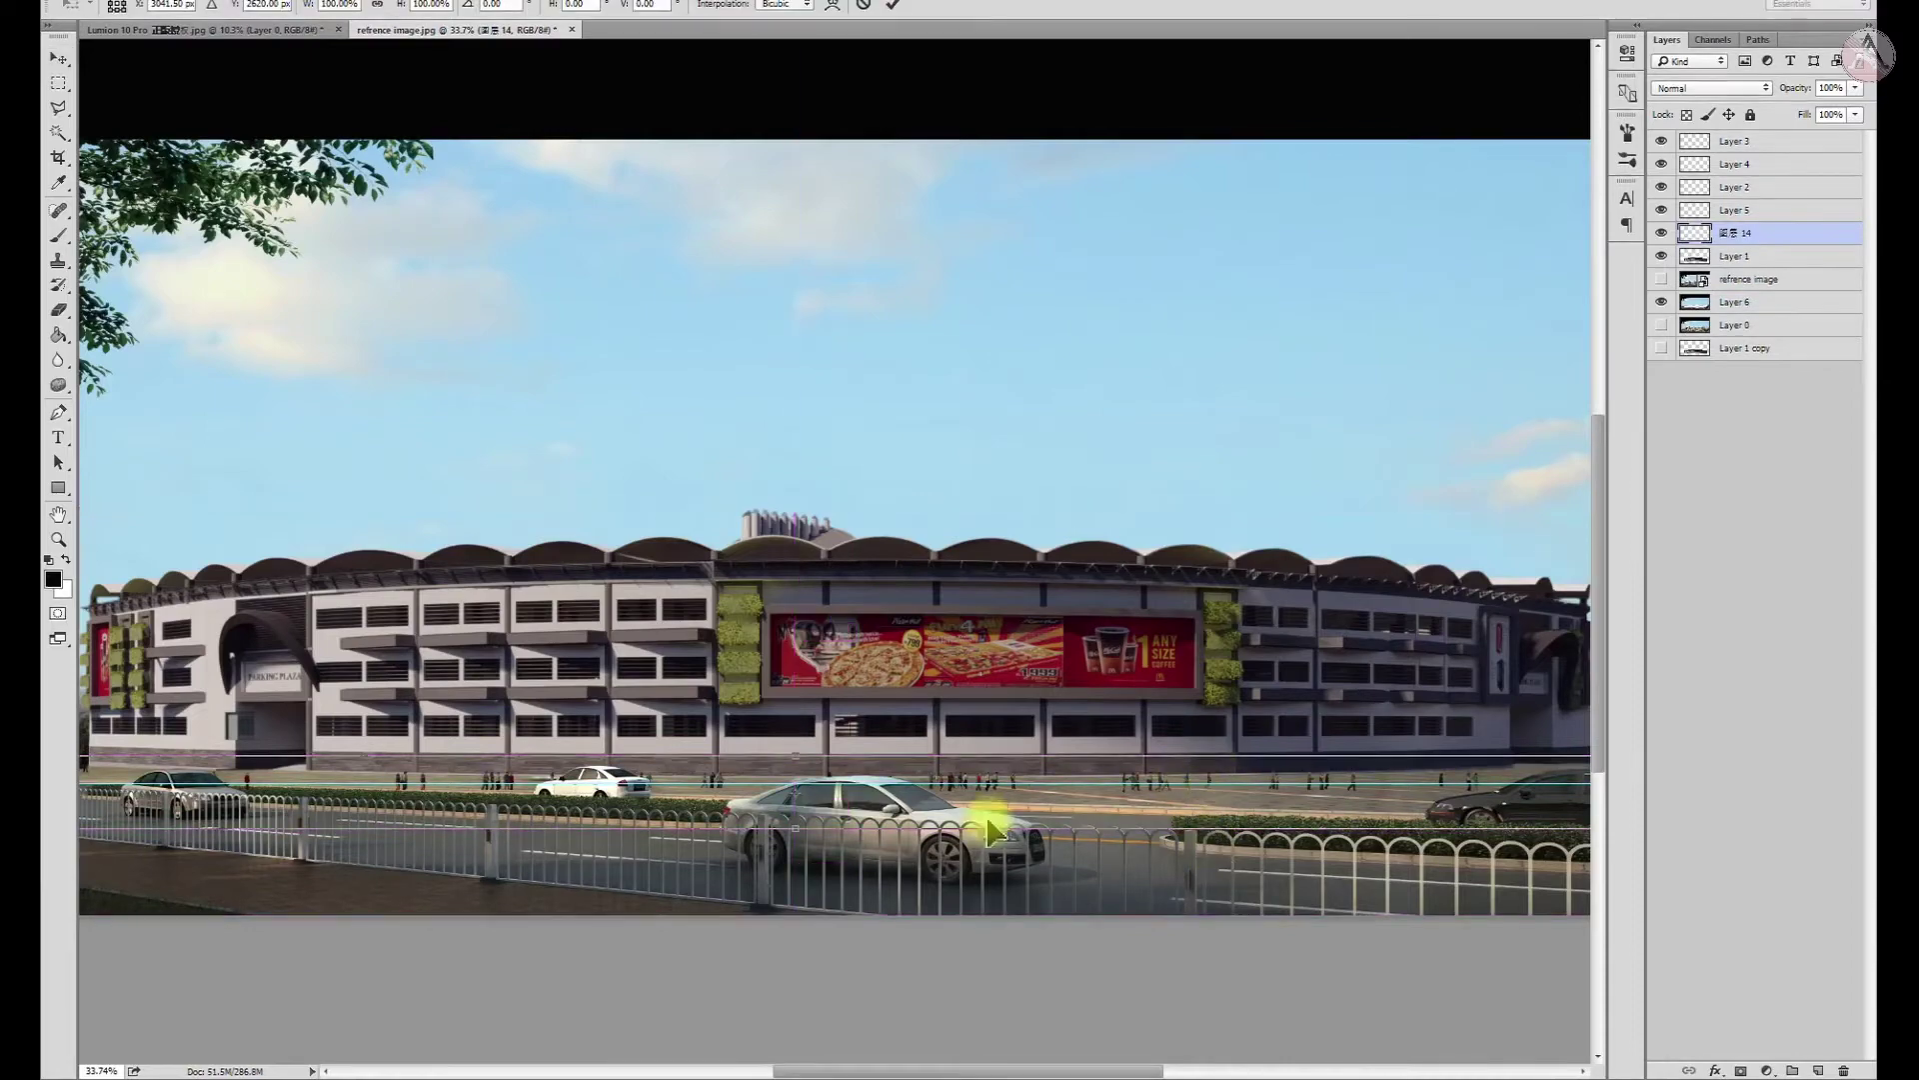
{"action": "scroll", "coordinate": [920, 776], "scroll_direction": "down", "scroll_amount": 3}
{"action": "left_click_drag", "start_coordinate": [1359, 744], "coordinate": [1389, 719]}
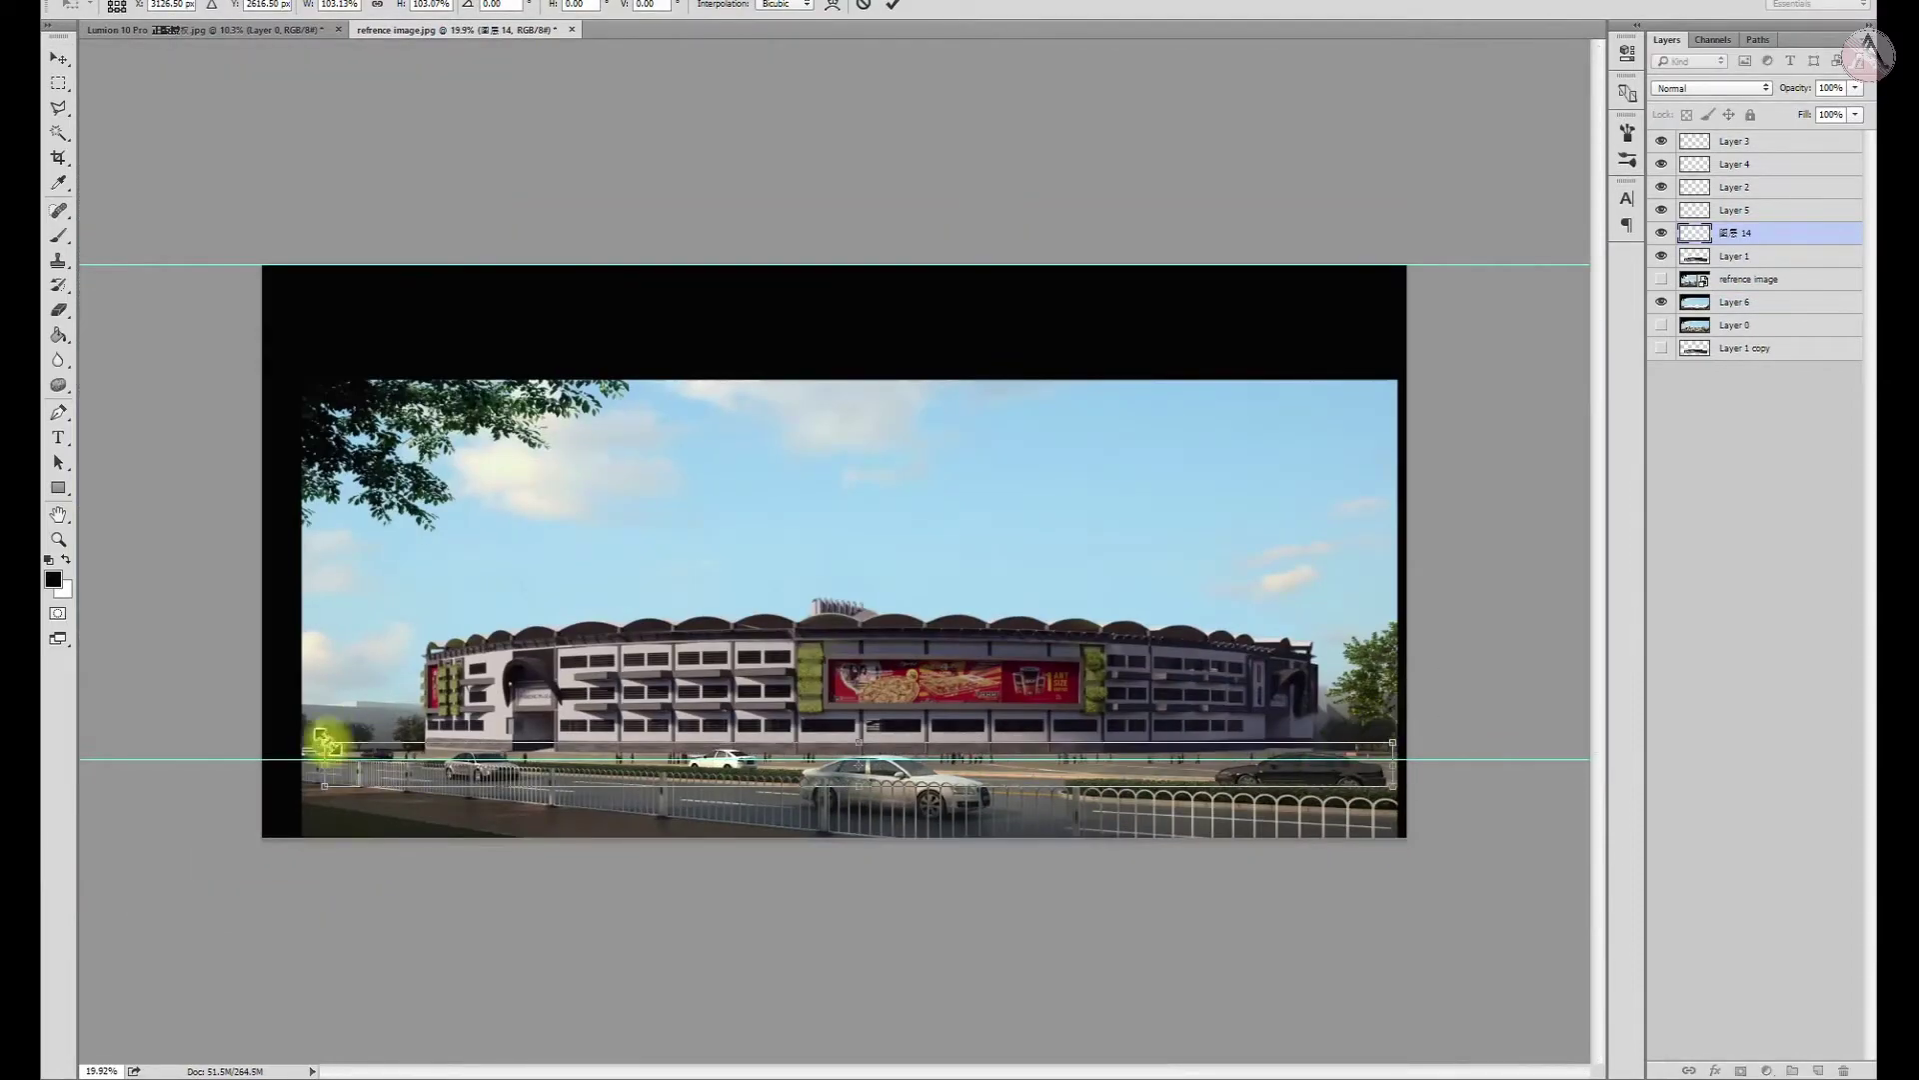
{"action": "key", "text": "Return"}
{"action": "scroll", "coordinate": [570, 785], "scroll_direction": "up", "scroll_amount": 5}
Add a horizontal guide and marquee-select a group of pedestrians
{"action": "mouse_move", "coordinate": [689, 754]}
{"action": "left_mouse_down"}
{"action": "mouse_move", "coordinate": [707, 652]}
{"action": "mouse_move", "coordinate": [741, 660]}
{"action": "mouse_move", "coordinate": [708, 721]}
{"action": "mouse_move", "coordinate": [750, 758]}
{"action": "left_mouse_up"}
{"action": "scroll", "coordinate": [741, 664], "scroll_direction": "down", "scroll_amount": 5}
{"action": "left_click", "coordinate": [58, 83]}
{"action": "scroll", "coordinate": [736, 664], "scroll_direction": "up", "scroll_amount": 2}
{"action": "left_click_drag", "start_coordinate": [505, 580], "coordinate": [887, 761]}
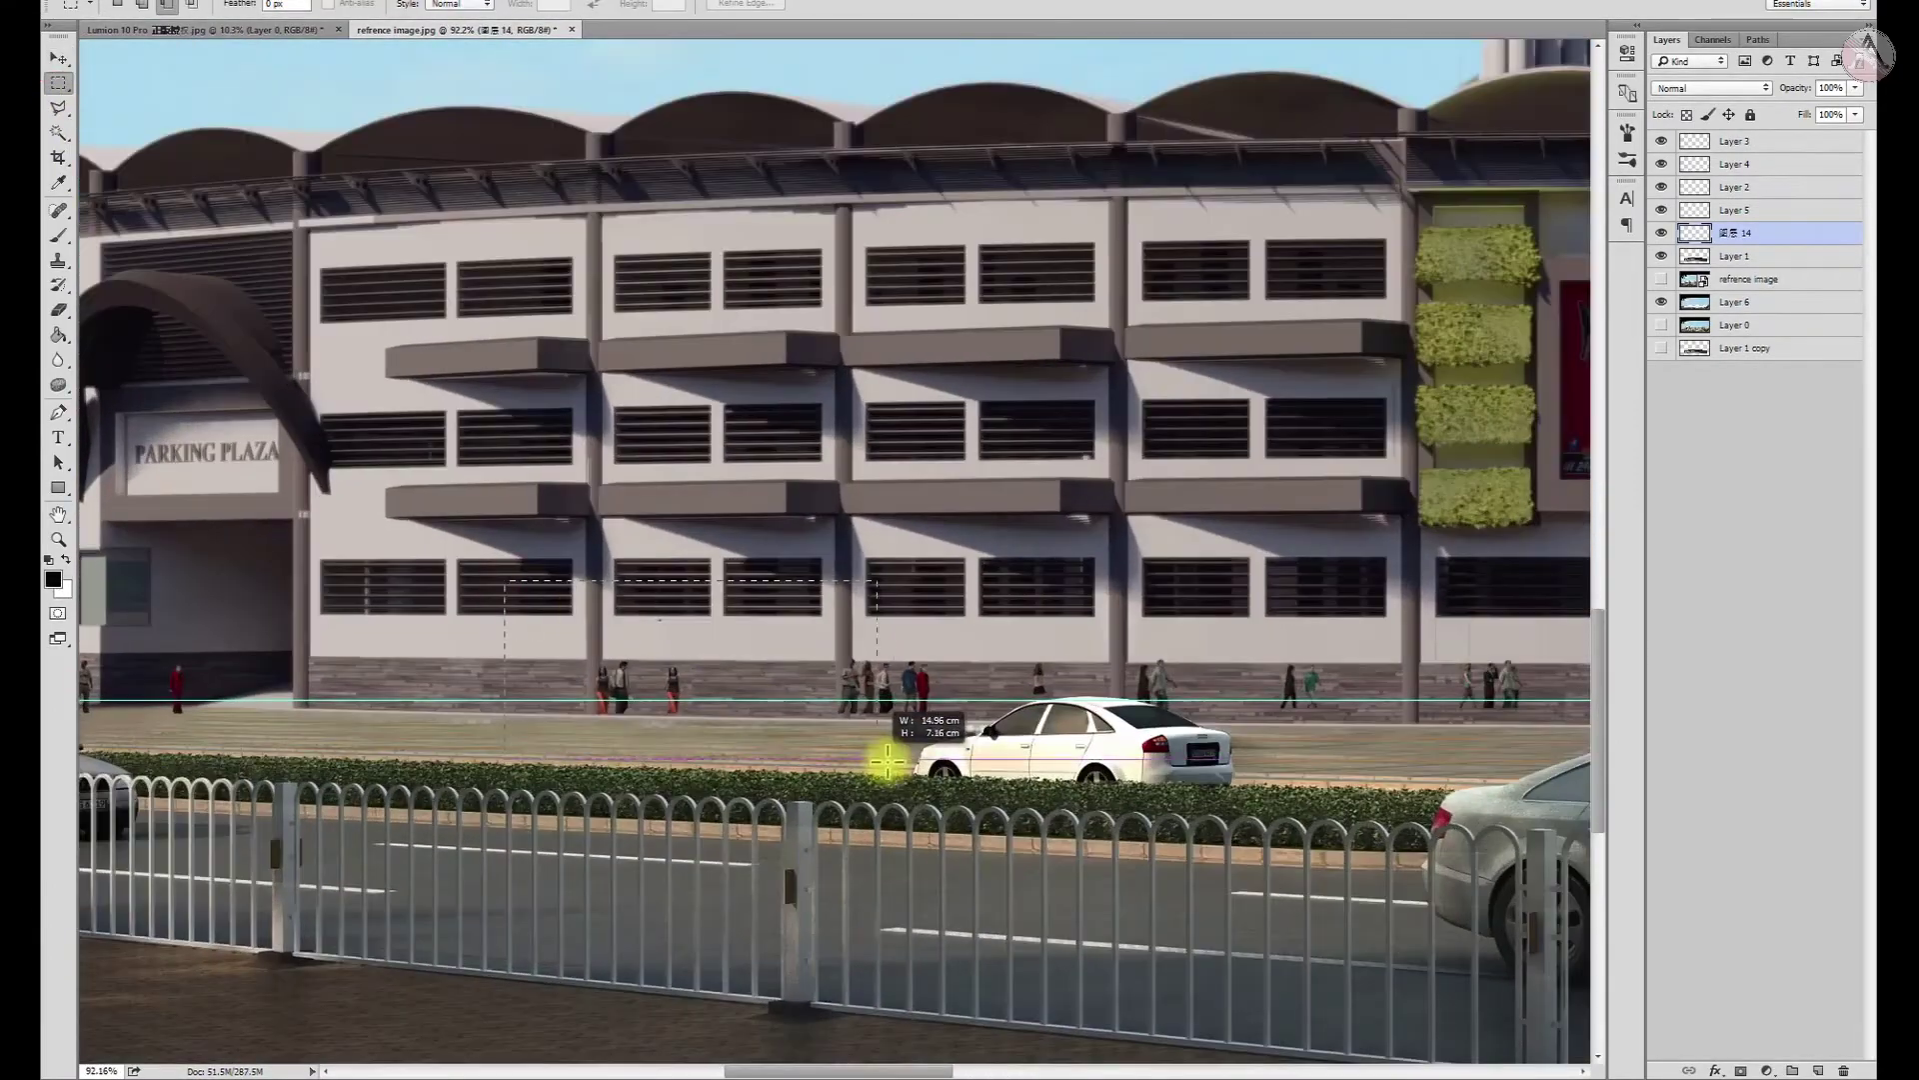
{"action": "left_click_drag", "start_coordinate": [1078, 782], "coordinate": [1018, 774]}
{"action": "scroll", "coordinate": [1164, 698], "scroll_direction": "right", "scroll_amount": 3}
{"action": "scroll", "coordinate": [728, 613], "scroll_direction": "up", "scroll_amount": 2}
{"action": "scroll", "coordinate": [1027, 650], "scroll_direction": "right", "scroll_amount": 4}
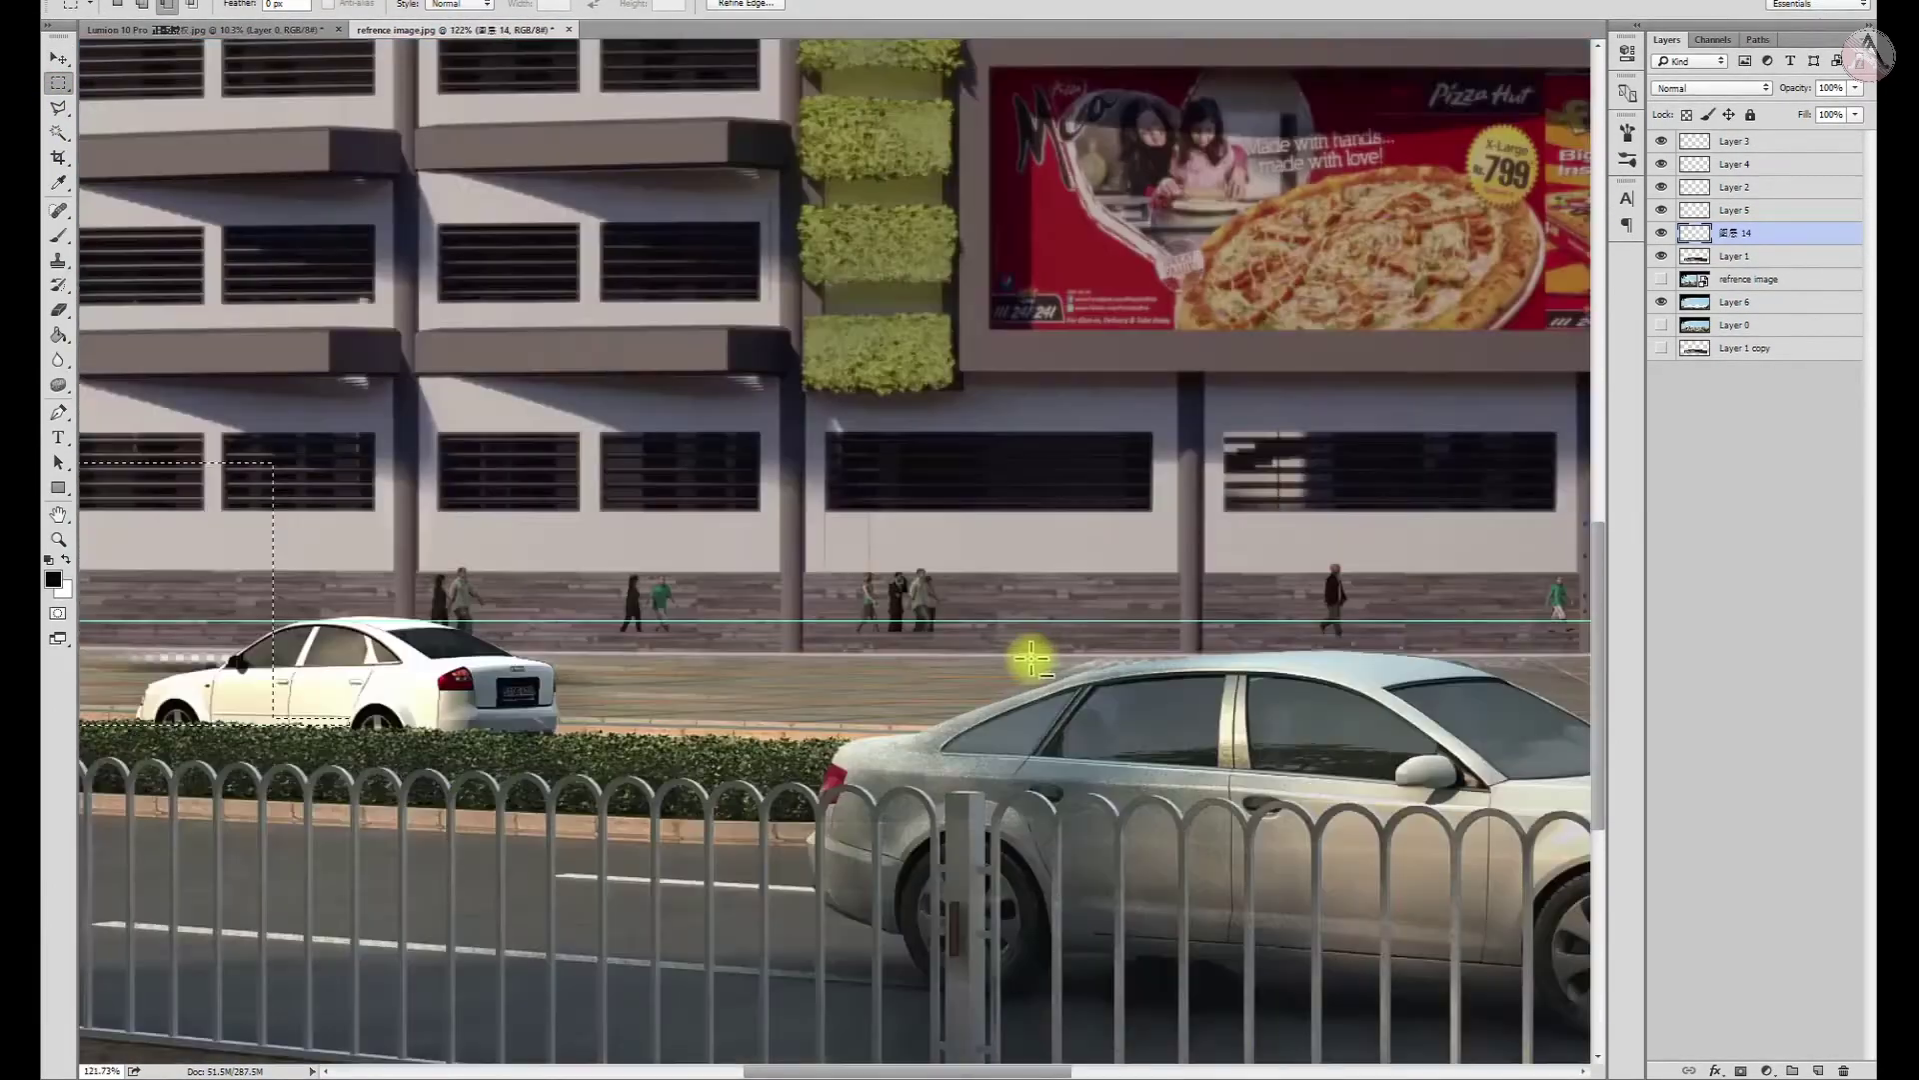
Move the selected pedestrians up onto the plaza sidewalk
{"action": "left_click", "coordinate": [58, 58]}
{"action": "scroll", "coordinate": [950, 645], "scroll_direction": "down", "scroll_amount": 1}
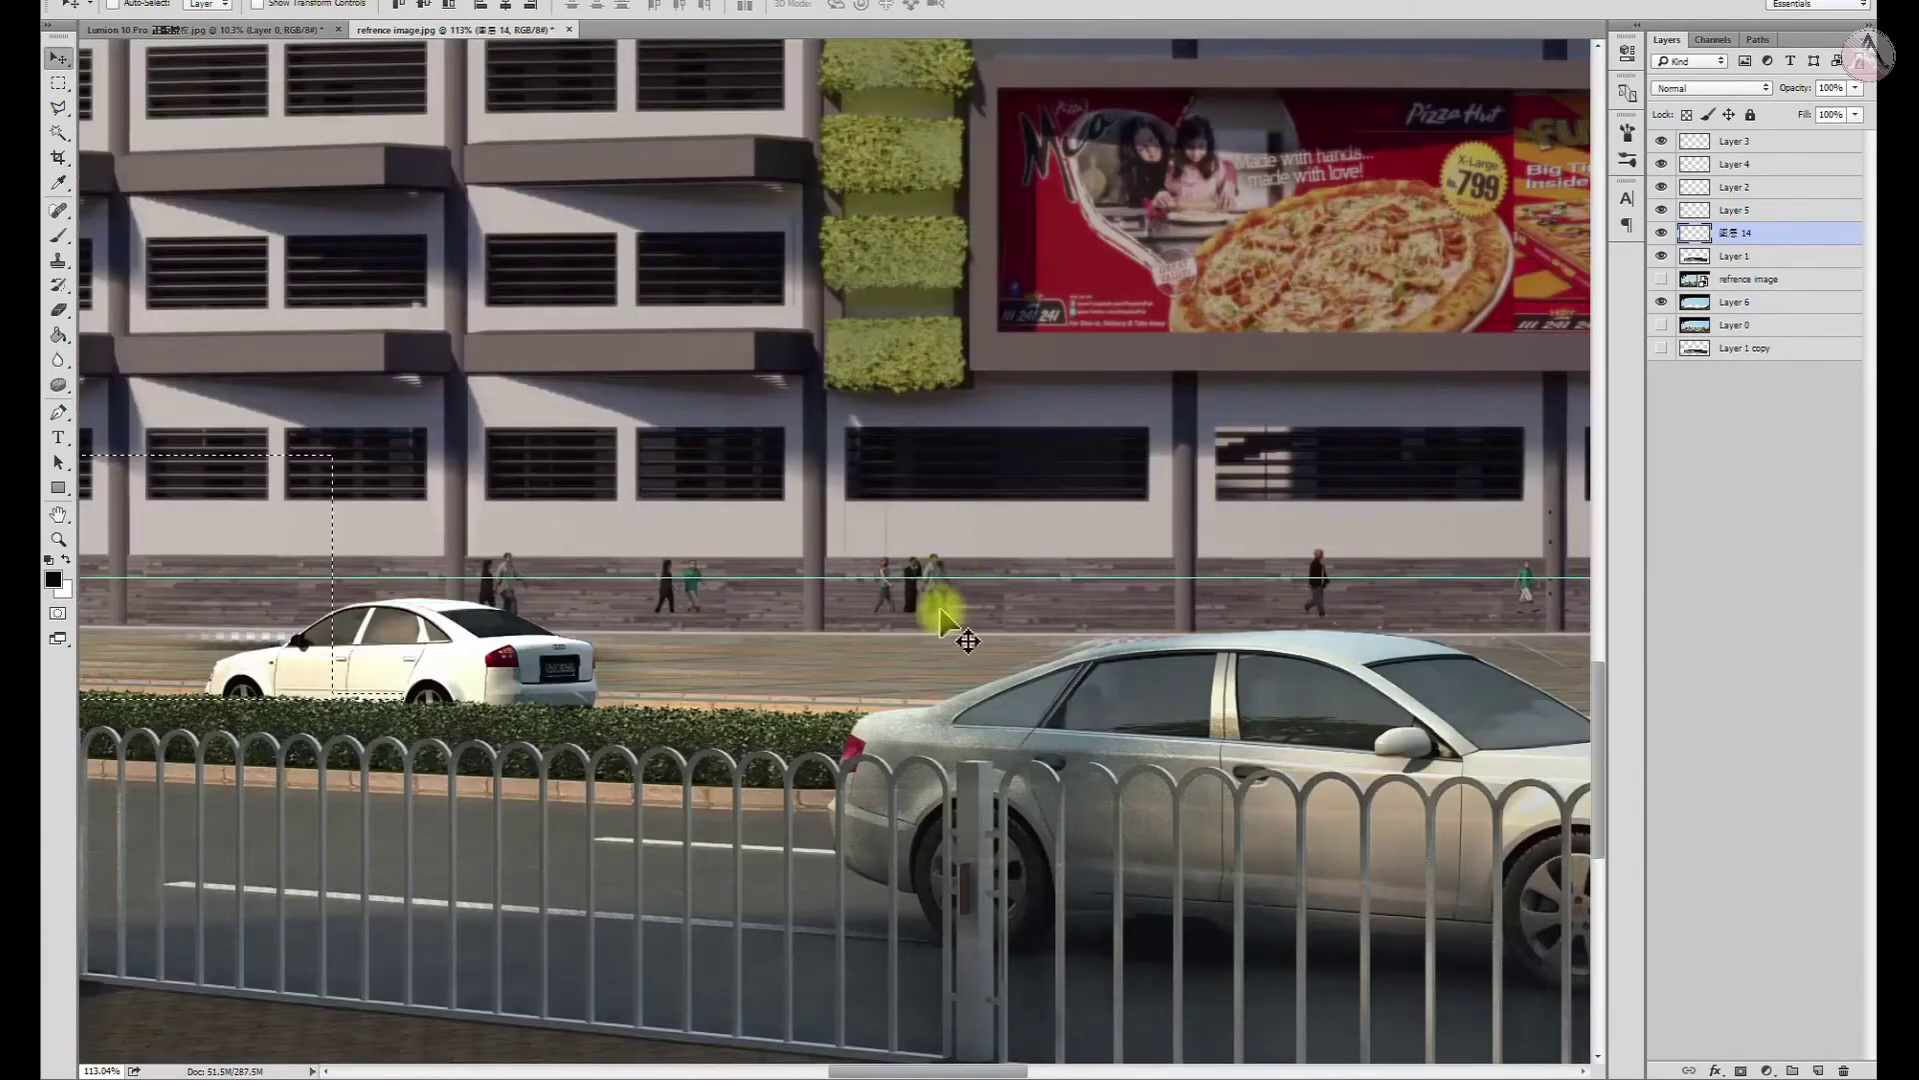
{"action": "scroll", "coordinate": [959, 630], "scroll_direction": "down", "scroll_amount": 4}
{"action": "scroll", "coordinate": [964, 635], "scroll_direction": "down", "scroll_amount": 3}
{"action": "scroll", "coordinate": [965, 644], "scroll_direction": "up", "scroll_amount": 3}
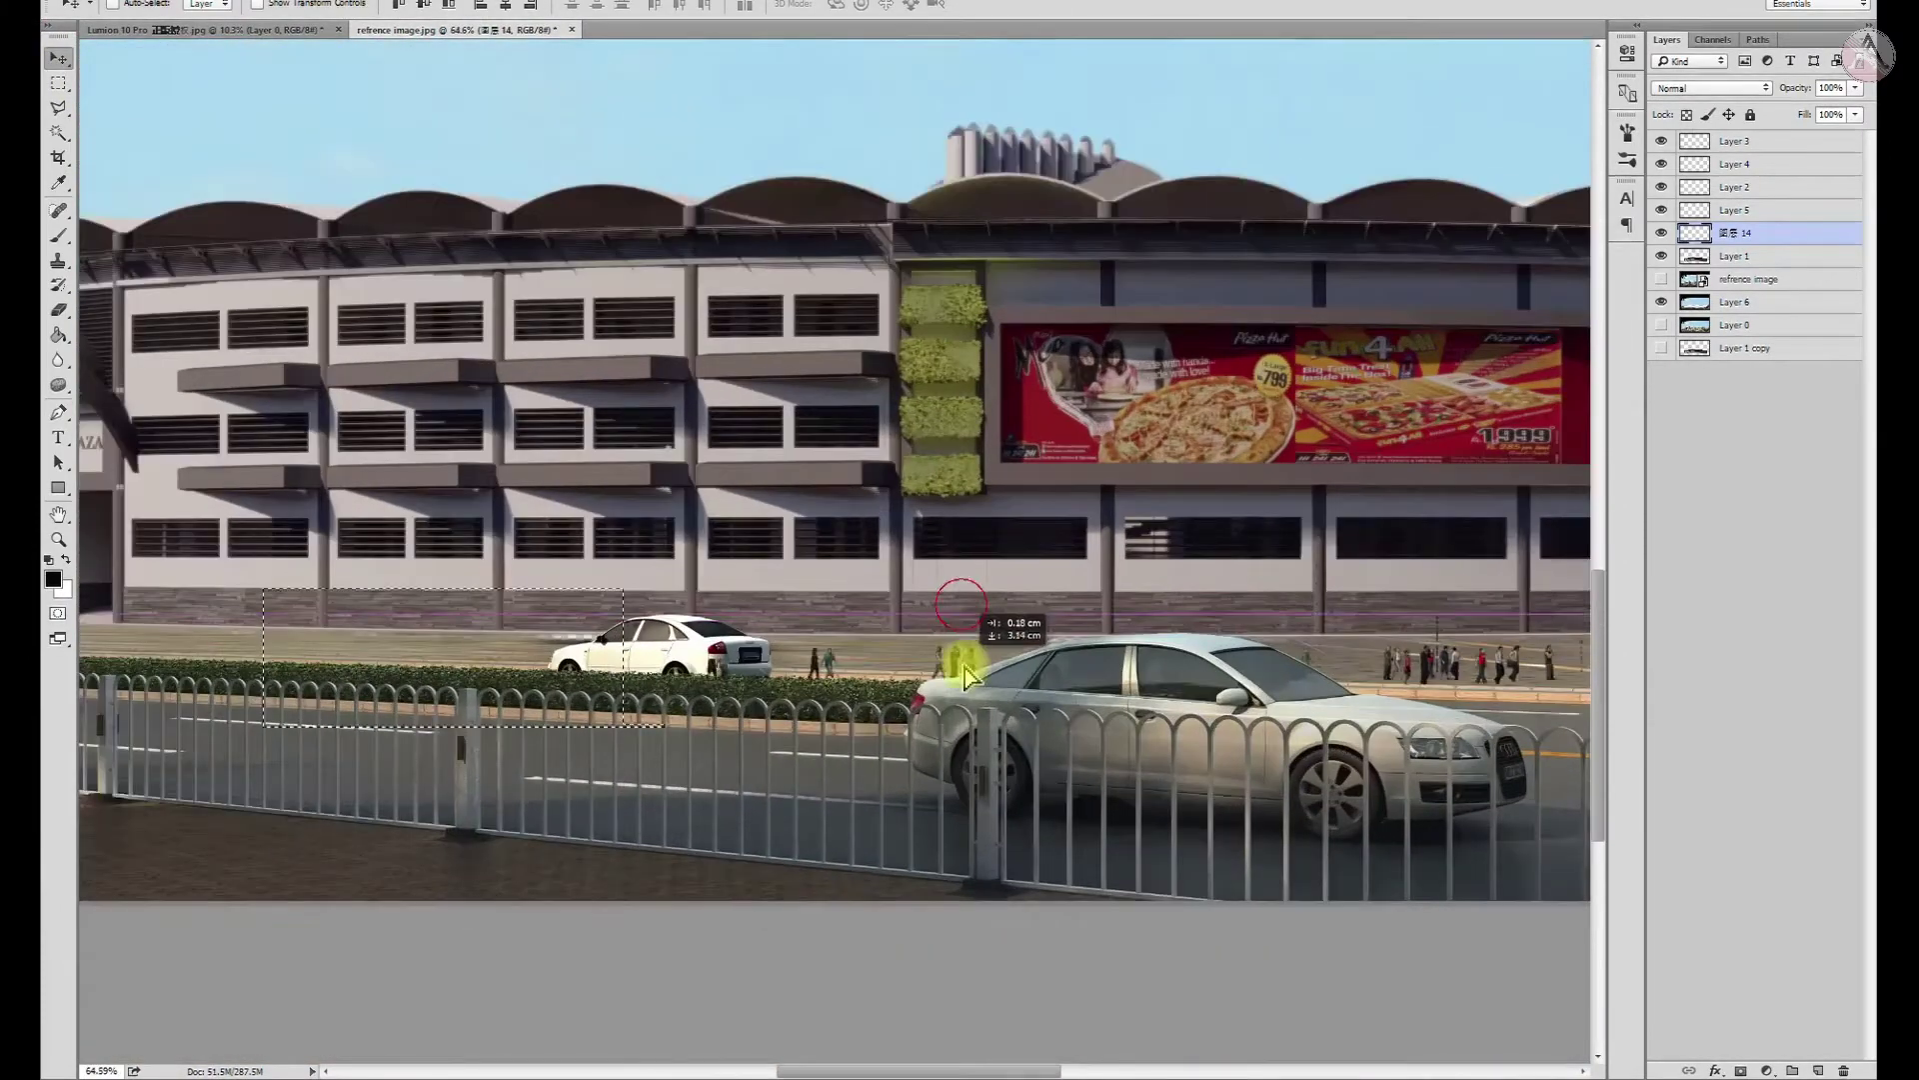
{"action": "left_click", "coordinate": [58, 83]}
{"action": "scroll", "coordinate": [865, 590], "scroll_direction": "down", "scroll_amount": 2}
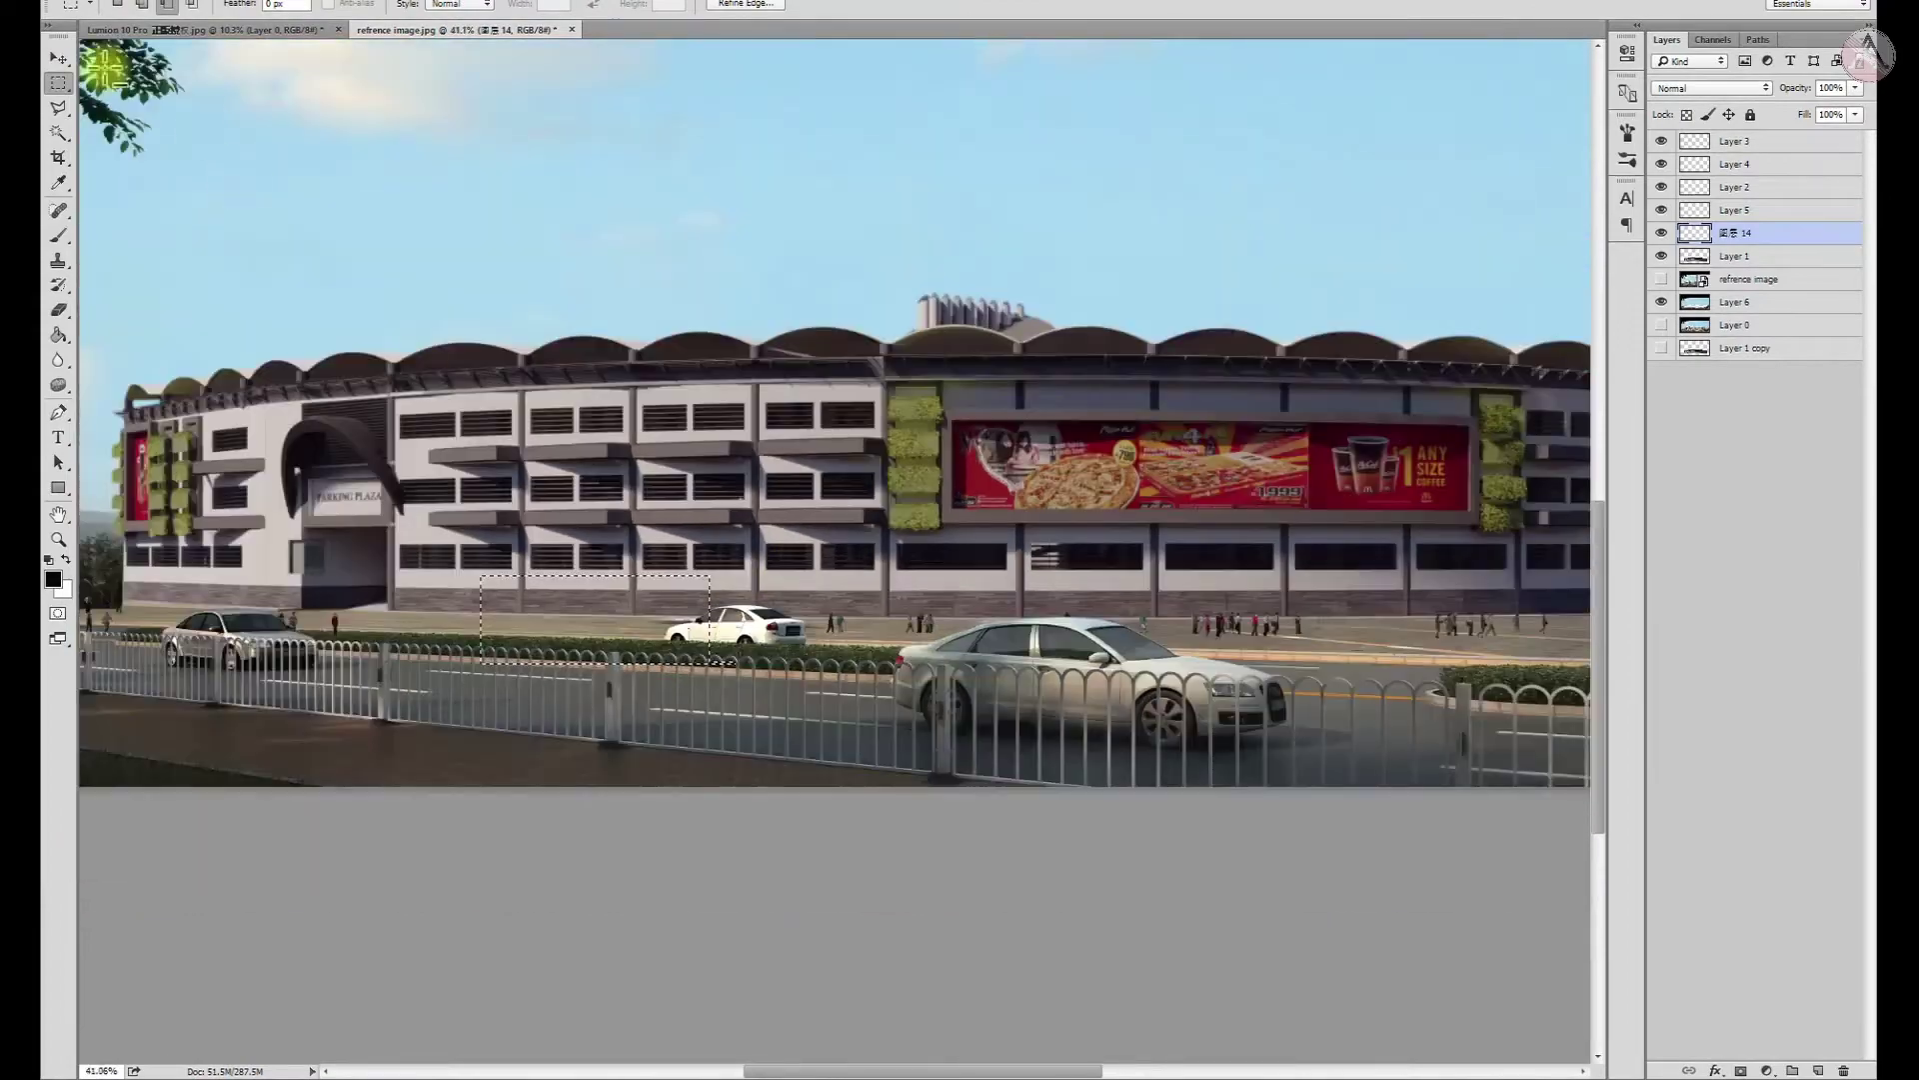
{"action": "scroll", "coordinate": [968, 705], "scroll_direction": "up", "scroll_amount": 4}
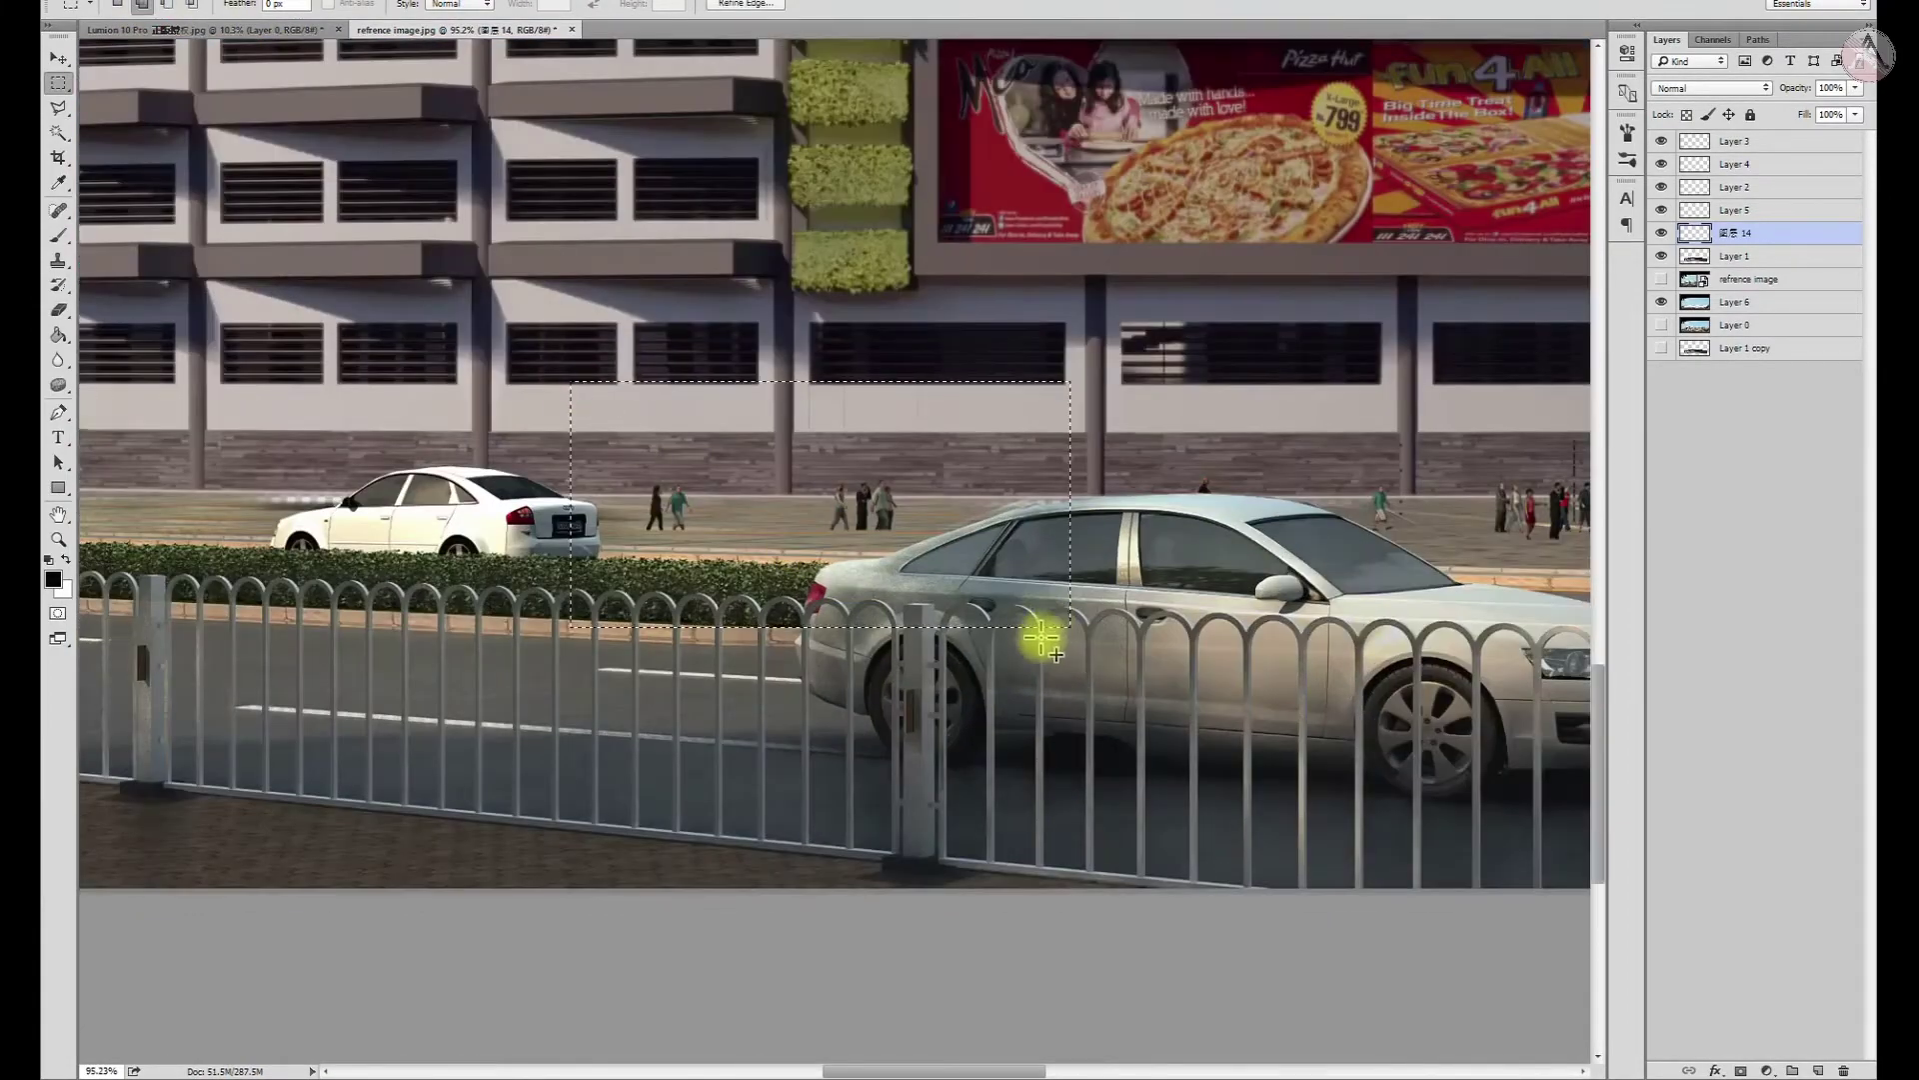
{"action": "scroll", "coordinate": [1040, 637], "scroll_direction": "down", "scroll_amount": 2}
{"action": "scroll", "coordinate": [878, 523], "scroll_direction": "down", "scroll_amount": 2}
{"action": "scroll", "coordinate": [1045, 569], "scroll_direction": "up", "scroll_amount": 3}
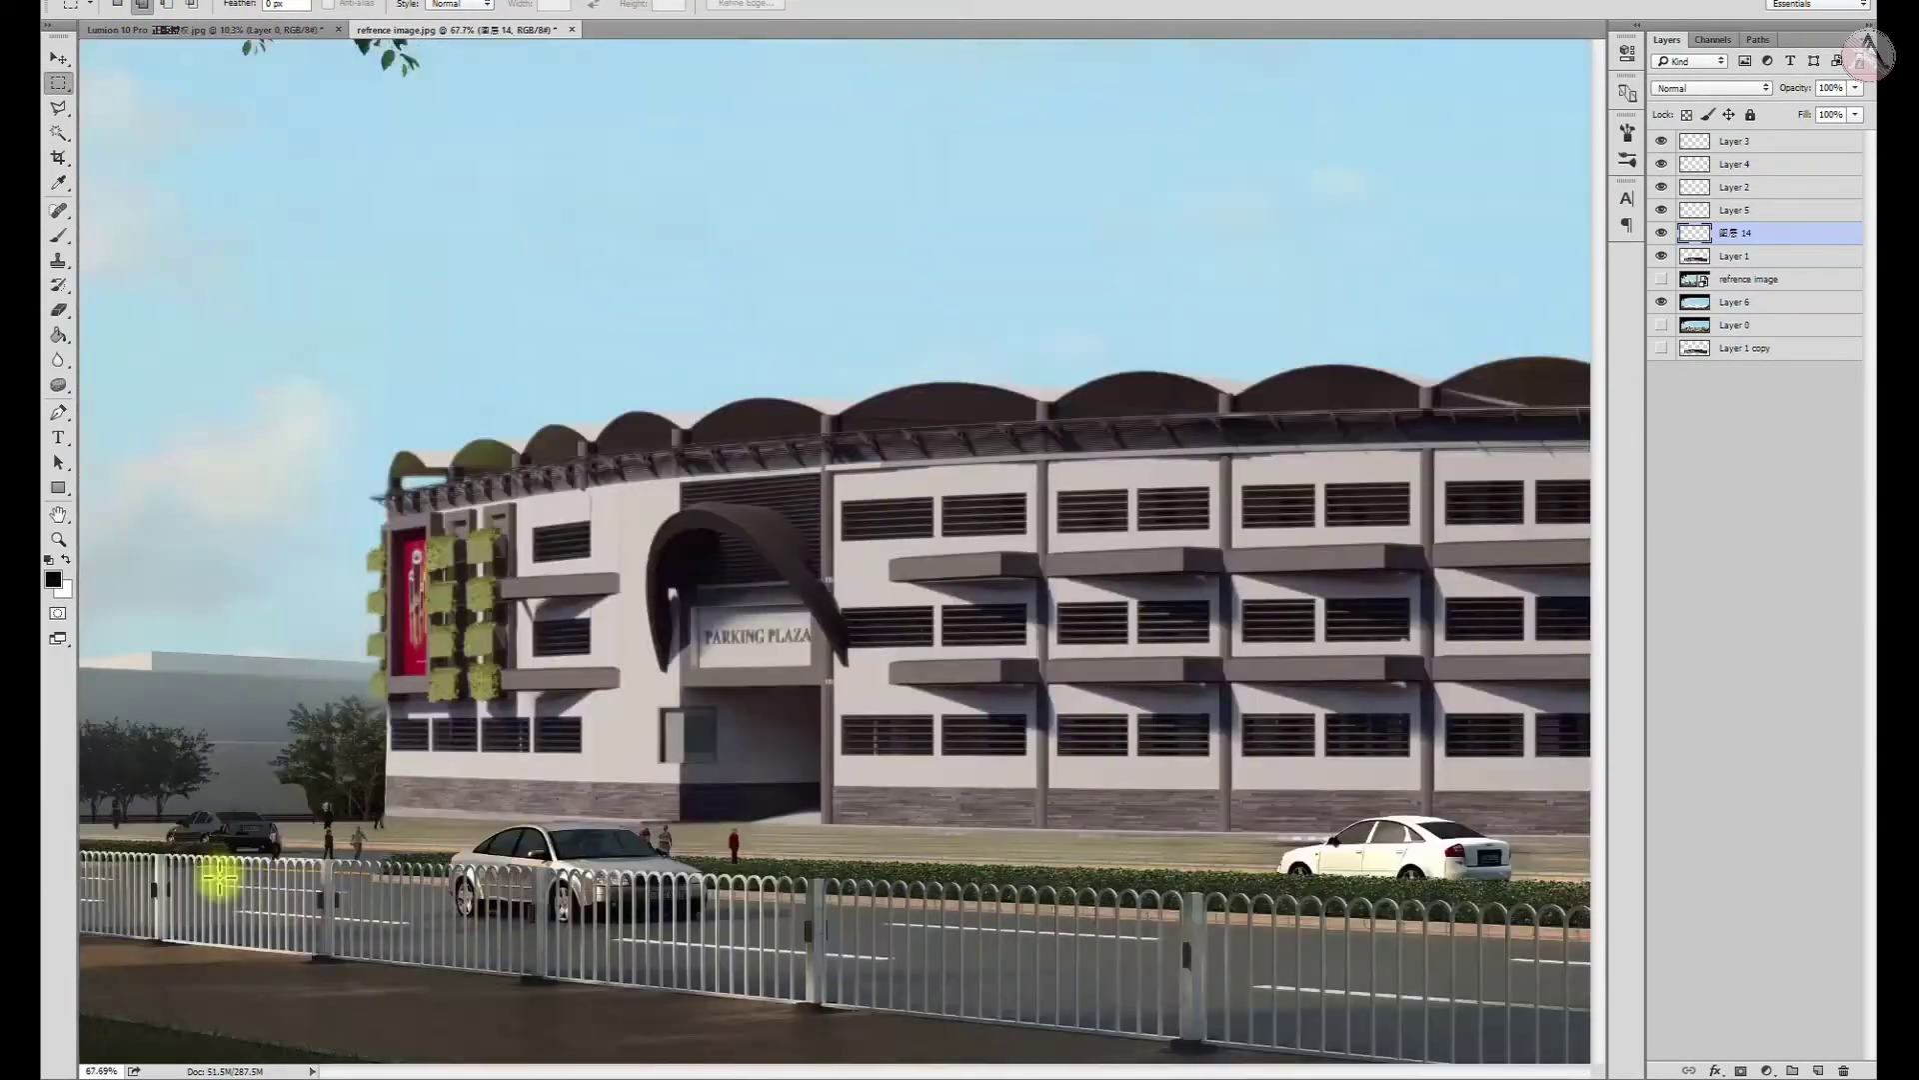
{"action": "scroll", "coordinate": [238, 851], "scroll_direction": "up", "scroll_amount": 3}
{"action": "scroll", "coordinate": [584, 792], "scroll_direction": "up", "scroll_amount": 2}
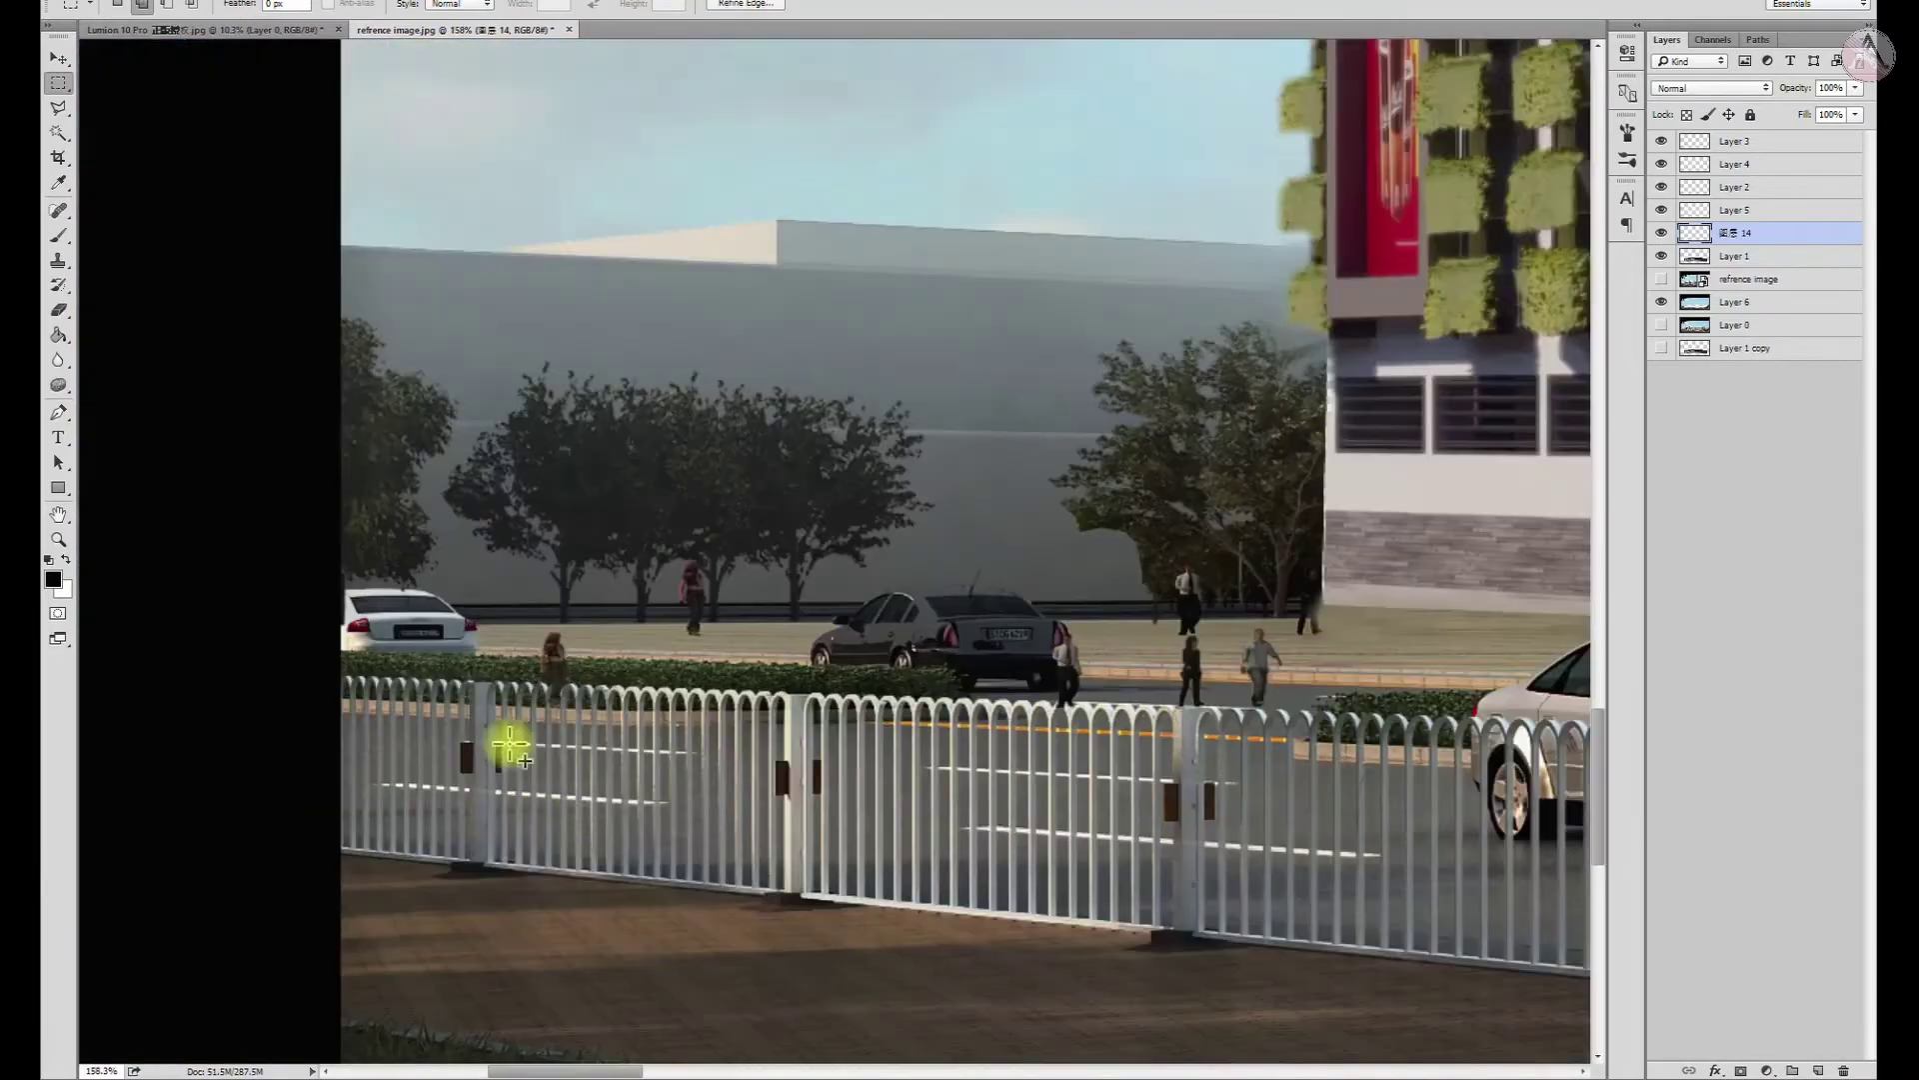
{"action": "left_click", "coordinate": [58, 58]}
{"action": "mouse_move", "coordinate": [1139, 712]}
{"action": "left_mouse_down"}
{"action": "mouse_move", "coordinate": [1179, 630]}
{"action": "mouse_move", "coordinate": [1300, 615]}
{"action": "left_mouse_up"}
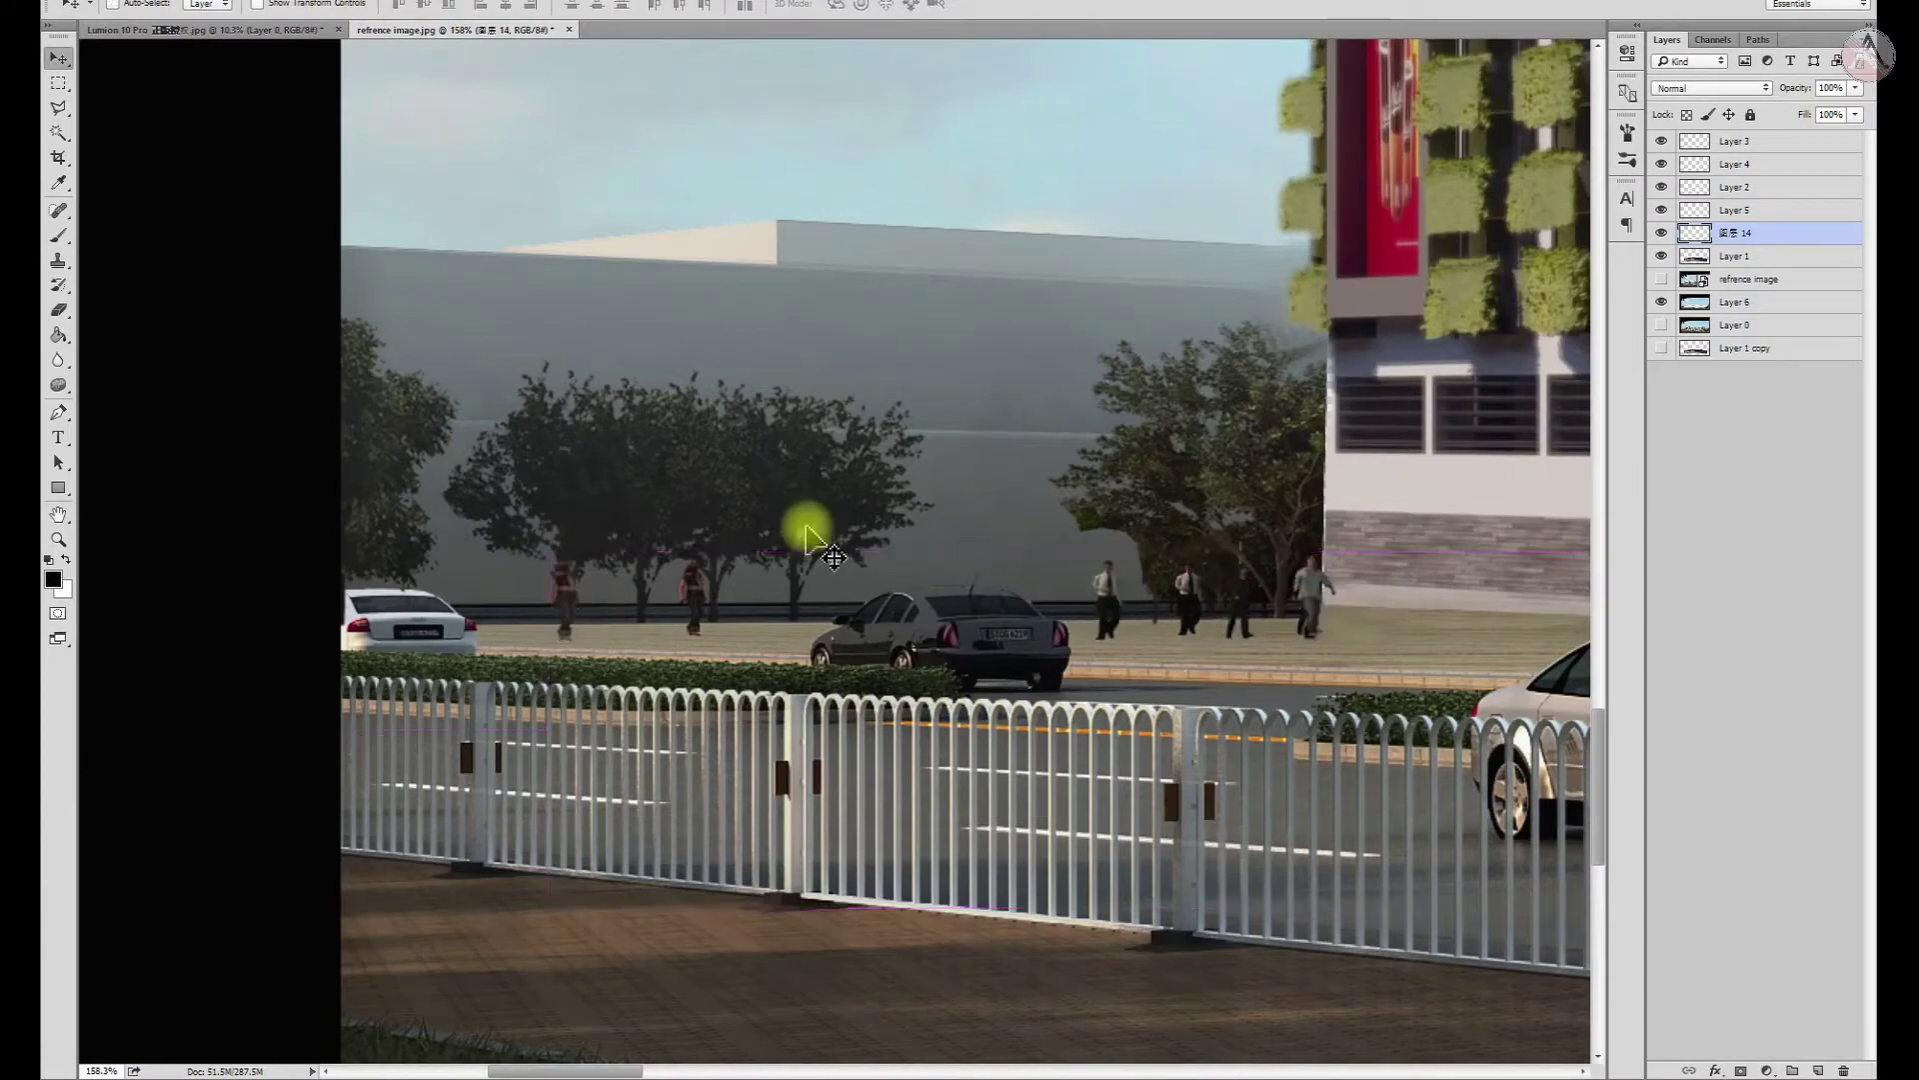
Marquee-select the area around the dark car
{"action": "scroll", "coordinate": [1002, 609], "scroll_direction": "down", "scroll_amount": 5}
{"action": "scroll", "coordinate": [877, 633], "scroll_direction": "up", "scroll_amount": 3}
{"action": "left_click_drag", "start_coordinate": [290, 692], "coordinate": [1560, 885]}
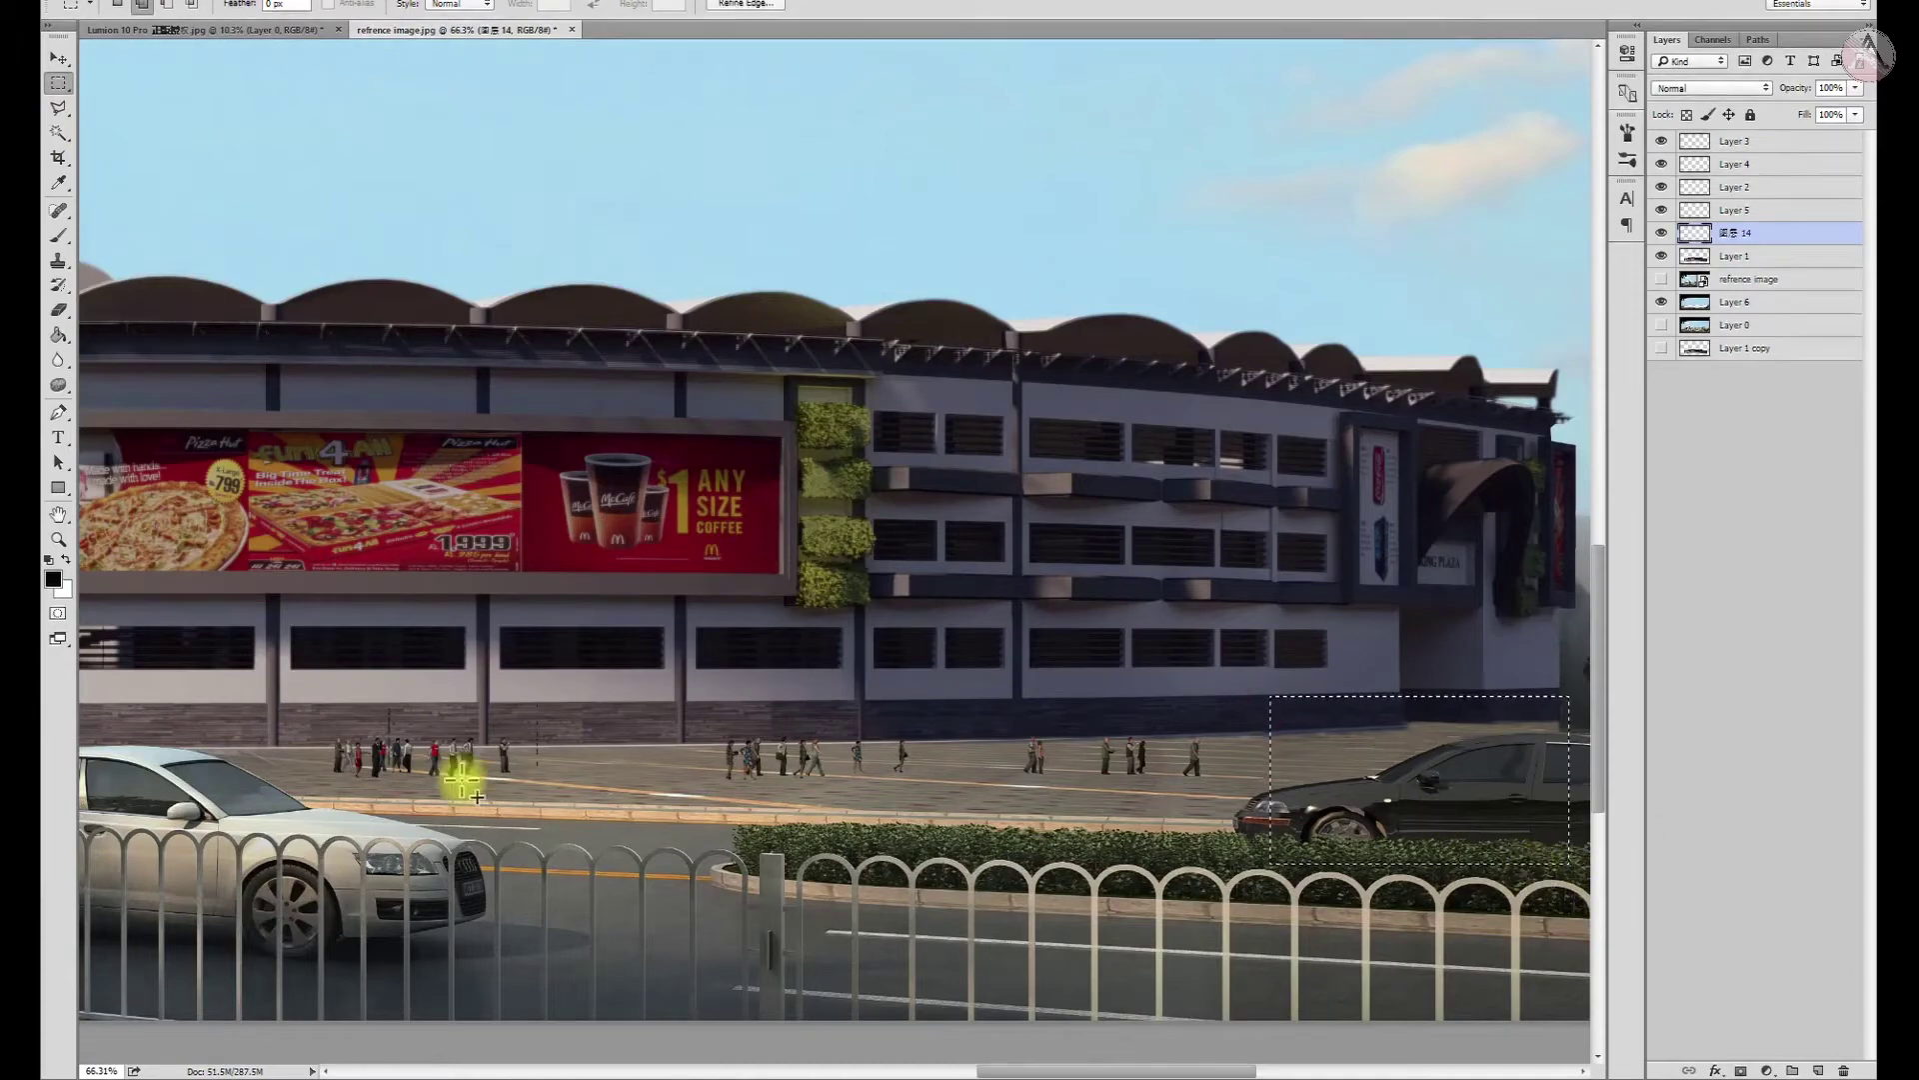
Select the small sidewalk pedestrians and scale them up about 1.5 times
{"action": "scroll", "coordinate": [544, 742], "scroll_direction": "up", "scroll_amount": 4}
{"action": "left_click_drag", "start_coordinate": [731, 549], "coordinate": [659, 830]}
{"action": "scroll", "coordinate": [330, 776], "scroll_direction": "up", "scroll_amount": 4}
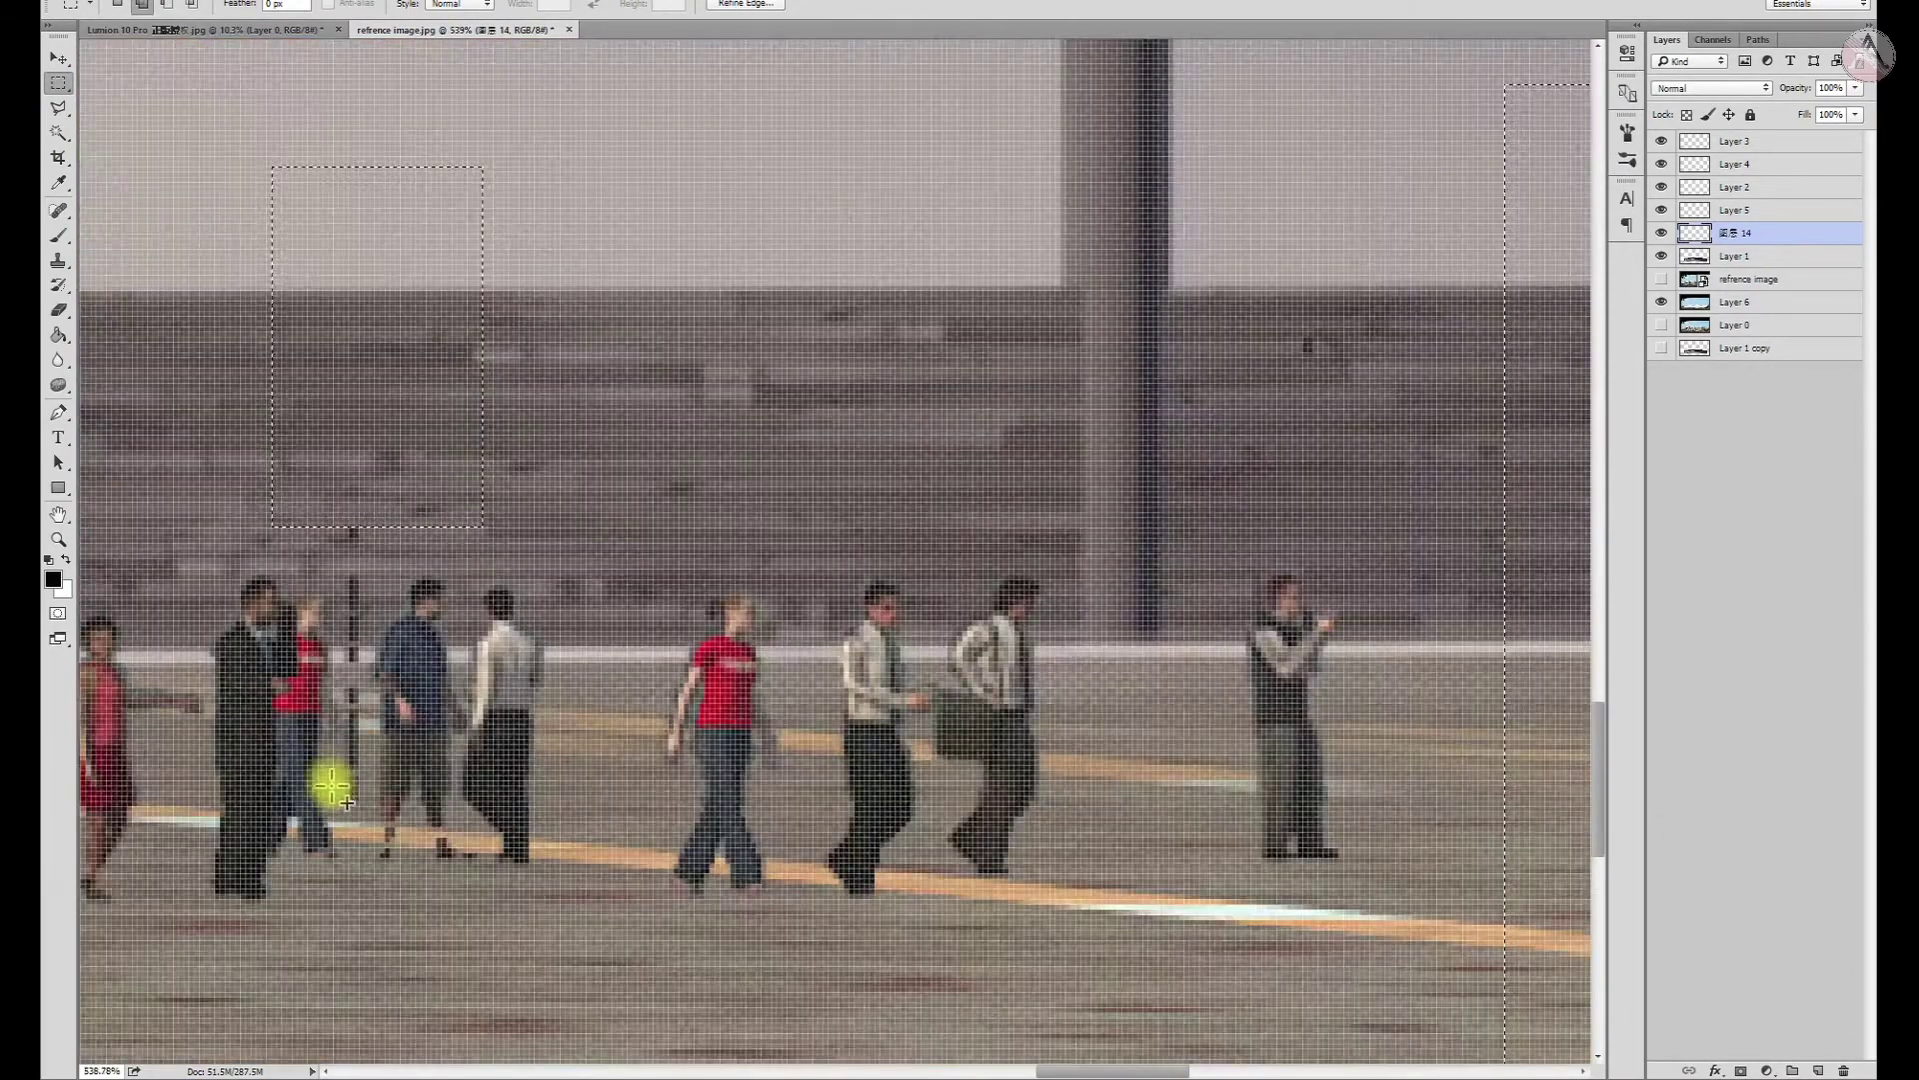
{"action": "left_click_drag", "start_coordinate": [483, 167], "coordinate": [354, 527]}
{"action": "scroll", "coordinate": [365, 518], "scroll_direction": "down", "scroll_amount": 4}
{"action": "scroll", "coordinate": [635, 686], "scroll_direction": "down", "scroll_amount": 2}
{"action": "key", "text": "ctrl+t"}
{"action": "left_click_drag", "start_coordinate": [833, 628], "coordinate": [929, 560]}
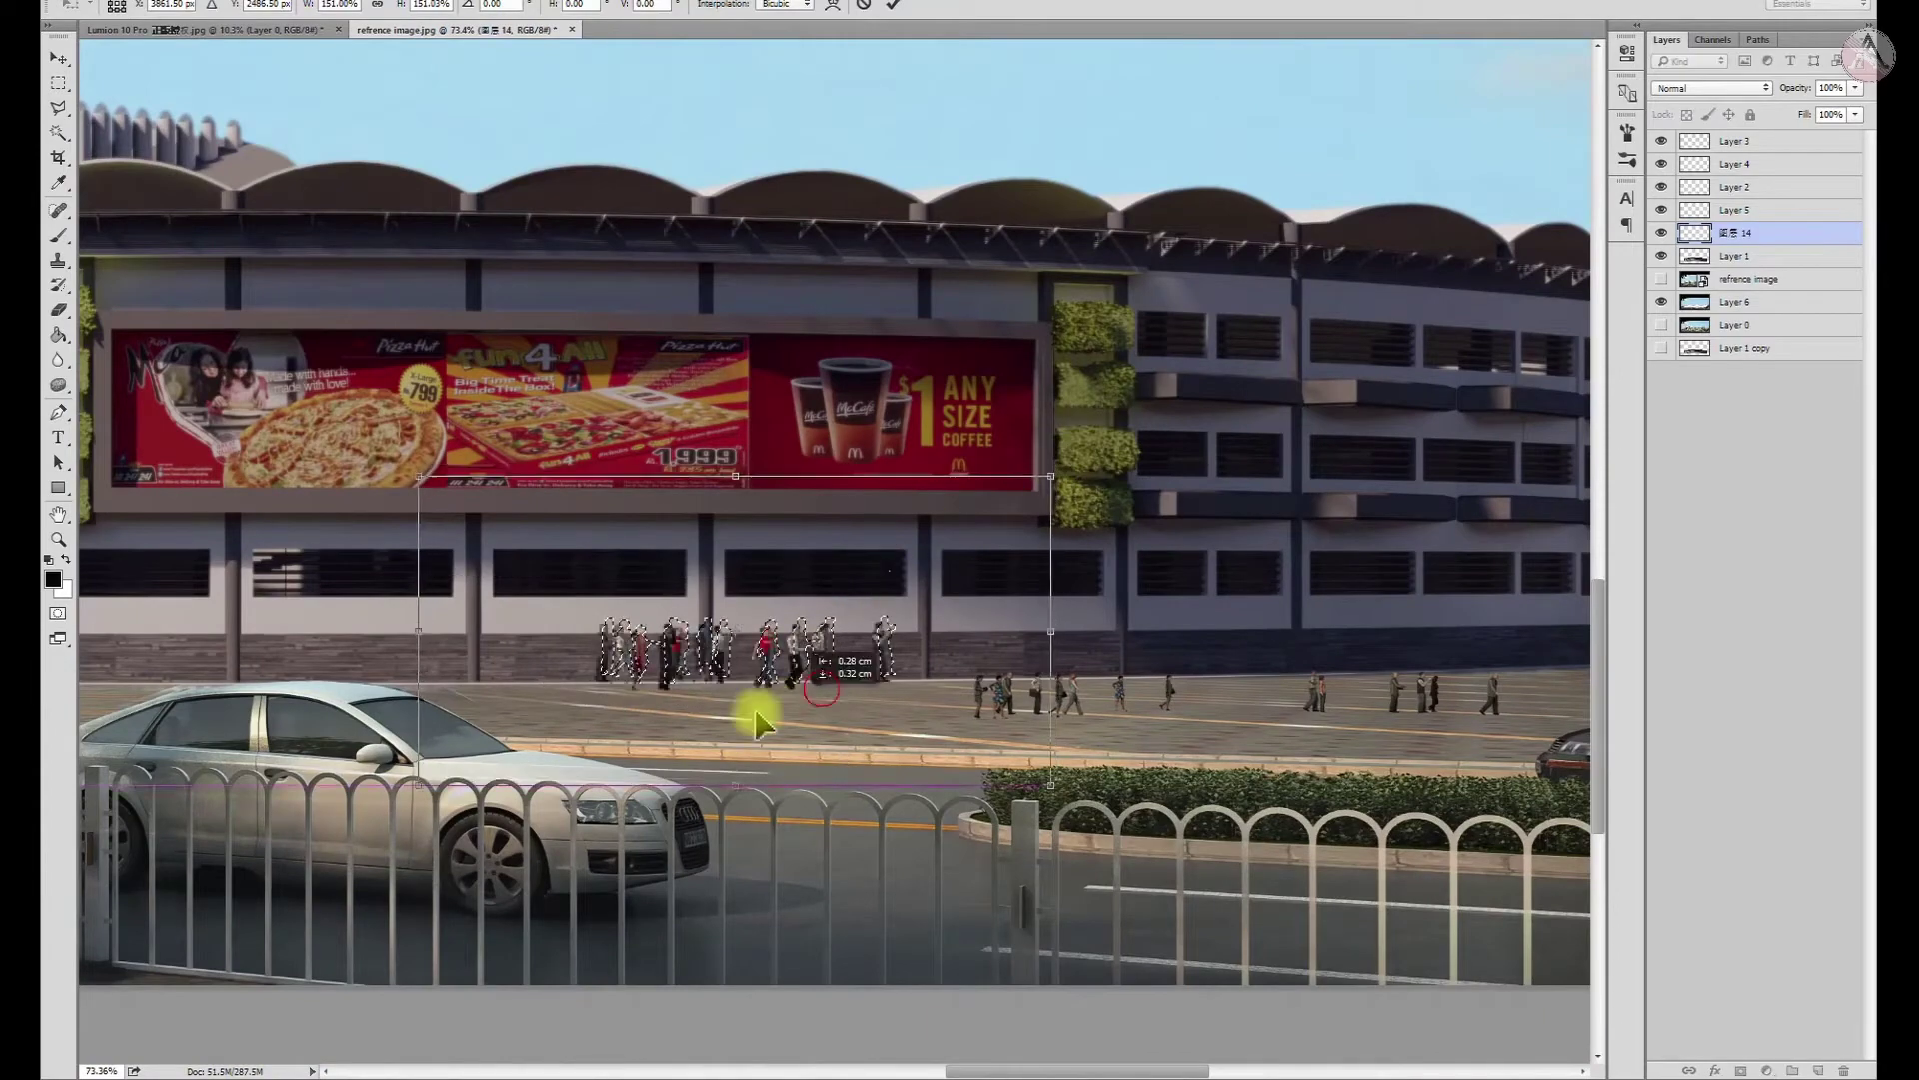
{"action": "key", "text": "Return"}
Shift the selected people slightly down and left, then deselect
{"action": "key", "text": "v"}
{"action": "scroll", "coordinate": [981, 536], "scroll_direction": "down", "scroll_amount": 3}
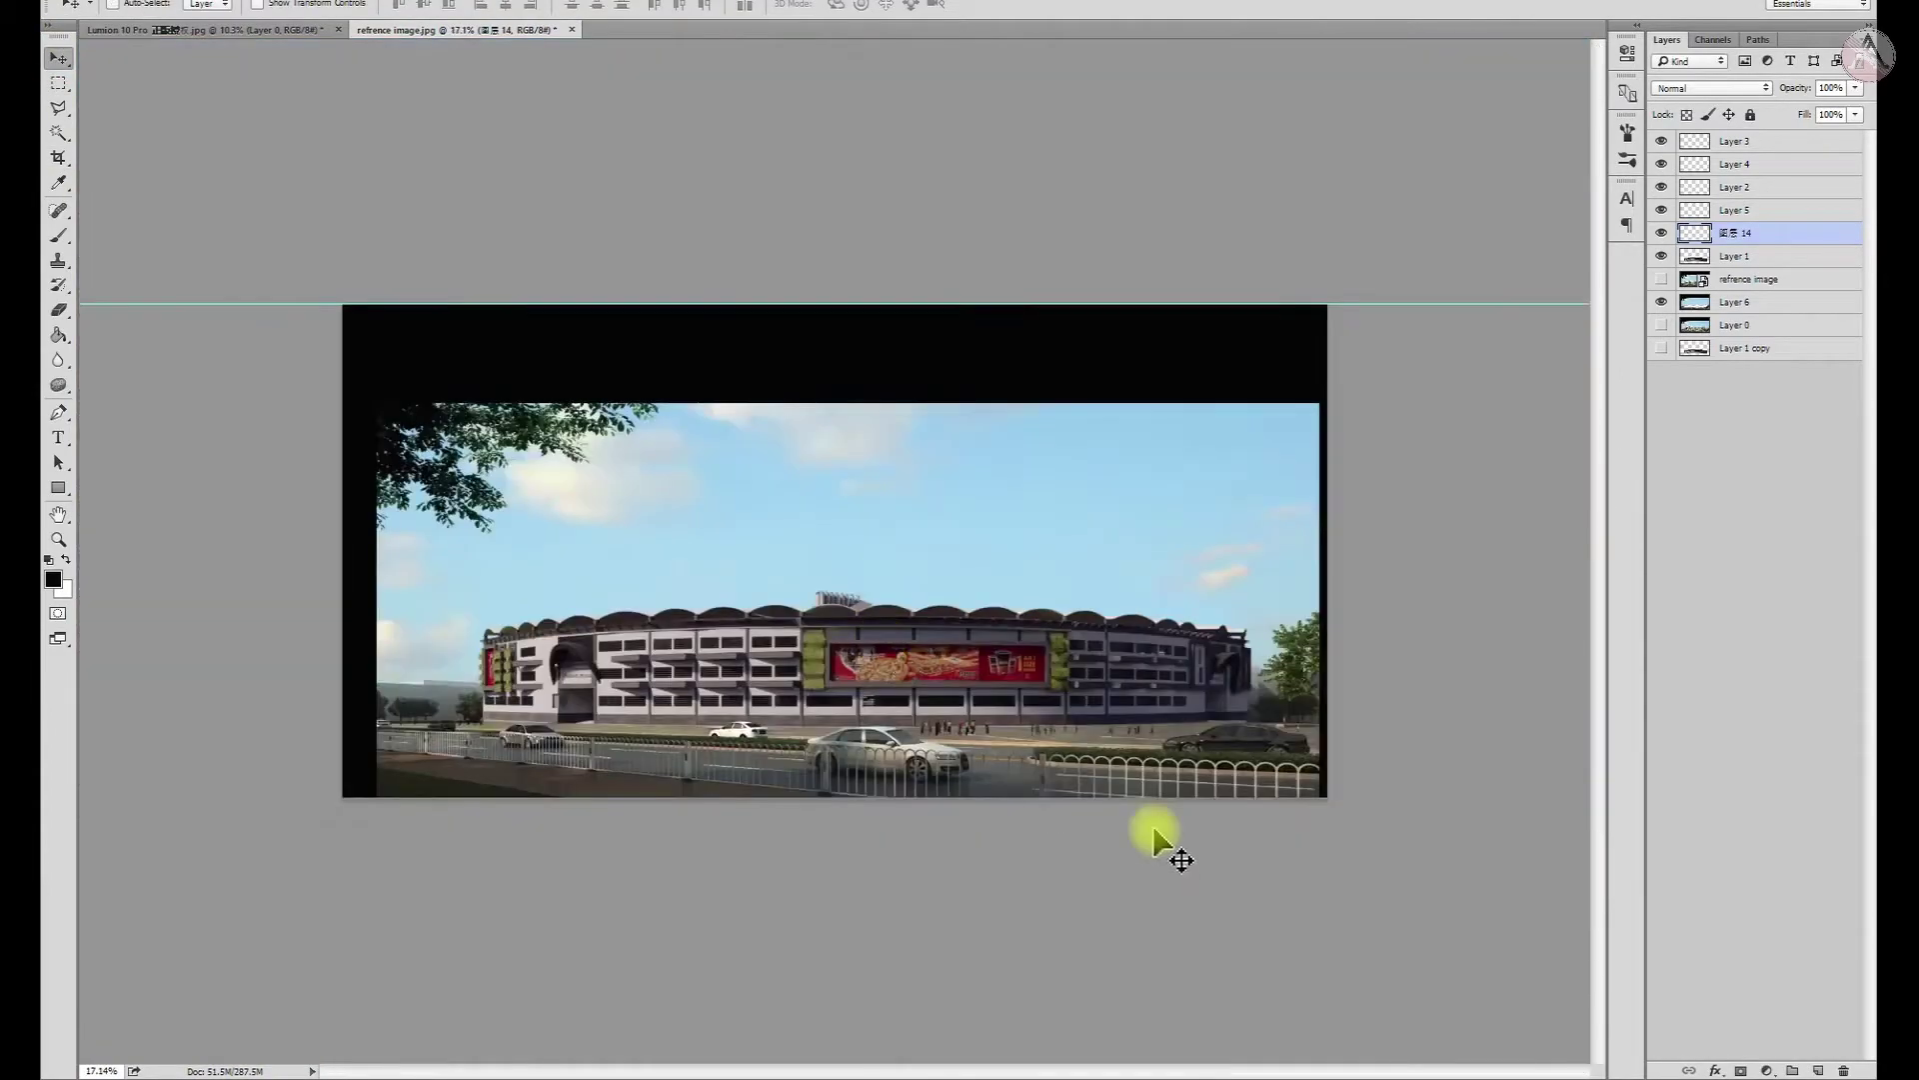
{"action": "scroll", "coordinate": [1156, 840], "scroll_direction": "up", "scroll_amount": 2}
{"action": "scroll", "coordinate": [919, 725], "scroll_direction": "up", "scroll_amount": 1}
{"action": "scroll", "coordinate": [920, 725], "scroll_direction": "down", "scroll_amount": 1}
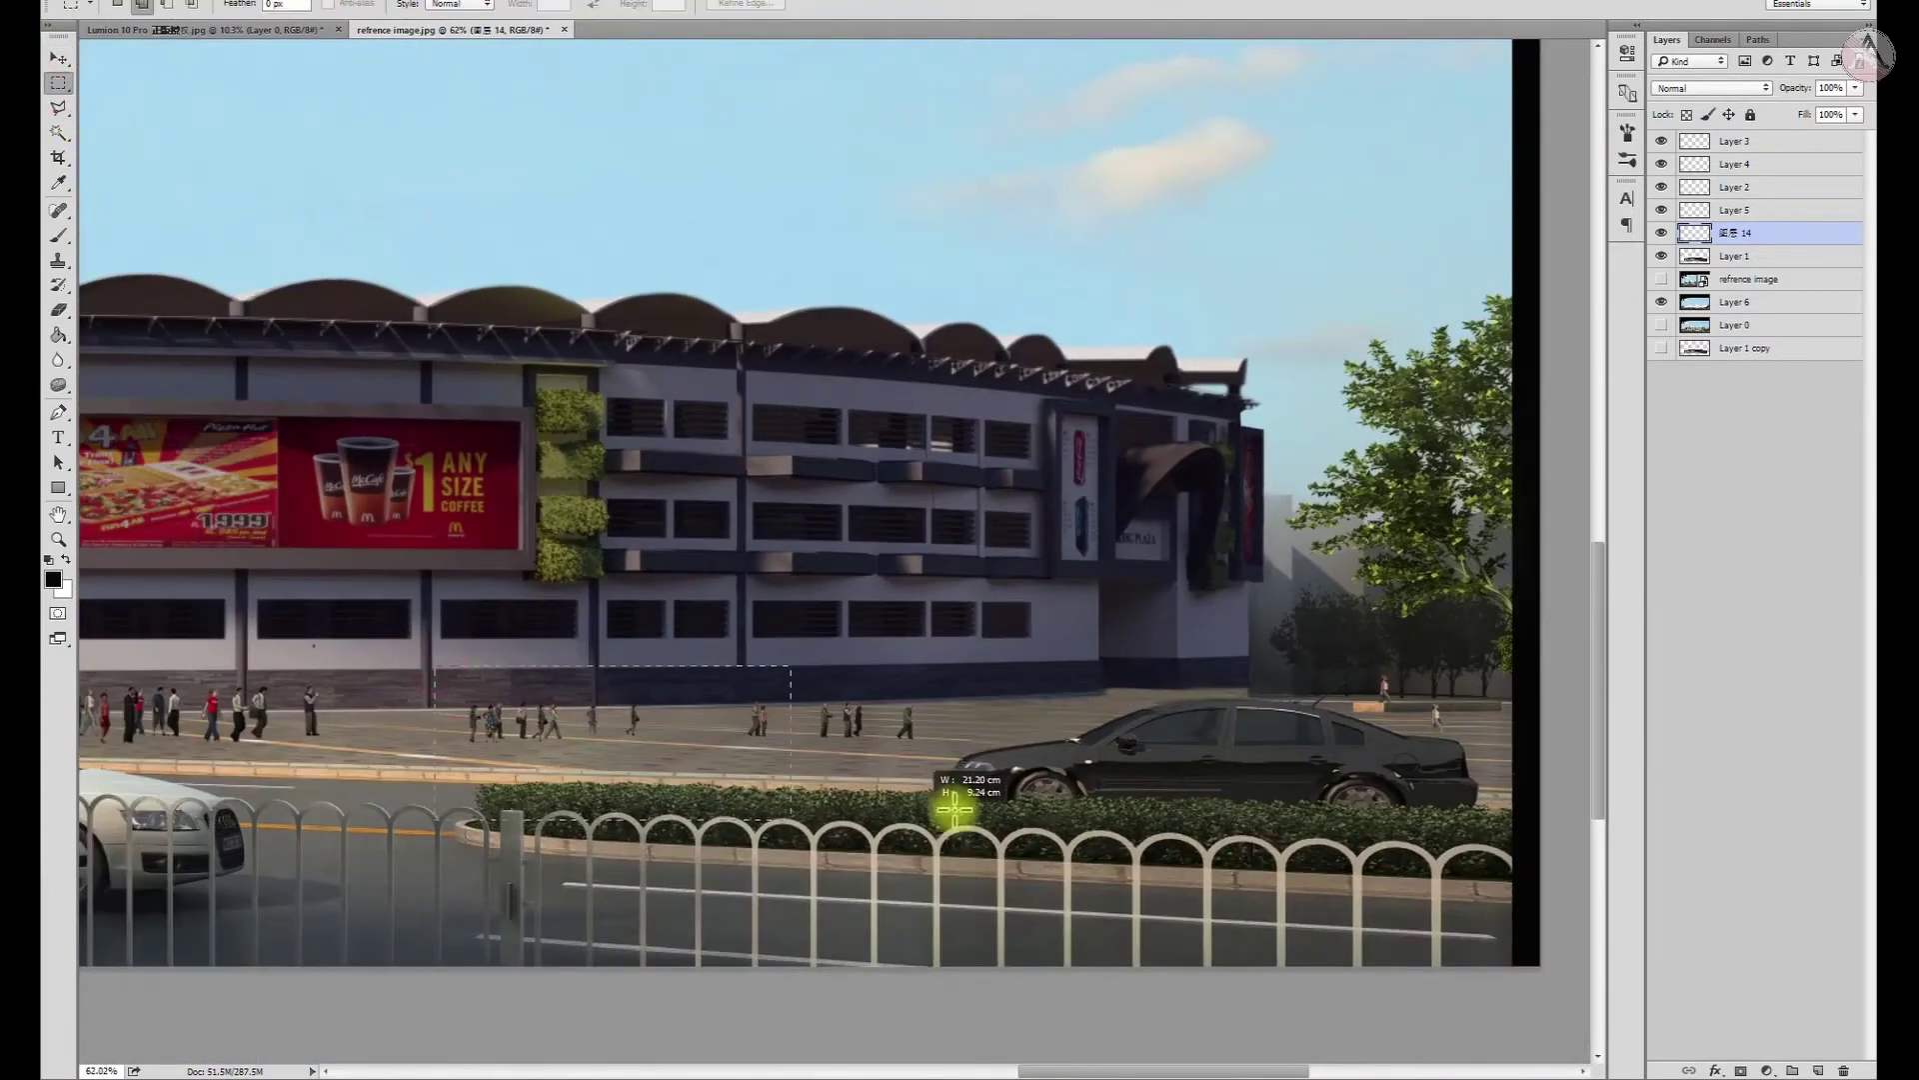
{"action": "scroll", "coordinate": [955, 810], "scroll_direction": "down", "scroll_amount": 1}
{"action": "scroll", "coordinate": [934, 707], "scroll_direction": "down", "scroll_amount": 1}
{"action": "key", "text": "ctrl+t"}
{"action": "left_click_drag", "start_coordinate": [971, 744], "coordinate": [950, 769]}
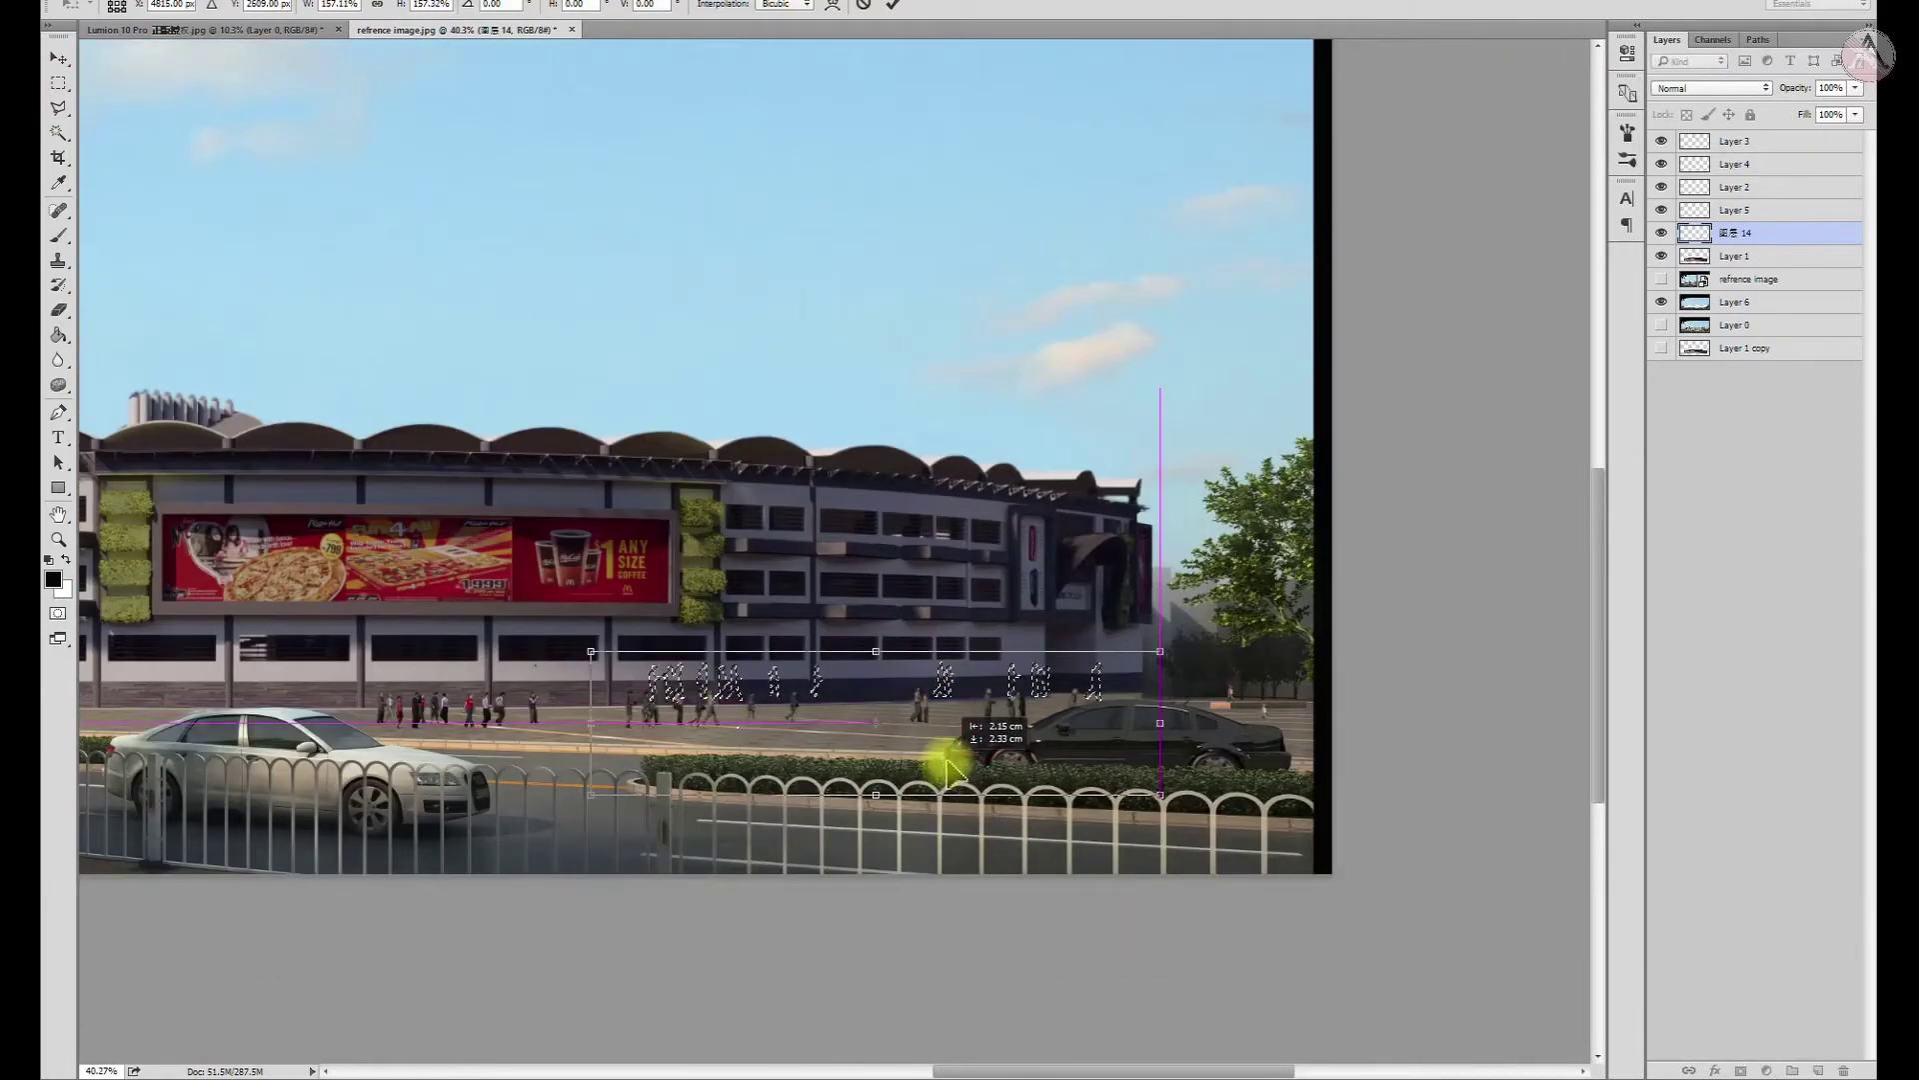
{"action": "key", "text": "Return"}
{"action": "key", "text": "ctrl+d"}
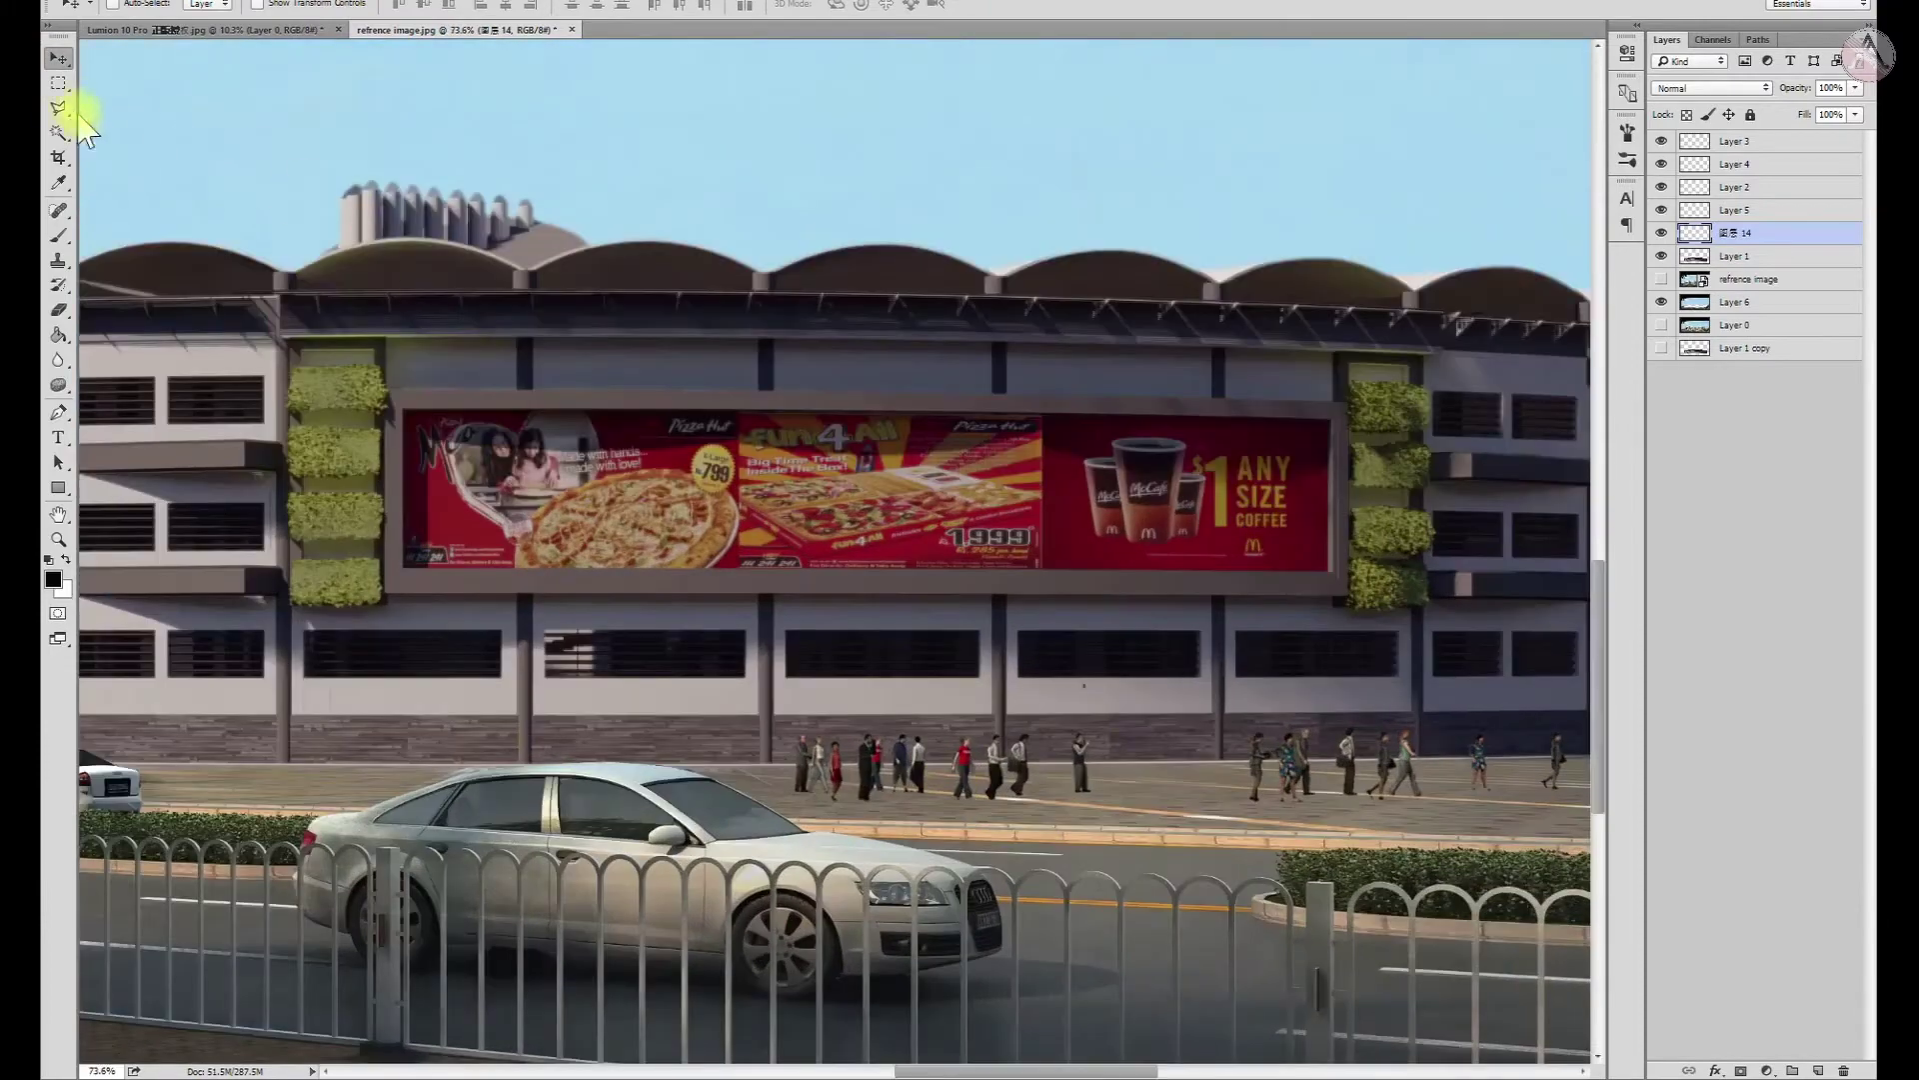
Enlarge another group of people and select a further stretch of sidewalk pedestrians
{"action": "key", "text": "ctrl+t"}
{"action": "left_click_drag", "start_coordinate": [731, 719], "coordinate": [667, 689]}
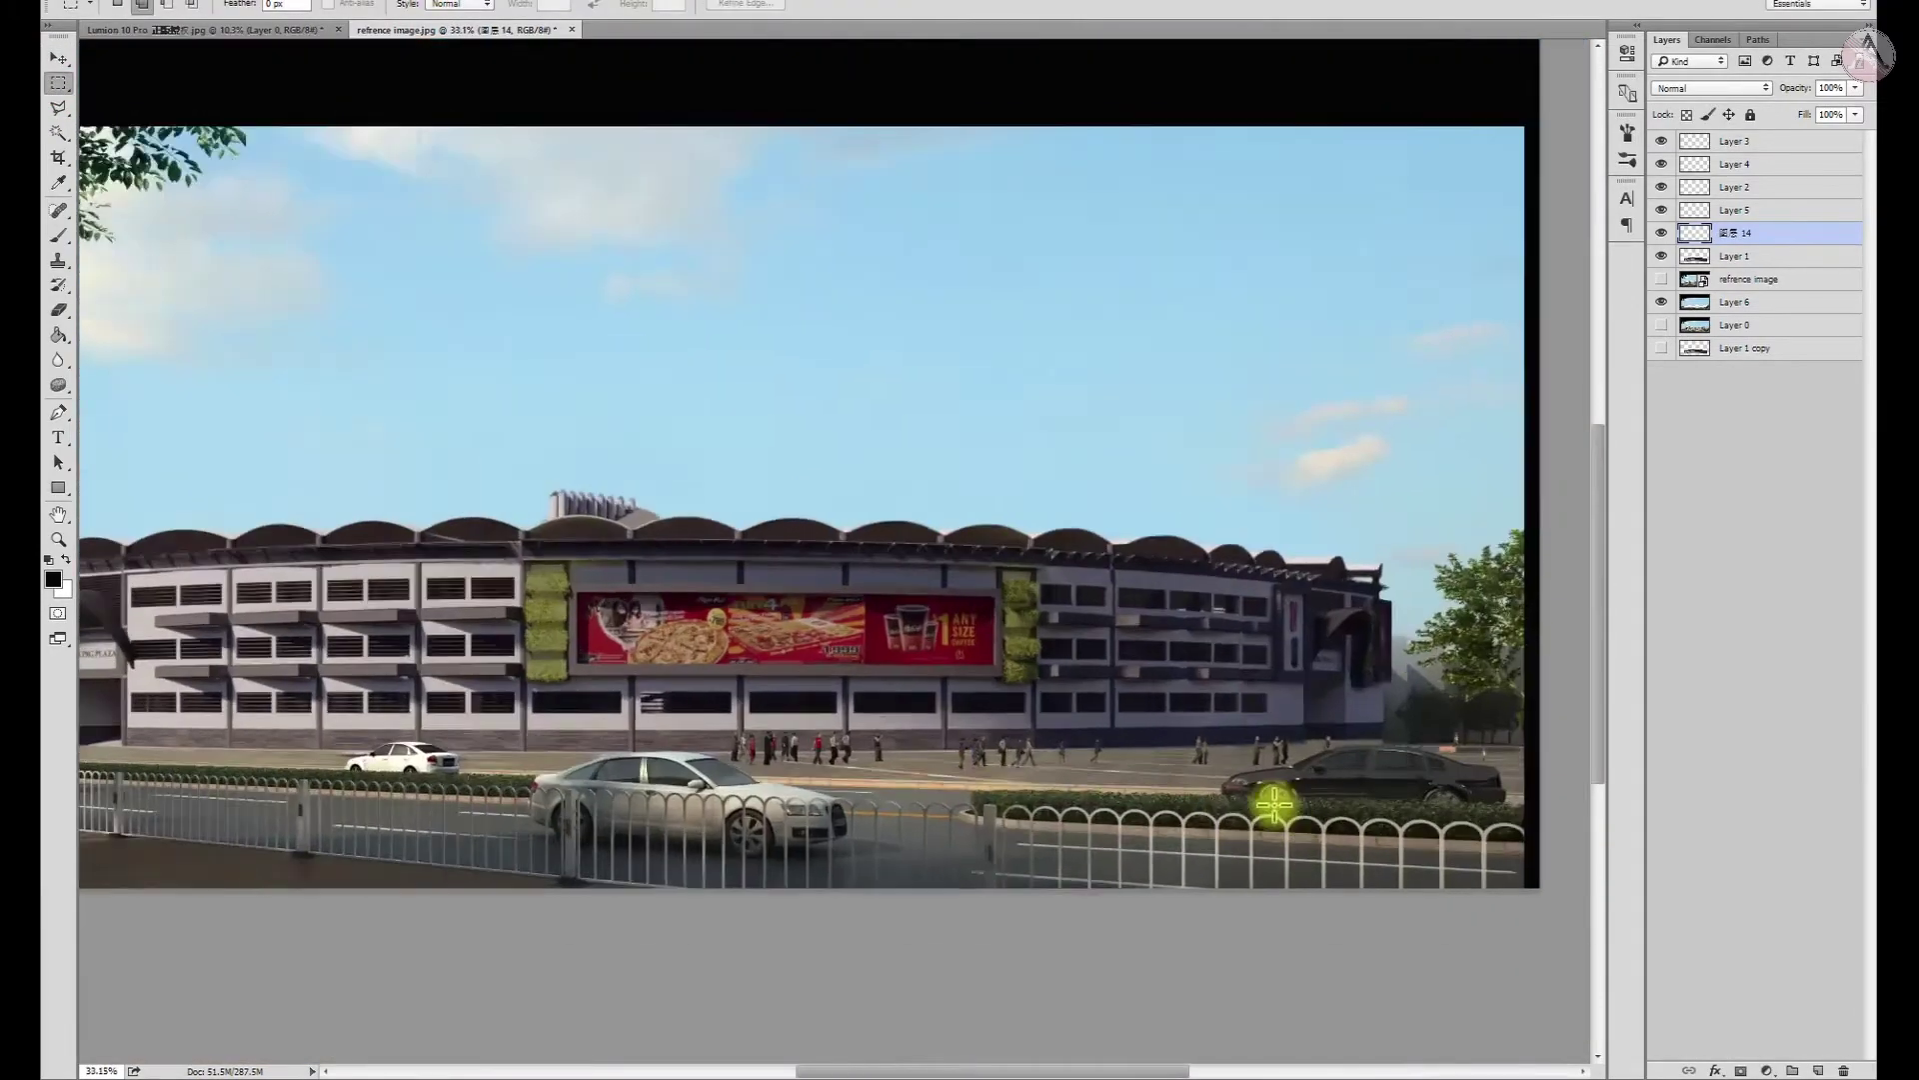
{"action": "left_click_drag", "start_coordinate": [842, 673], "coordinate": [1240, 798]}
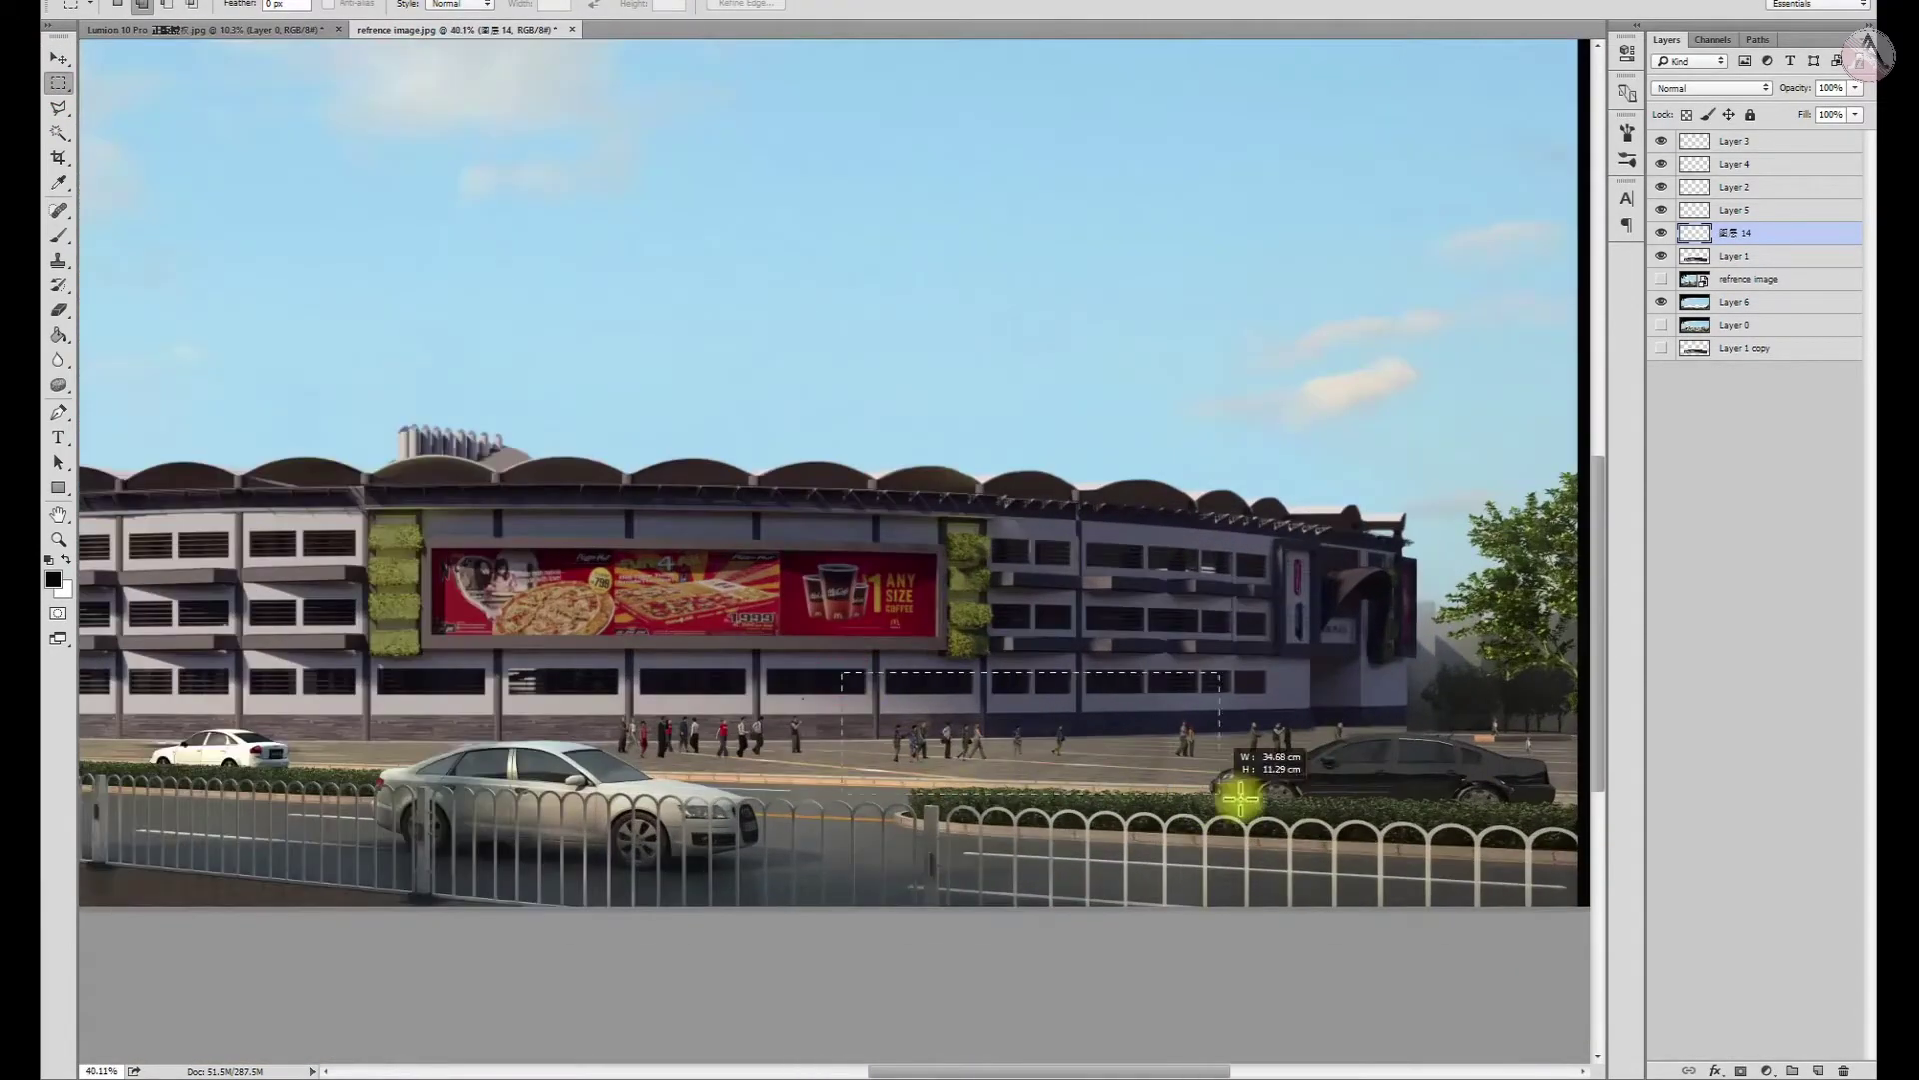
{"action": "key", "text": "ctrl+plus"}
{"action": "key", "text": "ctrl+plus"}
{"action": "key", "text": "ctrl+plus"}
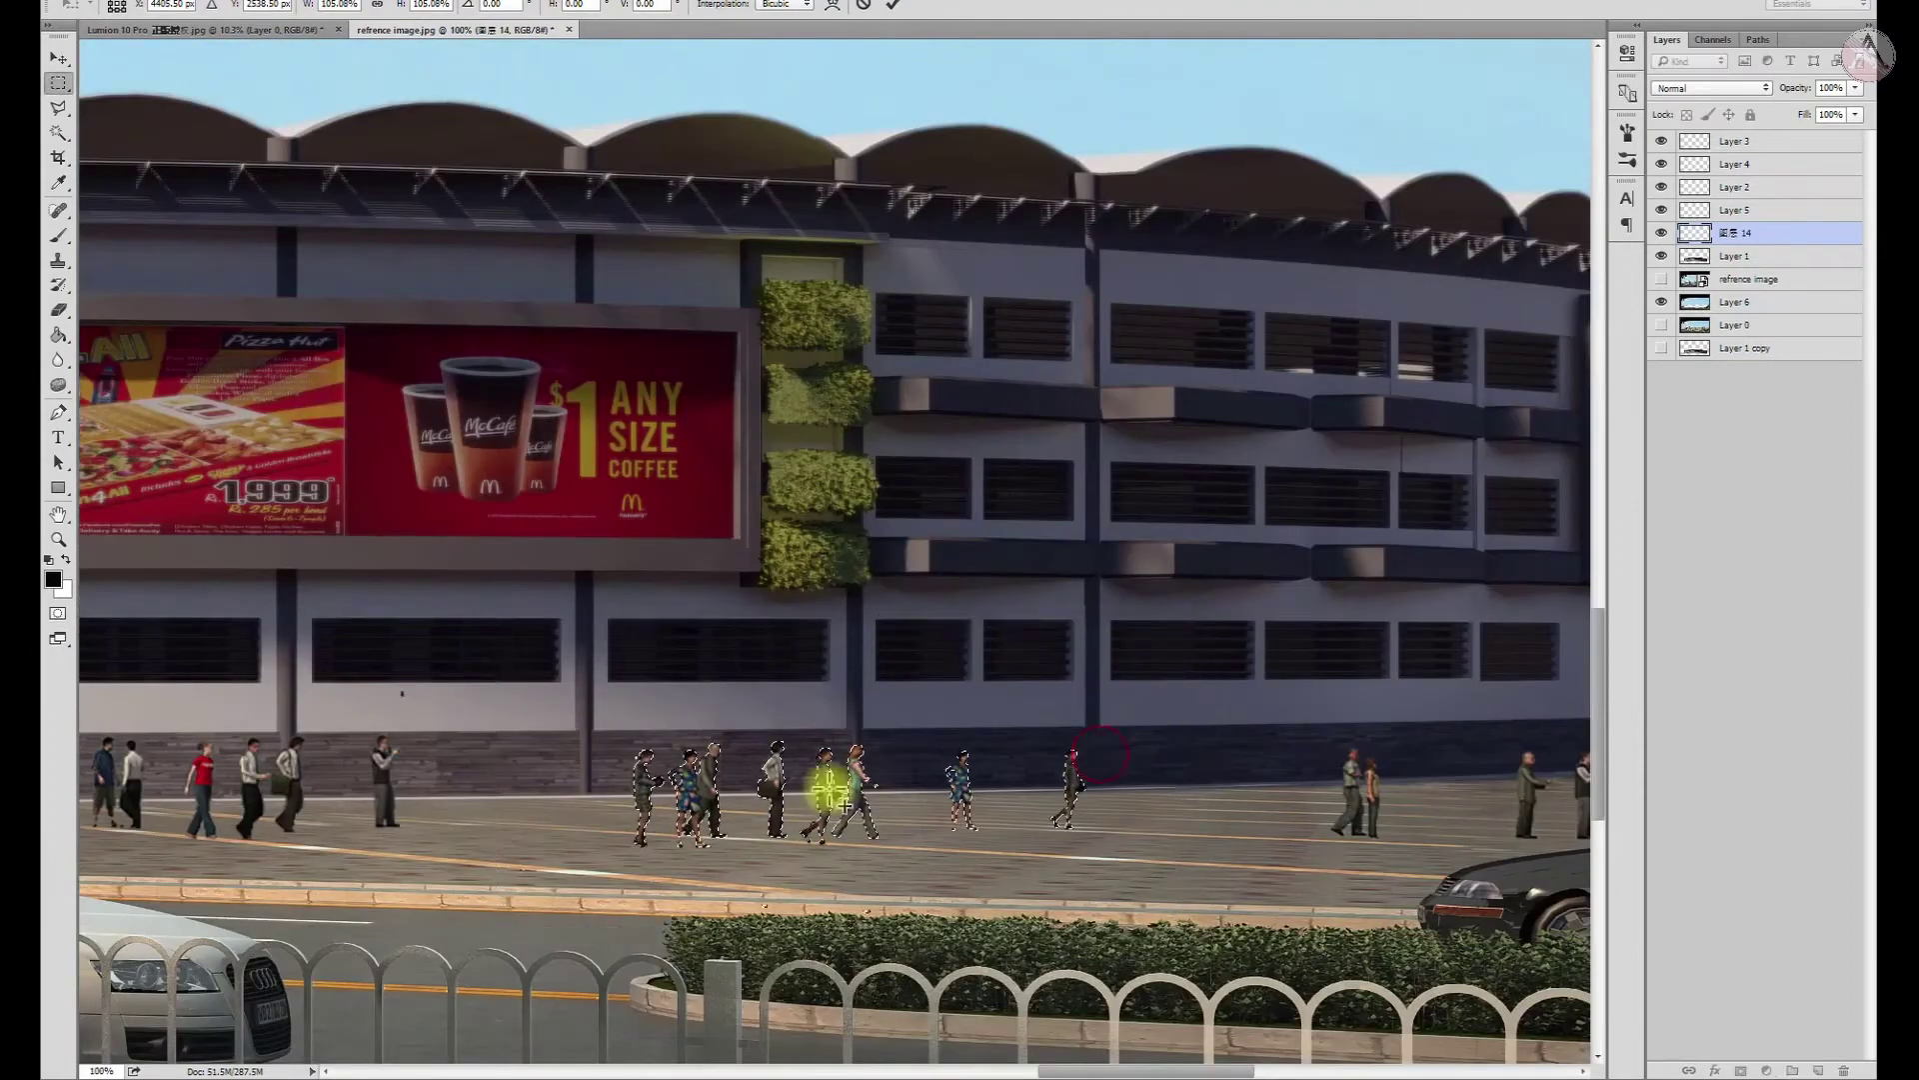
{"action": "left_click", "coordinate": [58, 64]}
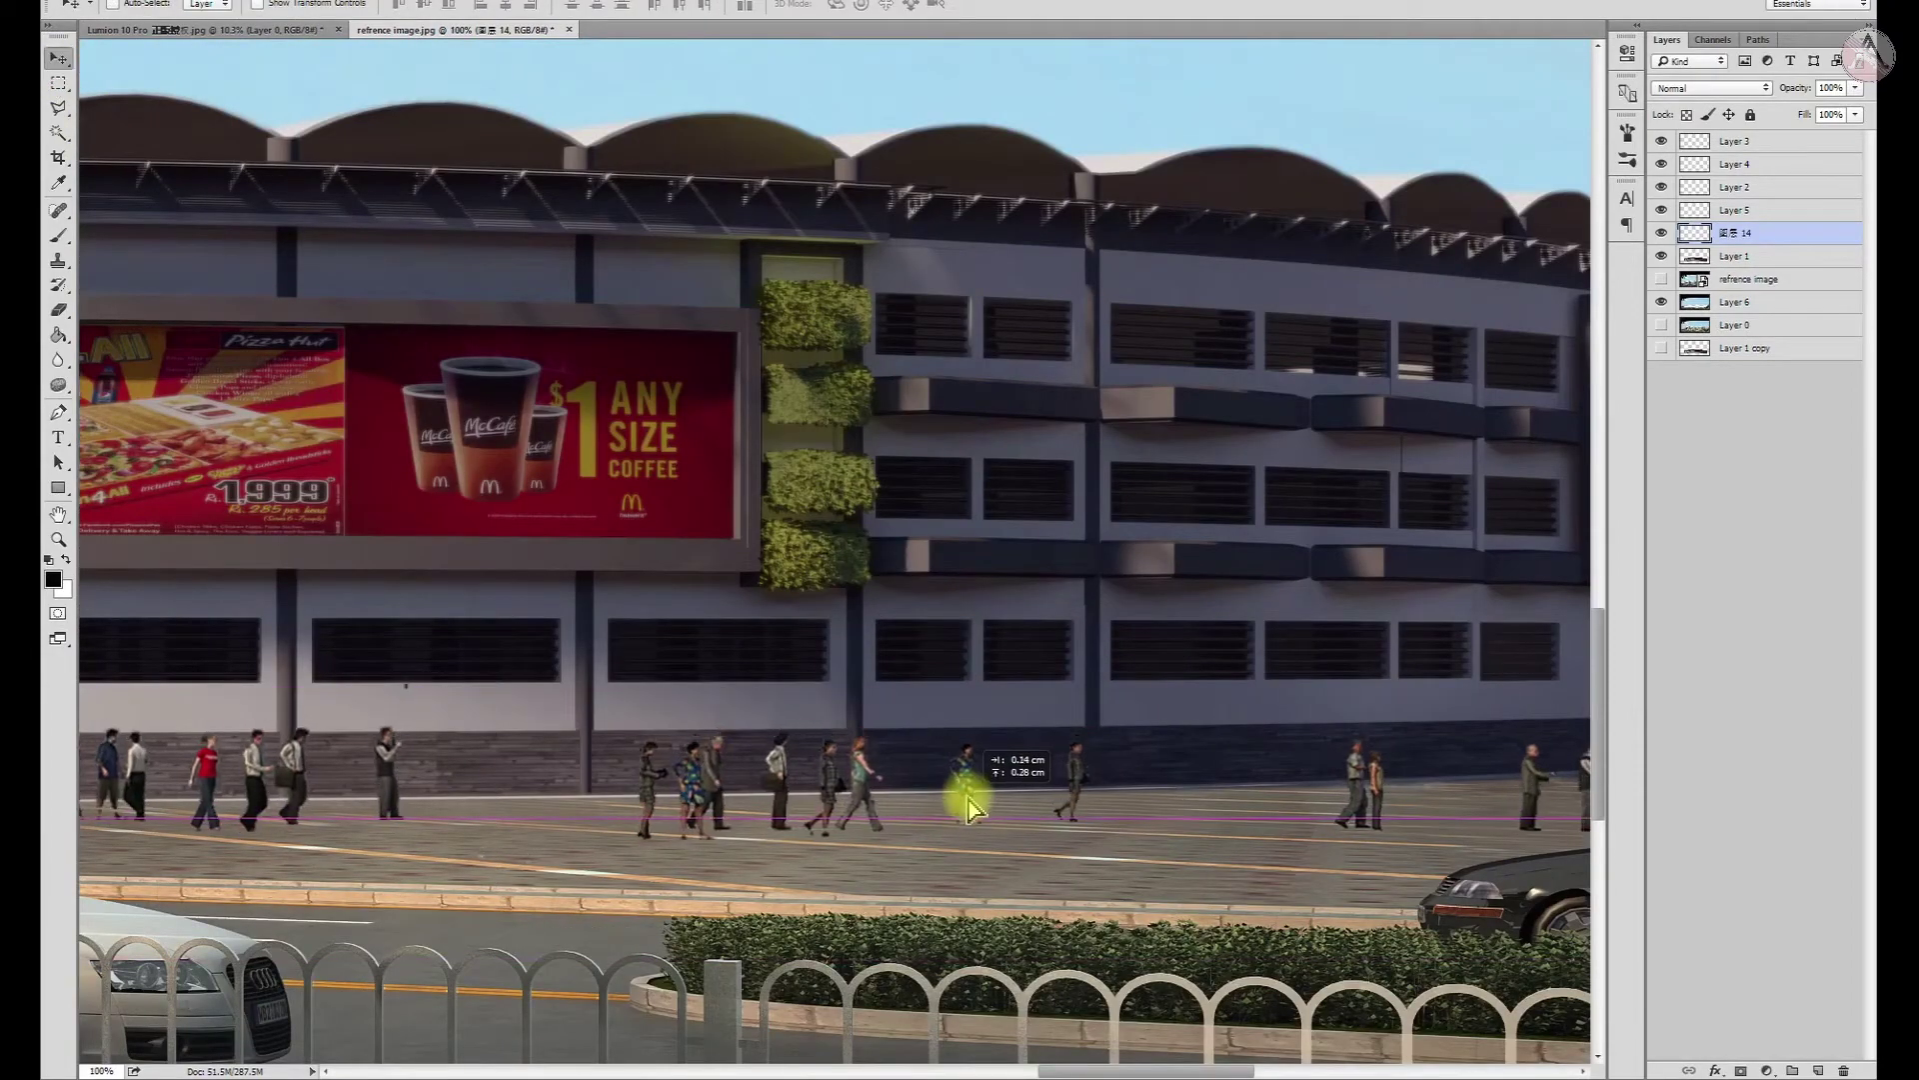
{"action": "scroll", "coordinate": [1265, 824], "scroll_direction": "down", "scroll_amount": 3}
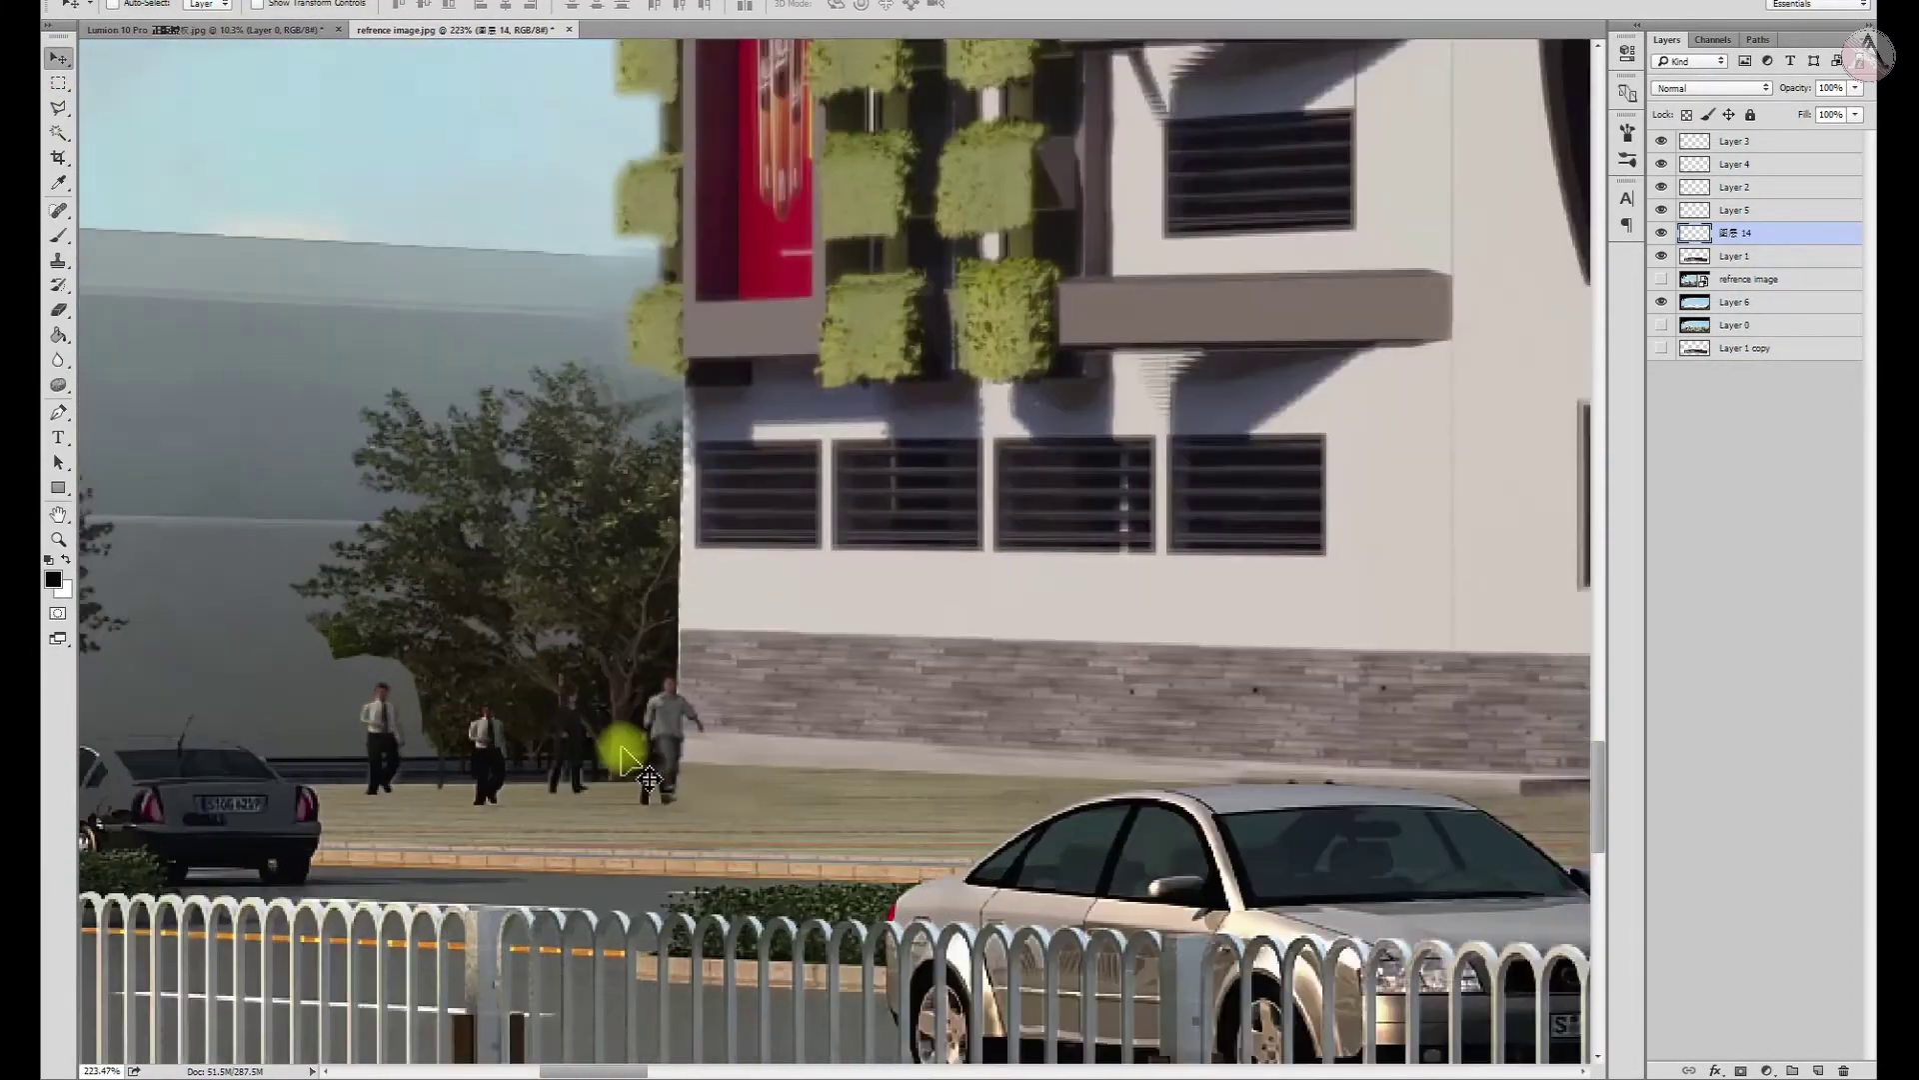
{"action": "scroll", "coordinate": [600, 725], "scroll_direction": "down", "scroll_amount": 3}
{"action": "scroll", "coordinate": [624, 748], "scroll_direction": "down", "scroll_amount": 3}
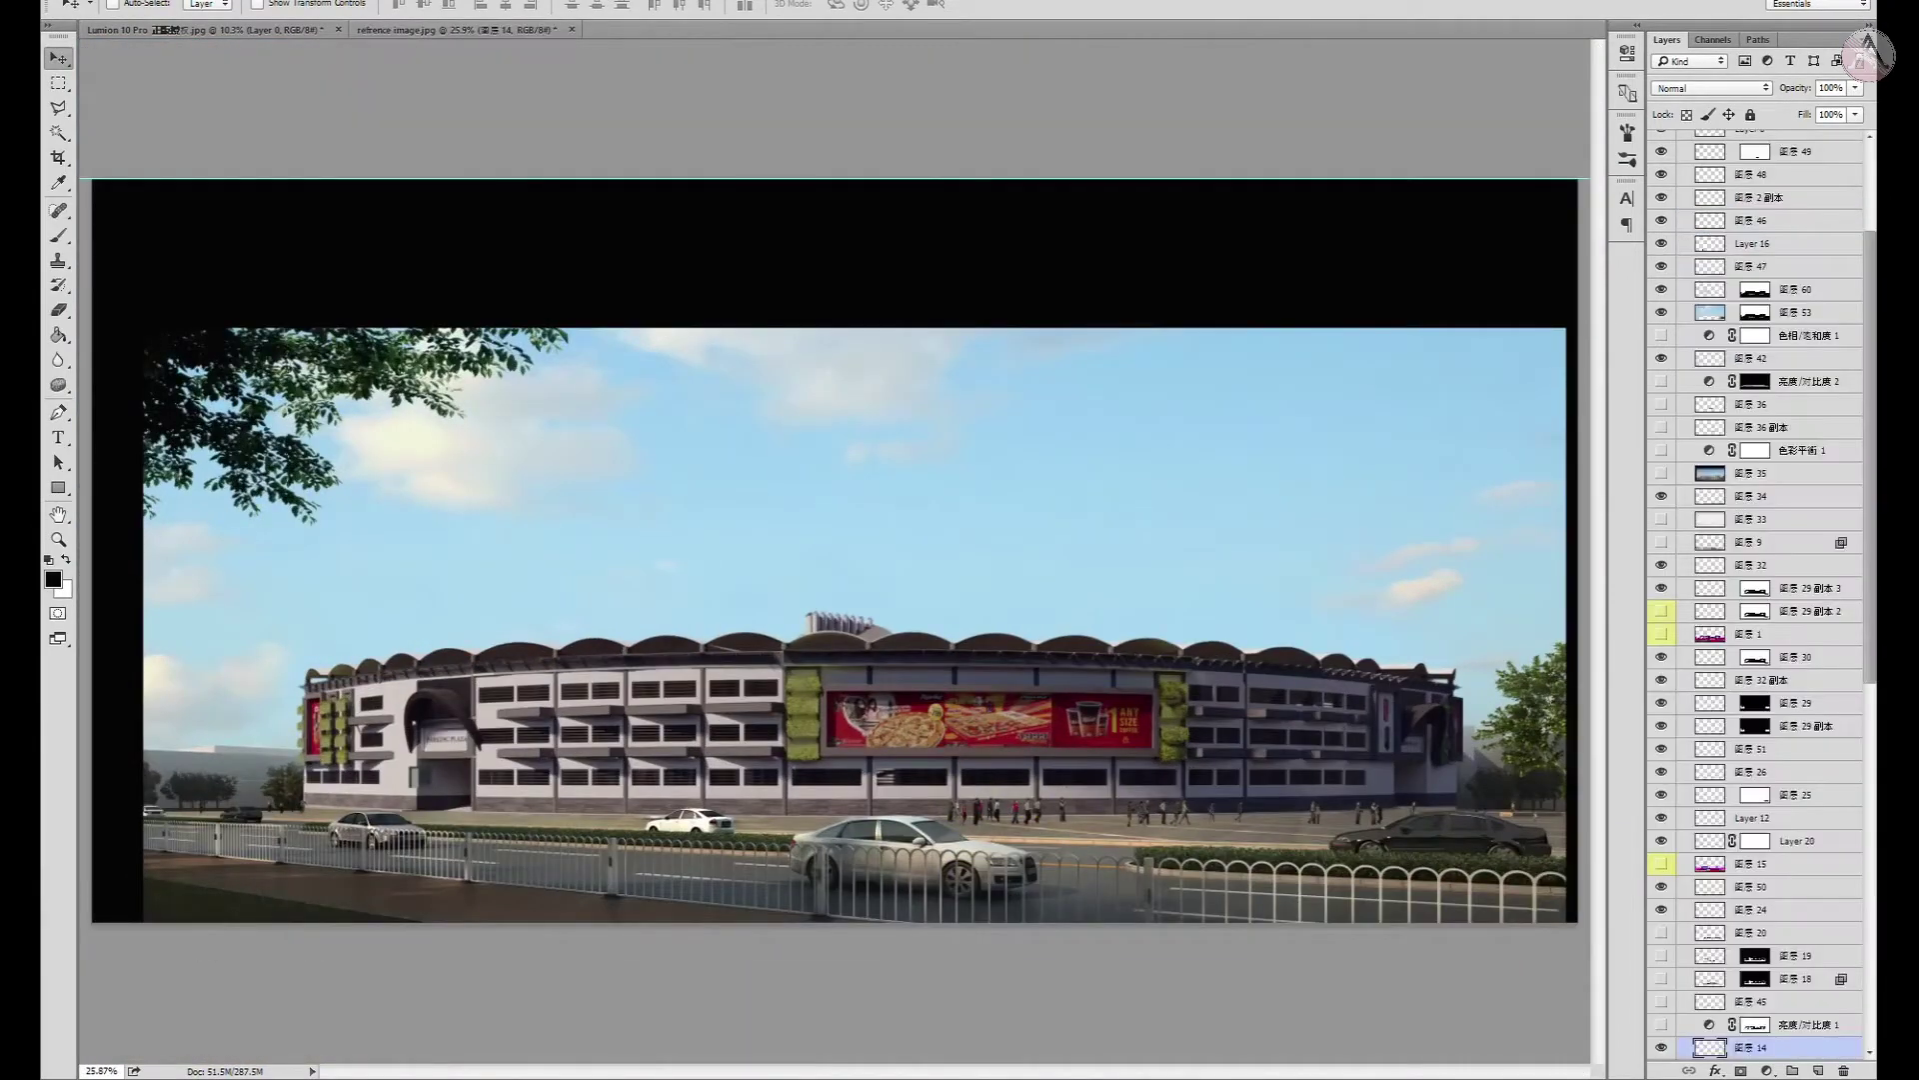
Select the newer pedestrian layer and move the people group to a new spot
{"action": "key", "text": "alt+shift+bracketright"}
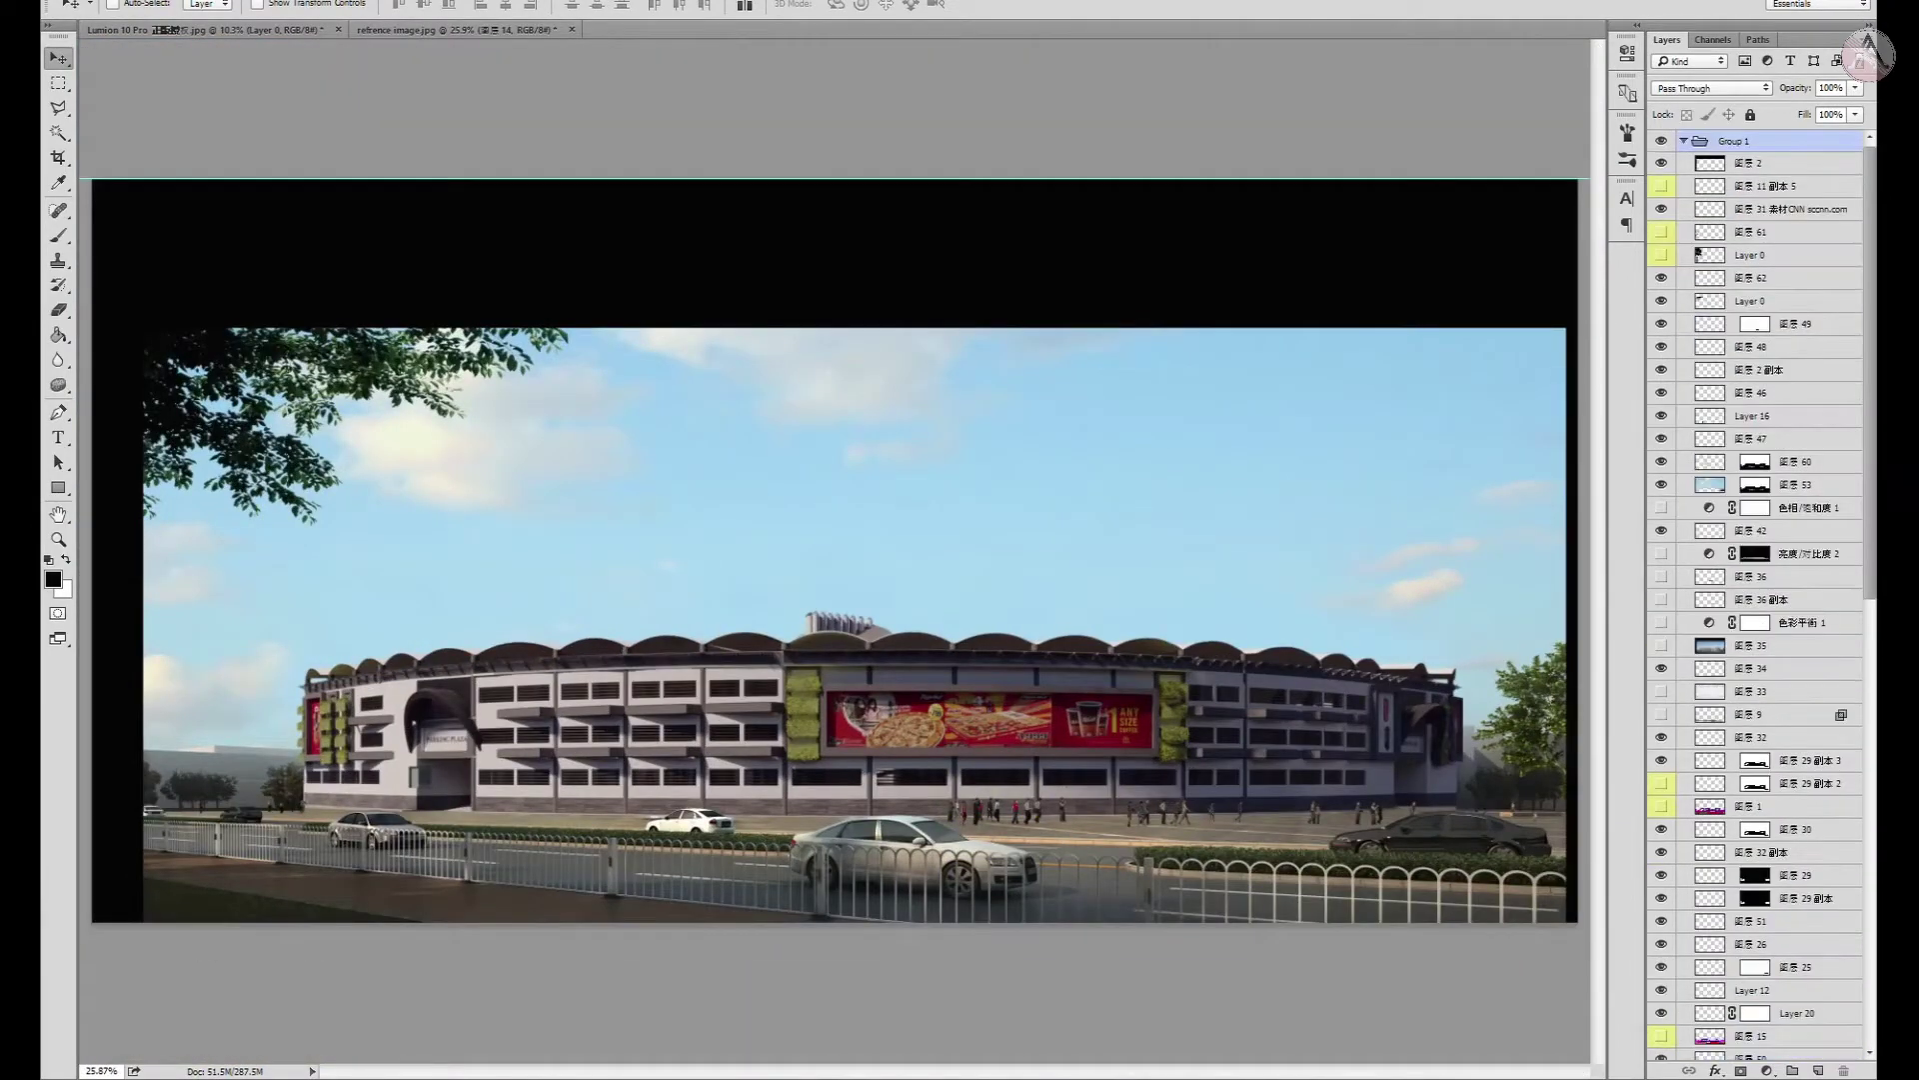
{"action": "left_click", "coordinate": [987, 786], "text": "ctrl"}
{"action": "scroll", "coordinate": [1035, 849], "scroll_direction": "up", "scroll_amount": 3}
{"action": "scroll", "coordinate": [1209, 784], "scroll_direction": "up", "scroll_amount": 2}
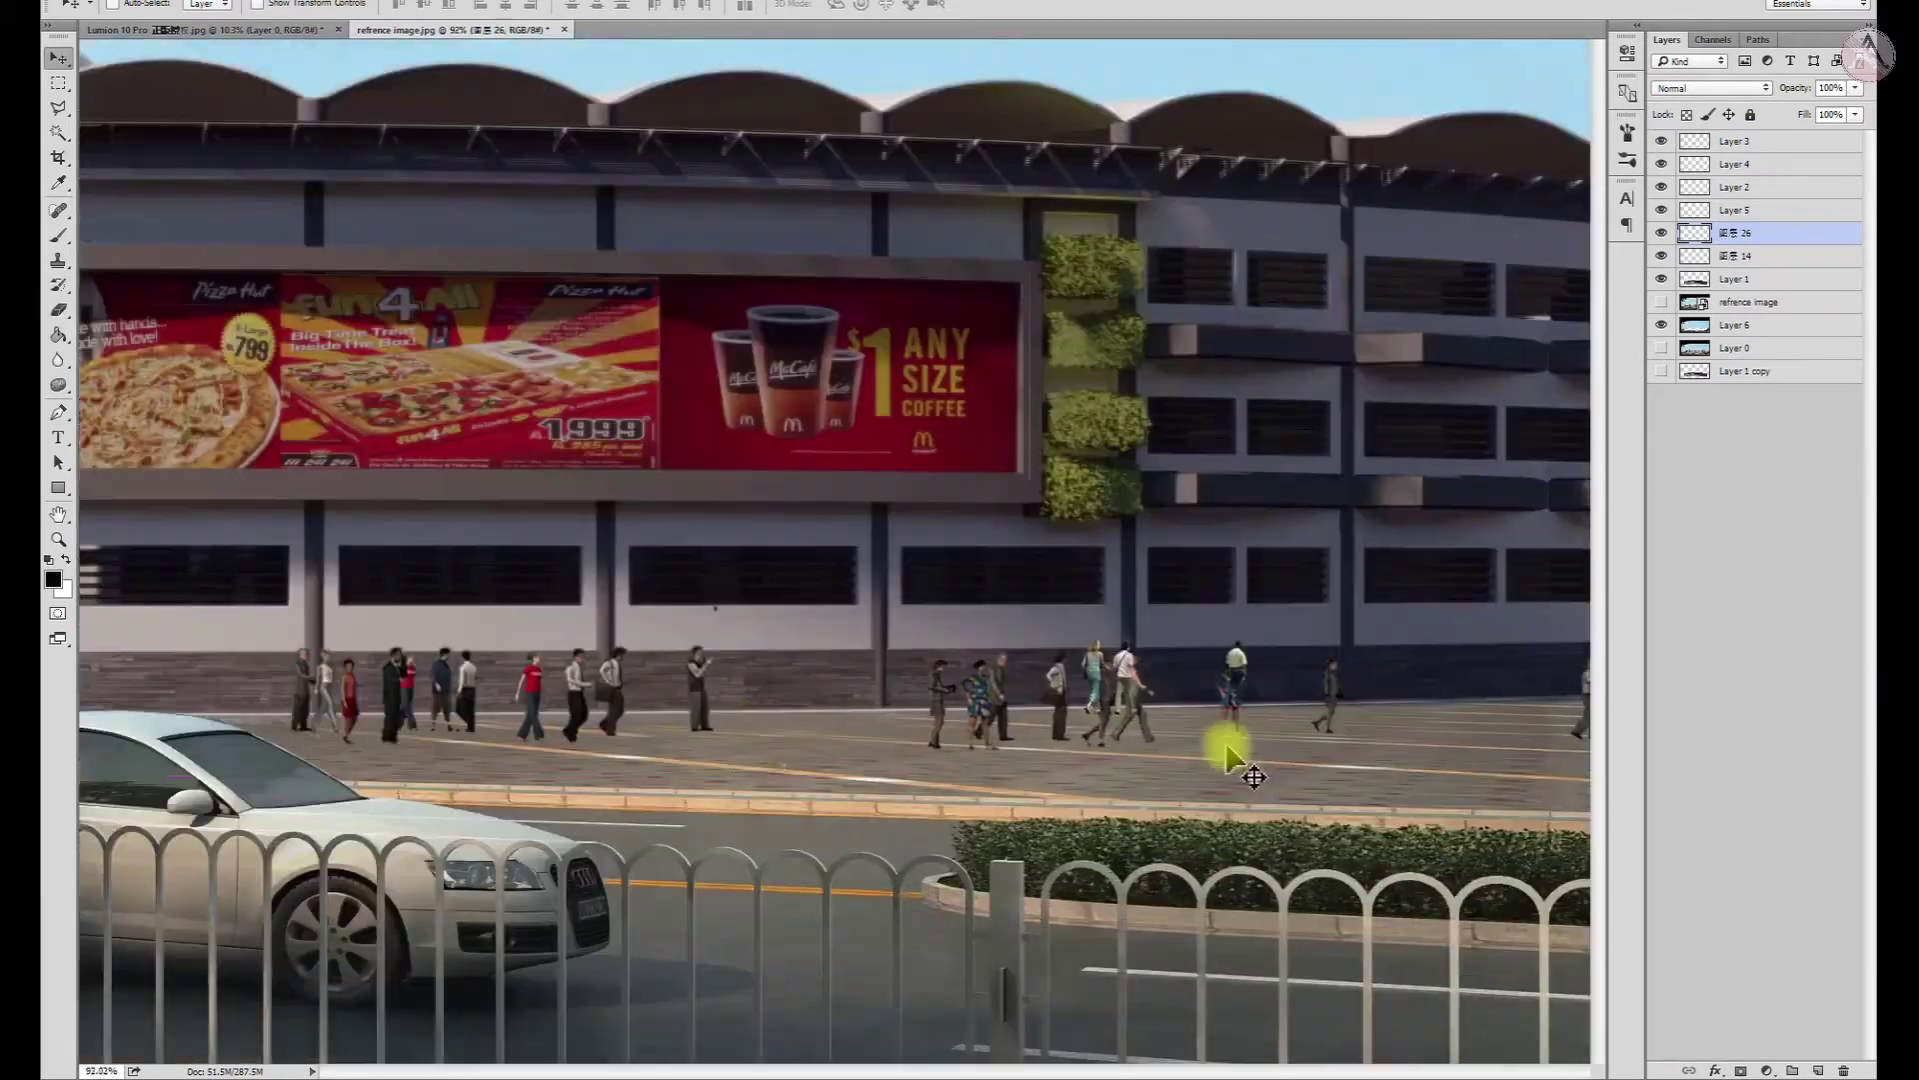
{"action": "key", "text": "ctrl+t"}
{"action": "left_click_drag", "start_coordinate": [1080, 634], "coordinate": [749, 750]}
{"action": "key", "text": "Return"}
Shift the people group further right along the sidewalk
{"action": "scroll", "coordinate": [1019, 799], "scroll_direction": "down", "scroll_amount": 5}
{"action": "scroll", "coordinate": [1019, 800], "scroll_direction": "up", "scroll_amount": 4}
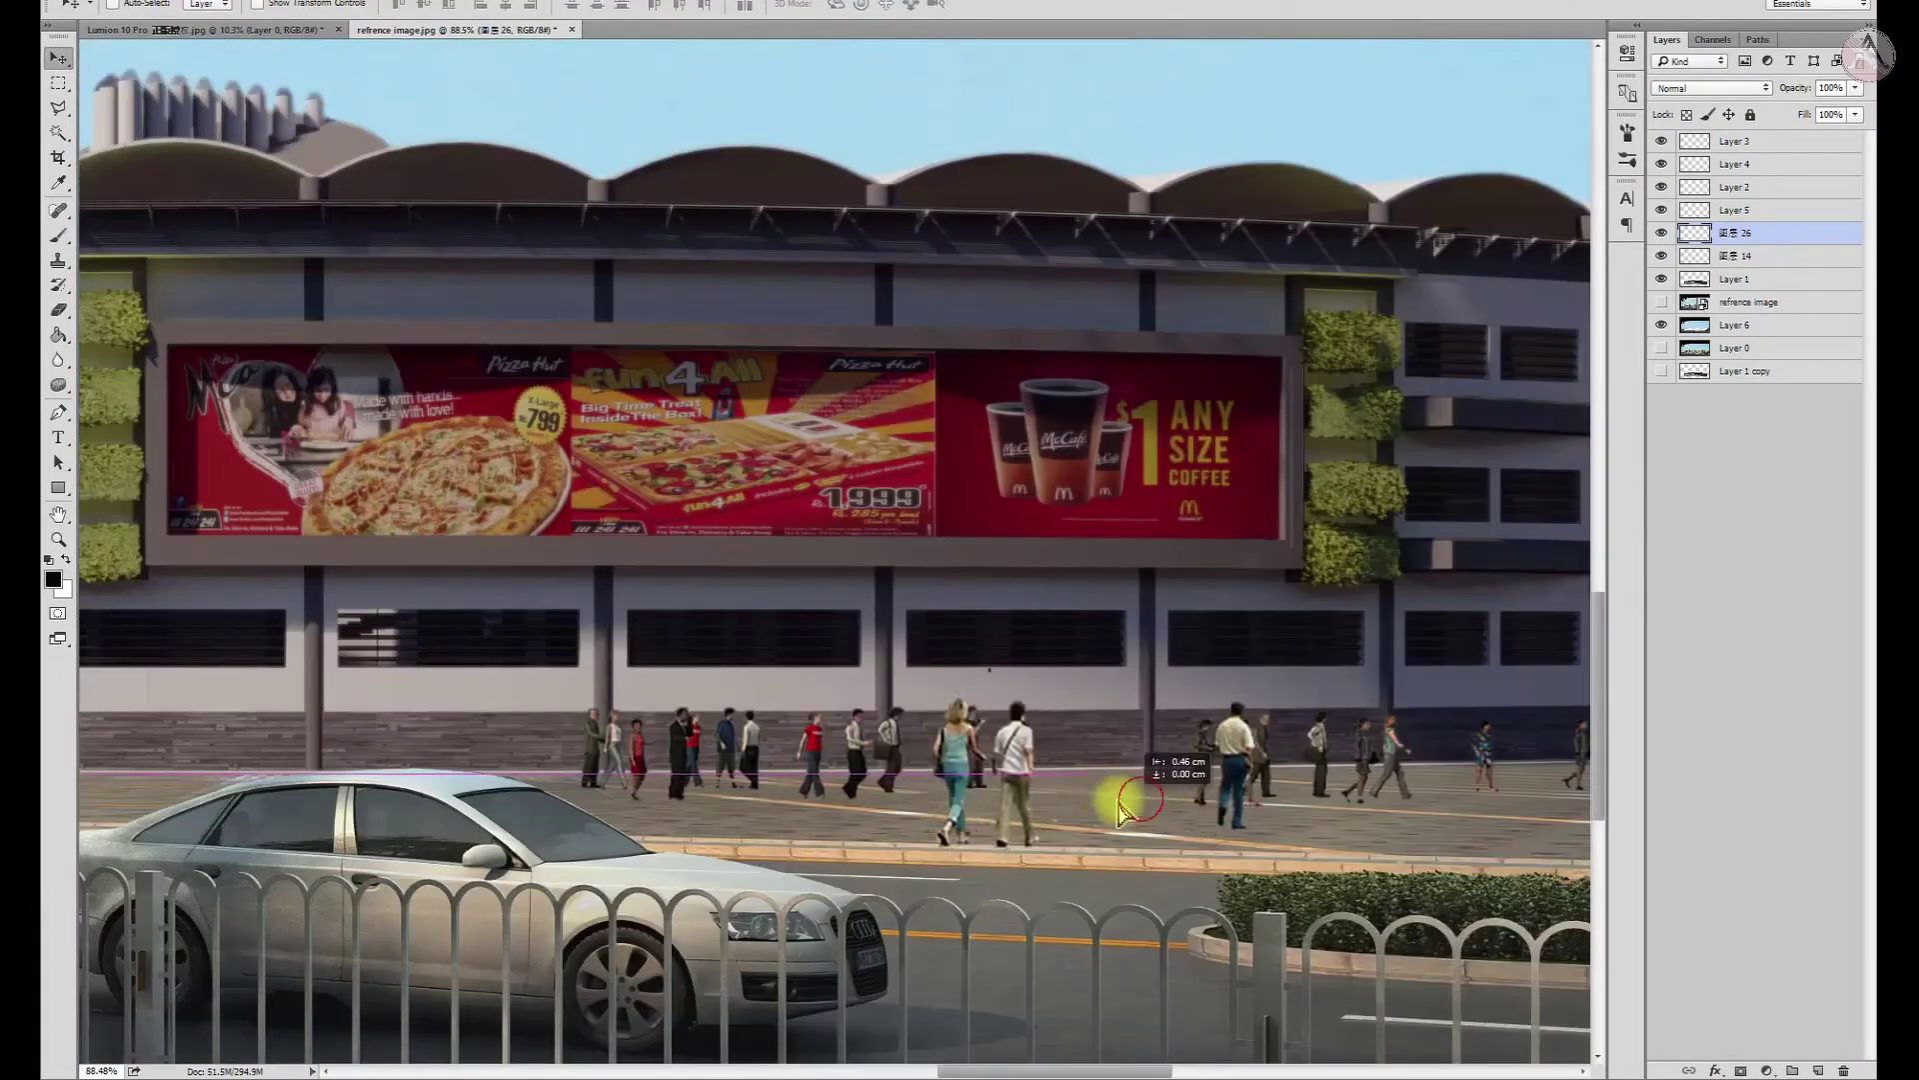
{"action": "scroll", "coordinate": [951, 650], "scroll_direction": "down", "scroll_amount": 1}
{"action": "key", "text": "ctrl+t"}
{"action": "scroll", "coordinate": [1152, 691], "scroll_direction": "up", "scroll_amount": 2}
{"action": "left_click_drag", "start_coordinate": [924, 800], "coordinate": [1029, 836]}
{"action": "key", "text": "Return"}
{"action": "scroll", "coordinate": [1057, 737], "scroll_direction": "down", "scroll_amount": 3}
{"action": "scroll", "coordinate": [1082, 765], "scroll_direction": "down", "scroll_amount": 3}
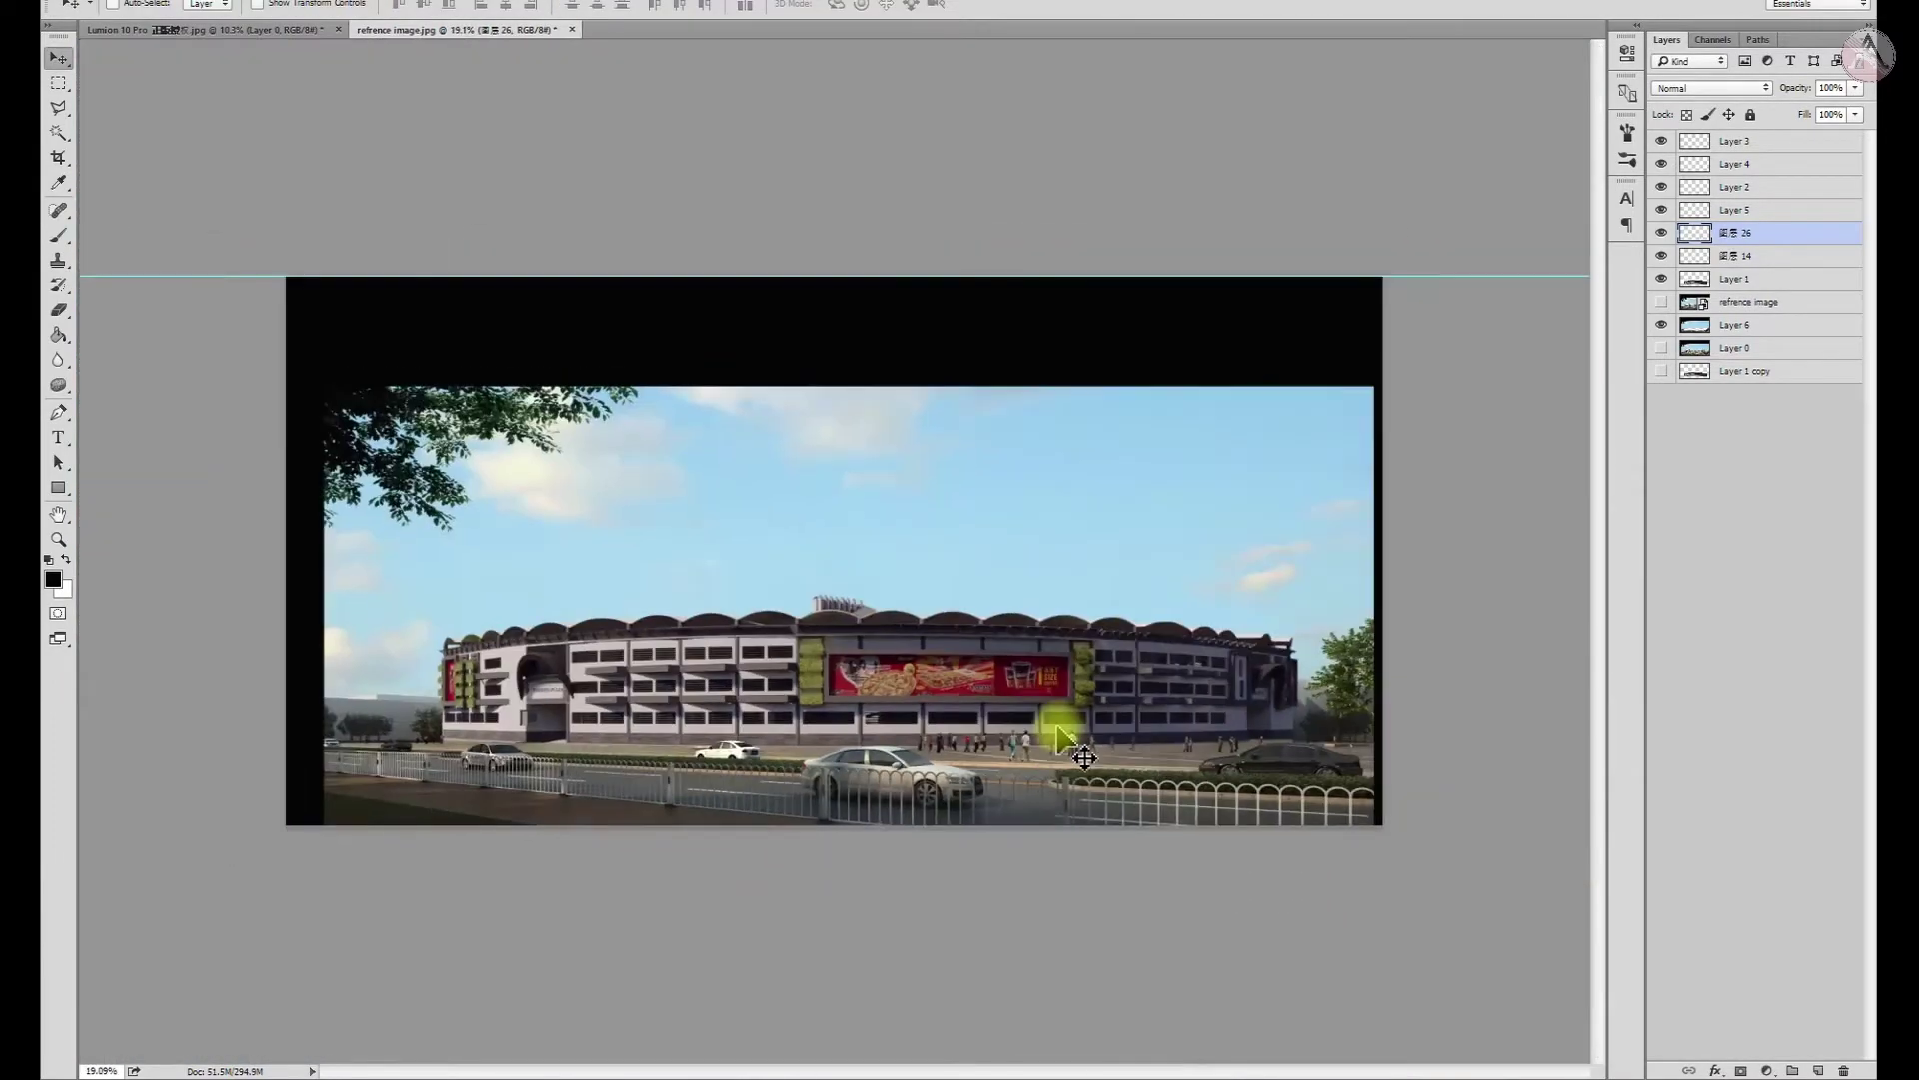
{"action": "scroll", "coordinate": [1049, 729], "scroll_direction": "up", "scroll_amount": 3}
{"action": "scroll", "coordinate": [737, 513], "scroll_direction": "up", "scroll_amount": 2}
Marquee-select the right-hand pedestrians, move them farther right, and resize the single man
{"action": "key", "text": "m"}
{"action": "left_click_drag", "start_coordinate": [1023, 715], "coordinate": [1210, 984]}
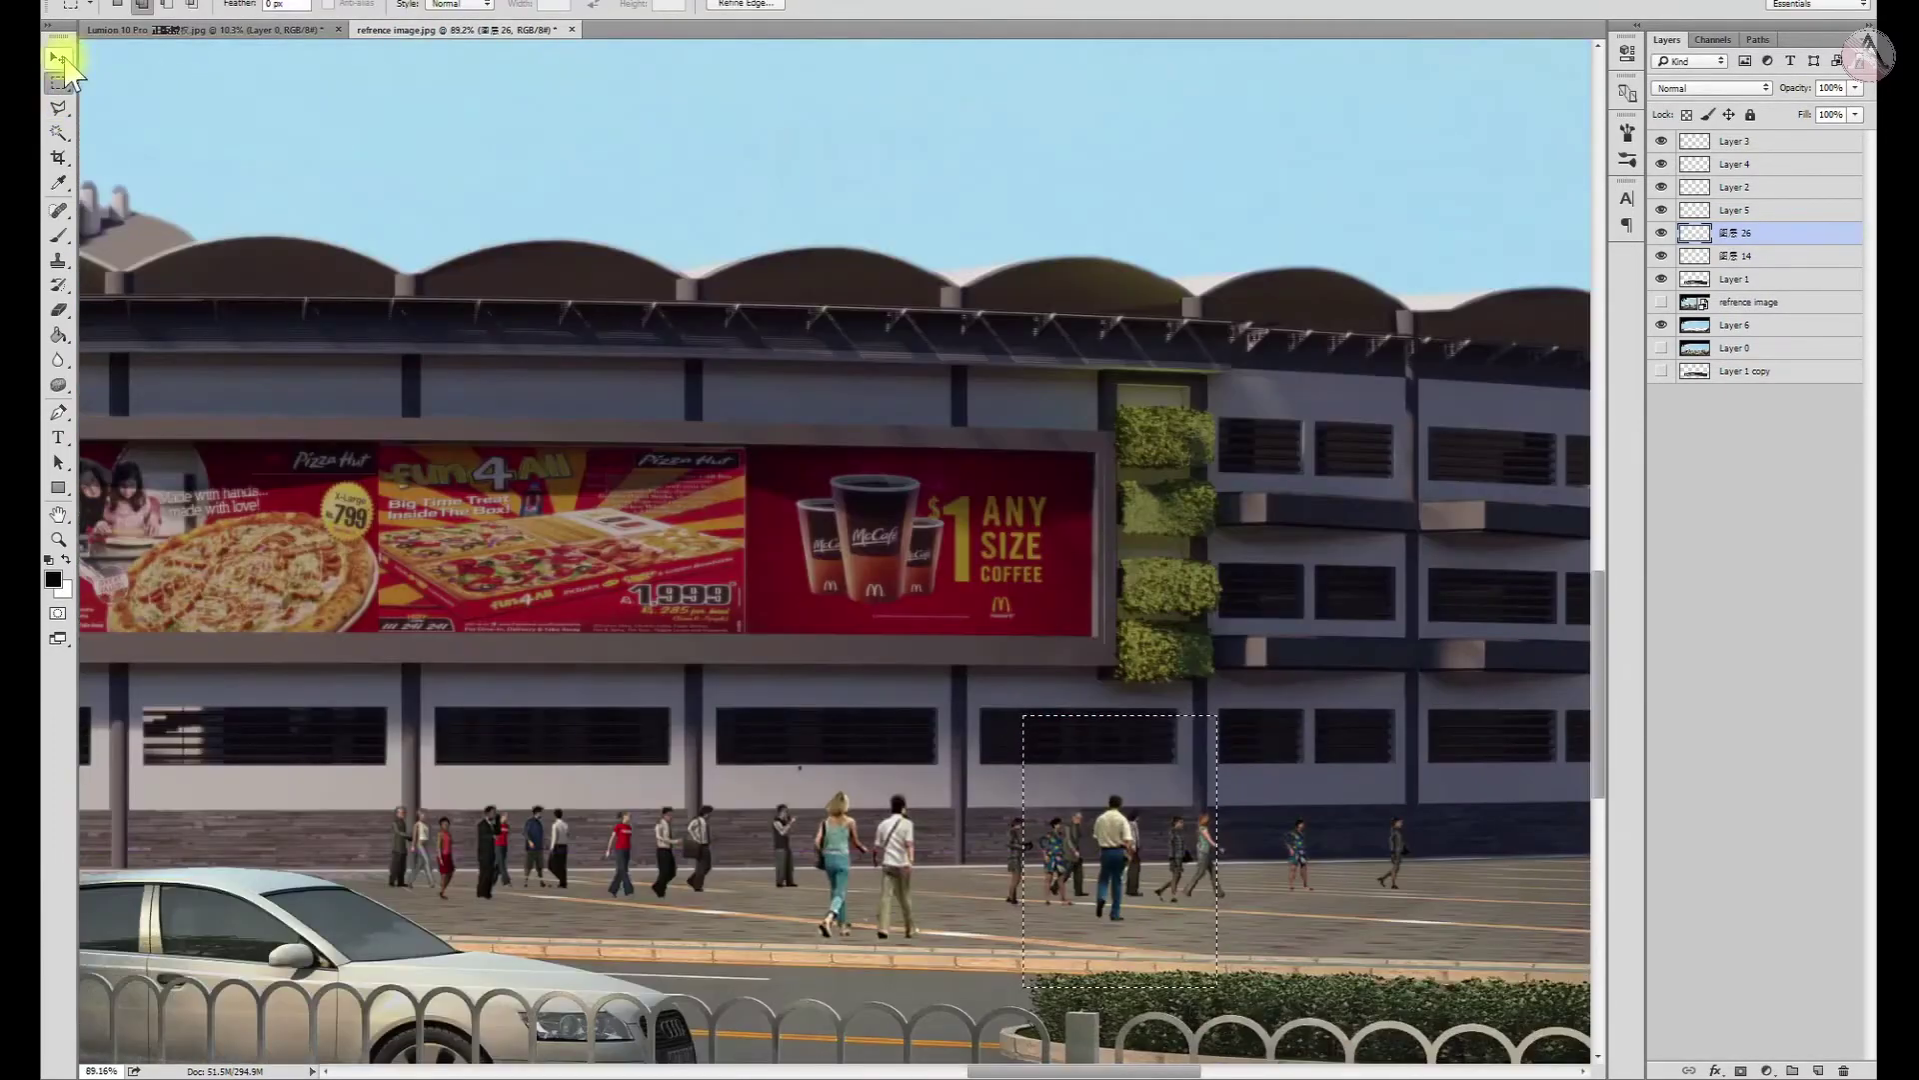
{"action": "left_click", "coordinate": [57, 58]}
{"action": "scroll", "coordinate": [1063, 886], "scroll_direction": "down", "scroll_amount": 2}
{"action": "scroll", "coordinate": [1062, 887], "scroll_direction": "up", "scroll_amount": 2}
{"action": "left_click_drag", "start_coordinate": [1015, 832], "coordinate": [1345, 884]}
{"action": "key", "text": "ctrl+t"}
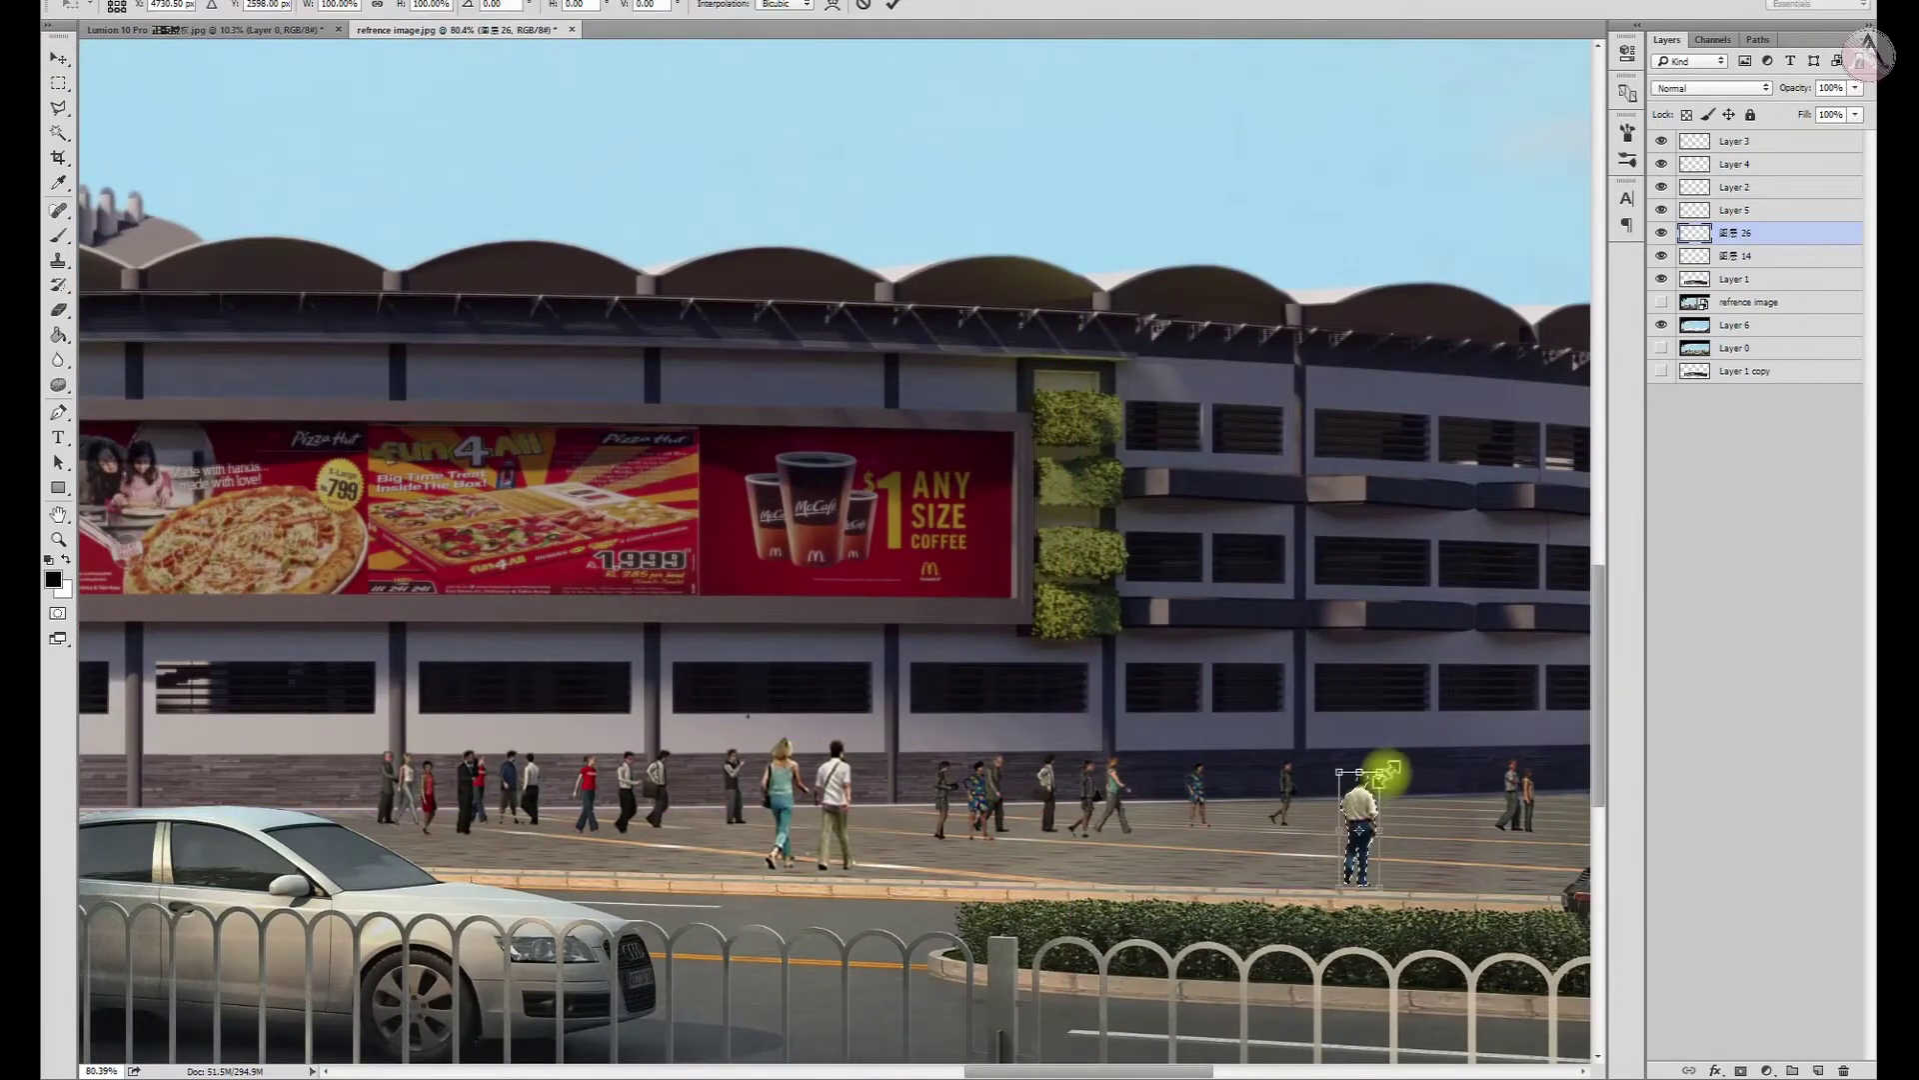
{"action": "key", "text": "Return"}
{"action": "scroll", "coordinate": [1384, 799], "scroll_direction": "down", "scroll_amount": 2}
{"action": "scroll", "coordinate": [1286, 673], "scroll_direction": "down", "scroll_amount": 2}
{"action": "scroll", "coordinate": [1238, 673], "scroll_direction": "down", "scroll_amount": 1}
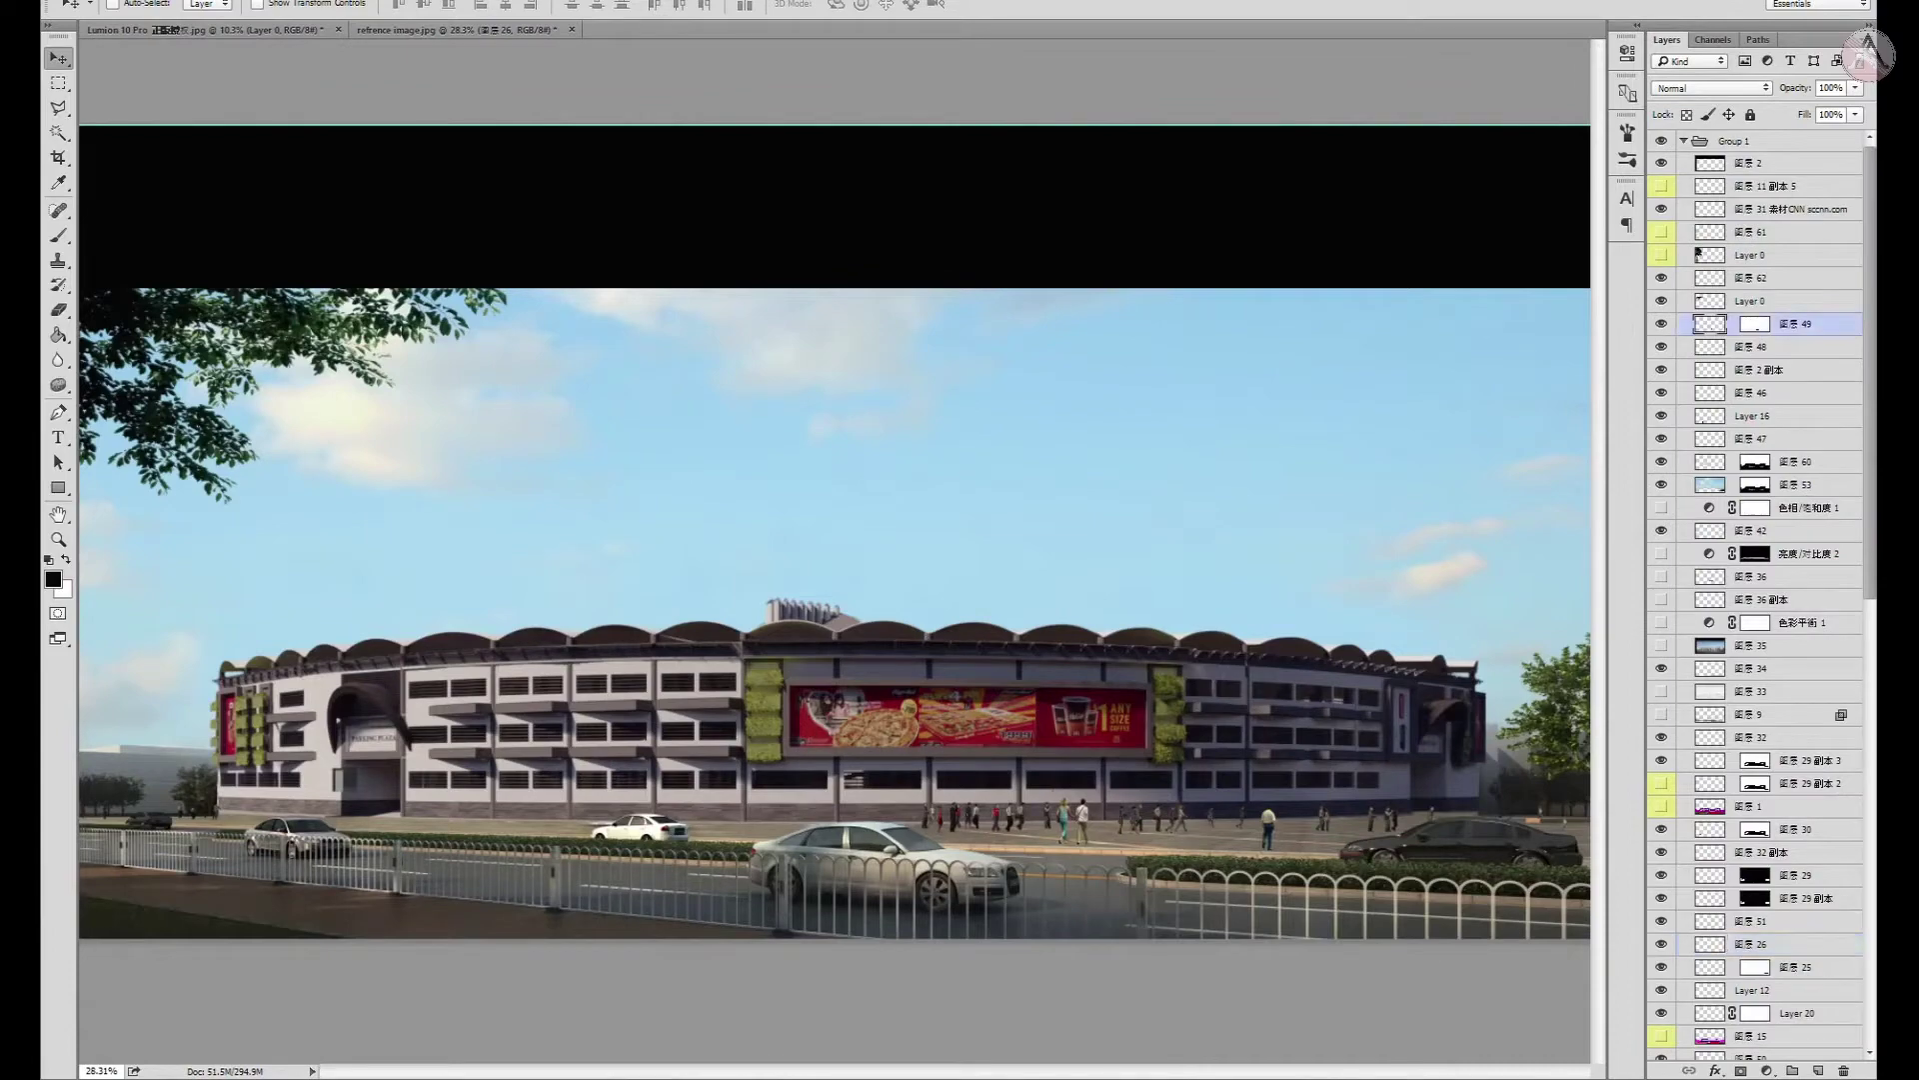
Move the people group down-left behind the white car below the pizza billboard
{"action": "scroll", "coordinate": [920, 729], "scroll_direction": "up", "scroll_amount": 3}
{"action": "scroll", "coordinate": [728, 878], "scroll_direction": "up", "scroll_amount": 2}
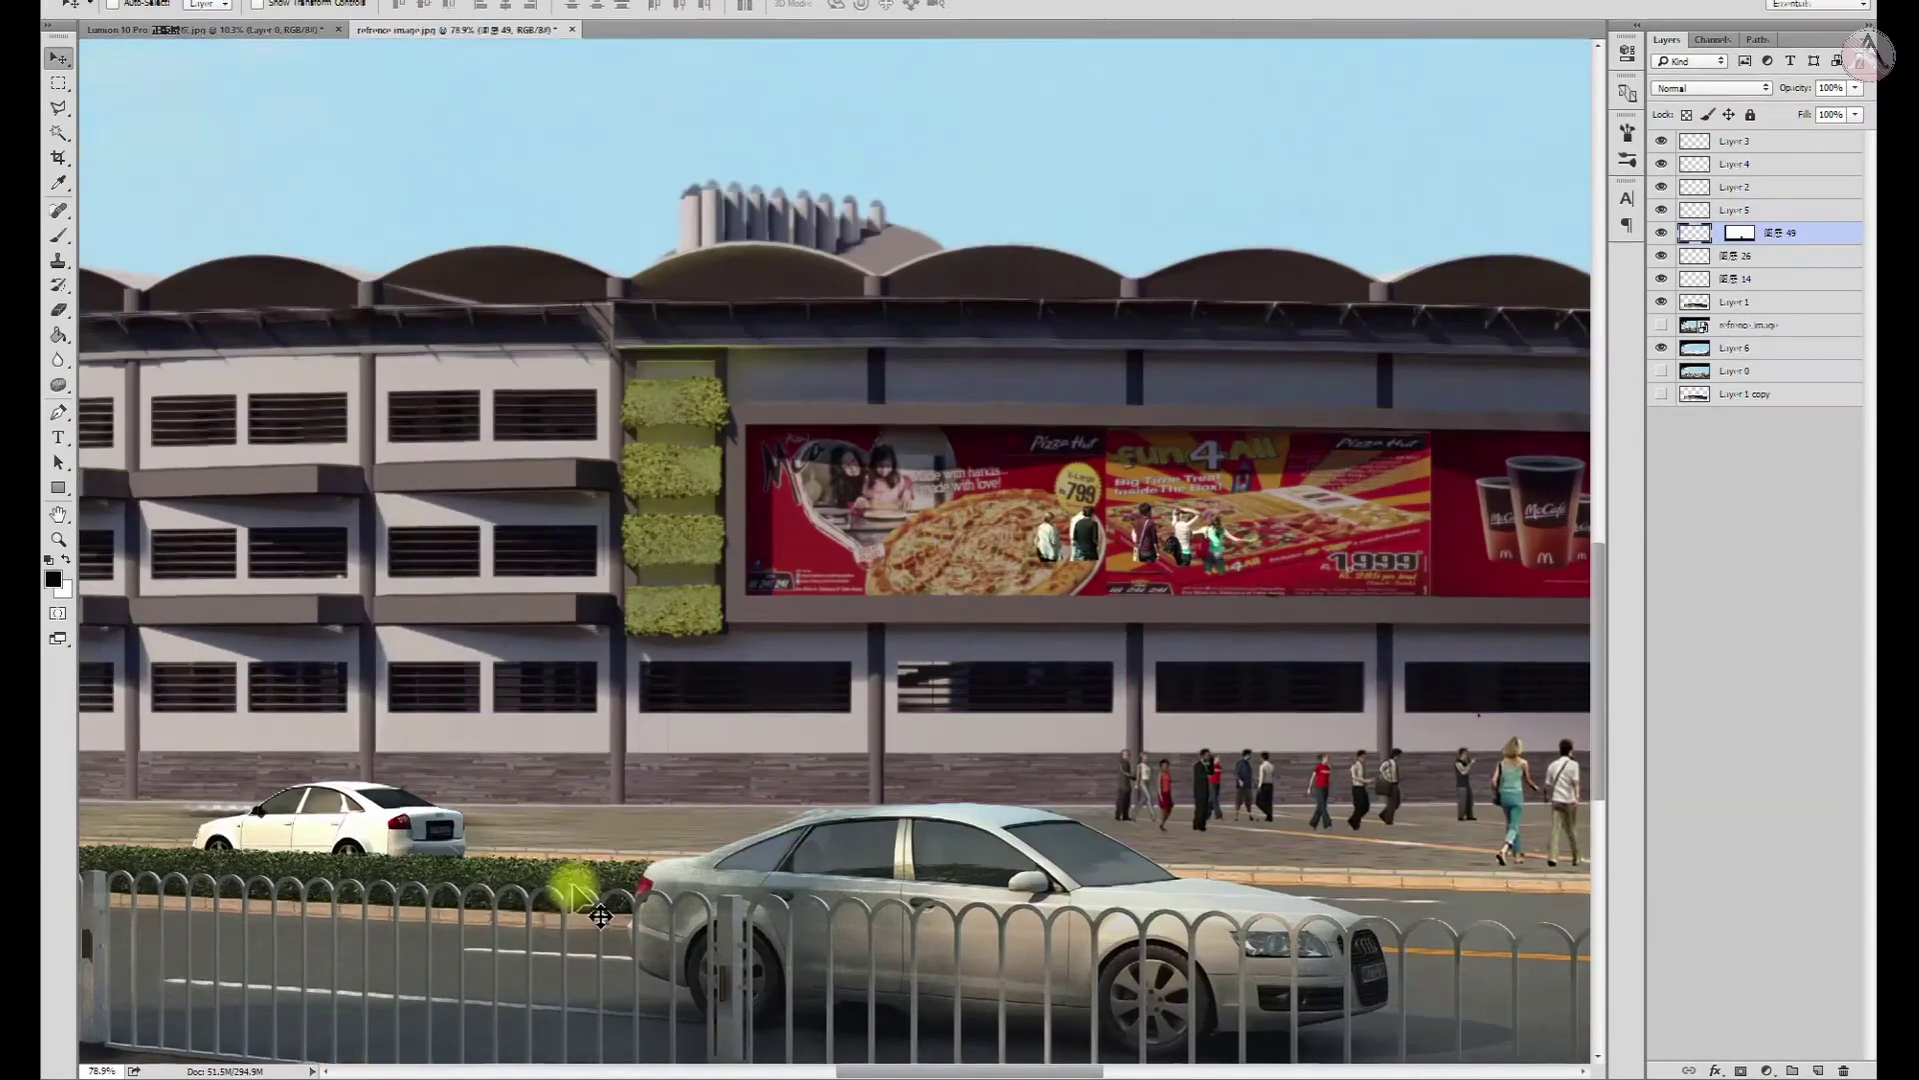
{"action": "scroll", "coordinate": [600, 916], "scroll_direction": "up", "scroll_amount": 3}
{"action": "left_click_drag", "start_coordinate": [394, 836], "coordinate": [673, 839]}
{"action": "key", "text": "ctrl+t"}
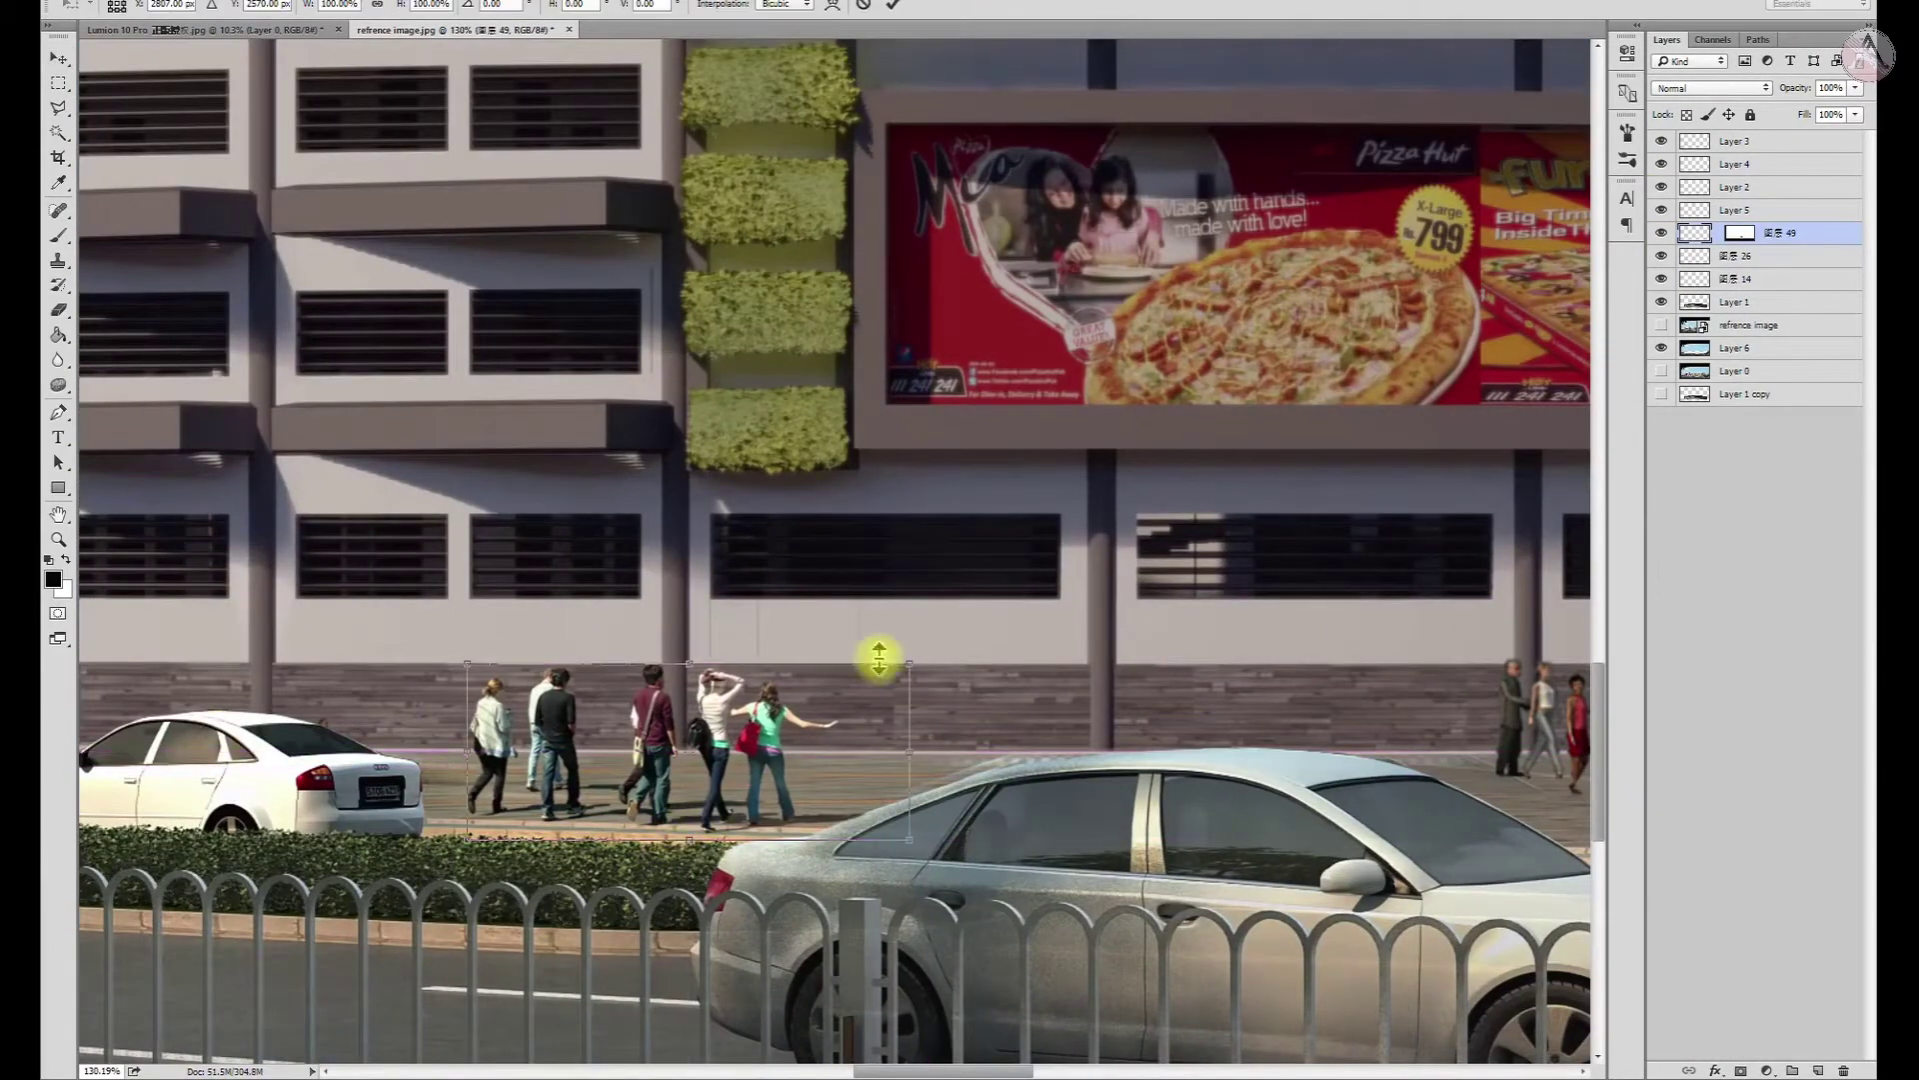
{"action": "key", "text": "Return"}
{"action": "key", "text": "v"}
{"action": "scroll", "coordinate": [835, 707], "scroll_direction": "down", "scroll_amount": 5}
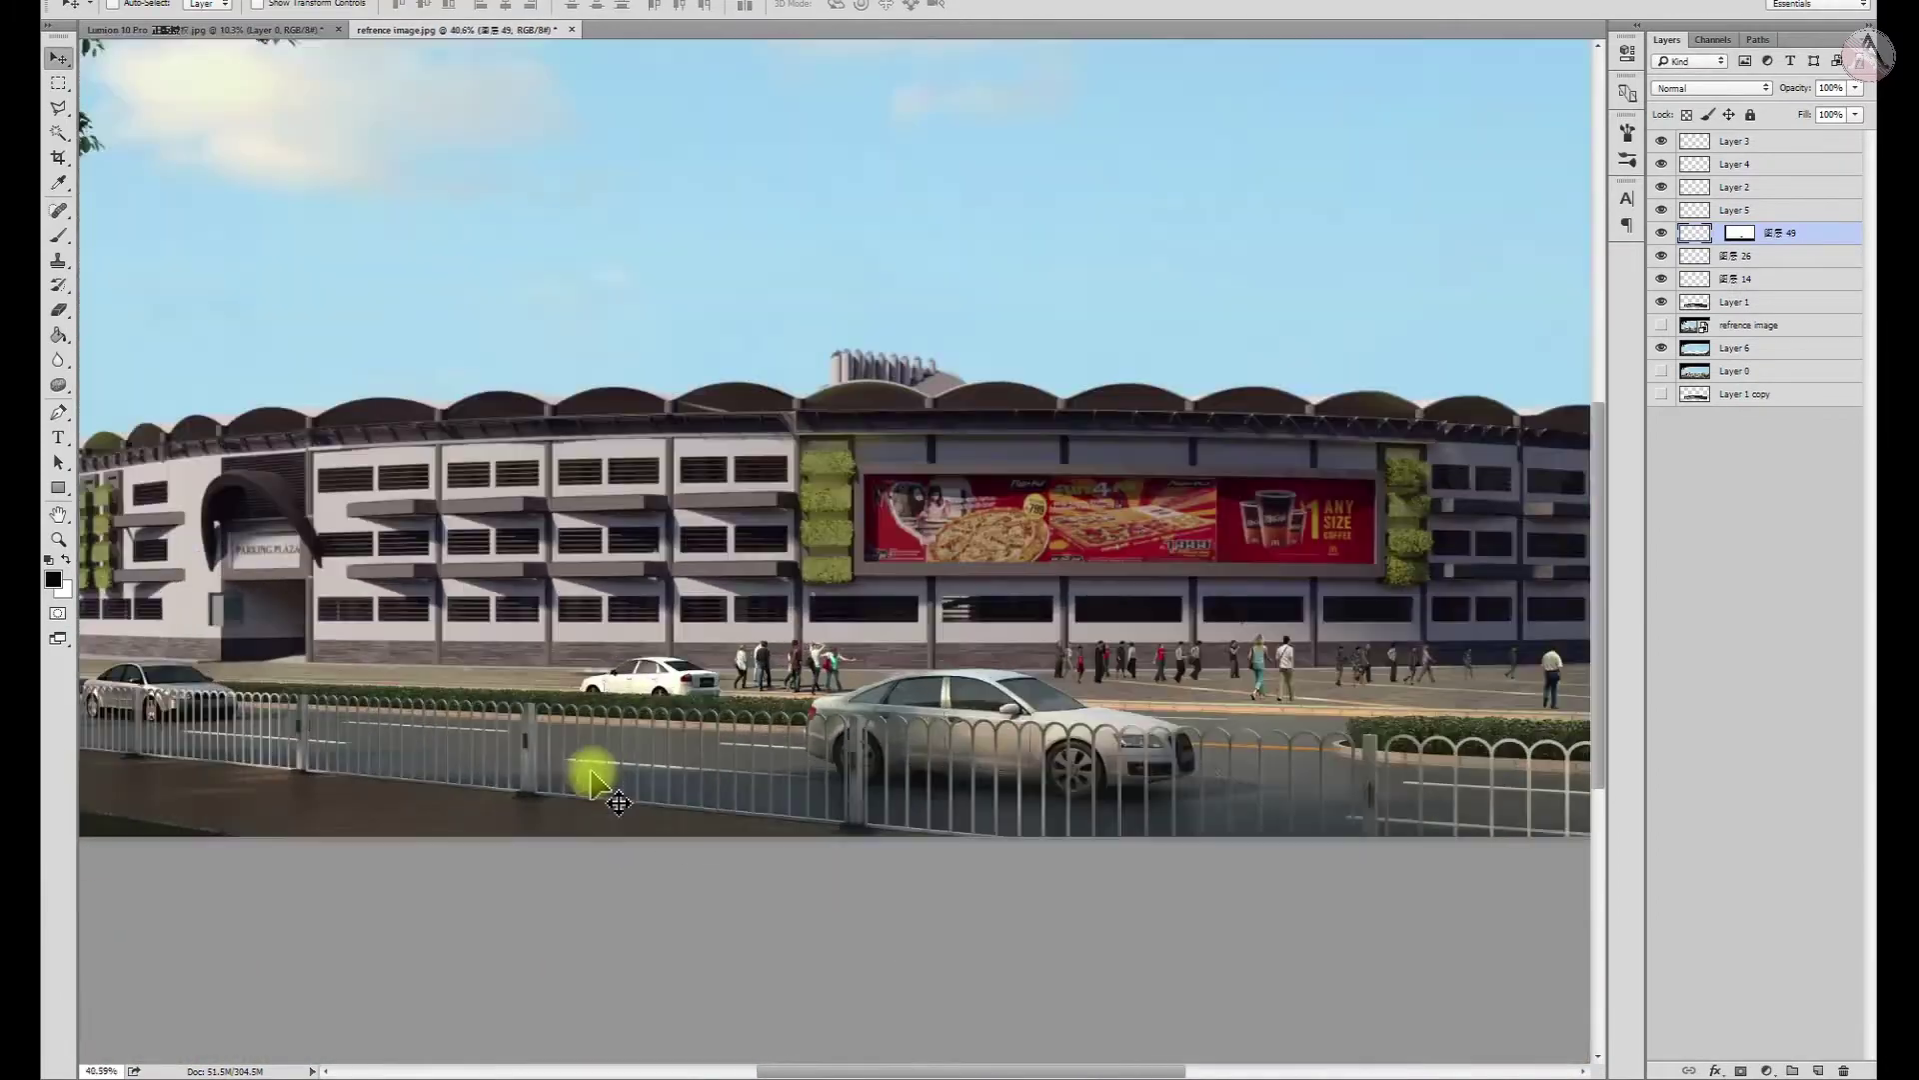
{"action": "scroll", "coordinate": [590, 779], "scroll_direction": "down", "scroll_amount": 3}
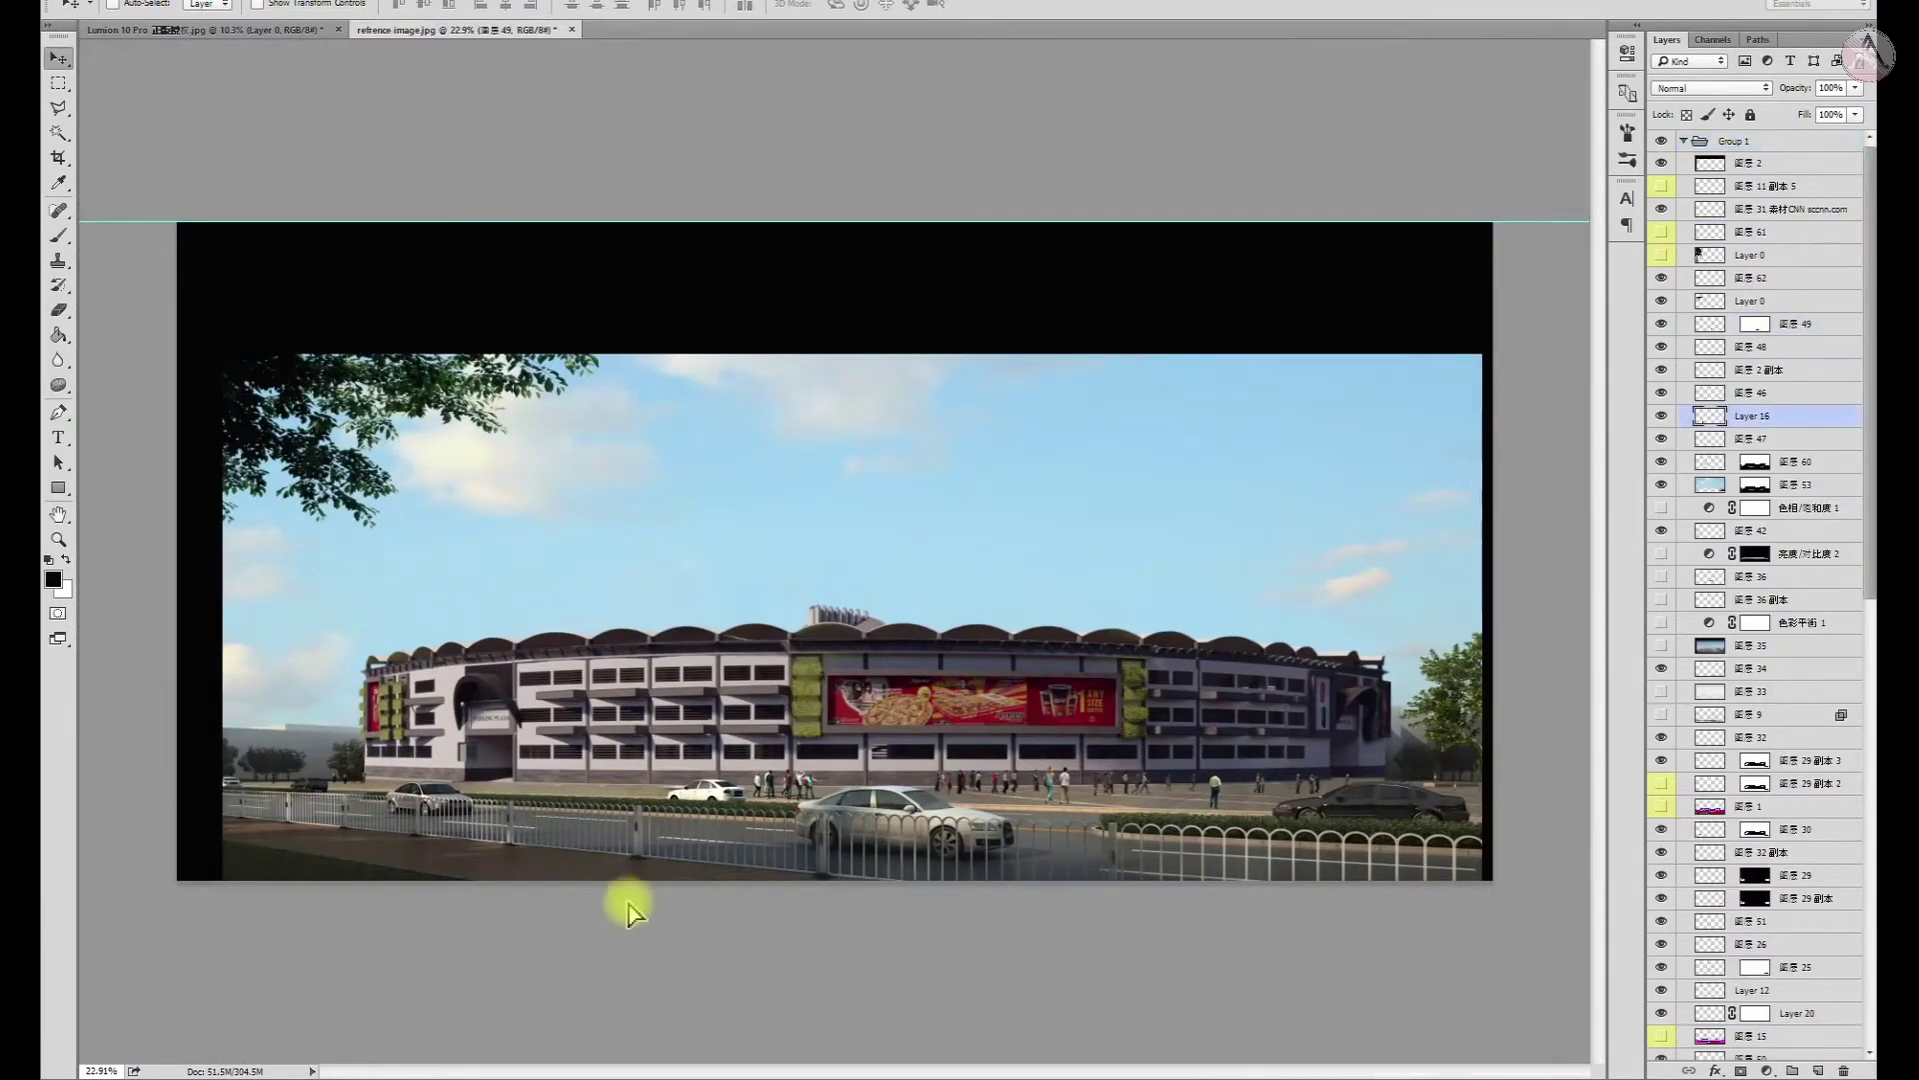
{"action": "scroll", "coordinate": [497, 827], "scroll_direction": "up", "scroll_amount": 3}
{"action": "scroll", "coordinate": [535, 759], "scroll_direction": "up", "scroll_amount": 1}
Scale the walking couple layer to fit the lower-left foreground
{"action": "key", "text": "ctrl+t"}
{"action": "left_click_drag", "start_coordinate": [526, 643], "coordinate": [538, 629]}
{"action": "key", "text": "Return"}
{"action": "scroll", "coordinate": [599, 834], "scroll_direction": "down", "scroll_amount": 1}
{"action": "scroll", "coordinate": [633, 770], "scroll_direction": "down", "scroll_amount": 4}
{"action": "scroll", "coordinate": [632, 770], "scroll_direction": "up", "scroll_amount": 4}
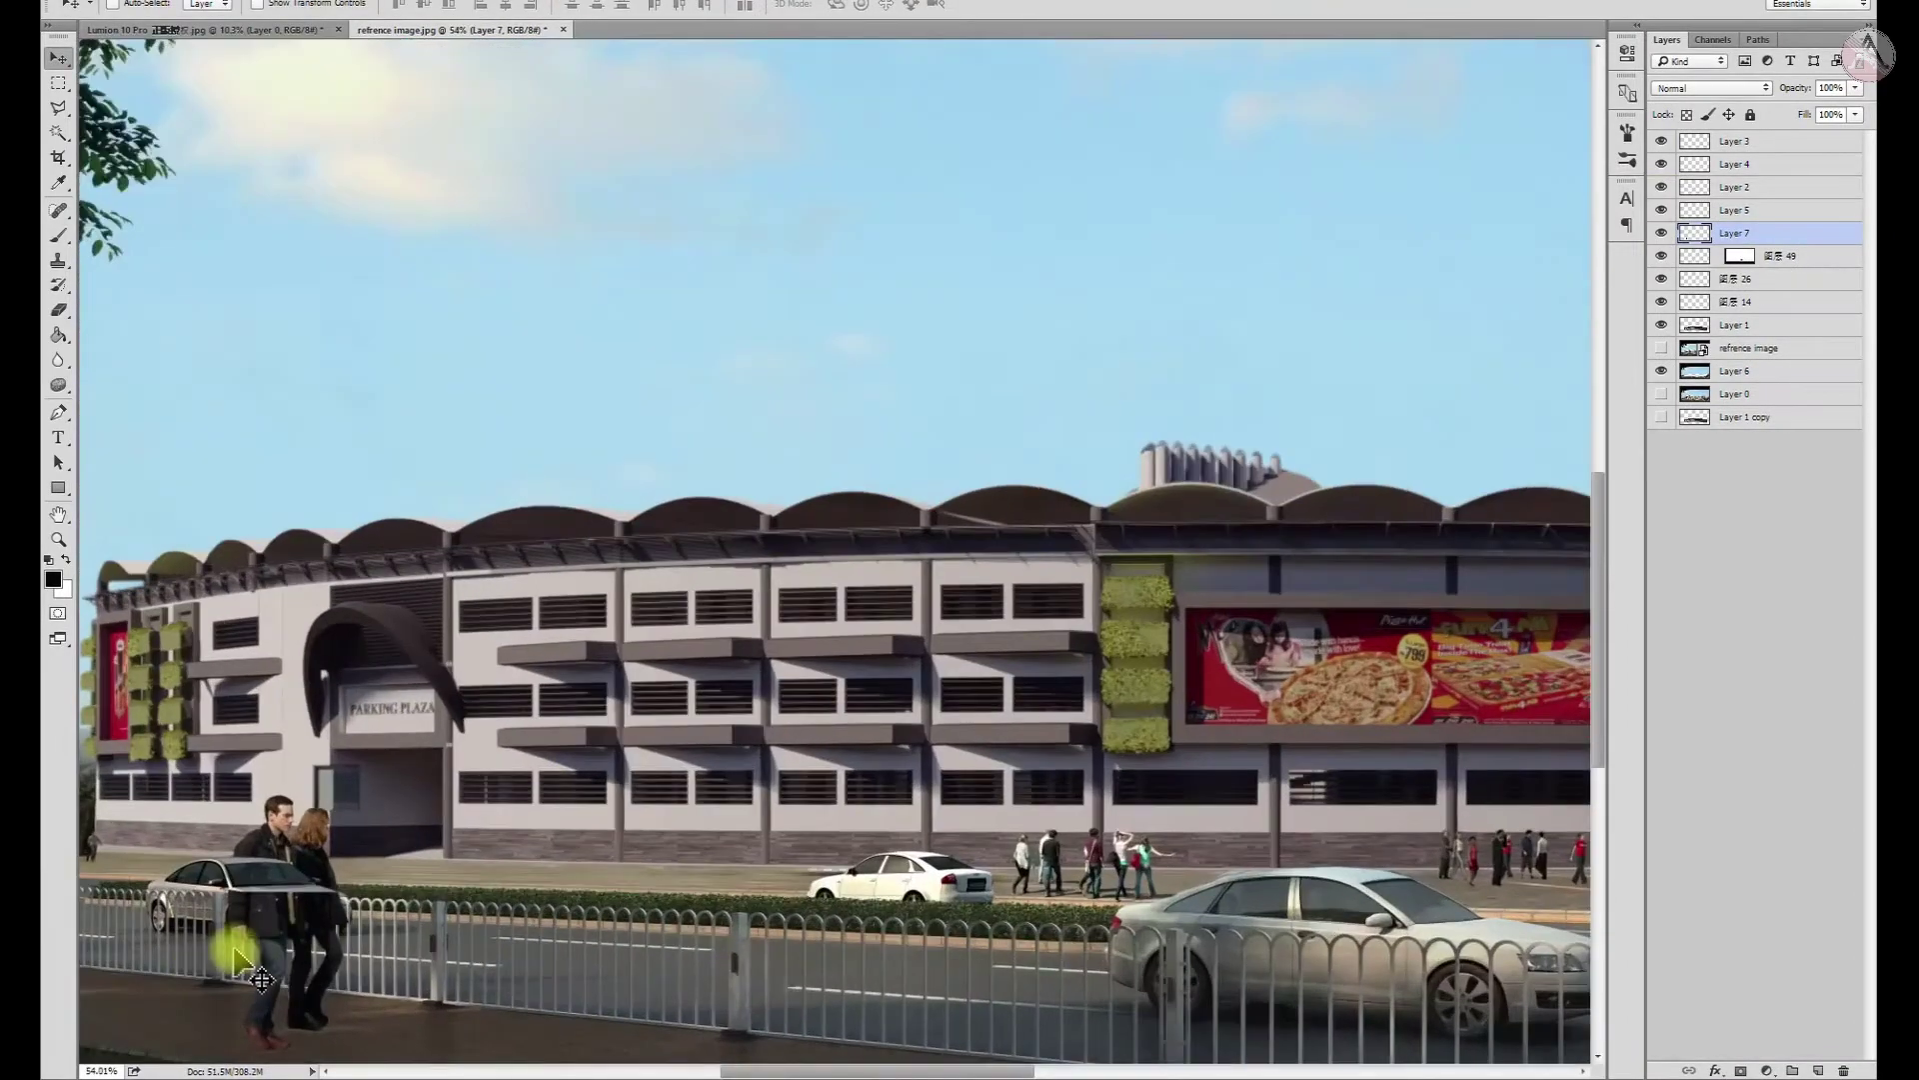
Drag the walking couple left until it sits fully in the lower-left foreground
{"action": "mouse_move", "coordinate": [247, 975]}
{"action": "left_mouse_down"}
{"action": "mouse_move", "coordinate": [447, 762]}
{"action": "mouse_move", "coordinate": [279, 736]}
{"action": "left_mouse_up"}
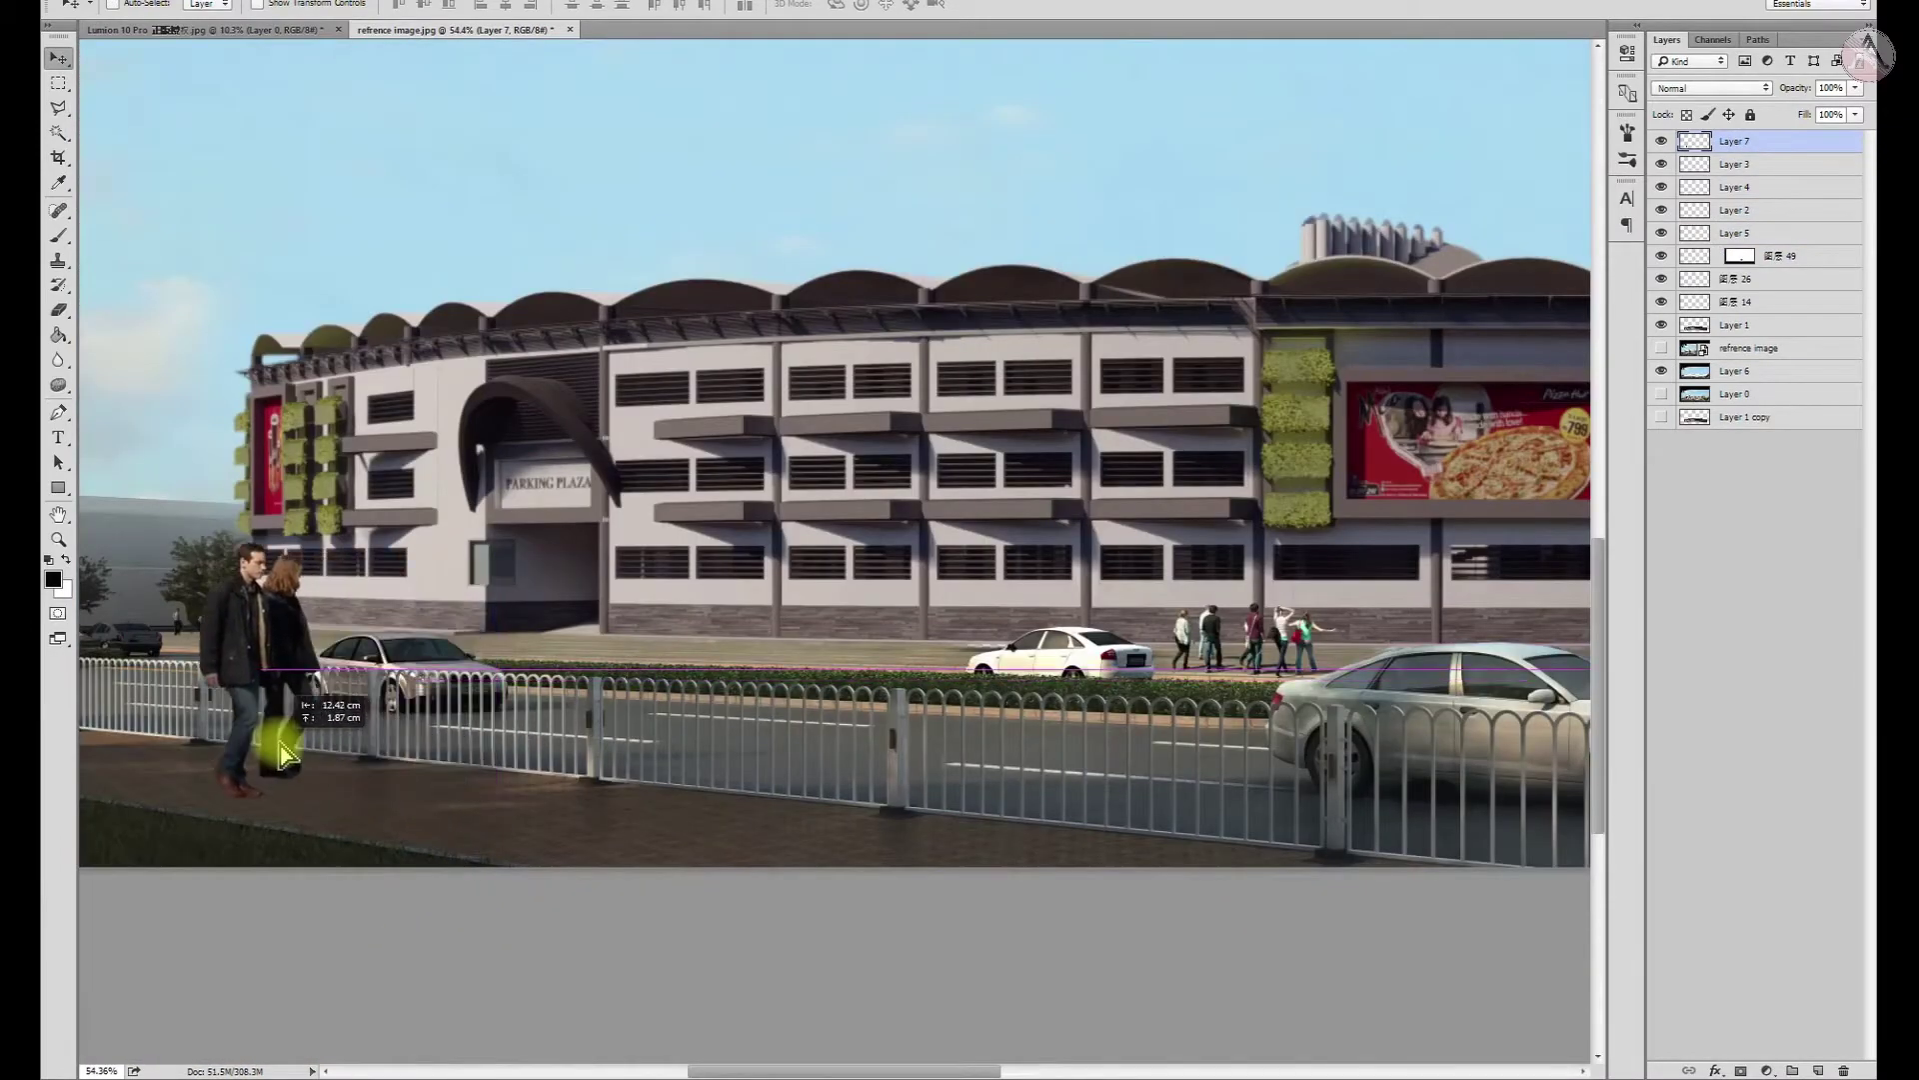
{"action": "scroll", "coordinate": [386, 870], "scroll_direction": "down", "scroll_amount": 3}
{"action": "scroll", "coordinate": [378, 867], "scroll_direction": "up", "scroll_amount": 1}
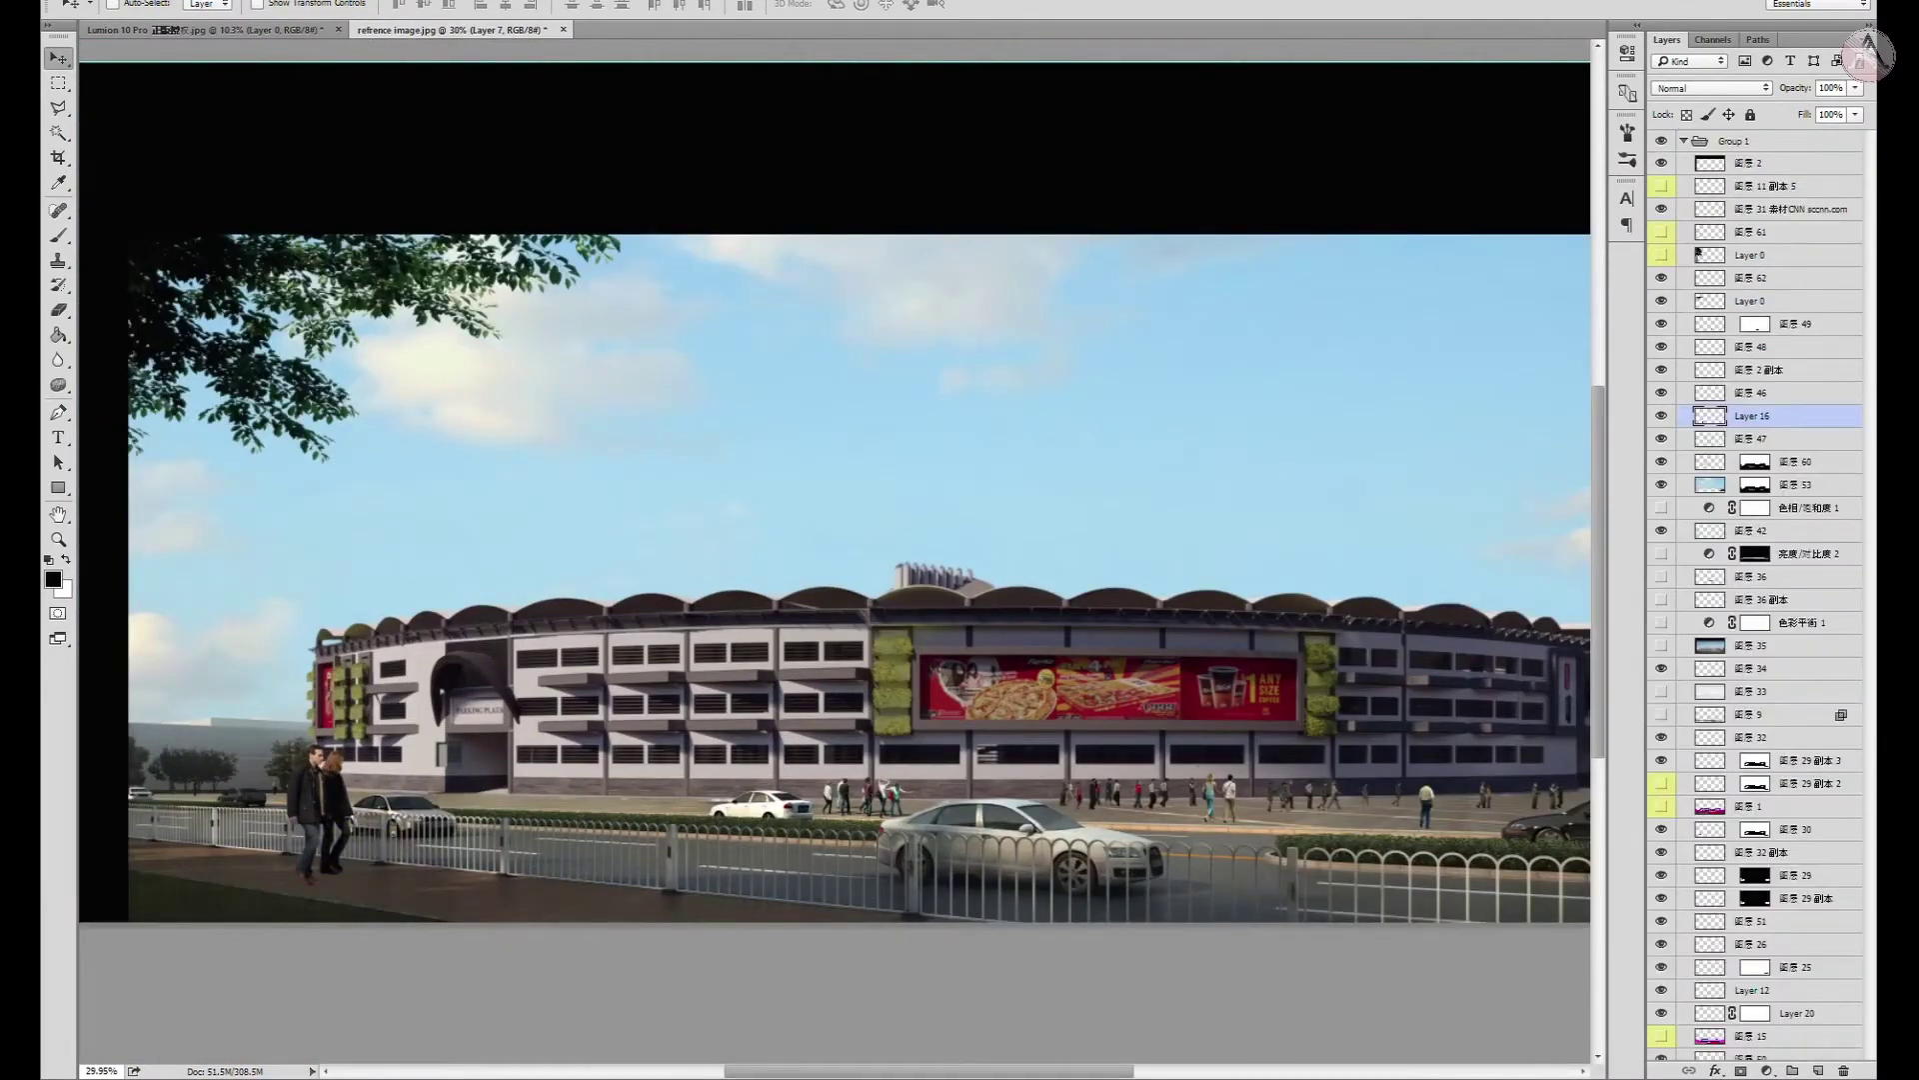
{"action": "scroll", "coordinate": [283, 884], "scroll_direction": "up", "scroll_amount": 1}
{"action": "left_click_drag", "start_coordinate": [305, 904], "coordinate": [214, 869]}
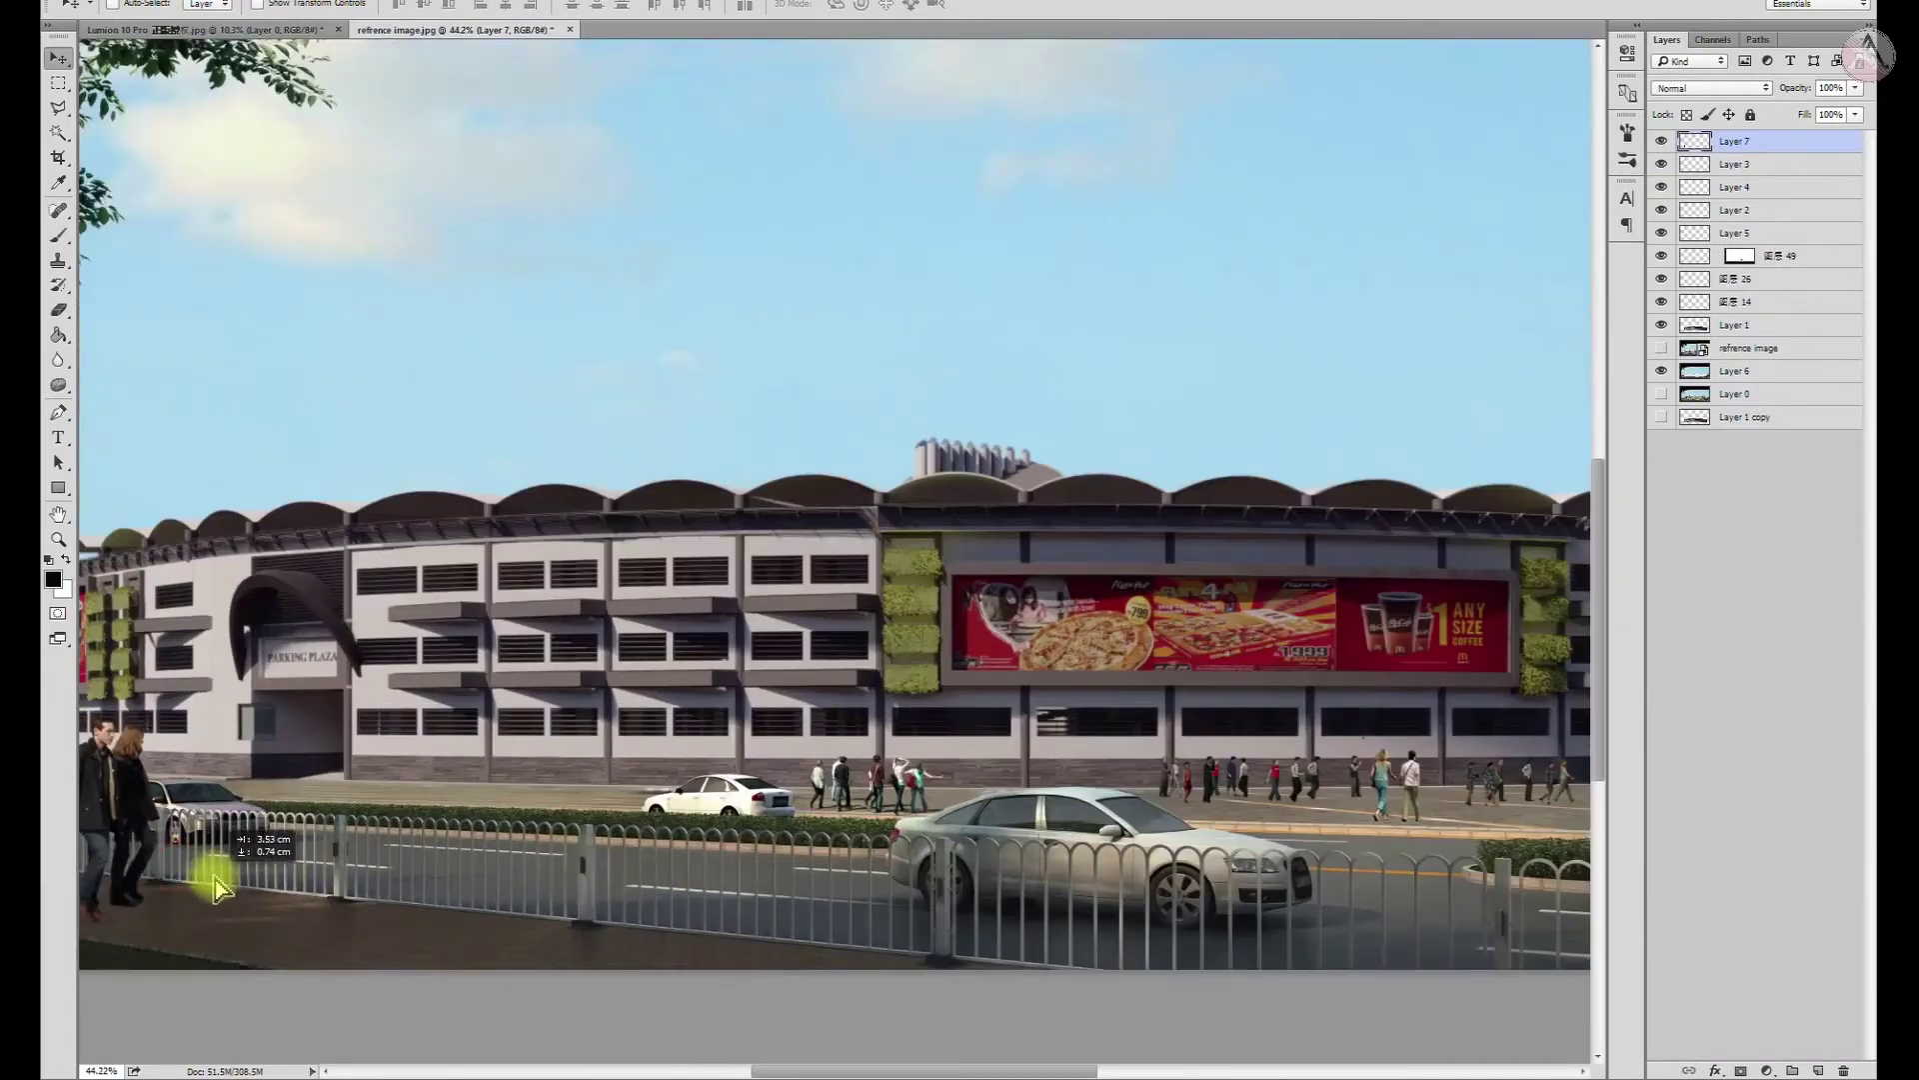
{"action": "scroll", "coordinate": [495, 855], "scroll_direction": "down", "scroll_amount": 2}
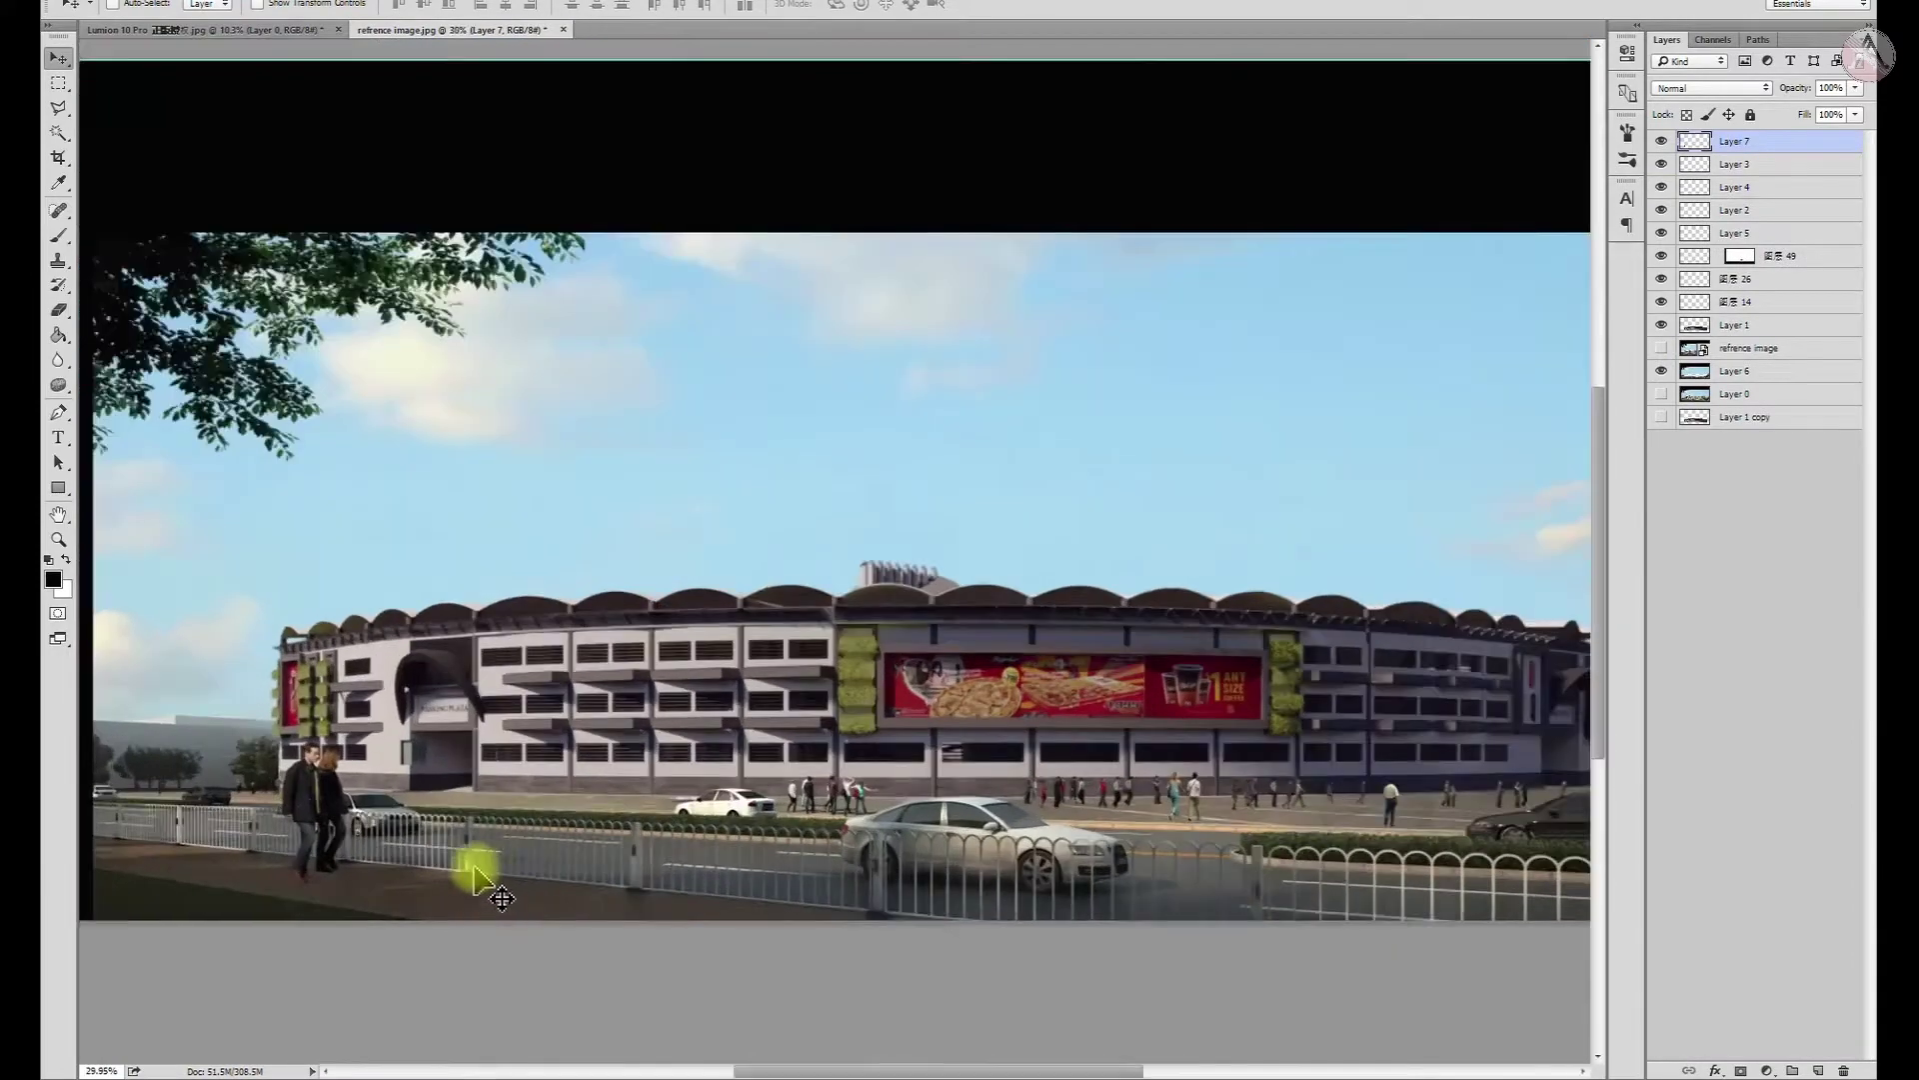
{"action": "scroll", "coordinate": [283, 878], "scroll_direction": "up", "scroll_amount": 1}
{"action": "scroll", "coordinate": [1099, 845], "scroll_direction": "down", "scroll_amount": 1}
{"action": "scroll", "coordinate": [940, 780], "scroll_direction": "up", "scroll_amount": 1}
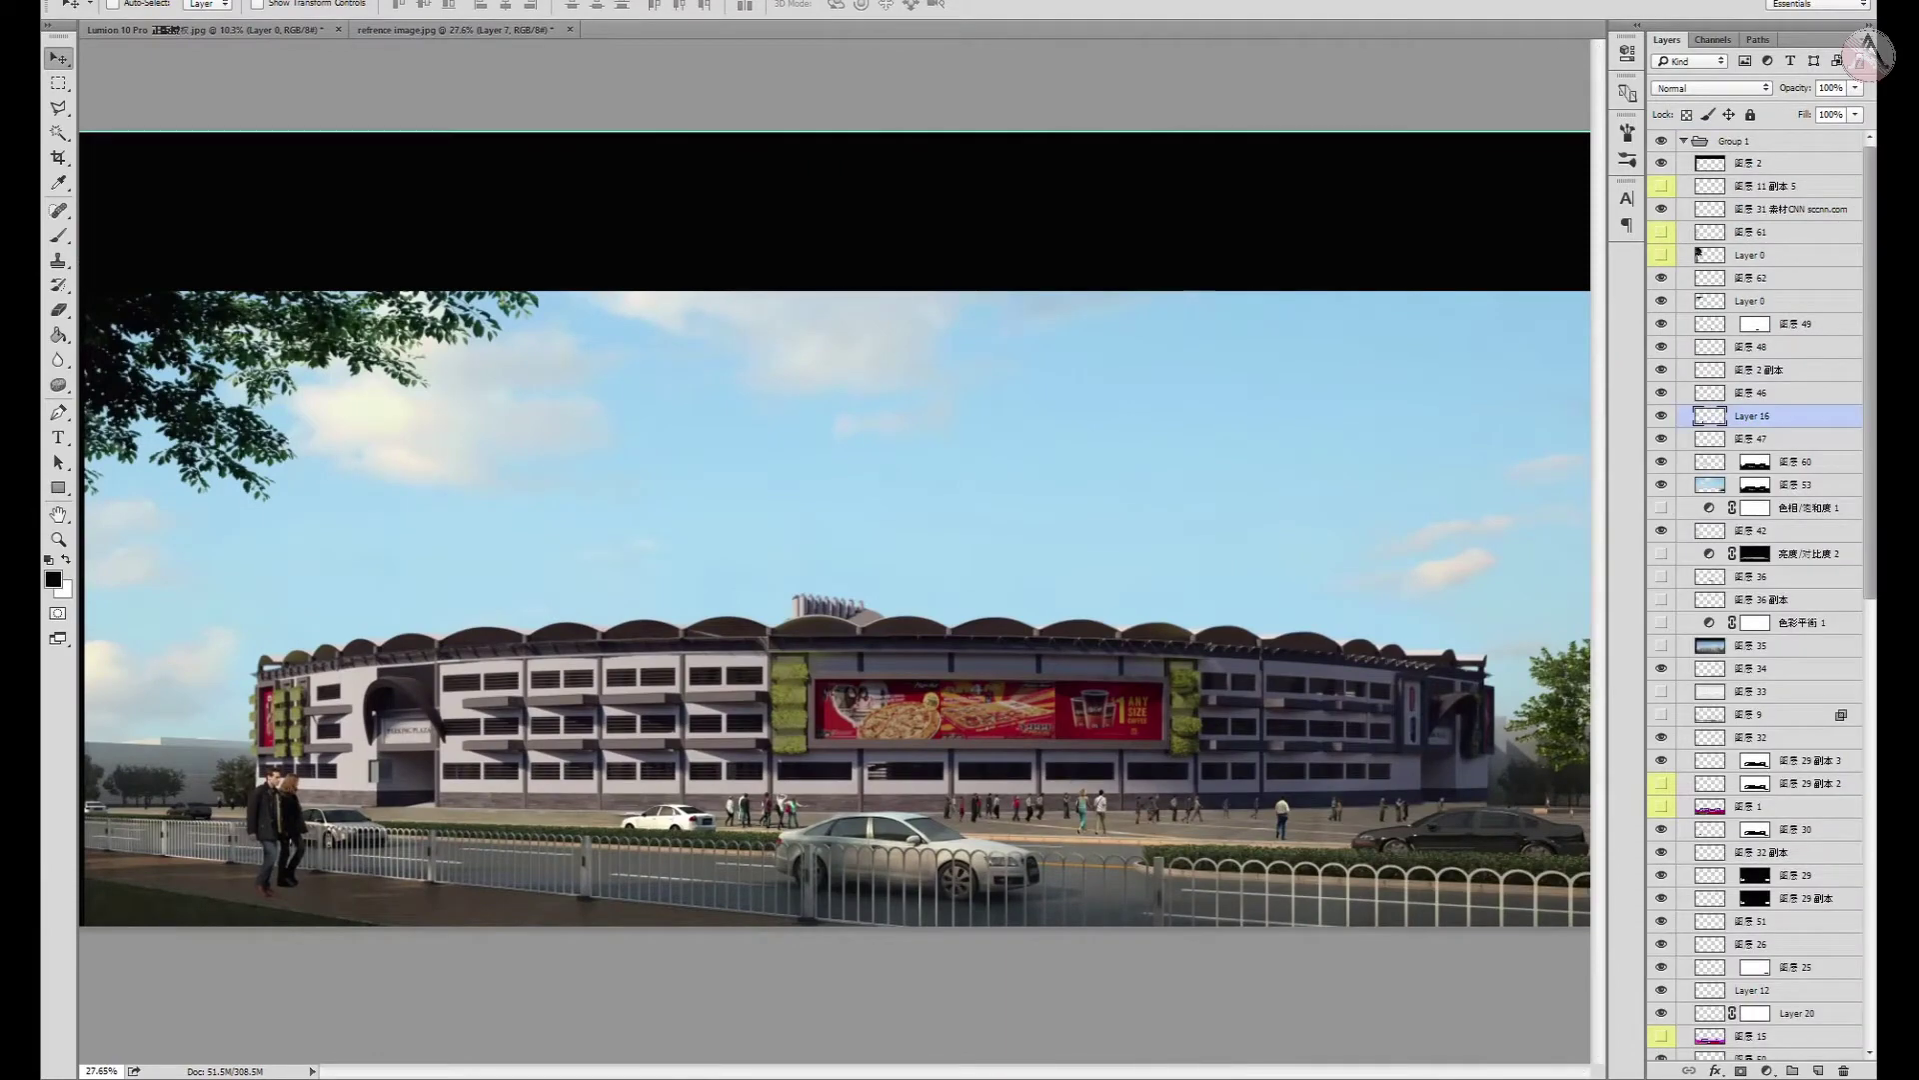
{"action": "scroll", "coordinate": [540, 765], "scroll_direction": "up", "scroll_amount": 9}
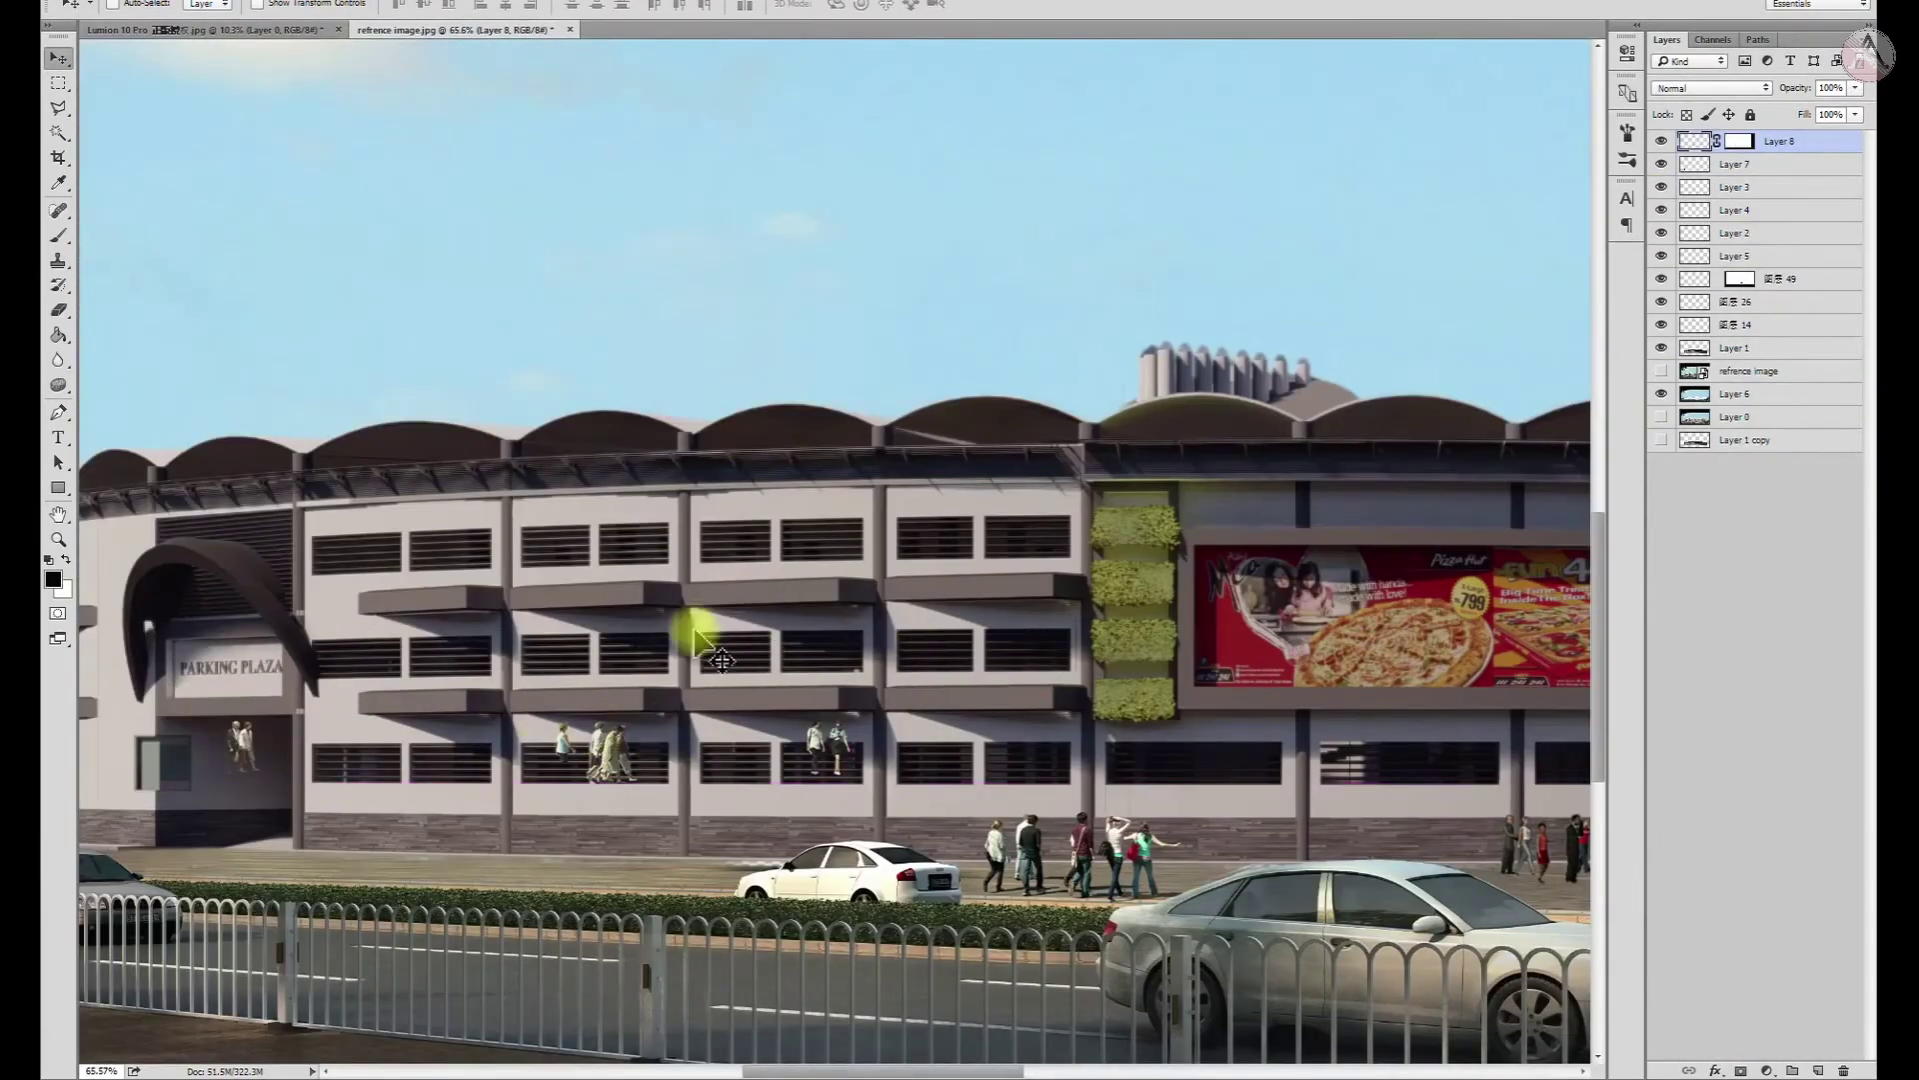
Move the small pedestrians near the entrance right onto the sidewalk and deselect
{"action": "scroll", "coordinate": [720, 660], "scroll_direction": "down", "scroll_amount": 5}
{"action": "scroll", "coordinate": [635, 792], "scroll_direction": "up", "scroll_amount": 6}
{"action": "mouse_move", "coordinate": [909, 600]}
{"action": "left_mouse_down"}
{"action": "mouse_move", "coordinate": [672, 751]}
{"action": "mouse_move", "coordinate": [750, 686]}
{"action": "left_mouse_up"}
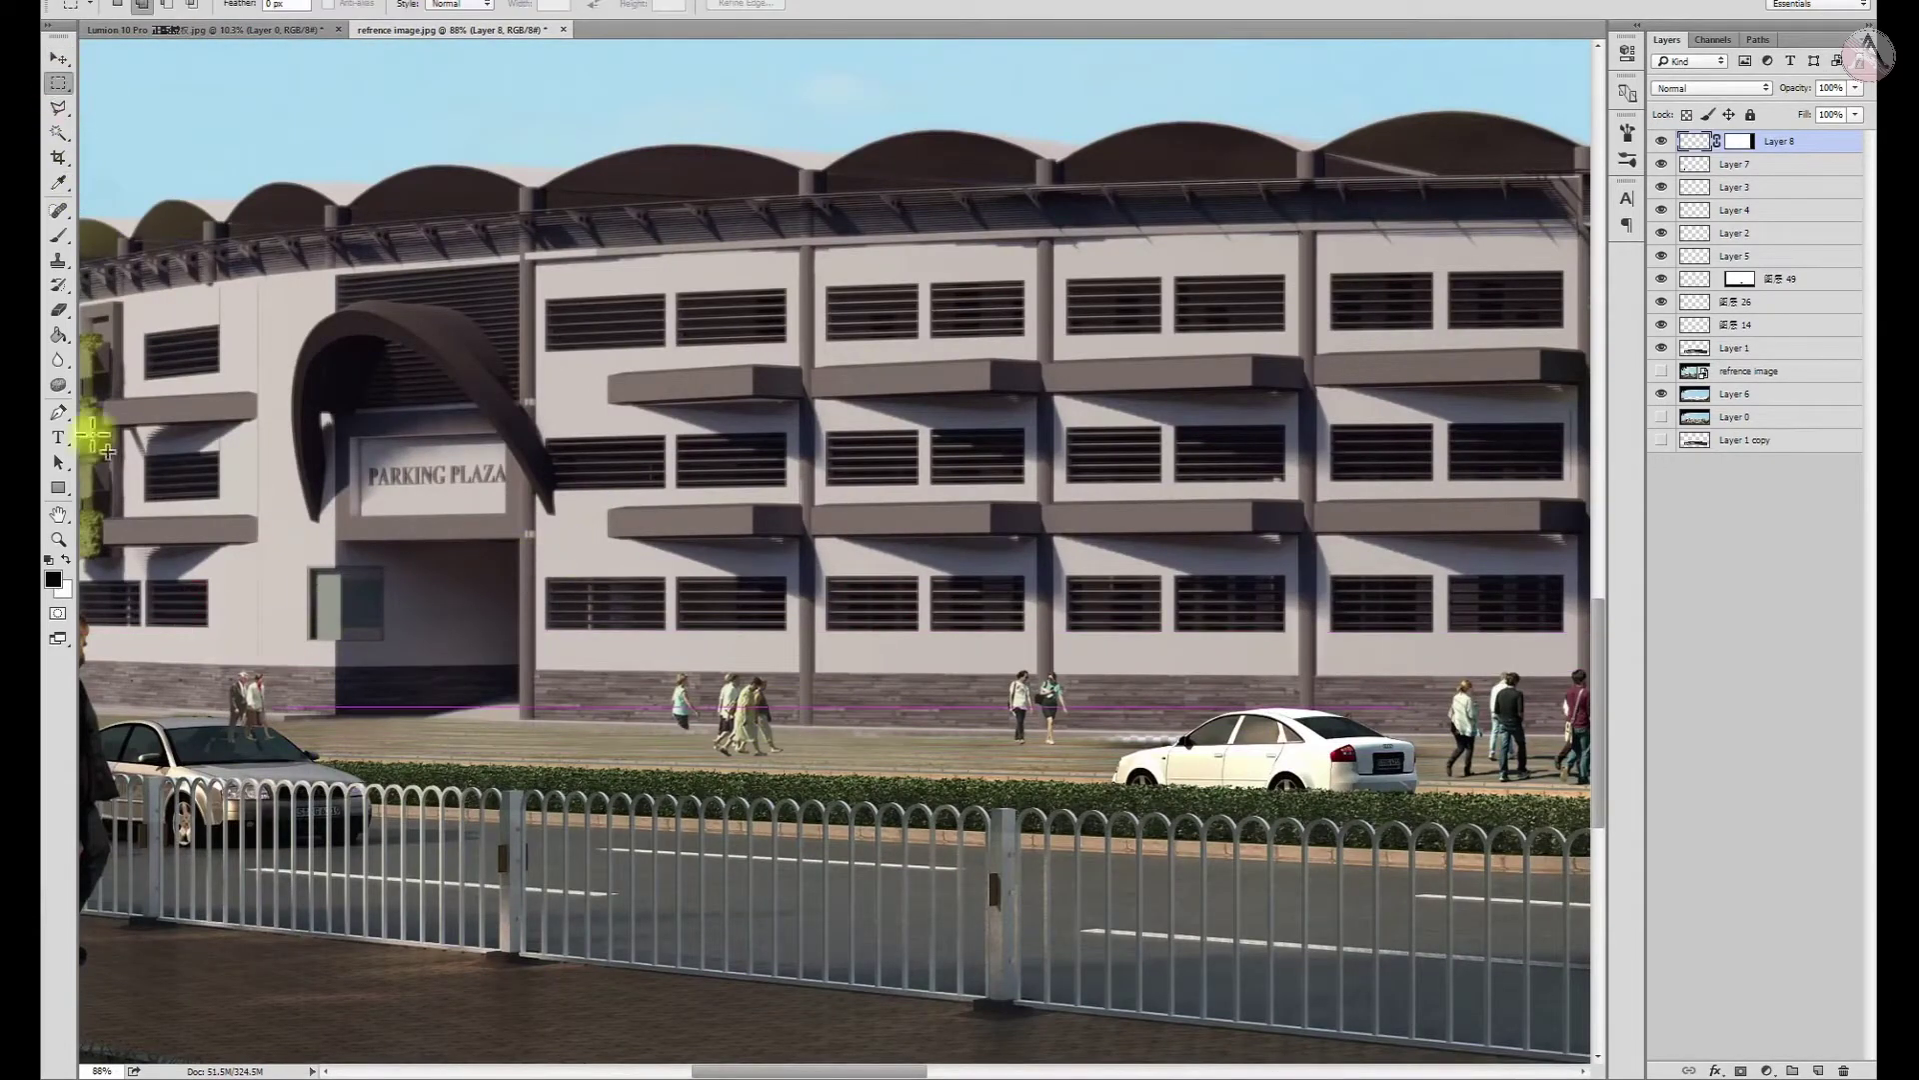
{"action": "left_click_drag", "start_coordinate": [262, 718], "coordinate": [395, 740]}
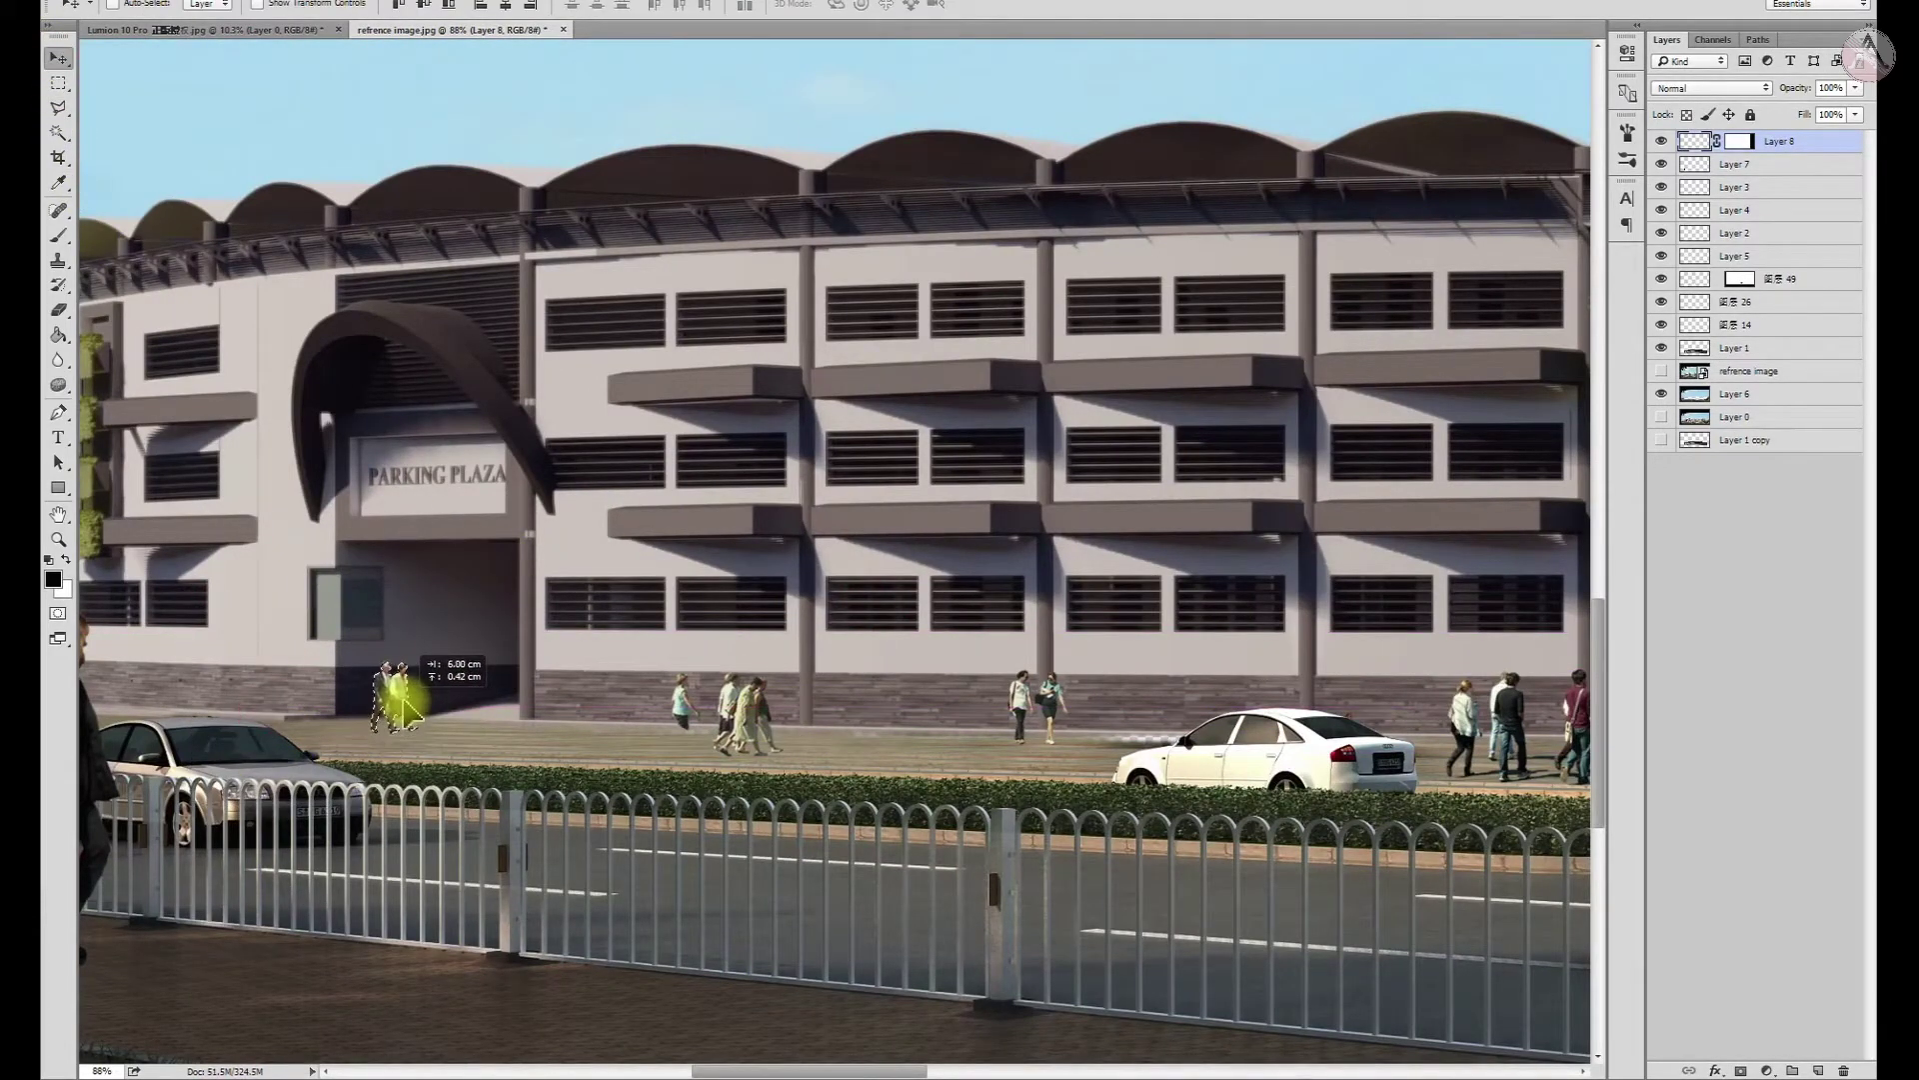
{"action": "key", "text": "ctrl+d"}
{"action": "scroll", "coordinate": [828, 651], "scroll_direction": "up", "scroll_amount": 3}
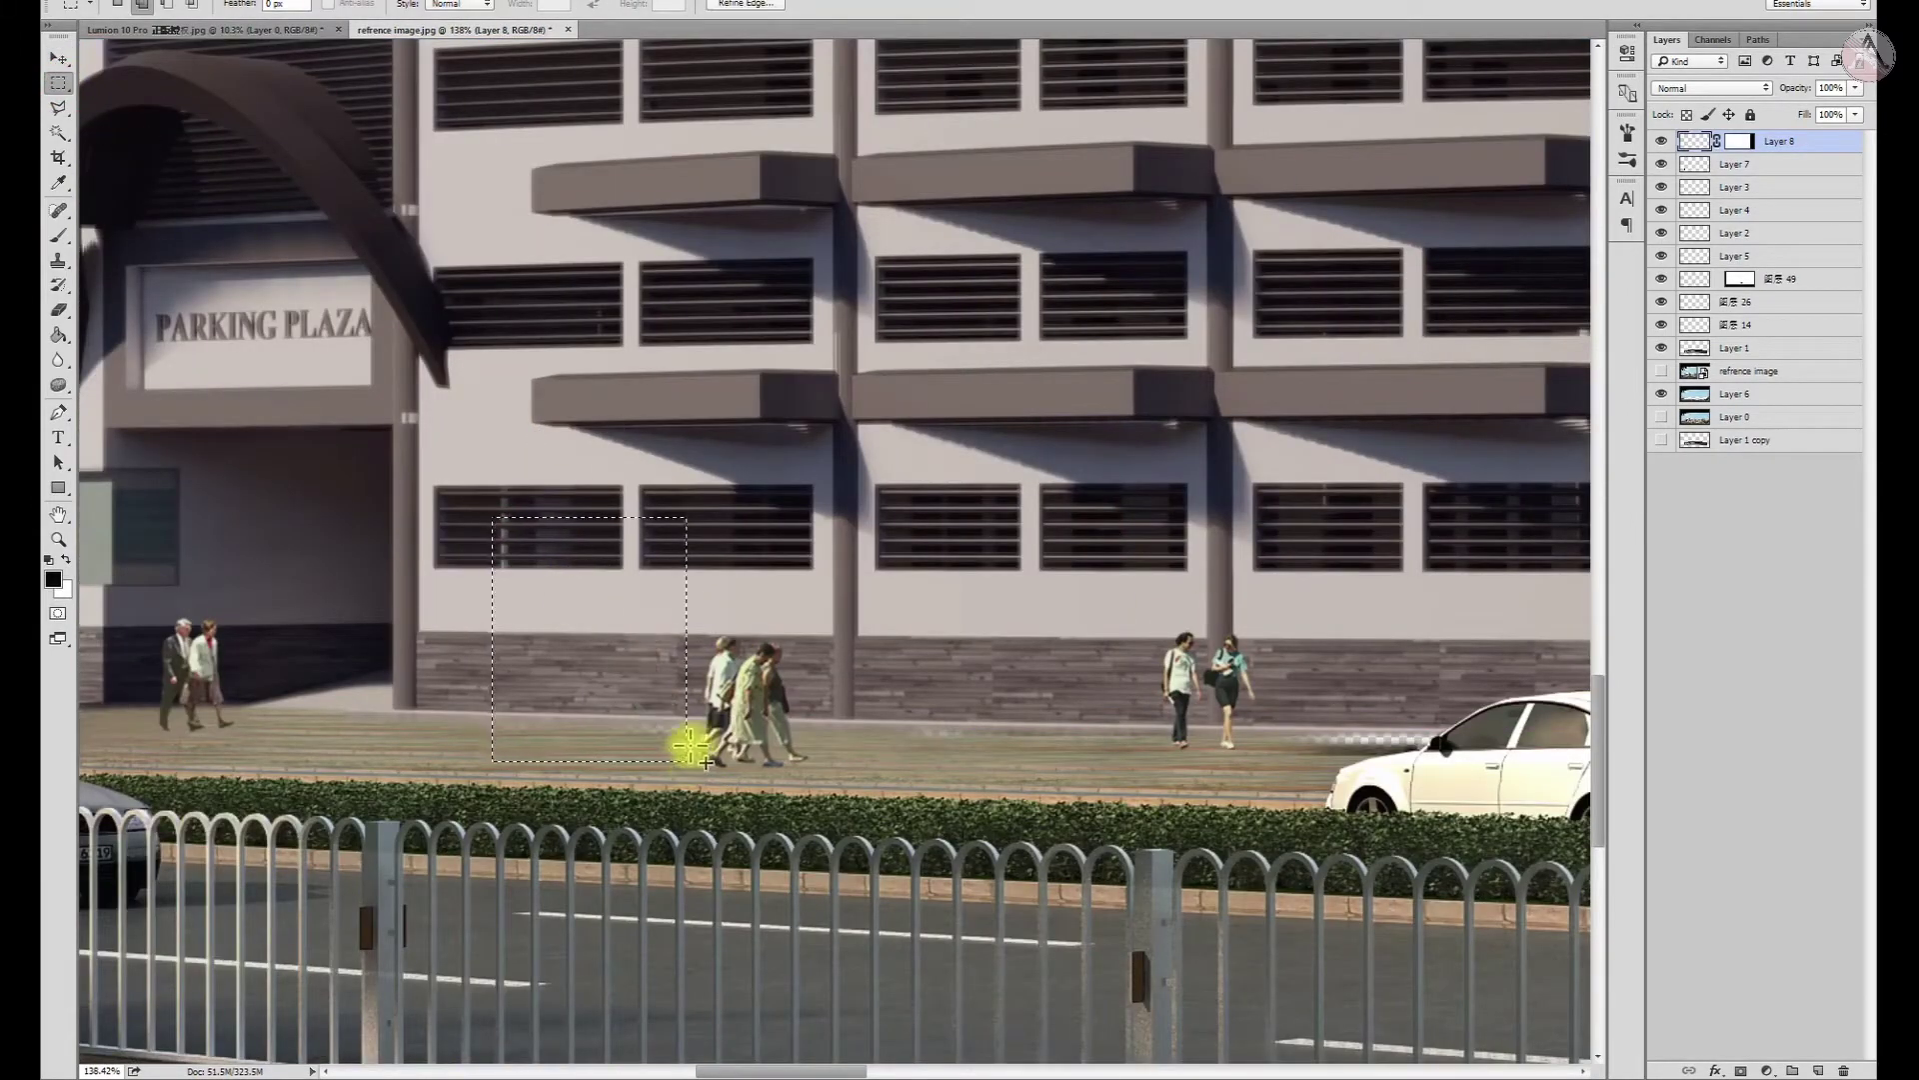
Nudge the figures and slide a pedestrian along the street near the black car
{"action": "key", "text": "v"}
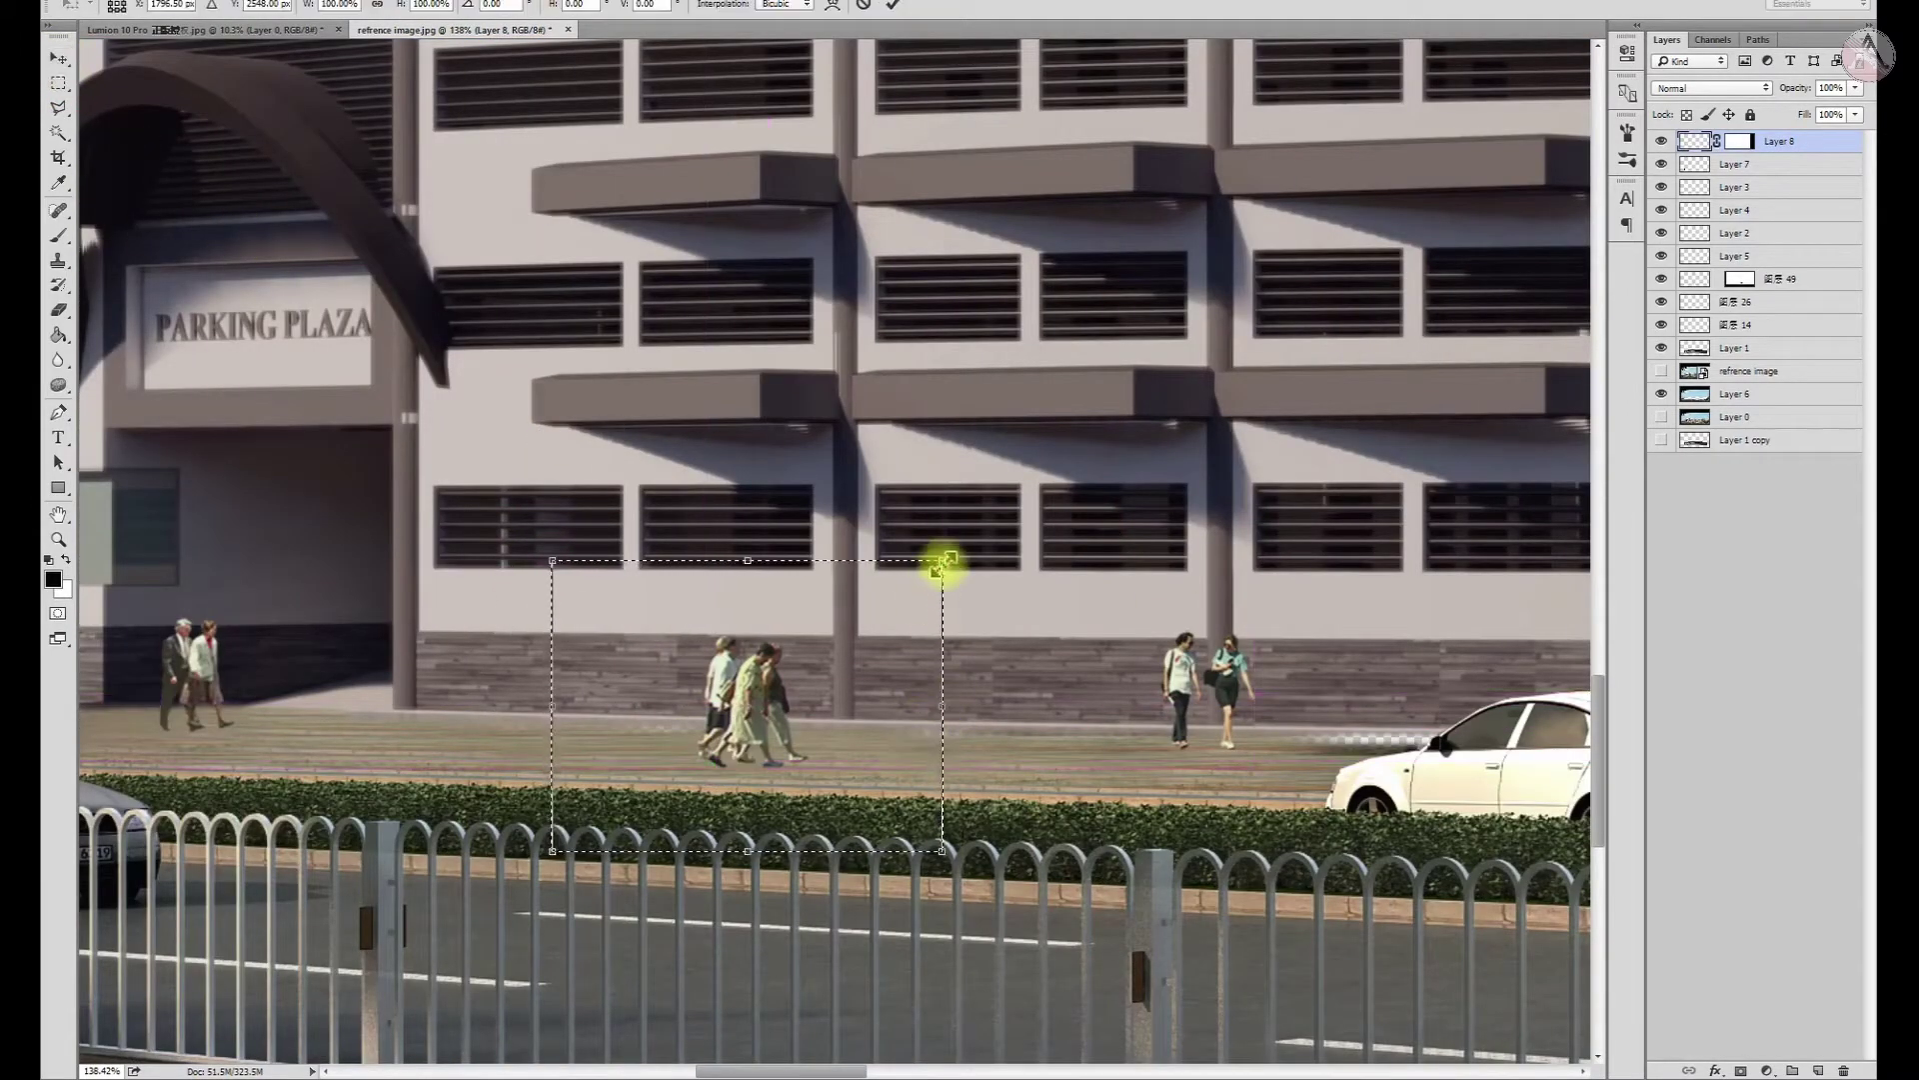
{"action": "left_click_drag", "start_coordinate": [750, 730], "coordinate": [760, 735]}
{"action": "scroll", "coordinate": [964, 643], "scroll_direction": "down", "scroll_amount": 3}
{"action": "scroll", "coordinate": [1190, 735], "scroll_direction": "up", "scroll_amount": 1}
{"action": "scroll", "coordinate": [1169, 732], "scroll_direction": "down", "scroll_amount": 3}
{"action": "scroll", "coordinate": [785, 736], "scroll_direction": "up", "scroll_amount": 1}
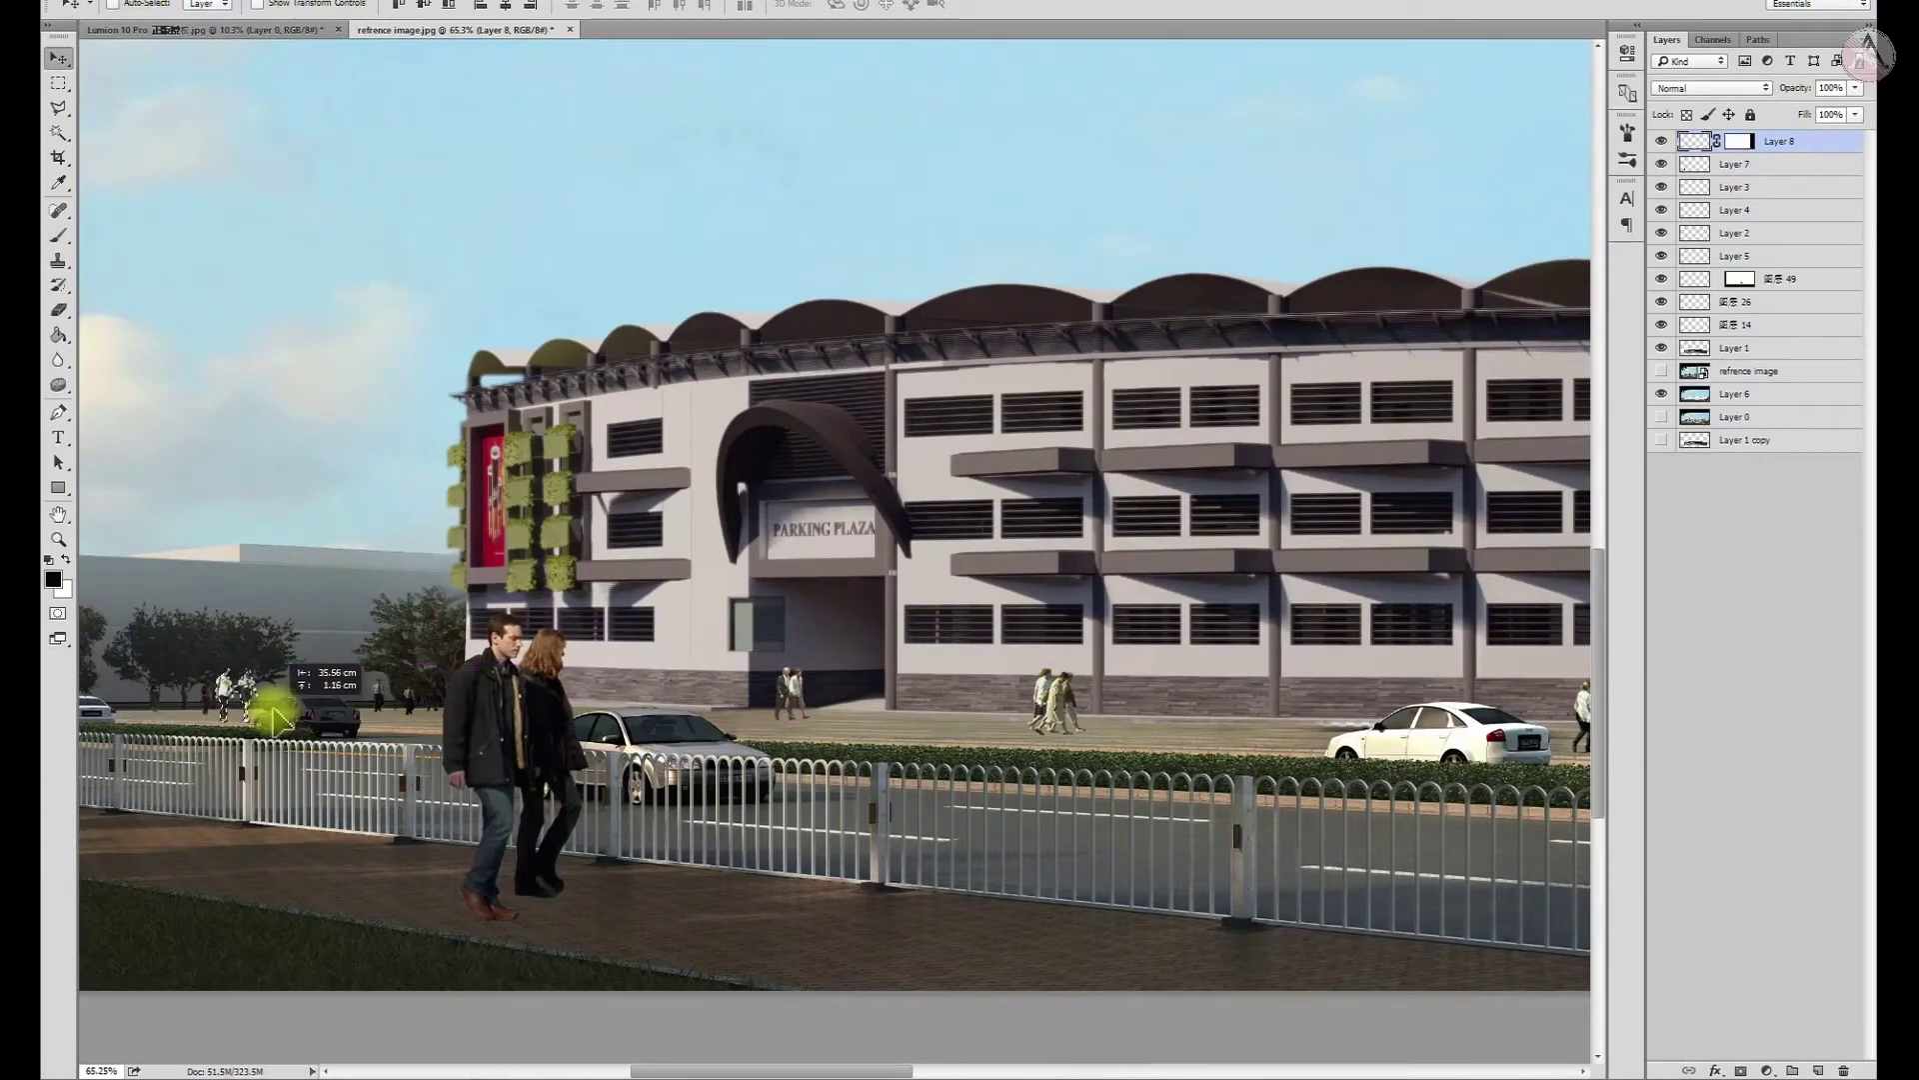
{"action": "scroll", "coordinate": [772, 712], "scroll_direction": "down", "scroll_amount": 3}
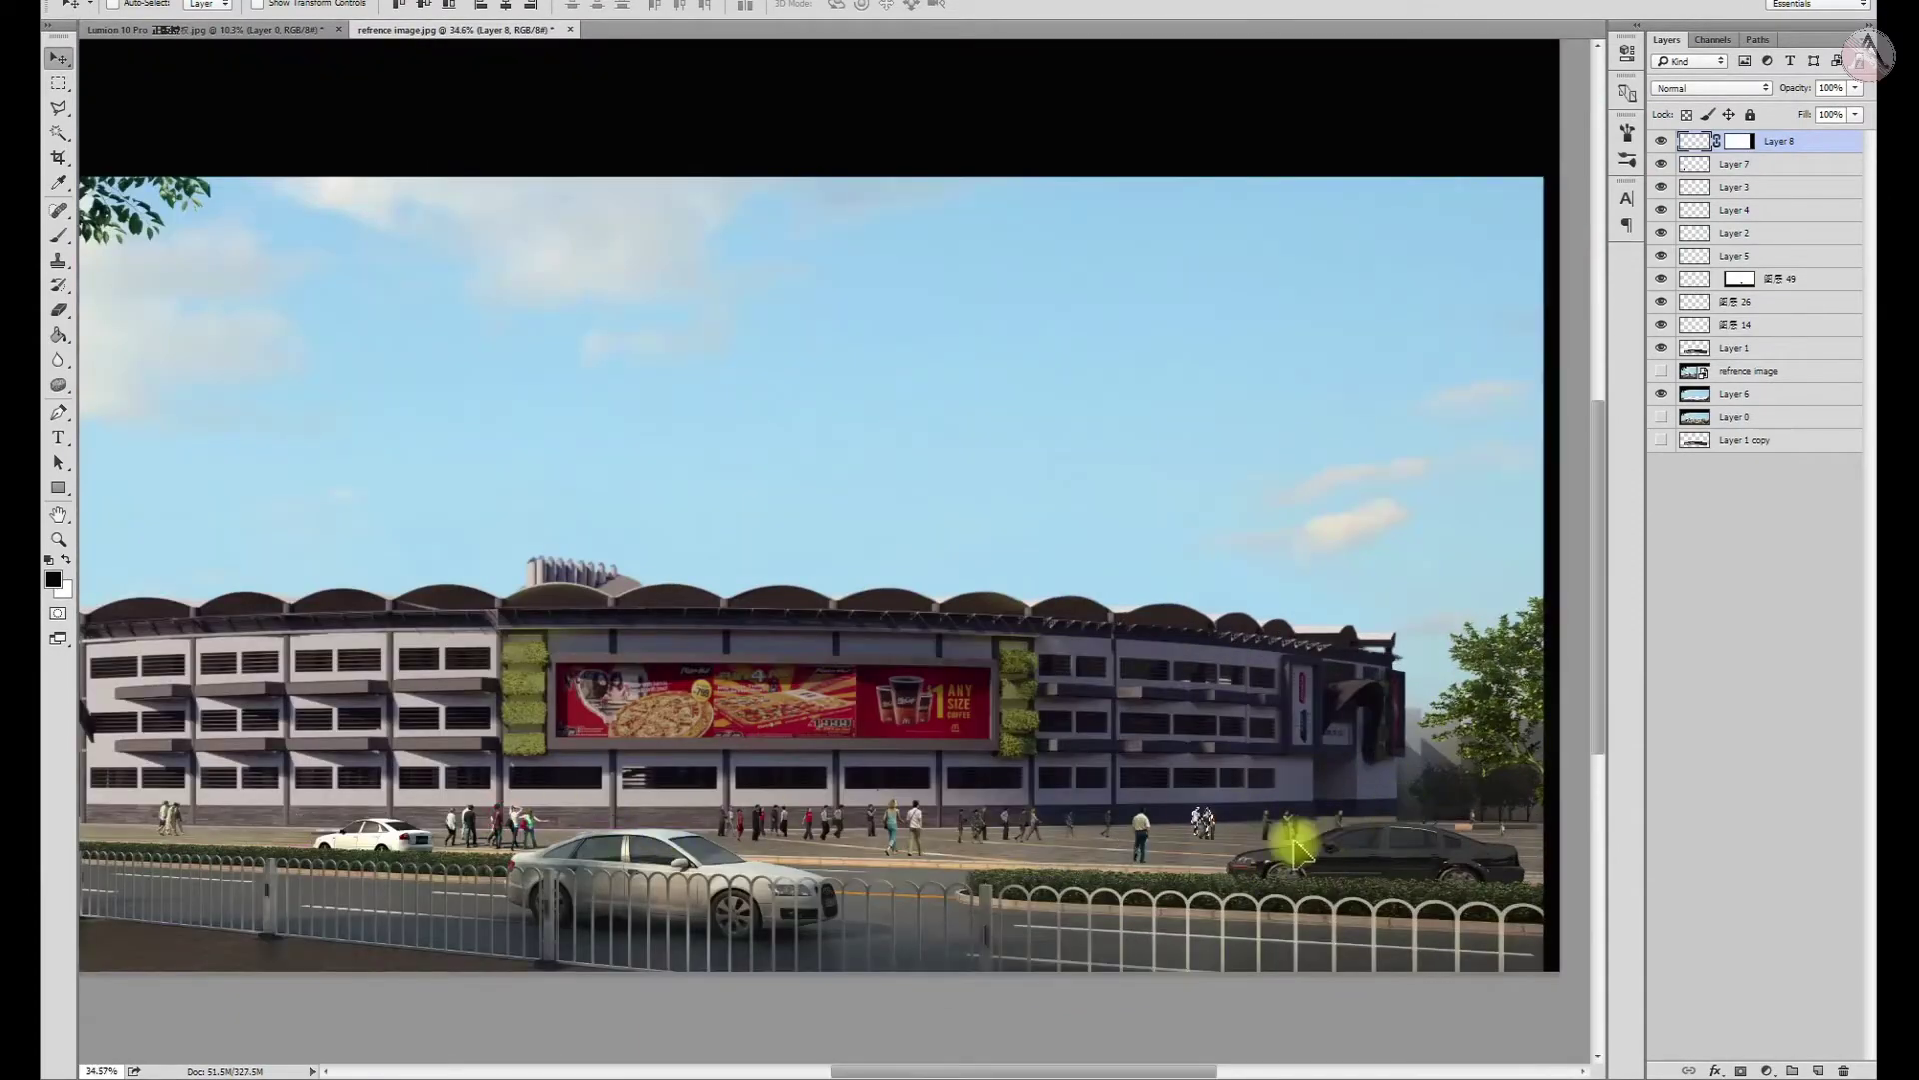
{"action": "scroll", "coordinate": [1346, 834], "scroll_direction": "up", "scroll_amount": 5}
{"action": "left_click_drag", "start_coordinate": [1212, 800], "coordinate": [1179, 855]}
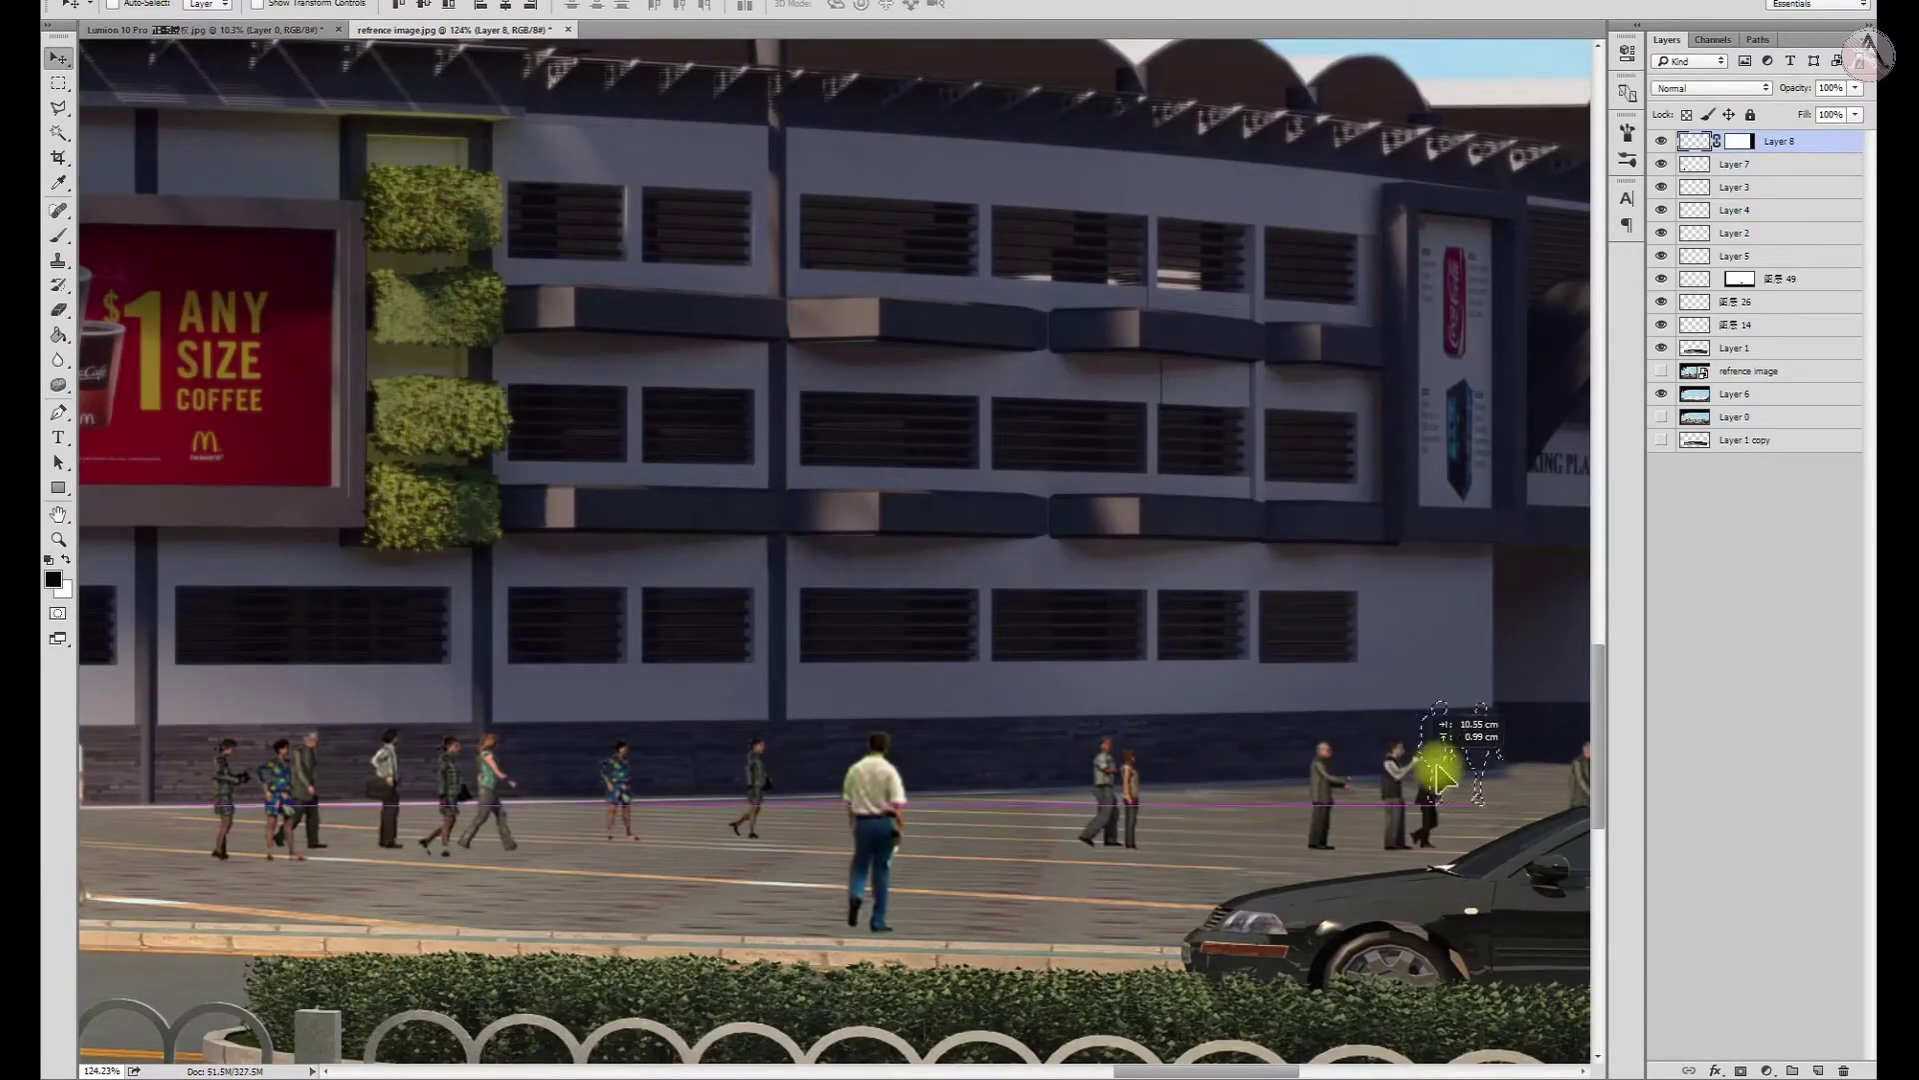
{"action": "right_click", "coordinate": [819, 850]}
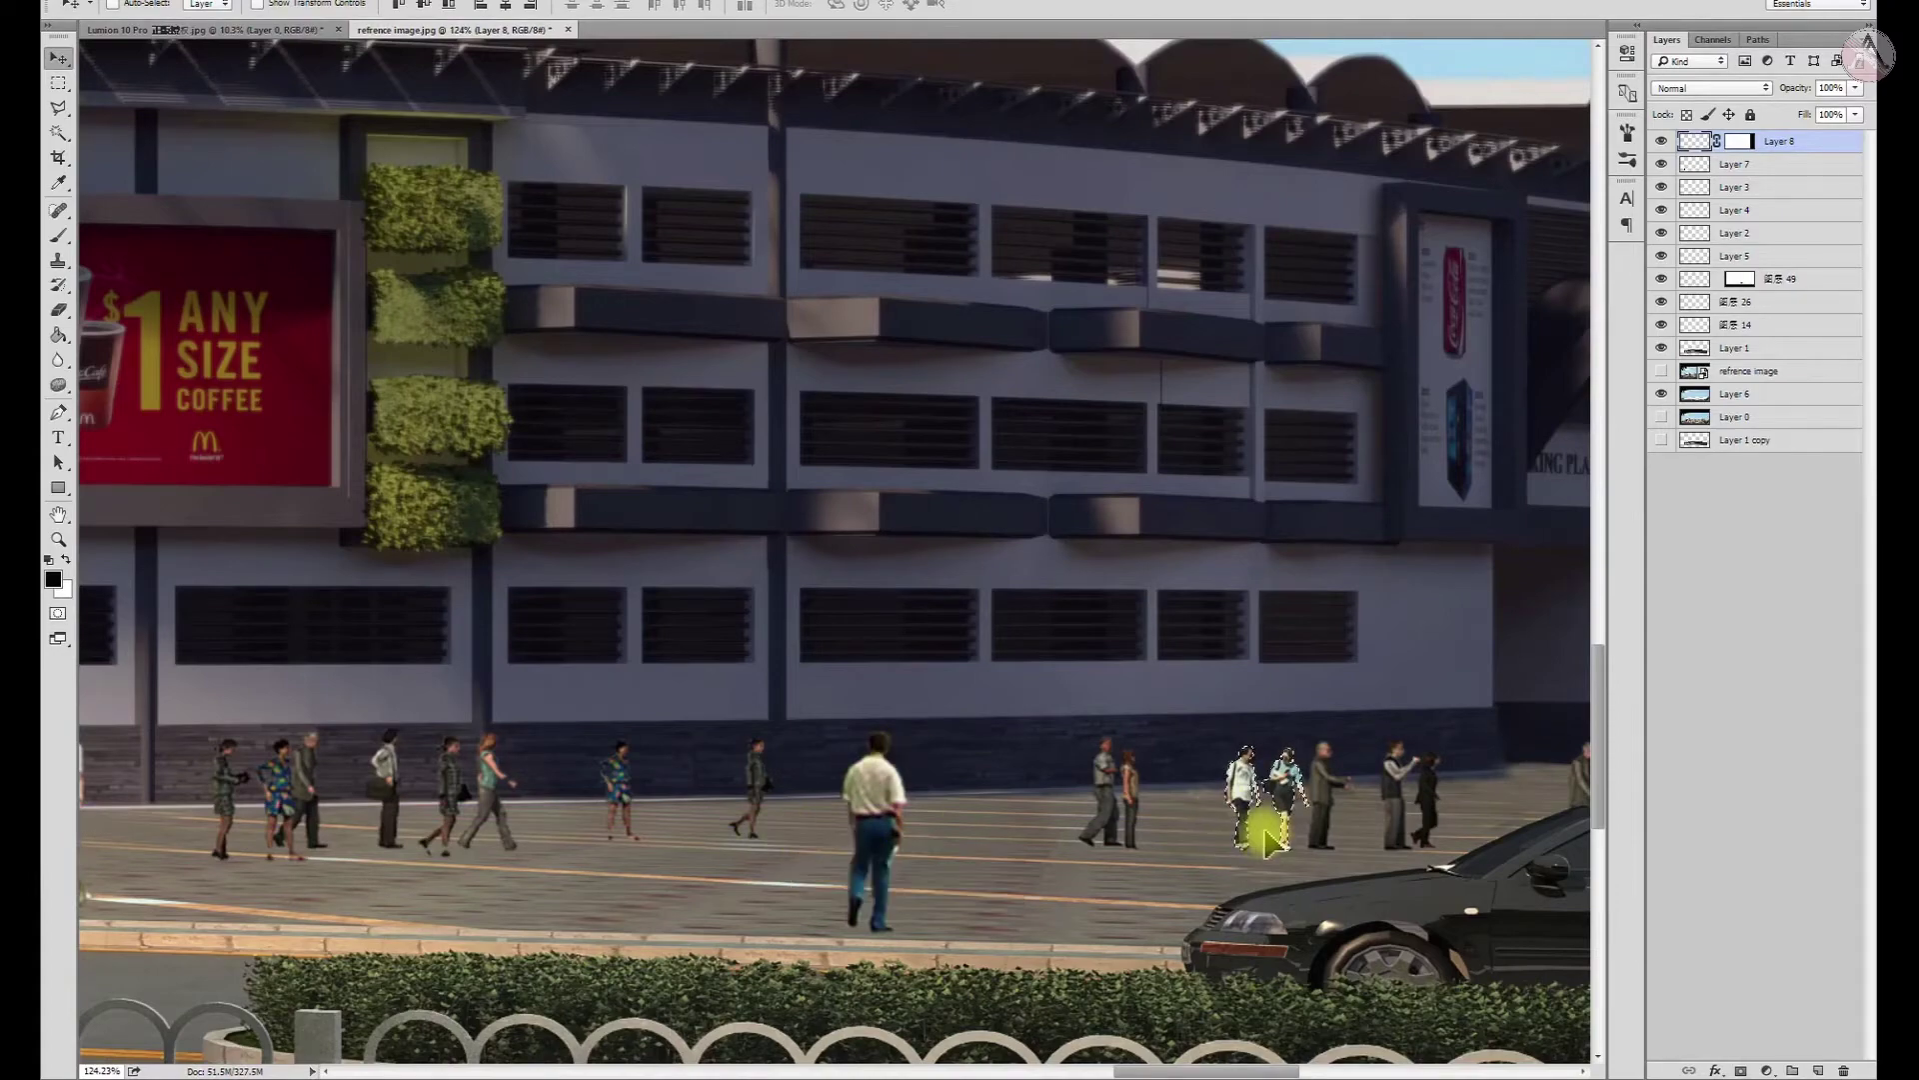
{"action": "scroll", "coordinate": [1200, 760], "scroll_direction": "down", "scroll_amount": 4}
{"action": "scroll", "coordinate": [1214, 671], "scroll_direction": "up", "scroll_amount": 5}
Select the pair of pedestrians near the black car, move them down and enlarge them
{"action": "key", "text": "ctrl+t"}
{"action": "key", "text": "Return"}
{"action": "left_click", "coordinate": [58, 83]}
{"action": "left_click_drag", "start_coordinate": [627, 473], "coordinate": [1115, 840]}
{"action": "key", "text": "v"}
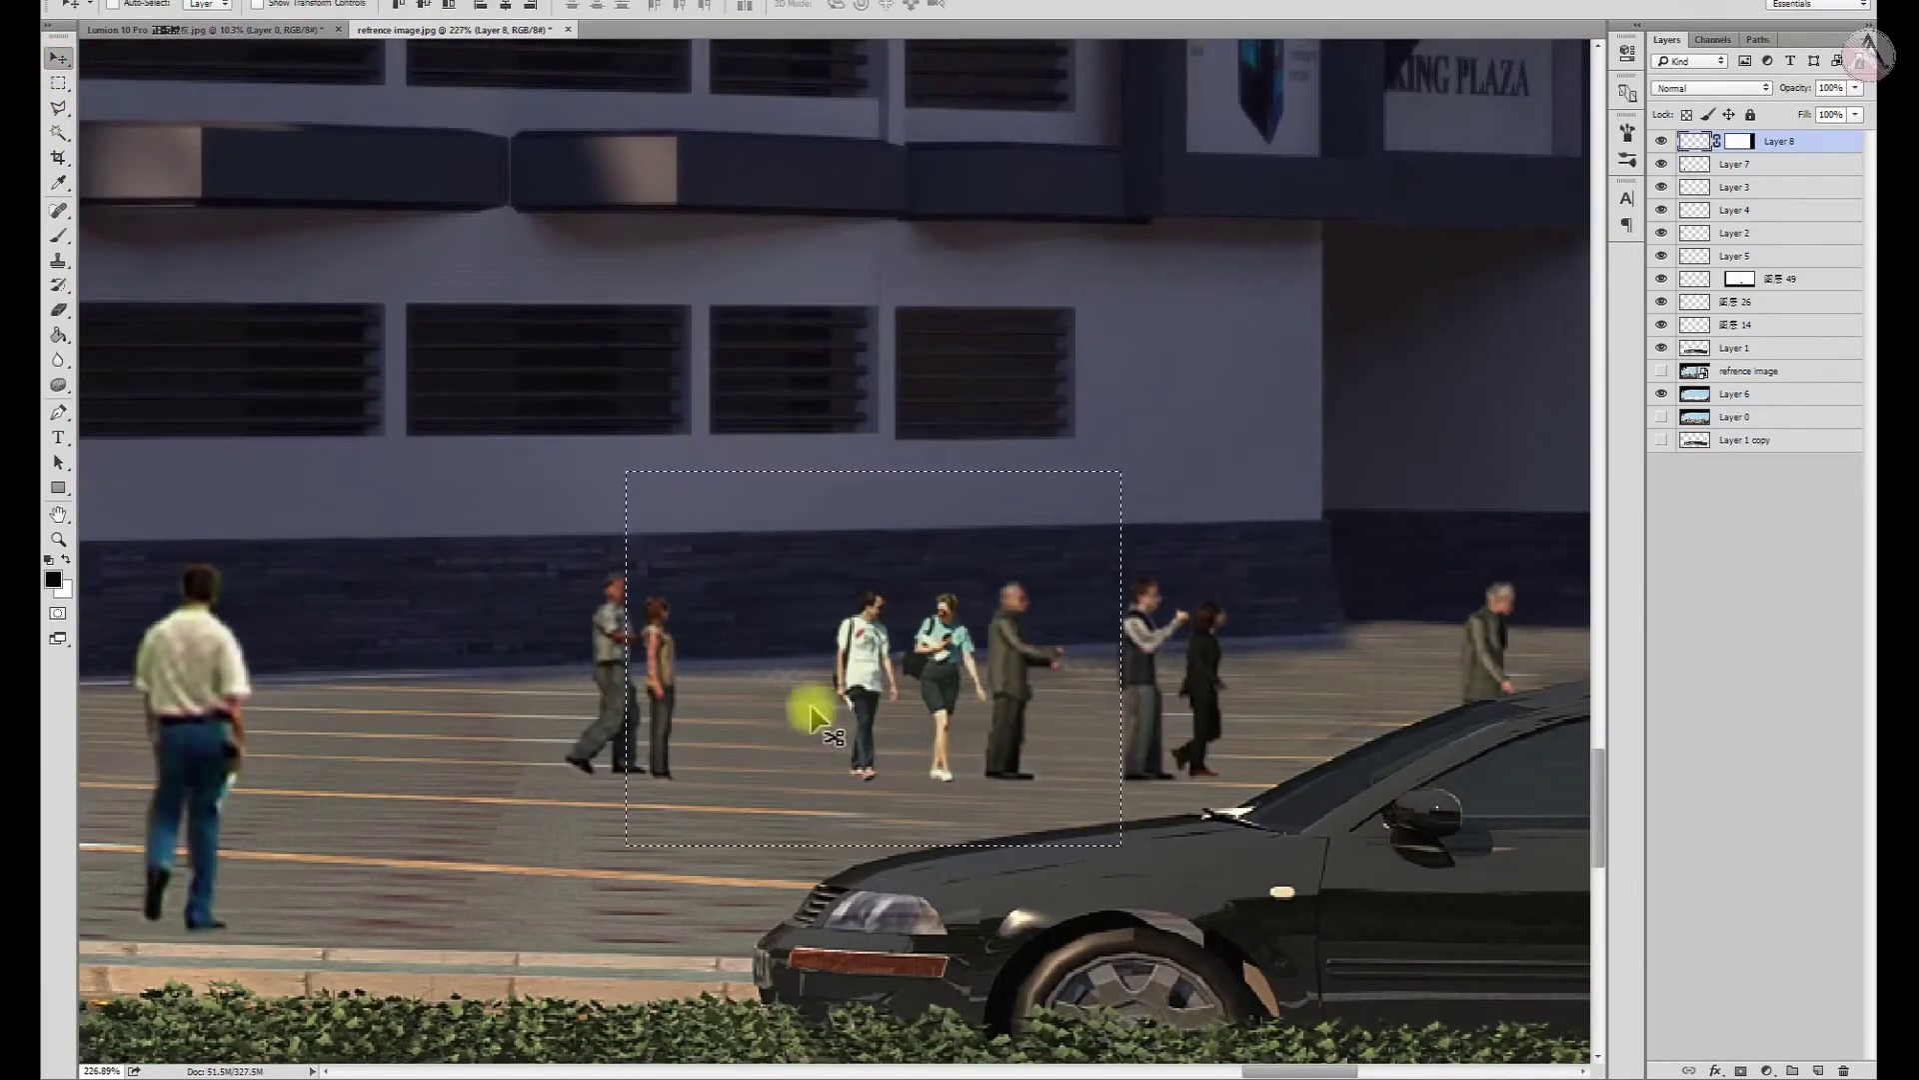
{"action": "key", "text": "ctrl+t"}
{"action": "left_click_drag", "start_coordinate": [927, 652], "coordinate": [939, 712]}
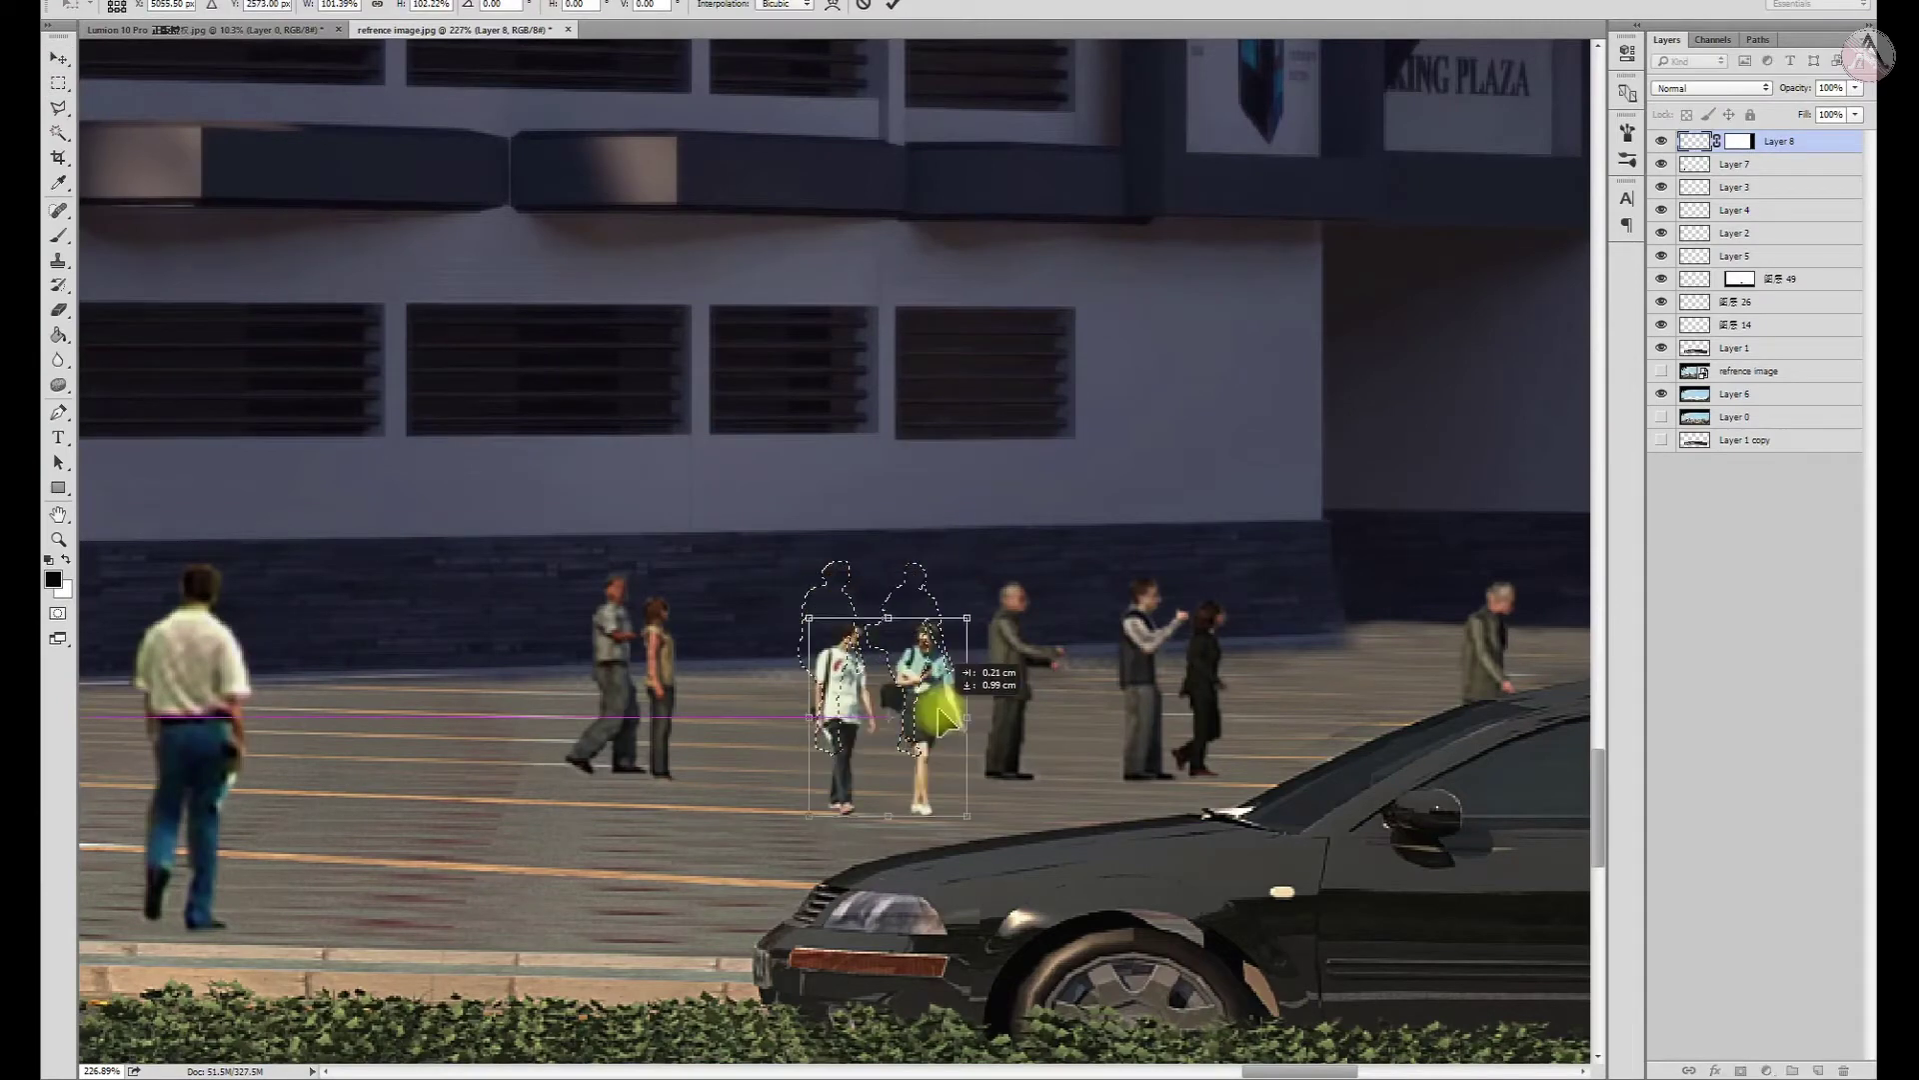
{"action": "left_click_drag", "start_coordinate": [968, 617], "coordinate": [1007, 570]}
{"action": "key", "text": "Return"}
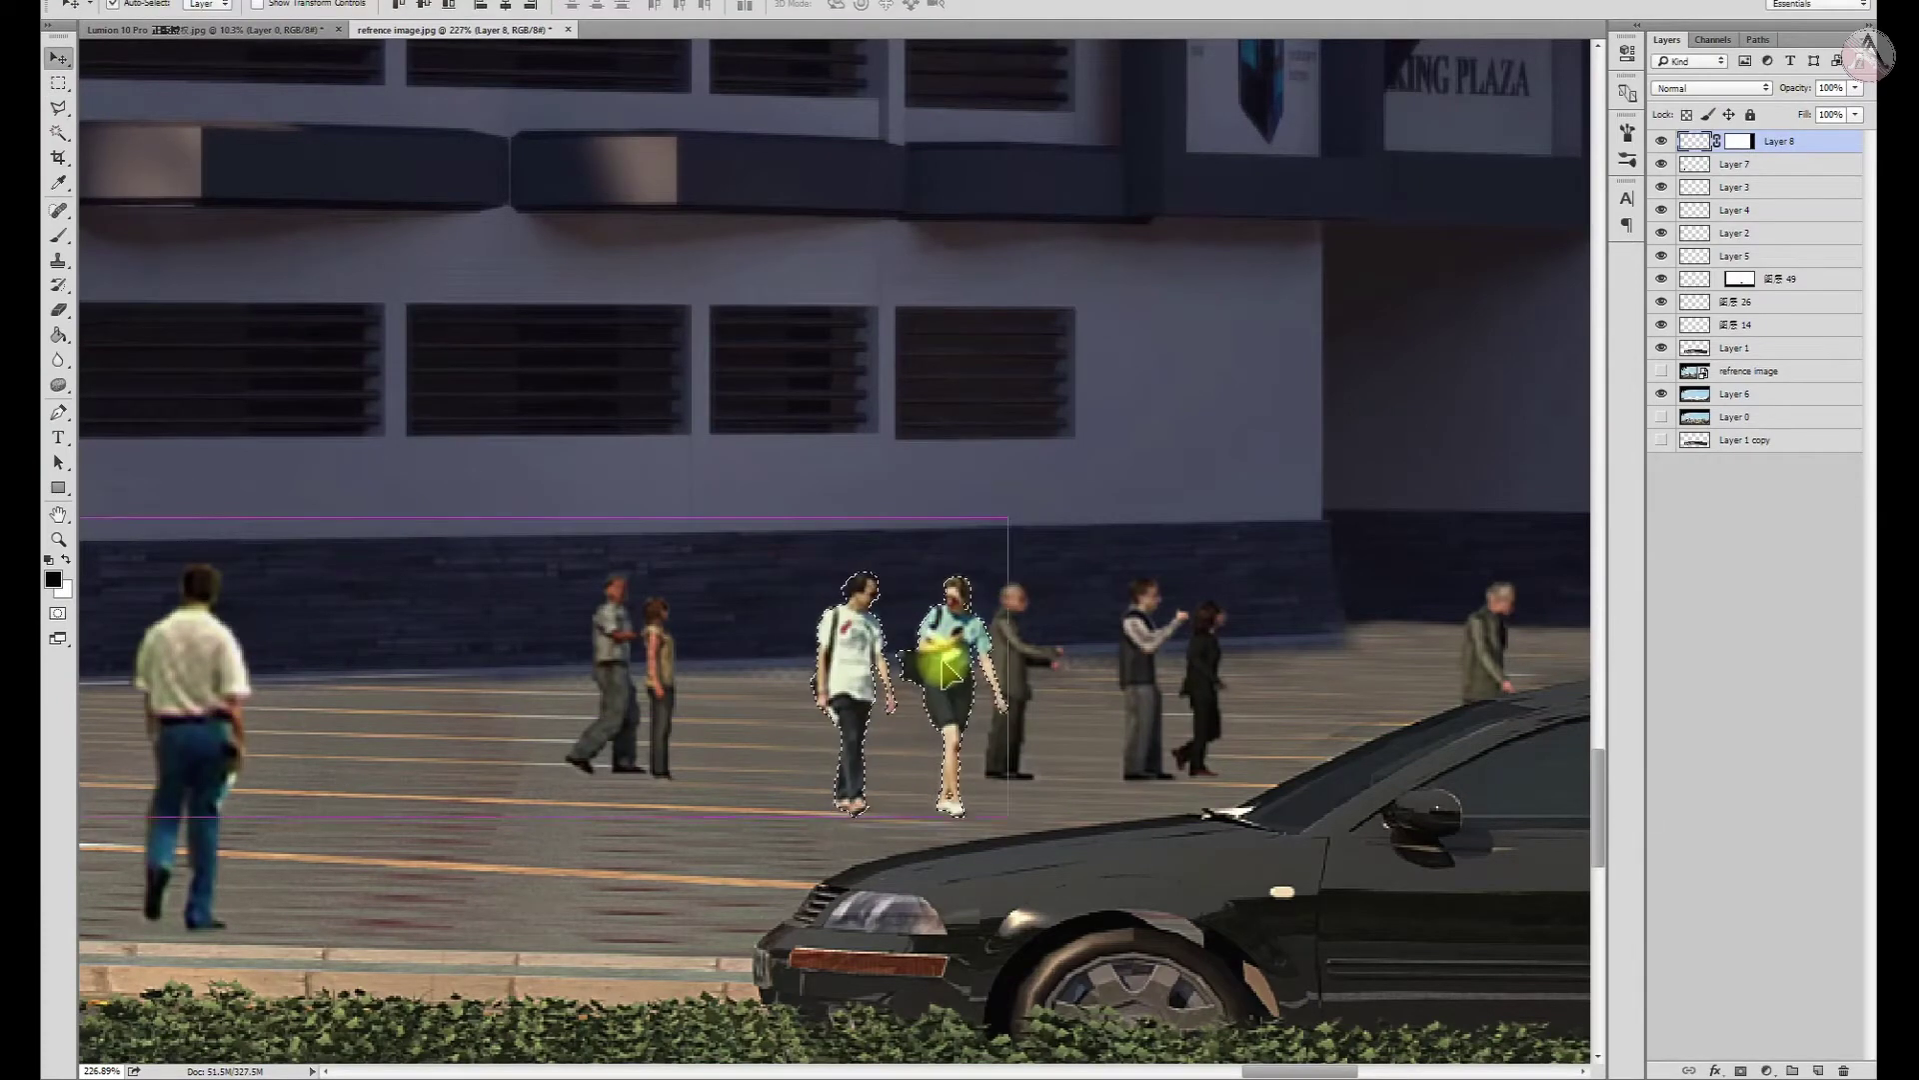
Darken the two enlarged pedestrians with Hue/Saturation Lightness -27
{"action": "key", "text": "ctrl+b"}
{"action": "key", "text": "Escape"}
{"action": "key", "text": "ctrl+u"}
{"action": "mouse_move", "coordinate": [1314, 310]}
{"action": "left_mouse_down"}
{"action": "mouse_move", "coordinate": [1288, 310]}
{"action": "mouse_move", "coordinate": [1301, 322]}
{"action": "left_mouse_up"}
{"action": "key", "text": "Return"}
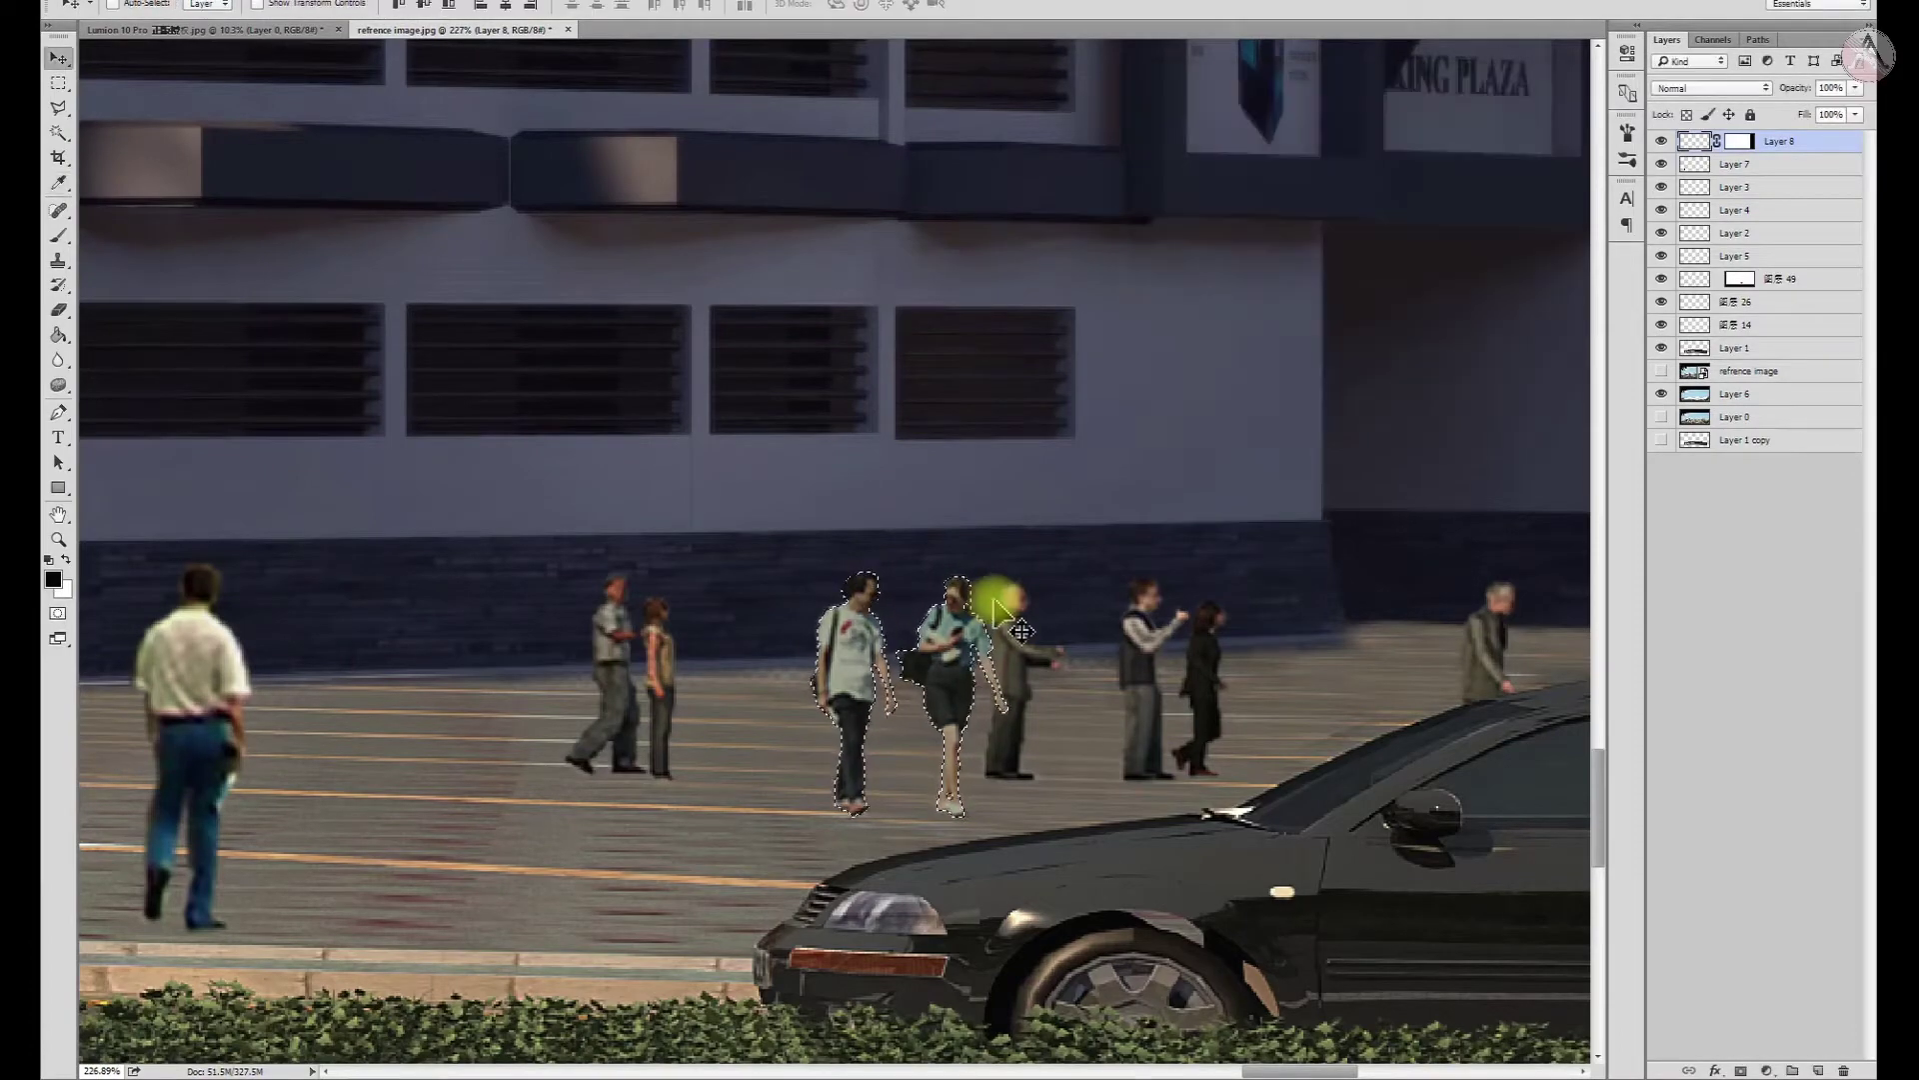
{"action": "scroll", "coordinate": [1222, 652], "scroll_direction": "down", "scroll_amount": 10}
{"action": "left_click", "coordinate": [58, 83]}
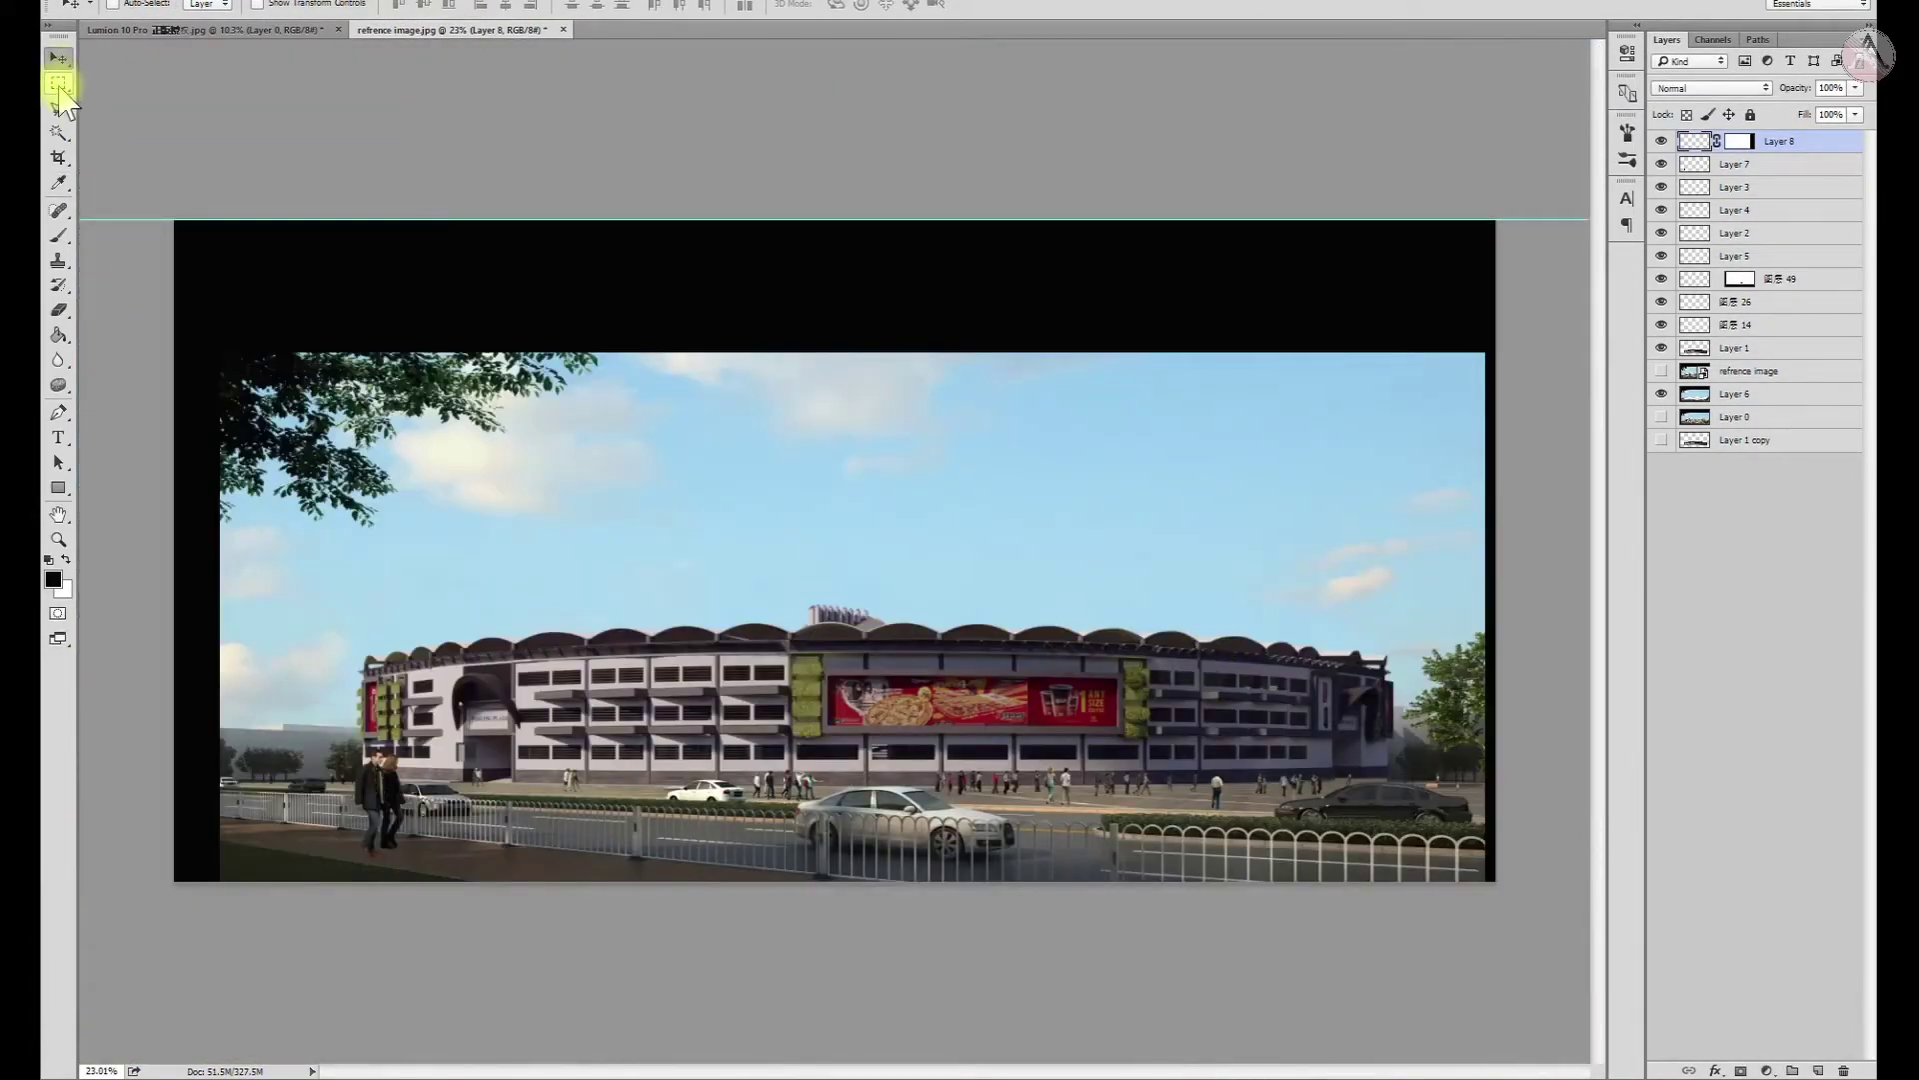
Pick the Clone Stamp tool and make Layer 6 the active layer
{"action": "scroll", "coordinate": [762, 842], "scroll_direction": "up", "scroll_amount": 8}
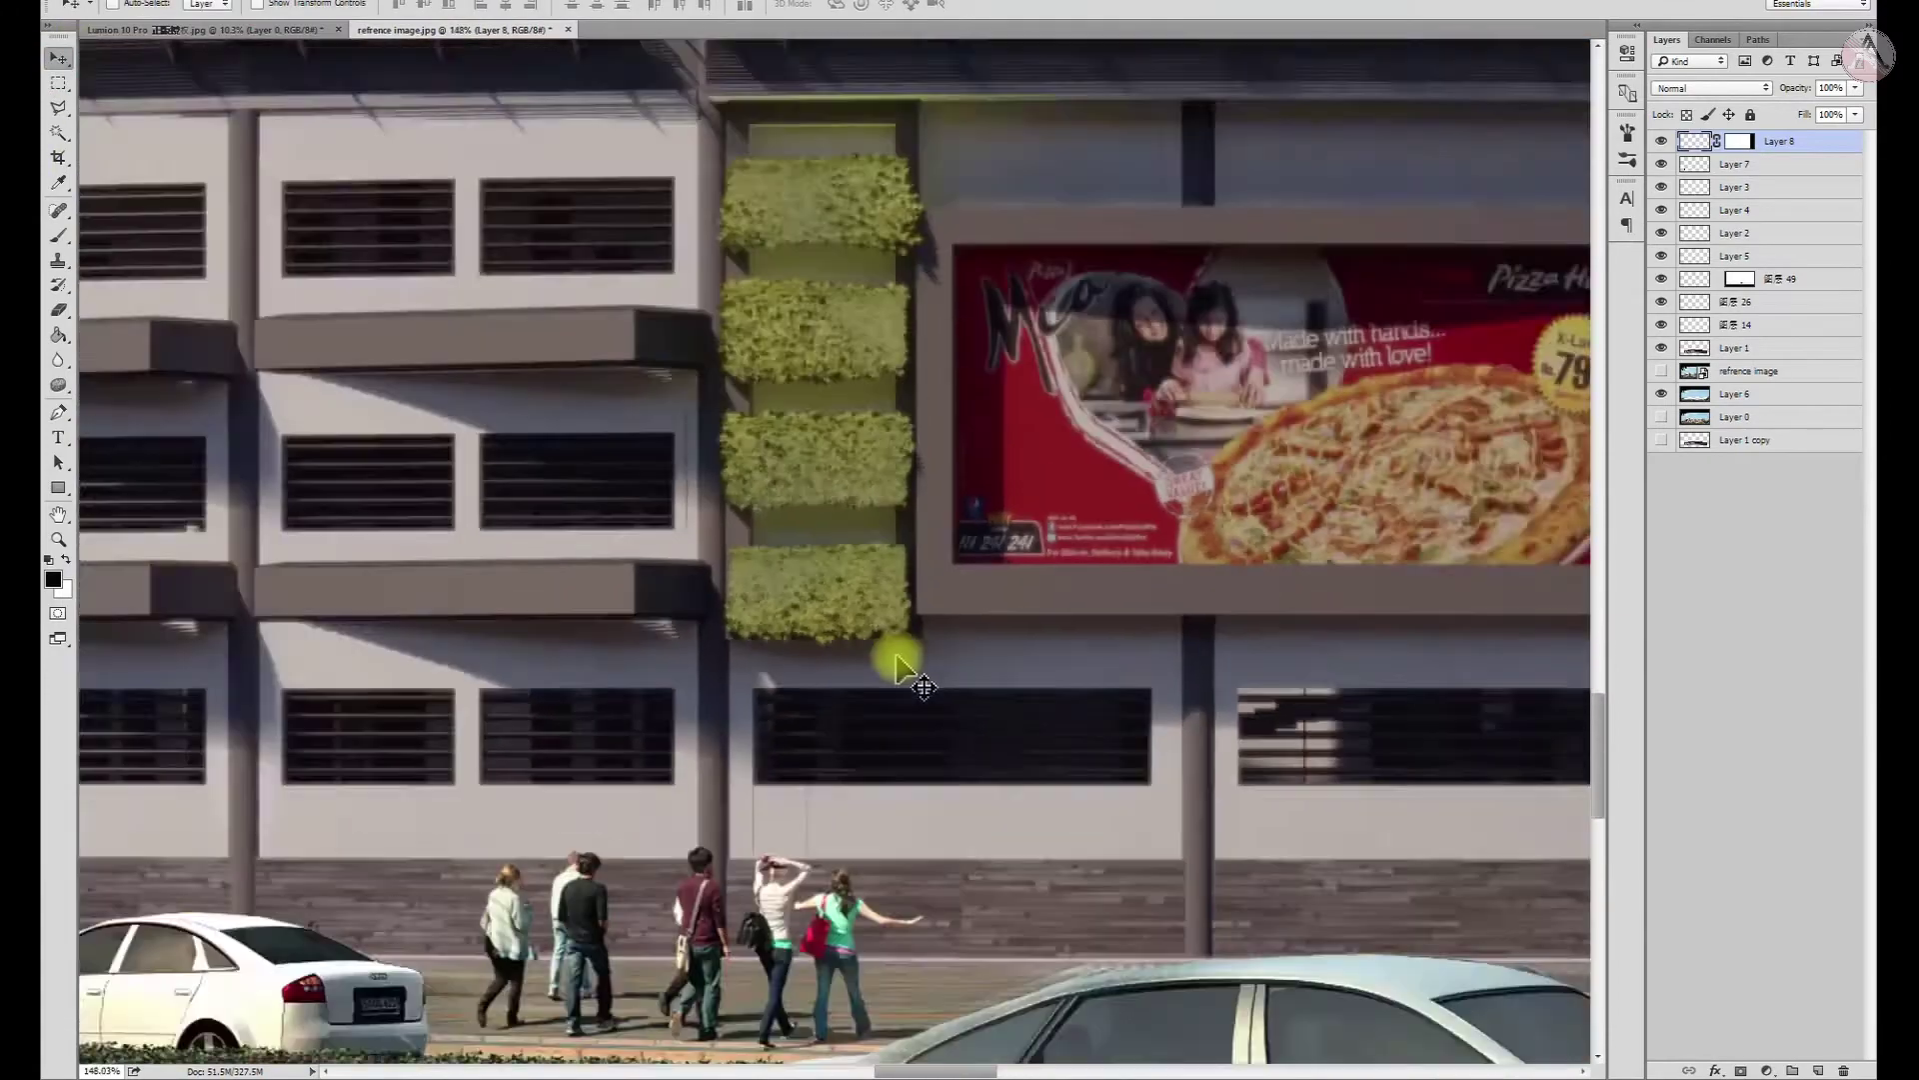
{"action": "scroll", "coordinate": [299, 784], "scroll_direction": "up", "scroll_amount": 5}
{"action": "right_click", "coordinate": [570, 750]}
{"action": "left_click", "coordinate": [600, 745]}
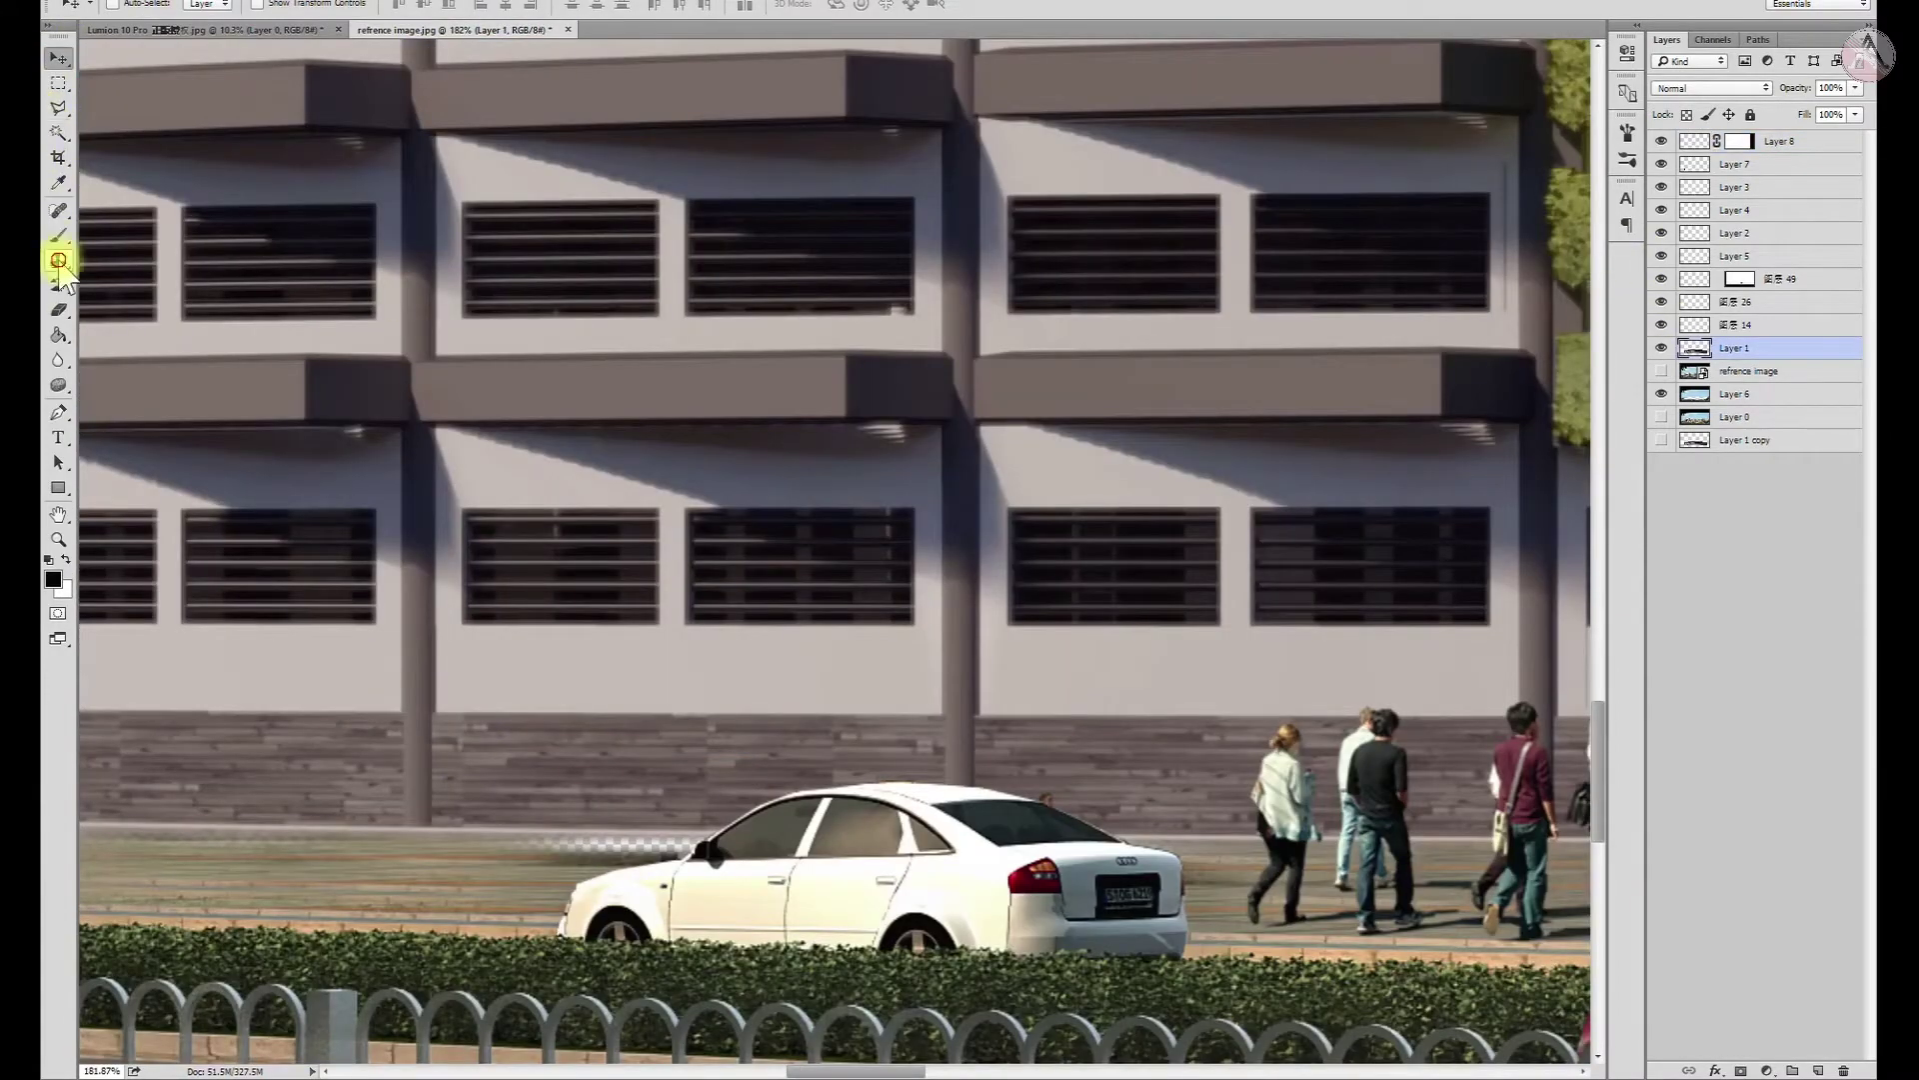
{"action": "left_click", "coordinate": [58, 260]}
{"action": "scroll", "coordinate": [653, 805], "scroll_direction": "up", "scroll_amount": 3}
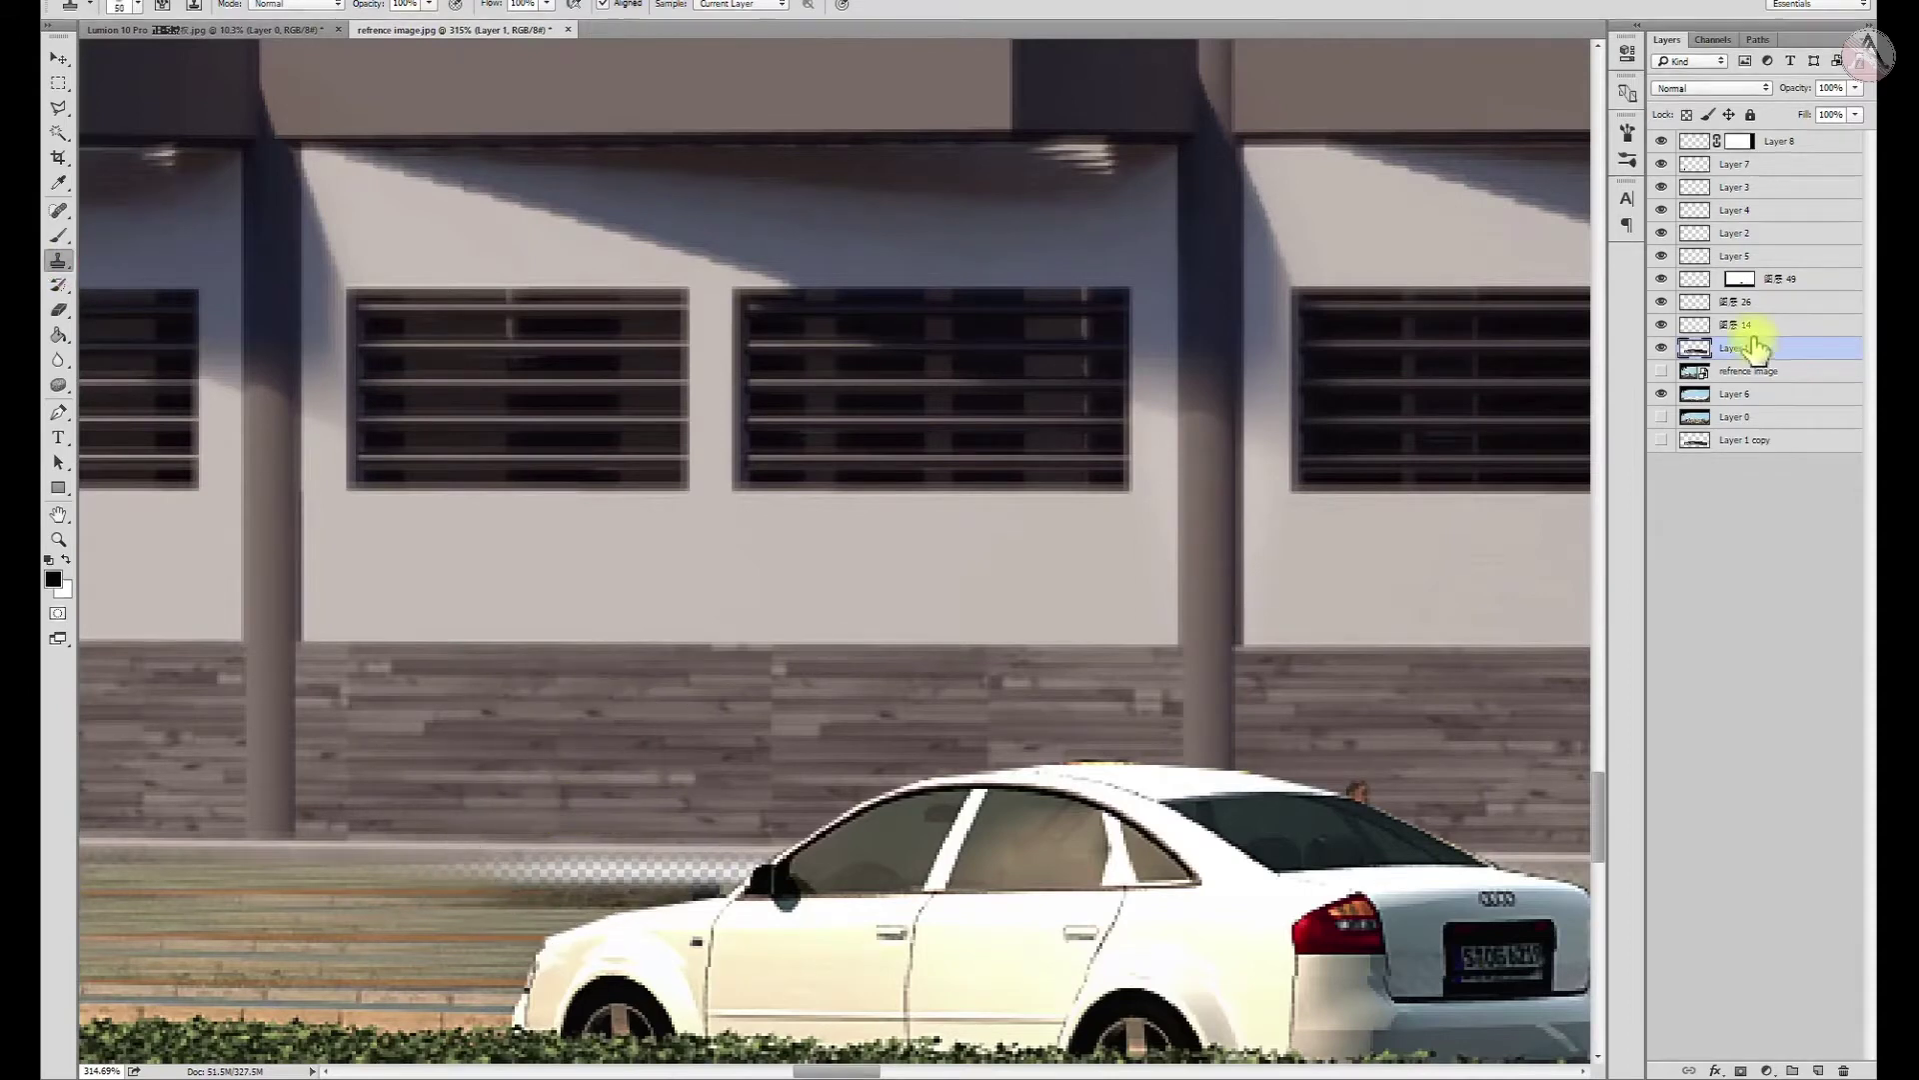
{"action": "left_click", "coordinate": [1709, 393]}
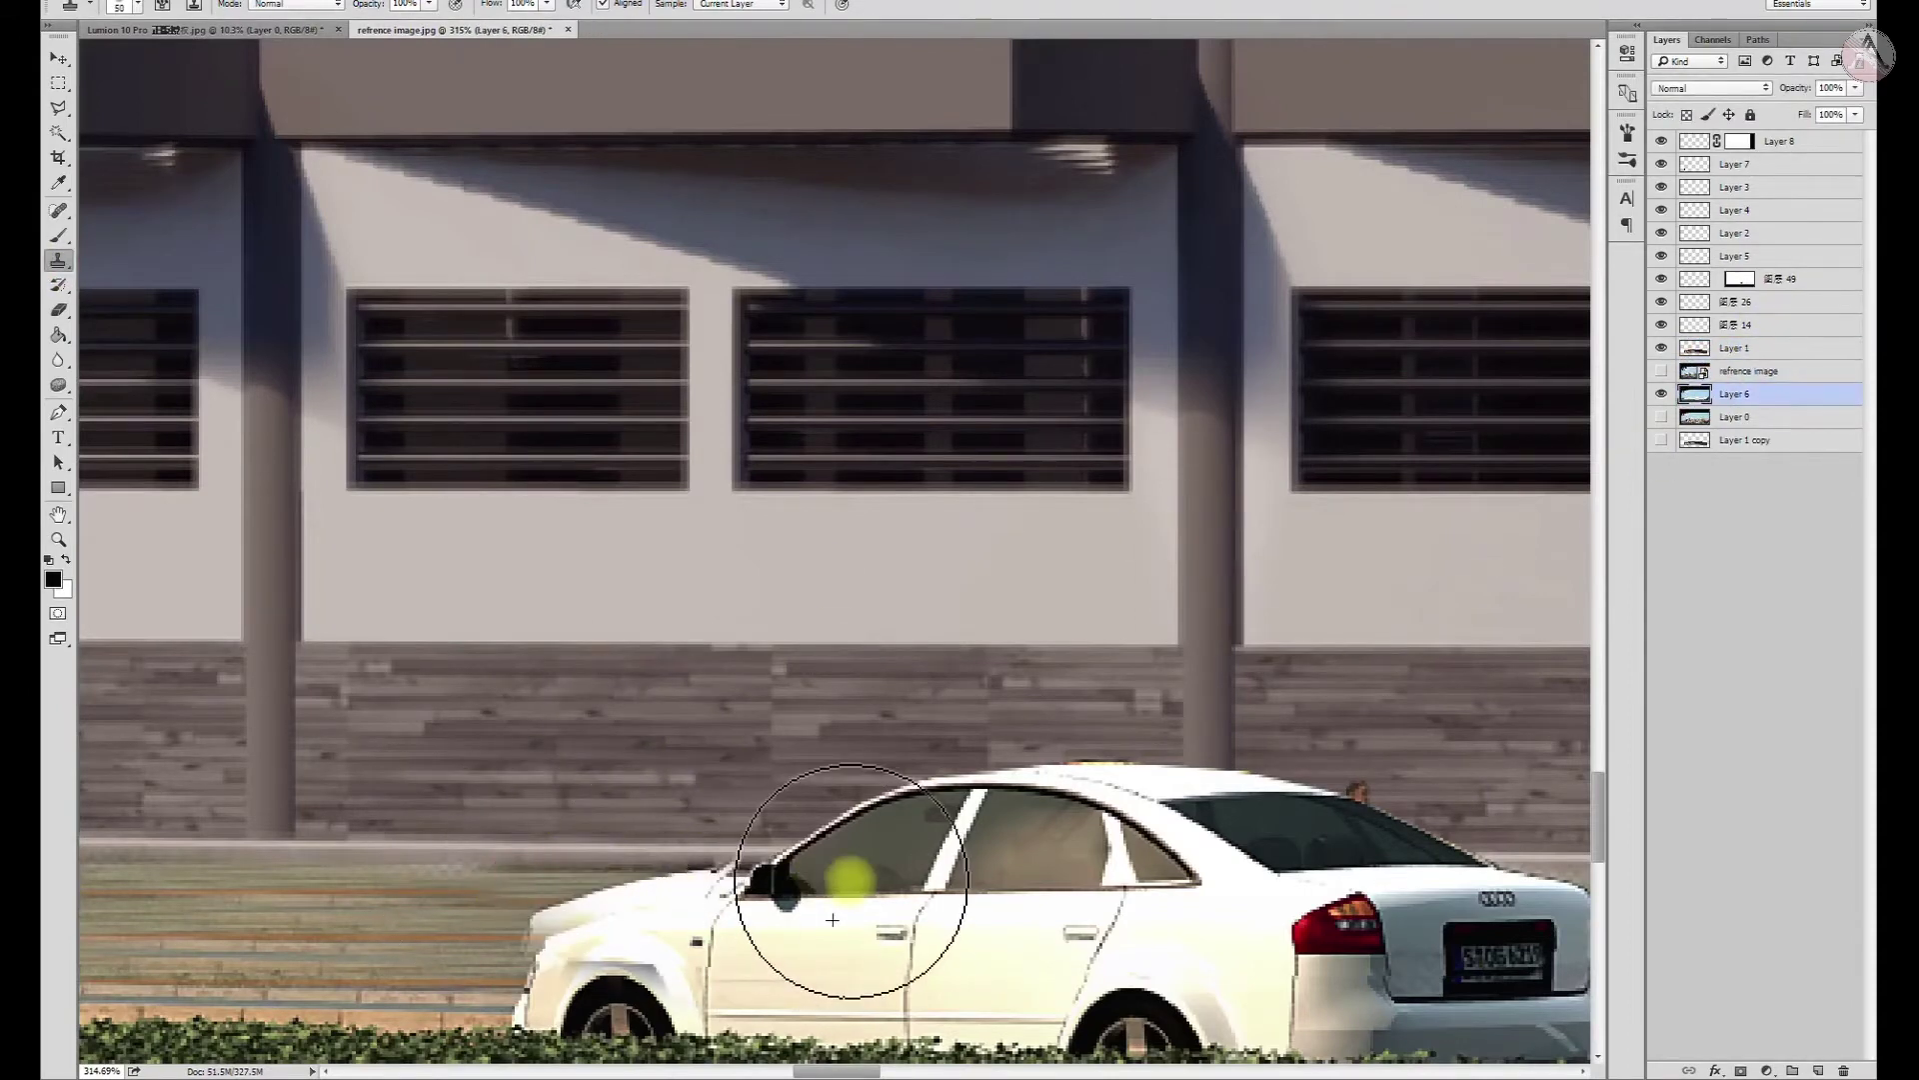
Paint cloned road texture into the gap beside the white car, resampling from the sidewalk
{"action": "left_click_drag", "start_coordinate": [858, 844], "coordinate": [596, 845]}
{"action": "left_click_drag", "start_coordinate": [419, 862], "coordinate": [709, 847]}
{"action": "left_click_drag", "start_coordinate": [555, 866], "coordinate": [744, 849]}
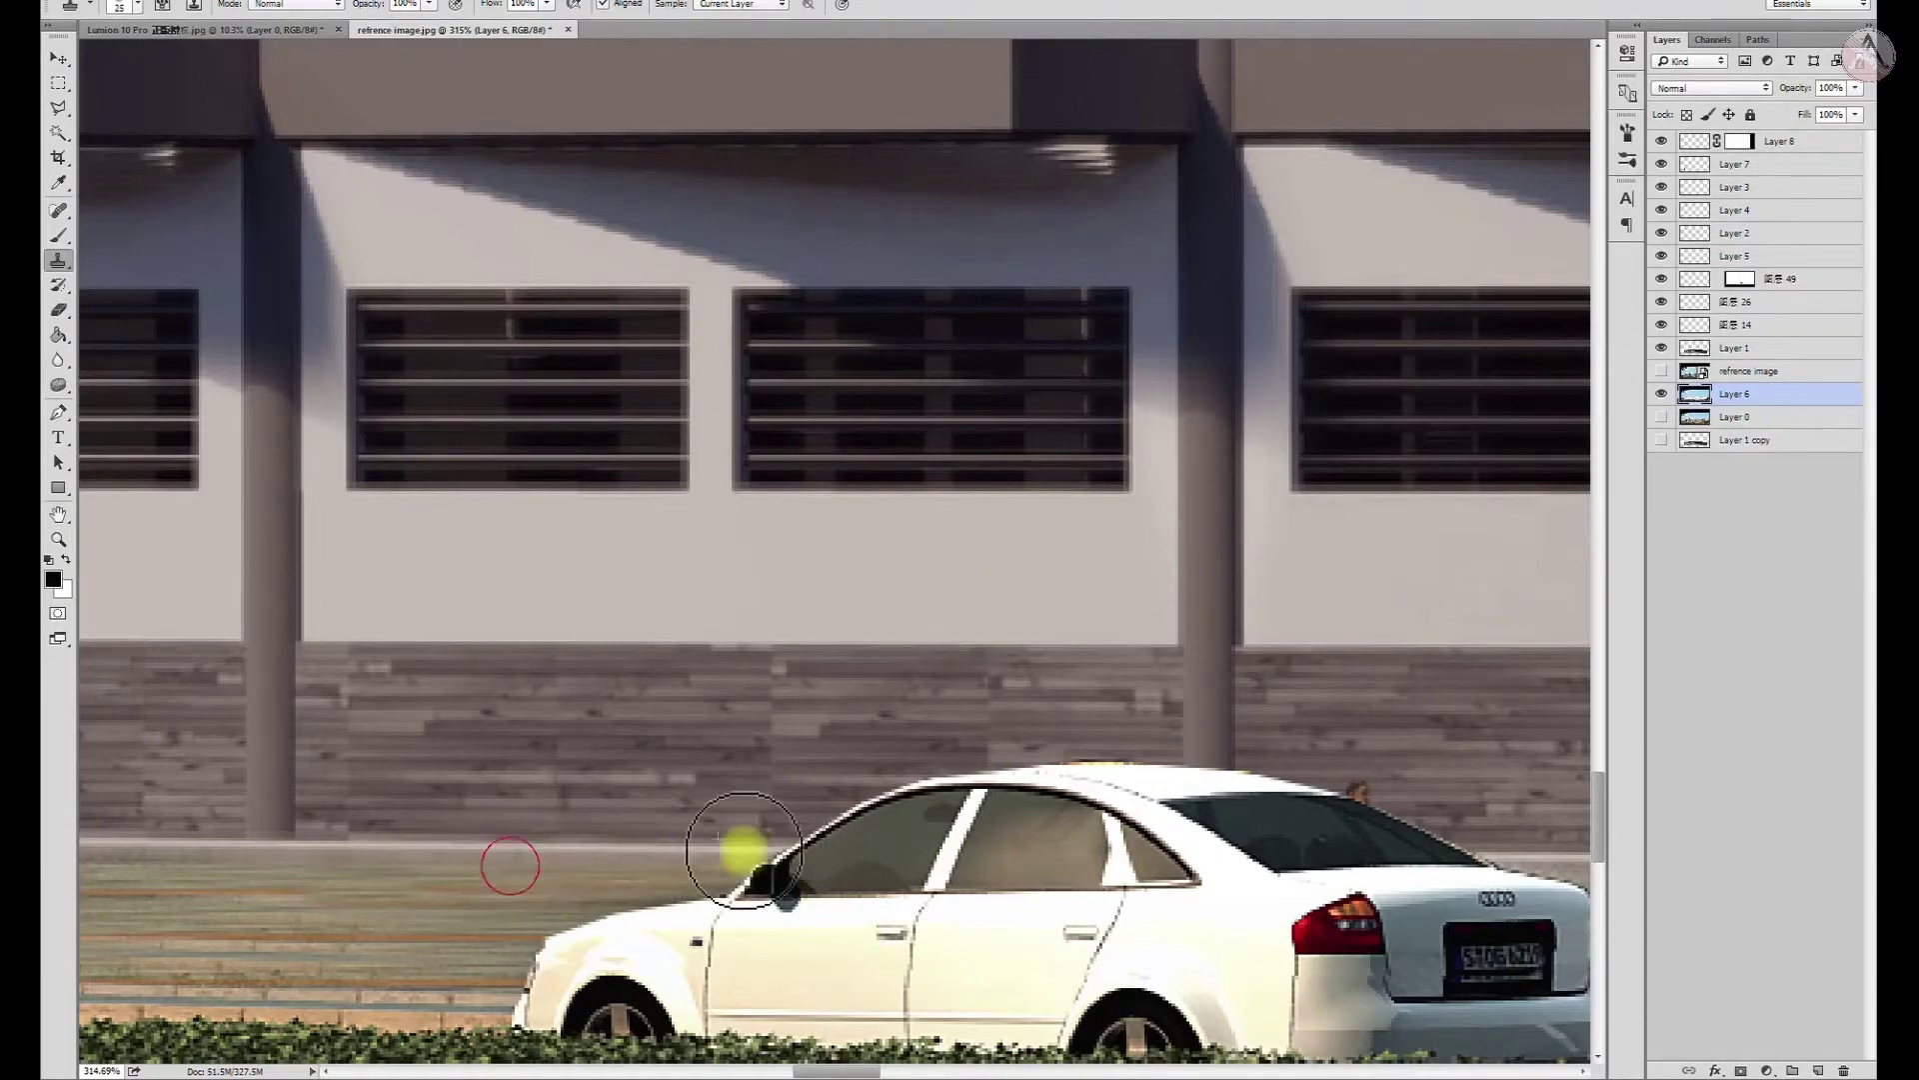
{"action": "scroll", "coordinate": [832, 850], "scroll_direction": "down", "scroll_amount": 3}
{"action": "scroll", "coordinate": [1036, 733], "scroll_direction": "down", "scroll_amount": 3}
{"action": "scroll", "coordinate": [557, 759], "scroll_direction": "up", "scroll_amount": 5}
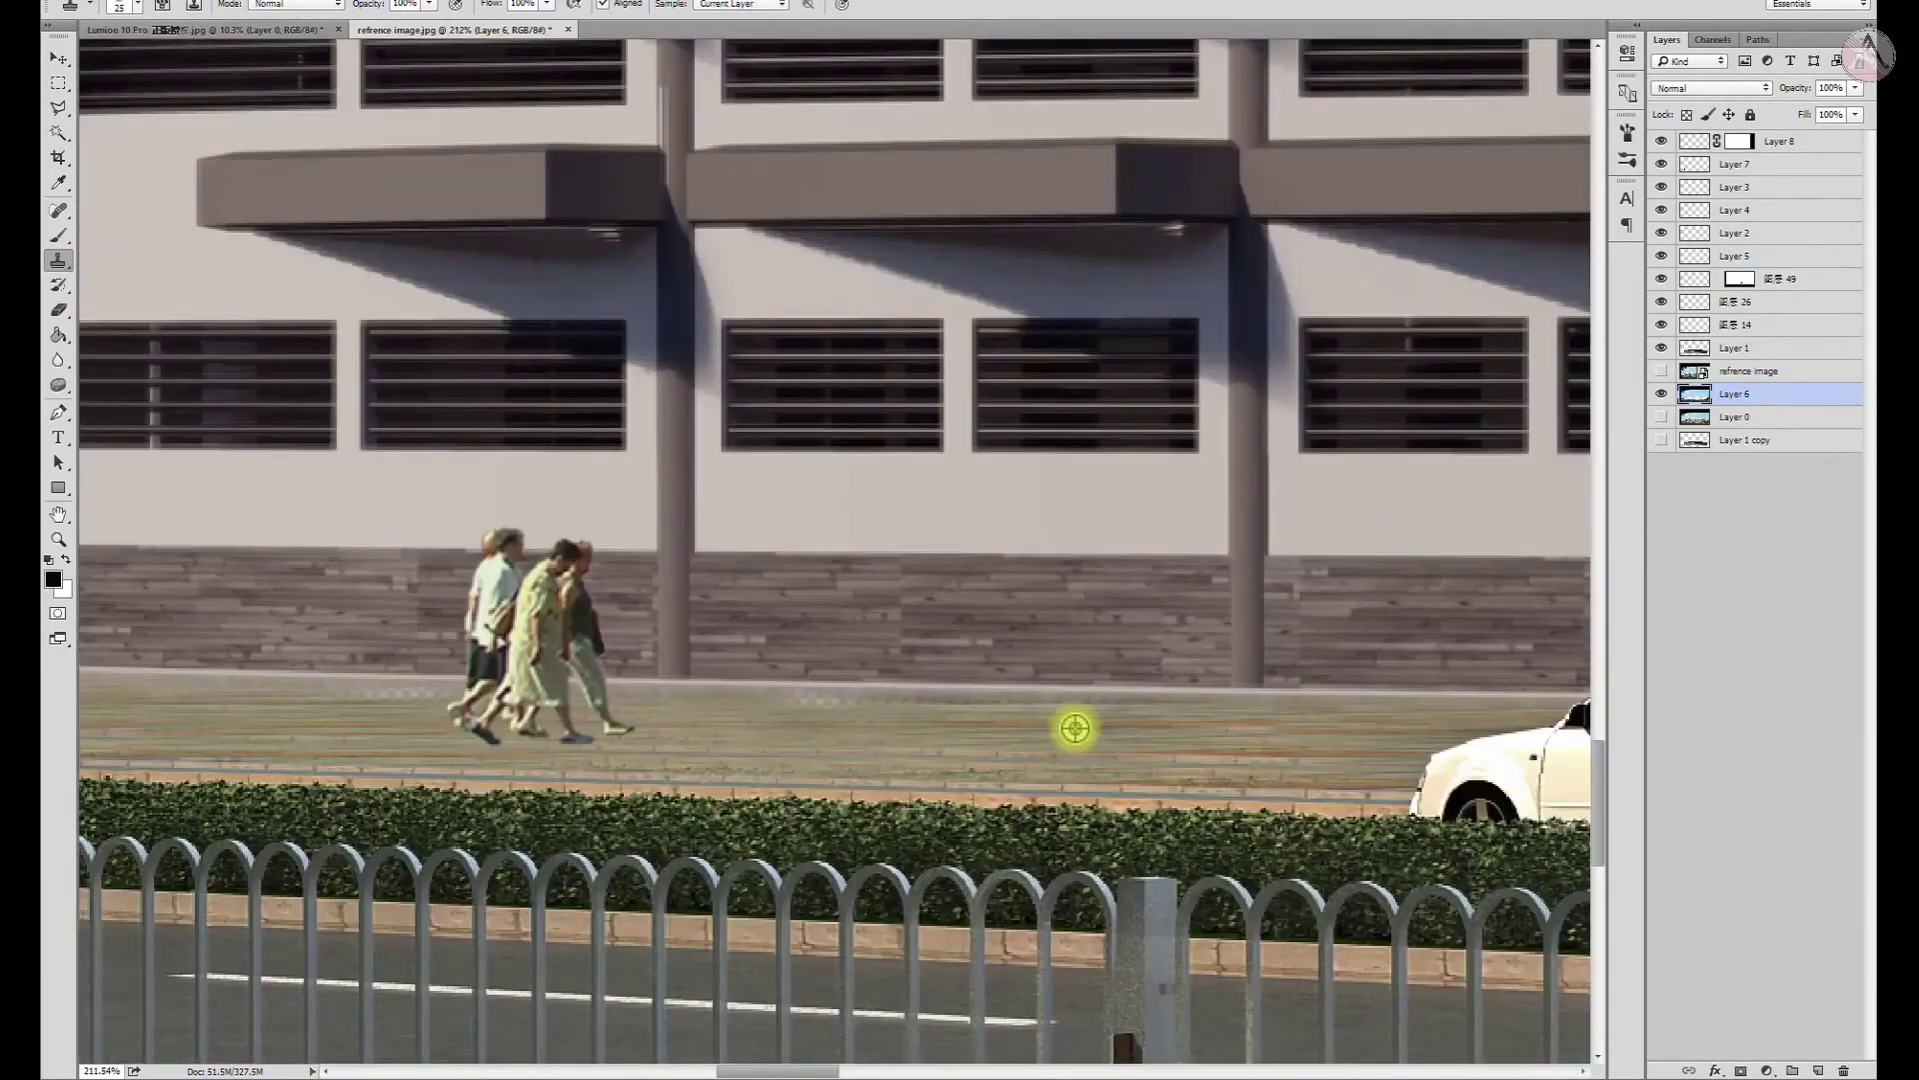
{"action": "left_click", "coordinate": [725, 700], "text": "alt"}
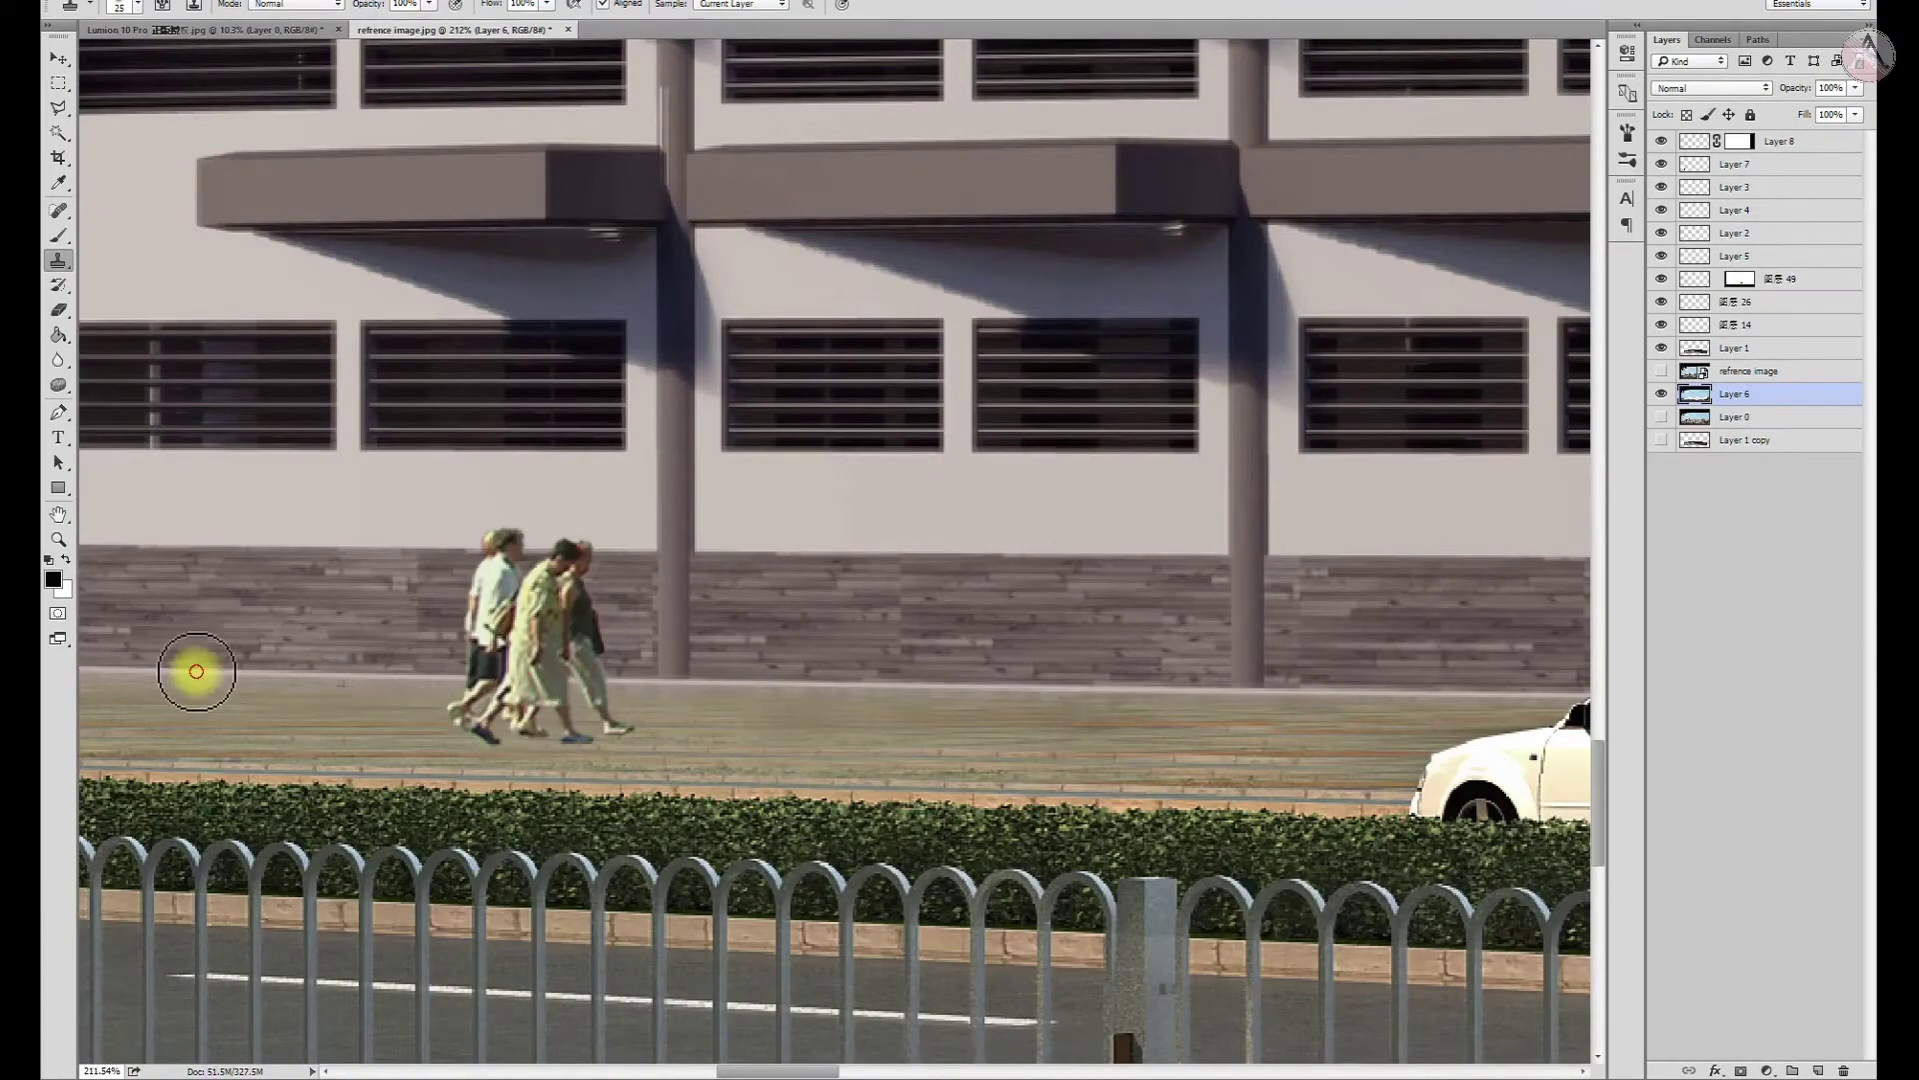
{"action": "scroll", "coordinate": [977, 729], "scroll_direction": "down", "scroll_amount": 3}
{"action": "left_click", "coordinate": [935, 695], "text": "alt"}
{"action": "scroll", "coordinate": [642, 665], "scroll_direction": "down", "scroll_amount": 3}
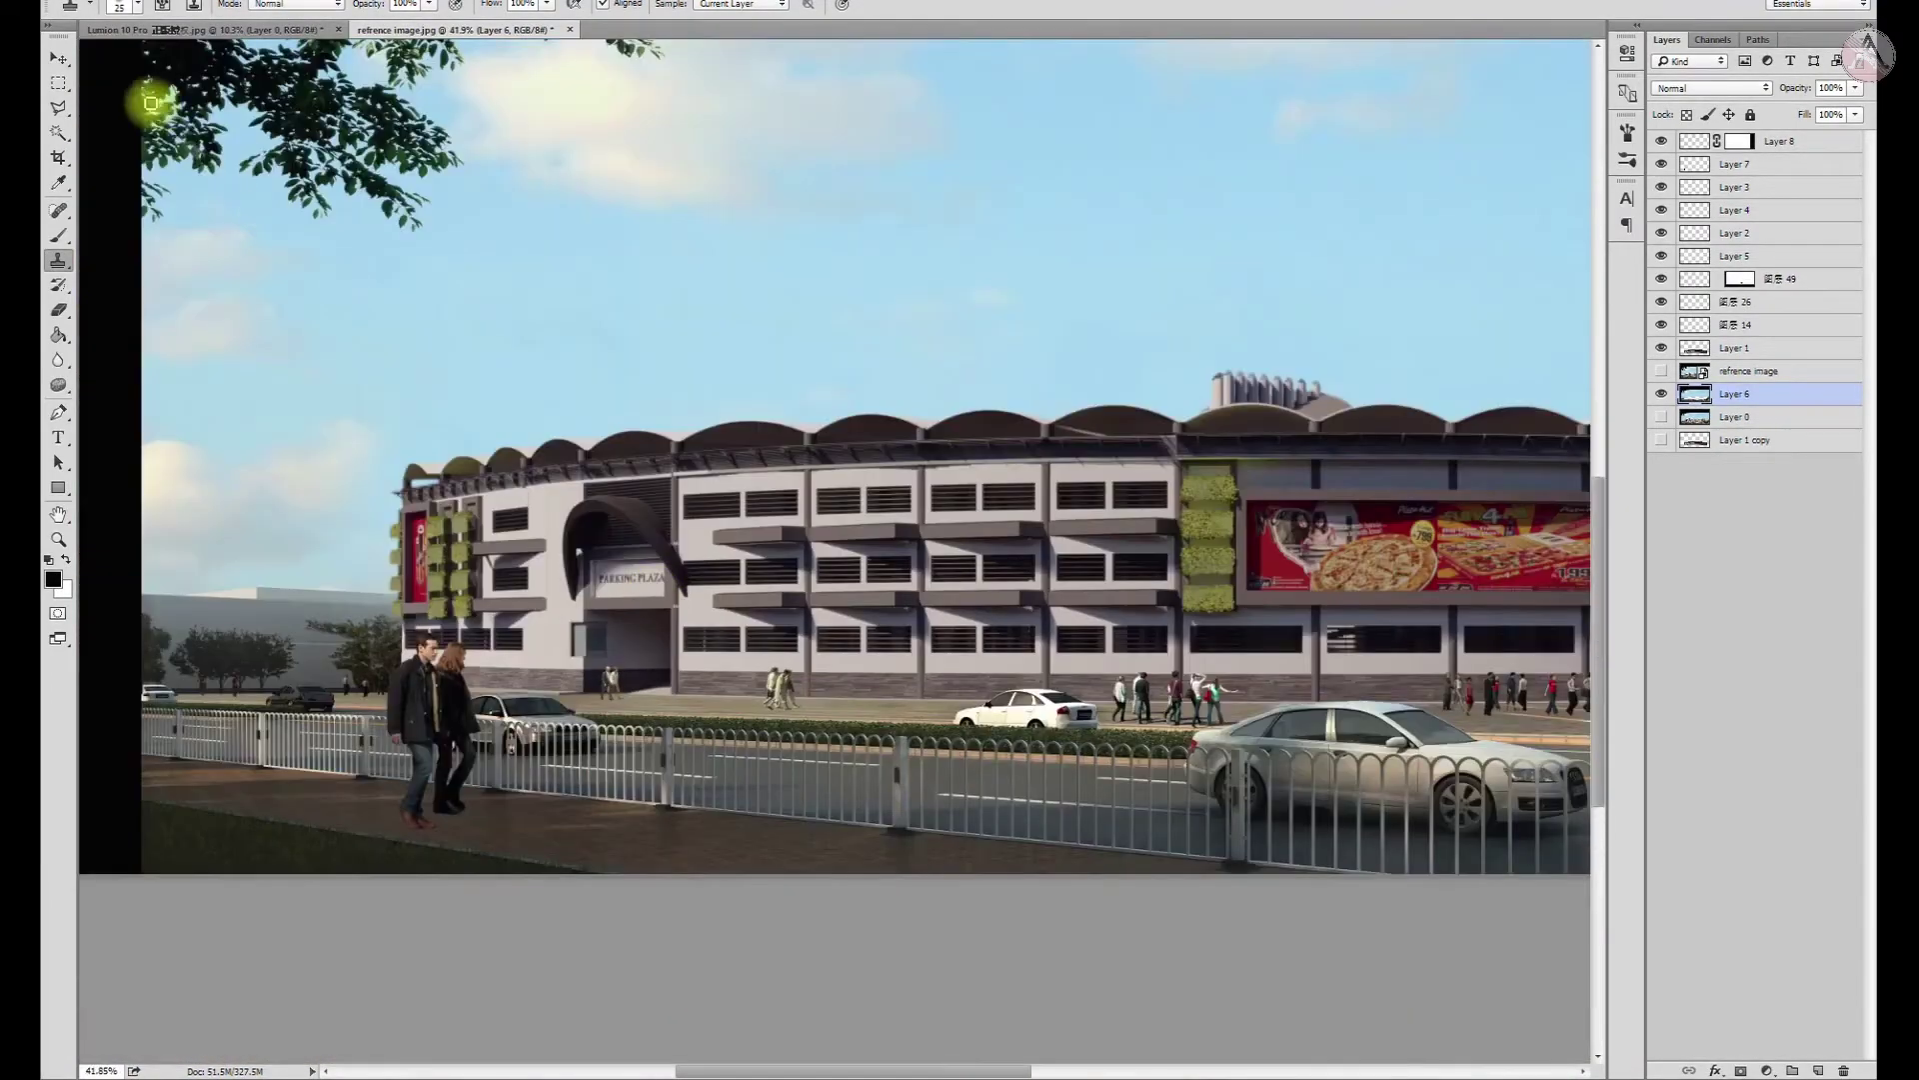
Switch to the Move tool and list the layers under the walking woman
{"action": "key", "text": "v"}
{"action": "scroll", "coordinate": [1020, 664], "scroll_direction": "down", "scroll_amount": 3}
{"action": "scroll", "coordinate": [1191, 630], "scroll_direction": "up", "scroll_amount": 1}
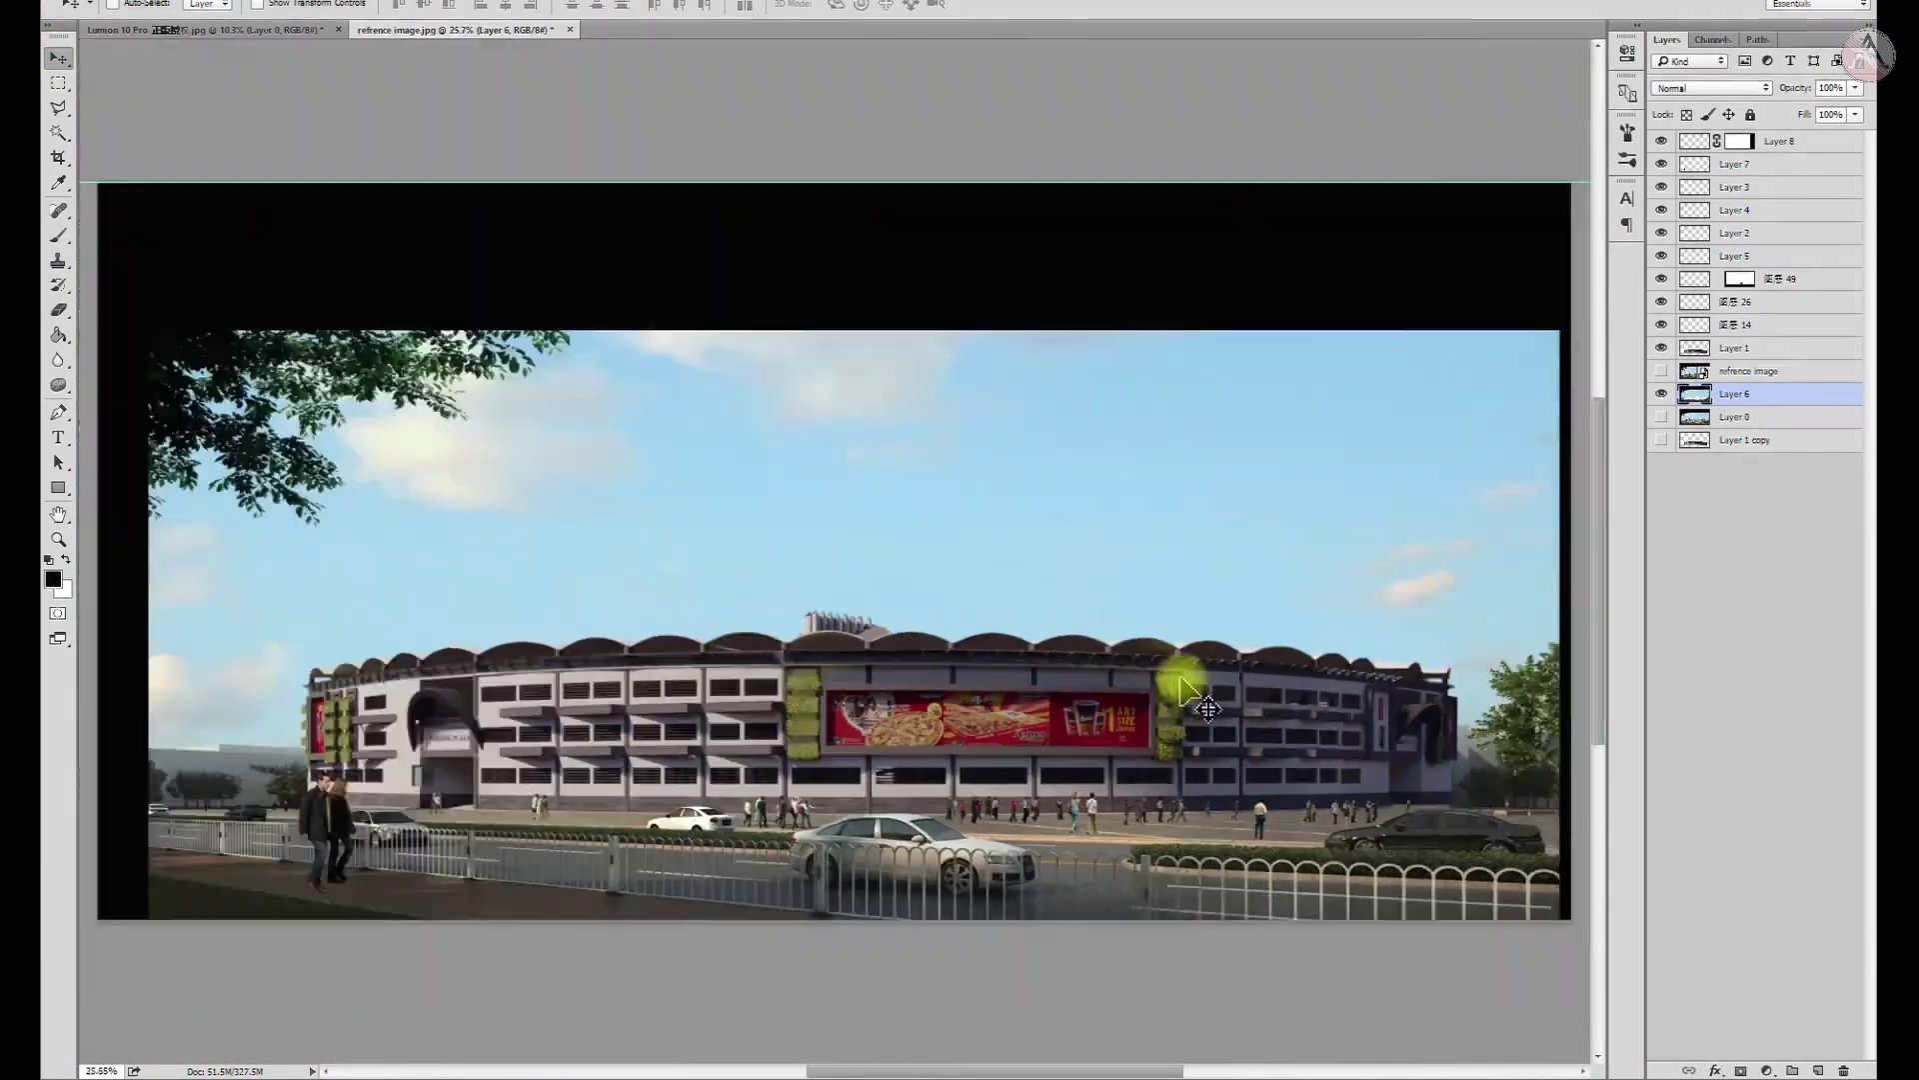
{"action": "scroll", "coordinate": [1299, 730], "scroll_direction": "up", "scroll_amount": 3}
{"action": "scroll", "coordinate": [1479, 785], "scroll_direction": "up", "scroll_amount": 2}
{"action": "scroll", "coordinate": [1150, 690], "scroll_direction": "up", "scroll_amount": 2}
{"action": "scroll", "coordinate": [1300, 760], "scroll_direction": "up", "scroll_amount": 1}
{"action": "right_click", "coordinate": [1313, 768]}
Move the walking woman on layer 图层 14 left and down, then rescale her
{"action": "left_click", "coordinate": [1366, 780]}
{"action": "key", "text": "v"}
{"action": "left_click_drag", "start_coordinate": [1289, 782], "coordinate": [1210, 845]}
{"action": "key", "text": "ctrl+t"}
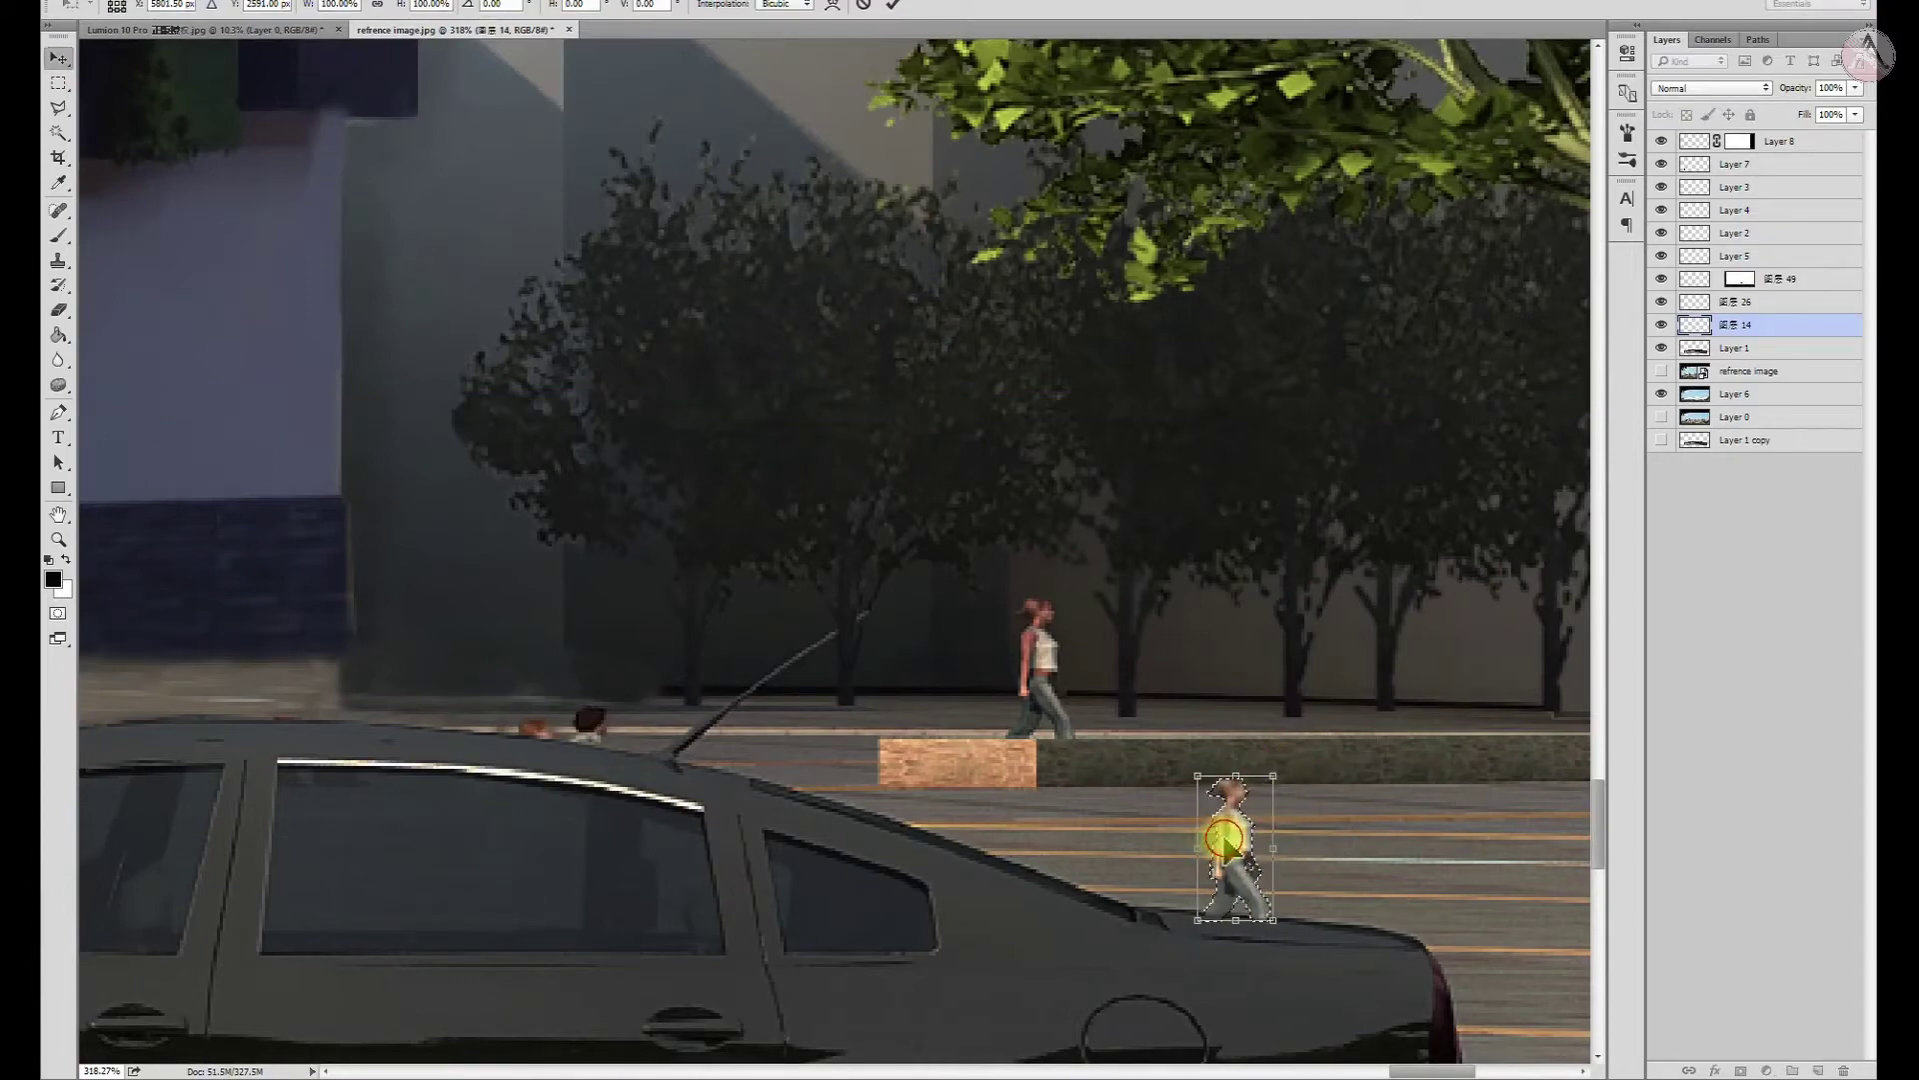
{"action": "key", "text": "Return"}
Zoom around the composite and list the layers under the couple figure
{"action": "scroll", "coordinate": [1298, 763], "scroll_direction": "down", "scroll_amount": 3}
{"action": "scroll", "coordinate": [1196, 801], "scroll_direction": "up", "scroll_amount": 3}
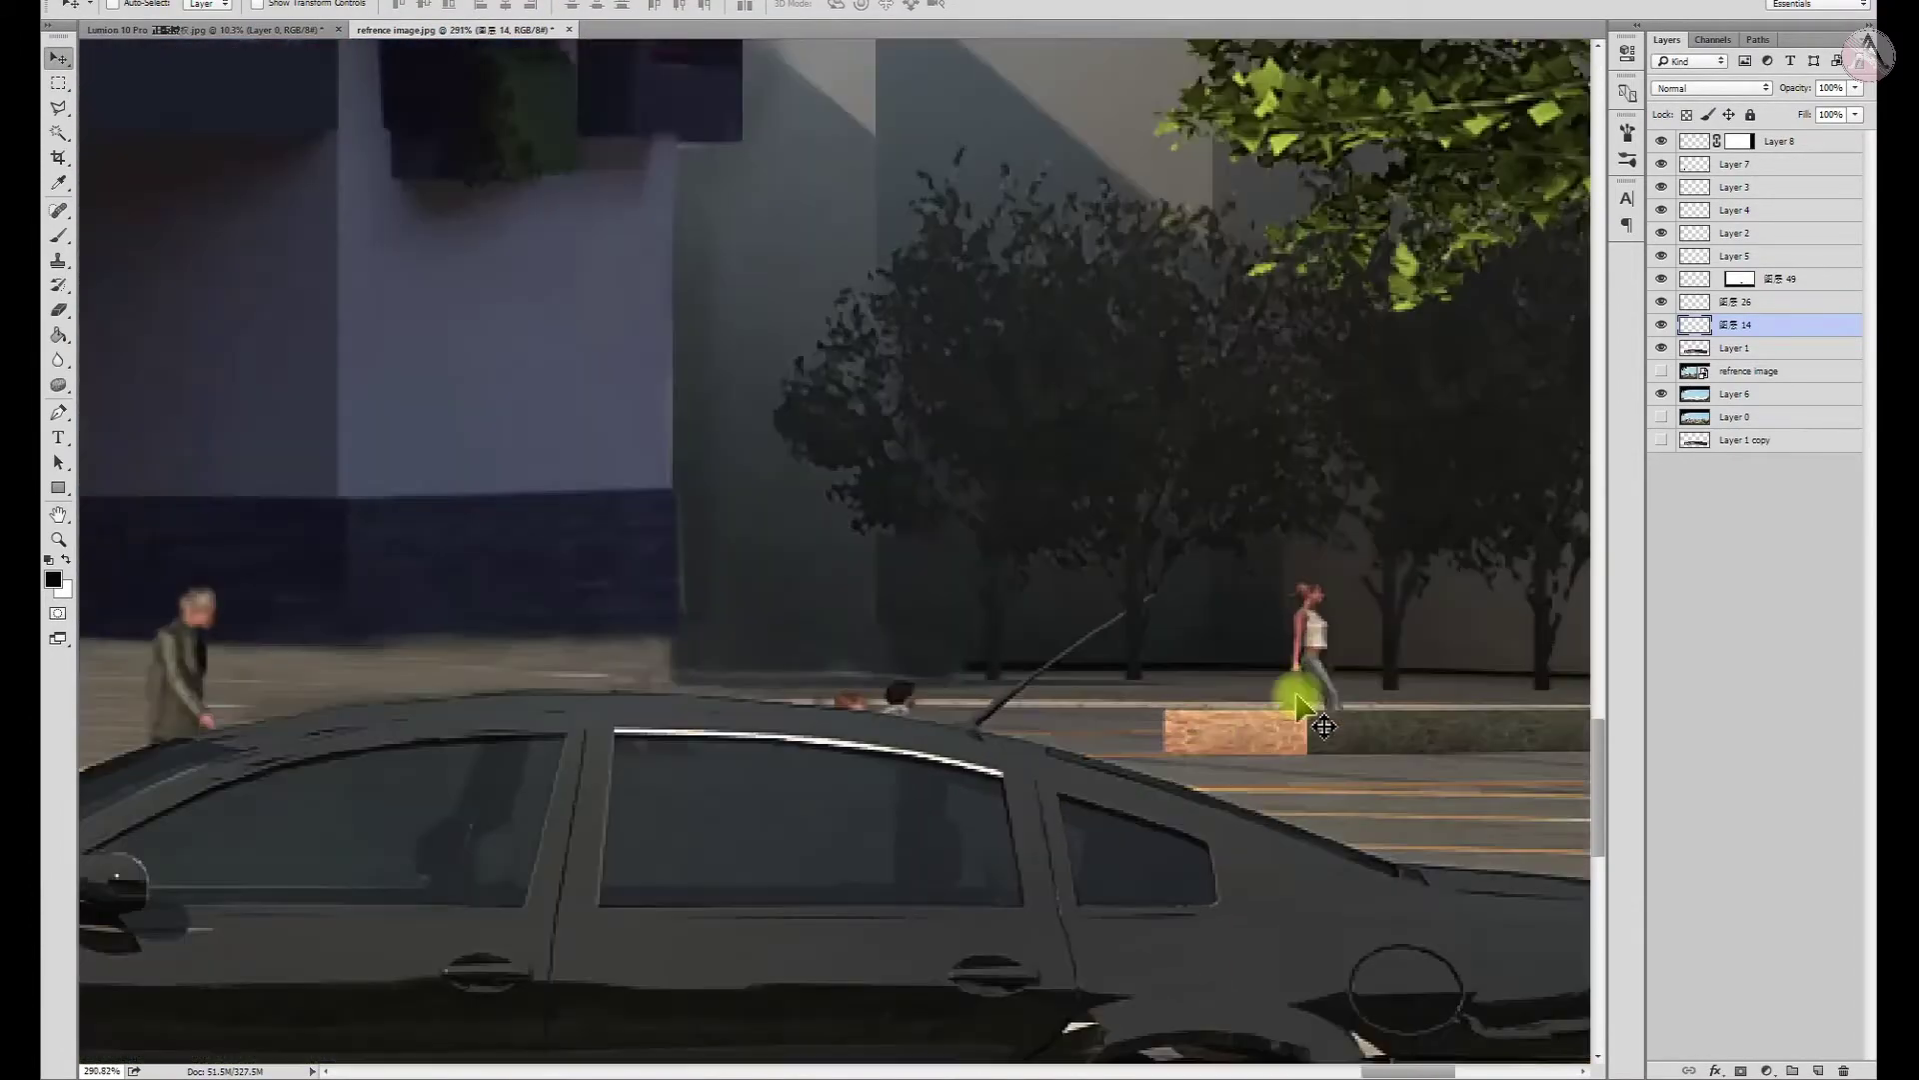
{"action": "scroll", "coordinate": [1299, 710], "scroll_direction": "down", "scroll_amount": 5}
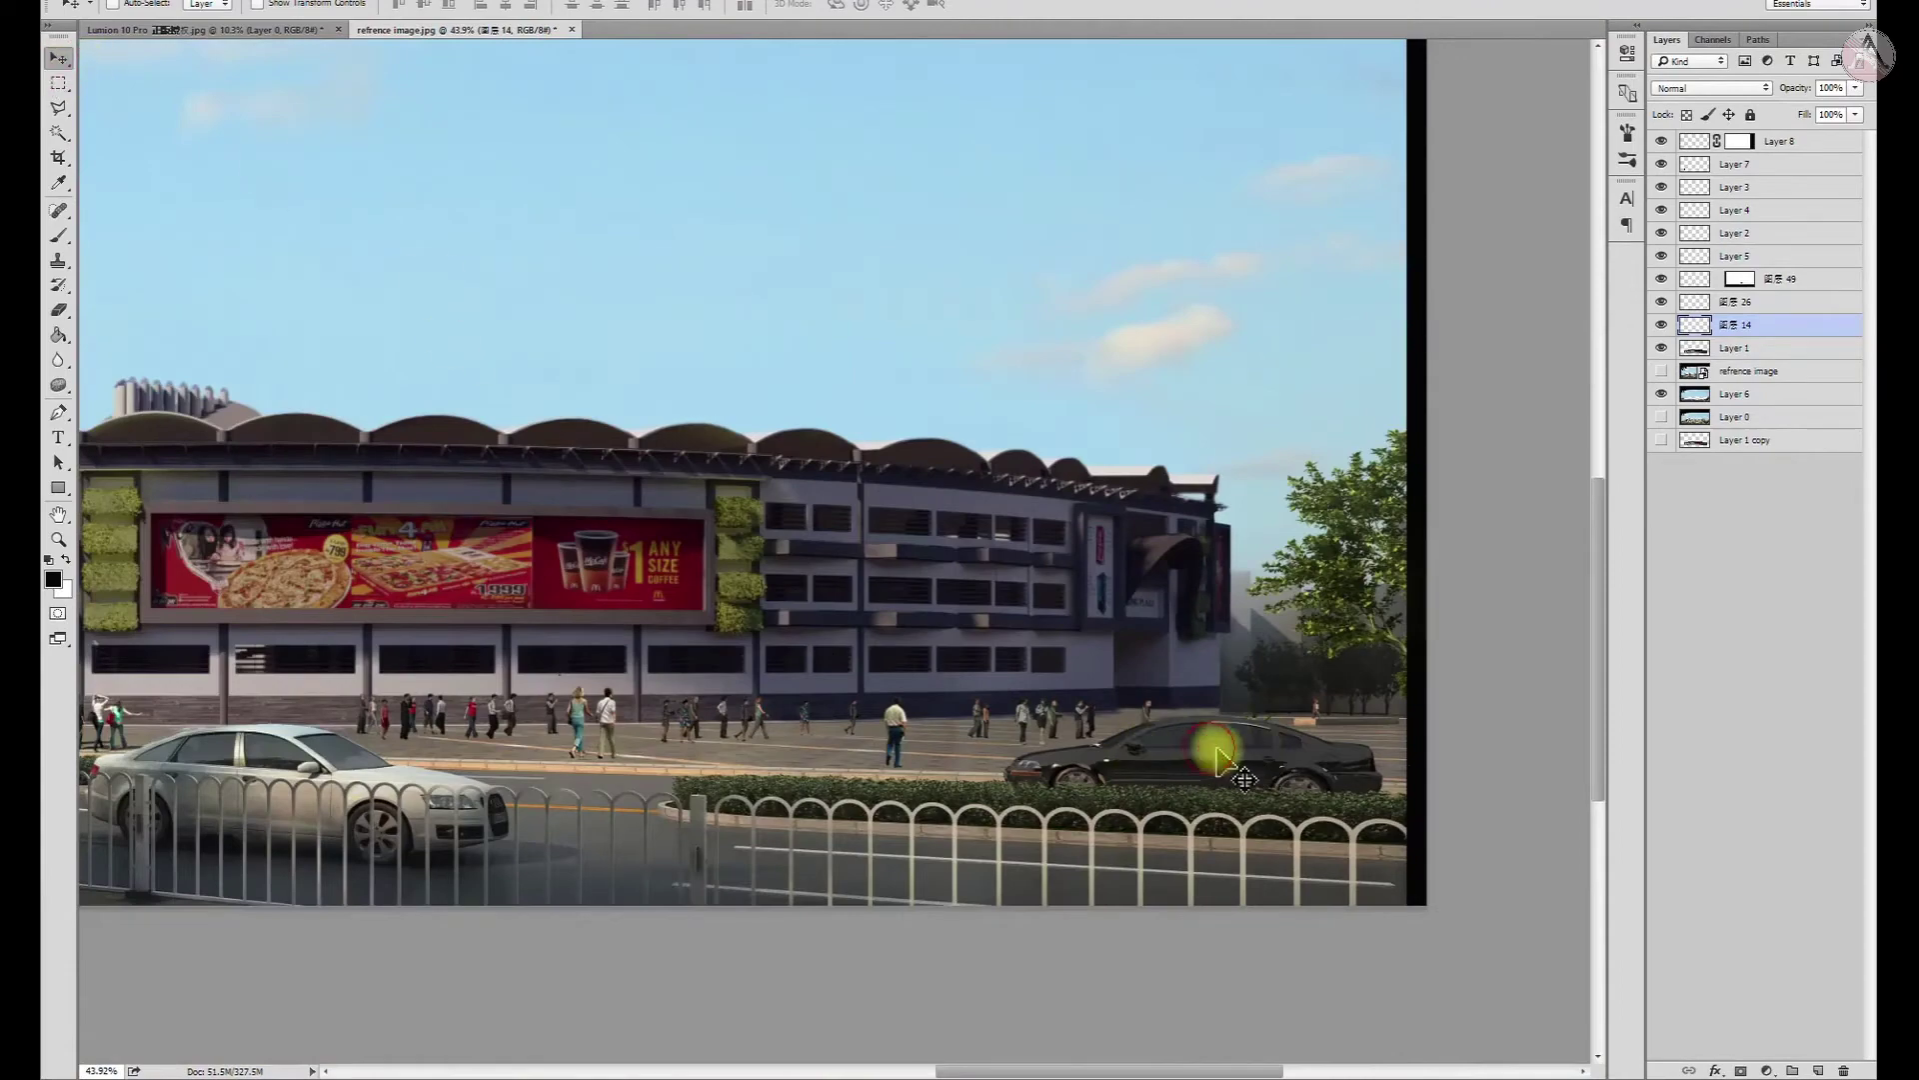
{"action": "scroll", "coordinate": [270, 600], "scroll_direction": "down", "scroll_amount": 1}
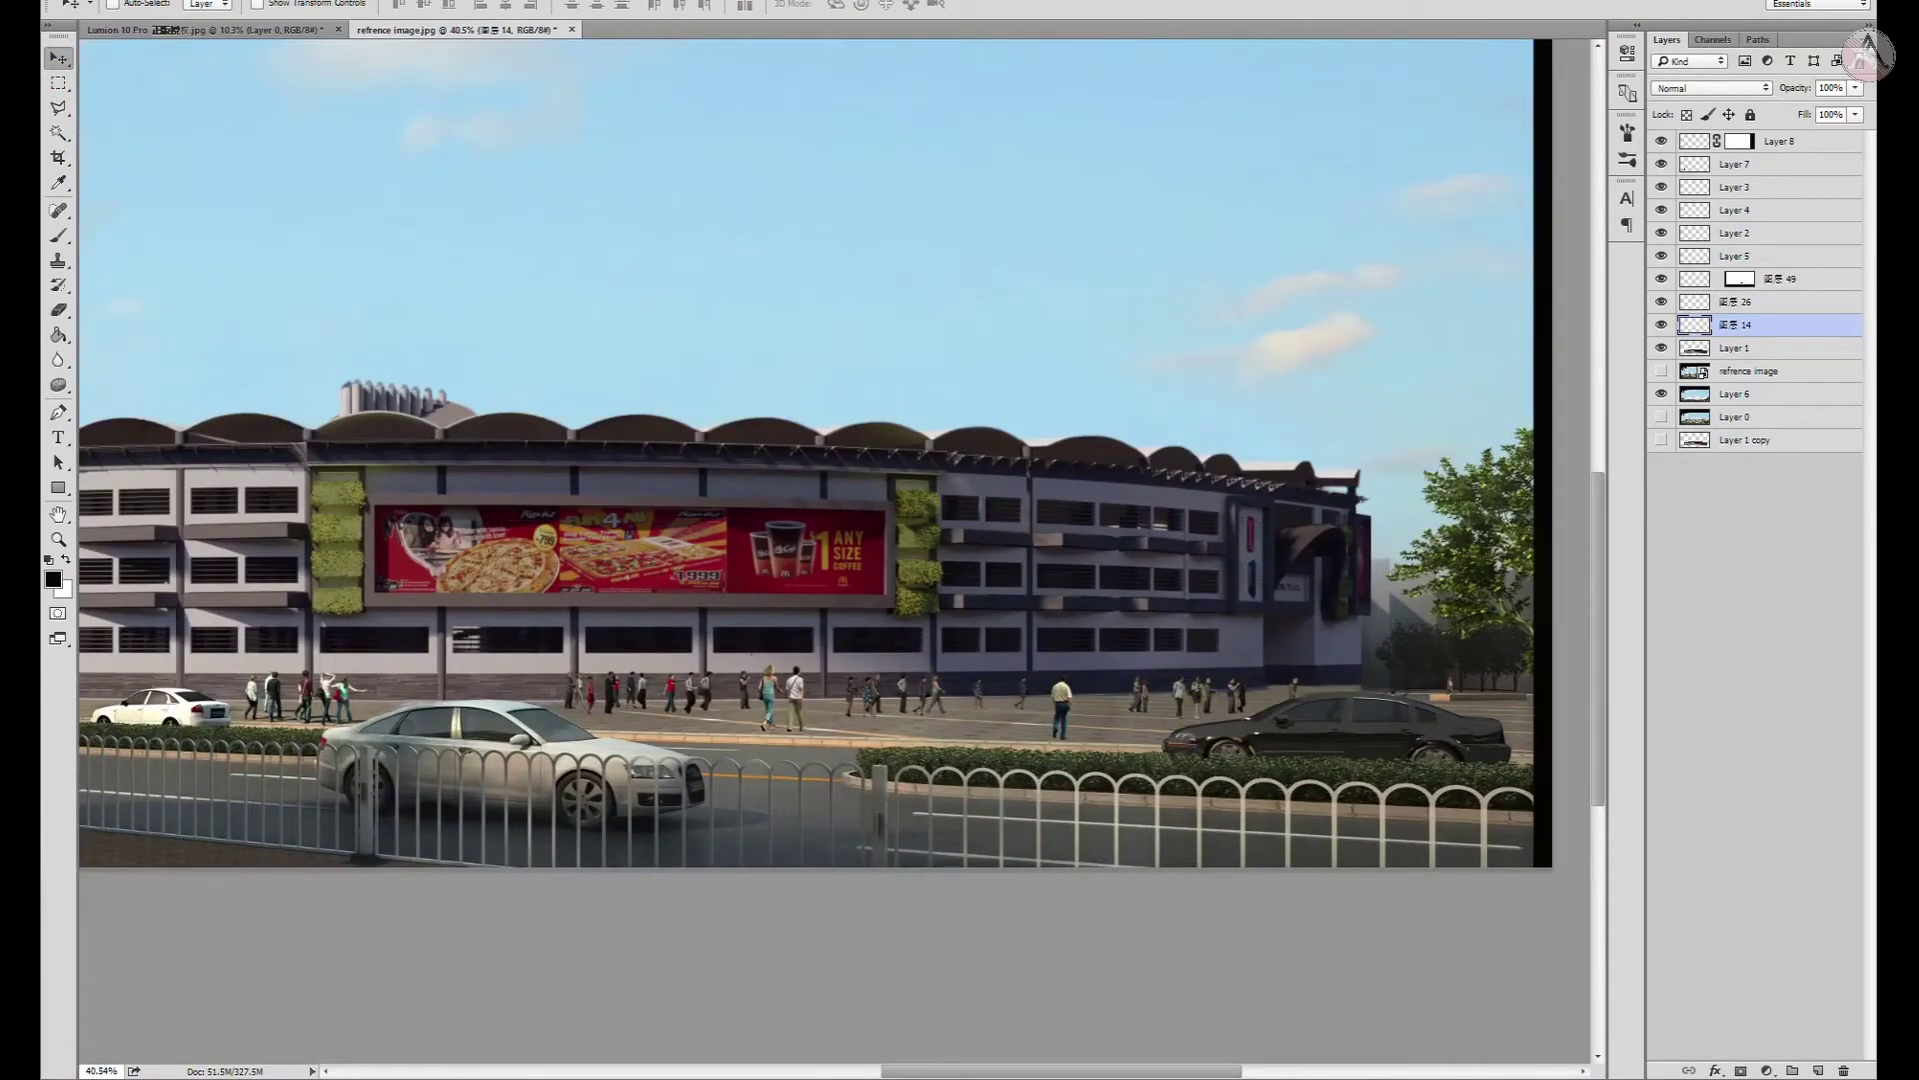
{"action": "right_click", "coordinate": [942, 672]}
{"action": "scroll", "coordinate": [668, 611], "scroll_direction": "down", "scroll_amount": 1}
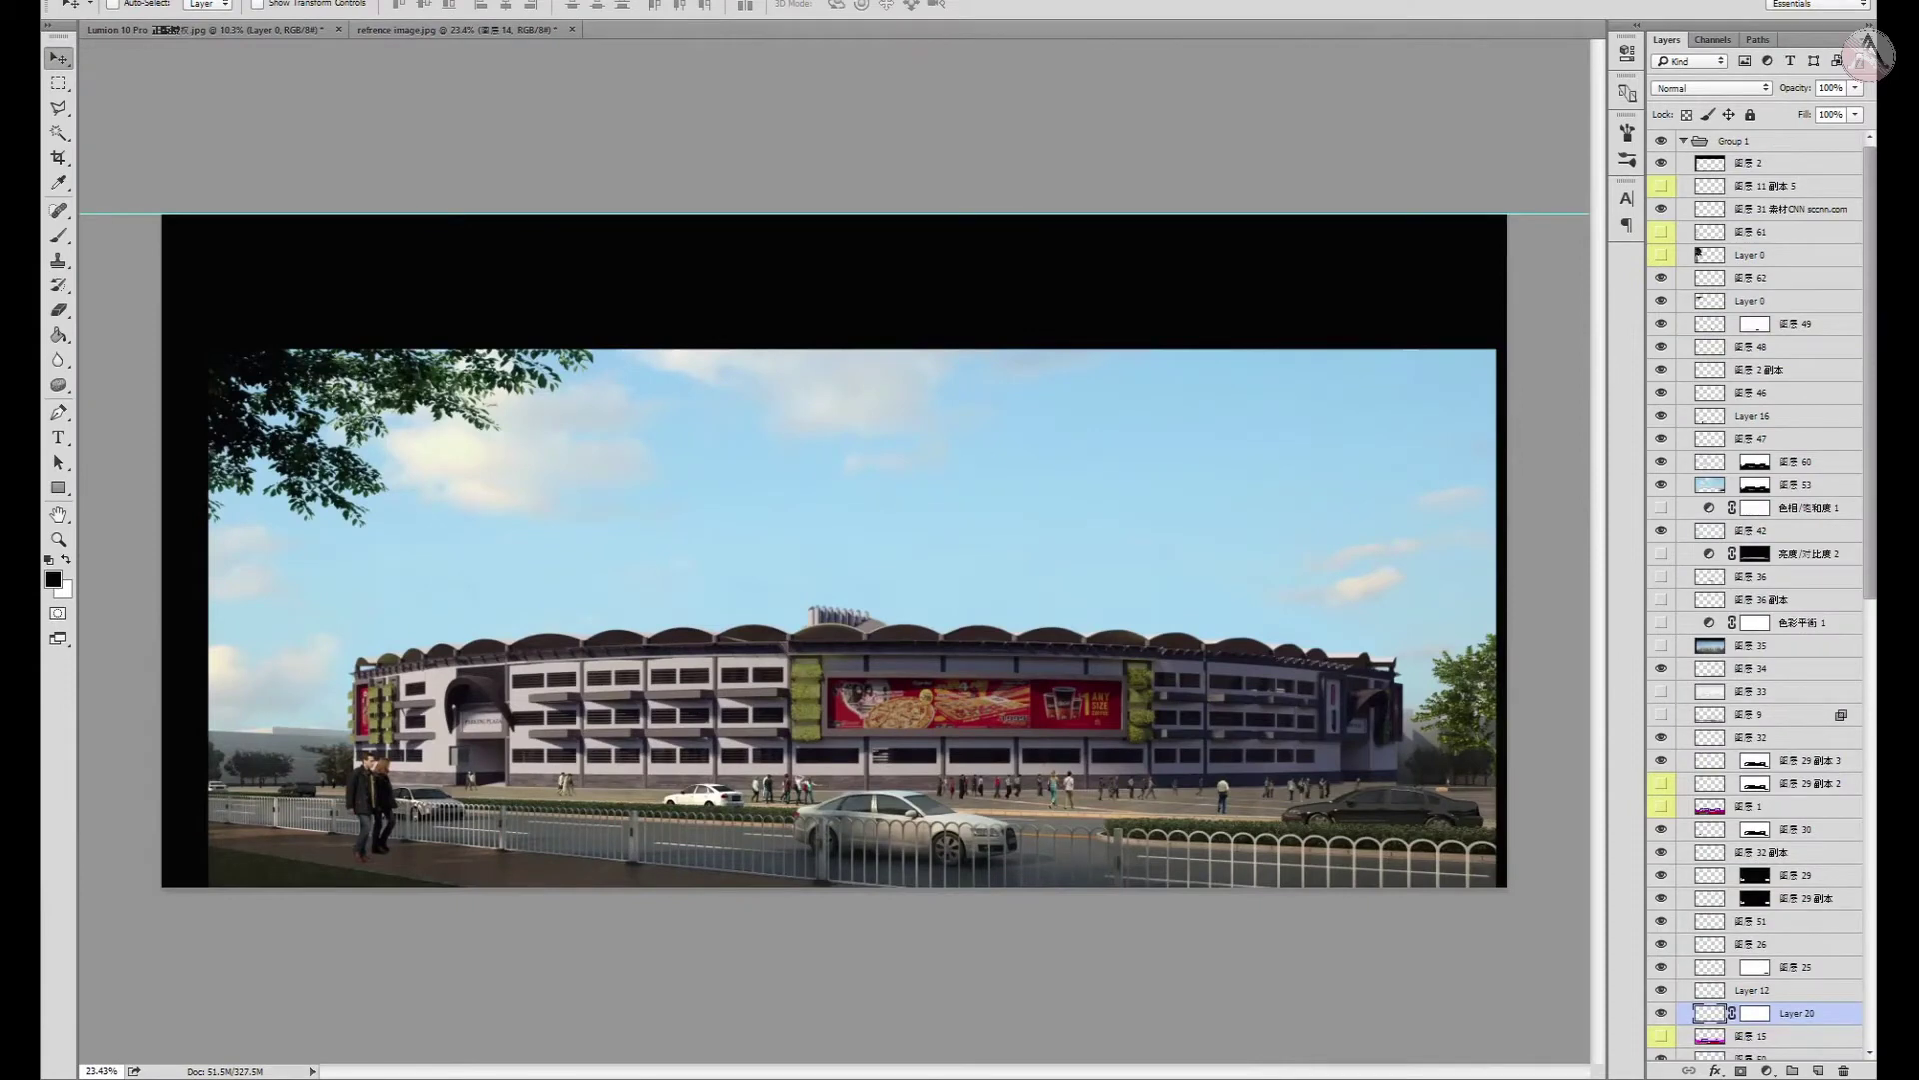
Select the couple's layer 图层 25, raise it above Layer 5, and drag the figure across the scene
{"action": "scroll", "coordinate": [1696, 252], "scroll_direction": "down", "scroll_amount": 10}
{"action": "left_click", "coordinate": [1709, 221]}
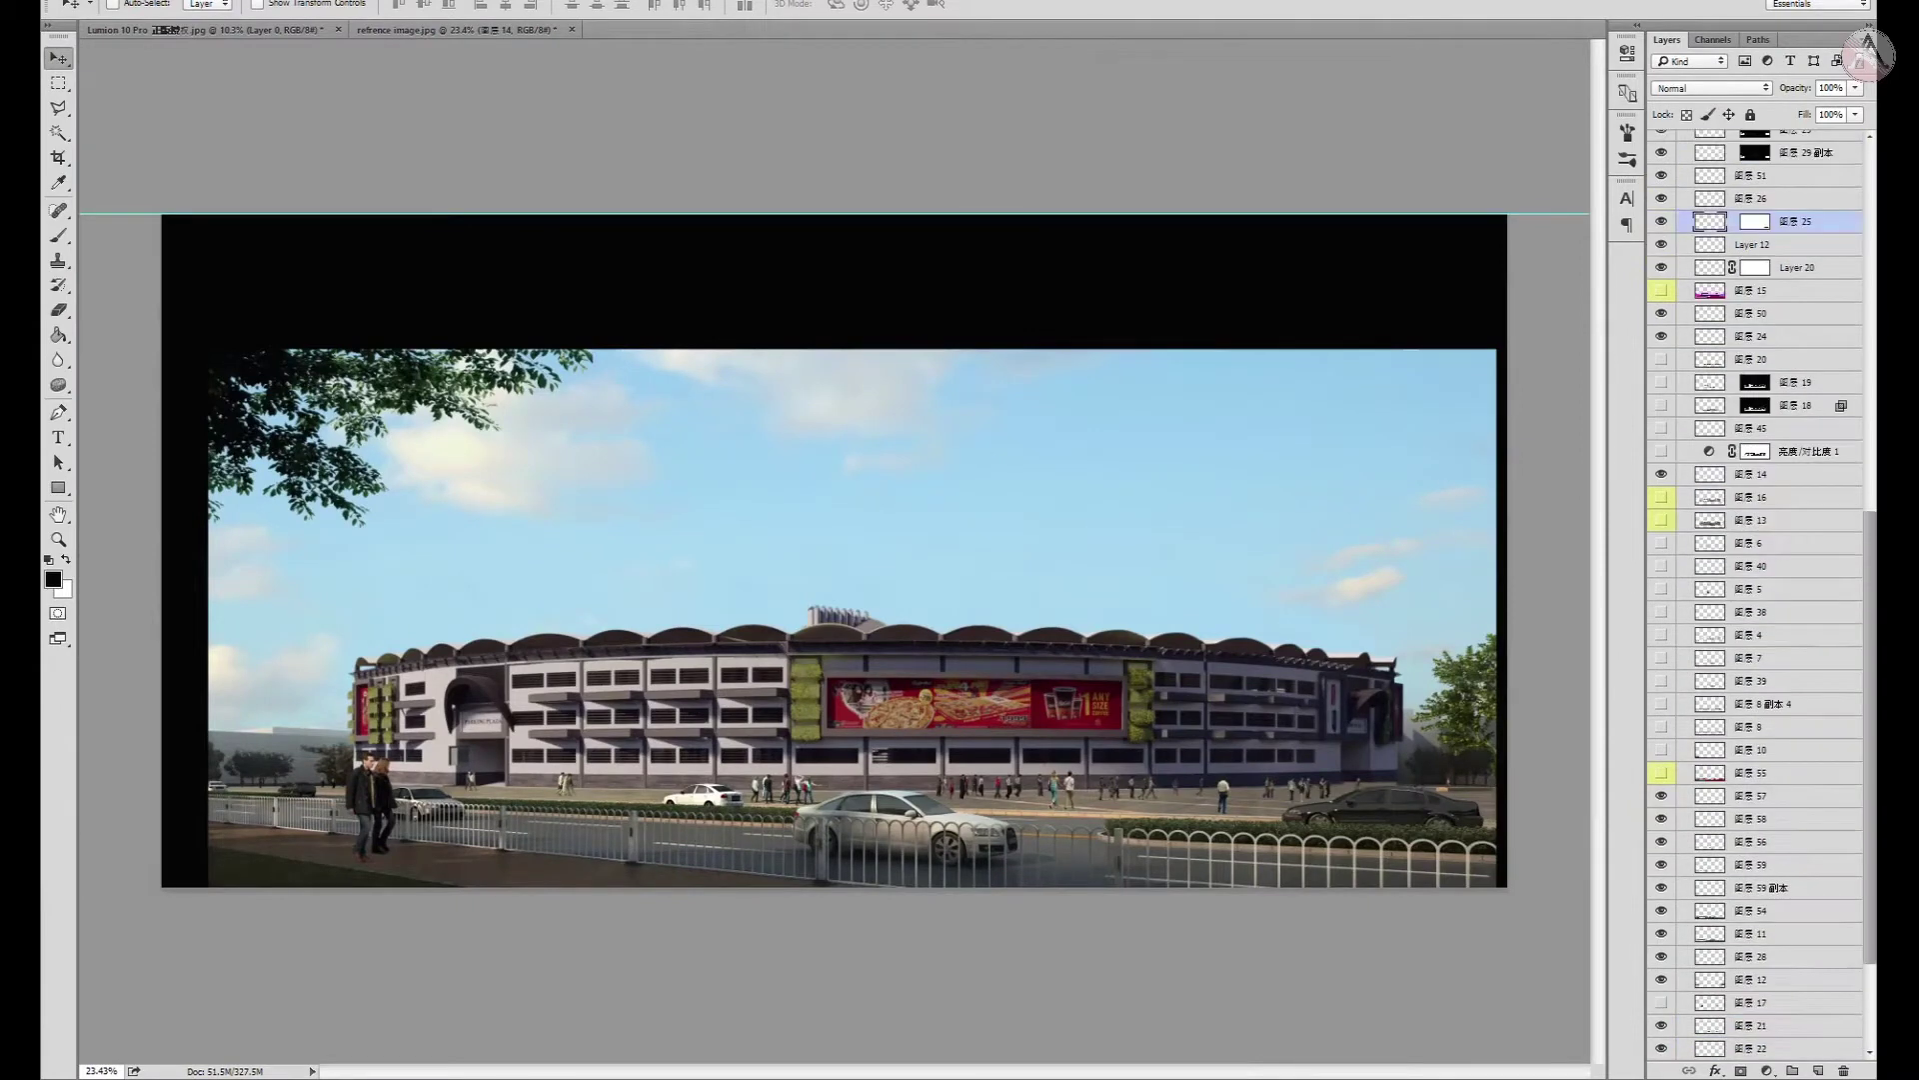
{"action": "scroll", "coordinate": [959, 560], "scroll_direction": "up", "scroll_amount": 3}
{"action": "left_click_drag", "start_coordinate": [959, 559], "coordinate": [1174, 785]}
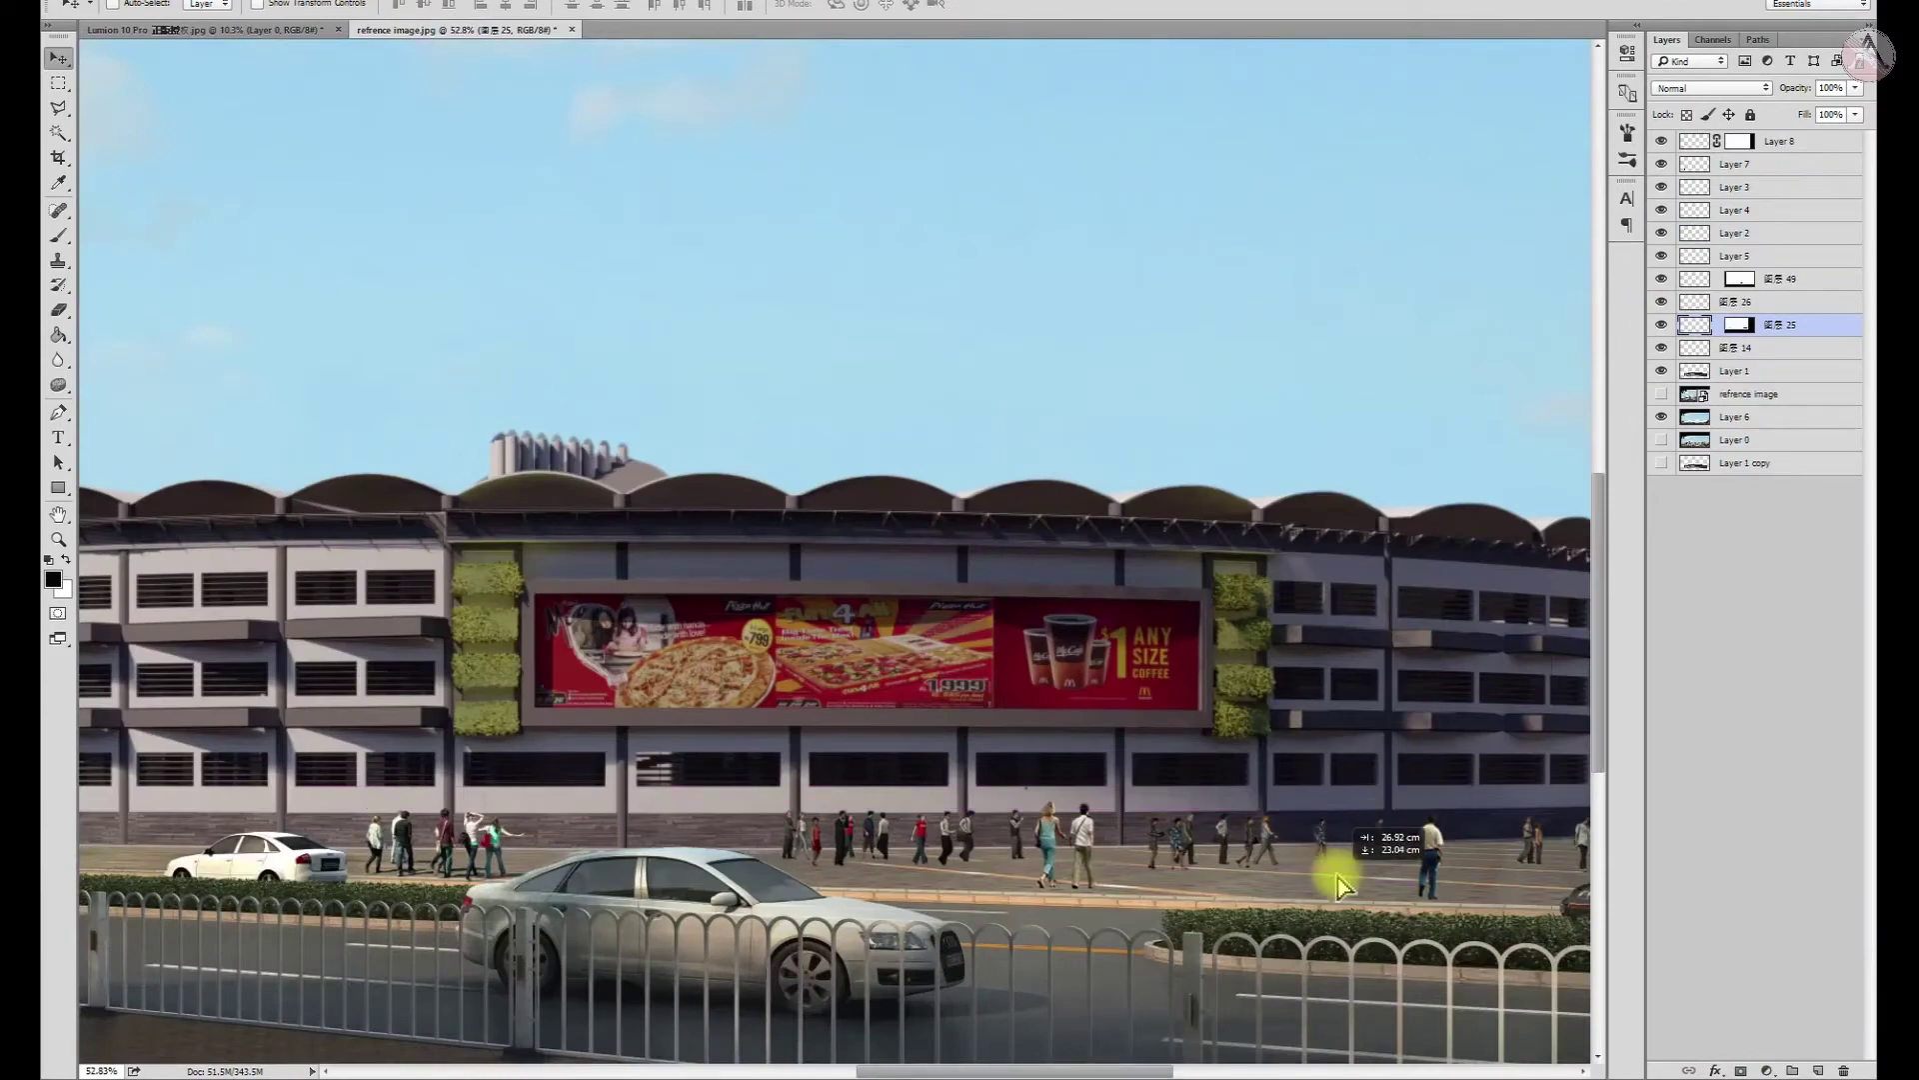
{"action": "scroll", "coordinate": [1268, 763], "scroll_direction": "up", "scroll_amount": 3}
{"action": "left_click_drag", "start_coordinate": [1175, 785], "coordinate": [1199, 688]}
{"action": "left_click_drag", "start_coordinate": [1740, 324], "coordinate": [1739, 262]}
{"action": "left_click_drag", "start_coordinate": [1229, 676], "coordinate": [1243, 622]}
{"action": "left_click_drag", "start_coordinate": [1203, 716], "coordinate": [1117, 547]}
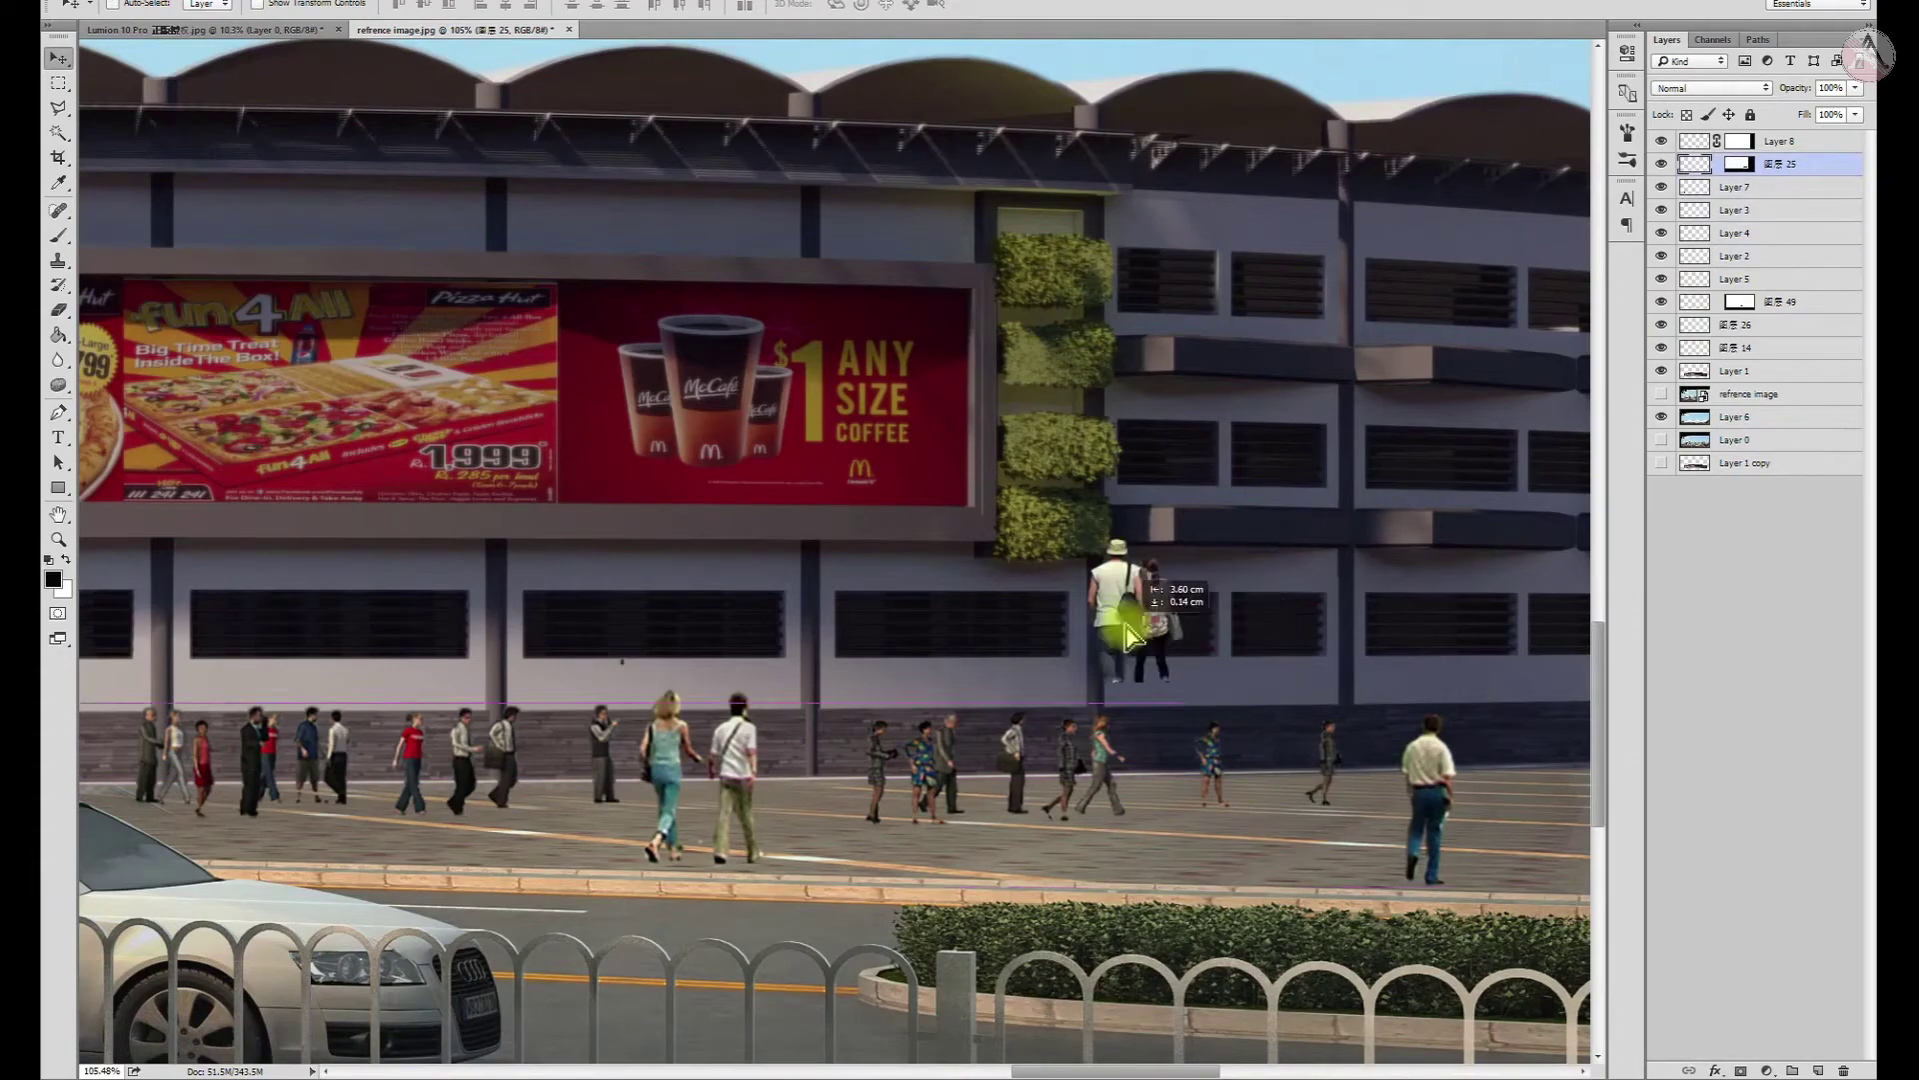
{"action": "mouse_move", "coordinate": [1116, 548]}
{"action": "left_mouse_down"}
{"action": "mouse_move", "coordinate": [993, 856]}
{"action": "mouse_move", "coordinate": [228, 820]}
{"action": "mouse_move", "coordinate": [351, 554]}
{"action": "left_mouse_up"}
{"action": "scroll", "coordinate": [994, 857], "scroll_direction": "down", "scroll_amount": 5}
Disable the couple layer's mask, place the couple beside the dark car, and rescale it
{"action": "right_click", "coordinate": [1784, 164]}
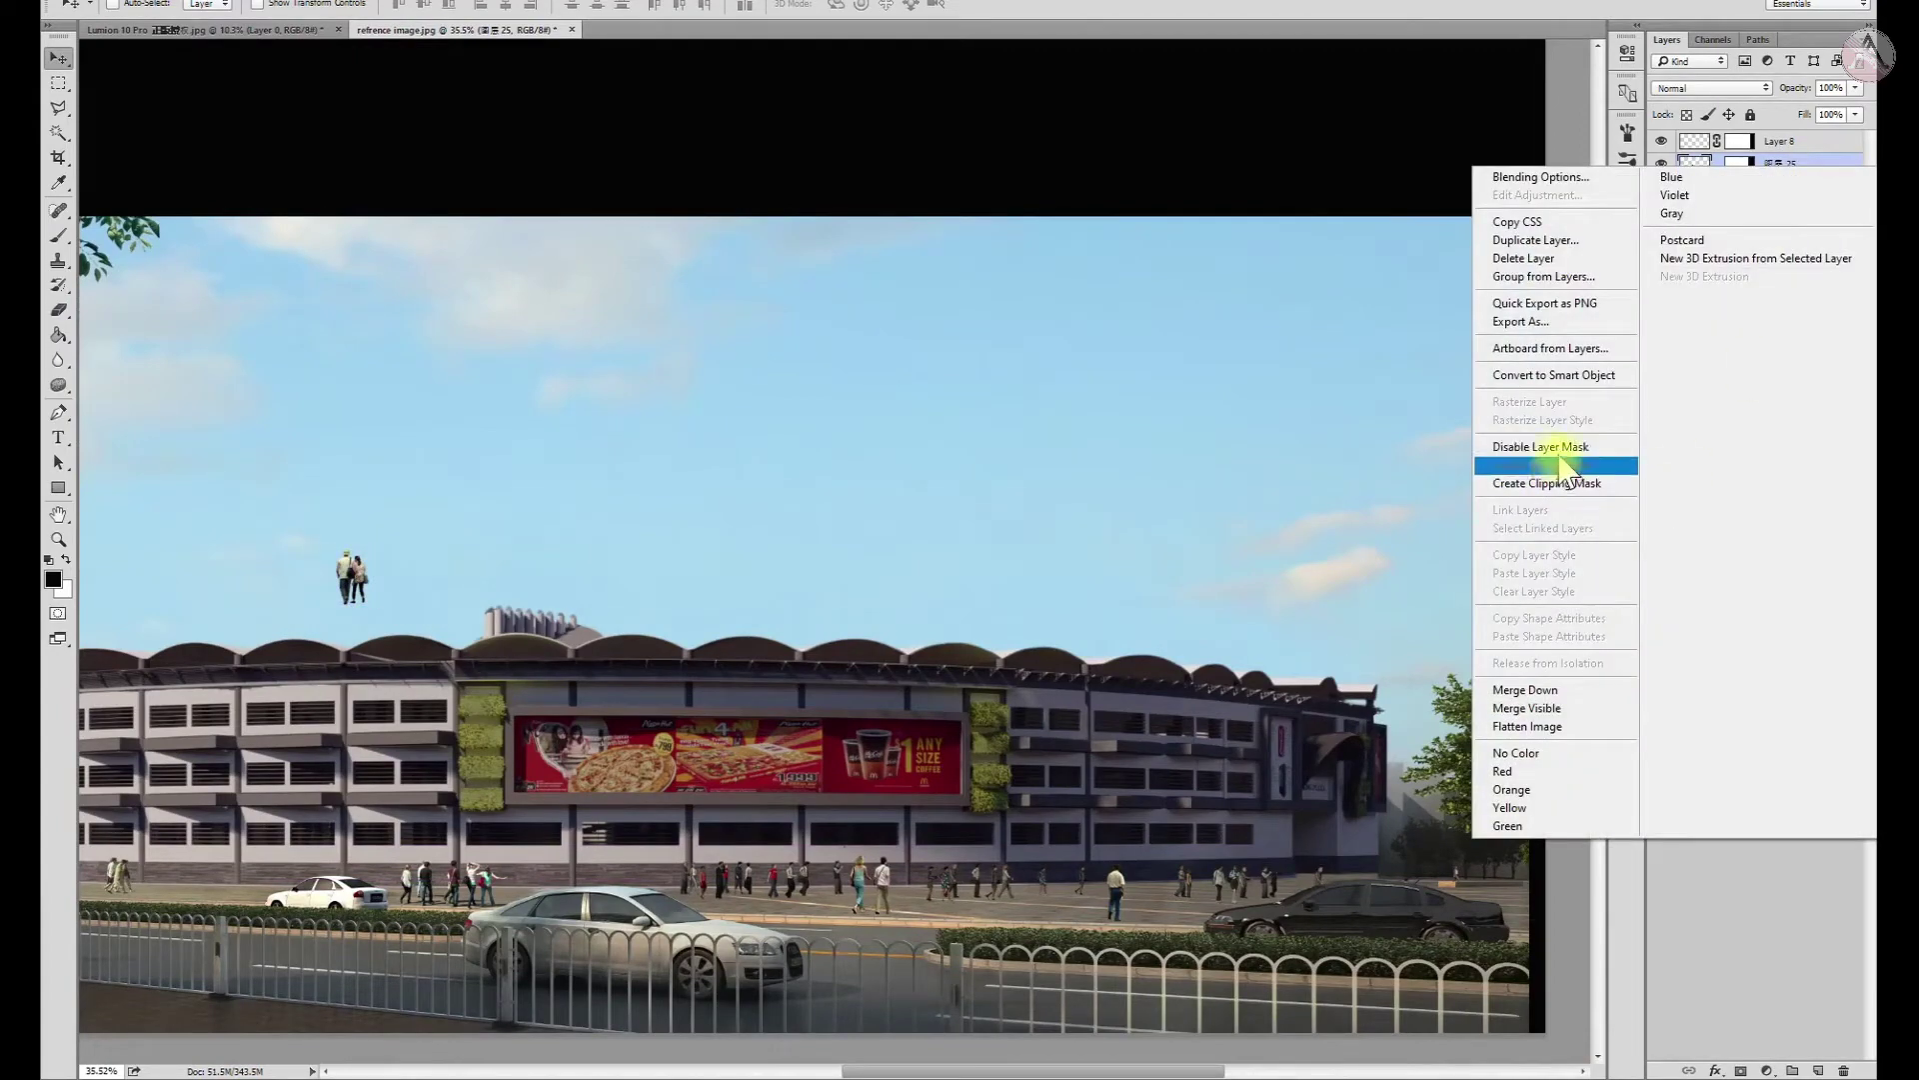
{"action": "left_click", "coordinate": [1548, 468]}
{"action": "scroll", "coordinate": [1199, 925], "scroll_direction": "up", "scroll_amount": 5}
{"action": "scroll", "coordinate": [1199, 924], "scroll_direction": "down", "scroll_amount": 3}
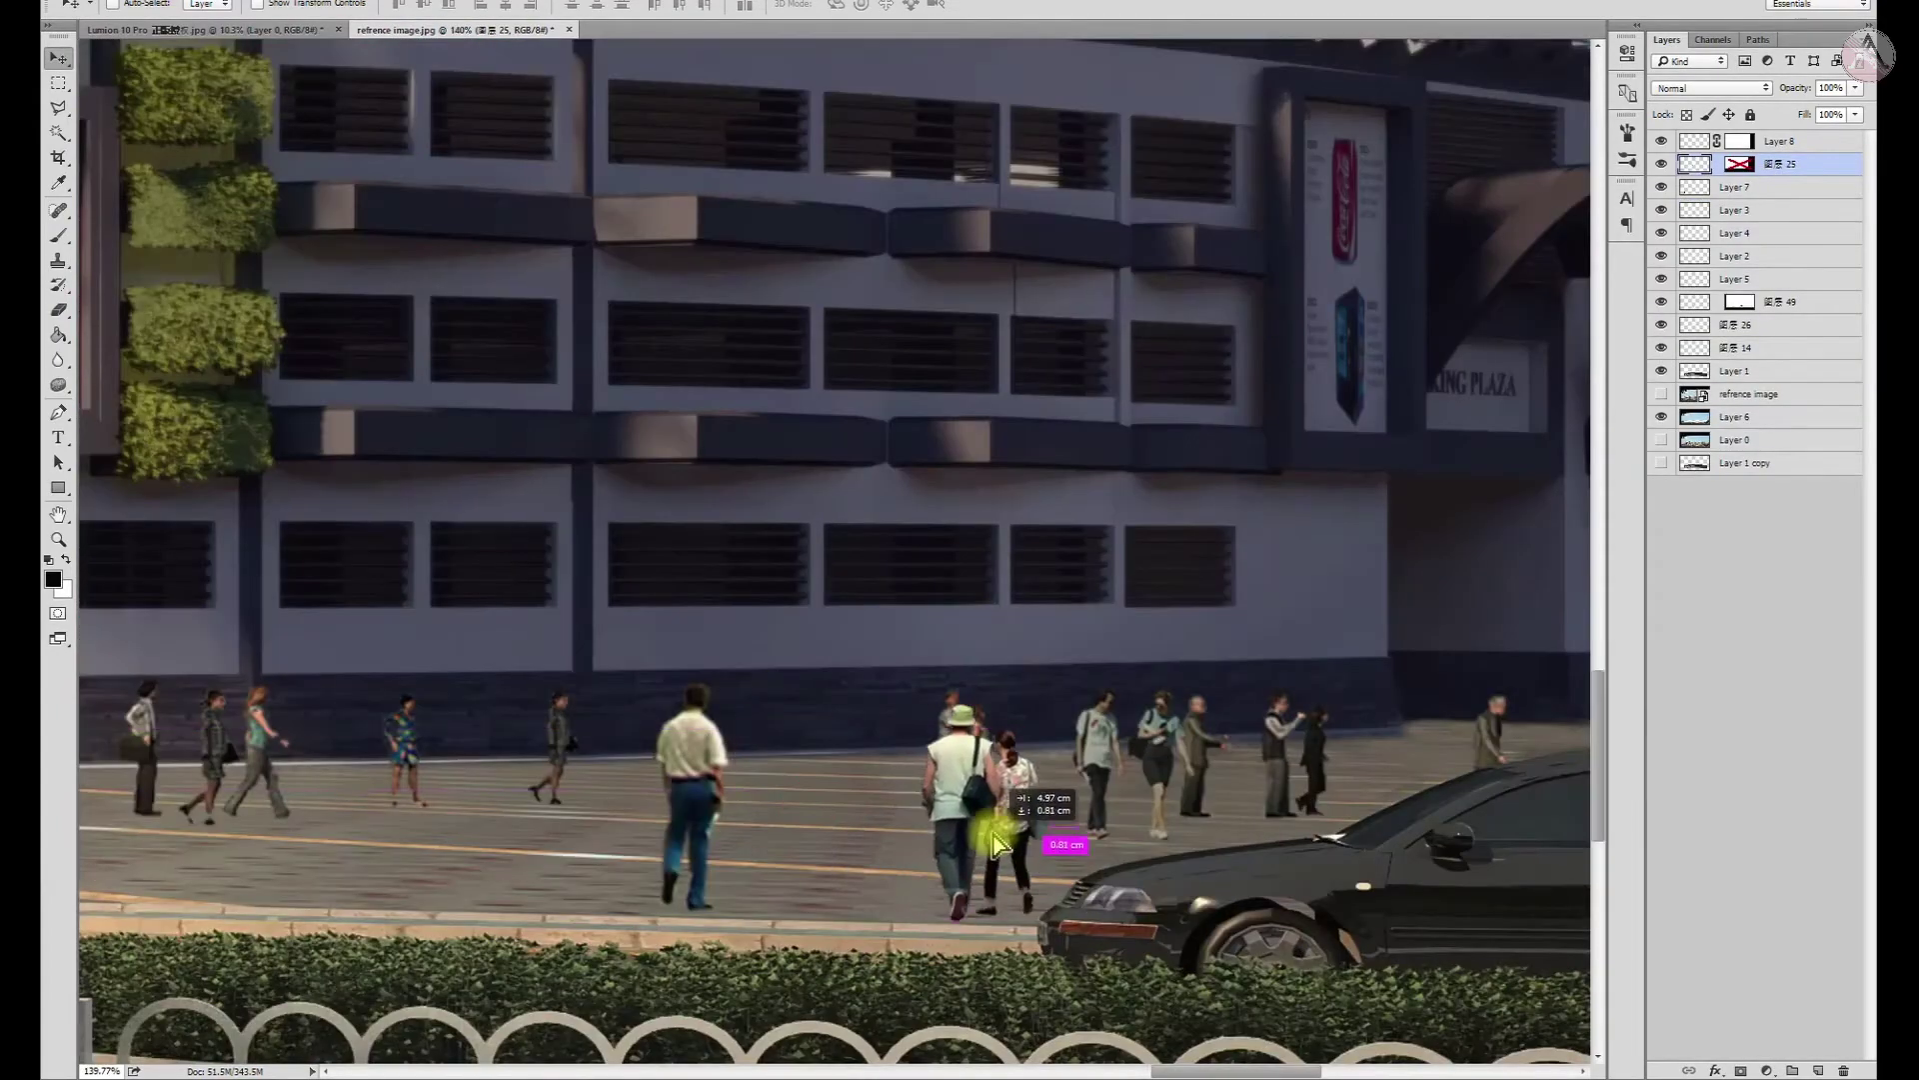
{"action": "scroll", "coordinate": [599, 672], "scroll_direction": "down", "scroll_amount": 2}
{"action": "left_click_drag", "start_coordinate": [1199, 925], "coordinate": [1200, 715]}
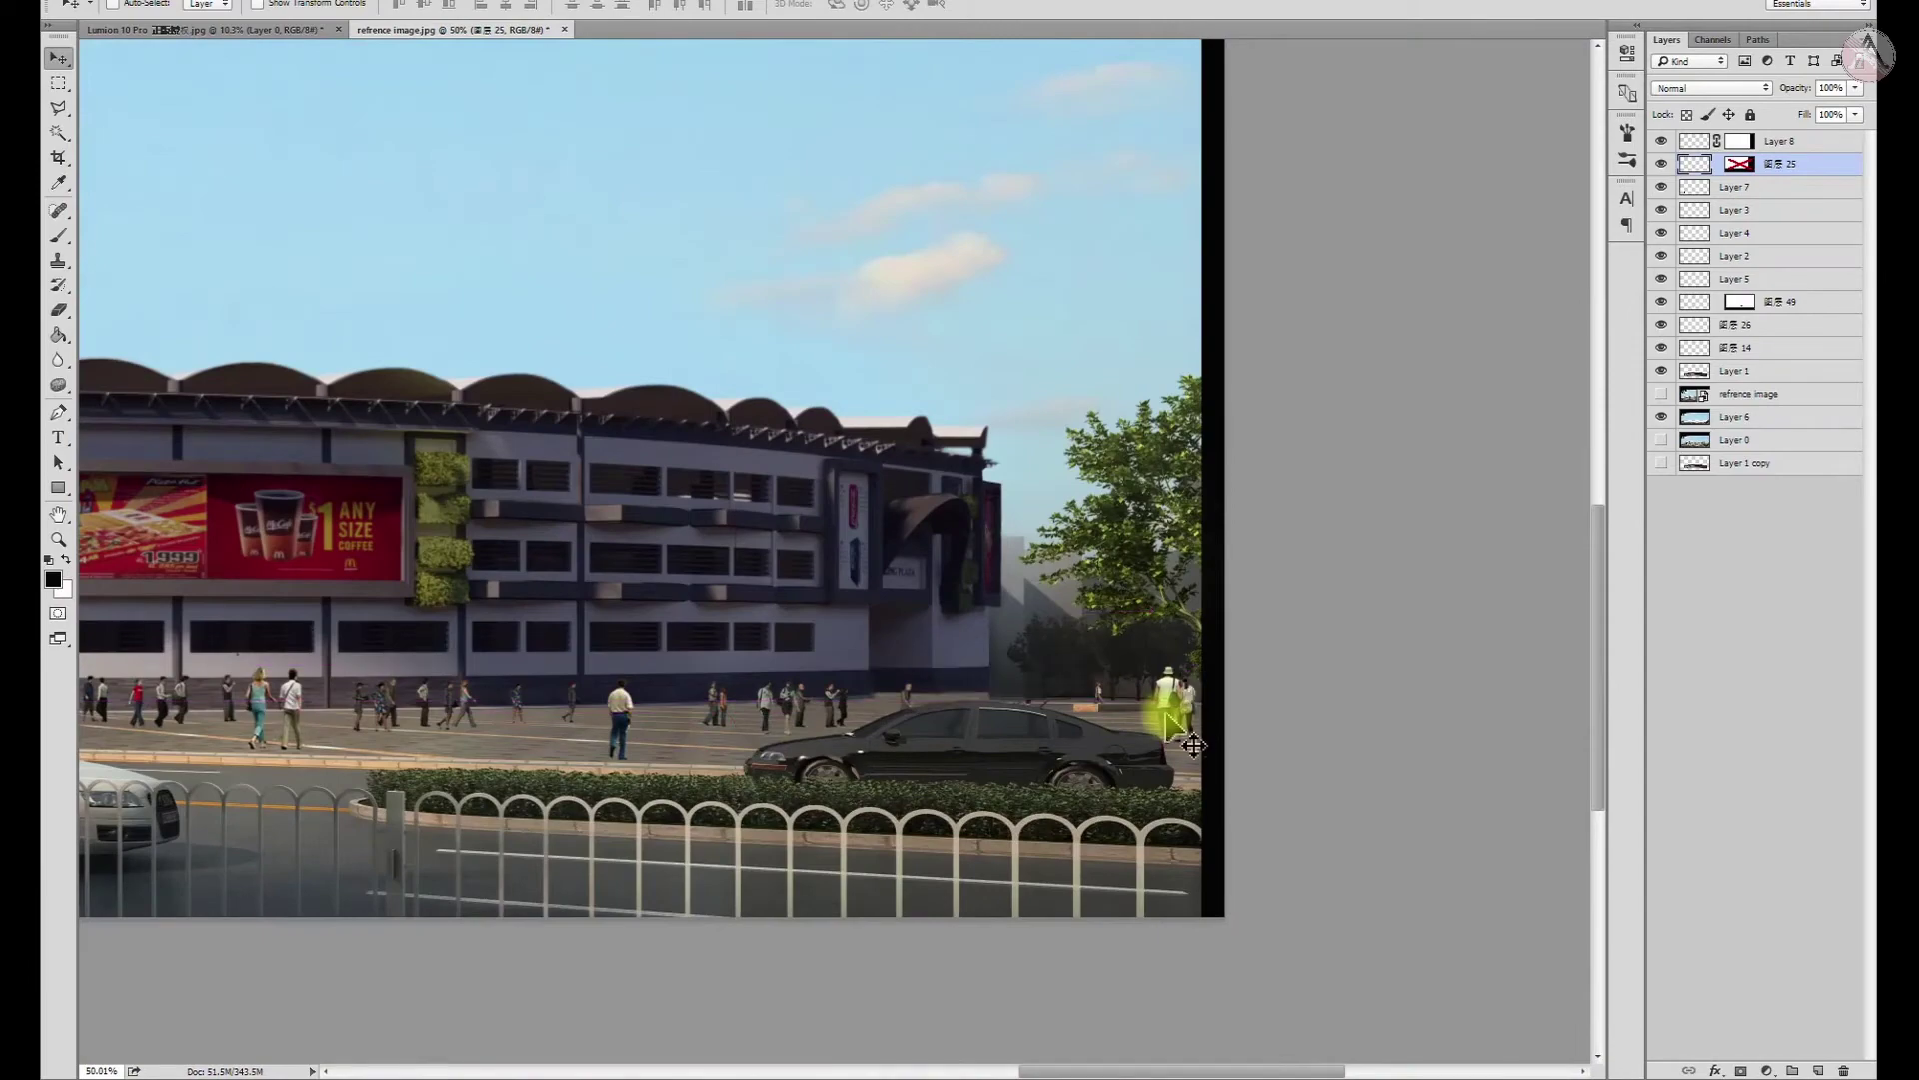
{"action": "key", "text": "ctrl+t"}
{"action": "scroll", "coordinate": [1200, 750], "scroll_direction": "up", "scroll_amount": 2}
{"action": "scroll", "coordinate": [1199, 770], "scroll_direction": "up", "scroll_amount": 3}
{"action": "key", "text": "Return"}
Open and close Levels and Hue/Saturation on the couple without changes, then review the composite
{"action": "key", "text": "ctrl+l"}
{"action": "left_click", "coordinate": [1102, 280]}
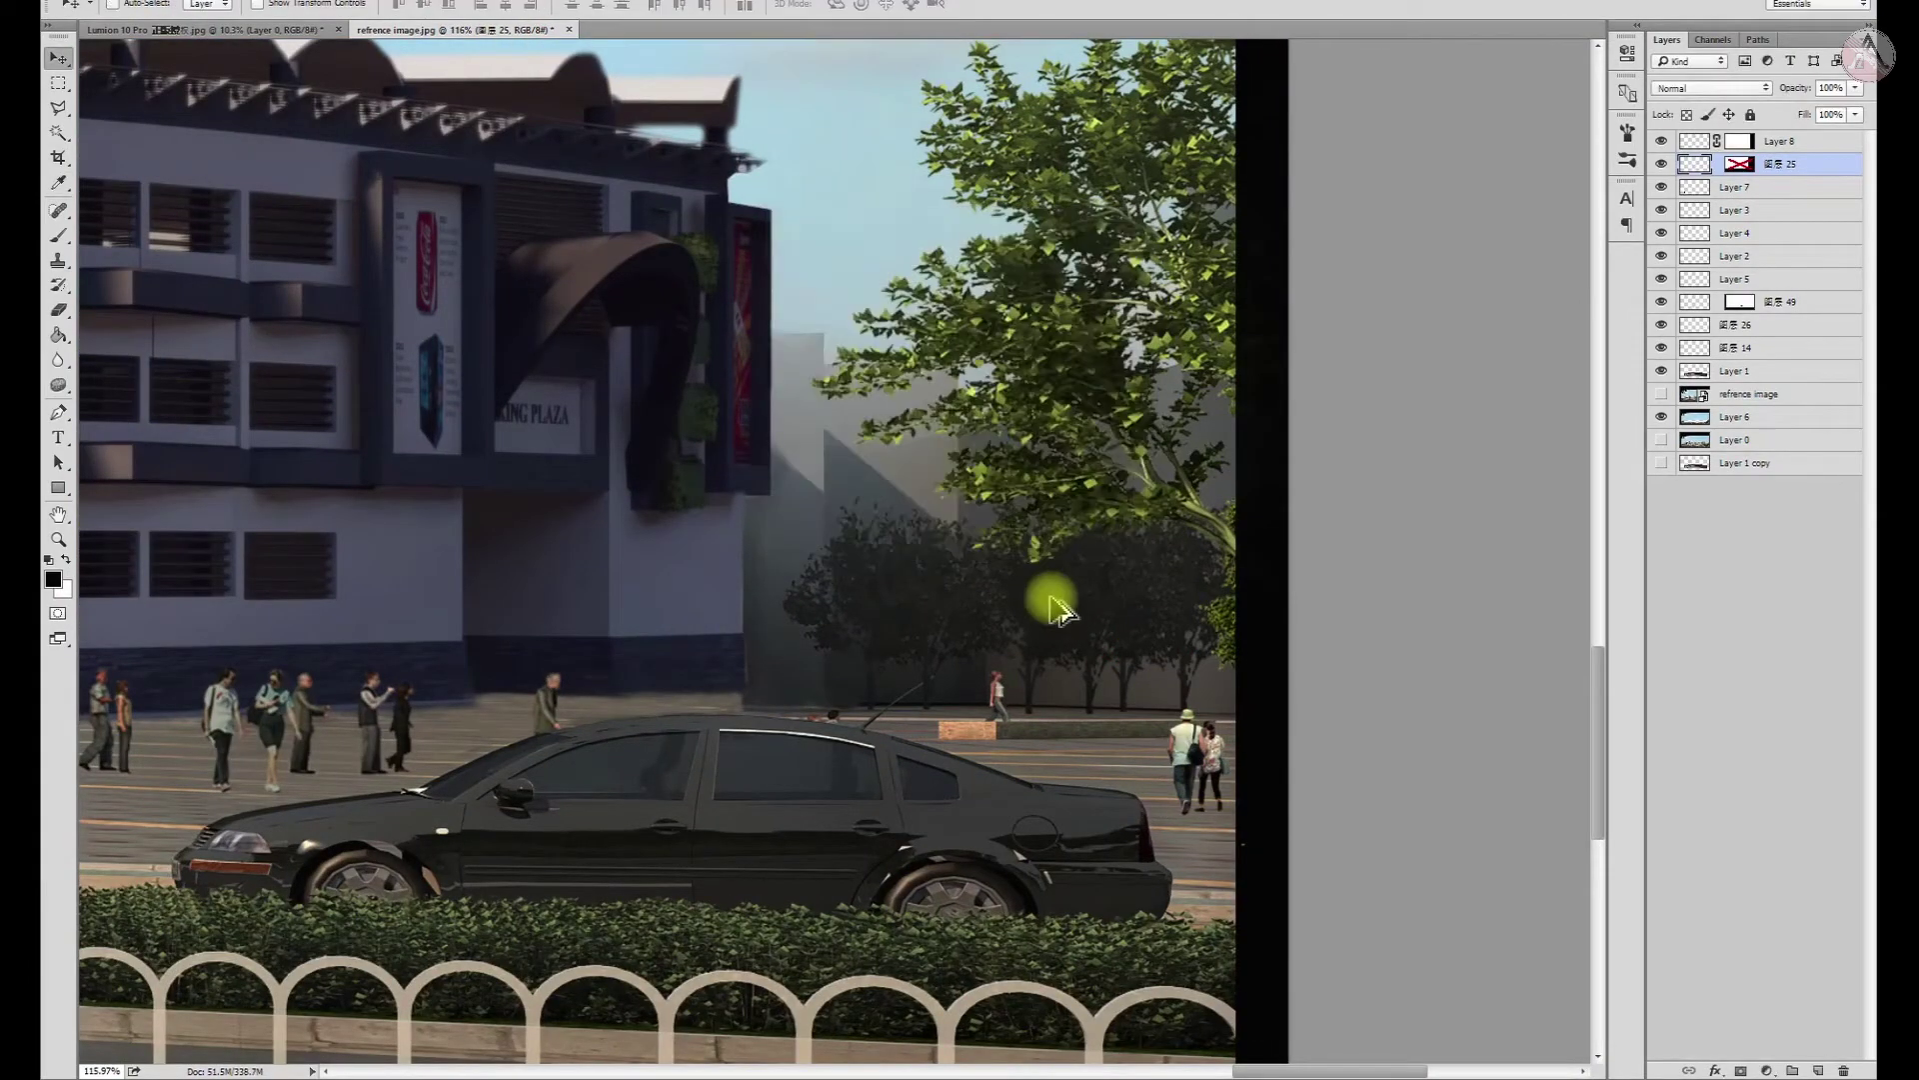
{"action": "key", "text": "ctrl+u"}
{"action": "left_click", "coordinate": [1526, 127]}
{"action": "scroll", "coordinate": [1000, 685], "scroll_direction": "down", "scroll_amount": 5}
{"action": "key", "text": "v"}
{"action": "scroll", "coordinate": [547, 676], "scroll_direction": "up", "scroll_amount": 4}
{"action": "scroll", "coordinate": [563, 832], "scroll_direction": "down", "scroll_amount": 3}
{"action": "scroll", "coordinate": [1440, 797], "scroll_direction": "up", "scroll_amount": 1}
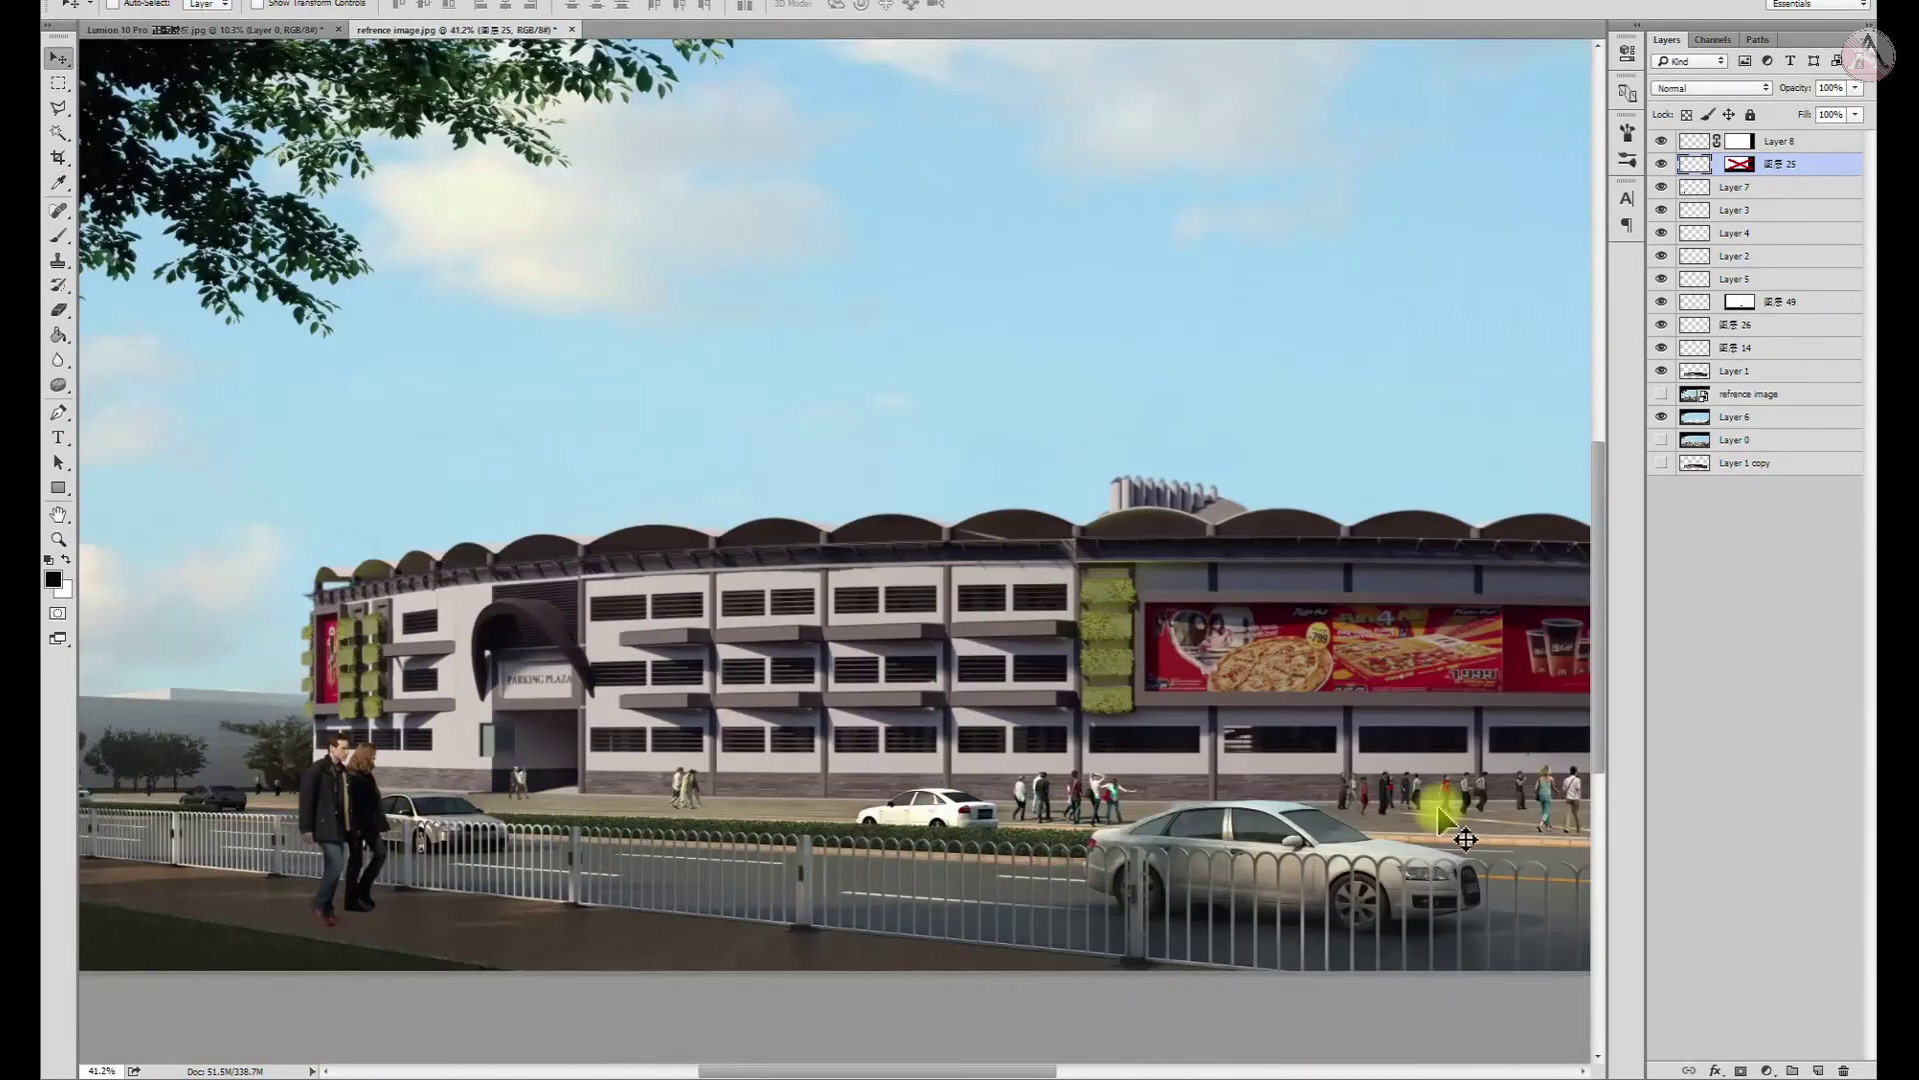
{"action": "scroll", "coordinate": [1221, 763], "scroll_direction": "up", "scroll_amount": 1}
{"action": "scroll", "coordinate": [1199, 749], "scroll_direction": "down", "scroll_amount": 5}
{"action": "scroll", "coordinate": [1272, 797], "scroll_direction": "up", "scroll_amount": 1}
{"action": "scroll", "coordinate": [1234, 784], "scroll_direction": "down", "scroll_amount": 1}
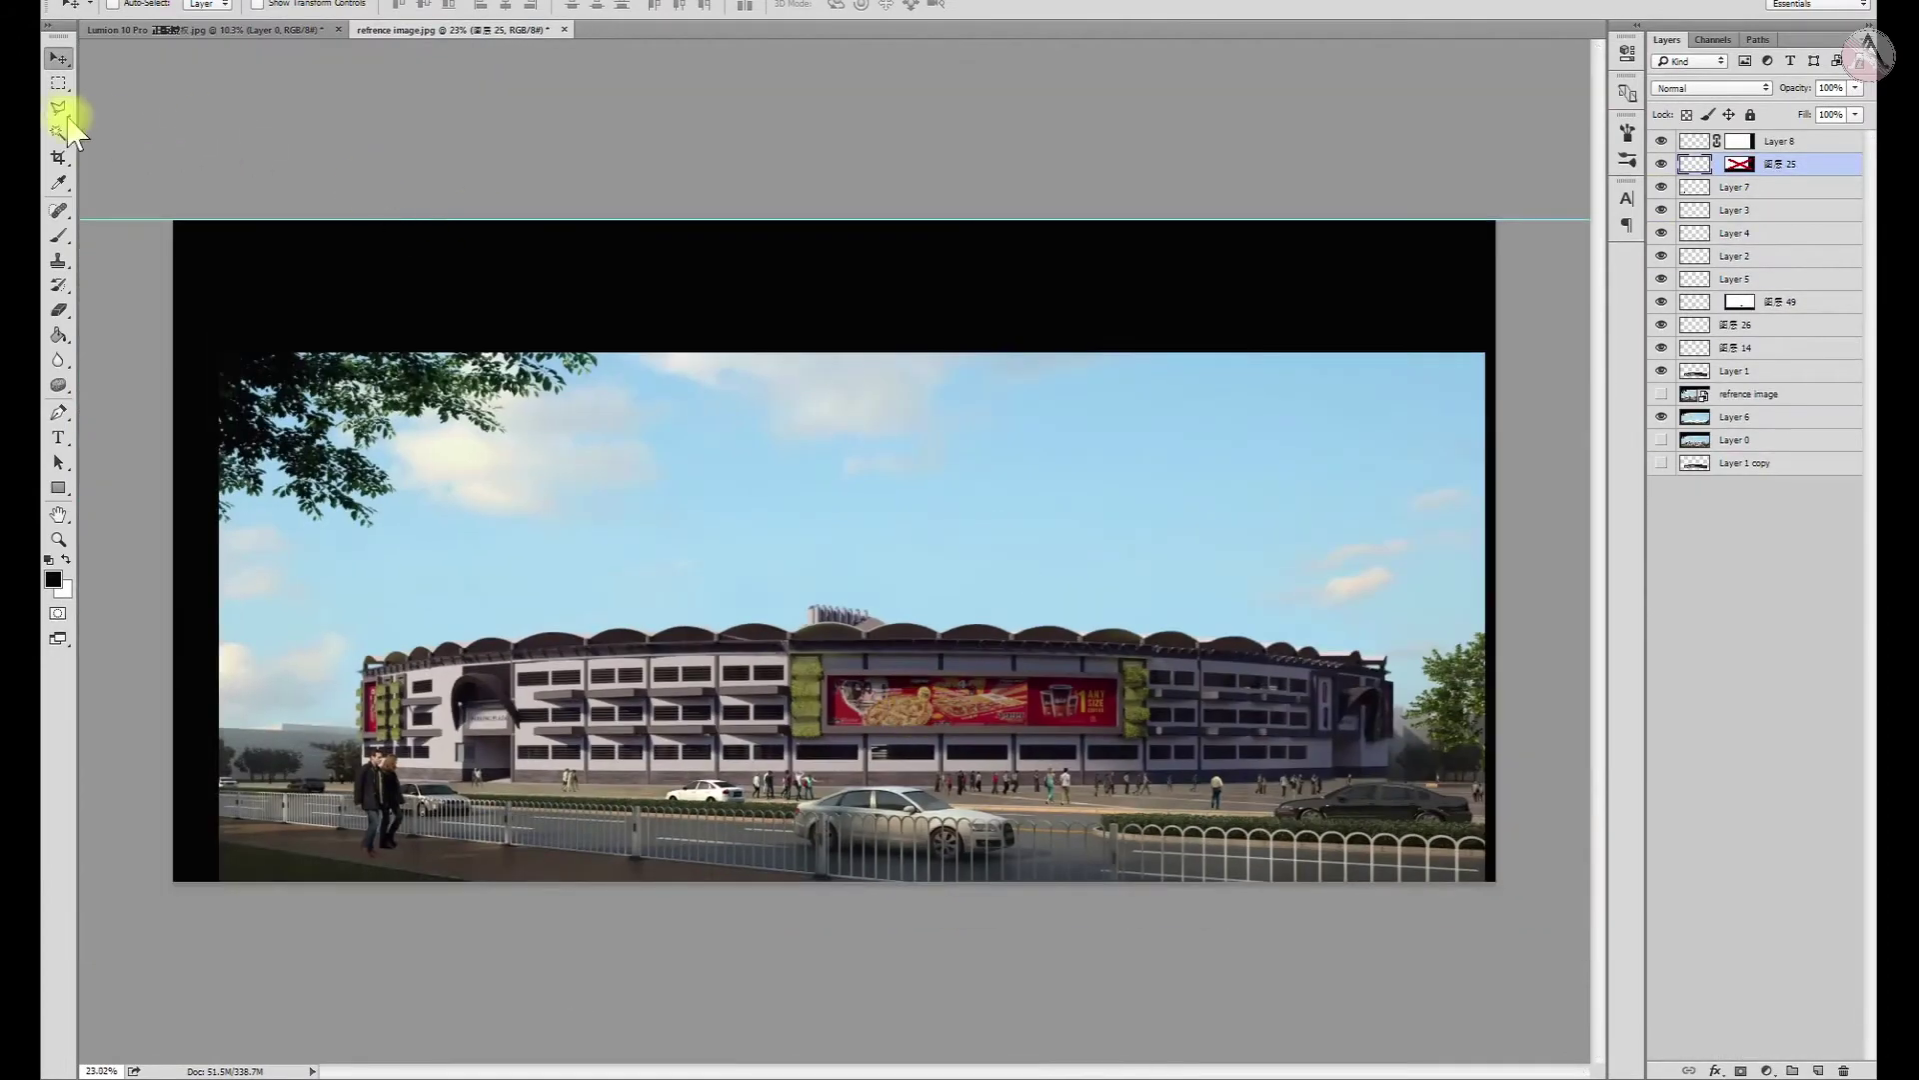
{"action": "left_click", "coordinate": [59, 157]}
Crop the image tighter by pulling in its left and top edges
{"action": "left_click_drag", "start_coordinate": [163, 540], "coordinate": [190, 550]}
{"action": "left_click_drag", "start_coordinate": [835, 234], "coordinate": [835, 265]}
{"action": "double_click", "coordinate": [866, 557]}
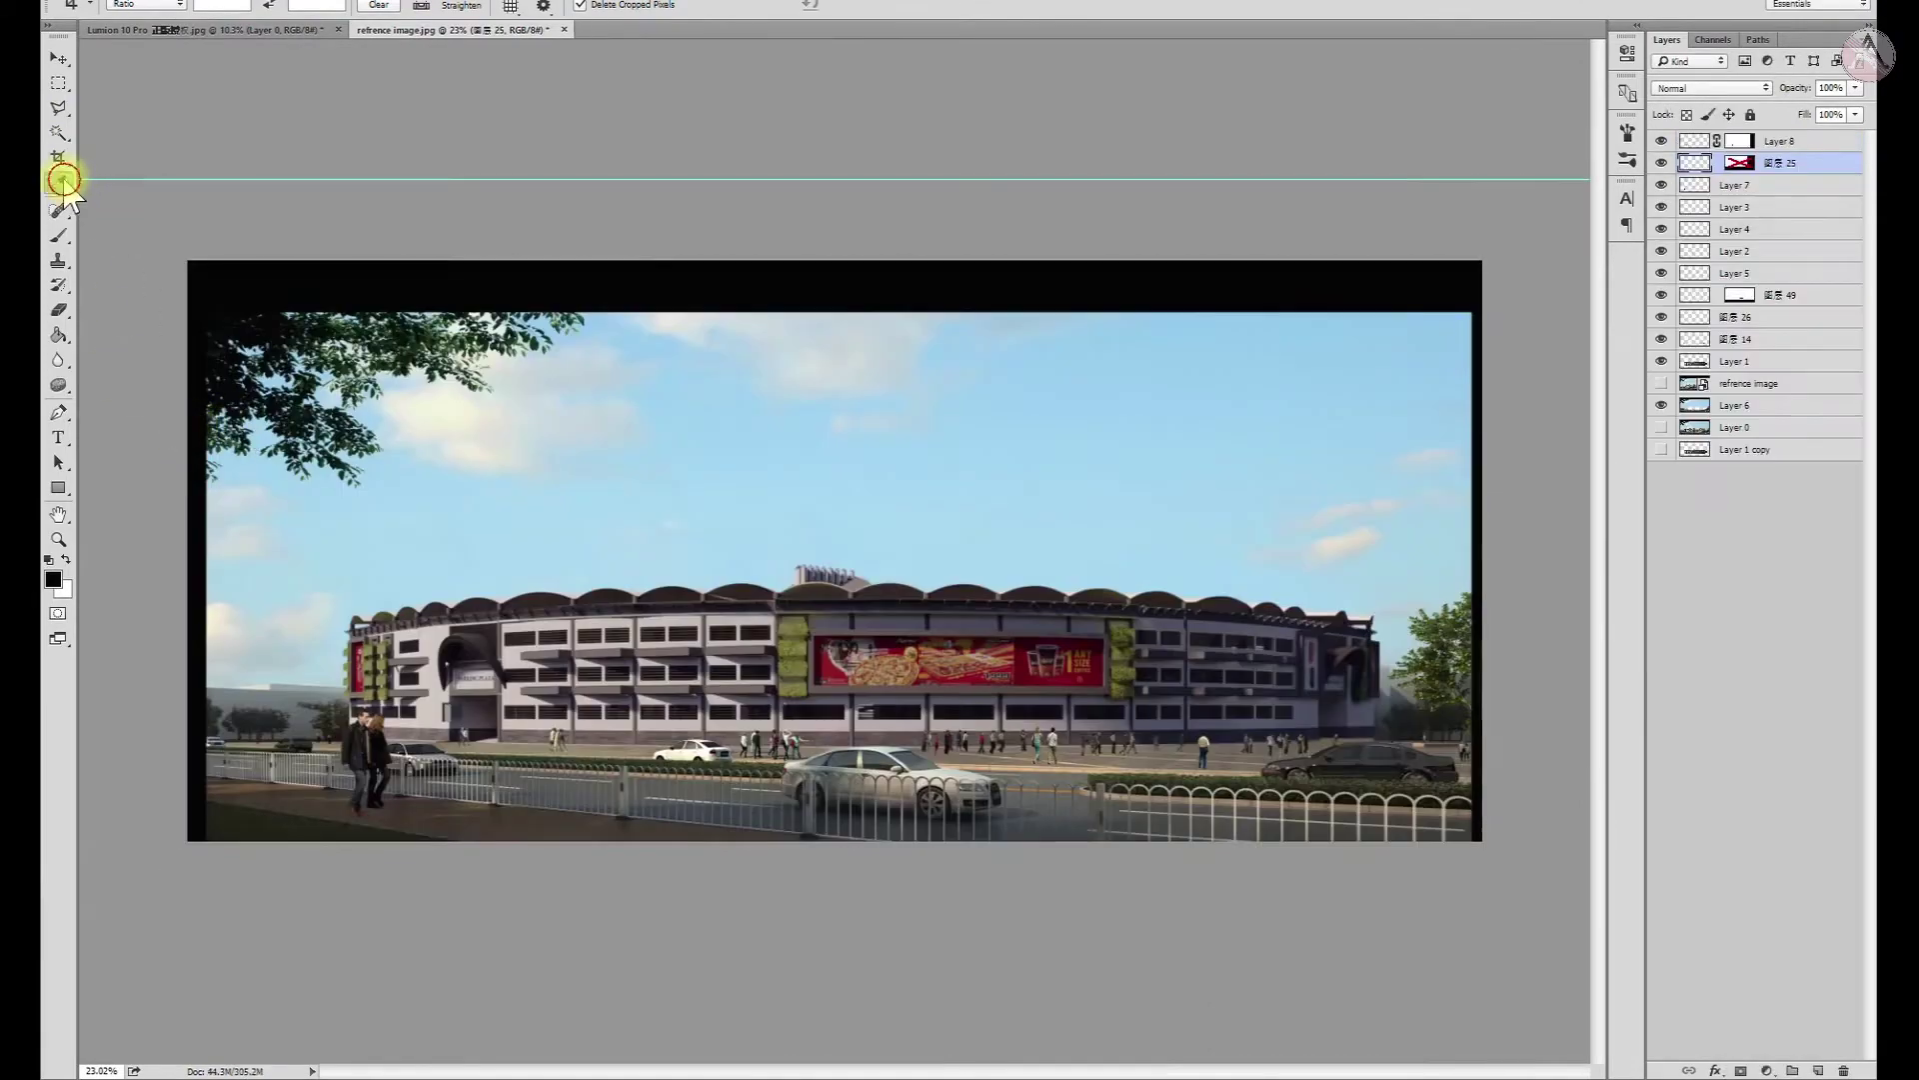
{"action": "scroll", "coordinate": [171, 535], "scroll_direction": "up", "scroll_amount": 3}
{"action": "left_click", "coordinate": [834, 571]}
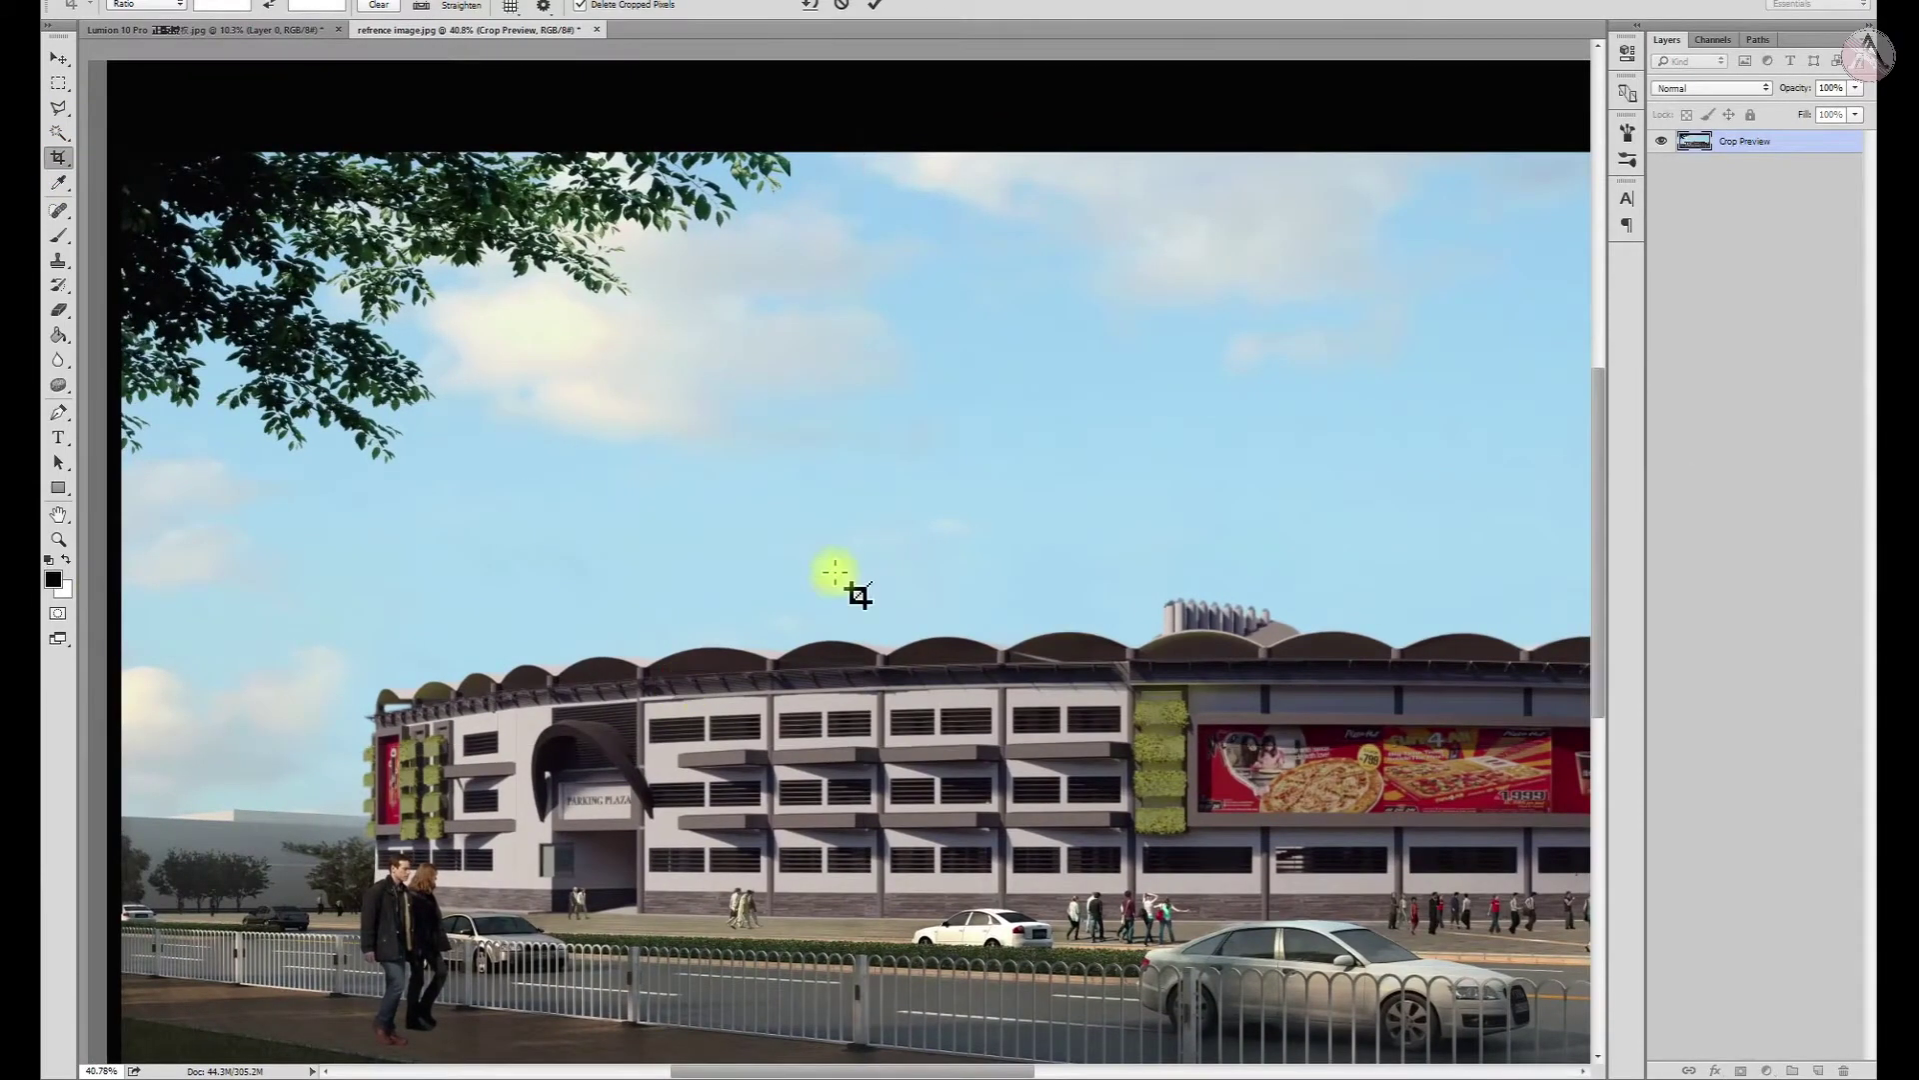
{"action": "left_click", "coordinate": [59, 57]}
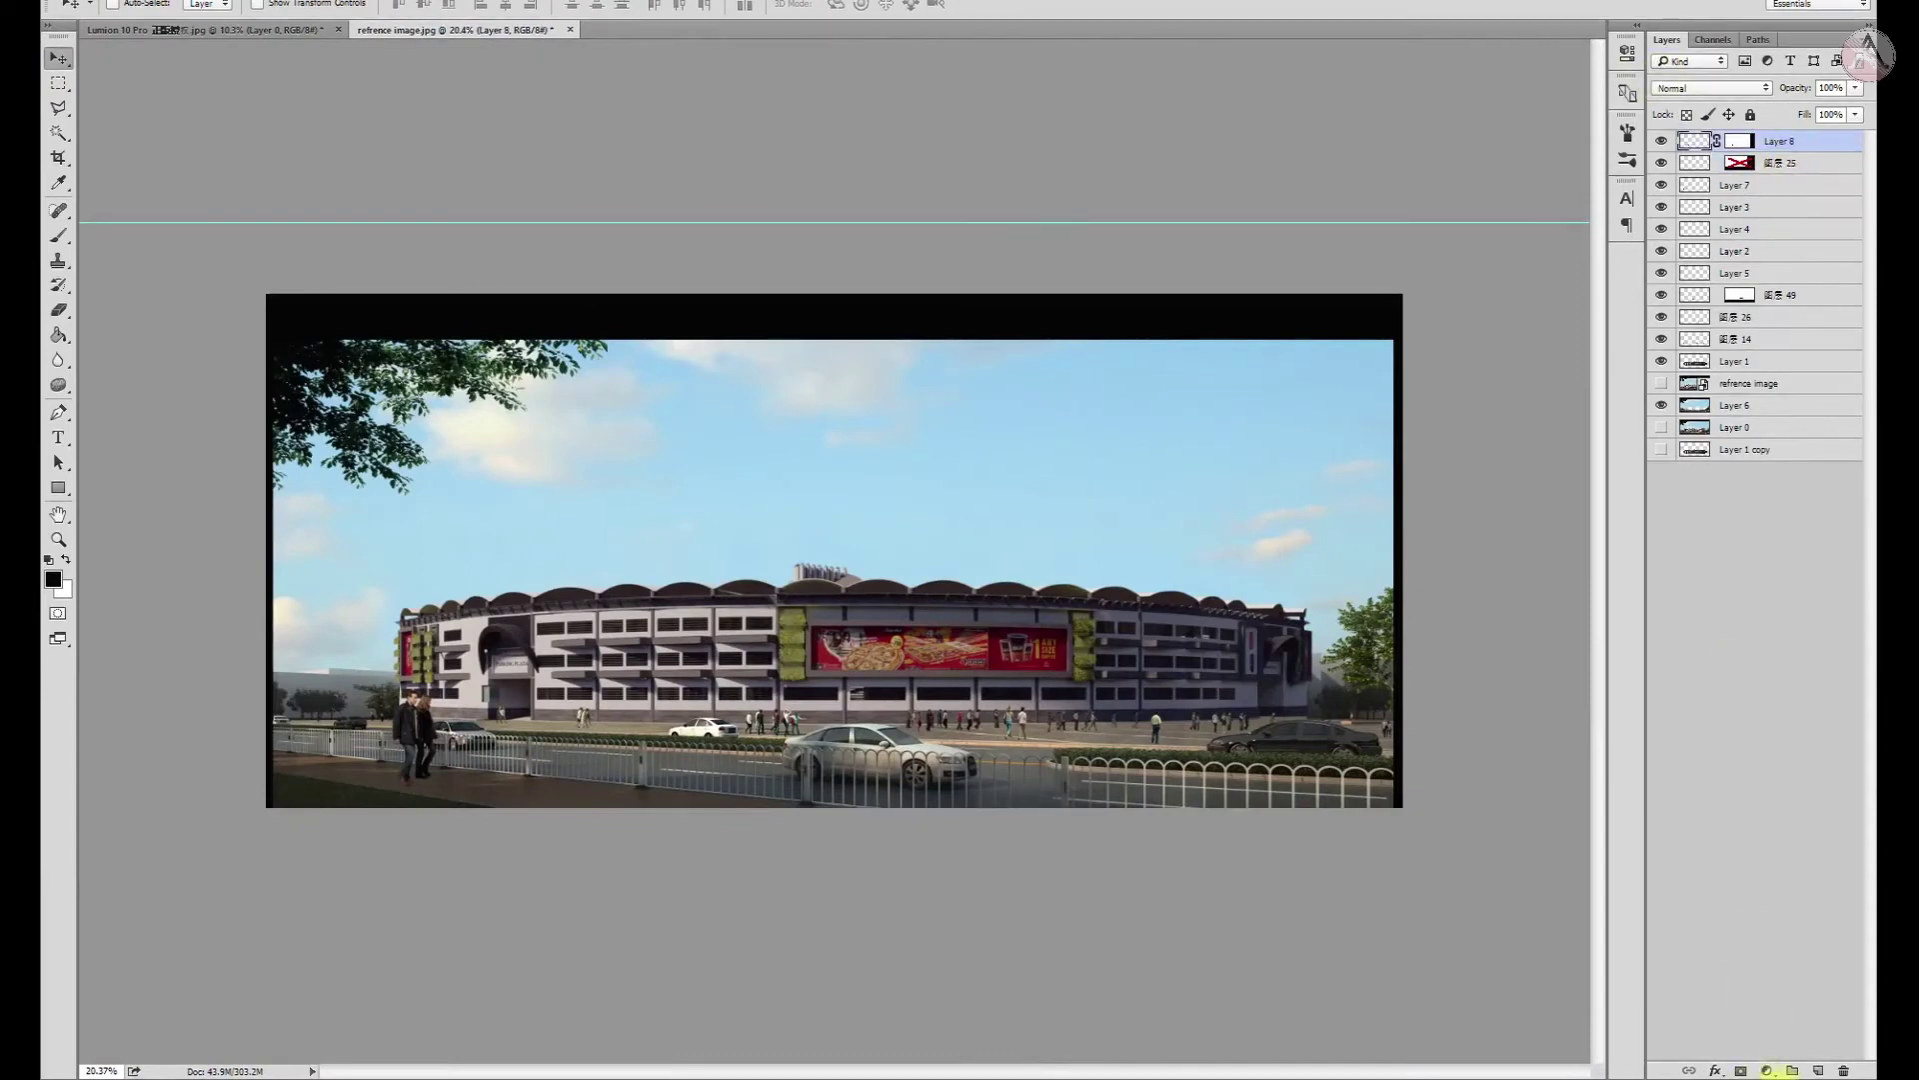
Add a Brightness/Contrast adjustment layer on top of the stack
{"action": "left_click", "coordinate": [1768, 1071]}
{"action": "left_click", "coordinate": [1730, 726]}
{"action": "scroll", "coordinate": [943, 783], "scroll_direction": "up", "scroll_amount": 2}
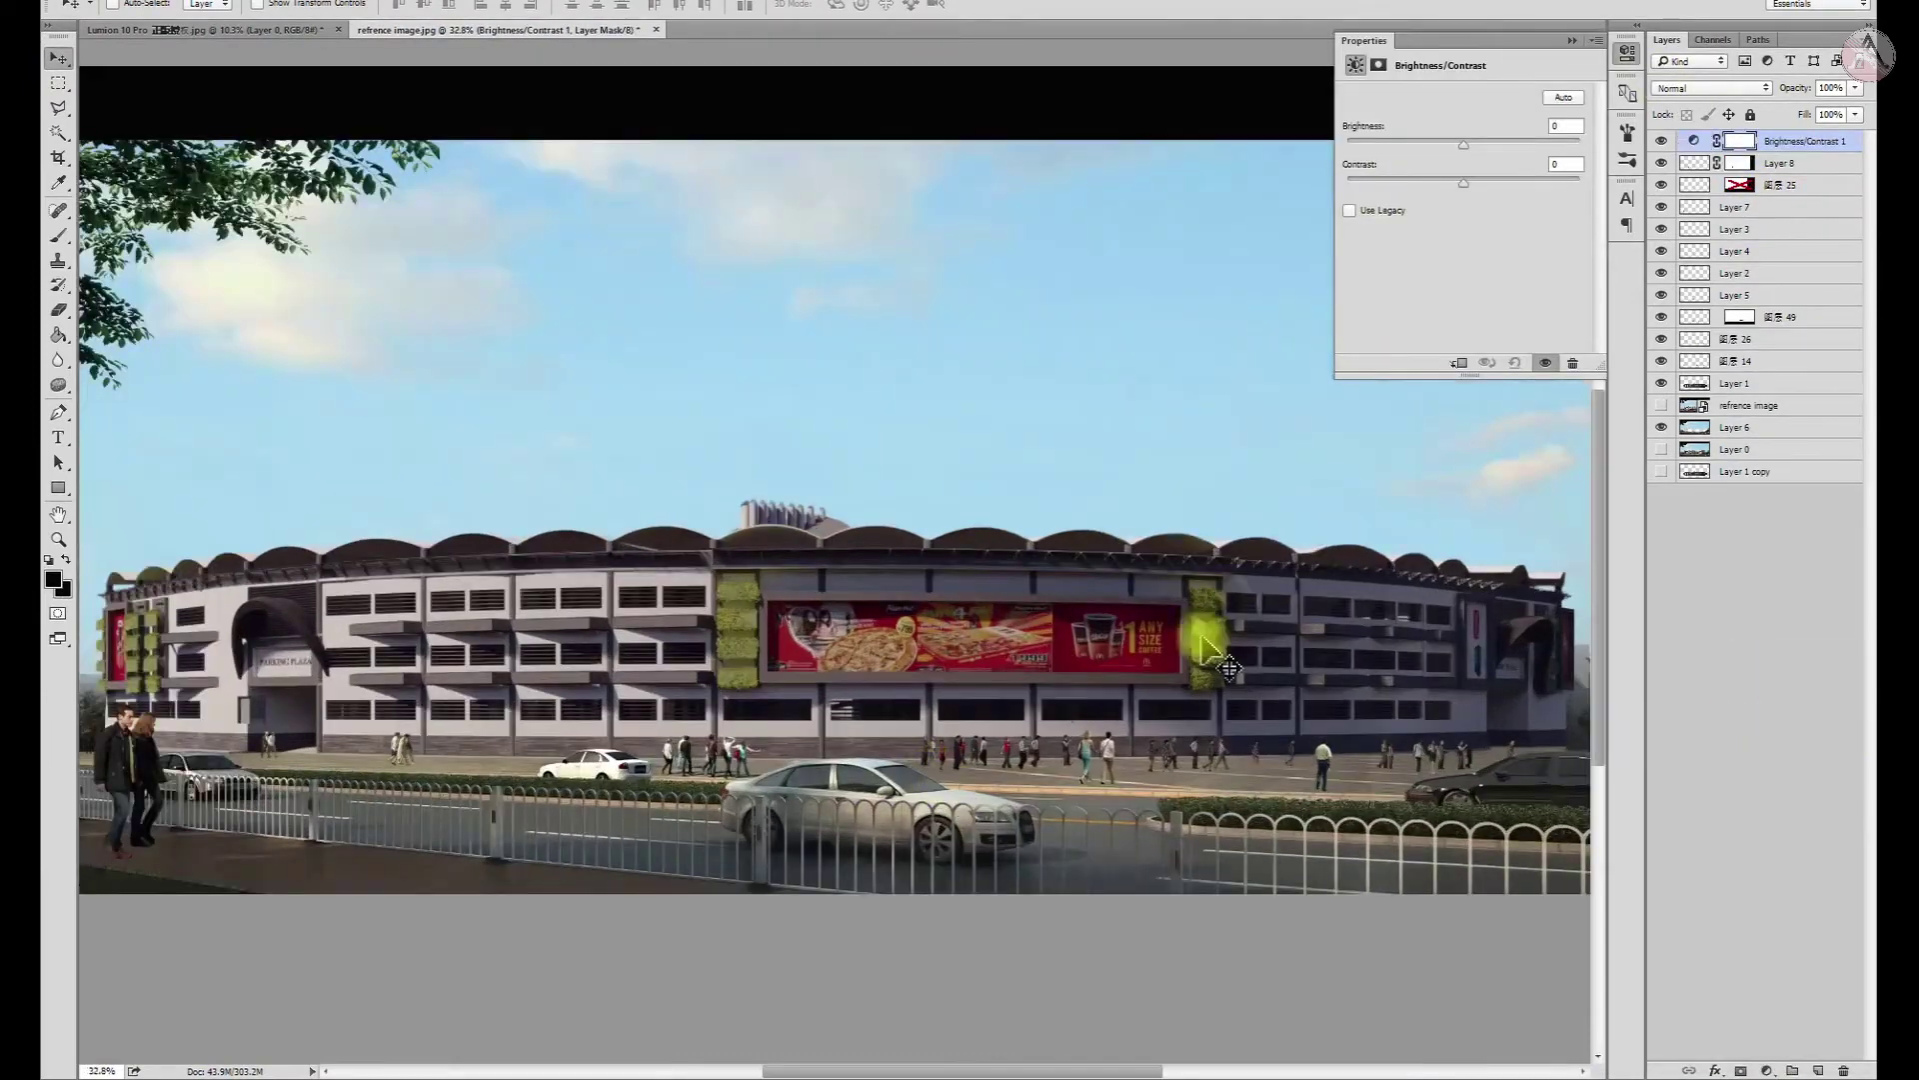
Raise Brightness/Contrast to brightness 9 and contrast 8
{"action": "left_click", "coordinate": [1572, 40]}
{"action": "scroll", "coordinate": [960, 549], "scroll_direction": "down", "scroll_amount": 1}
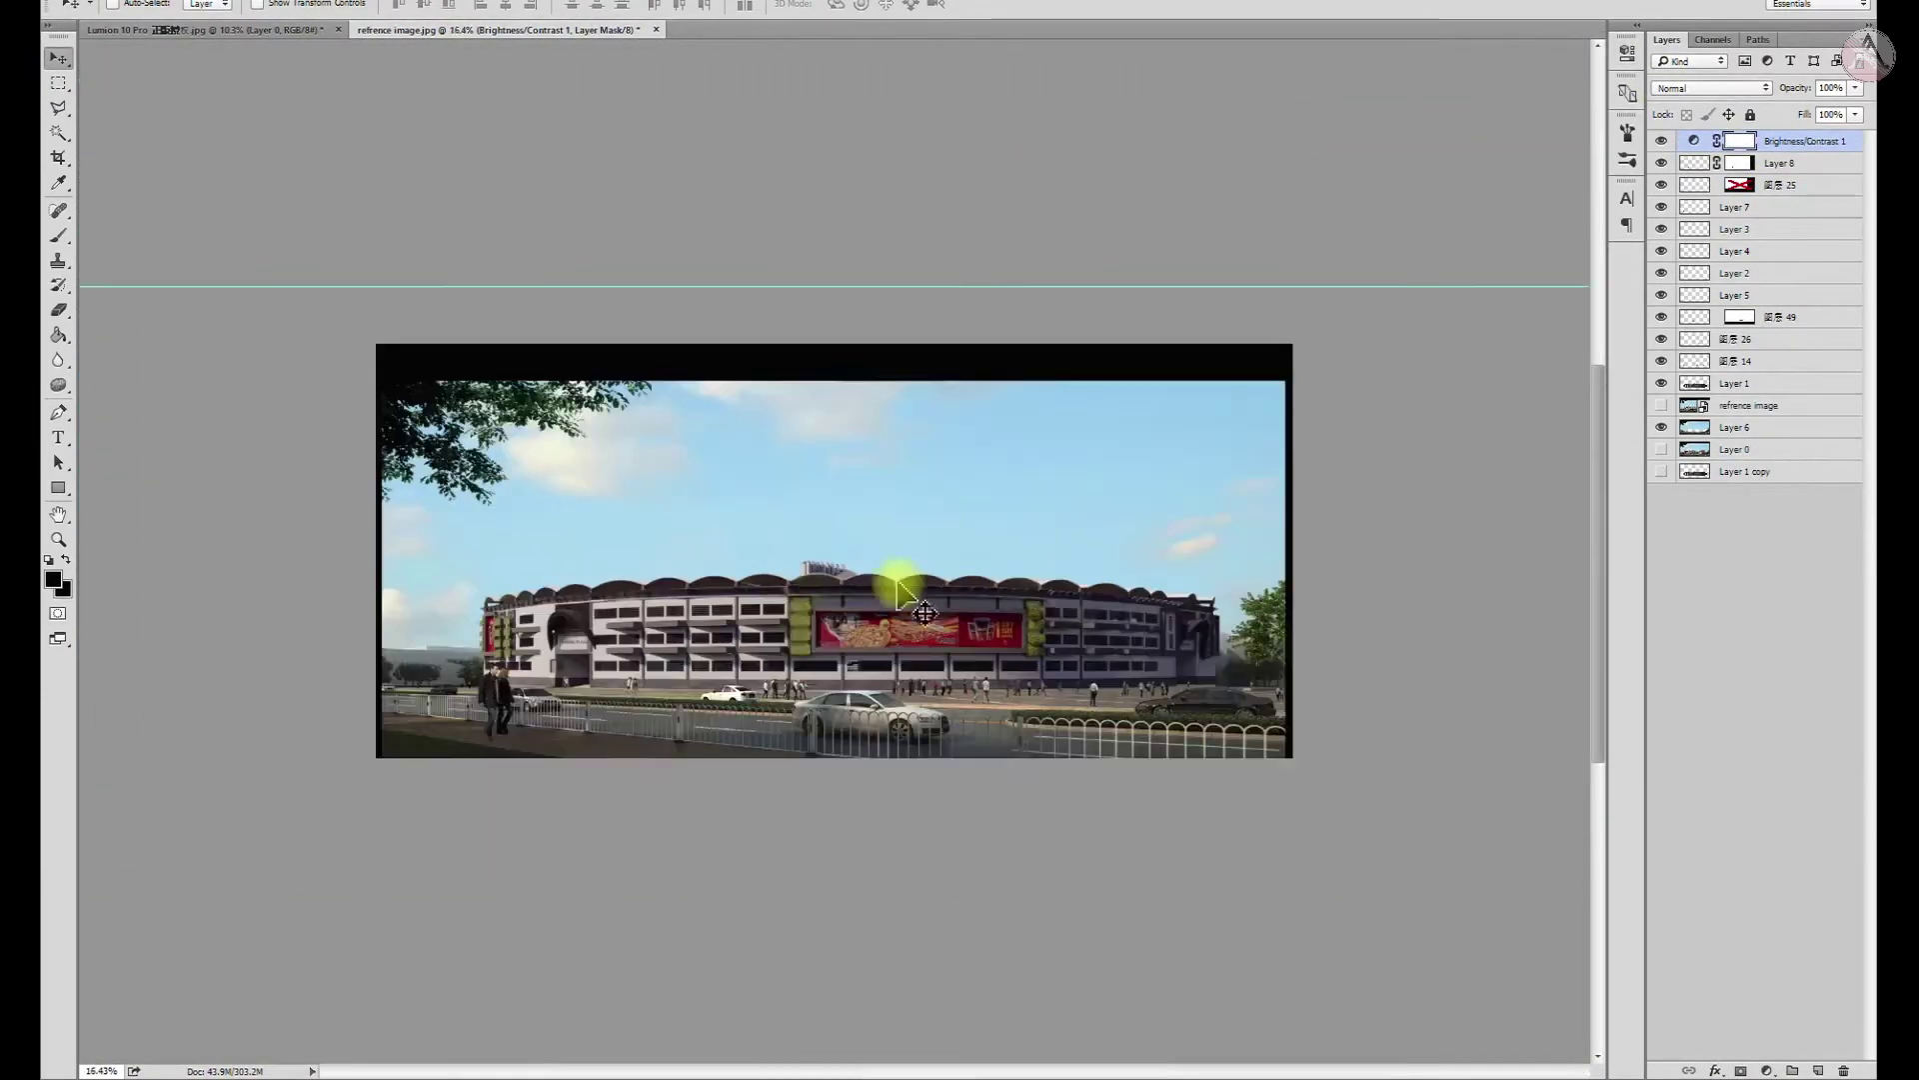
{"action": "right_click", "coordinate": [1799, 141]}
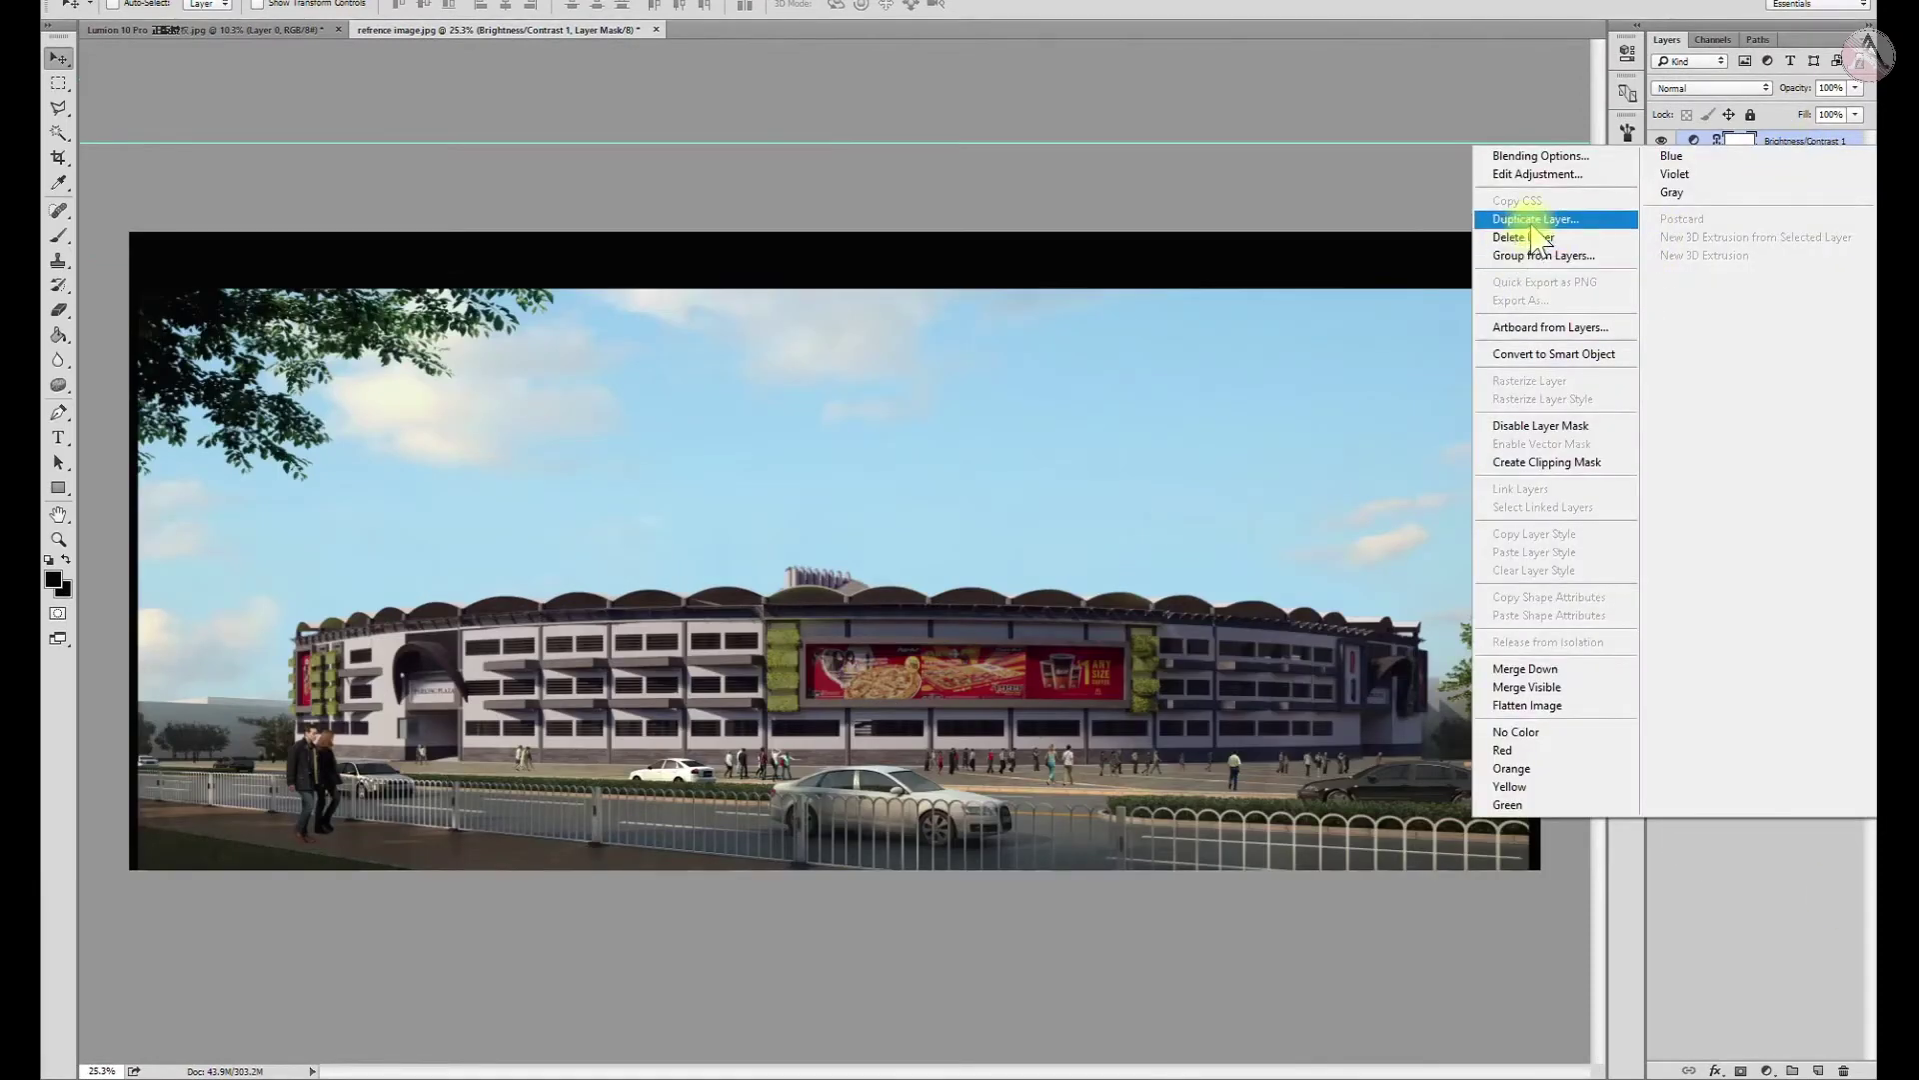
{"action": "left_click", "coordinate": [1530, 172]}
{"action": "mouse_move", "coordinate": [1462, 143]}
{"action": "left_mouse_down"}
{"action": "mouse_move", "coordinate": [1477, 182]}
{"action": "mouse_move", "coordinate": [1470, 144]}
{"action": "left_mouse_up"}
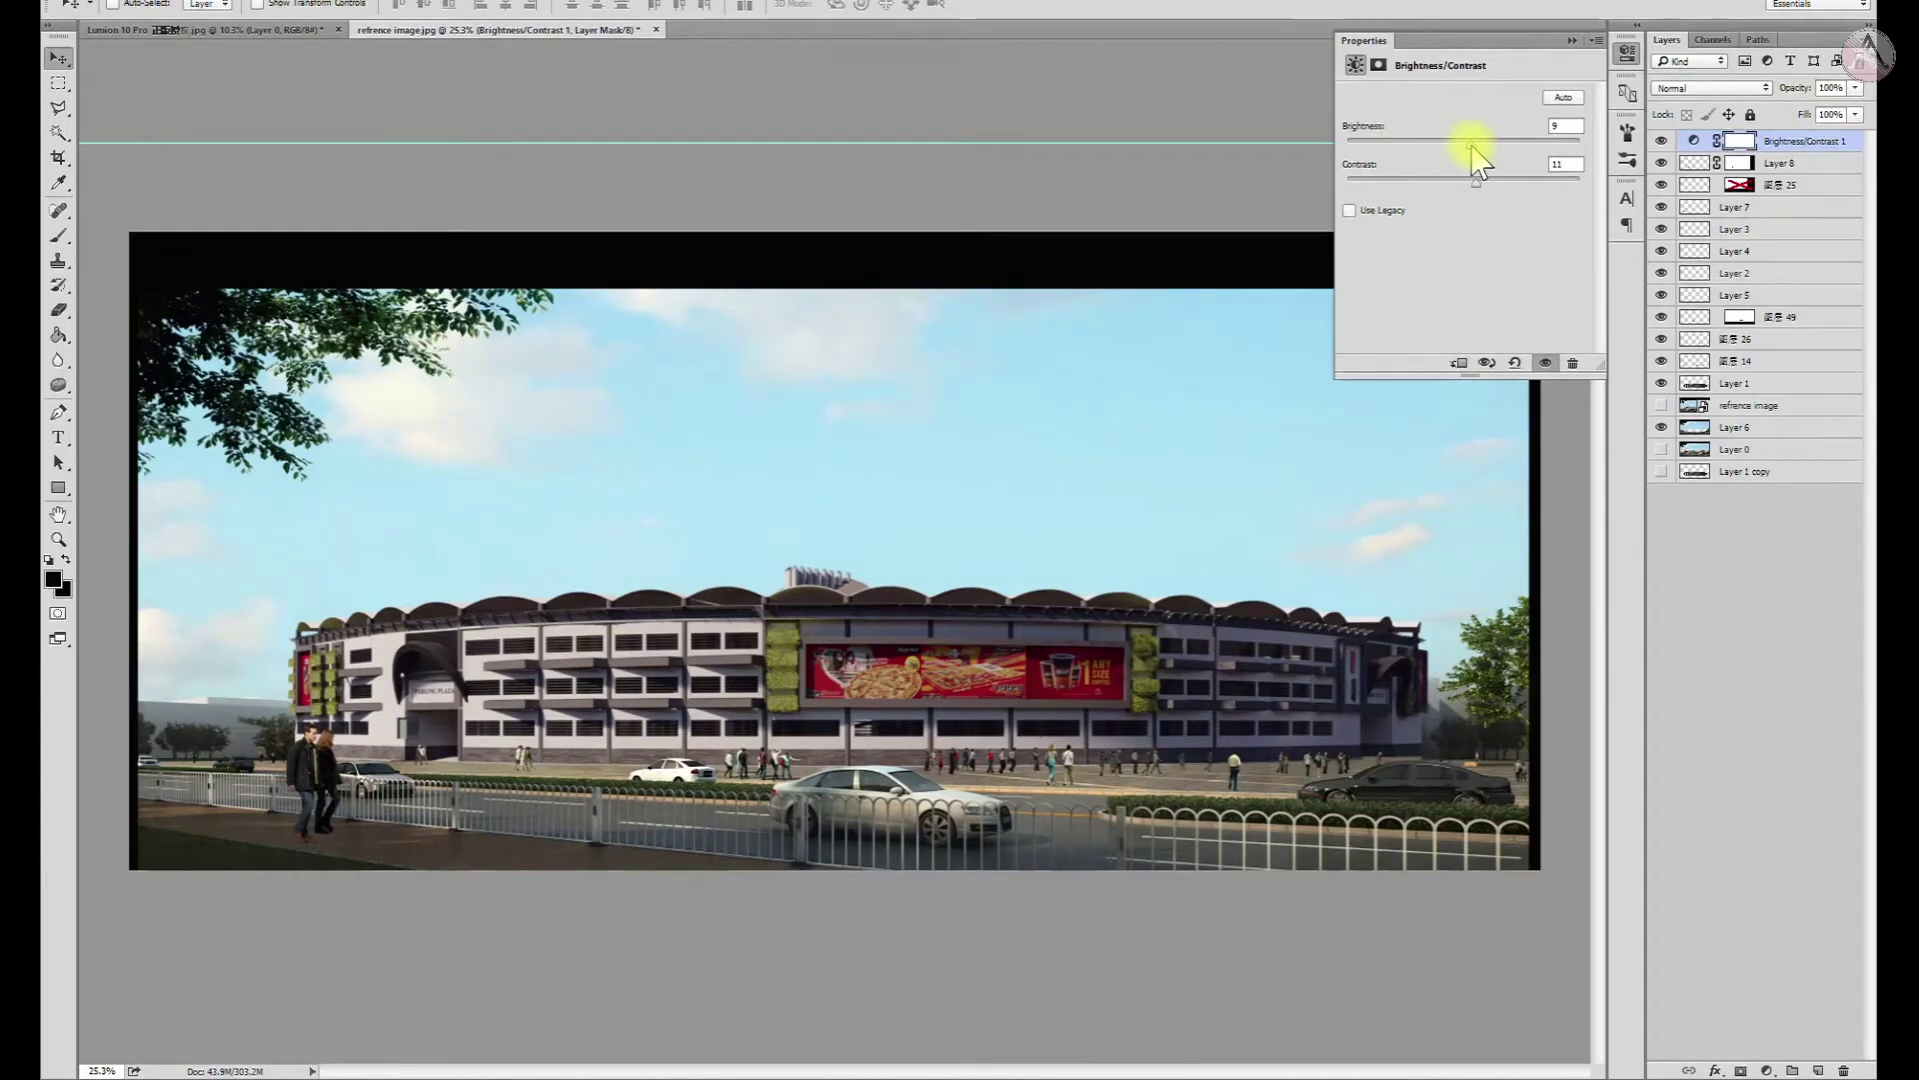
{"action": "left_click", "coordinate": [1572, 41]}
{"action": "scroll", "coordinate": [729, 728], "scroll_direction": "down", "scroll_amount": 2, "text": "alt"}
Add a Levels adjustment layer and switch it to the Blue channel
{"action": "left_click", "coordinate": [1767, 1069]}
{"action": "left_click", "coordinate": [1740, 785]}
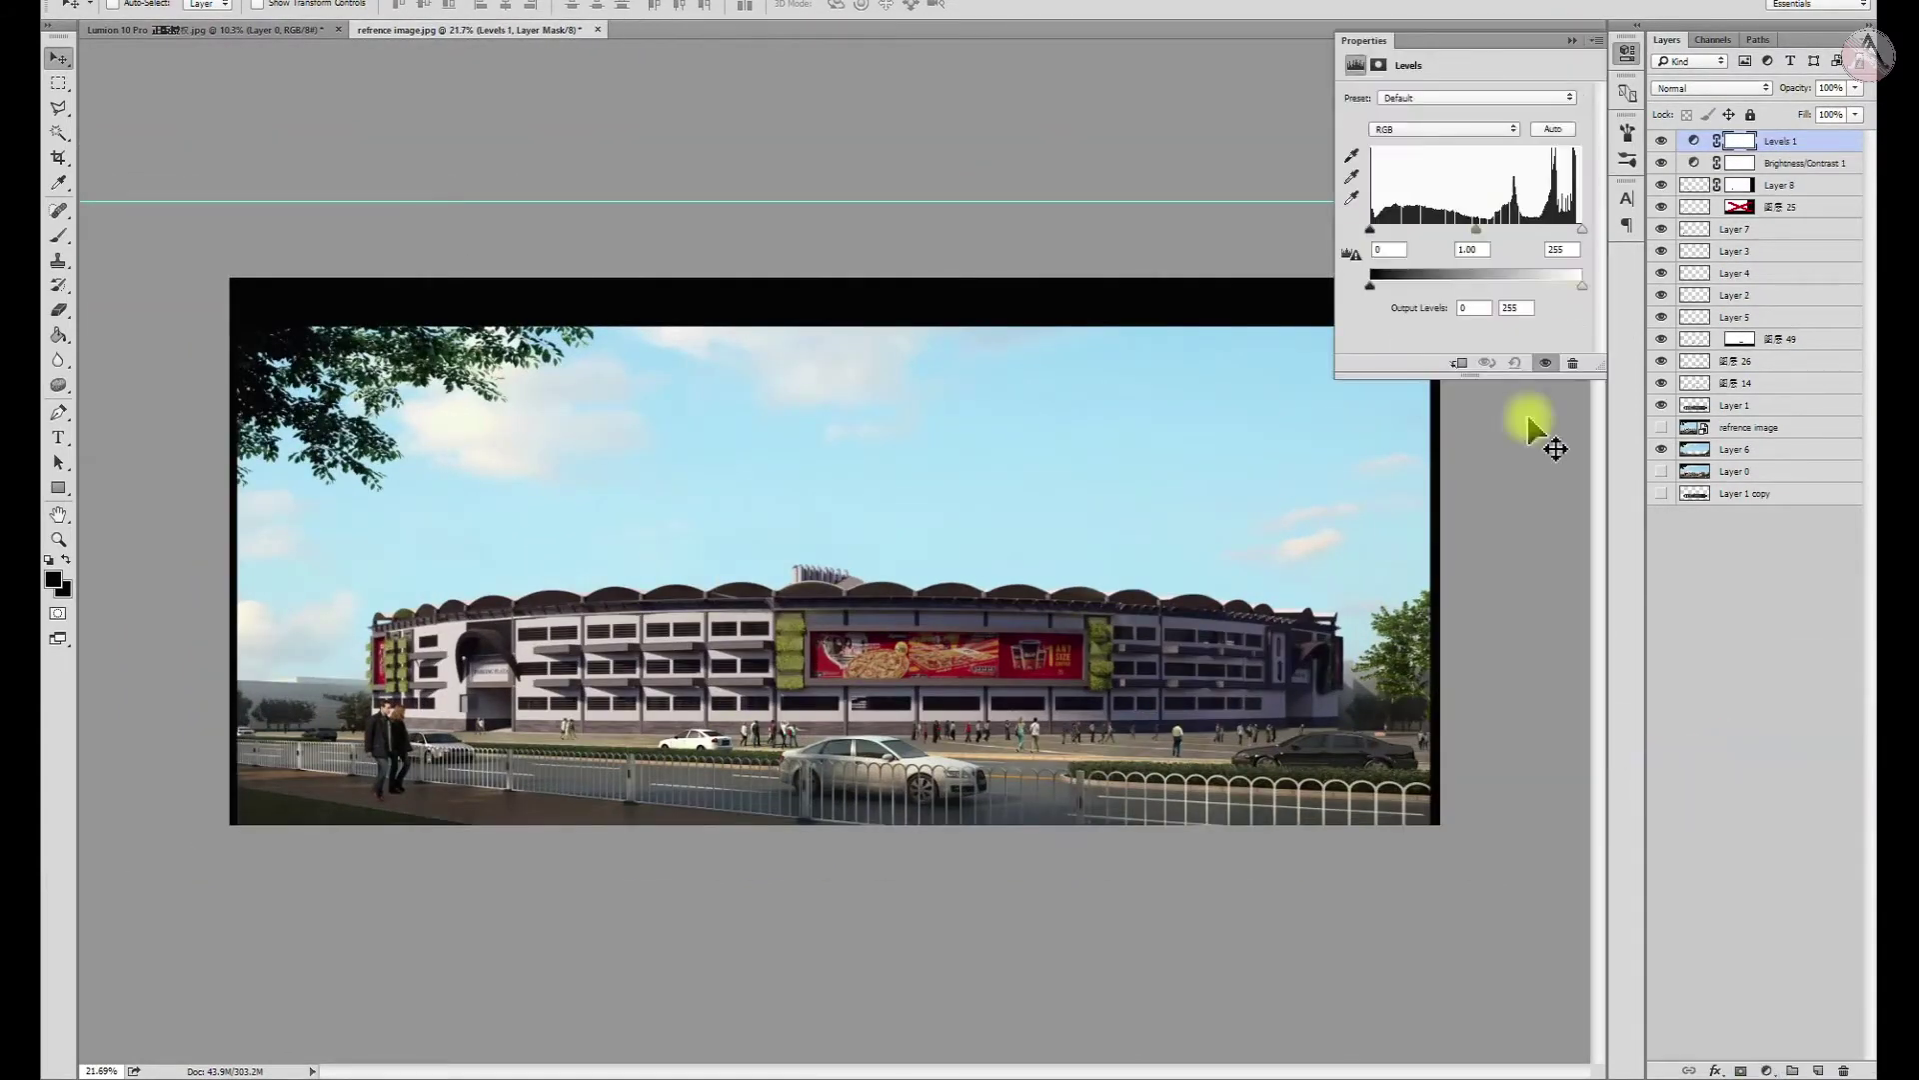
{"action": "left_click", "coordinate": [1448, 131]}
{"action": "left_click", "coordinate": [1427, 183]}
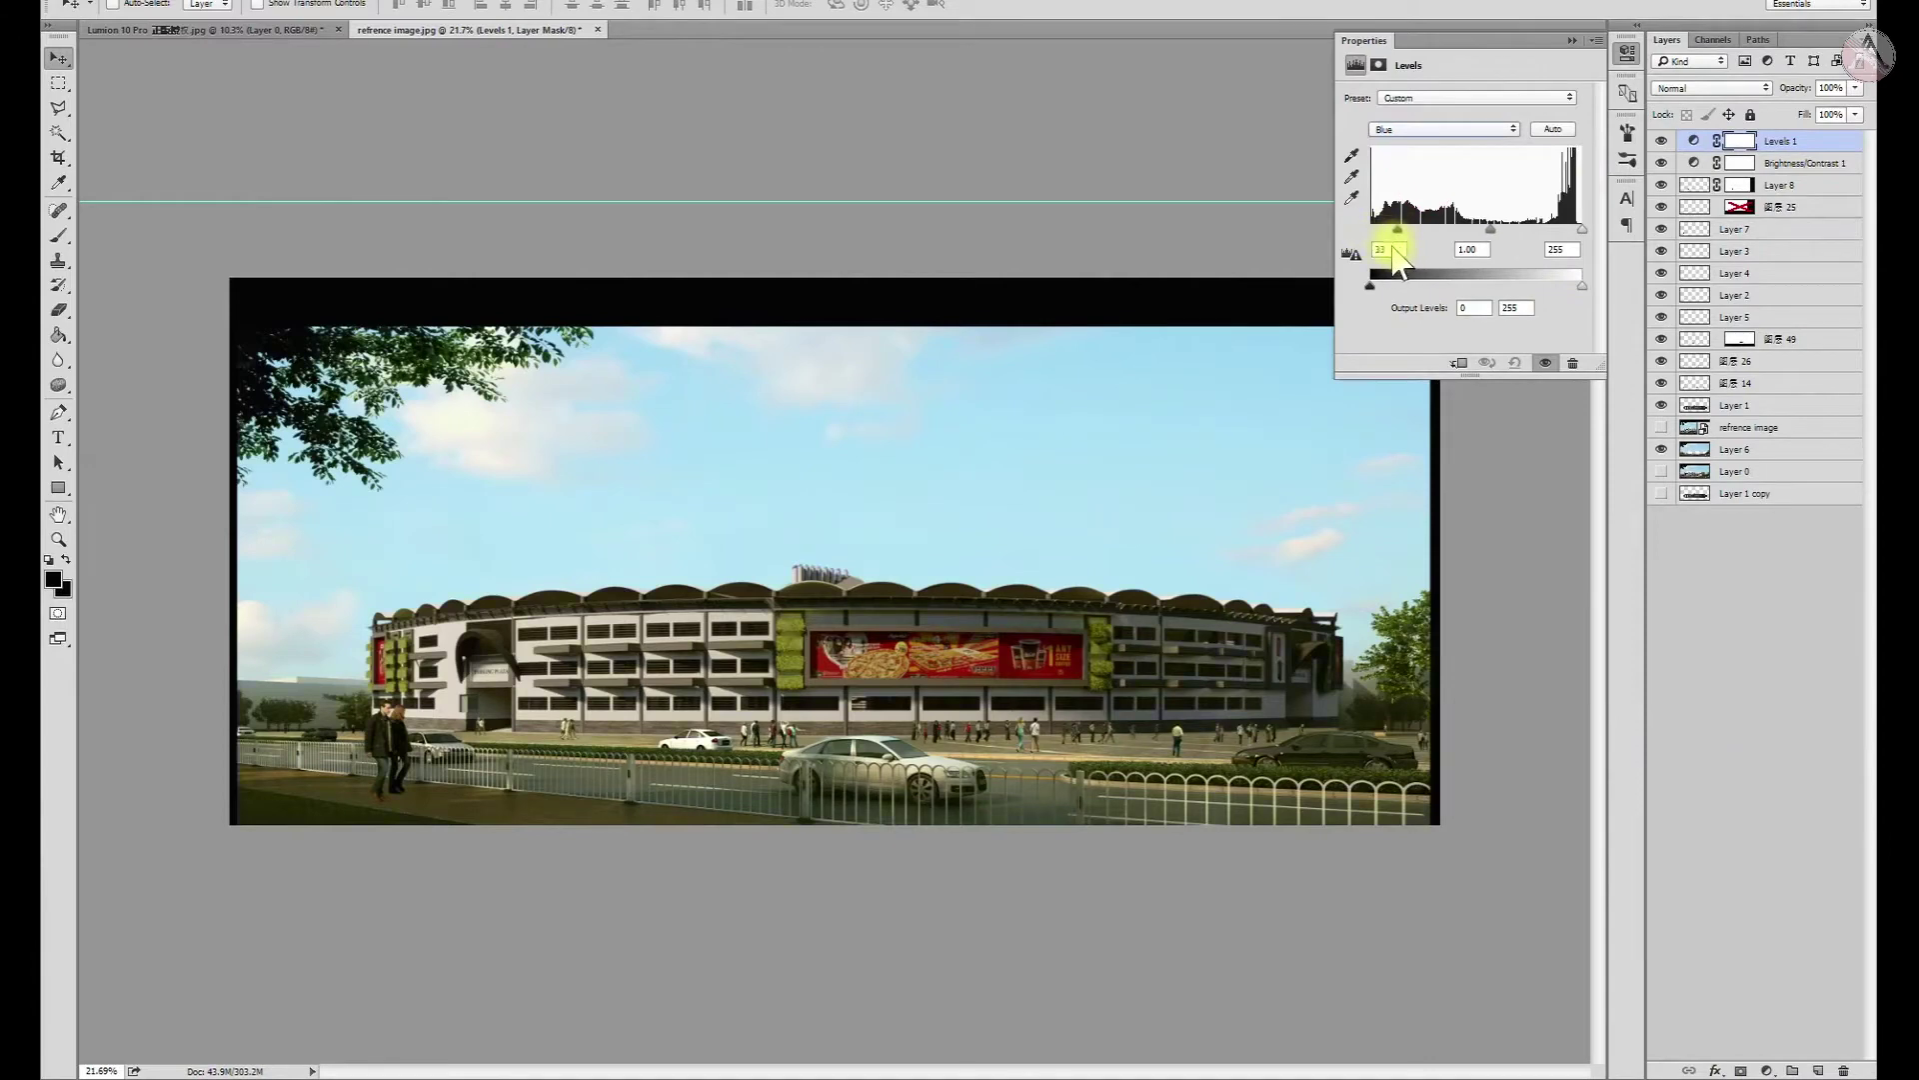
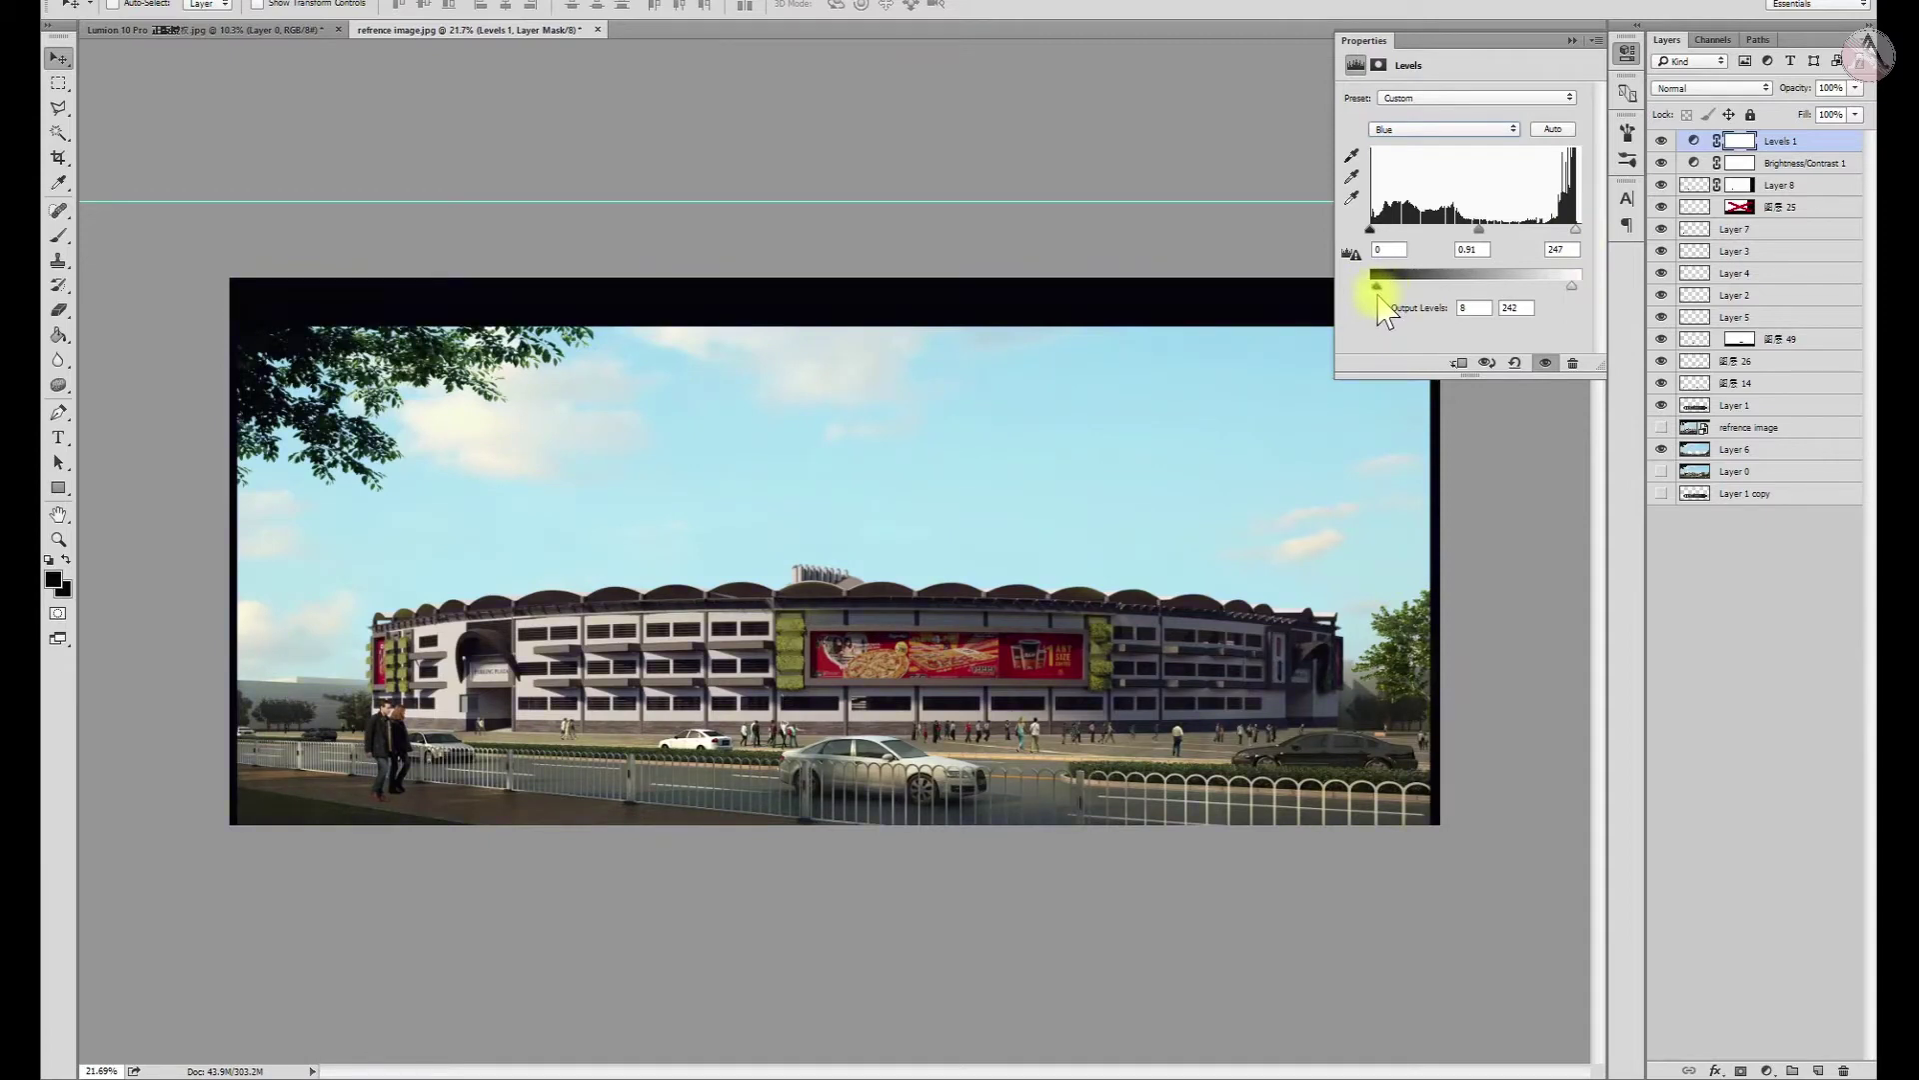
In Levels 1, lift Green's output black, lower its output white and brighten Red's highlights
{"action": "left_click", "coordinate": [1440, 133]}
{"action": "left_click", "coordinate": [1411, 178]}
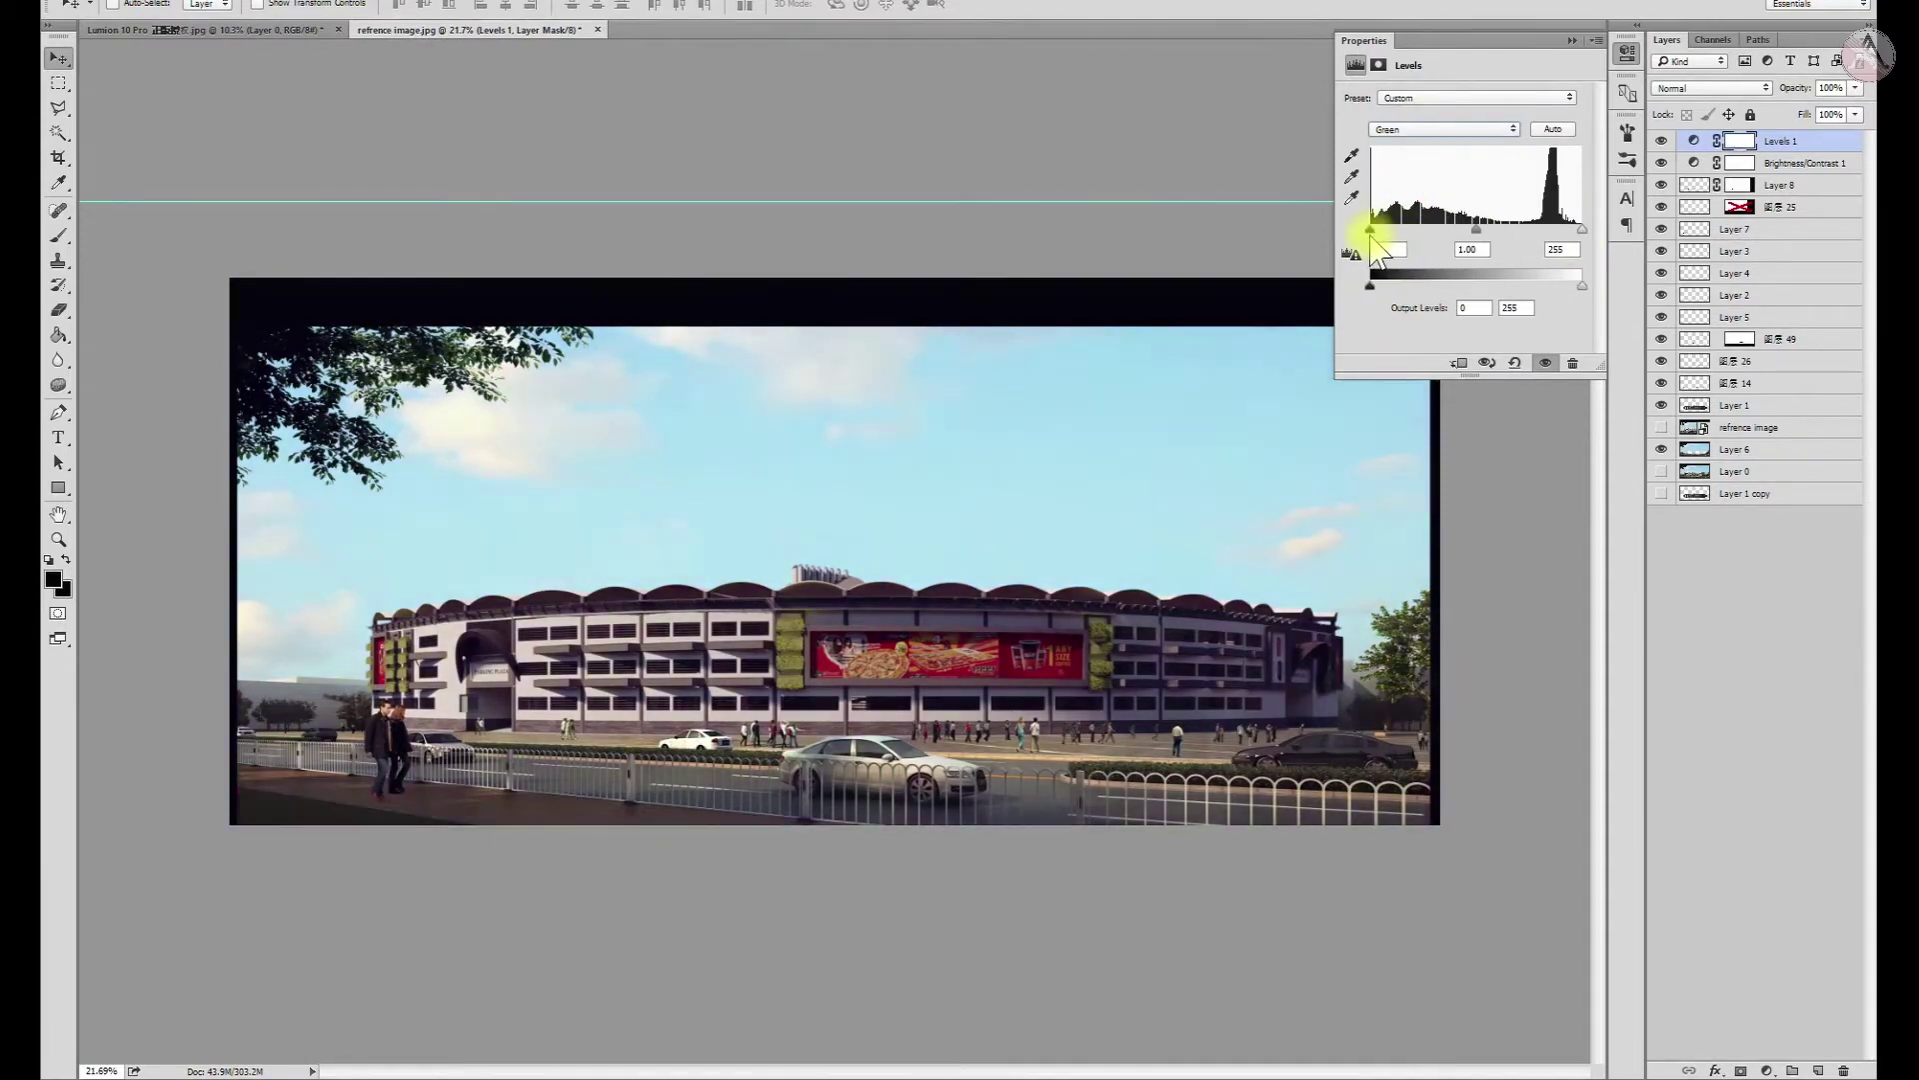
{"action": "left_click_drag", "start_coordinate": [1373, 288], "coordinate": [1380, 290]}
{"action": "left_click_drag", "start_coordinate": [1582, 287], "coordinate": [1582, 287]}
{"action": "left_click", "coordinate": [1432, 138]}
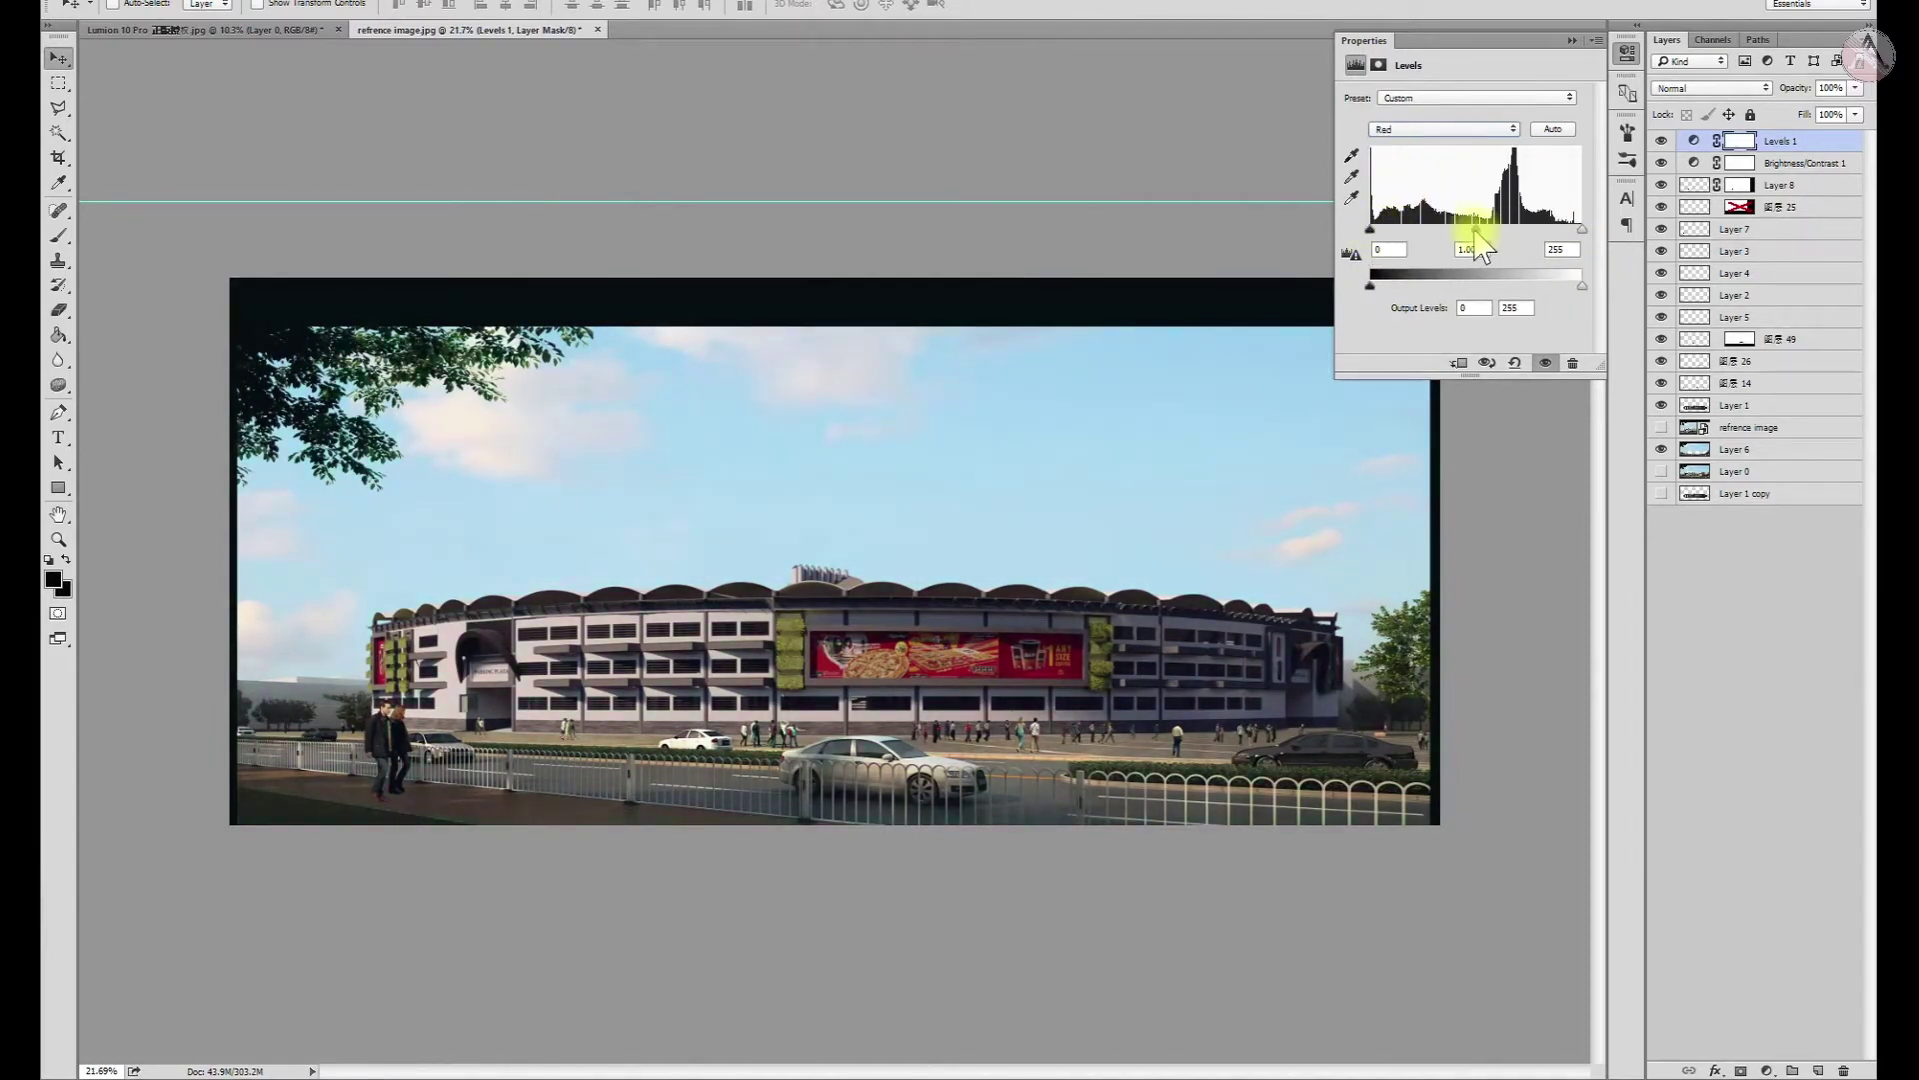
{"action": "left_click_drag", "start_coordinate": [1581, 229], "coordinate": [1568, 230]}
Add a Selective Color layer, adding cyan to the Reds and changing the Cyans' mix
{"action": "left_click", "coordinate": [1766, 1069]}
{"action": "left_click", "coordinate": [1704, 1035]}
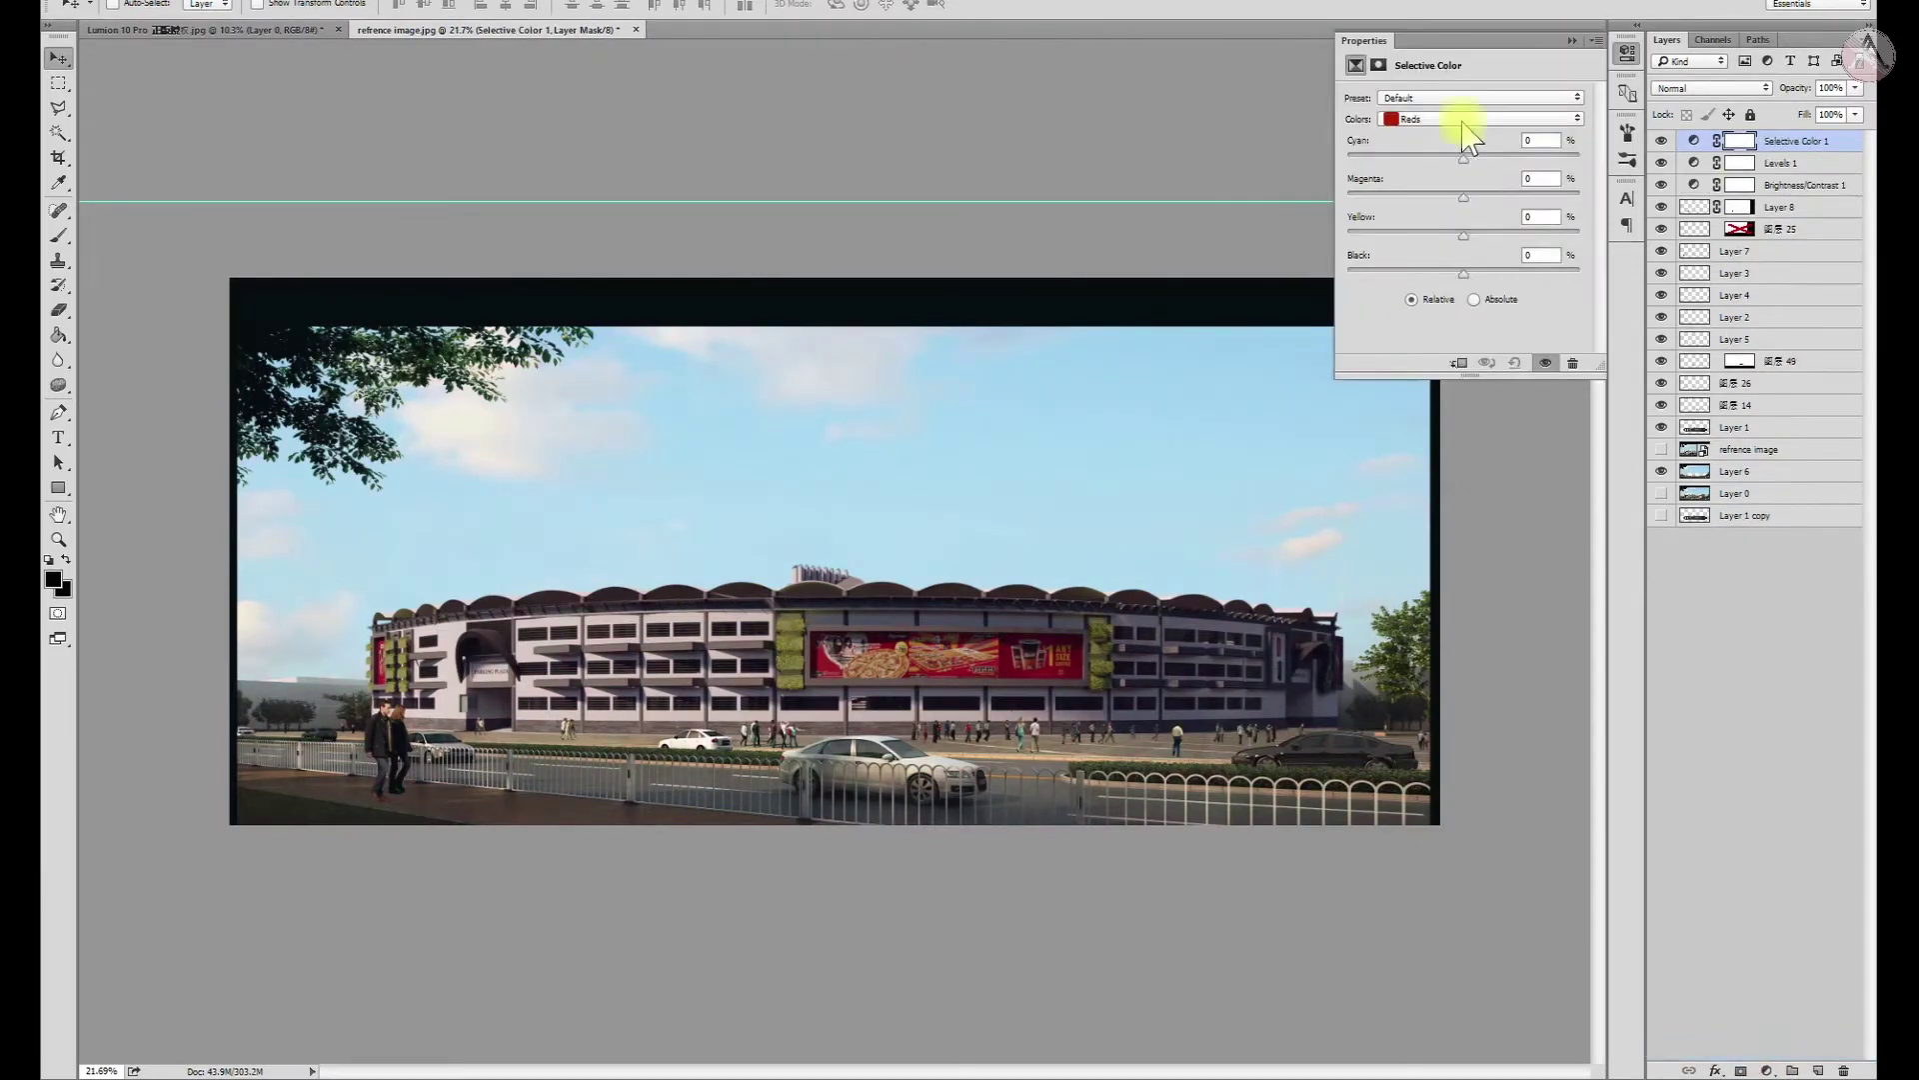
{"action": "left_click_drag", "start_coordinate": [1462, 160], "coordinate": [1507, 188]}
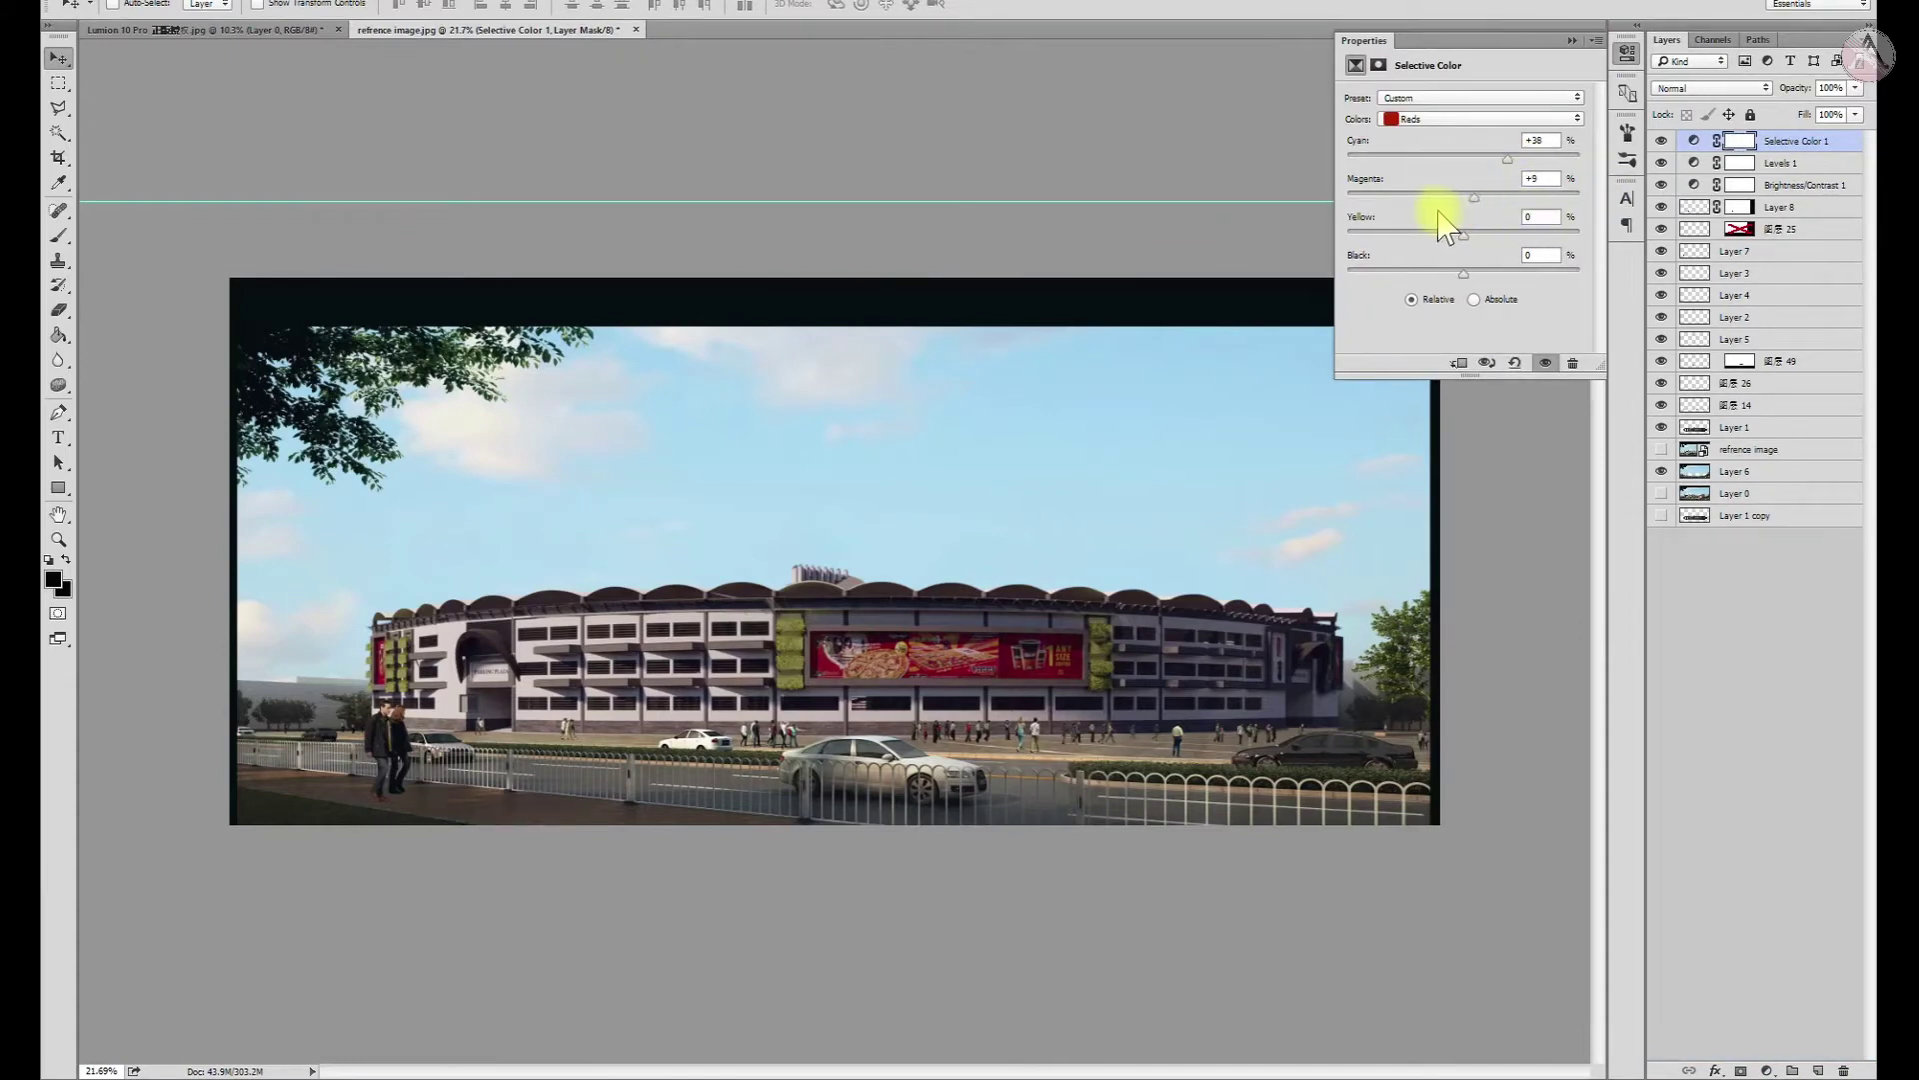
{"action": "left_click", "coordinate": [1479, 119]}
{"action": "left_click", "coordinate": [1449, 175]}
{"action": "mouse_move", "coordinate": [1463, 160]}
{"action": "left_mouse_down"}
{"action": "mouse_move", "coordinate": [1384, 212]}
{"action": "mouse_move", "coordinate": [1474, 198]}
{"action": "left_mouse_up"}
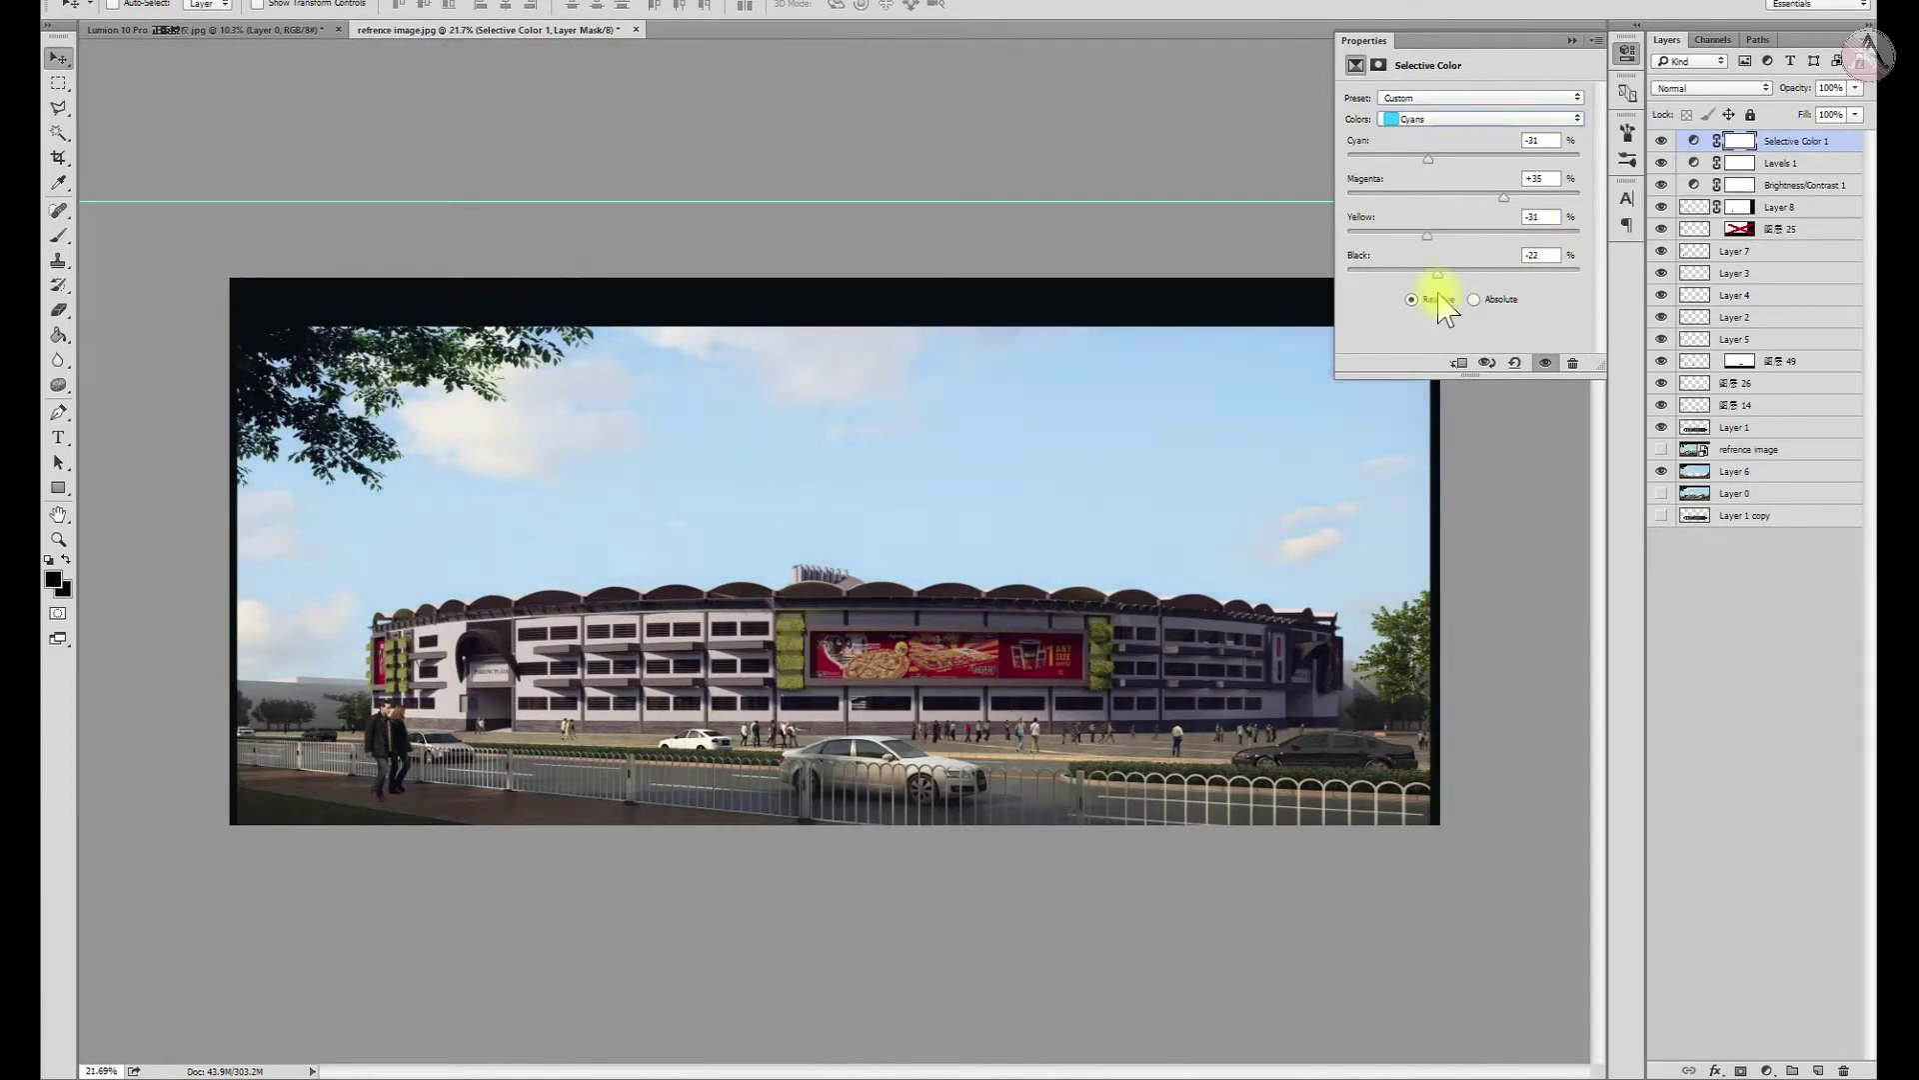
Cut cyan and magenta in the Blues and remove the pink cast from the Whites
{"action": "left_click", "coordinate": [1480, 119]}
{"action": "left_click", "coordinate": [1440, 195]}
{"action": "left_click_drag", "start_coordinate": [1580, 158], "coordinate": [1392, 190]}
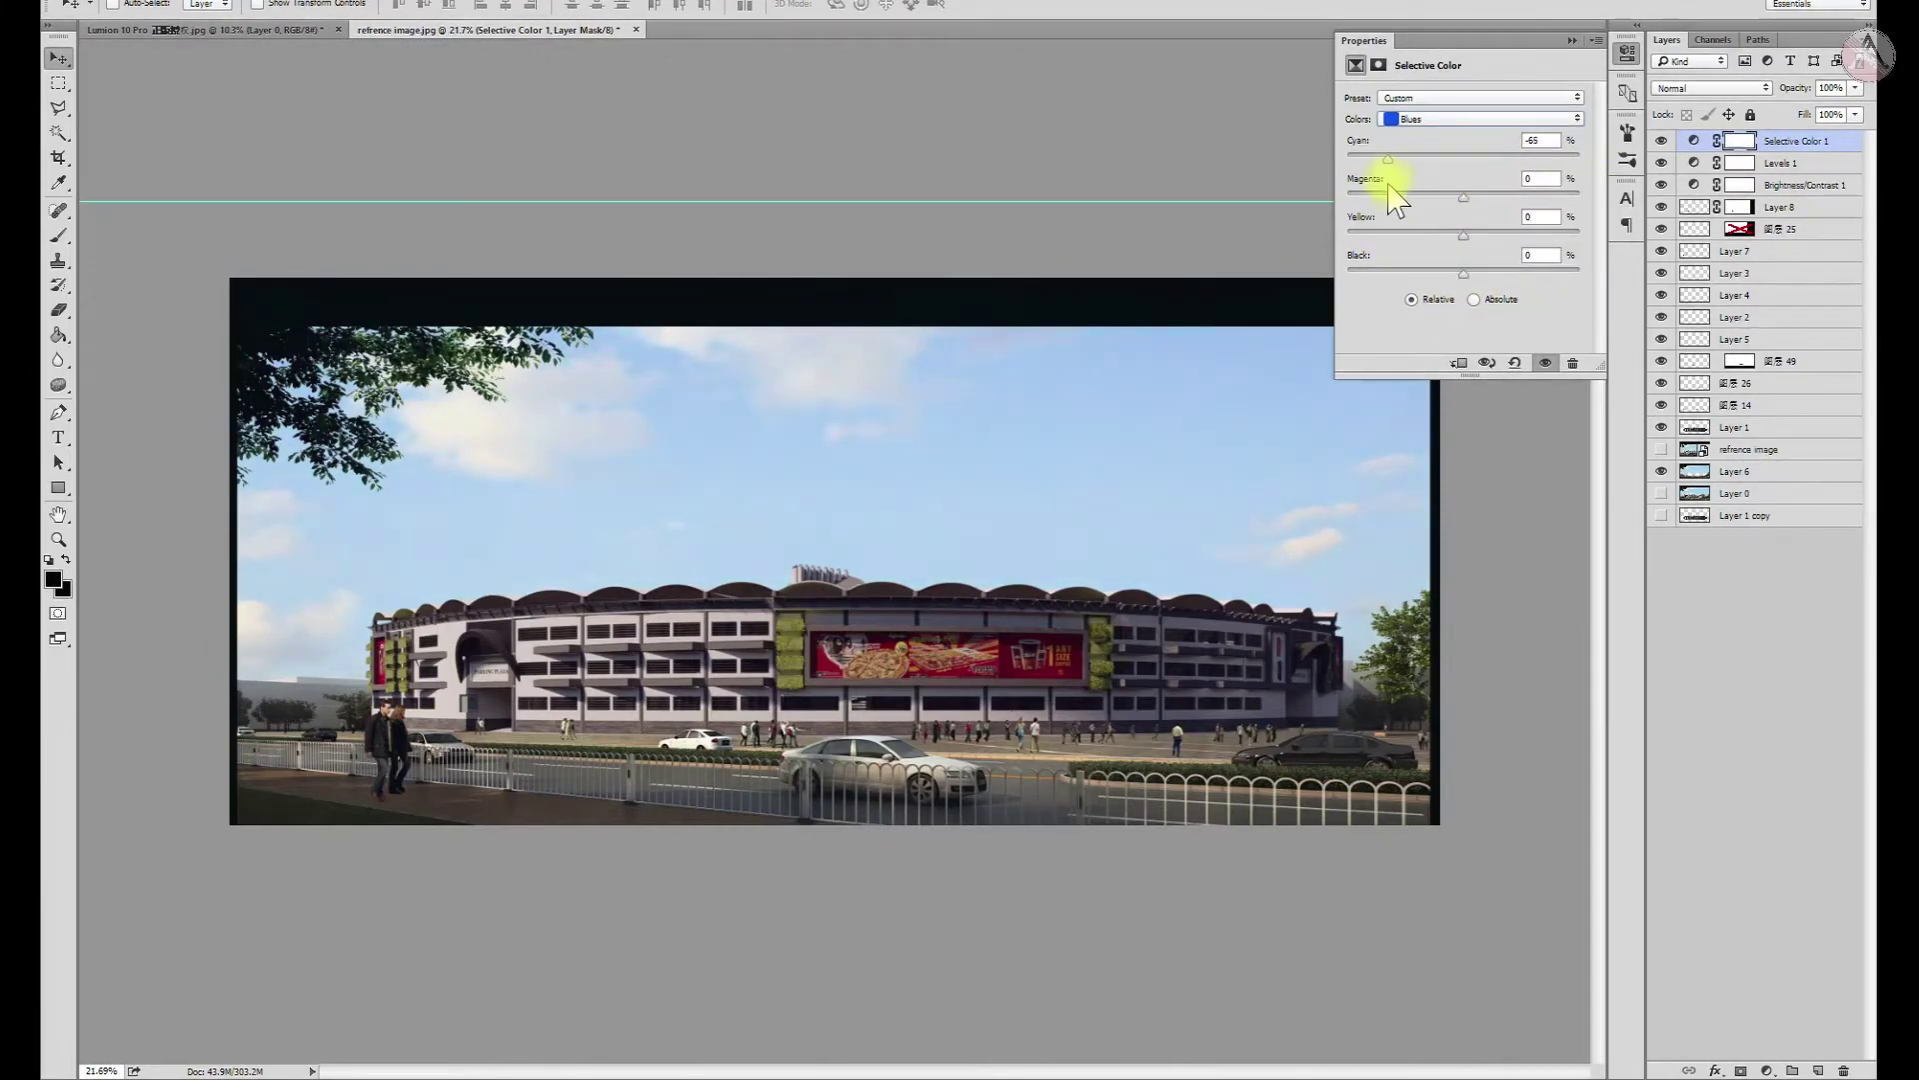
{"action": "left_click_drag", "start_coordinate": [1574, 230], "coordinate": [1519, 254]}
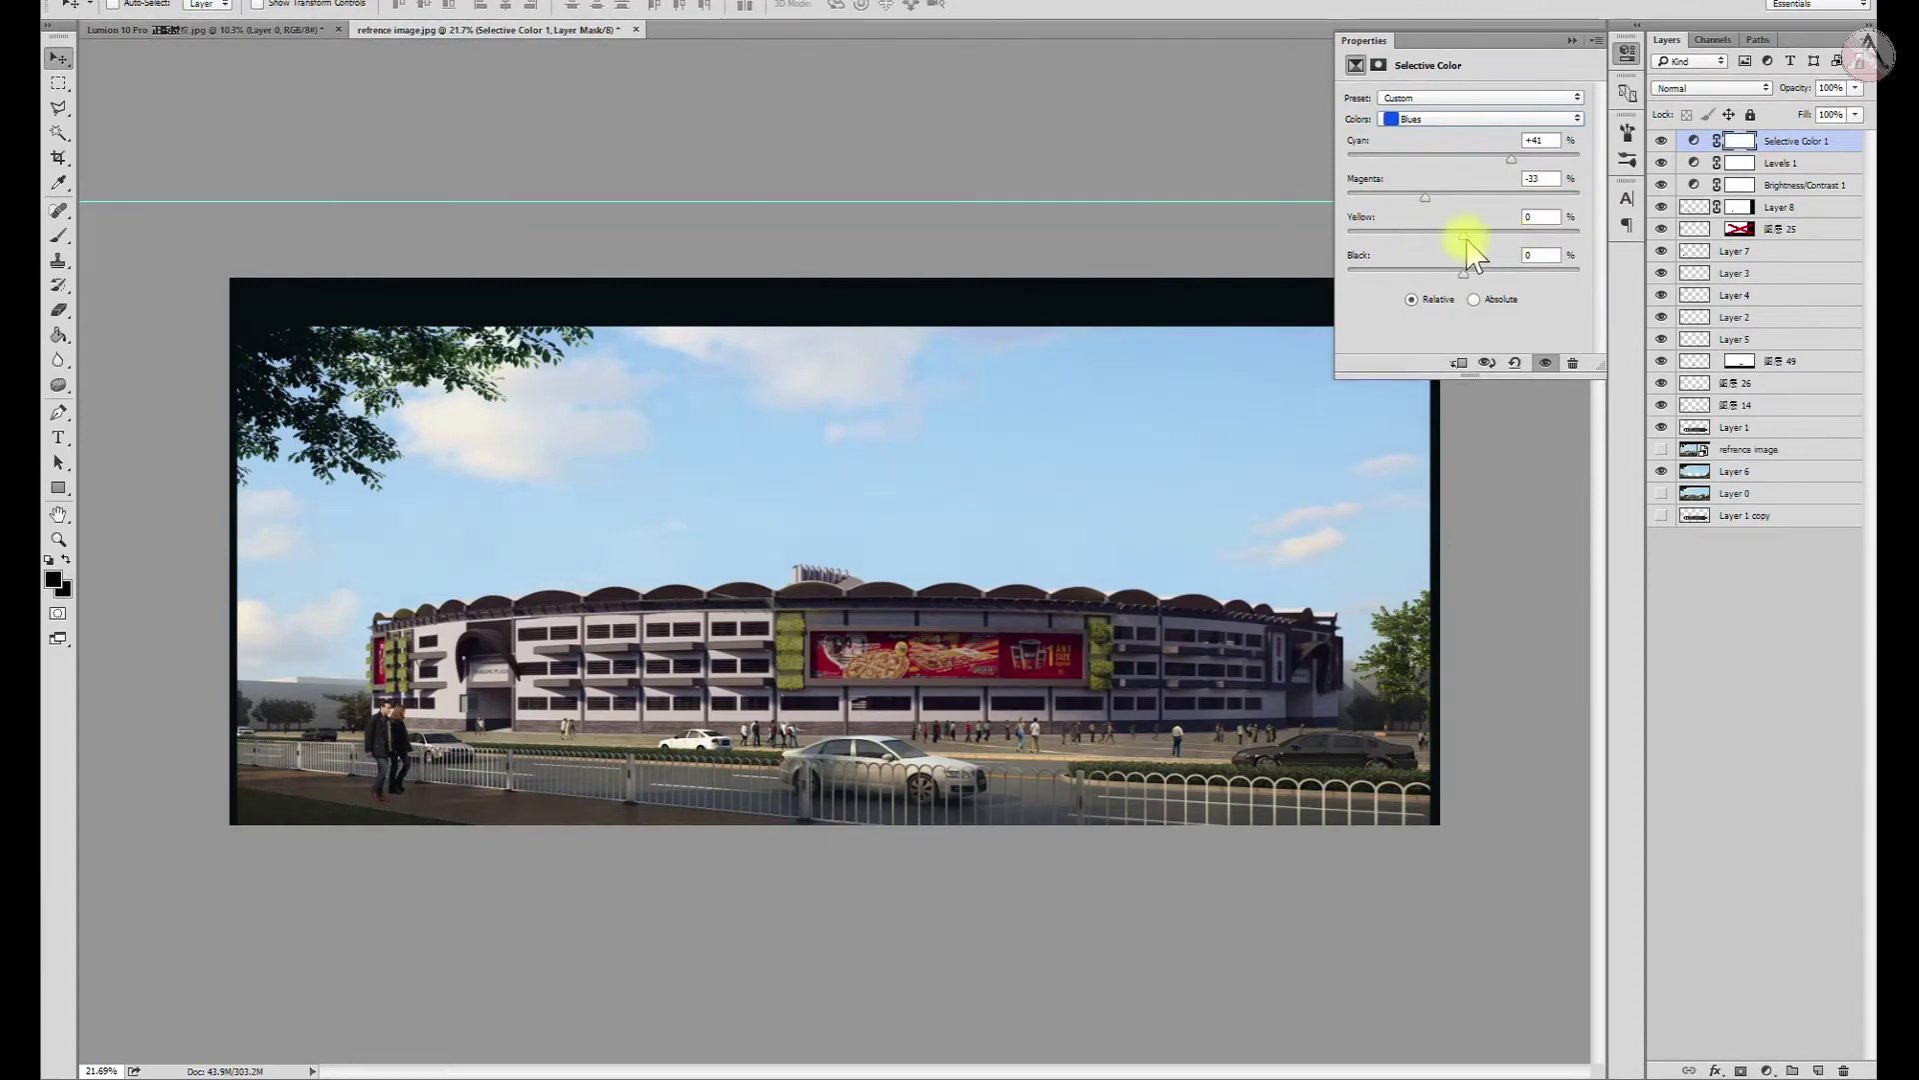
{"action": "left_click", "coordinate": [1479, 119]}
{"action": "left_click", "coordinate": [1470, 205]}
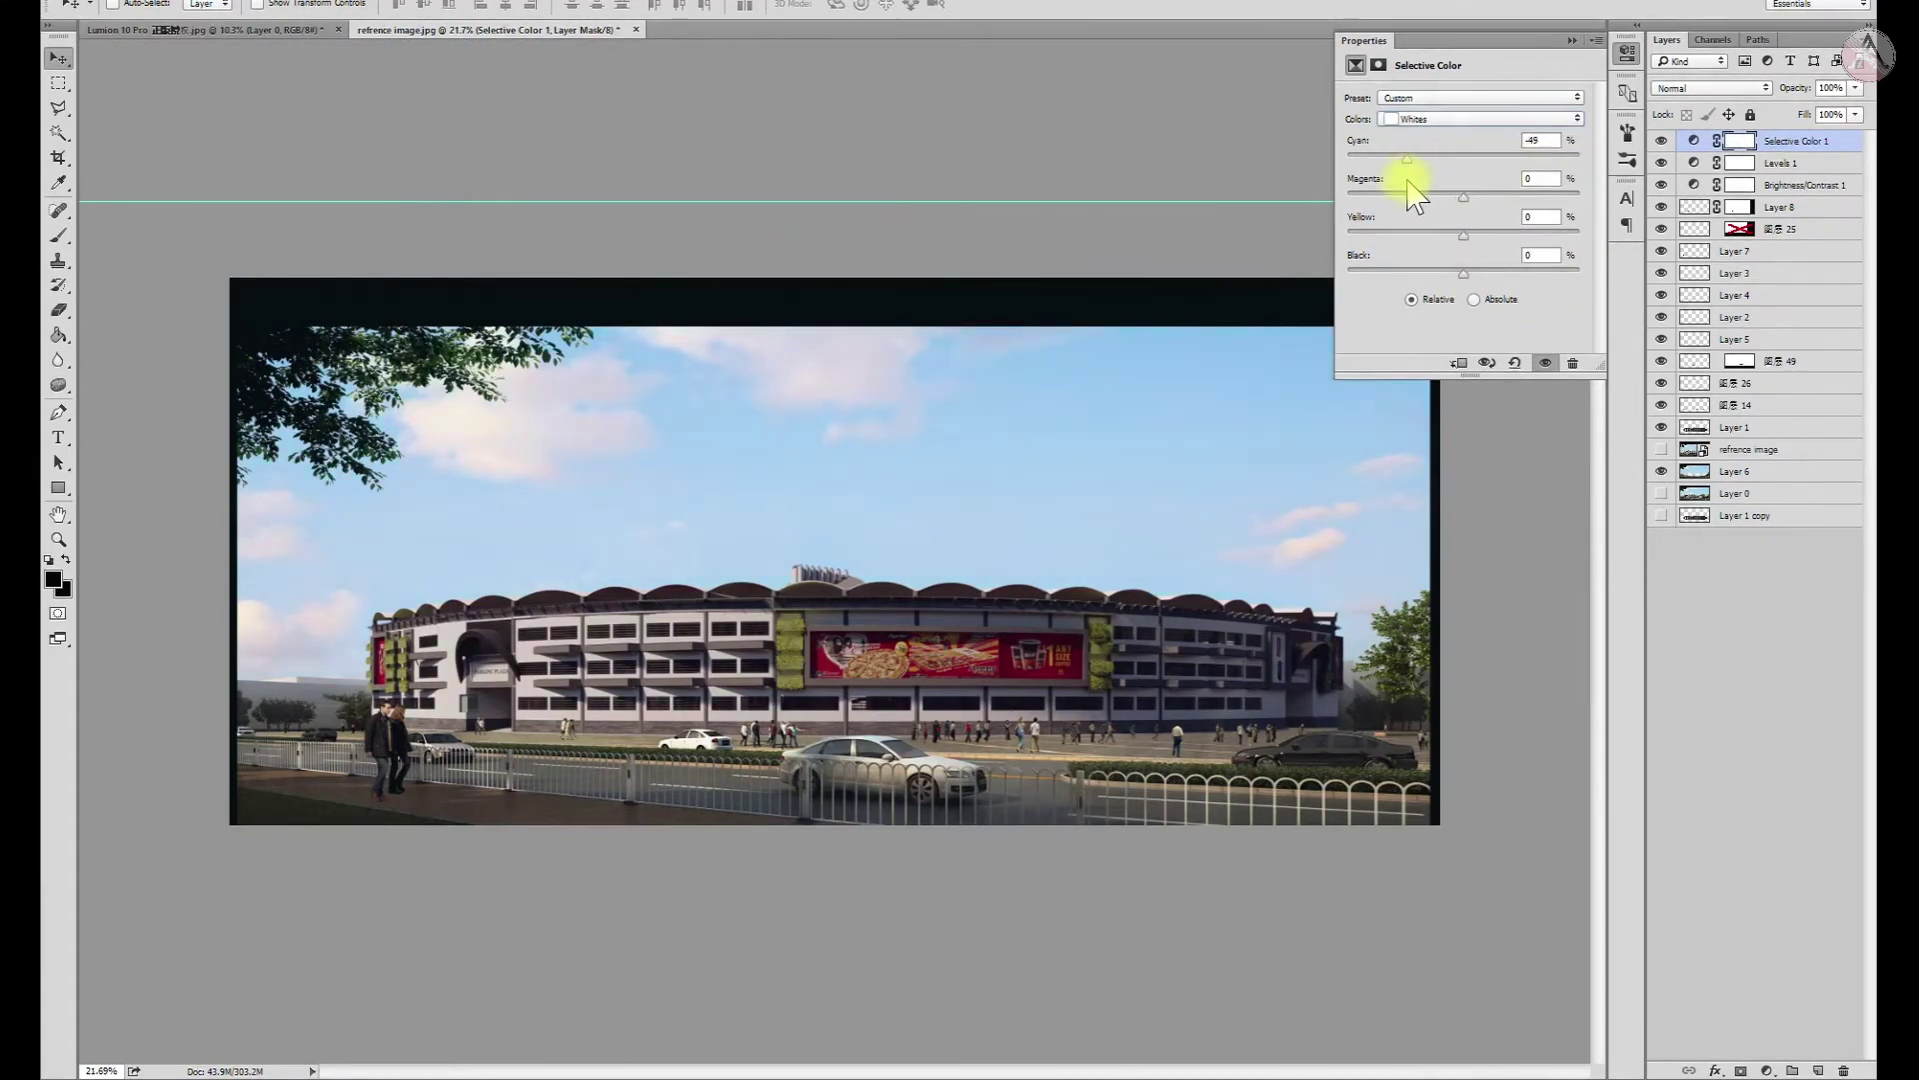
{"action": "left_click_drag", "start_coordinate": [1493, 220], "coordinate": [1439, 197]}
Reduce magenta in the Neutrals, then add magenta and slightly lighten the Blacks
{"action": "left_click", "coordinate": [1445, 119]}
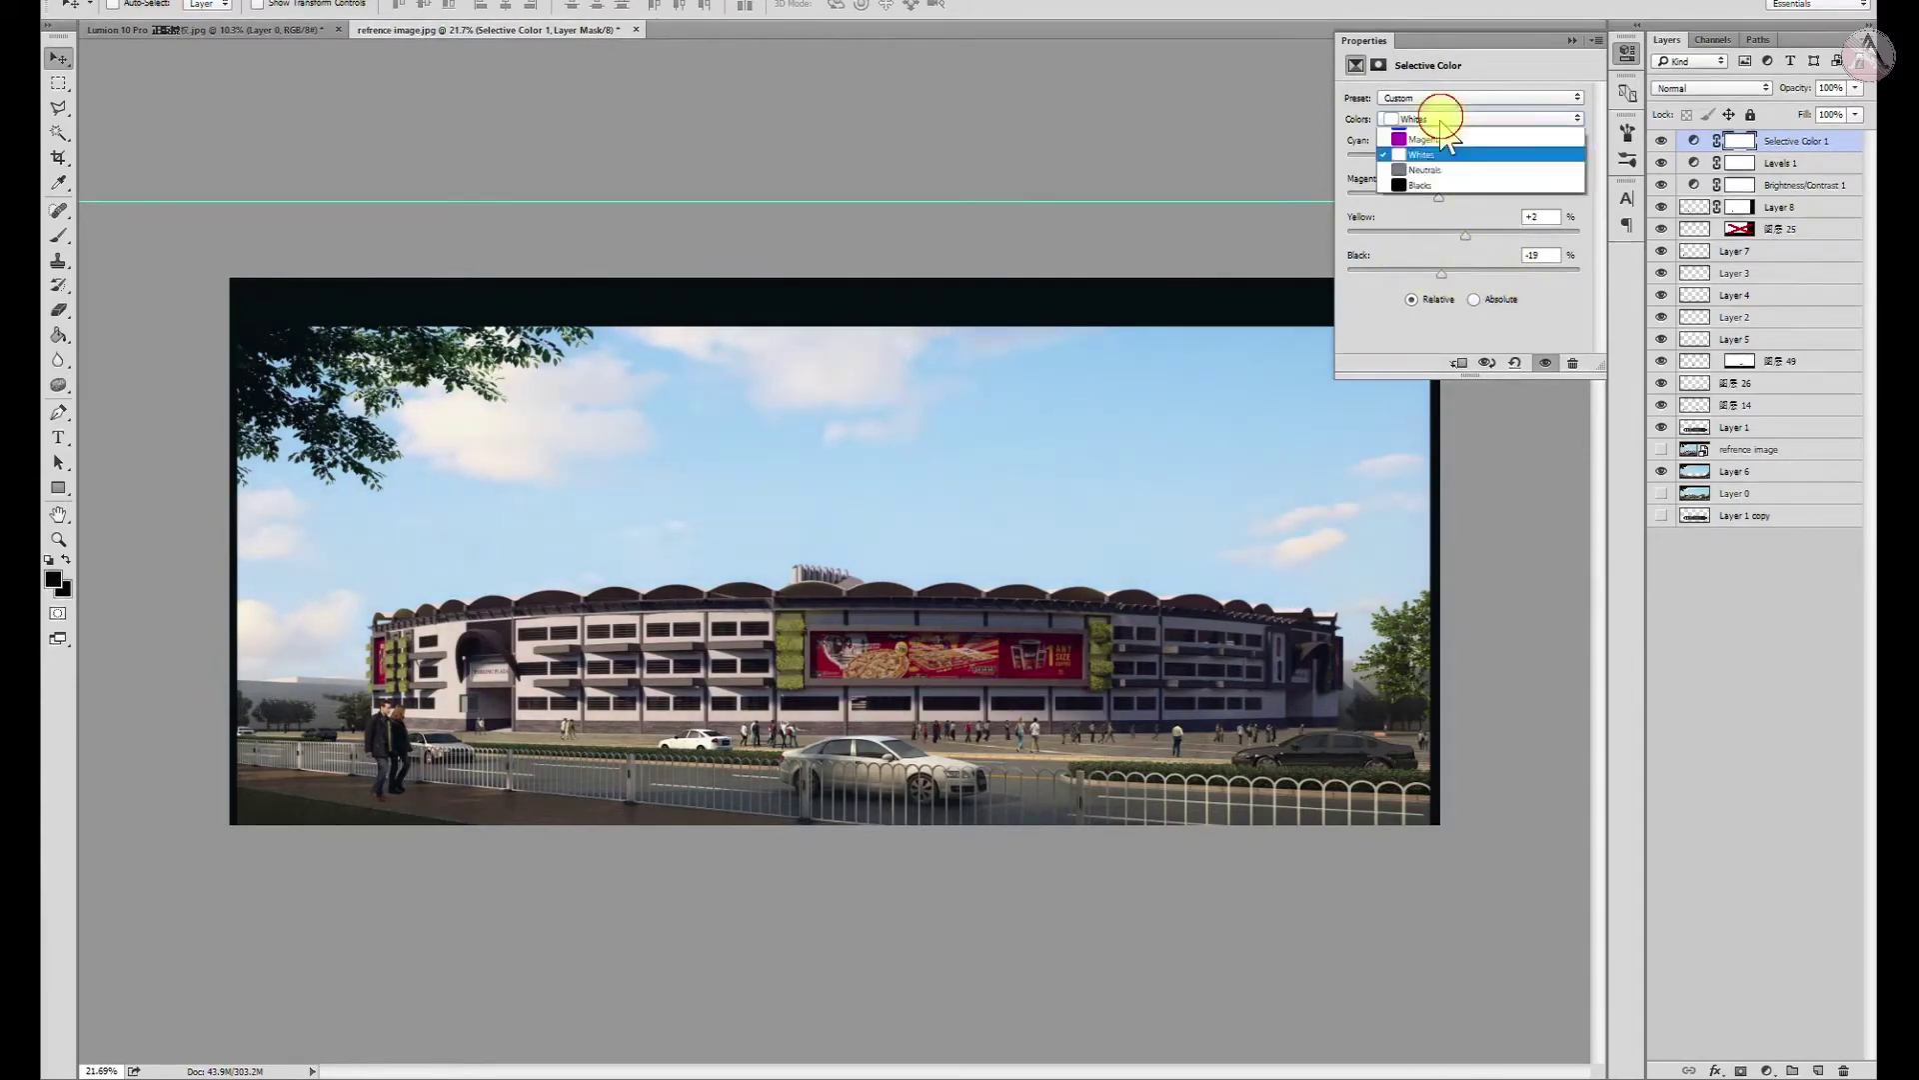
{"action": "left_click", "coordinate": [1434, 244]}
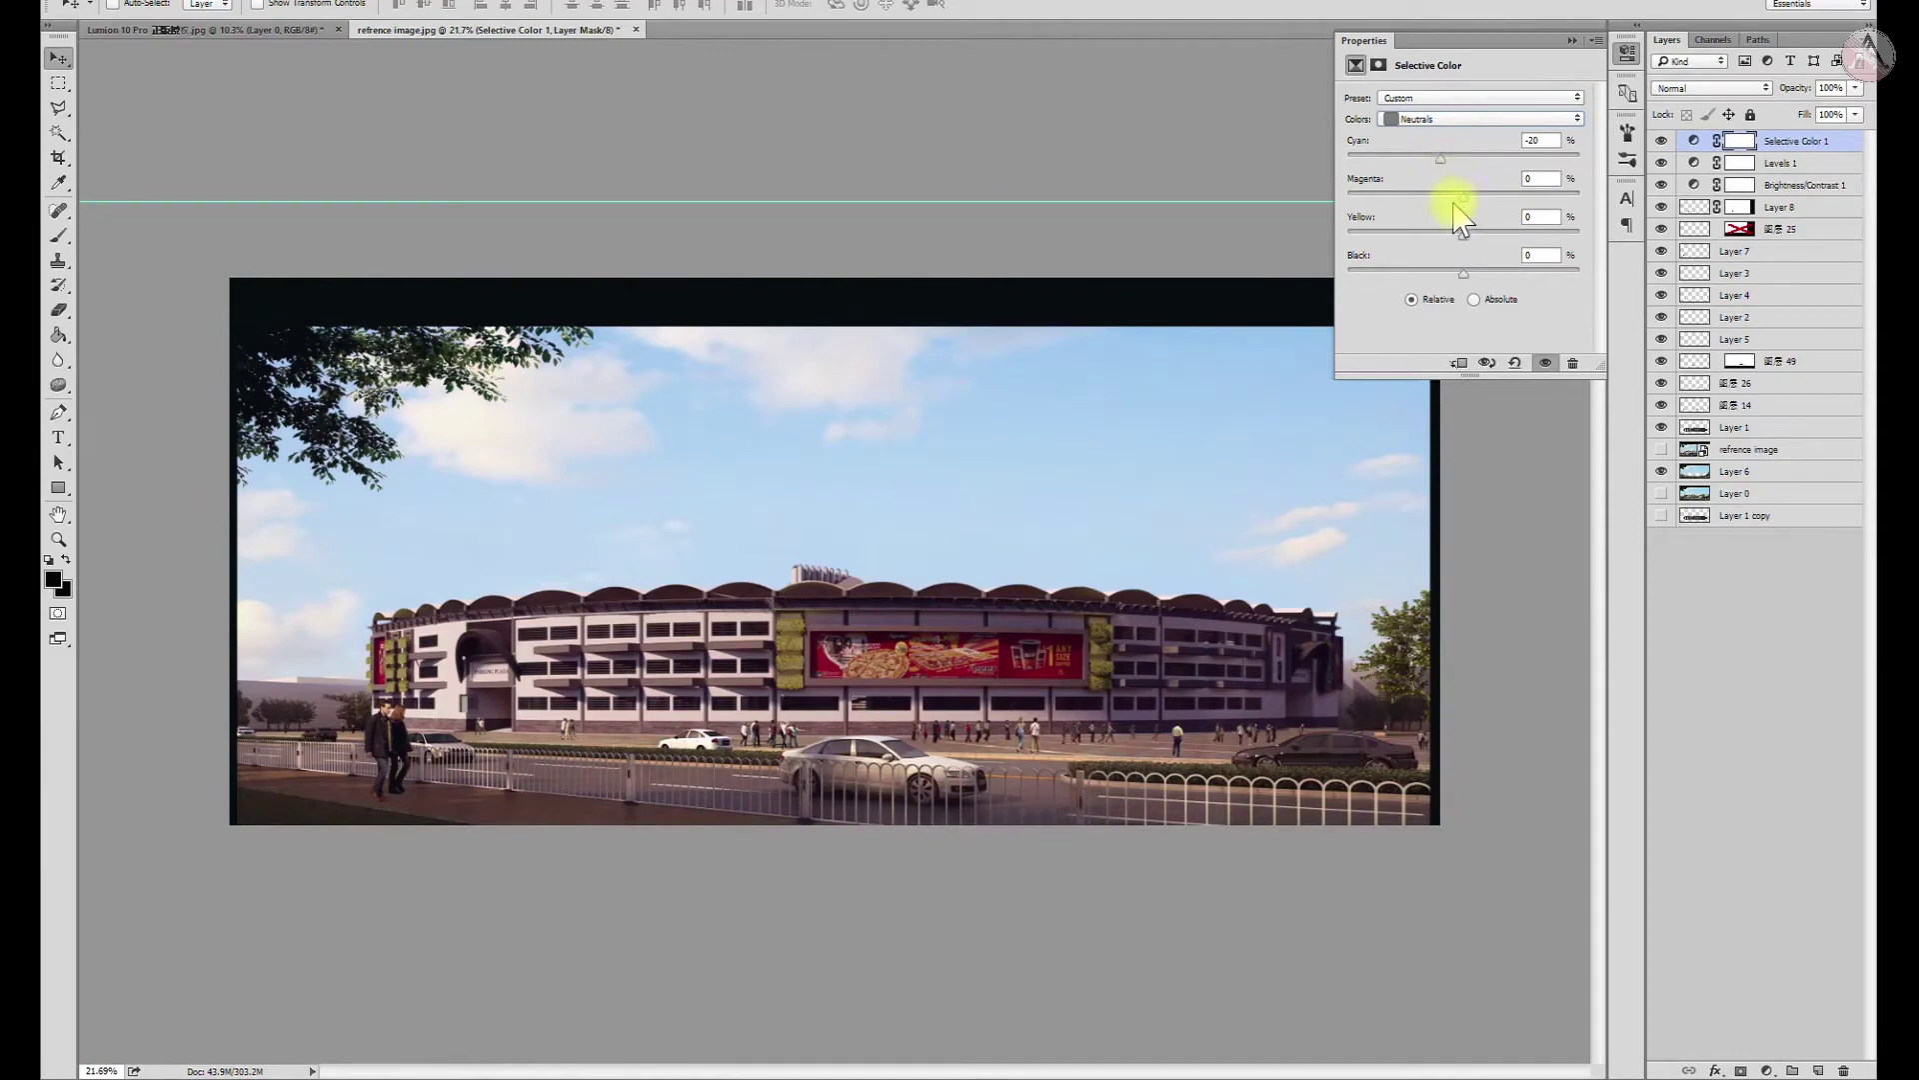
{"action": "mouse_move", "coordinate": [1470, 203]}
{"action": "left_mouse_down"}
{"action": "mouse_move", "coordinate": [1455, 208]}
{"action": "mouse_move", "coordinate": [1479, 273]}
{"action": "left_mouse_up"}
{"action": "left_click", "coordinate": [1479, 119]}
{"action": "left_click", "coordinate": [1439, 250]}
{"action": "left_click_drag", "start_coordinate": [1450, 160], "coordinate": [1474, 212]}
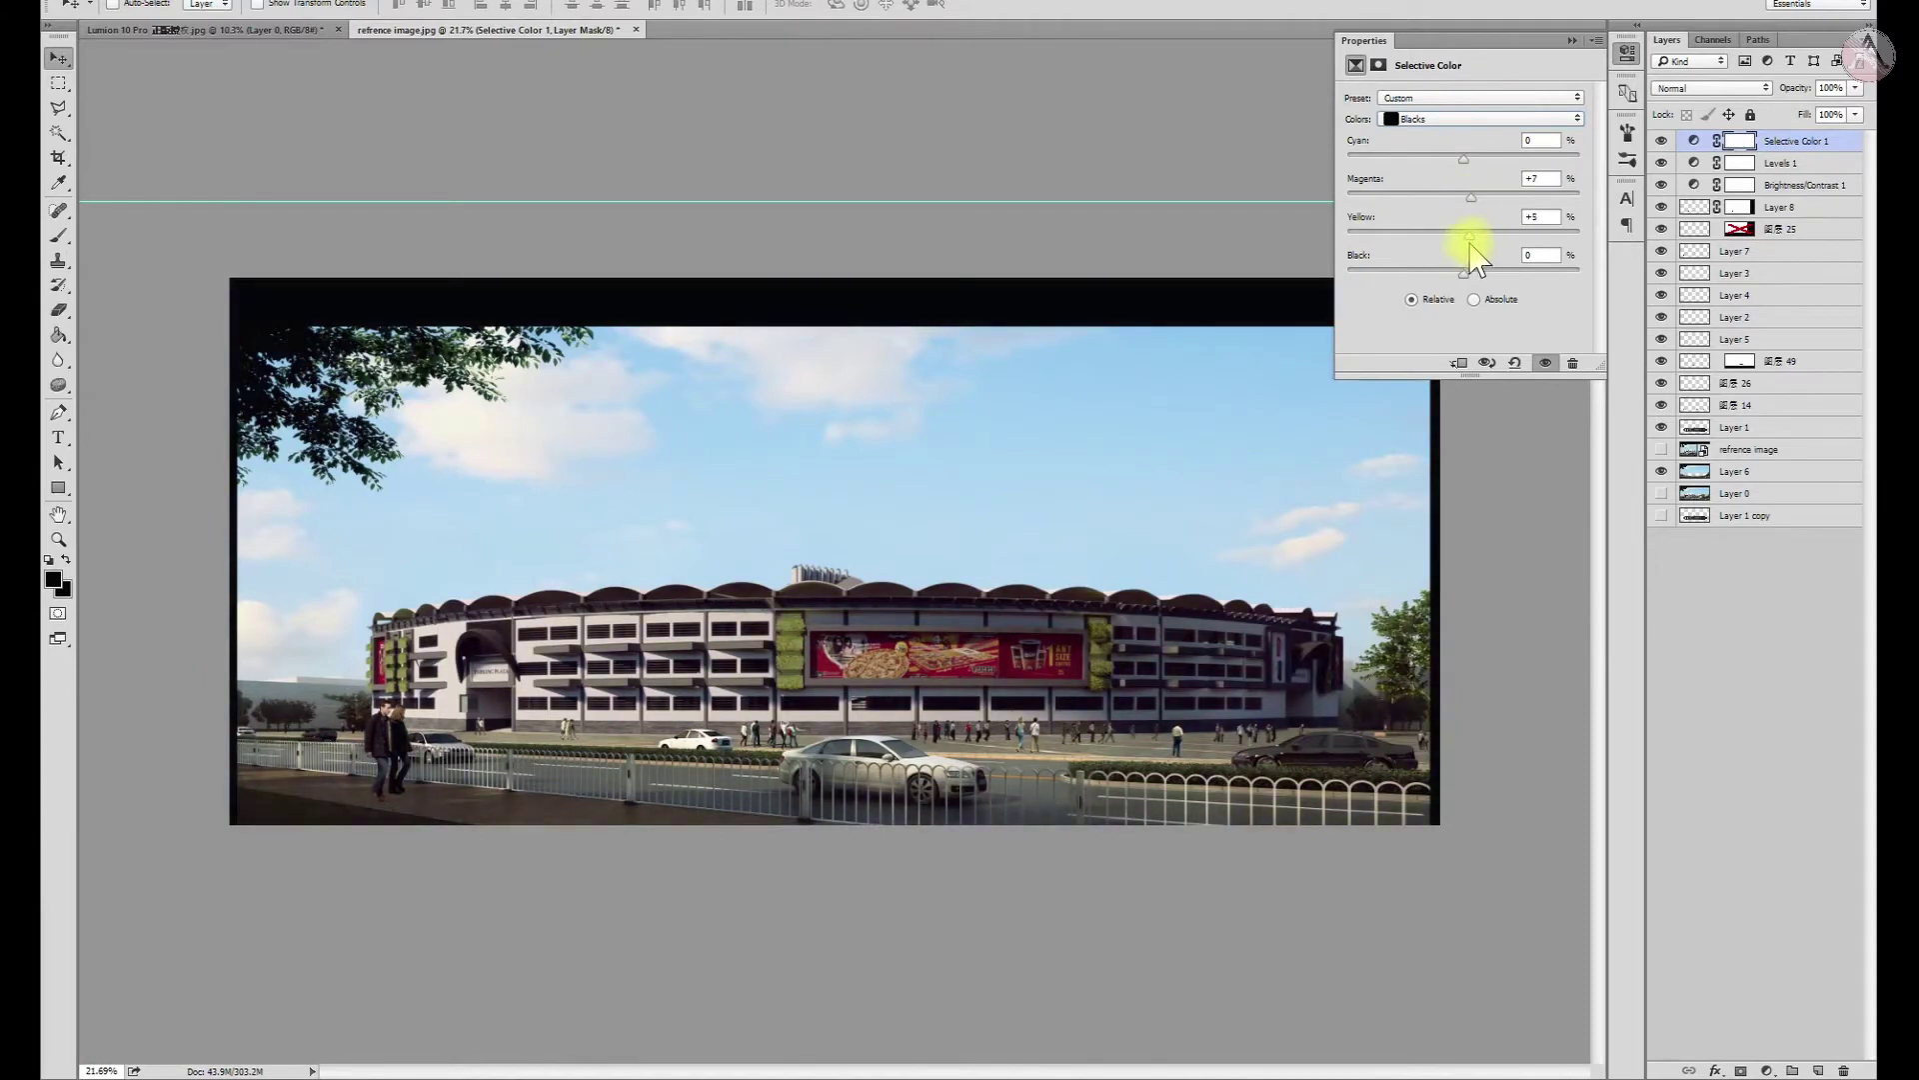
{"action": "left_click_drag", "start_coordinate": [1466, 279], "coordinate": [1461, 282]}
{"action": "left_click", "coordinate": [1571, 40]}
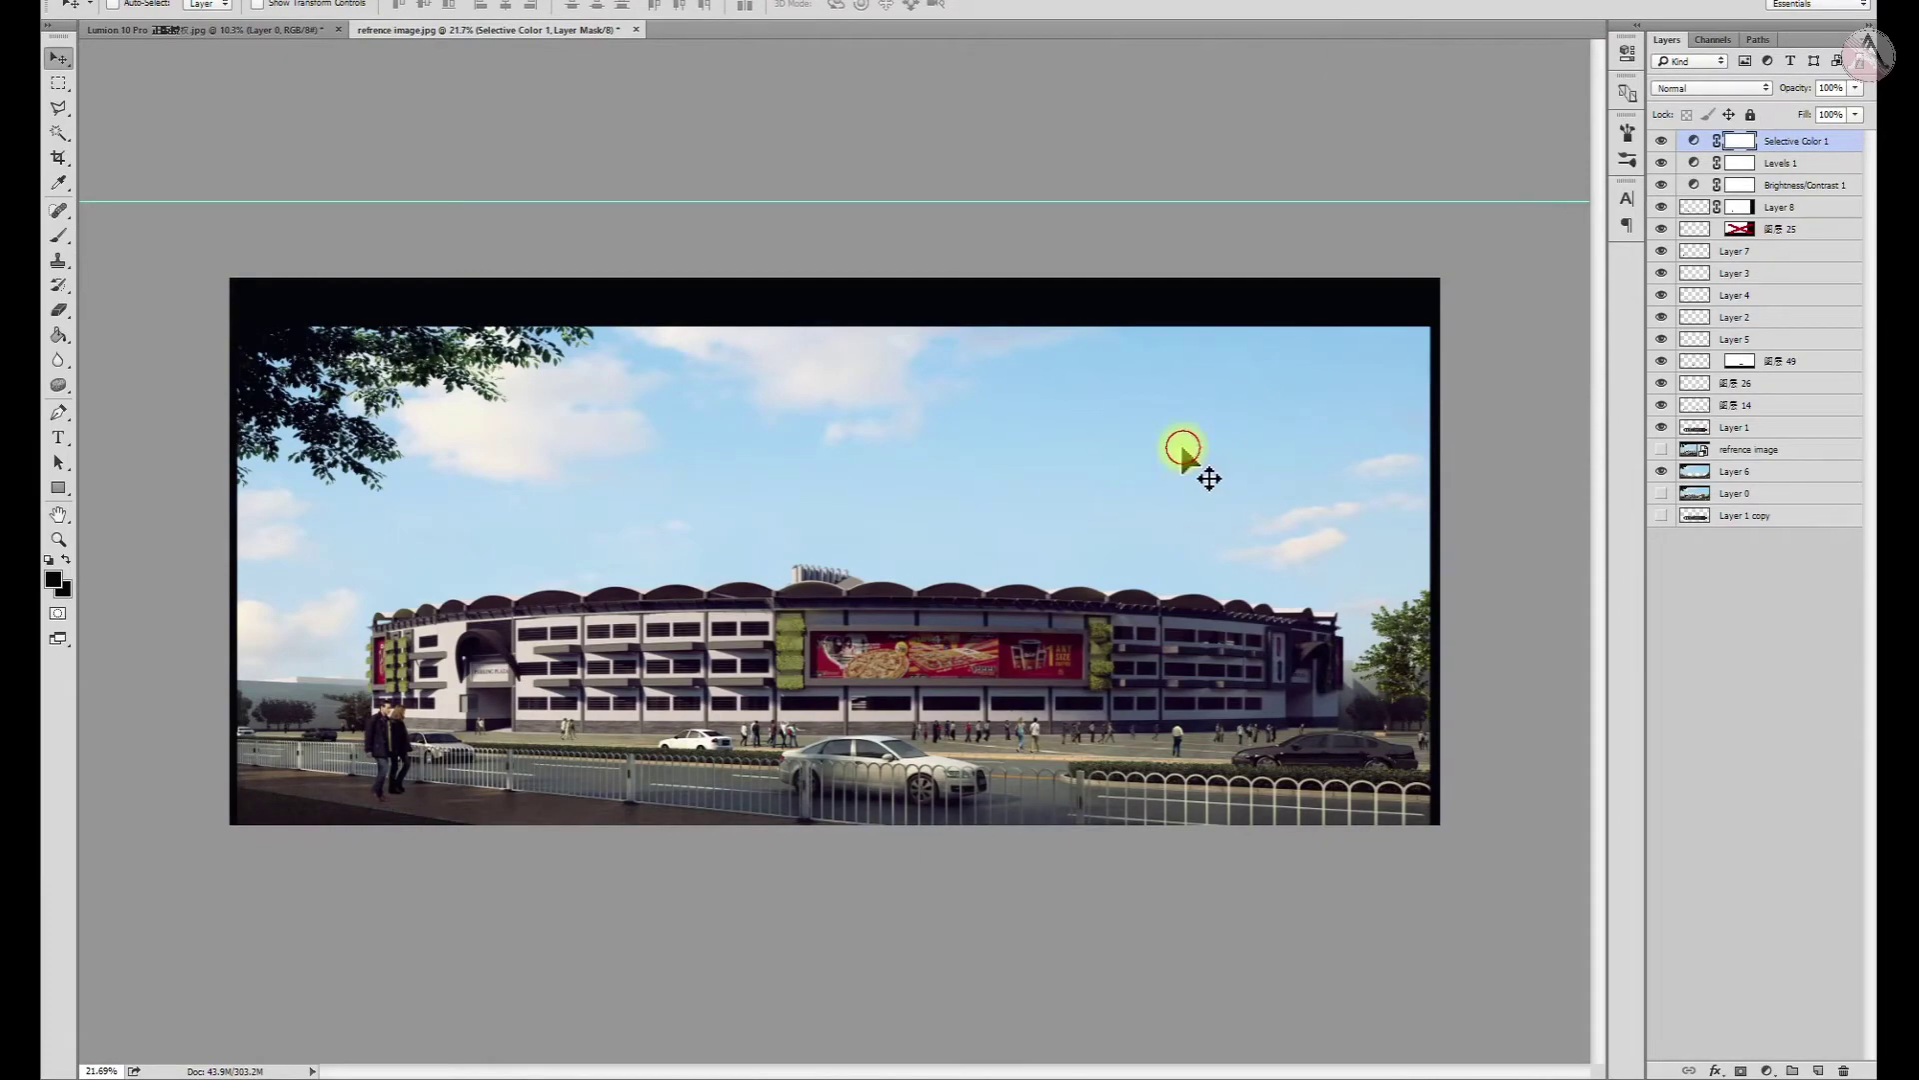
Bring the tree into the stadium composite near the building's right corner, layered above Layer 1
{"action": "scroll", "coordinate": [1190, 446], "scroll_direction": "up", "scroll_amount": 2}
{"action": "scroll", "coordinate": [934, 771], "scroll_direction": "up", "scroll_amount": 3}
{"action": "scroll", "coordinate": [1233, 651], "scroll_direction": "down", "scroll_amount": 4}
{"action": "scroll", "coordinate": [638, 856], "scroll_direction": "up", "scroll_amount": 1}
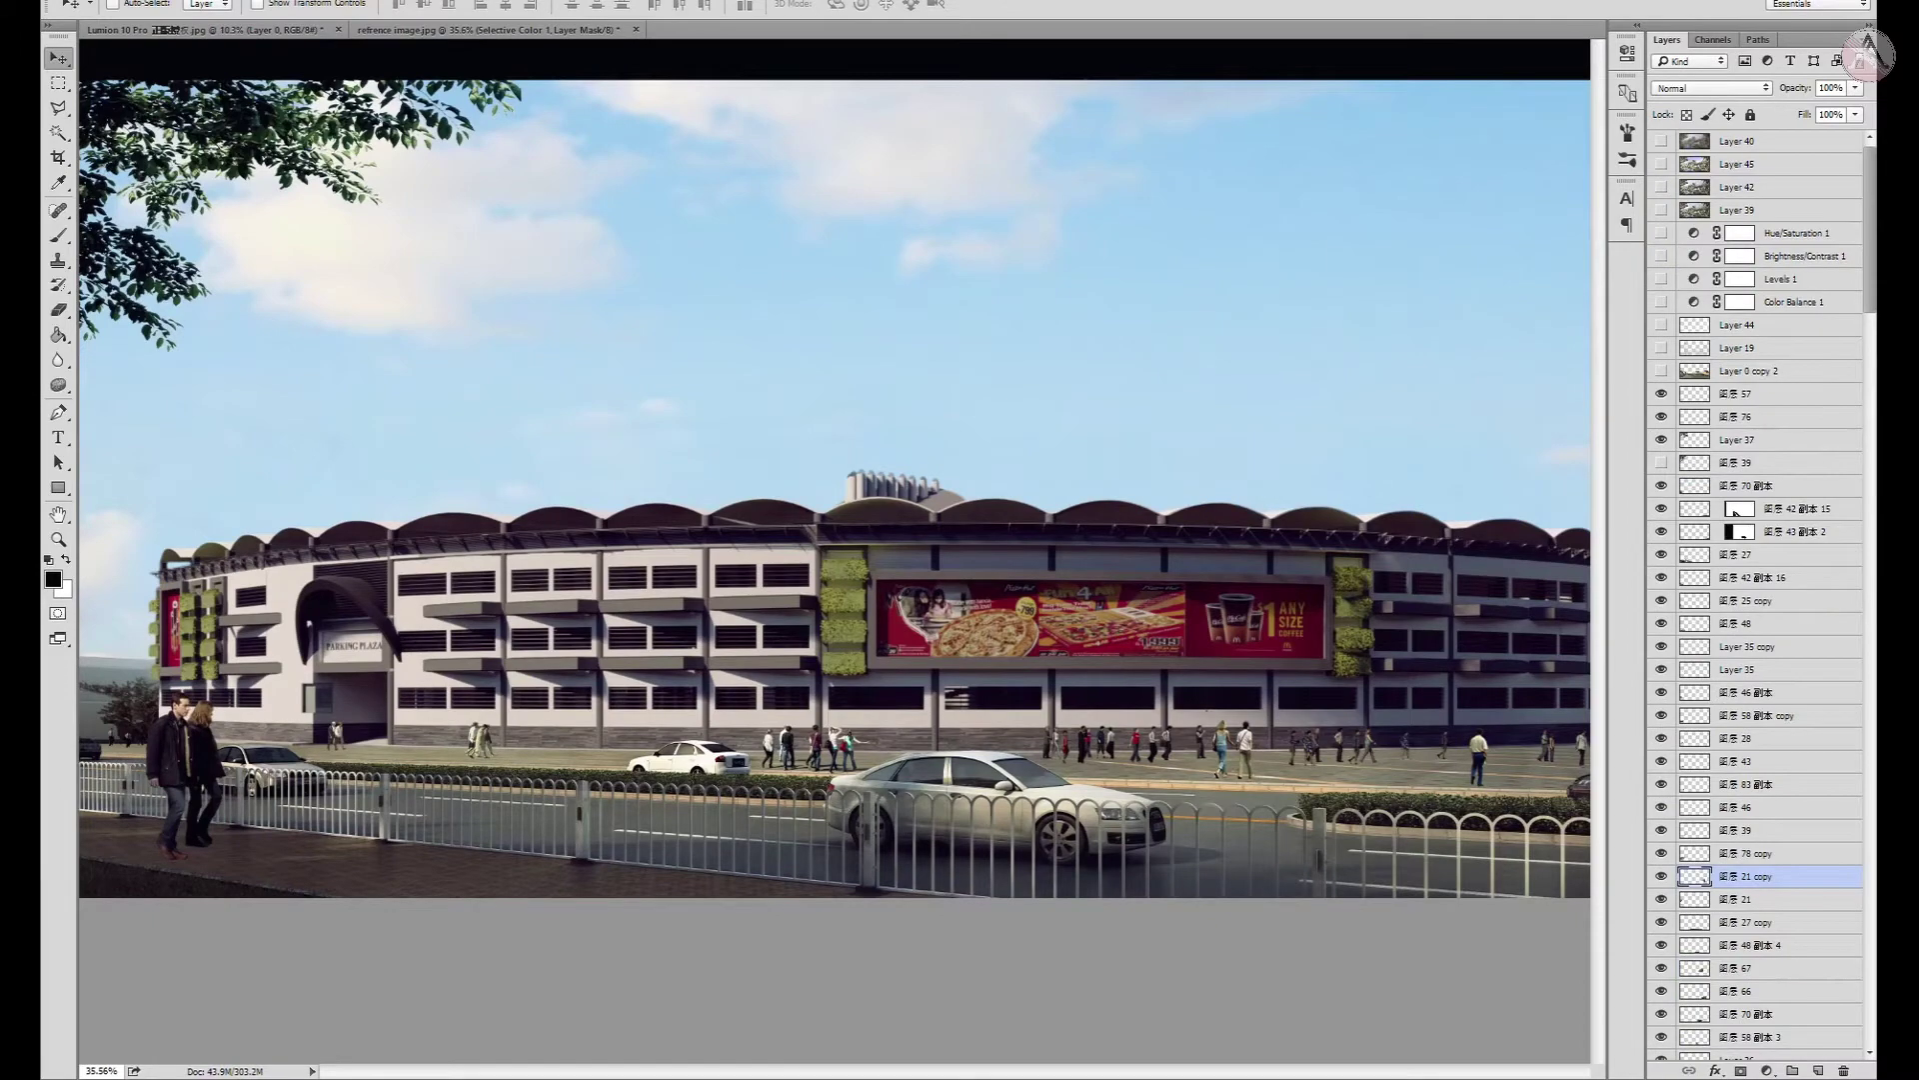
{"action": "left_click", "coordinate": [590, 800], "text": "ctrl"}
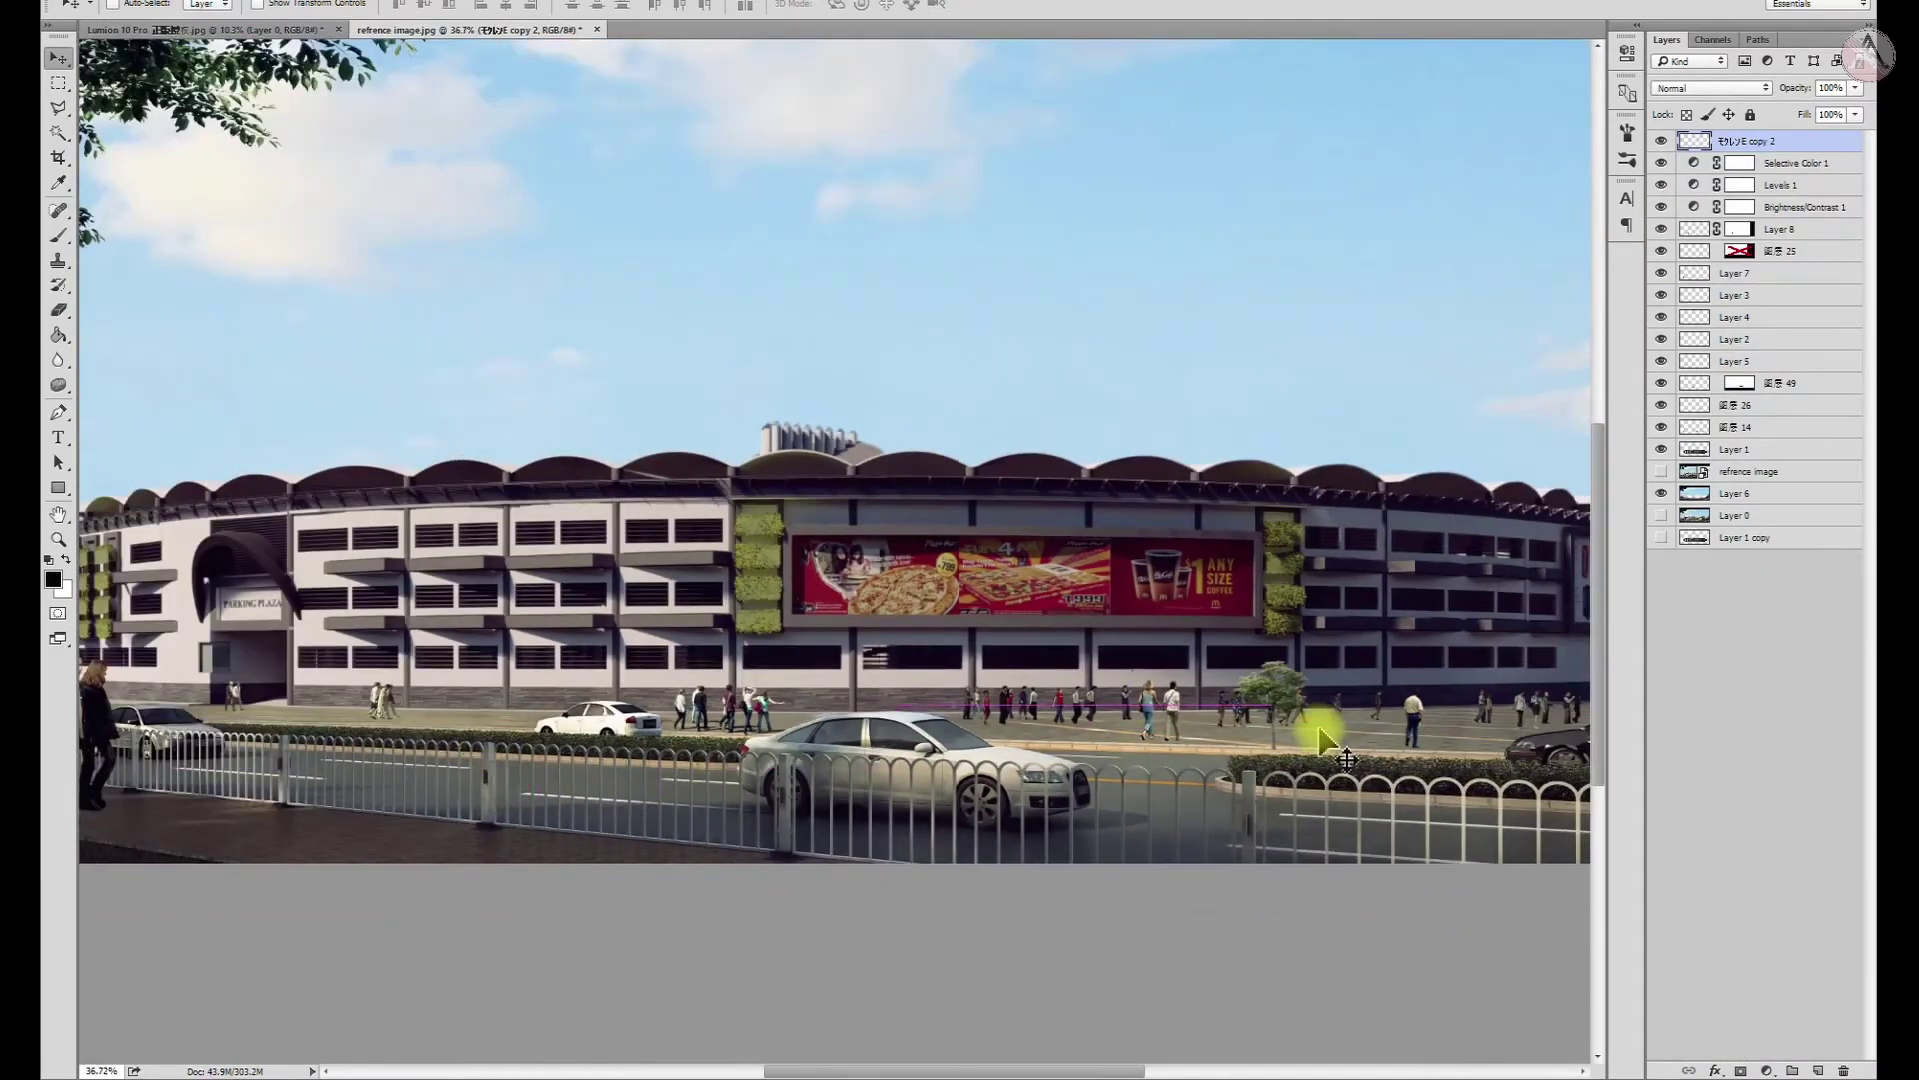
{"action": "scroll", "coordinate": [700, 784], "scroll_direction": "up", "scroll_amount": 2}
{"action": "scroll", "coordinate": [700, 785], "scroll_direction": "up", "scroll_amount": 1}
{"action": "left_click_drag", "start_coordinate": [670, 764], "coordinate": [1427, 642]}
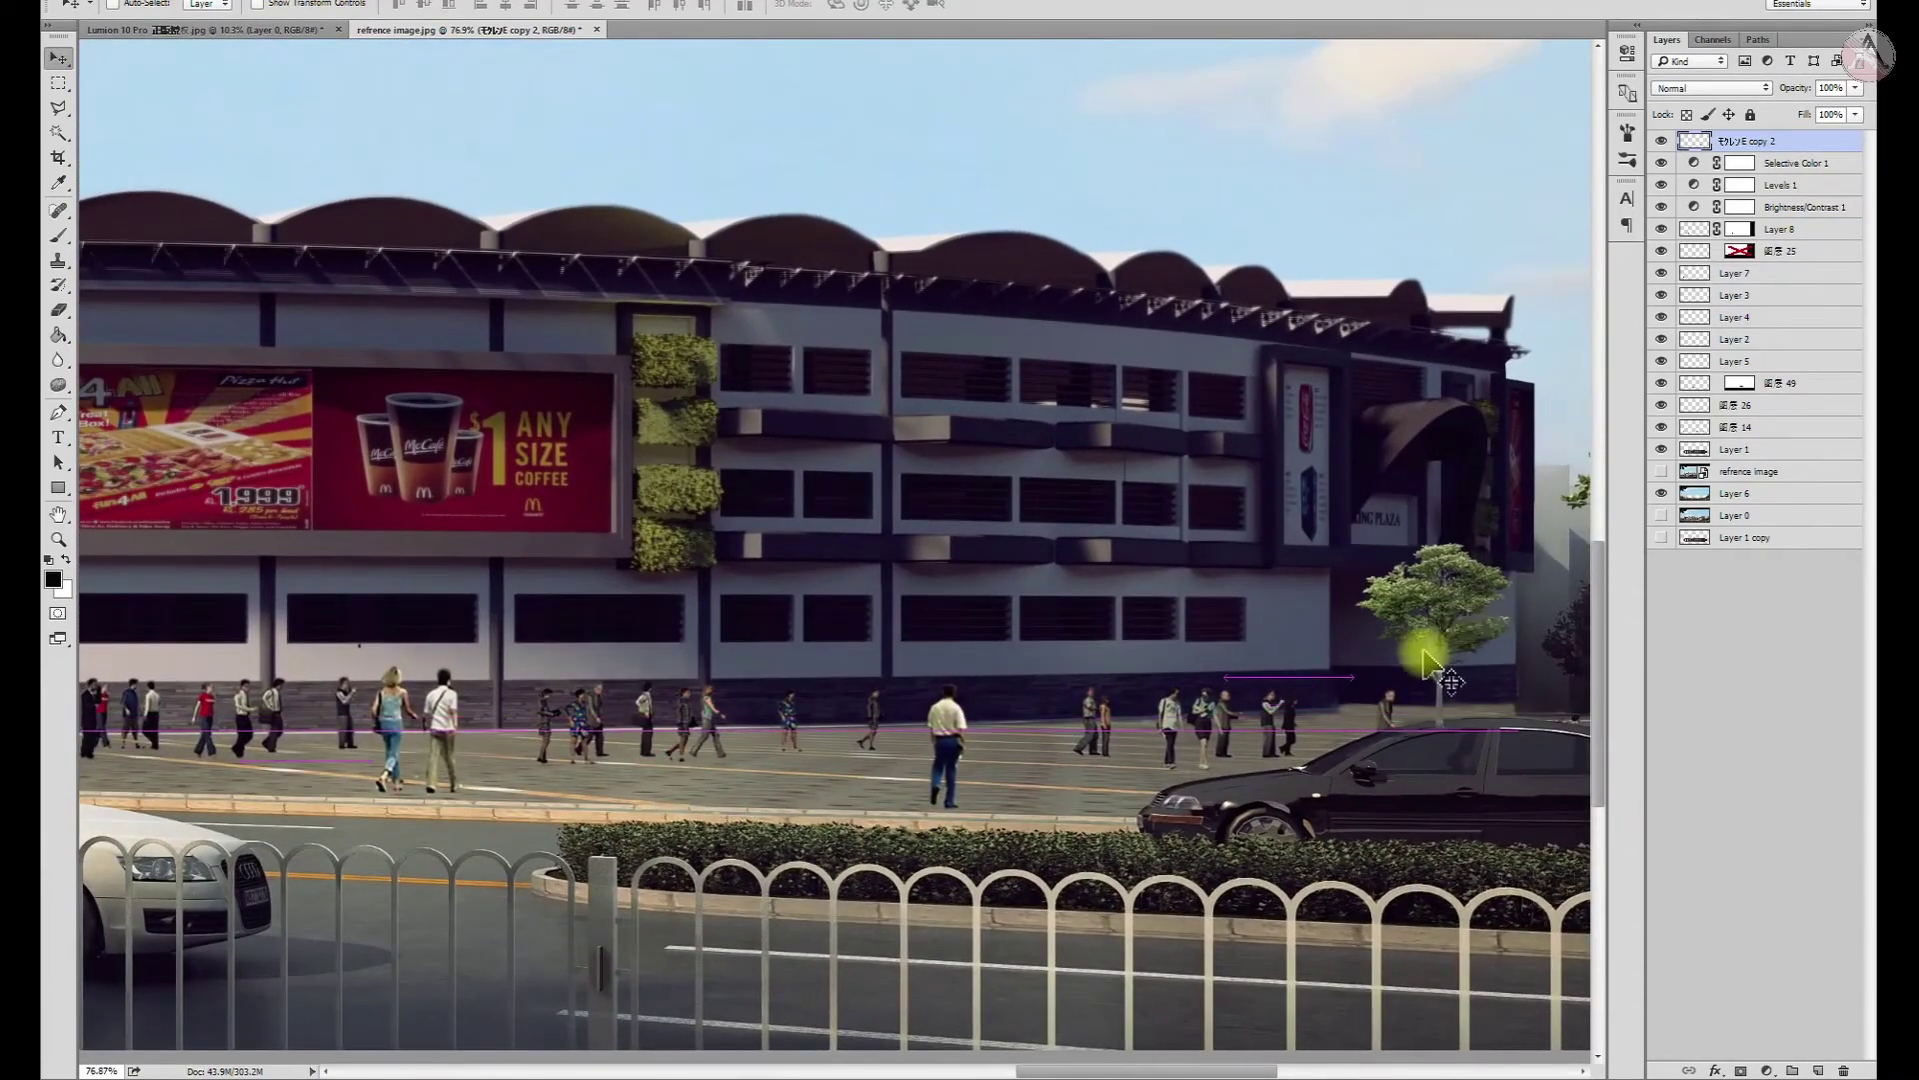
{"action": "key", "text": "ctrl+z"}
{"action": "left_click_drag", "start_coordinate": [747, 600], "coordinate": [1422, 555]}
{"action": "left_click_drag", "start_coordinate": [1744, 141], "coordinate": [1734, 438]}
Shift the tree along the sidewalk, moving it left toward the pedestrians
{"action": "left_click_drag", "start_coordinate": [1319, 727], "coordinate": [1345, 695]}
{"action": "scroll", "coordinate": [1360, 719], "scroll_direction": "down", "scroll_amount": 5}
{"action": "scroll", "coordinate": [1387, 768], "scroll_direction": "up", "scroll_amount": 1}
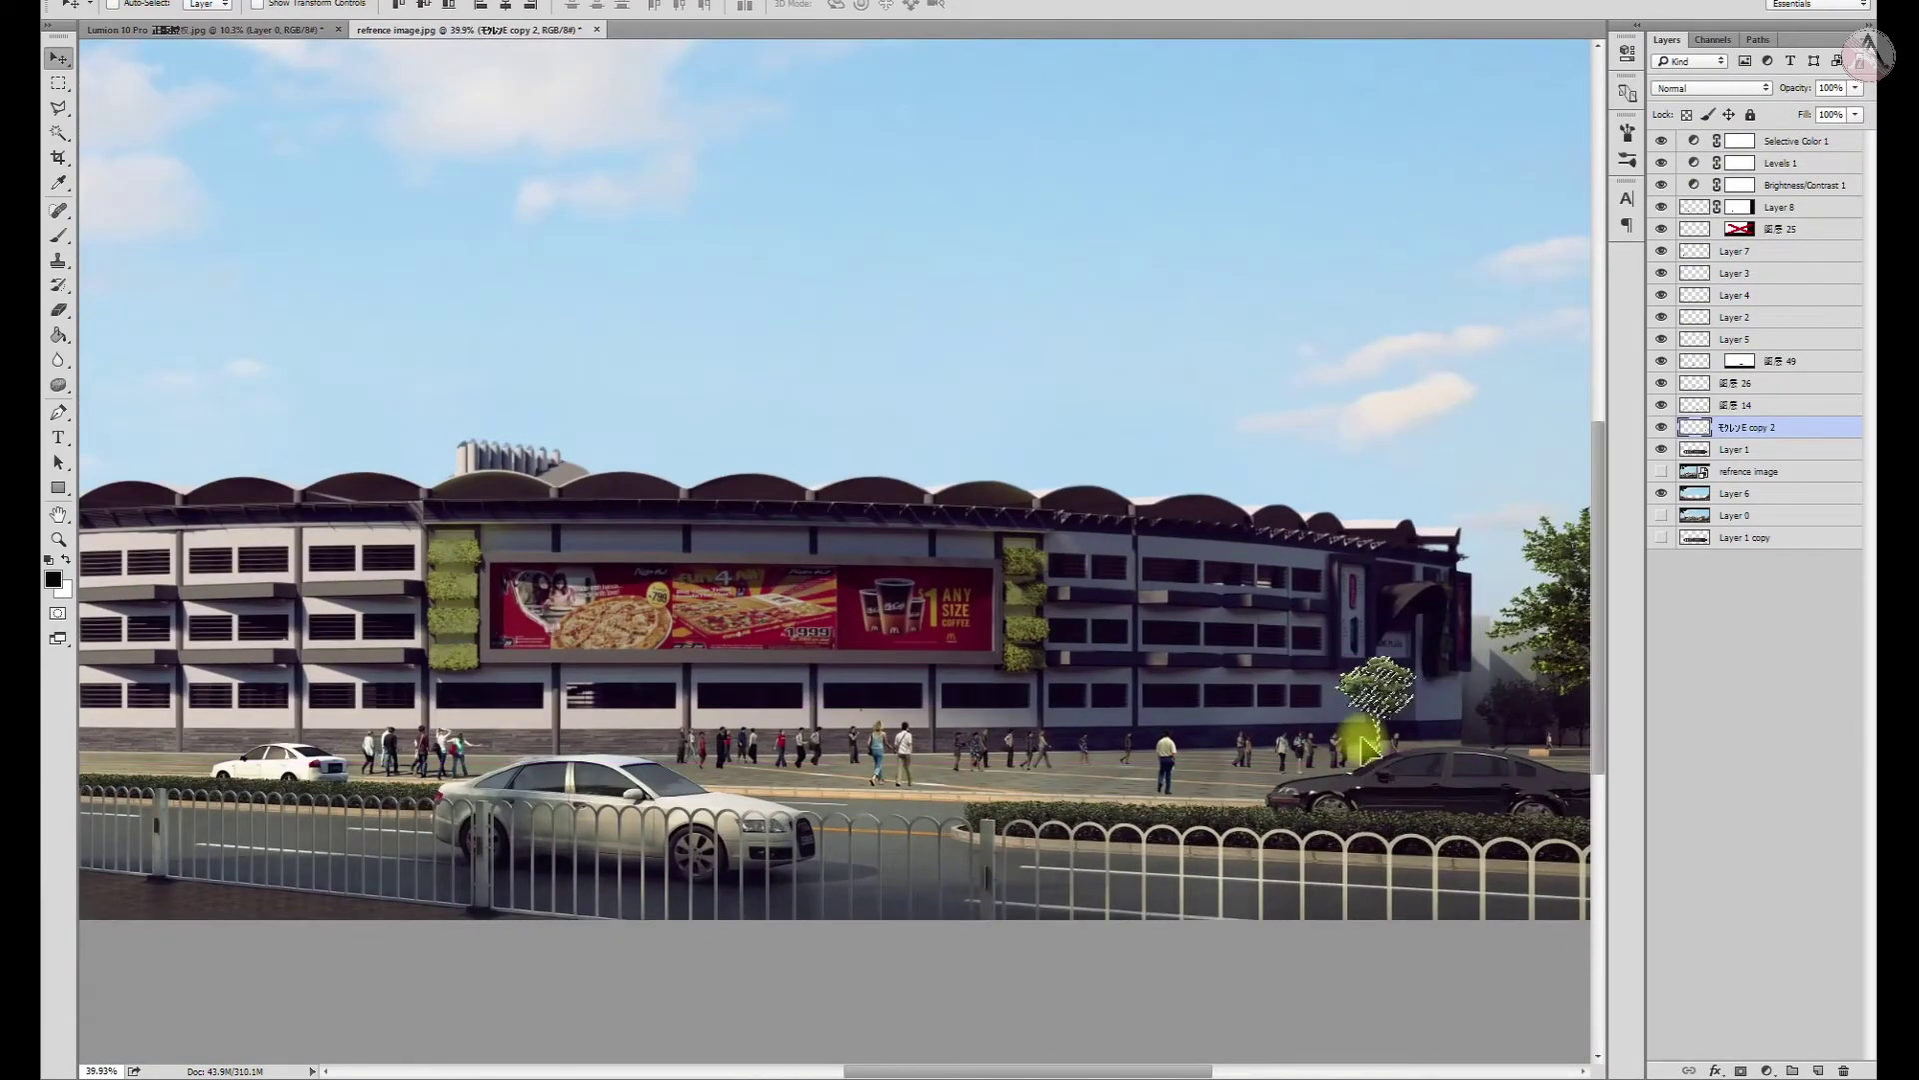
{"action": "scroll", "coordinate": [1365, 744], "scroll_direction": "up", "scroll_amount": 3}
{"action": "mouse_move", "coordinate": [1405, 750]}
{"action": "left_mouse_down"}
{"action": "mouse_move", "coordinate": [1204, 734]}
{"action": "mouse_move", "coordinate": [720, 763]}
{"action": "left_mouse_up"}
{"action": "scroll", "coordinate": [813, 744], "scroll_direction": "down", "scroll_amount": 4}
{"action": "scroll", "coordinate": [812, 745], "scroll_direction": "up", "scroll_amount": 1}
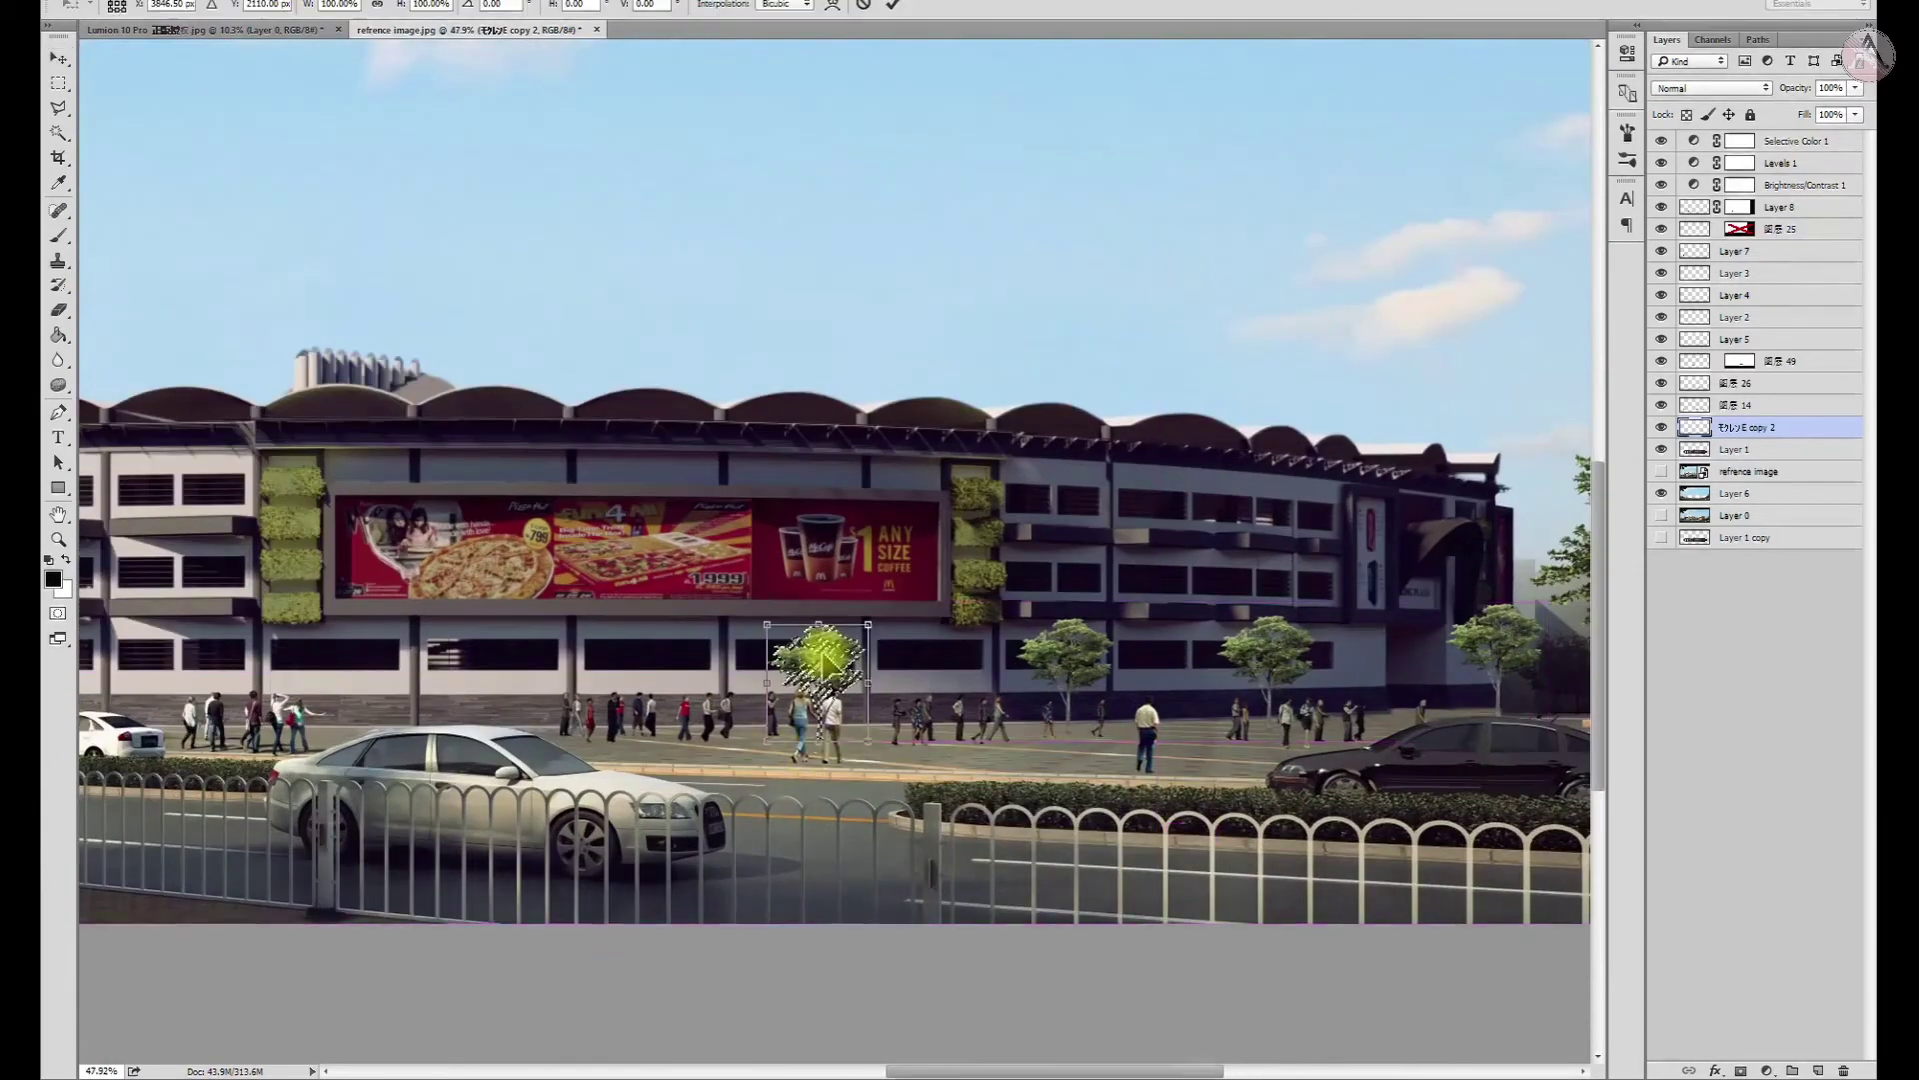
{"action": "scroll", "coordinate": [813, 744], "scroll_direction": "up", "scroll_amount": 2}
{"action": "scroll", "coordinate": [745, 764], "scroll_direction": "down", "scroll_amount": 3}
{"action": "scroll", "coordinate": [745, 765], "scroll_direction": "up", "scroll_amount": 2}
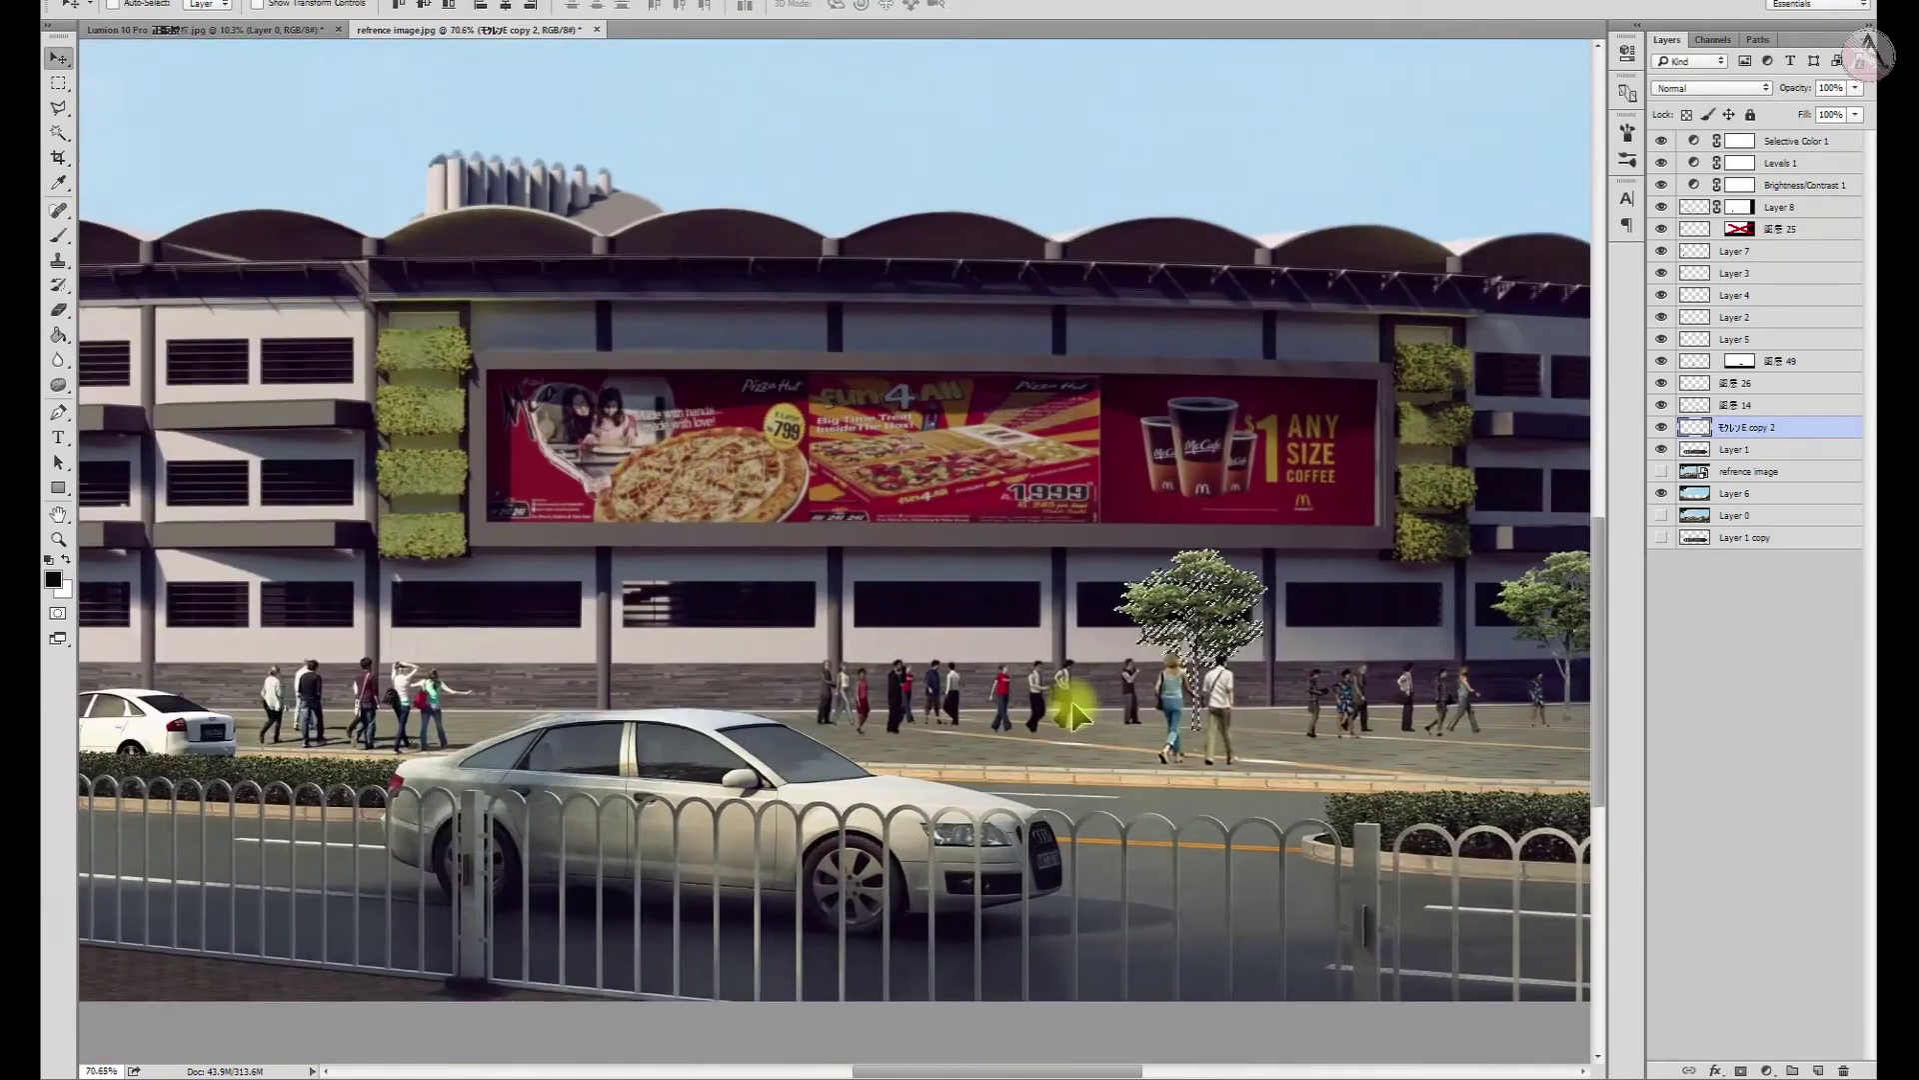
{"action": "scroll", "coordinate": [1062, 694], "scroll_direction": "down", "scroll_amount": 1}
Place a tree copy further left along the sidewalk
{"action": "left_click_drag", "start_coordinate": [1199, 707], "coordinate": [391, 705]}
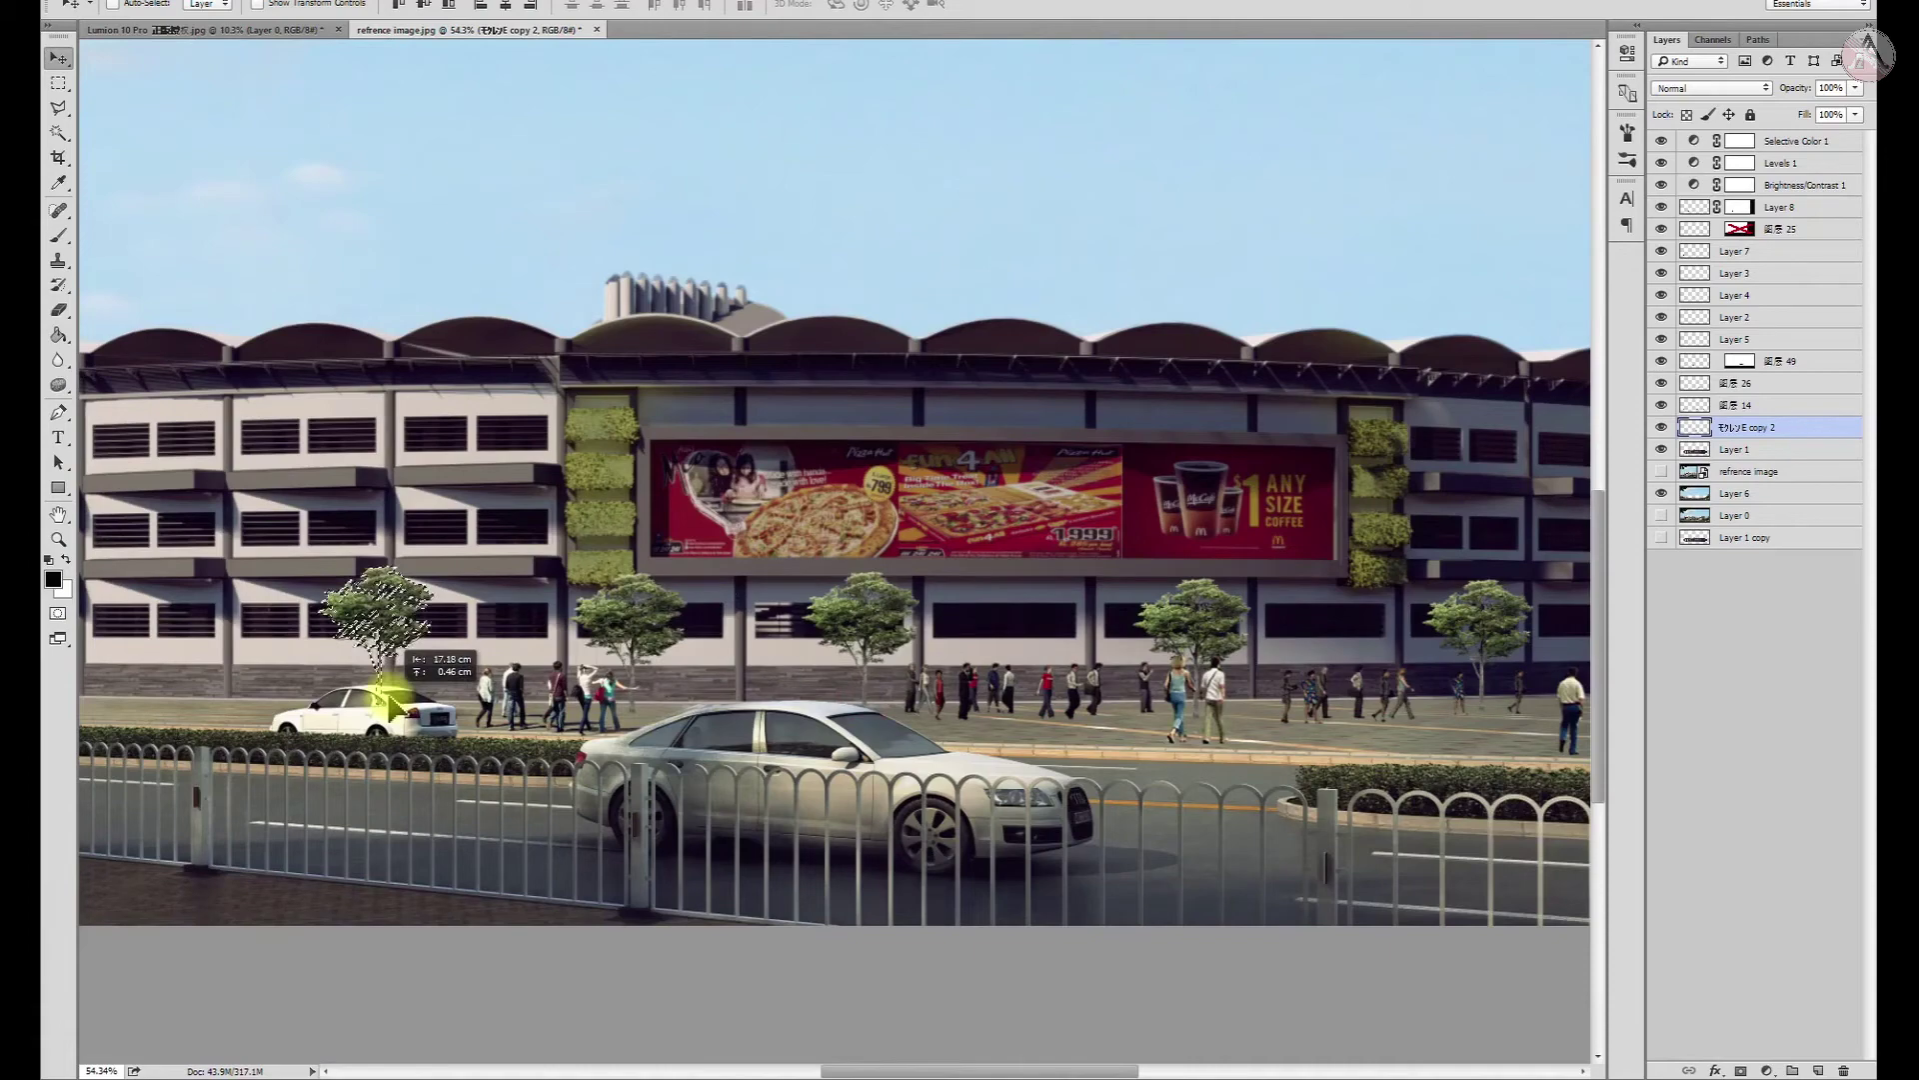
{"action": "scroll", "coordinate": [193, 626], "scroll_direction": "down", "scroll_amount": 3}
{"action": "scroll", "coordinate": [1363, 798], "scroll_direction": "up", "scroll_amount": 4}
{"action": "mouse_move", "coordinate": [391, 706]}
{"action": "left_mouse_down"}
{"action": "mouse_move", "coordinate": [912, 800]}
{"action": "mouse_move", "coordinate": [999, 730]}
{"action": "mouse_move", "coordinate": [540, 830]}
{"action": "mouse_move", "coordinate": [307, 813]}
{"action": "left_mouse_up"}
{"action": "scroll", "coordinate": [911, 790], "scroll_direction": "up", "scroll_amount": 2}
{"action": "scroll", "coordinate": [860, 700], "scroll_direction": "up", "scroll_amount": 2}
{"action": "scroll", "coordinate": [1000, 730], "scroll_direction": "down", "scroll_amount": 2}
Shrink the tree copy beside the walking couple and nudge the left tree right
{"action": "key", "text": "ctrl+t"}
{"action": "left_click_drag", "start_coordinate": [214, 673], "coordinate": [300, 775]}
{"action": "key", "text": "Return"}
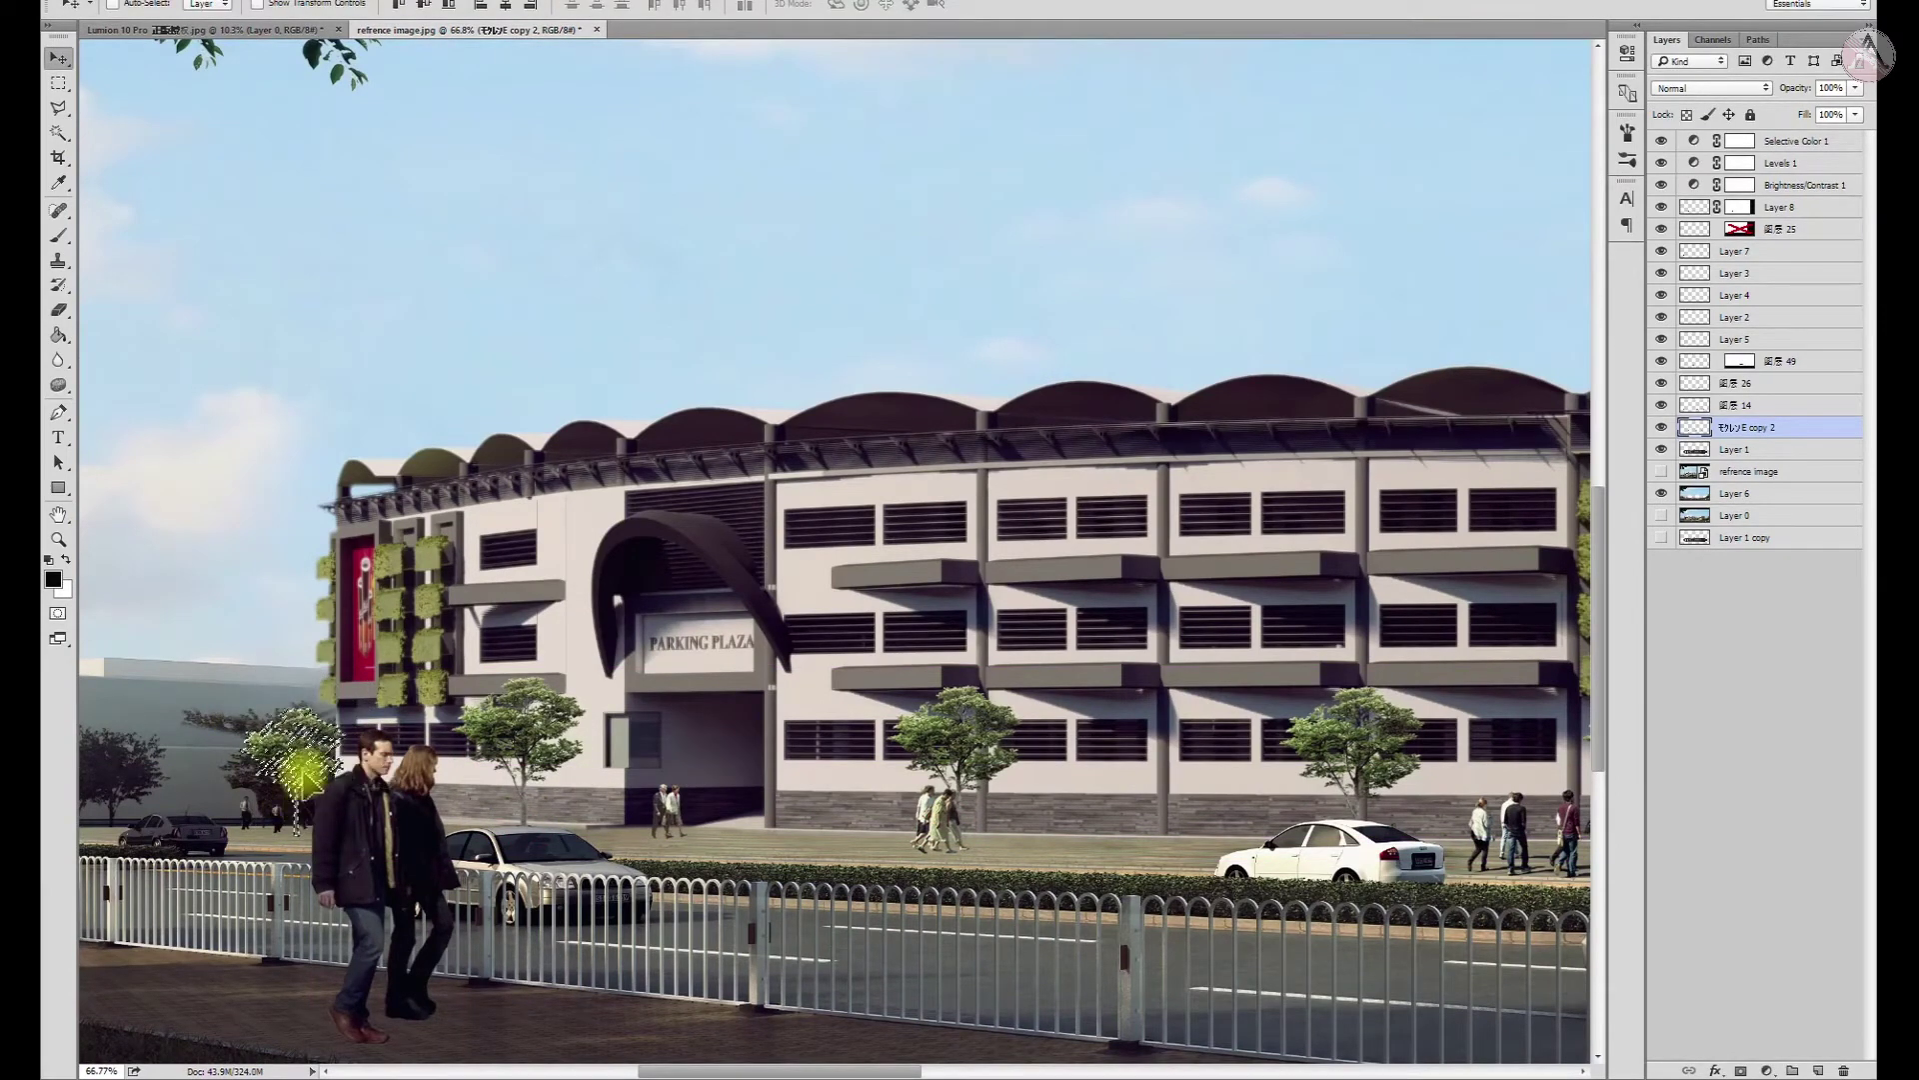
{"action": "scroll", "coordinate": [307, 811], "scroll_direction": "down", "scroll_amount": 2}
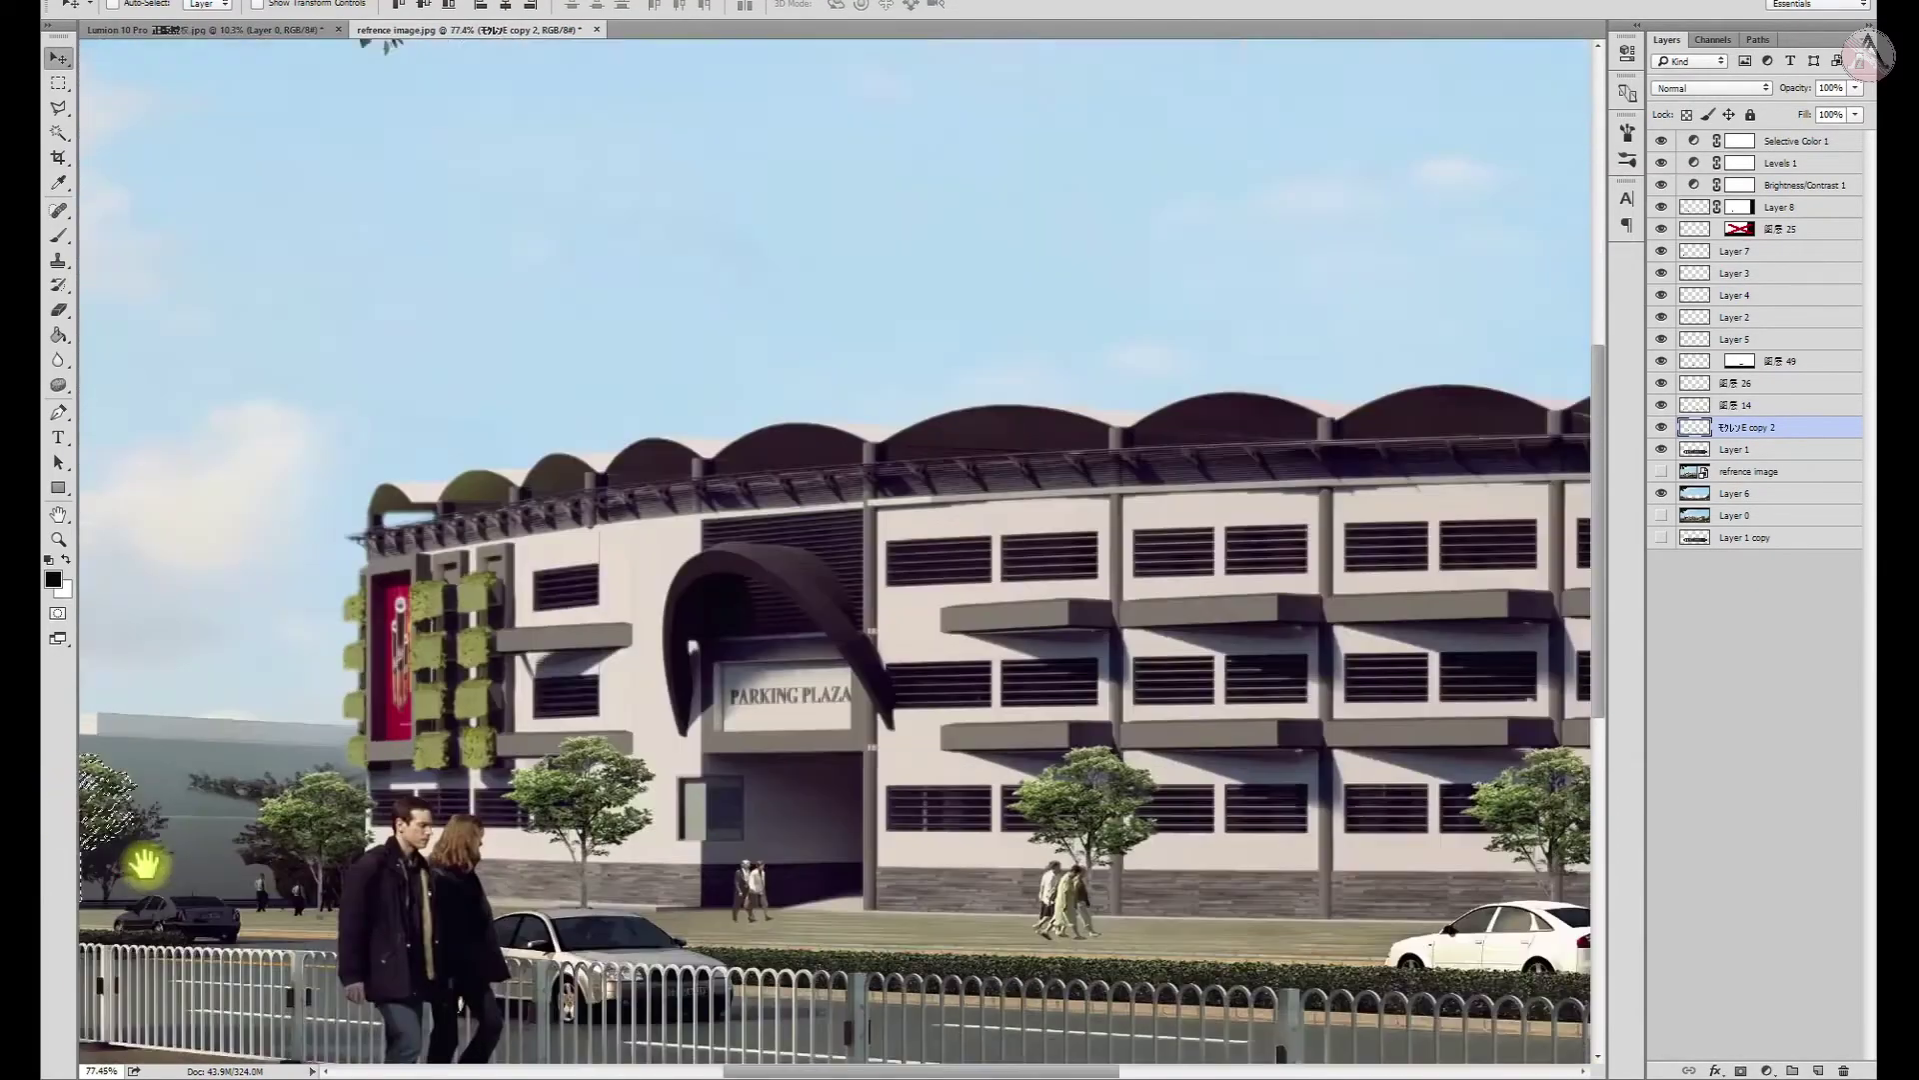
{"action": "scroll", "coordinate": [150, 865], "scroll_direction": "up", "scroll_amount": 4}
{"action": "mouse_move", "coordinate": [416, 879]}
{"action": "left_mouse_down"}
{"action": "mouse_move", "coordinate": [385, 895]}
{"action": "mouse_move", "coordinate": [556, 857]}
{"action": "left_mouse_up"}
{"action": "scroll", "coordinate": [557, 857], "scroll_direction": "down", "scroll_amount": 4}
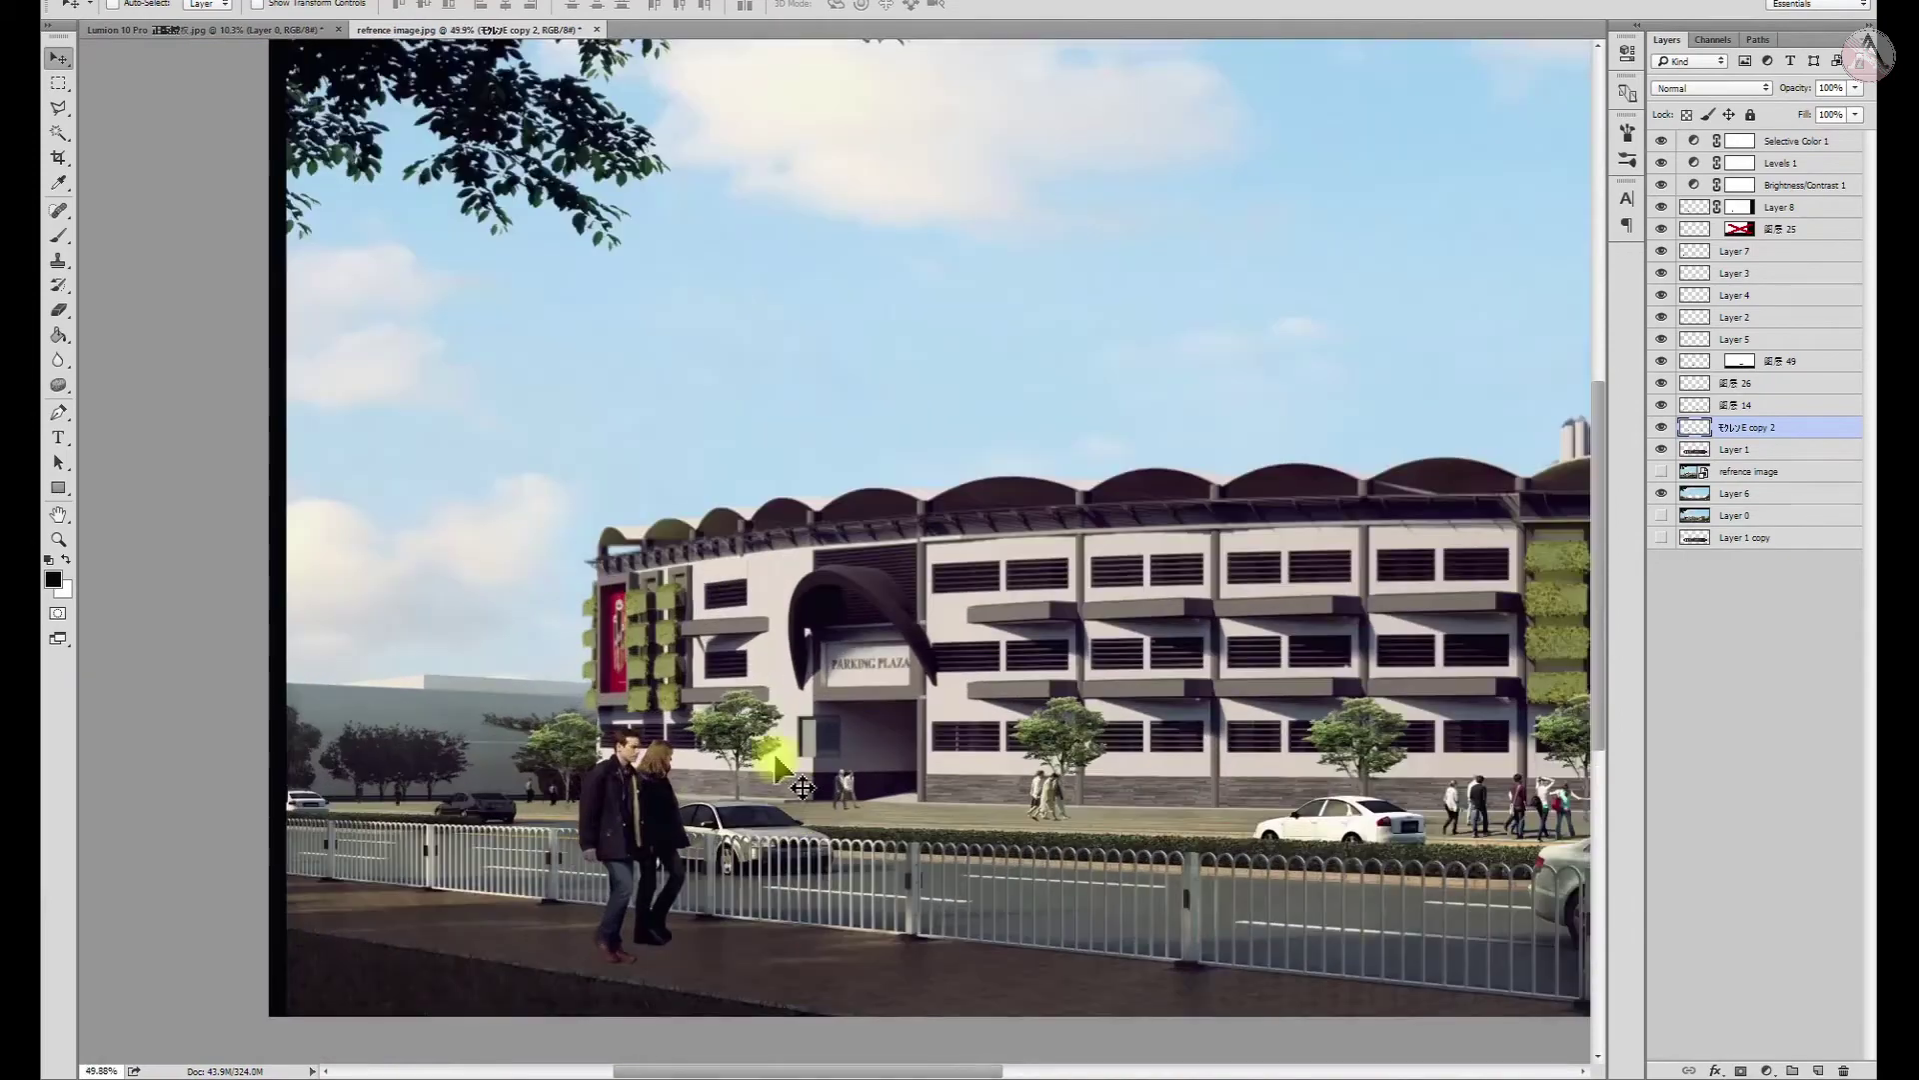
Select a patch near the building's corner, squeeze it inward and adjust its hue/saturation
{"action": "key", "text": "m"}
{"action": "scroll", "coordinate": [827, 652], "scroll_direction": "down", "scroll_amount": 3}
{"action": "scroll", "coordinate": [888, 677], "scroll_direction": "up", "scroll_amount": 3}
{"action": "left_click_drag", "start_coordinate": [1410, 785], "coordinate": [1222, 703]}
{"action": "scroll", "coordinate": [1221, 703], "scroll_direction": "up", "scroll_amount": 2}
{"action": "mouse_move", "coordinate": [1060, 792]}
{"action": "left_mouse_down"}
{"action": "mouse_move", "coordinate": [1233, 776]}
{"action": "mouse_move", "coordinate": [1266, 507]}
{"action": "mouse_move", "coordinate": [1255, 536]}
{"action": "left_mouse_up"}
{"action": "key", "text": "ctrl+t"}
{"action": "key", "text": "Return"}
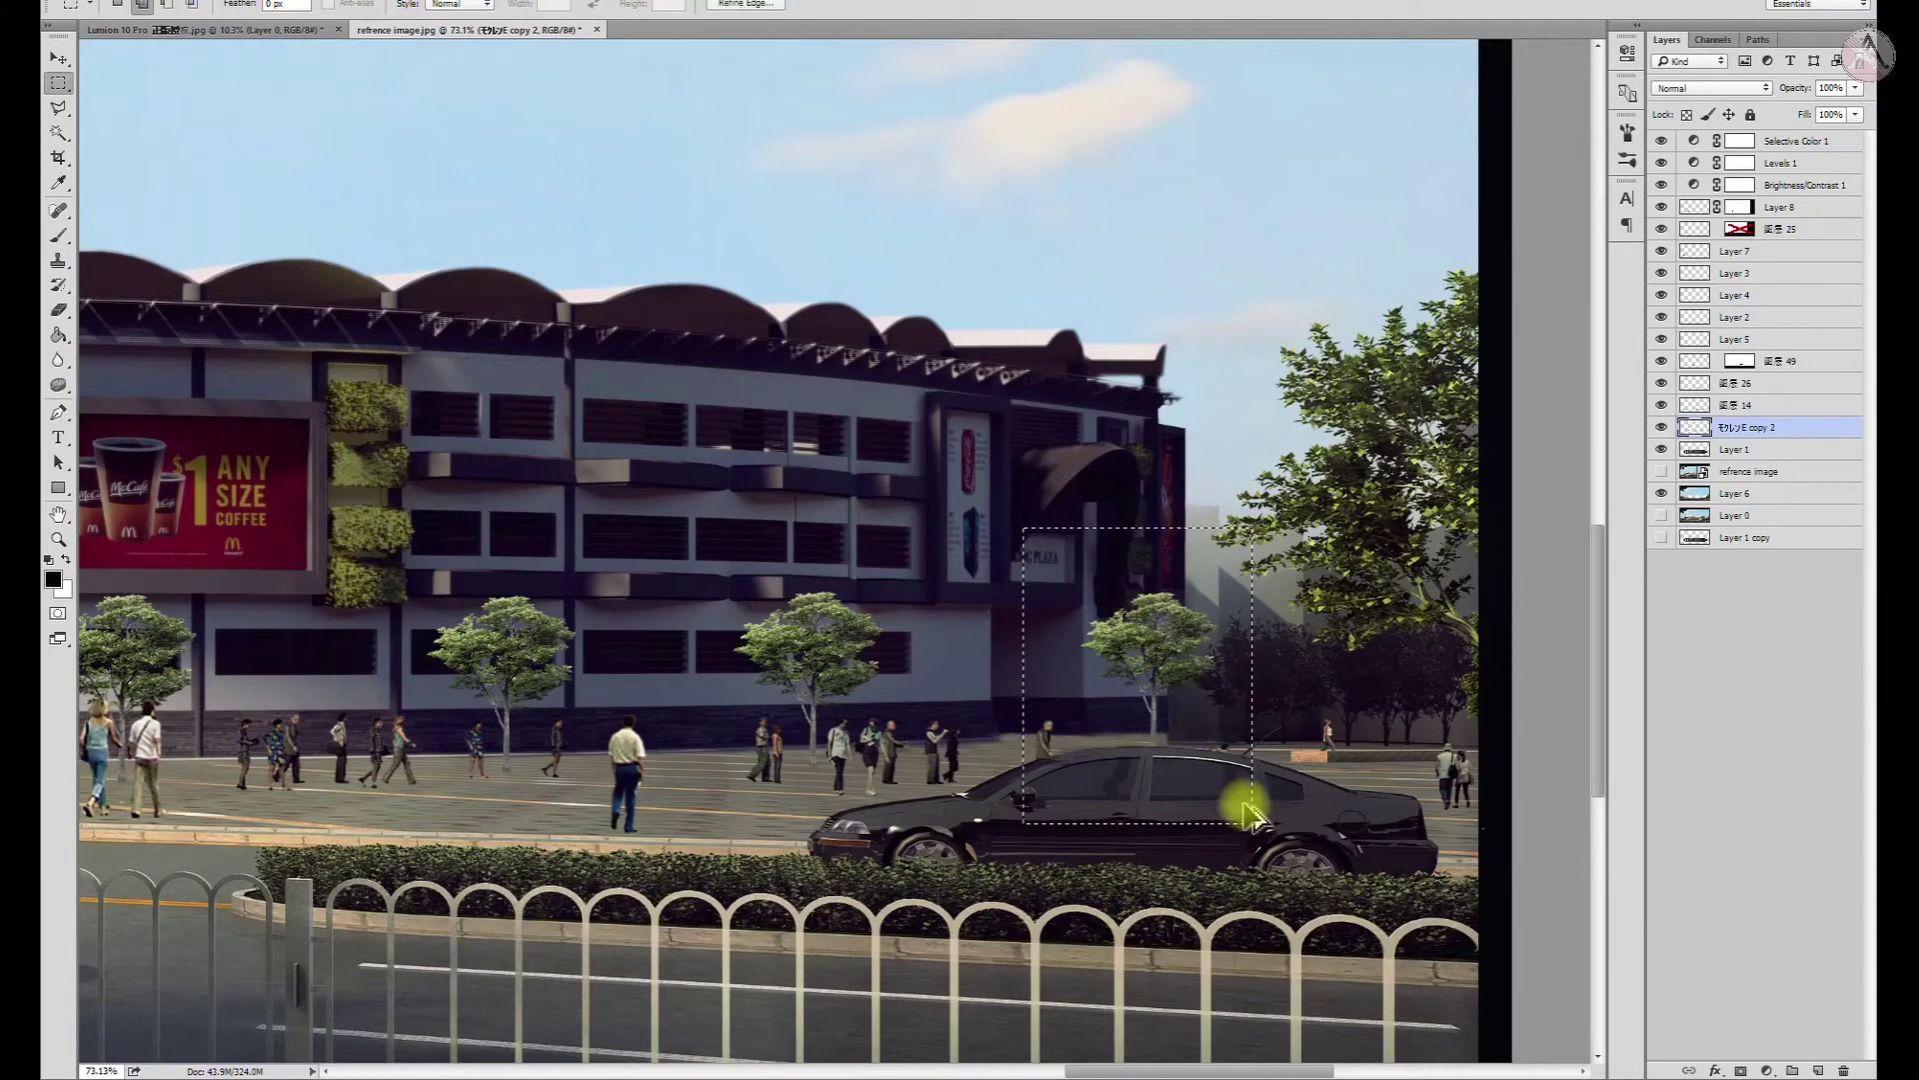
{"action": "key", "text": "ctrl+u"}
{"action": "key", "text": "Return"}
Lasso the tree and adjacent sidewalk and darken them with Lightness -19, then fit the image
{"action": "left_click", "coordinate": [57, 108]}
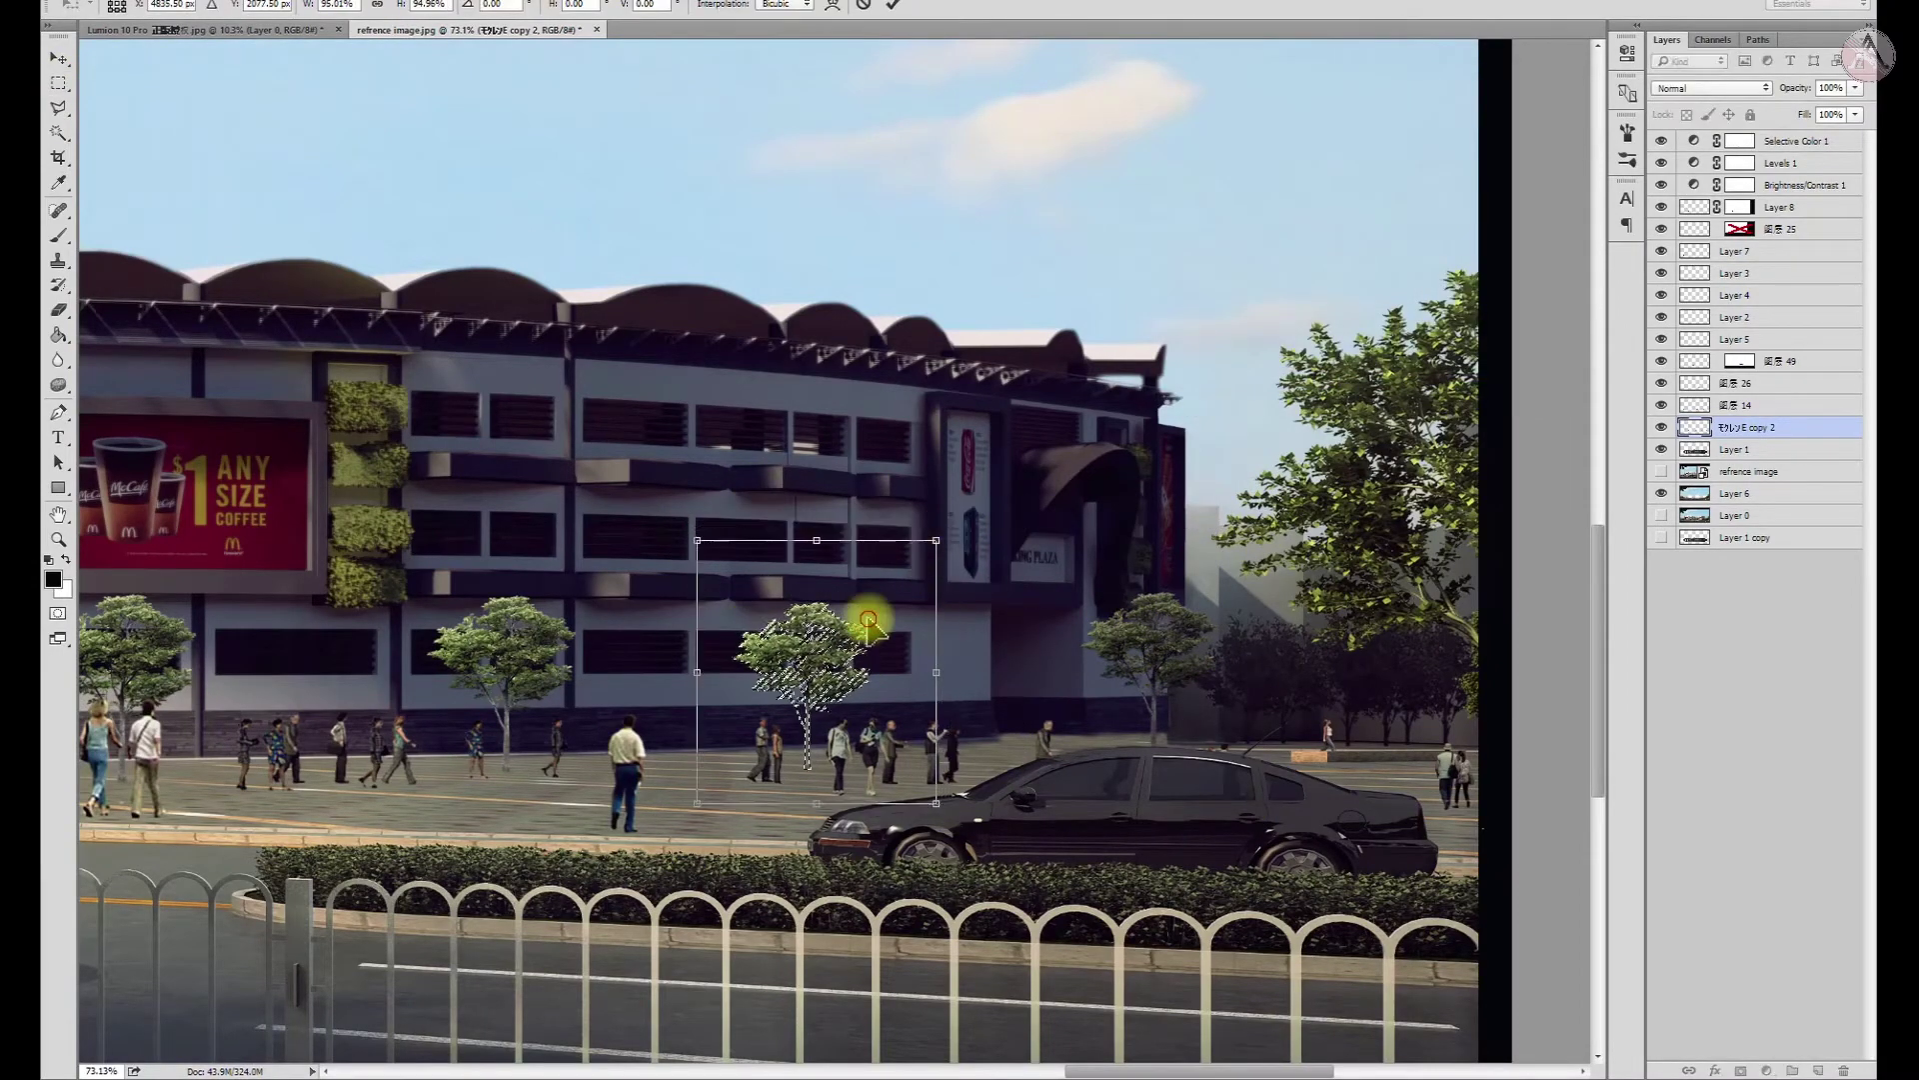
{"action": "key", "text": "ctrl+u"}
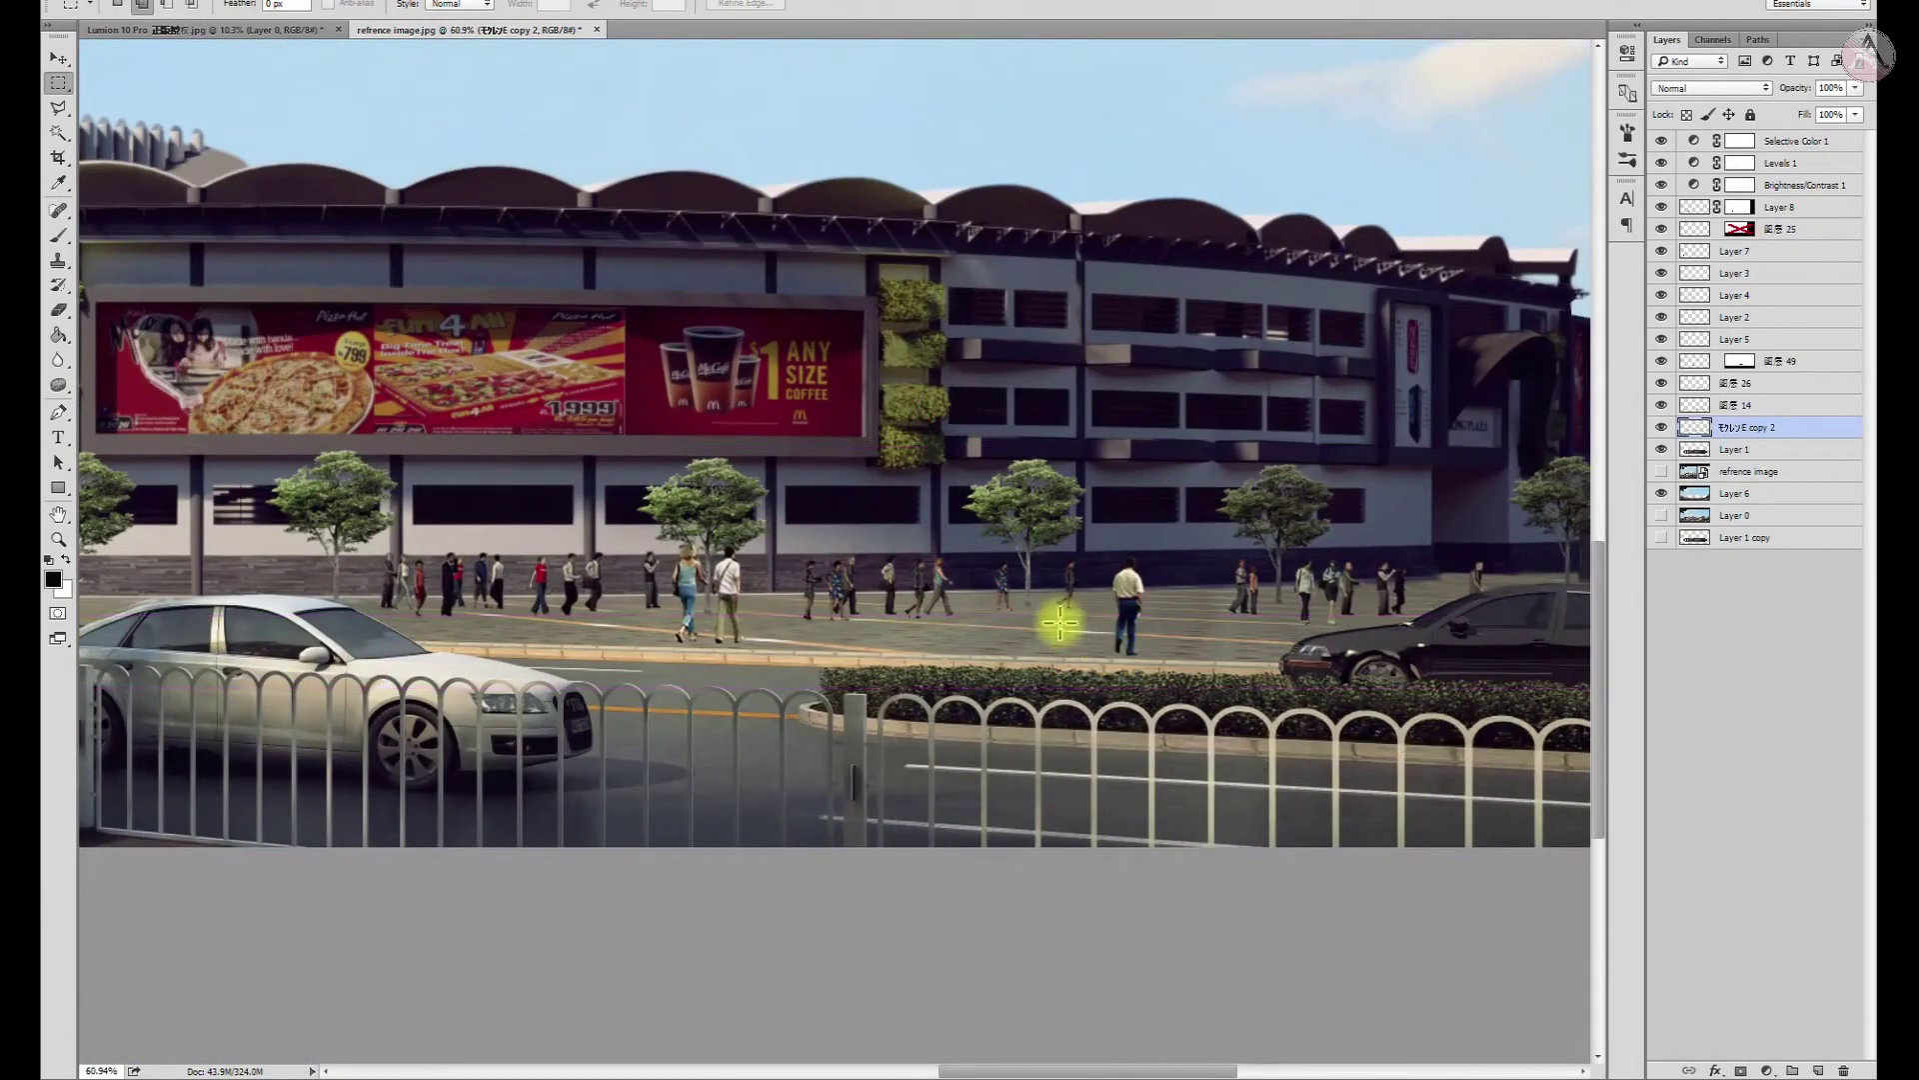
{"action": "left_click_drag", "start_coordinate": [939, 423], "coordinate": [1112, 666]}
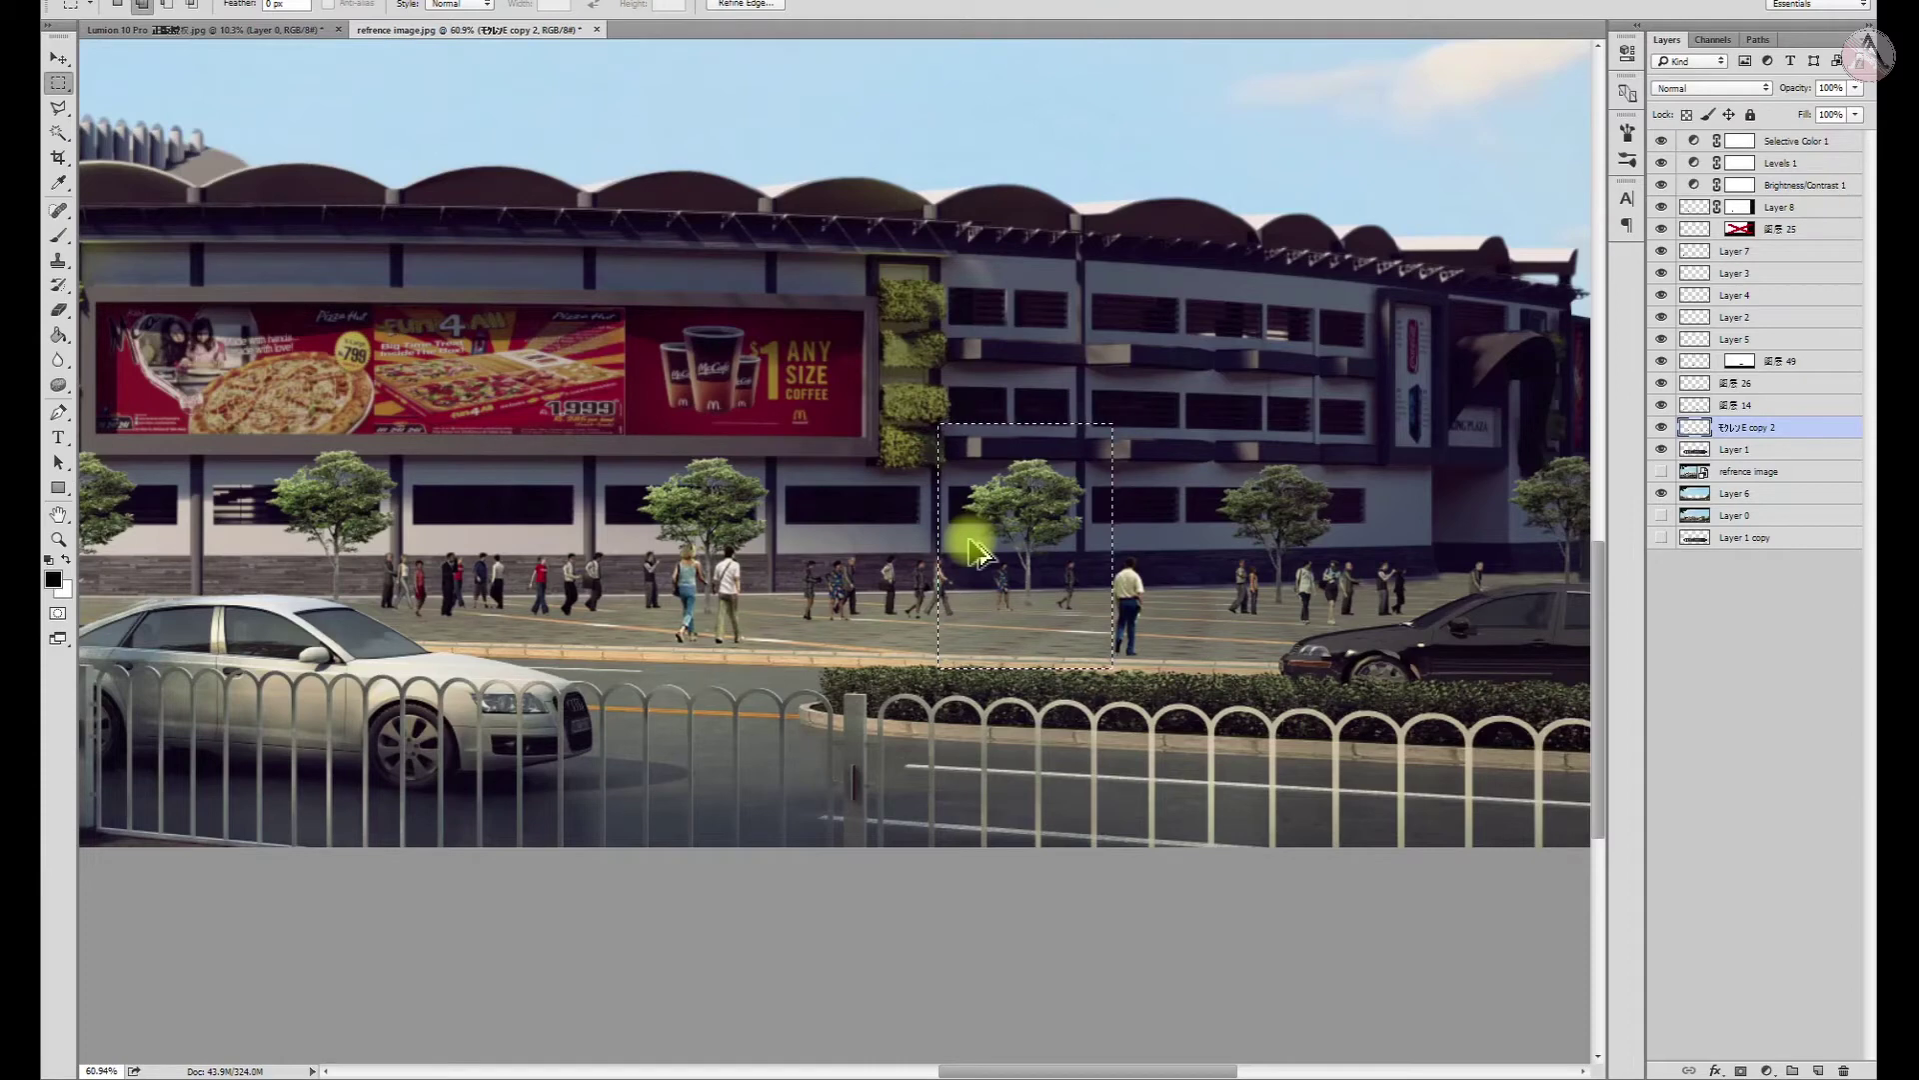
{"action": "key", "text": "ctrl+u"}
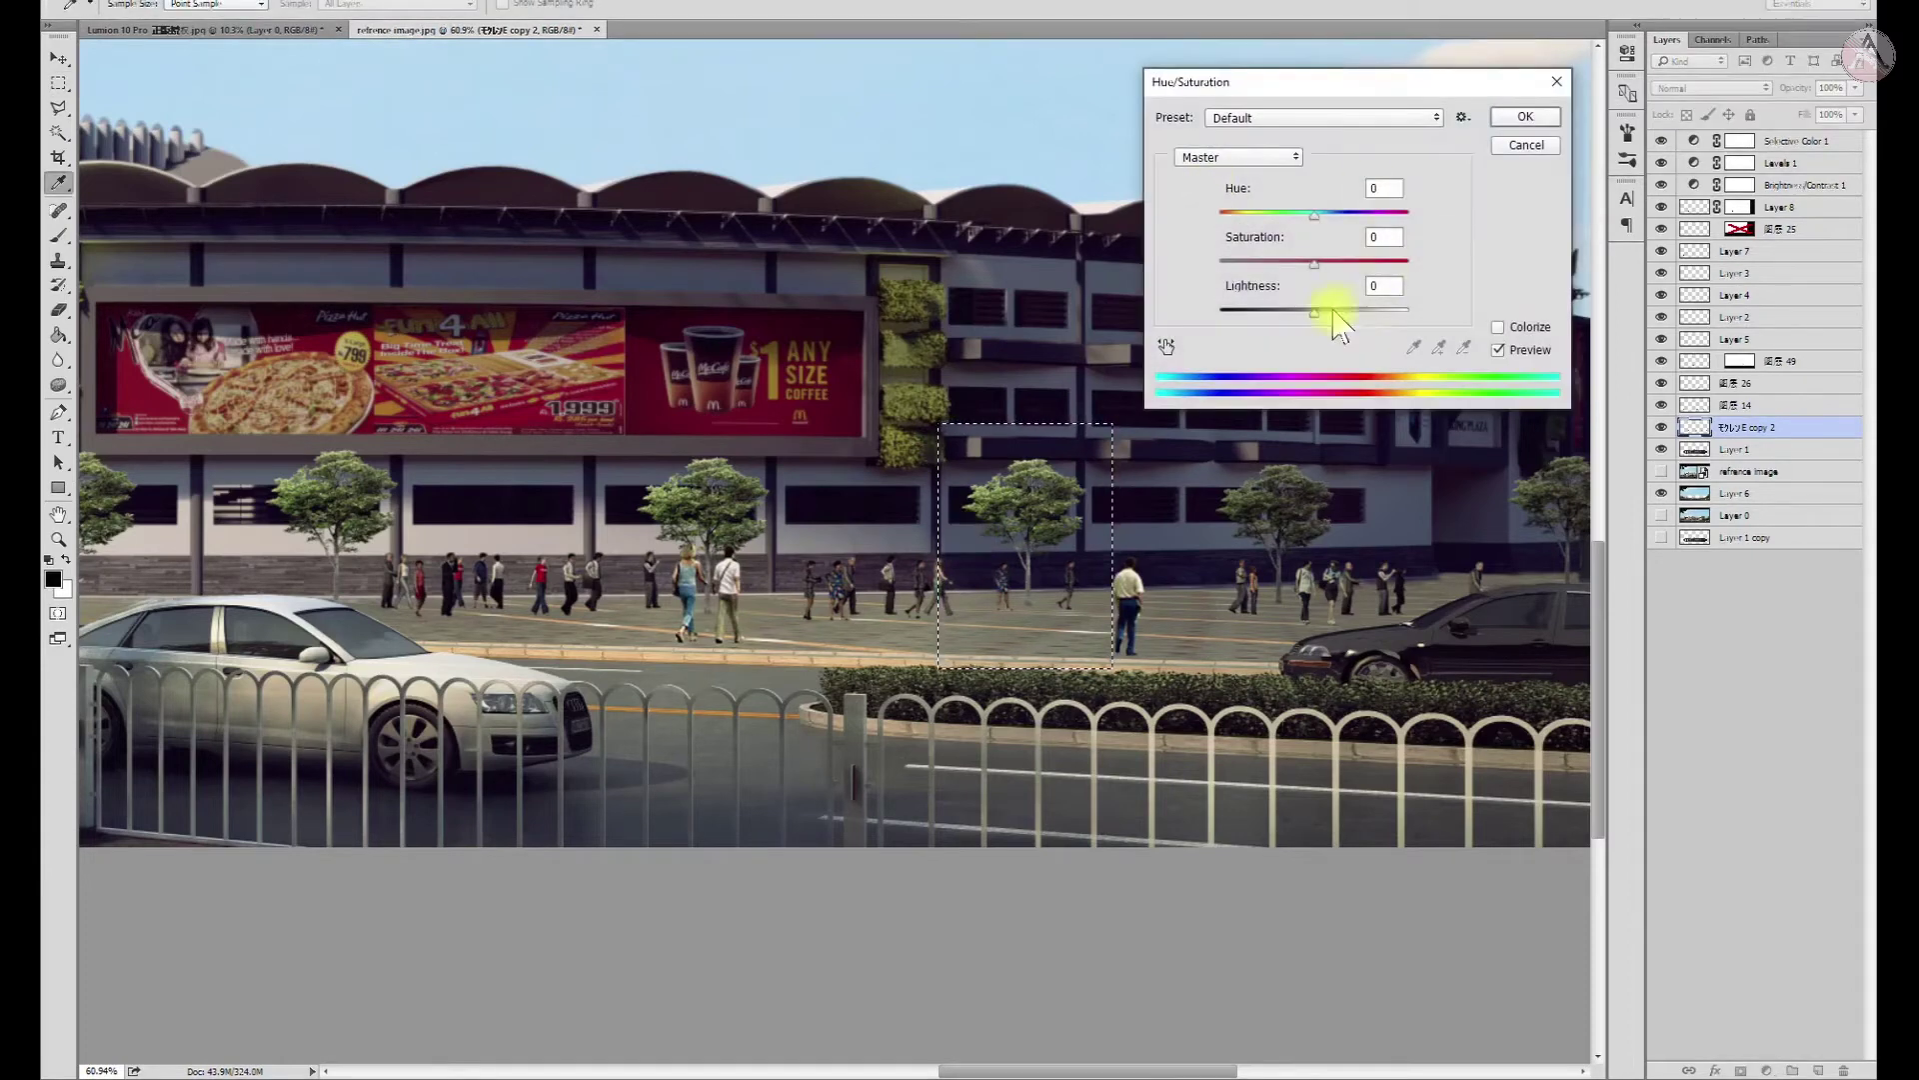
{"action": "left_click_drag", "start_coordinate": [1315, 311], "coordinate": [1297, 313]}
{"action": "key", "text": "Return"}
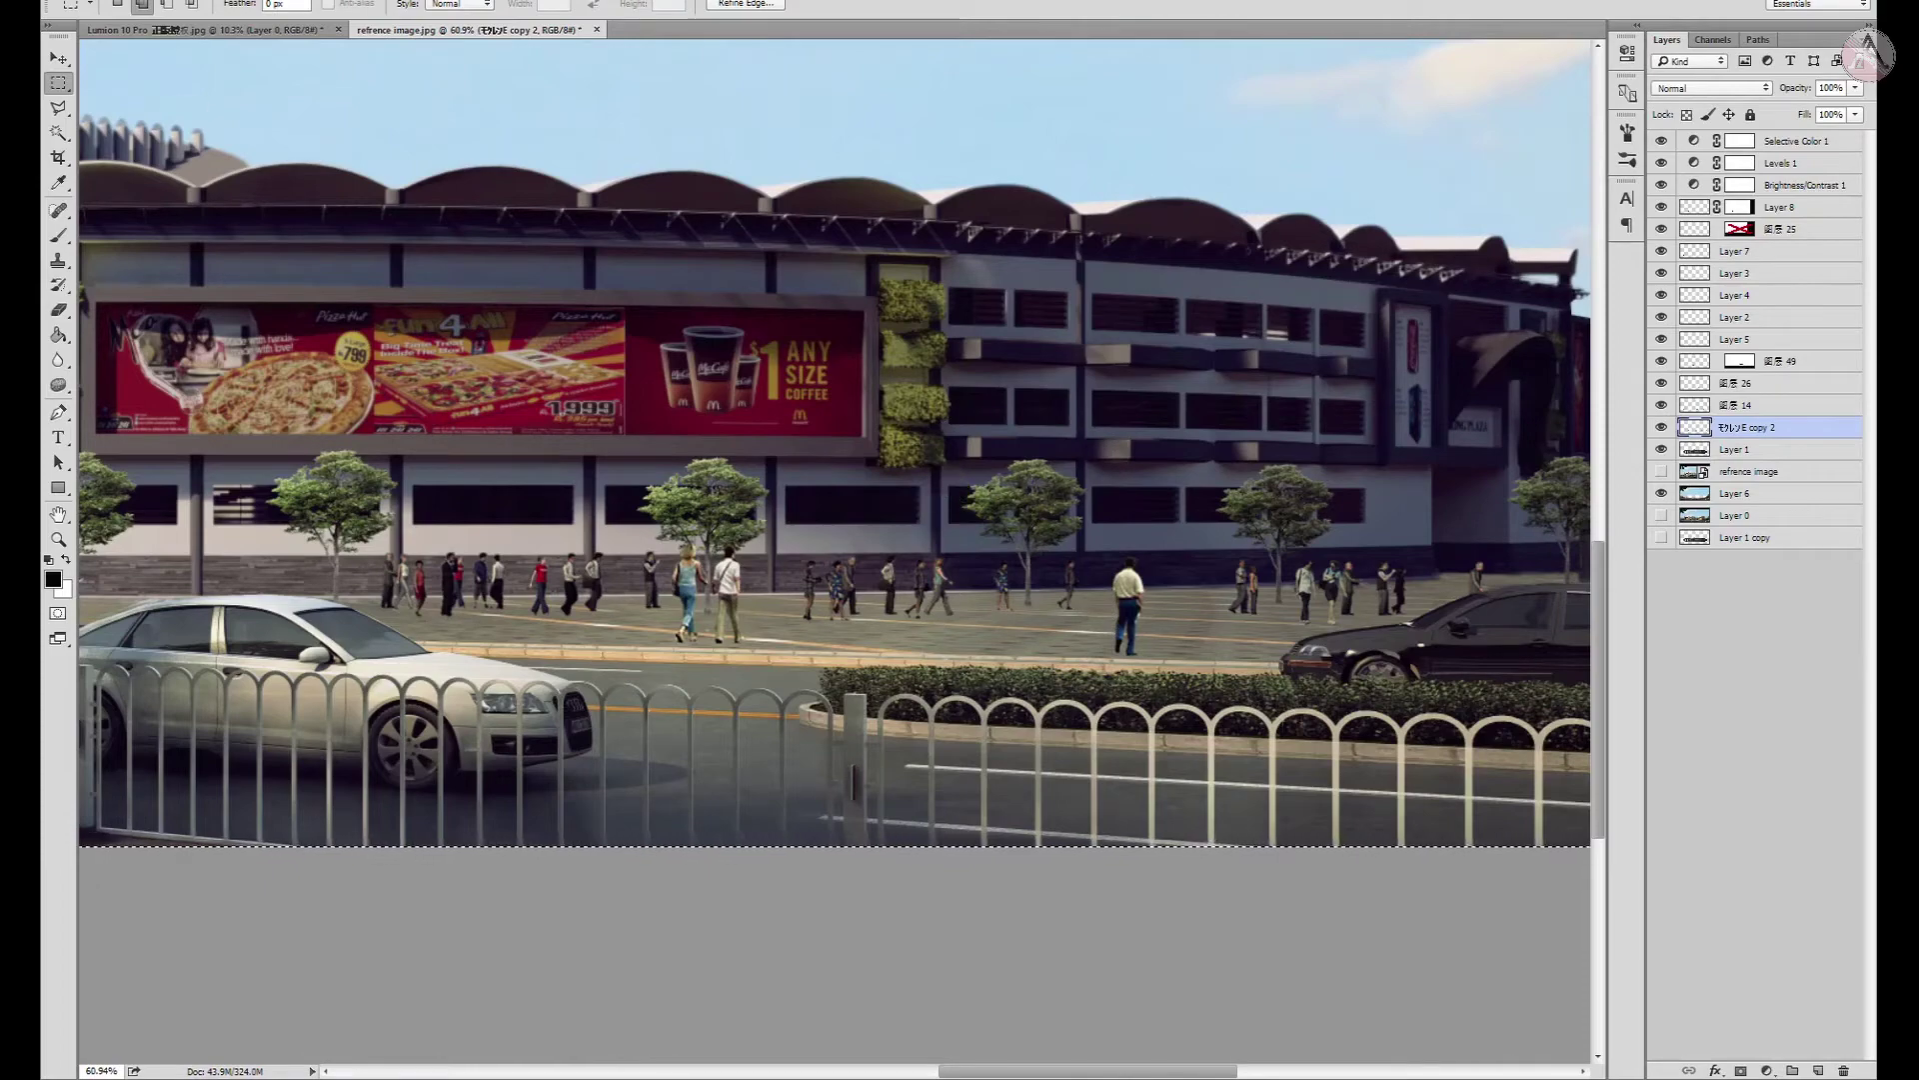
{"action": "key", "text": "v"}
{"action": "key", "text": "ctrl+u"}
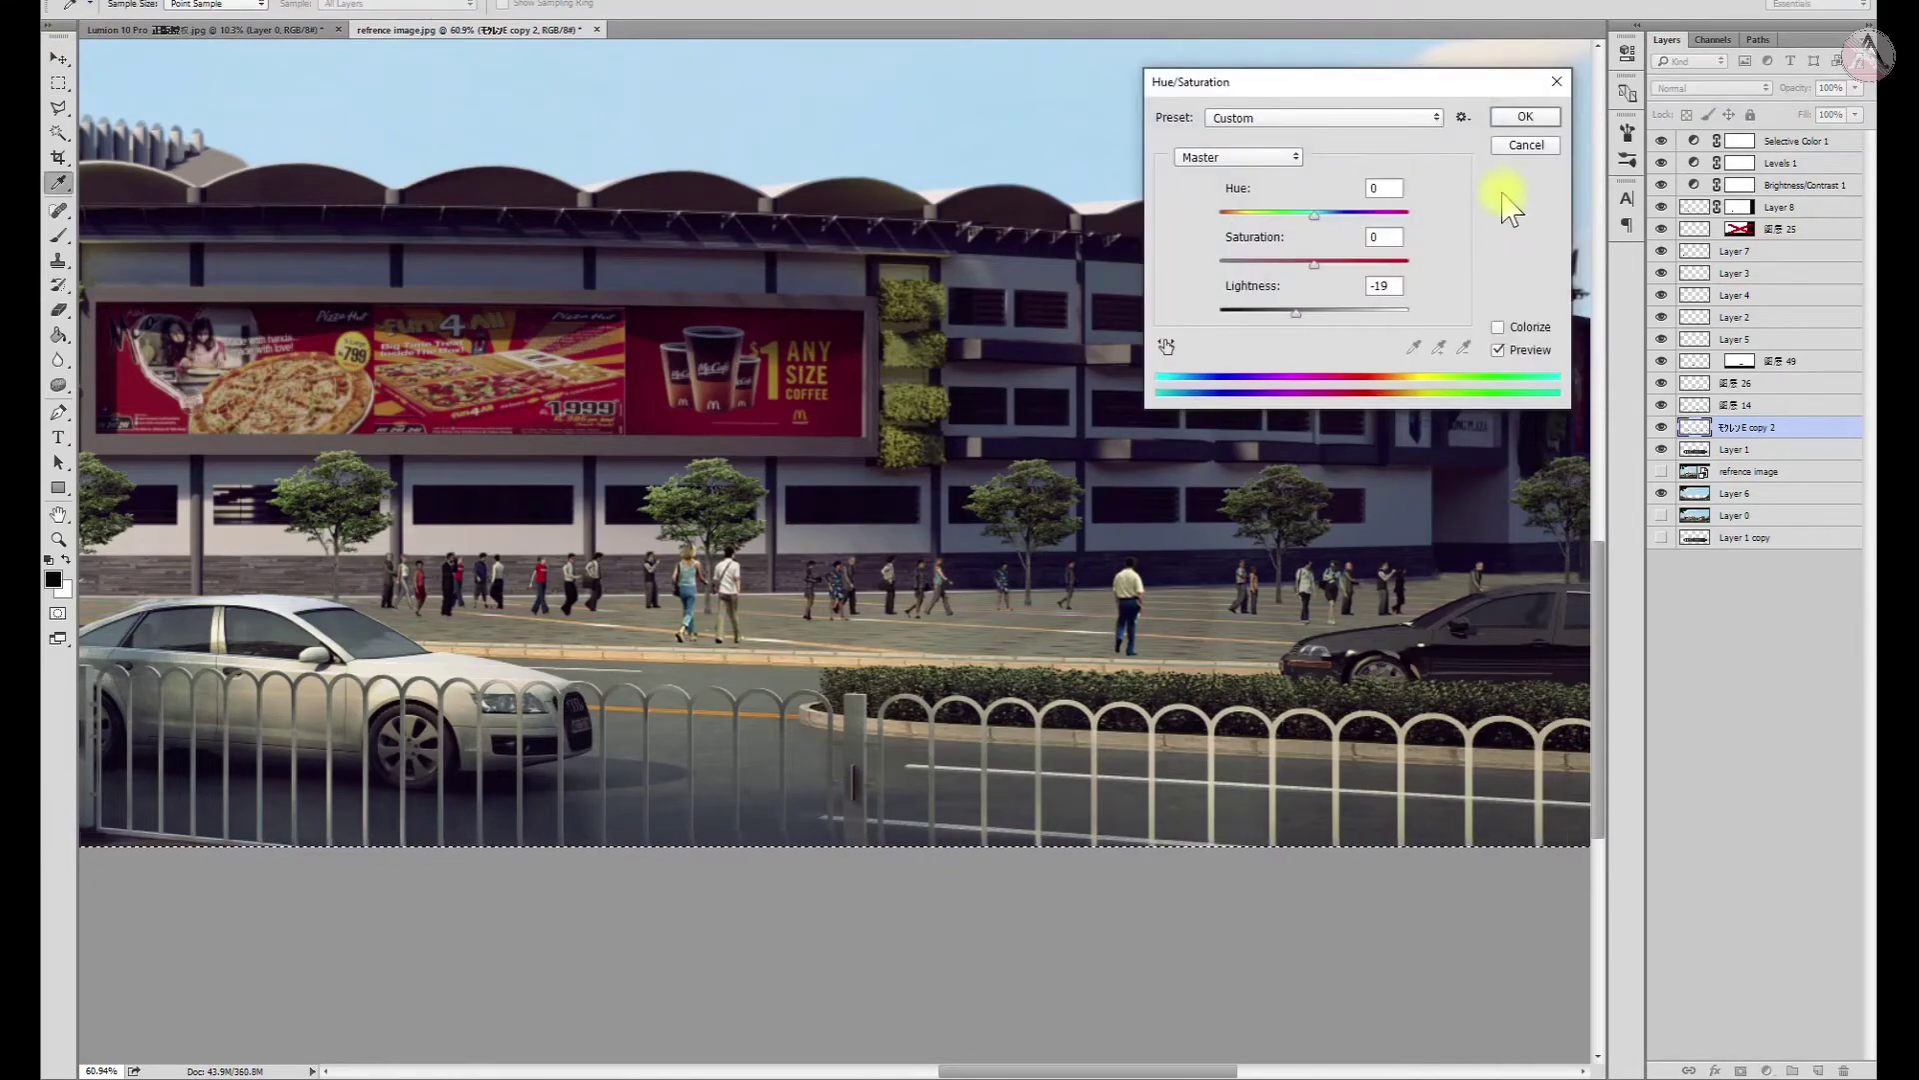
{"action": "key", "text": "Return"}
{"action": "key", "text": "ctrl+0"}
{"action": "scroll", "coordinate": [727, 659], "scroll_direction": "up", "scroll_amount": 4}
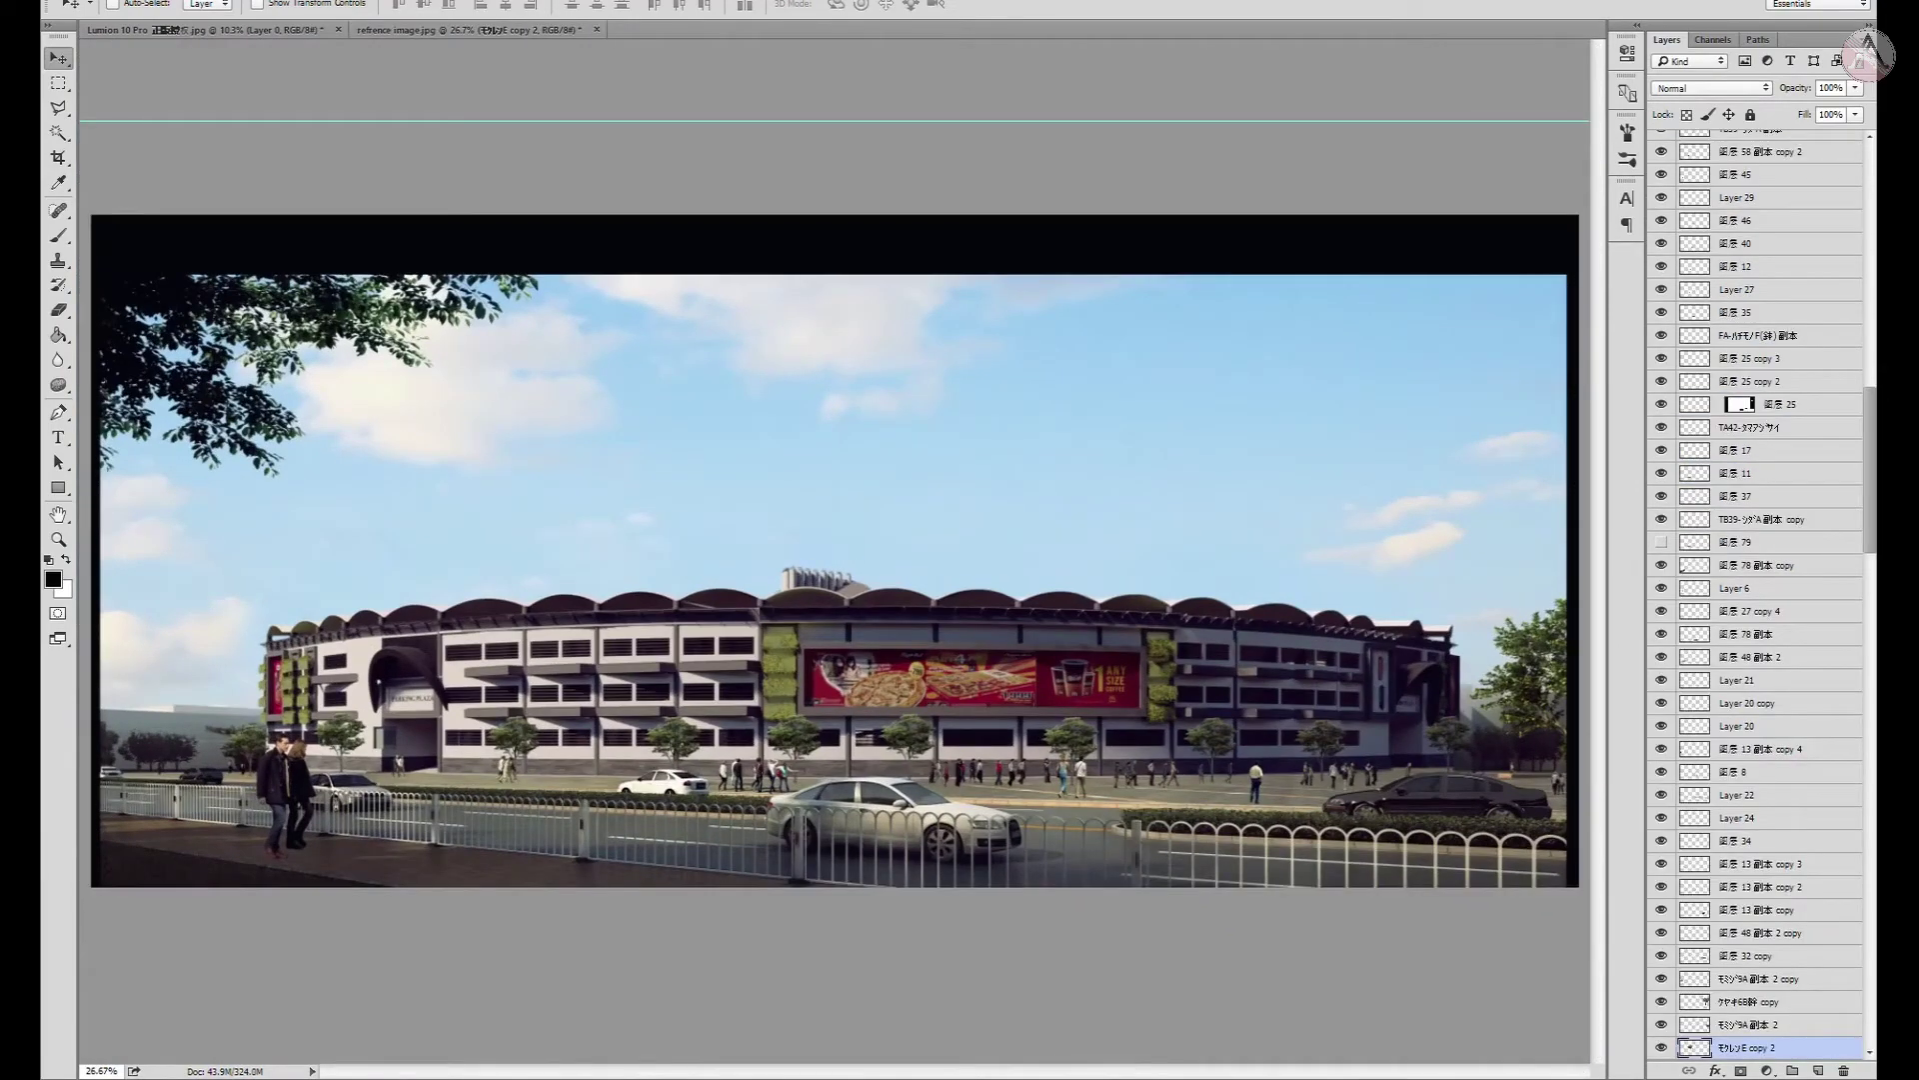
Copy the 图层 70 副本 bush into the reference image, enlarge it and place it lower-left
{"action": "scroll", "coordinate": [1749, 588], "scroll_direction": "up", "scroll_amount": 10}
{"action": "left_click", "coordinate": [1749, 588]}
{"action": "scroll", "coordinate": [1749, 500], "scroll_direction": "up", "scroll_amount": 1}
{"action": "left_click", "coordinate": [1749, 485]}
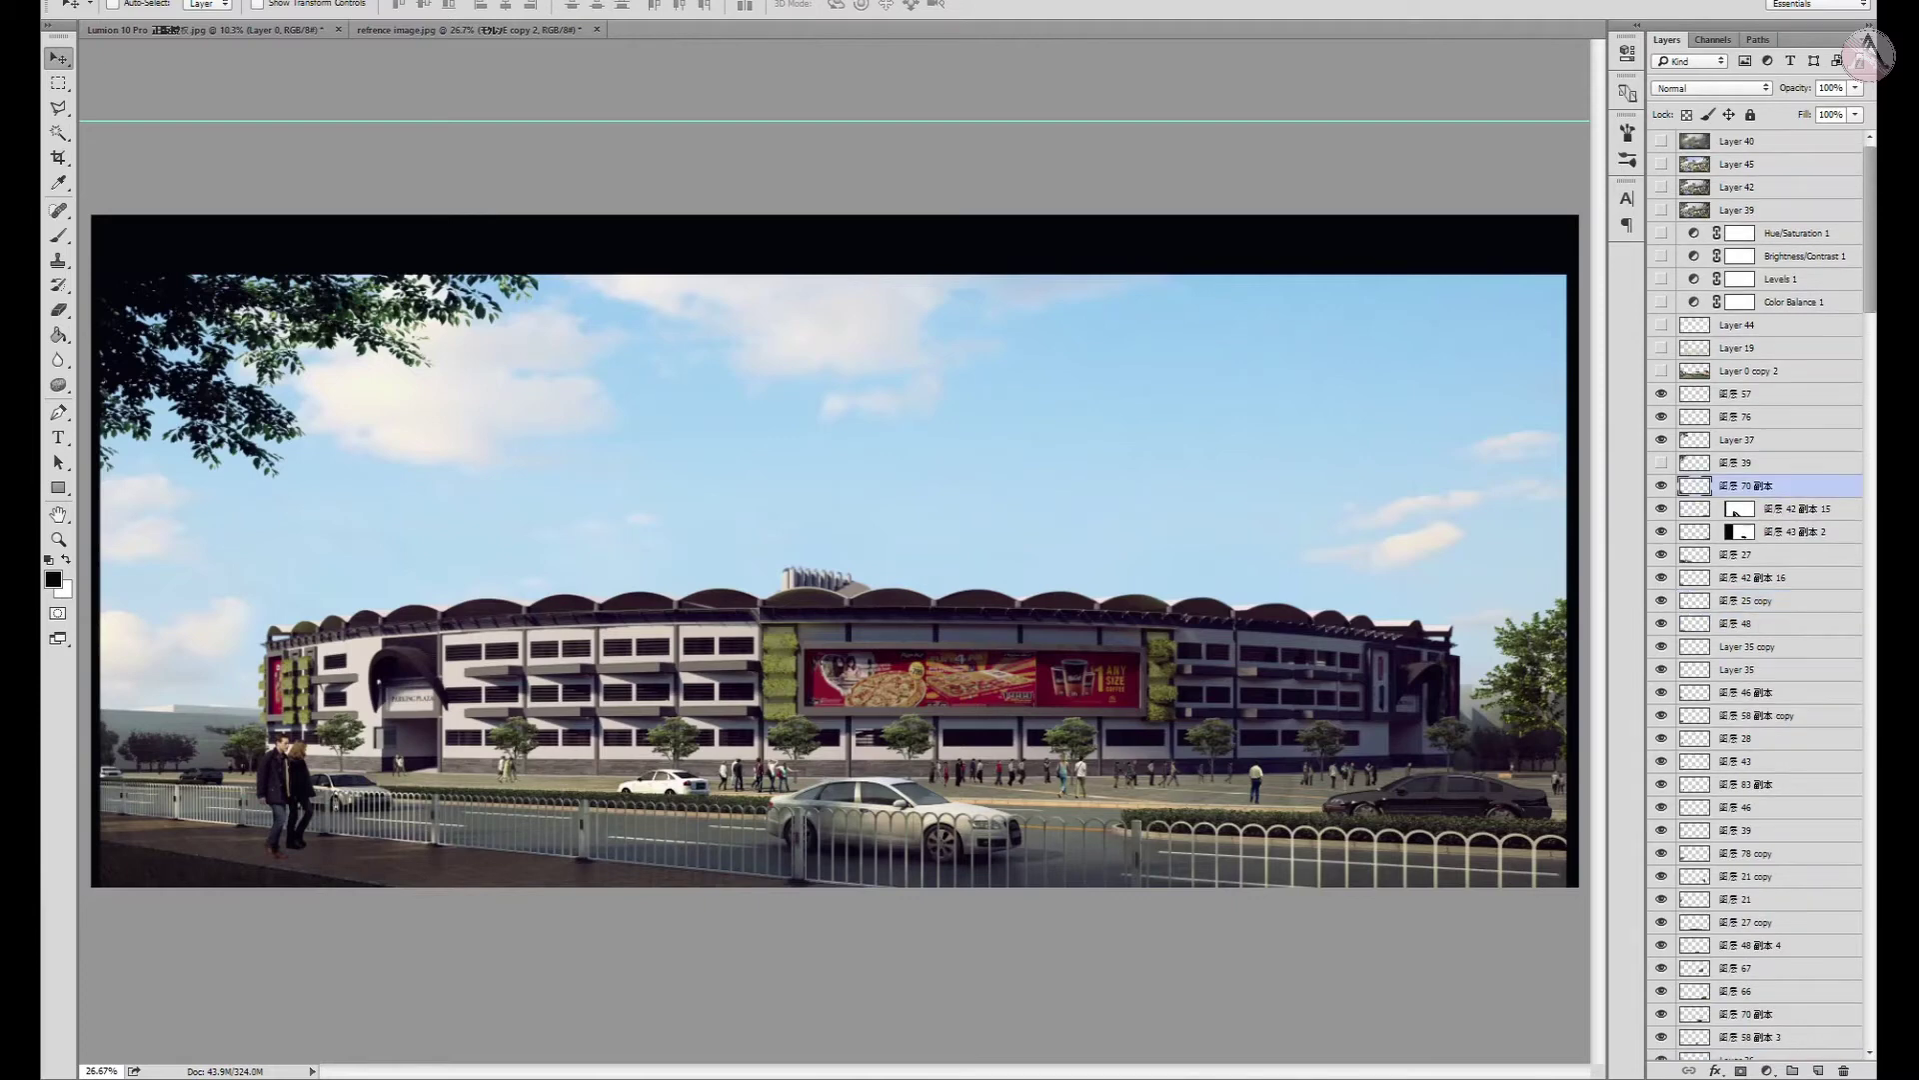
{"action": "left_click_drag", "start_coordinate": [787, 790], "coordinate": [789, 792]}
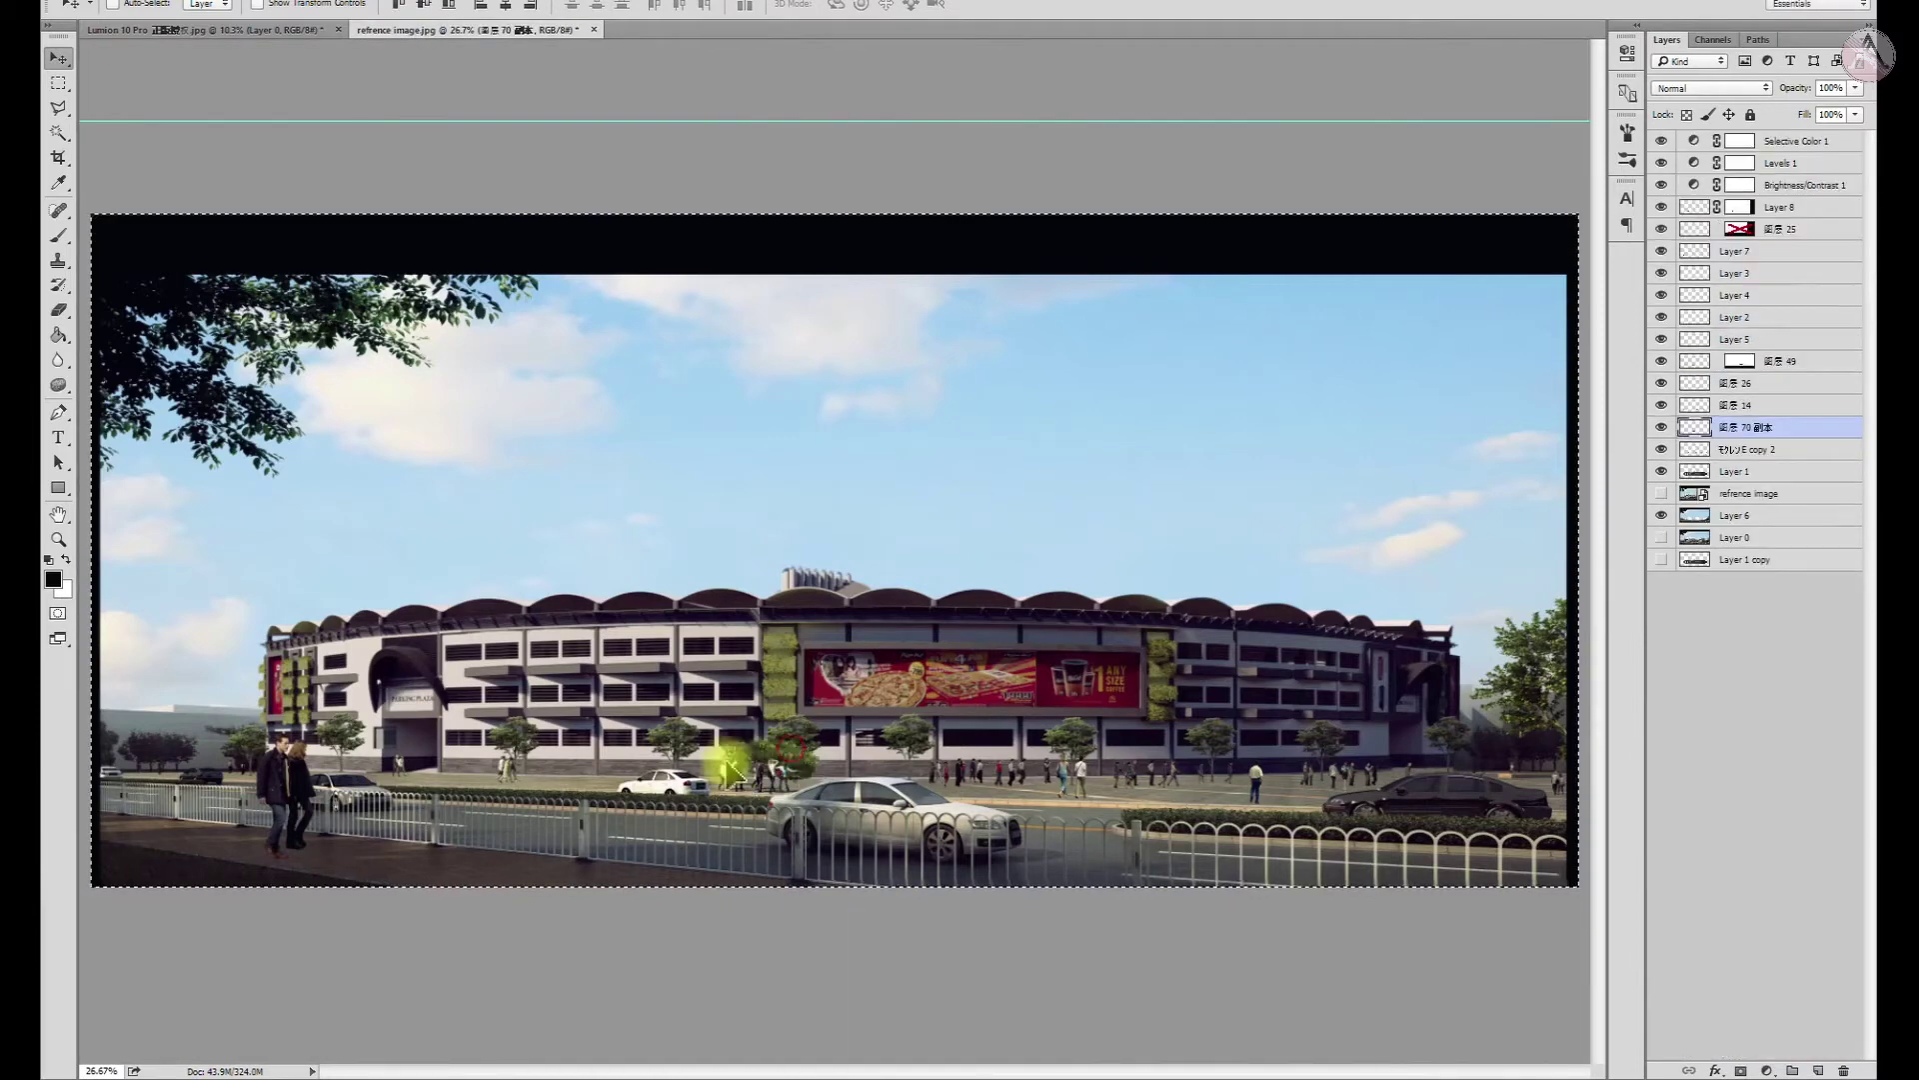
{"action": "key", "text": "ctrl+t"}
{"action": "mouse_move", "coordinate": [269, 852]}
{"action": "left_mouse_down"}
{"action": "mouse_move", "coordinate": [360, 822]}
{"action": "mouse_move", "coordinate": [290, 839]}
{"action": "left_mouse_up"}
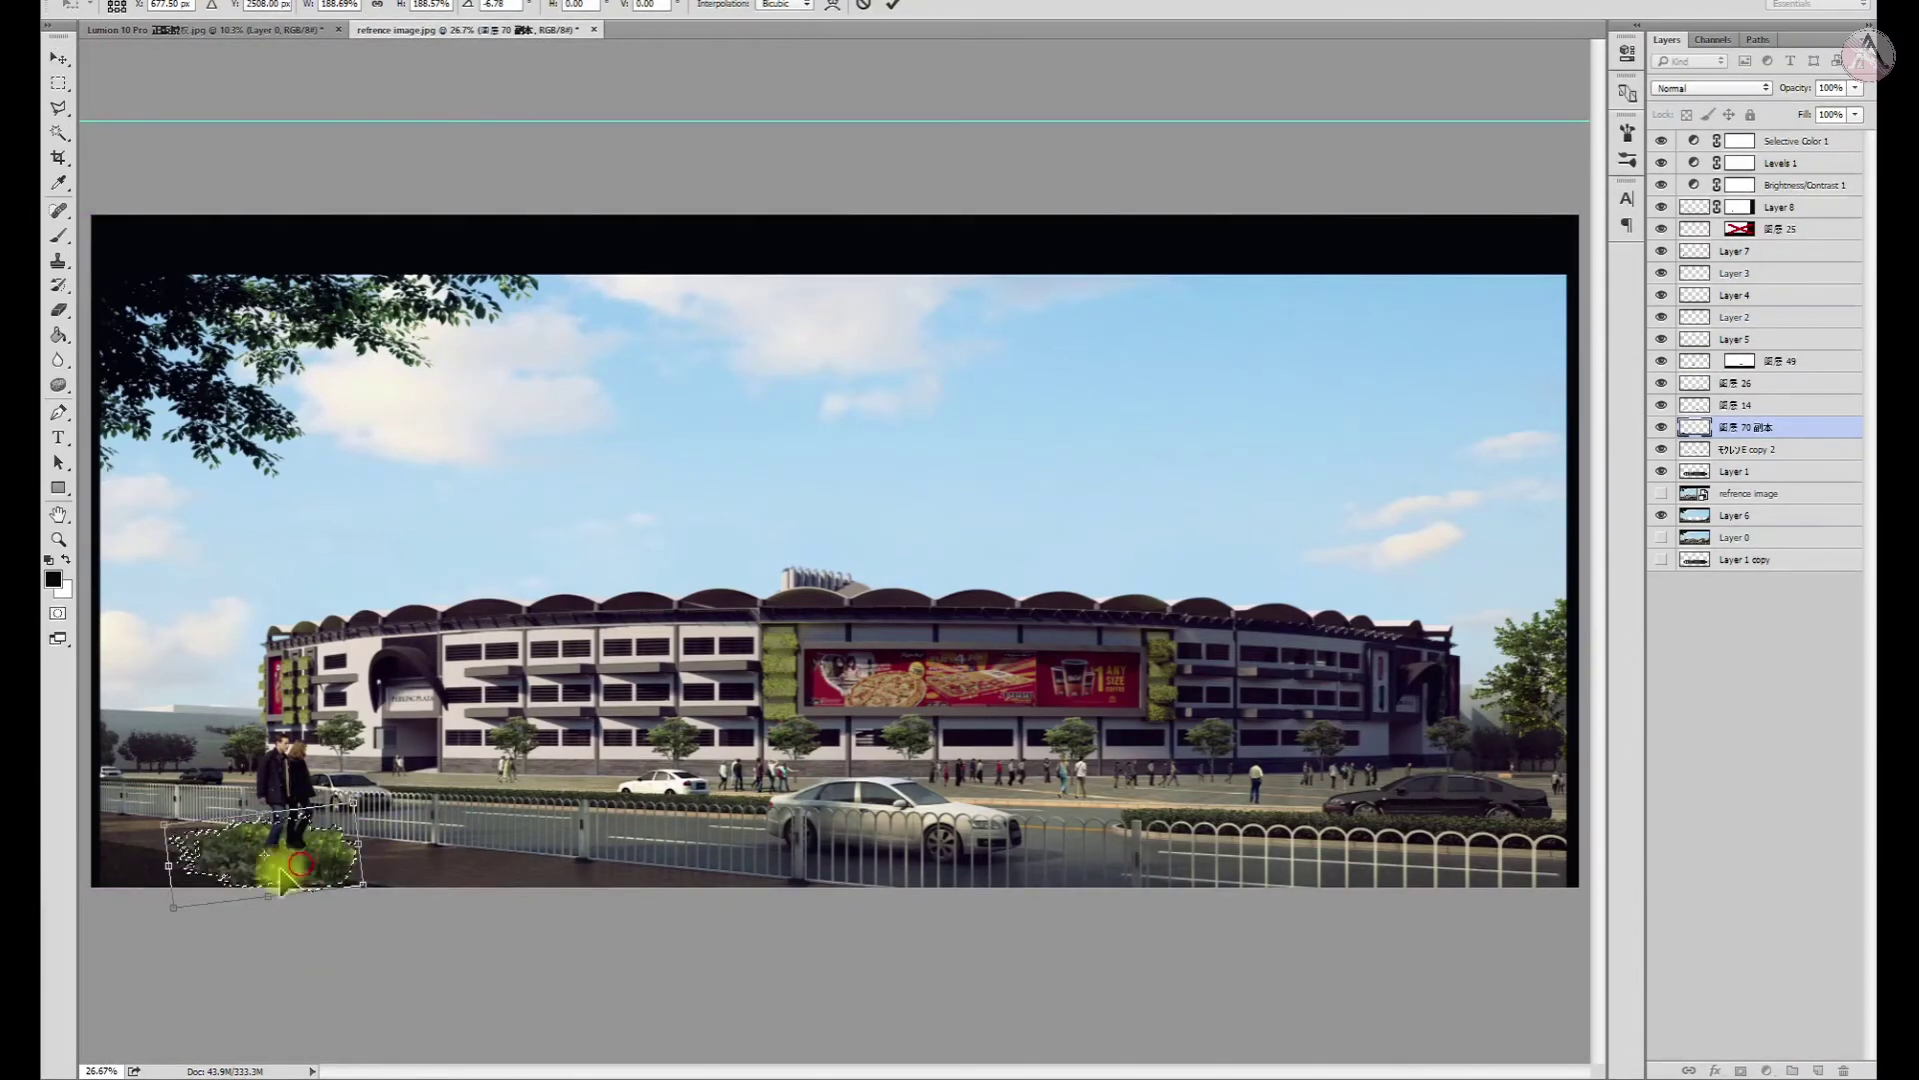
{"action": "key", "text": "Return"}
{"action": "key", "text": "ctrl+bracketright"}
{"action": "key", "text": "ctrl+bracketright"}
{"action": "key", "text": "ctrl+bracketright"}
{"action": "key", "text": "ctrl+bracketright"}
{"action": "key", "text": "ctrl+bracketright"}
{"action": "key", "text": "ctrl+bracketright"}
{"action": "key", "text": "ctrl+bracketright"}
{"action": "key", "text": "ctrl+bracketright"}
{"action": "left_click_drag", "start_coordinate": [295, 870], "coordinate": [145, 884]}
Darken and desaturate the first bush with Hue/Saturation
{"action": "scroll", "coordinate": [150, 885], "scroll_direction": "up", "scroll_amount": 5}
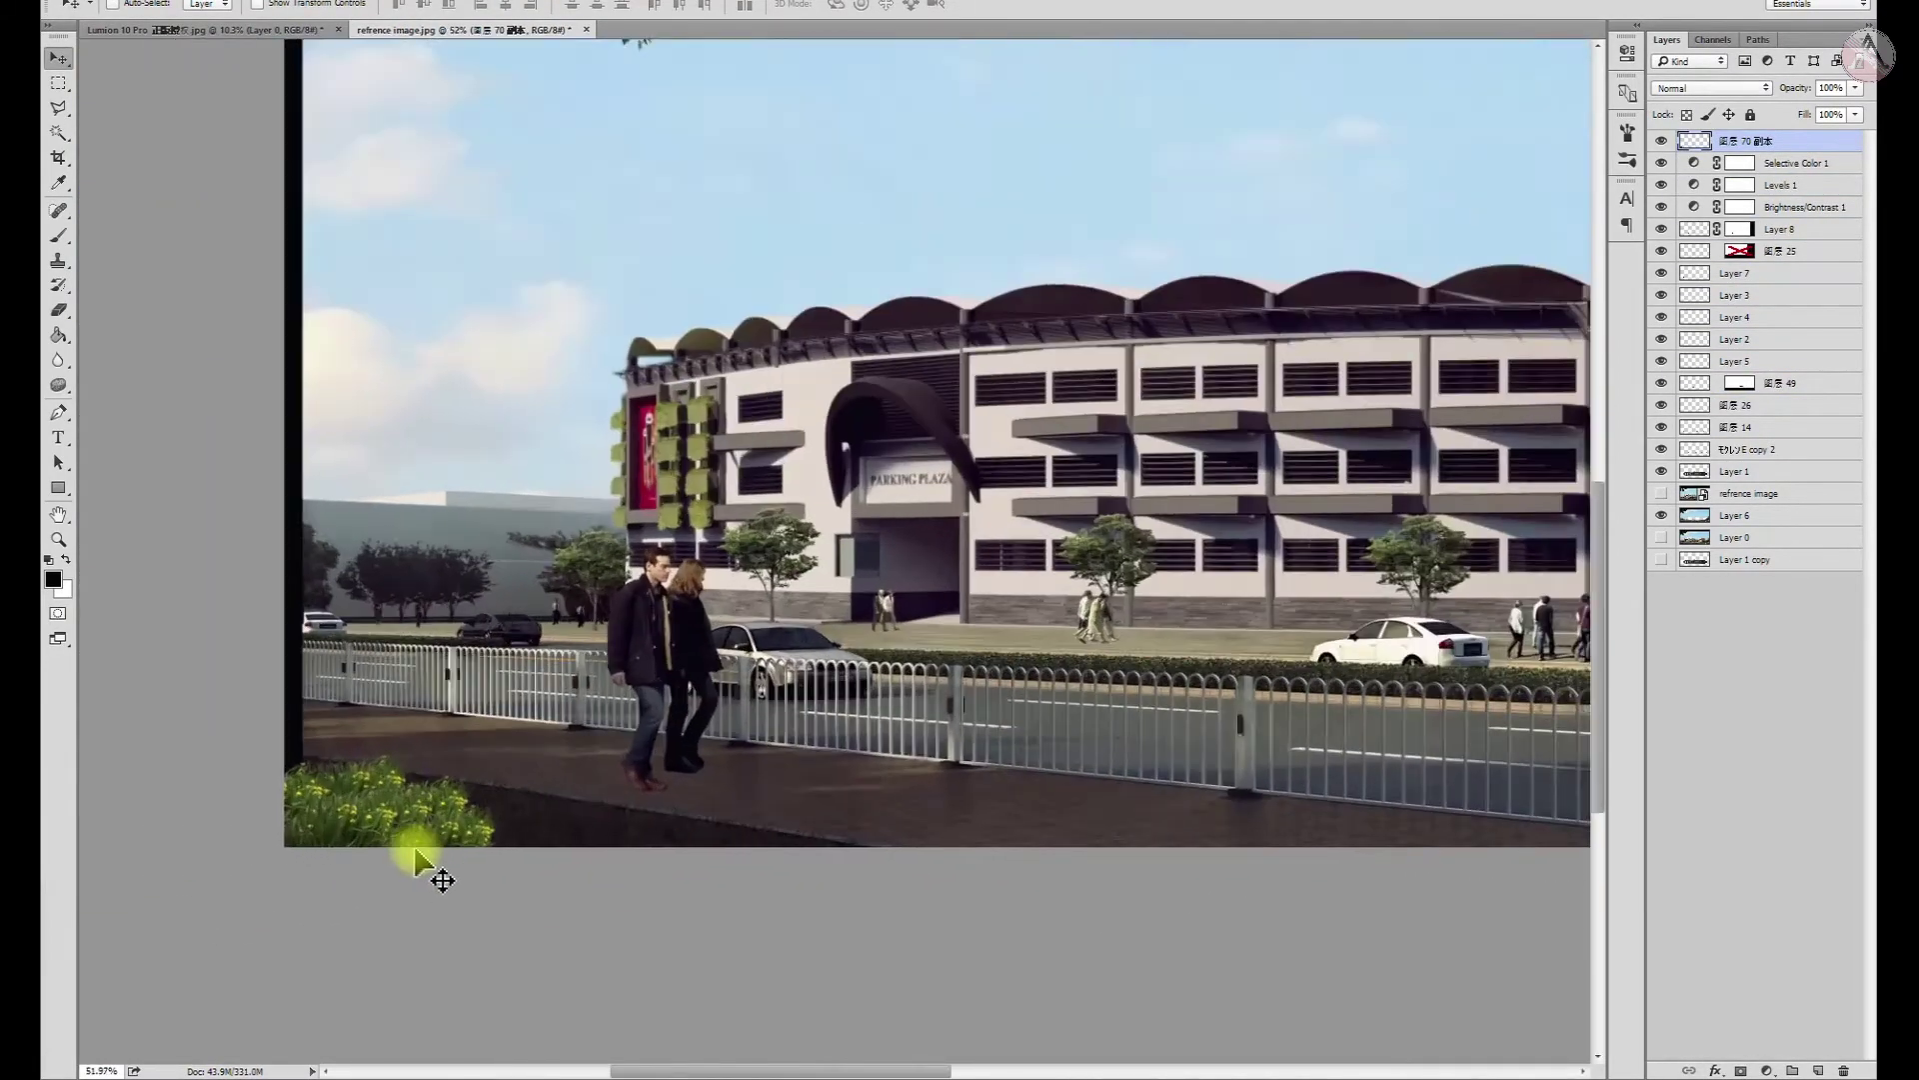
{"action": "key", "text": "ctrl+alt+u"}
{"action": "left_click_drag", "start_coordinate": [1297, 312], "coordinate": [1276, 283]}
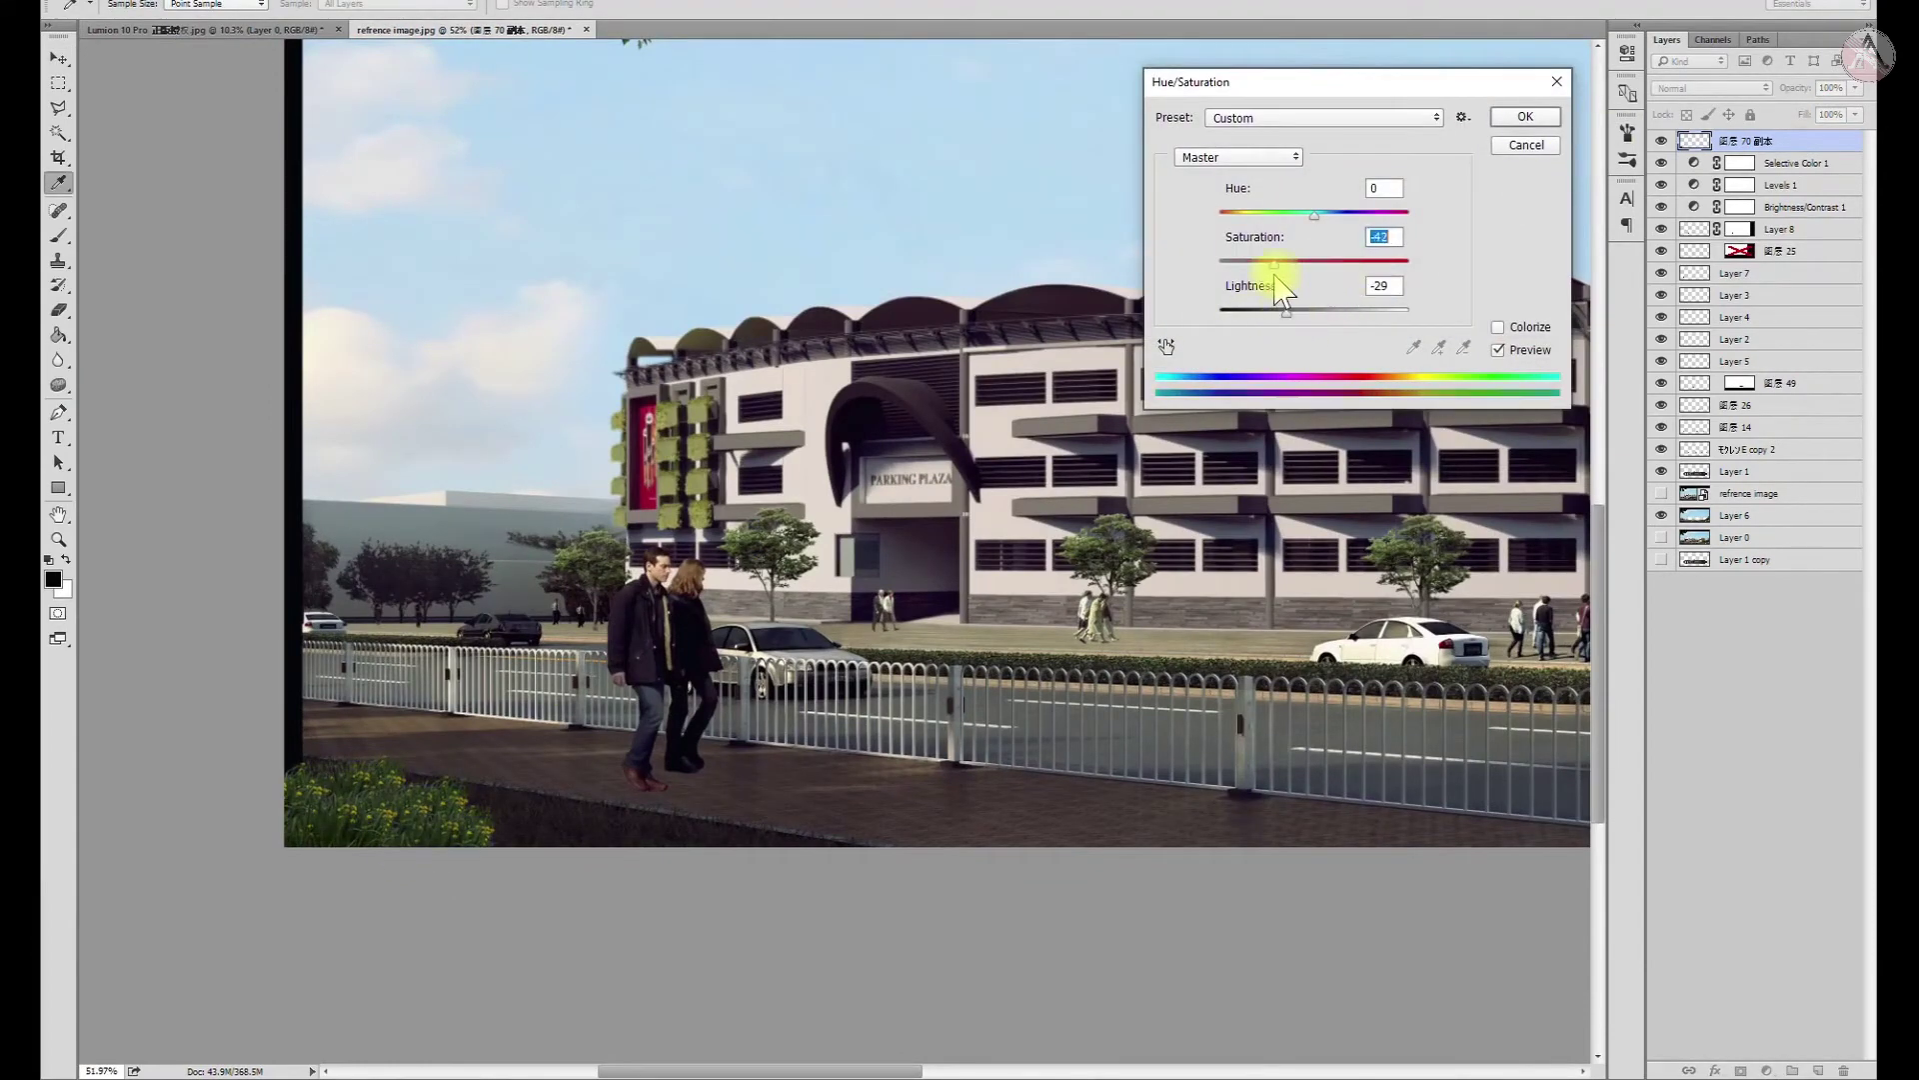
{"action": "left_click", "coordinate": [1526, 124]}
Add the 图层 46 副本 bush as a second shrub, enlarge it and darken it
{"action": "scroll", "coordinate": [1749, 600], "scroll_direction": "down", "scroll_amount": 3}
{"action": "left_click", "coordinate": [1745, 496]}
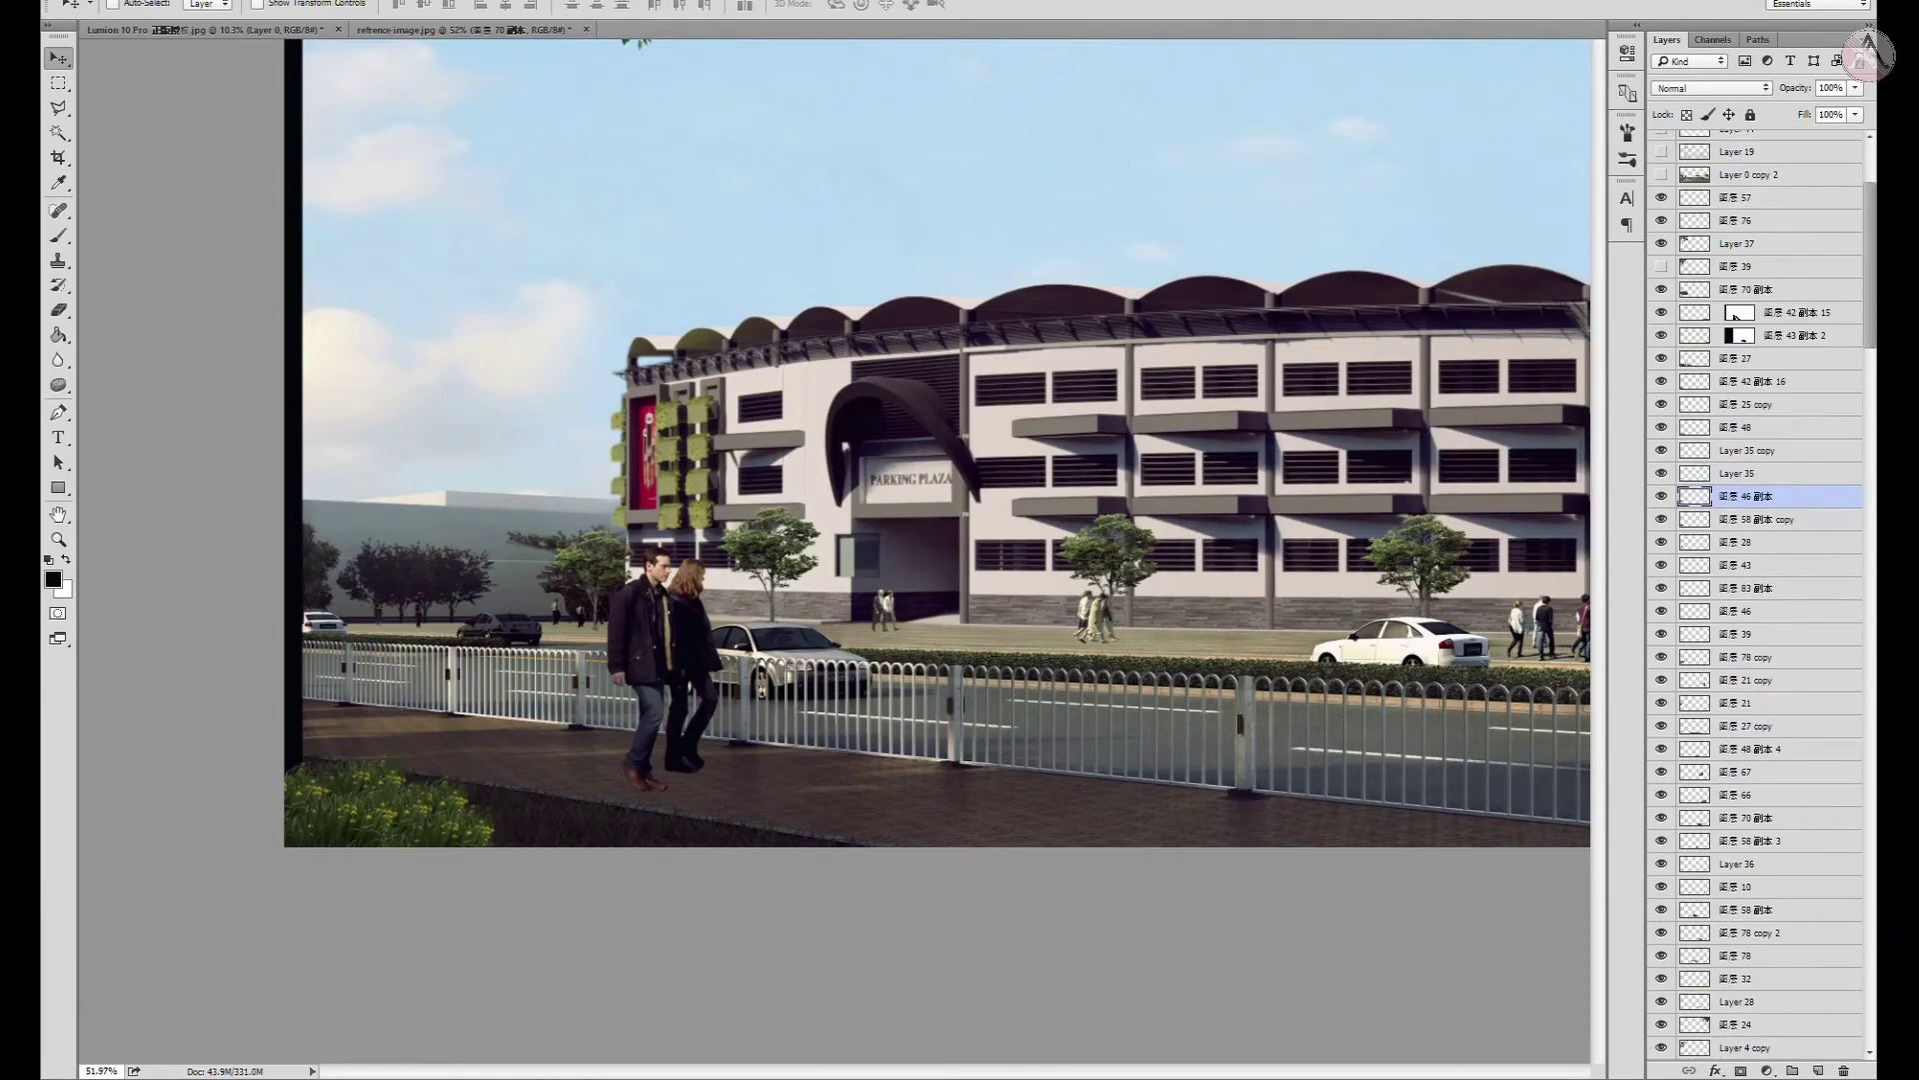
{"action": "key", "text": "ctrl+shift+bracketright"}
{"action": "key", "text": "ctrl+t"}
{"action": "mouse_move", "coordinate": [548, 808]}
{"action": "left_mouse_down"}
{"action": "mouse_move", "coordinate": [675, 780]}
{"action": "mouse_move", "coordinate": [522, 878]}
{"action": "left_mouse_up"}
{"action": "key", "text": "Return"}
{"action": "key", "text": "ctrl+u"}
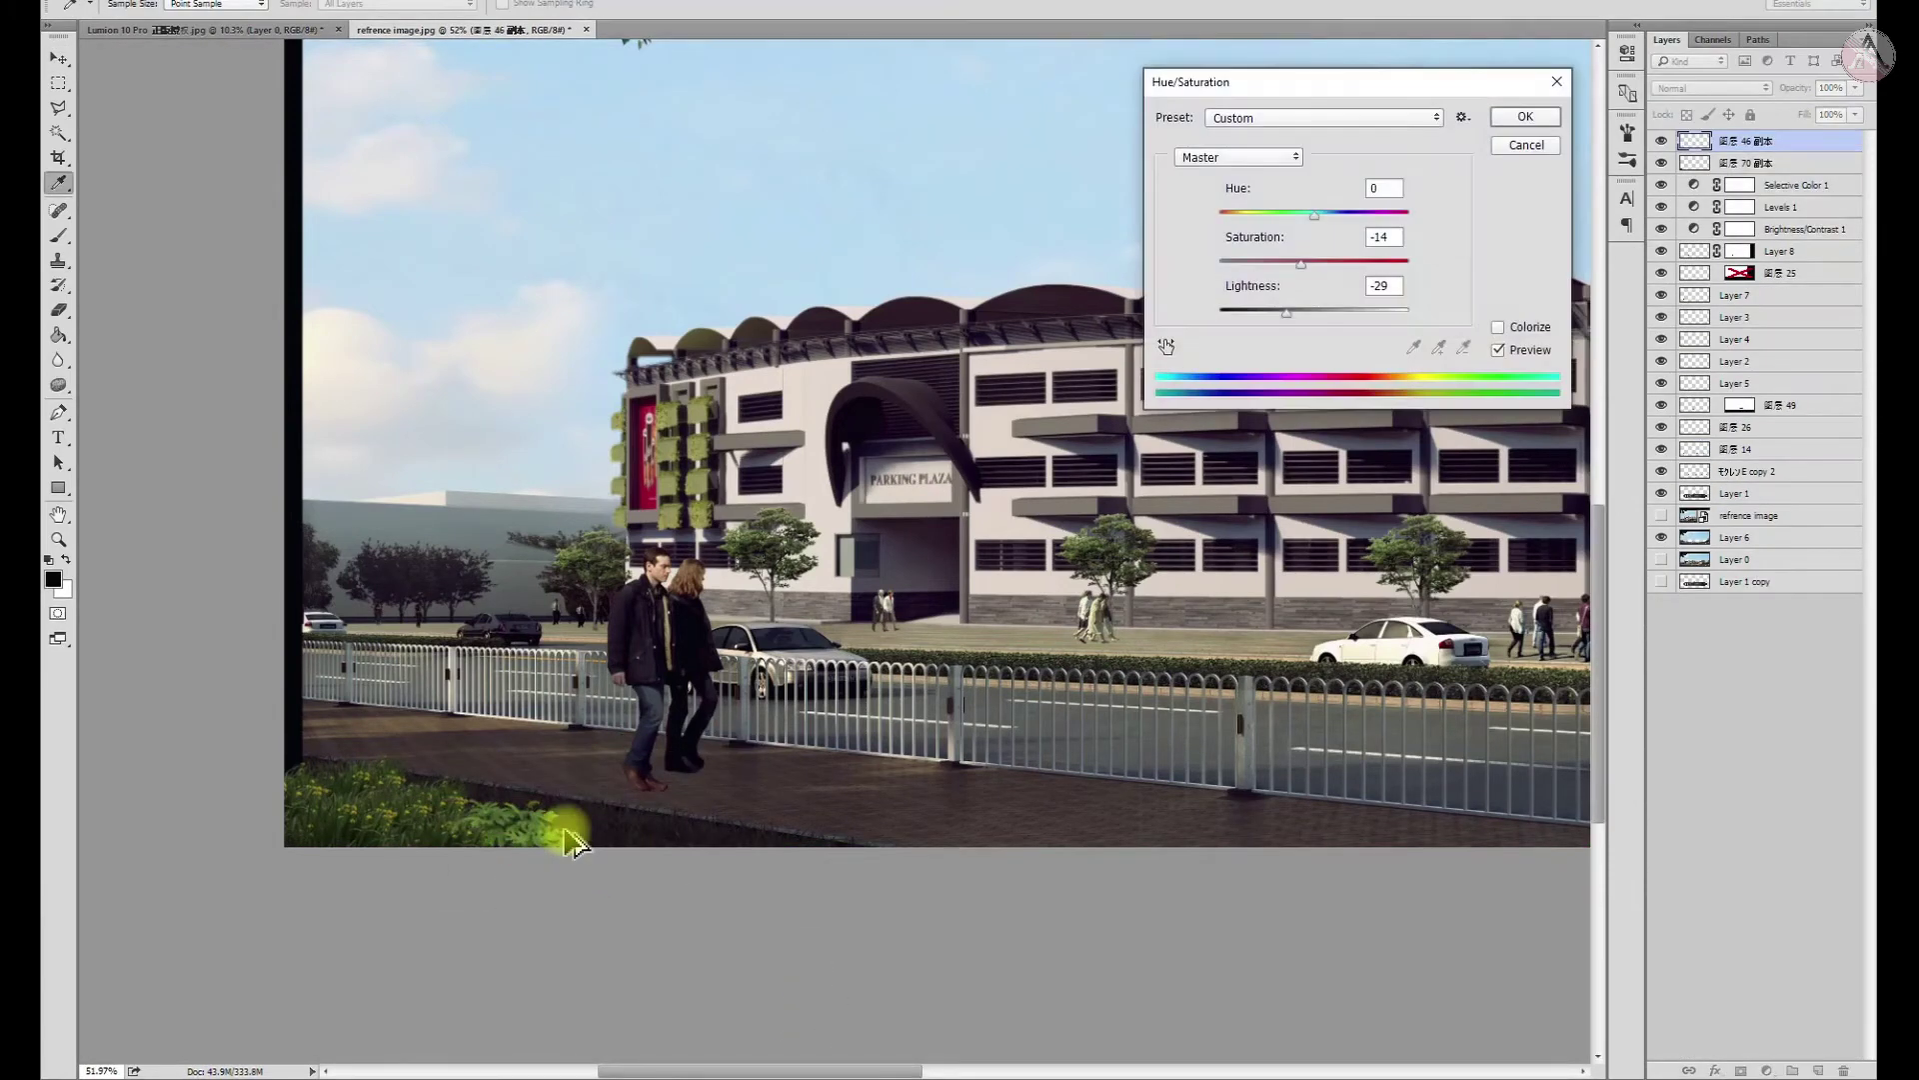
{"action": "left_click", "coordinate": [1525, 146]}
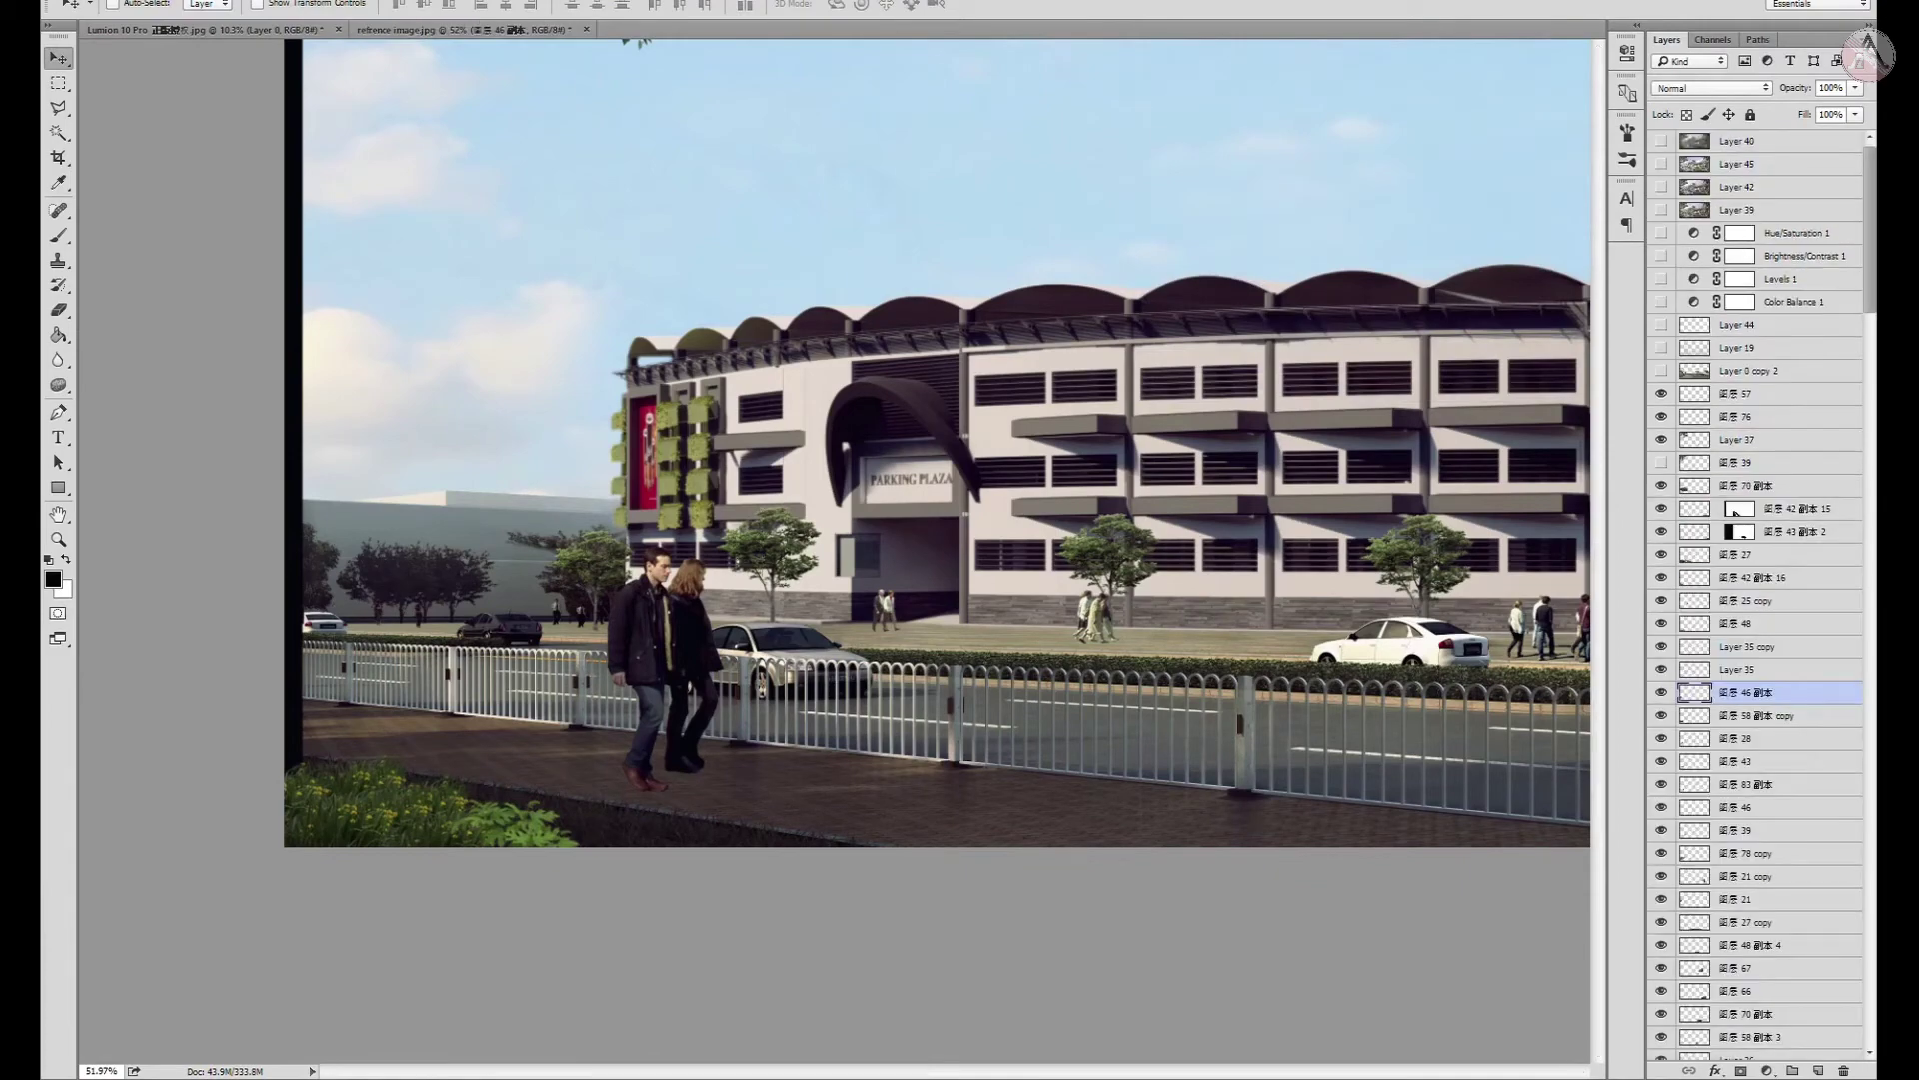
Place a third shrub near the bottom edge and darken and desaturate it
{"action": "scroll", "coordinate": [599, 799], "scroll_direction": "down", "scroll_amount": 3}
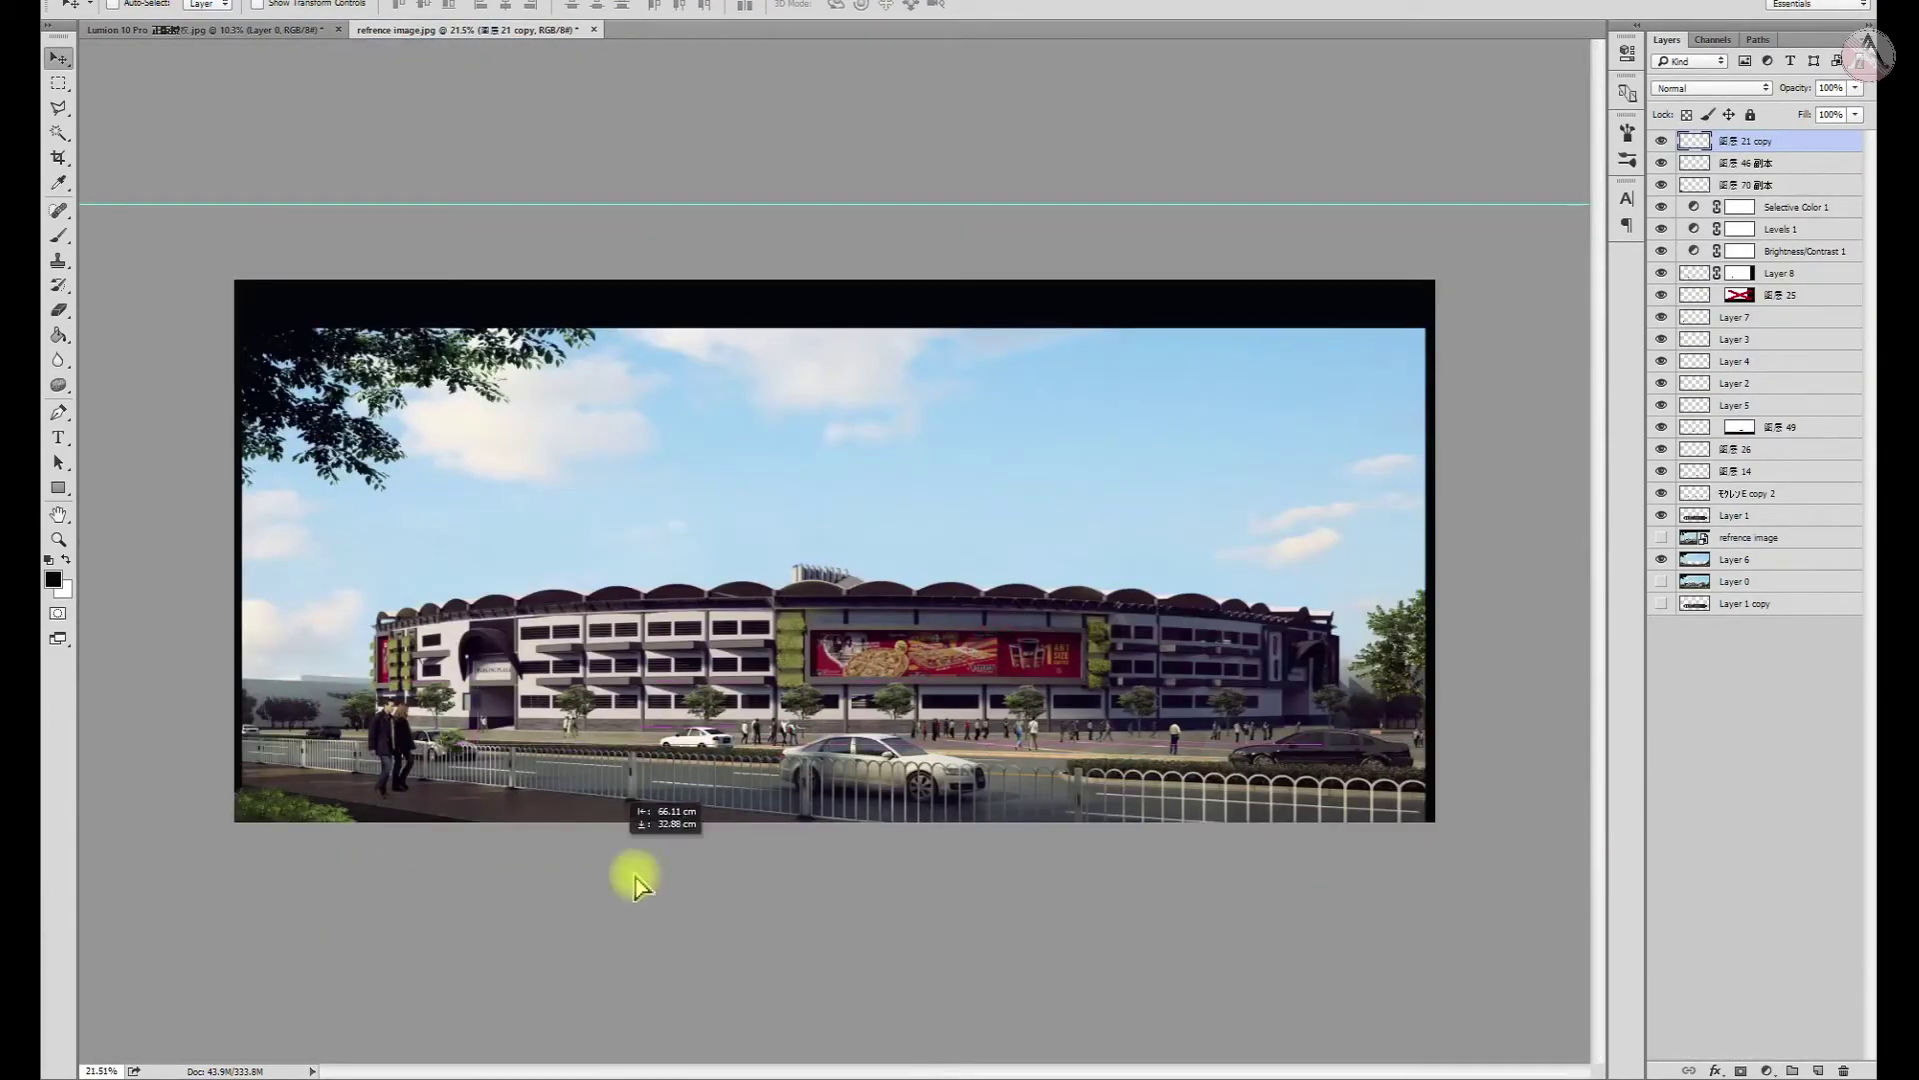
{"action": "scroll", "coordinate": [637, 880], "scroll_direction": "up", "scroll_amount": 2}
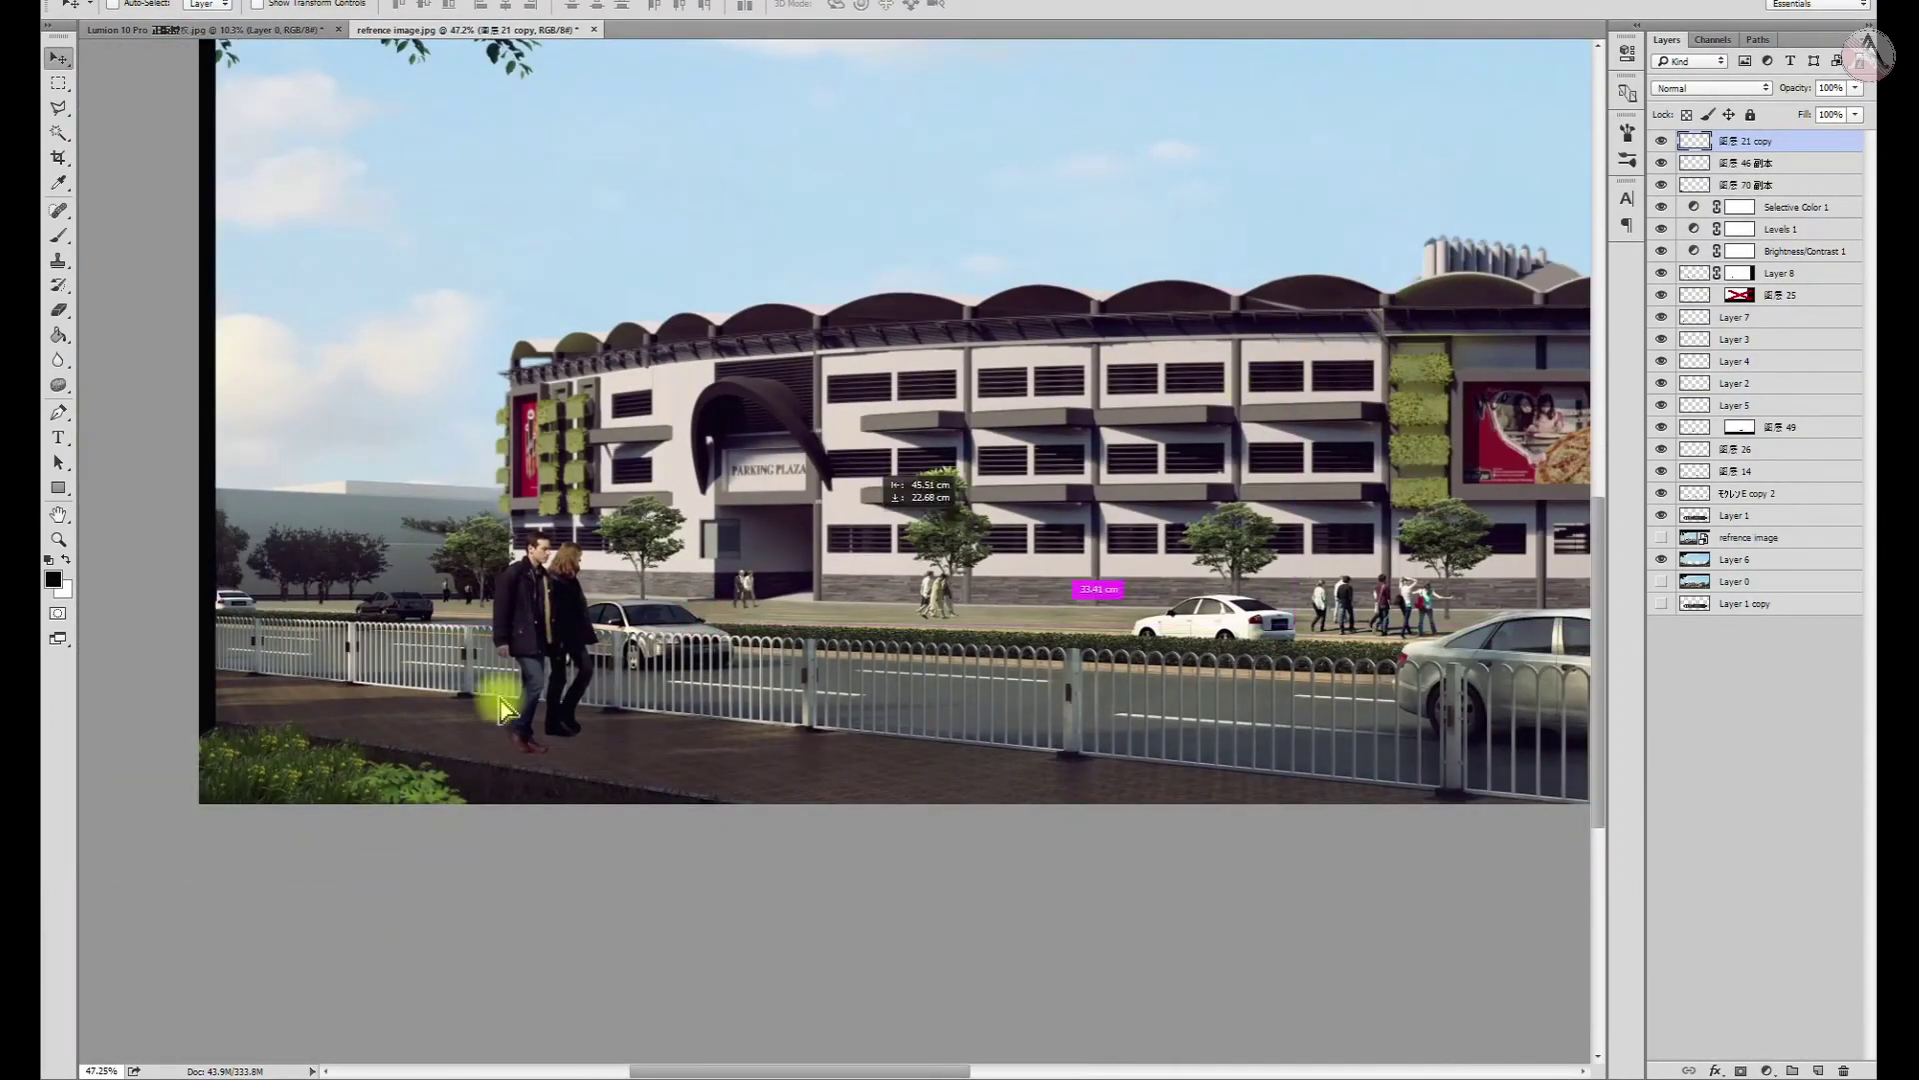
{"action": "mouse_move", "coordinate": [503, 710]}
{"action": "left_mouse_down"}
{"action": "mouse_move", "coordinate": [517, 821]}
{"action": "mouse_move", "coordinate": [536, 796]}
{"action": "left_mouse_up"}
{"action": "key", "text": "ctrl+t"}
{"action": "key", "text": "Return"}
{"action": "scroll", "coordinate": [534, 820], "scroll_direction": "up", "scroll_amount": 1}
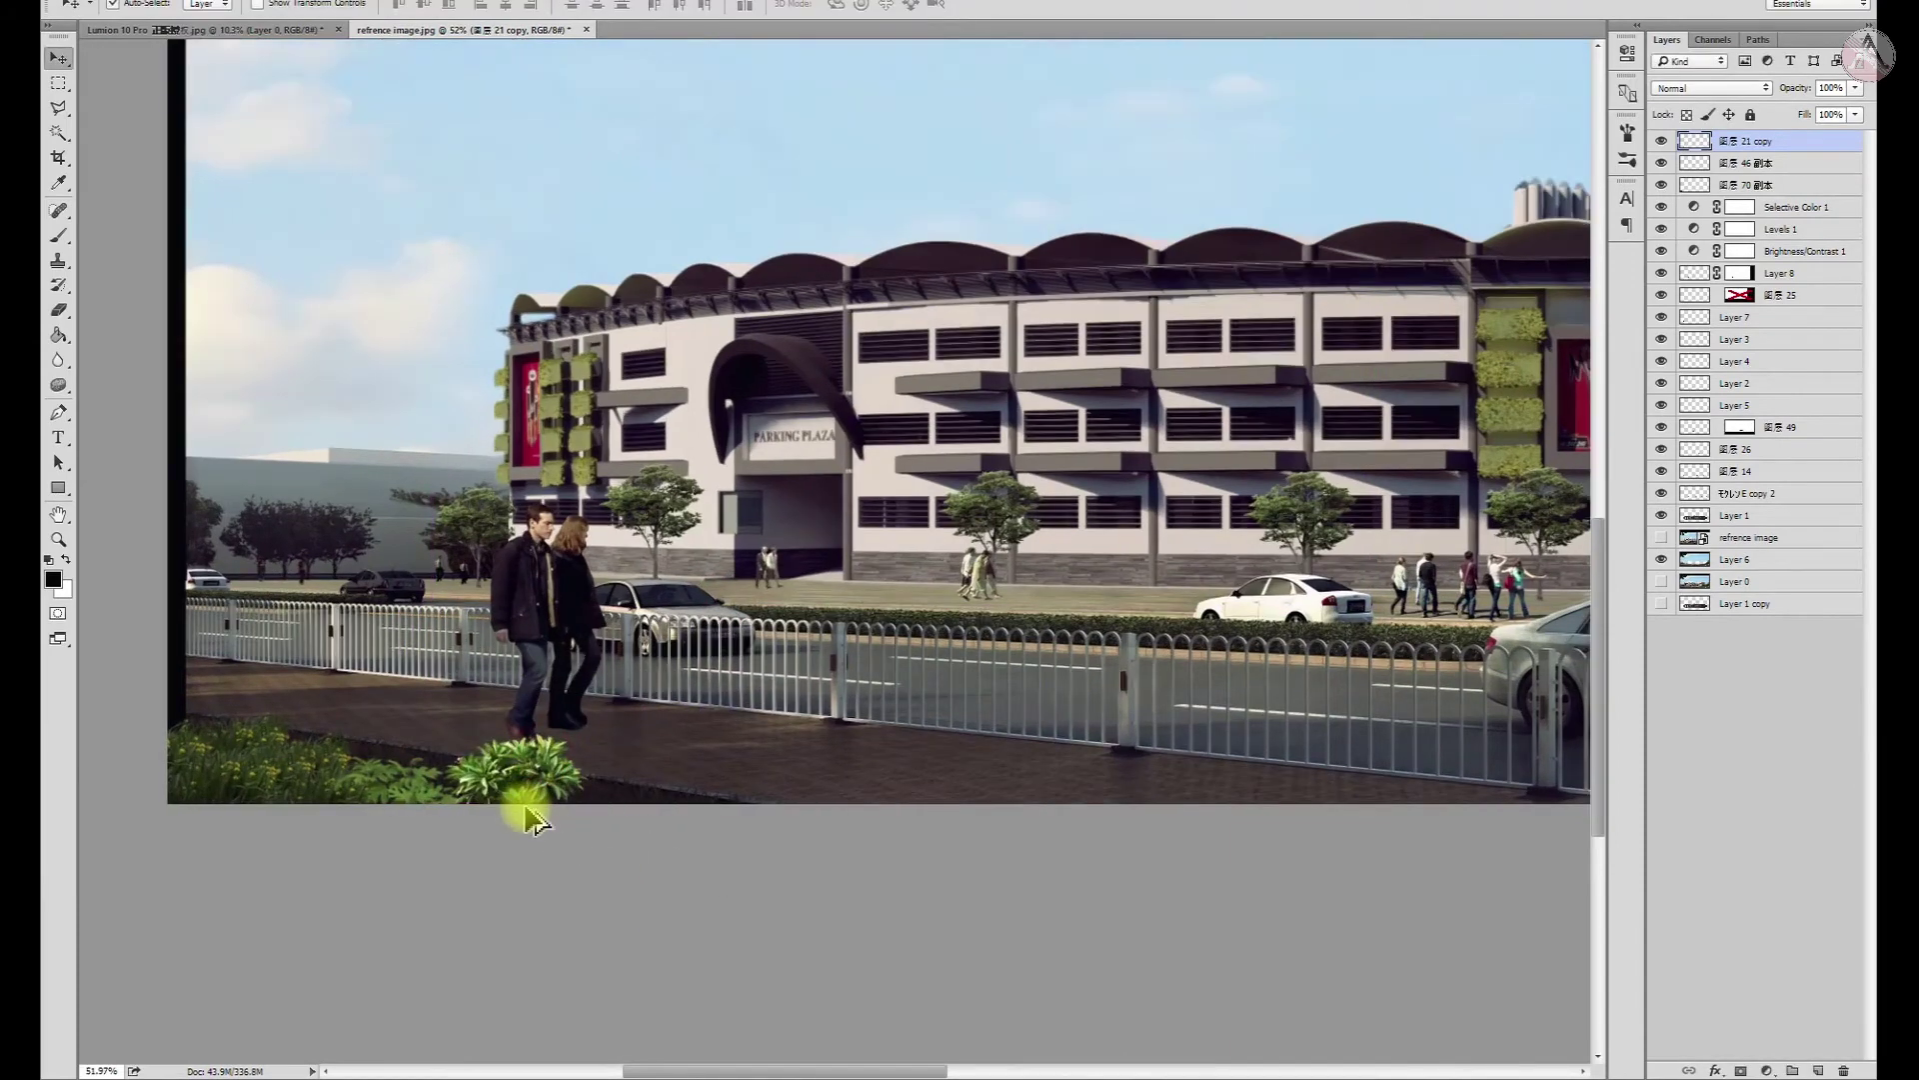
{"action": "key", "text": "ctrl+u"}
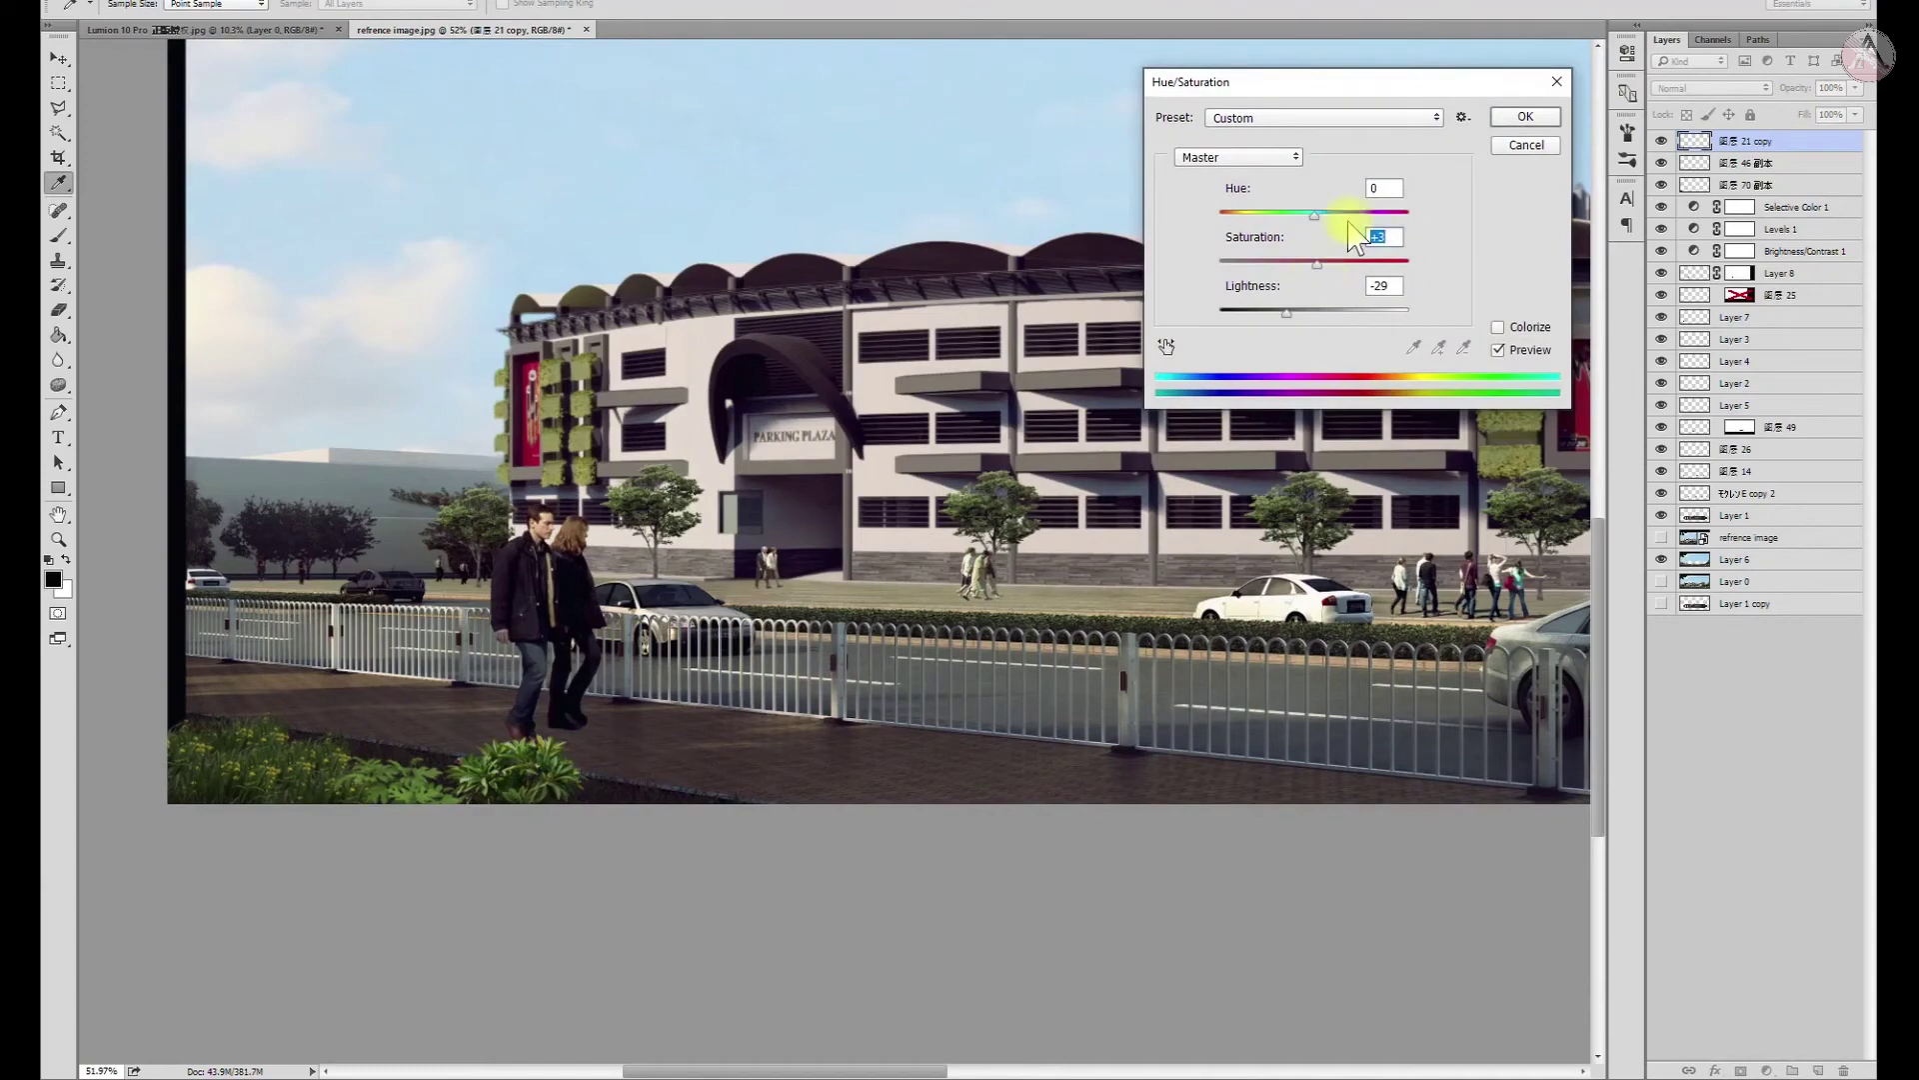
{"action": "left_click", "coordinate": [1534, 118]}
{"action": "scroll", "coordinate": [686, 557], "scroll_direction": "down", "scroll_amount": 5}
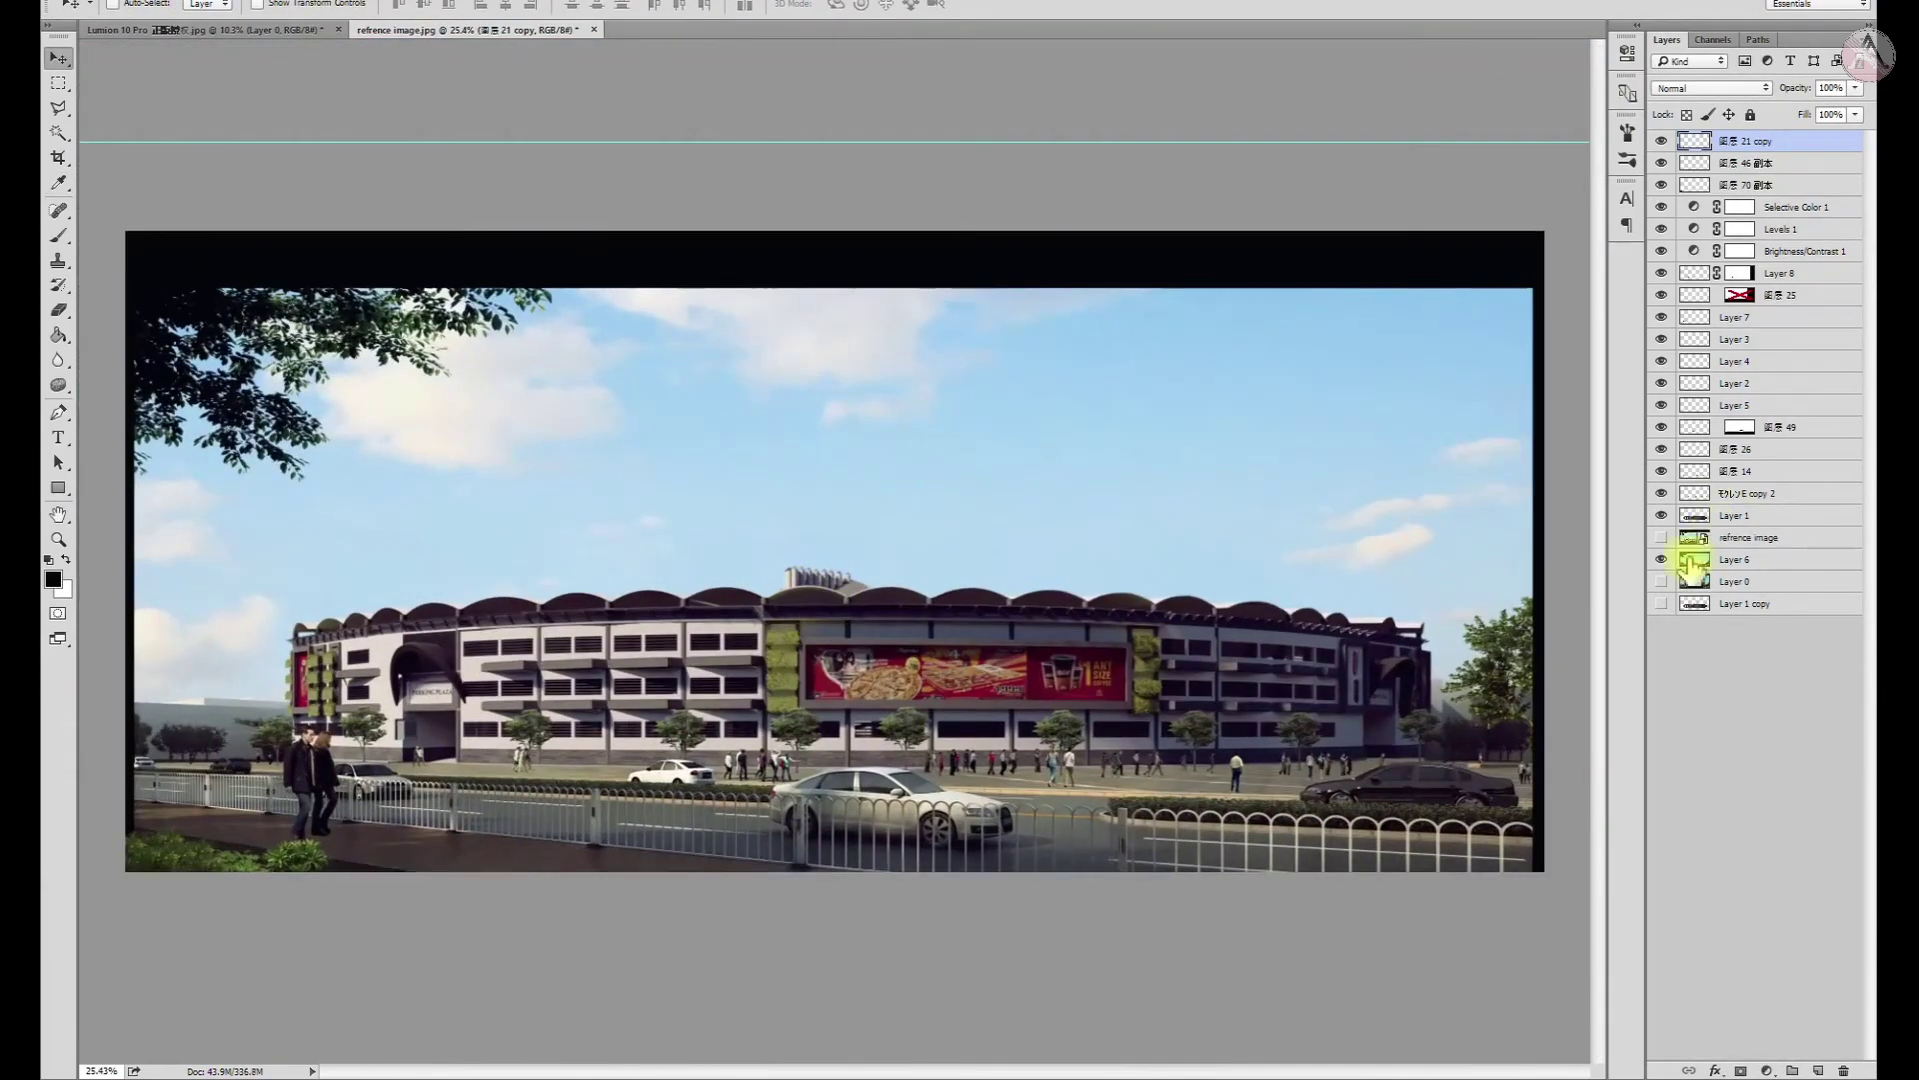
Select Layer 6, try a colour-based sky selection, then deselect and return to Move
{"action": "left_click", "coordinate": [1689, 560]}
{"action": "left_click", "coordinate": [58, 133]}
{"action": "left_click", "coordinate": [888, 516]}
{"action": "key", "text": "ctrl+d"}
{"action": "scroll", "coordinate": [916, 549], "scroll_direction": "down", "scroll_amount": 2}
{"action": "scroll", "coordinate": [917, 643], "scroll_direction": "up", "scroll_amount": 1}
{"action": "scroll", "coordinate": [1149, 535], "scroll_direction": "up", "scroll_amount": 3}
{"action": "key", "text": "v"}
{"action": "scroll", "coordinate": [1150, 535], "scroll_direction": "down", "scroll_amount": 2}
{"action": "scroll", "coordinate": [952, 793], "scroll_direction": "up", "scroll_amount": 2}
{"action": "scroll", "coordinate": [932, 730], "scroll_direction": "up", "scroll_amount": 1}
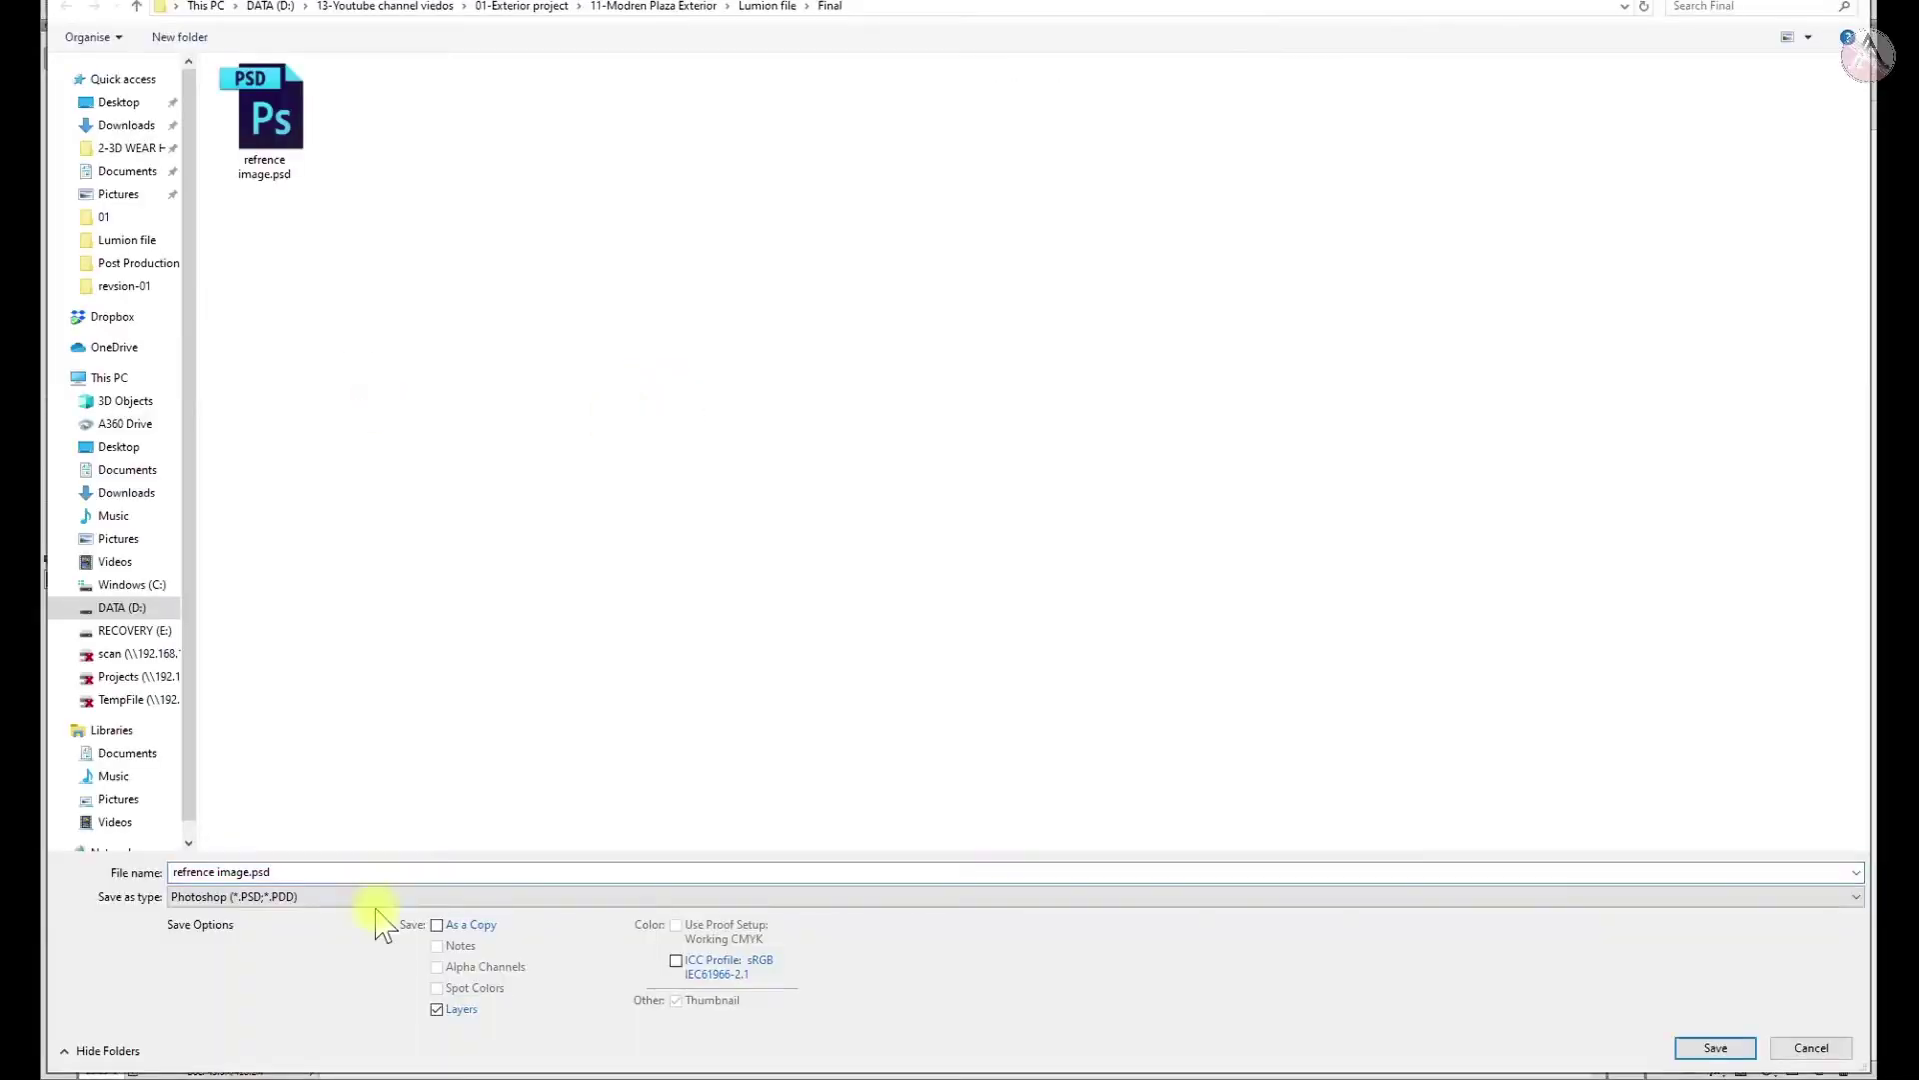
Save the composite as JPEG final.jpg, overwriting the existing file, and fit the opened image
{"action": "left_click", "coordinate": [377, 896]}
{"action": "left_click", "coordinate": [257, 612]}
{"action": "left_click", "coordinate": [263, 88]}
{"action": "key", "text": "Return"}
{"action": "key", "text": "y"}
{"action": "key", "text": "Return"}
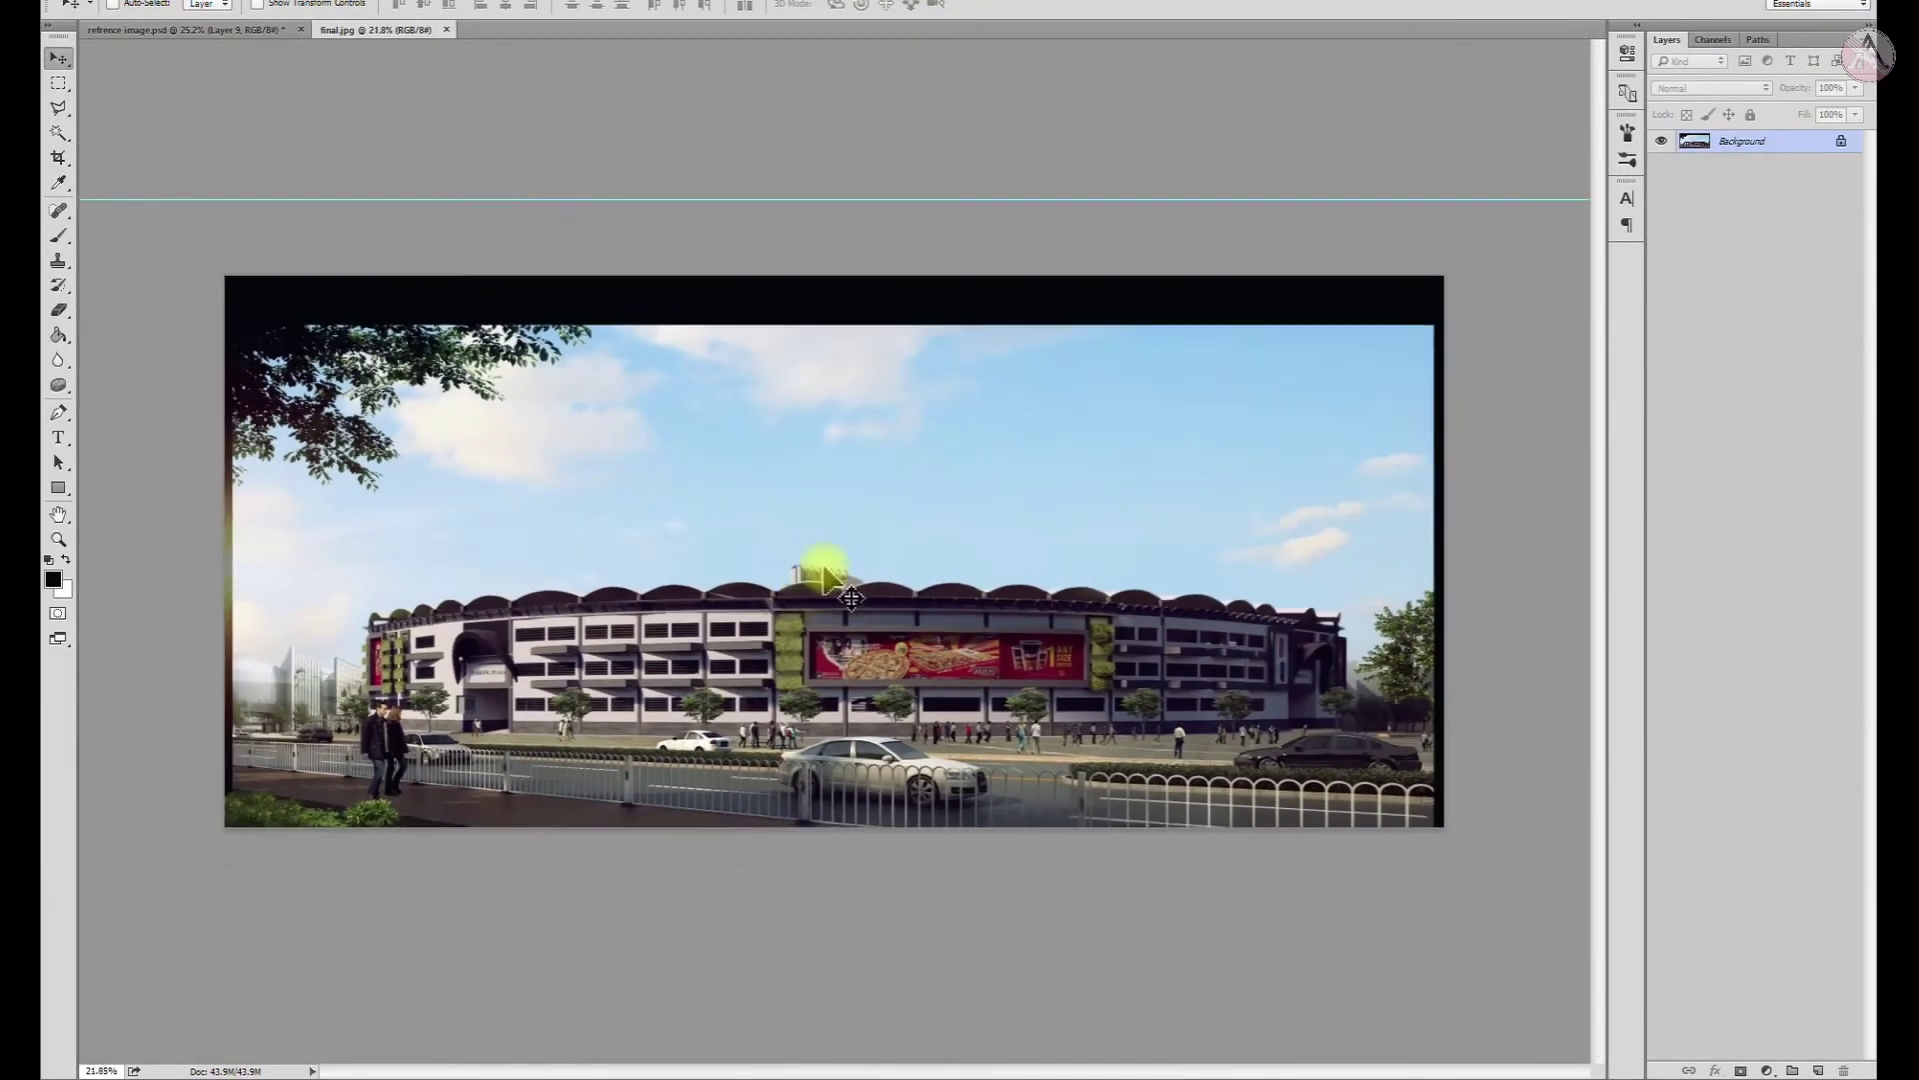
{"action": "key", "text": "ctrl+0"}
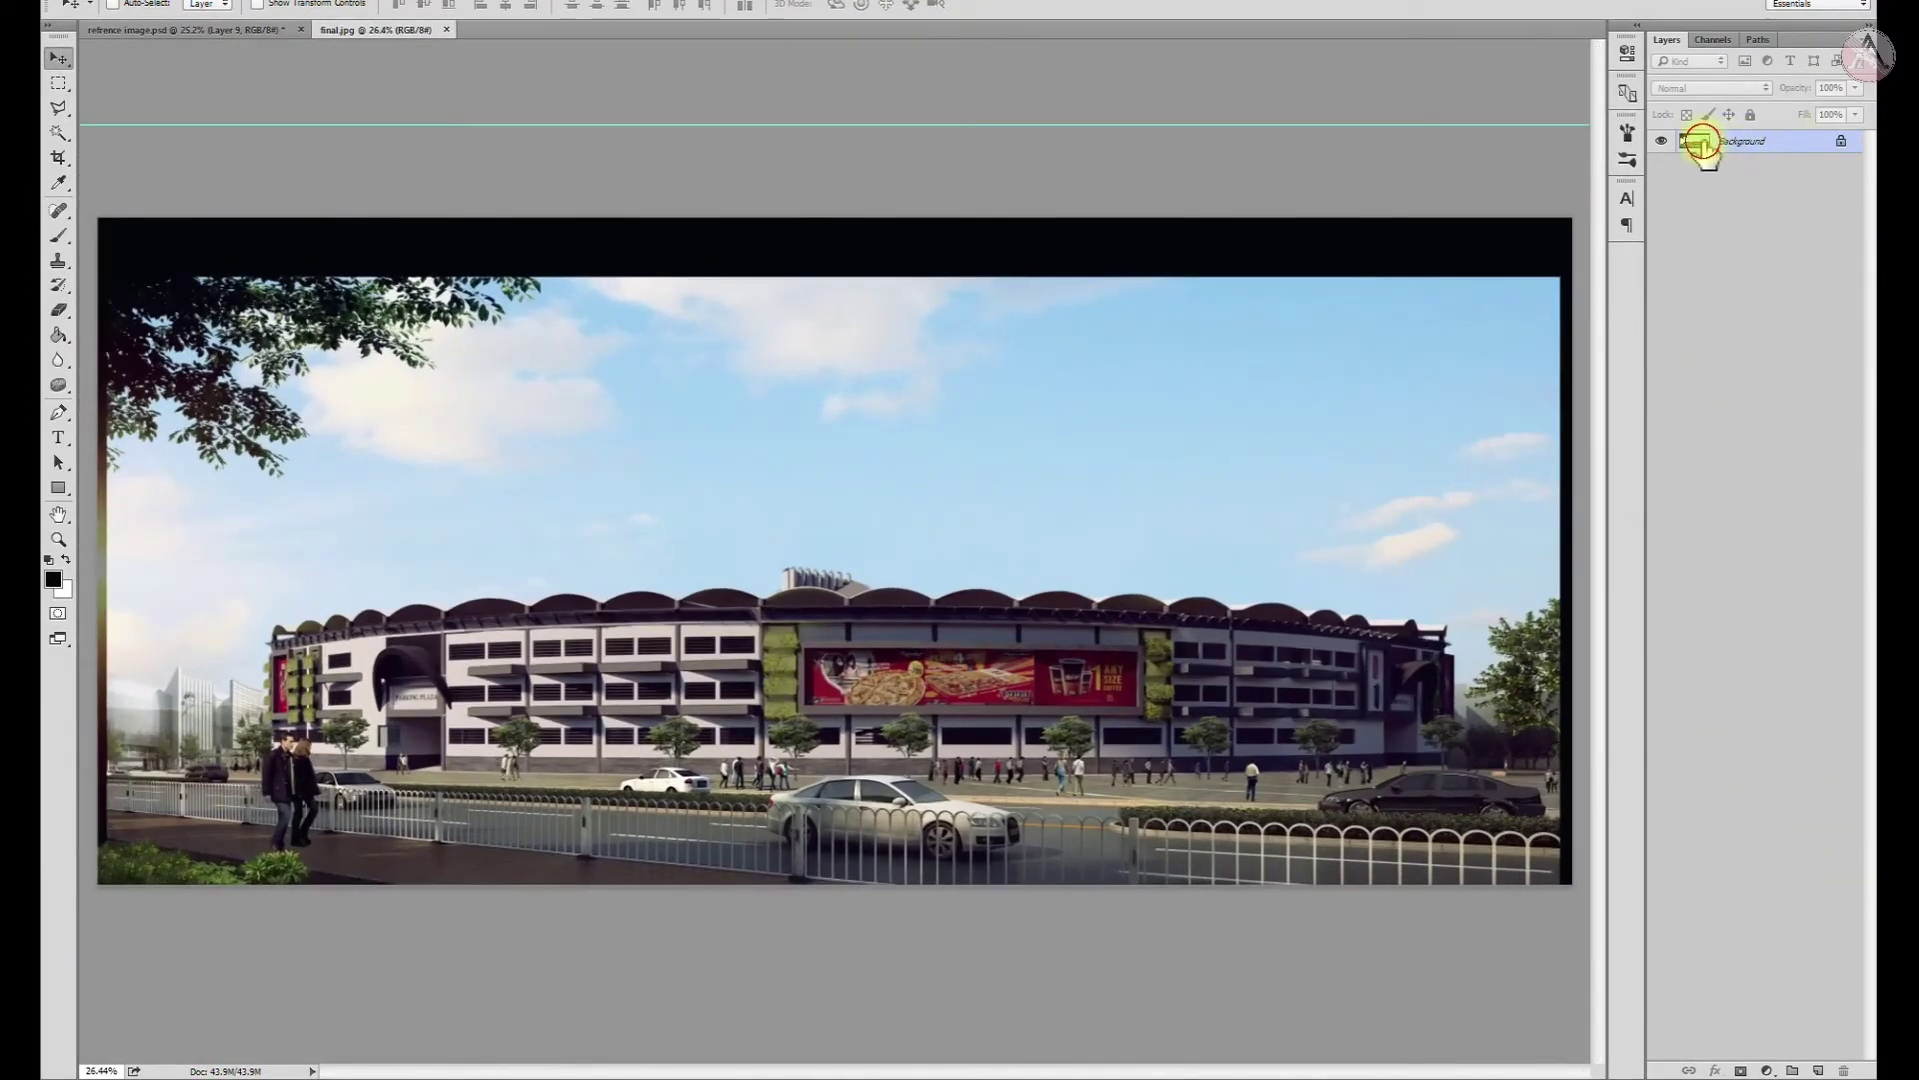
Duplicate the flattened layer and apply Auto correction in the Camera Raw filter
{"action": "left_click", "coordinate": [830, 797], "text": "alt"}
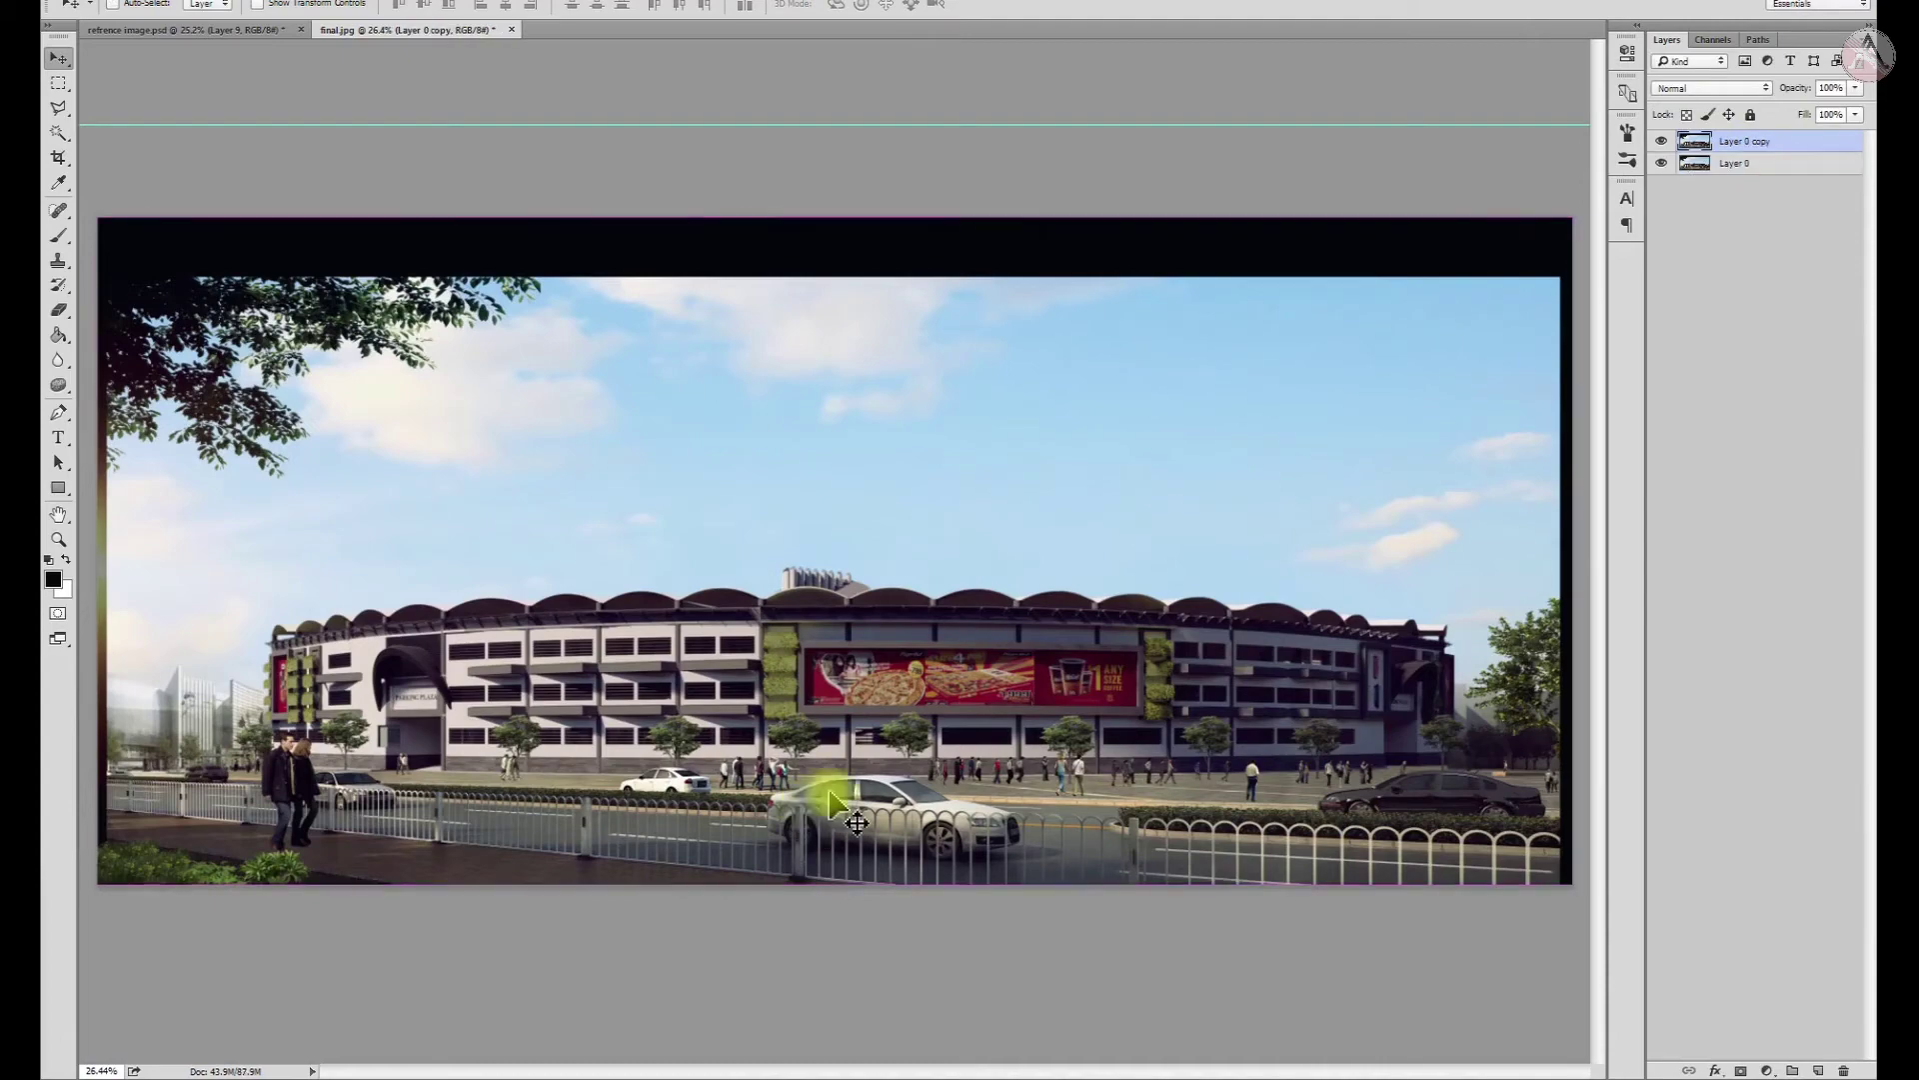
{"action": "left_click", "coordinate": [415, 5]}
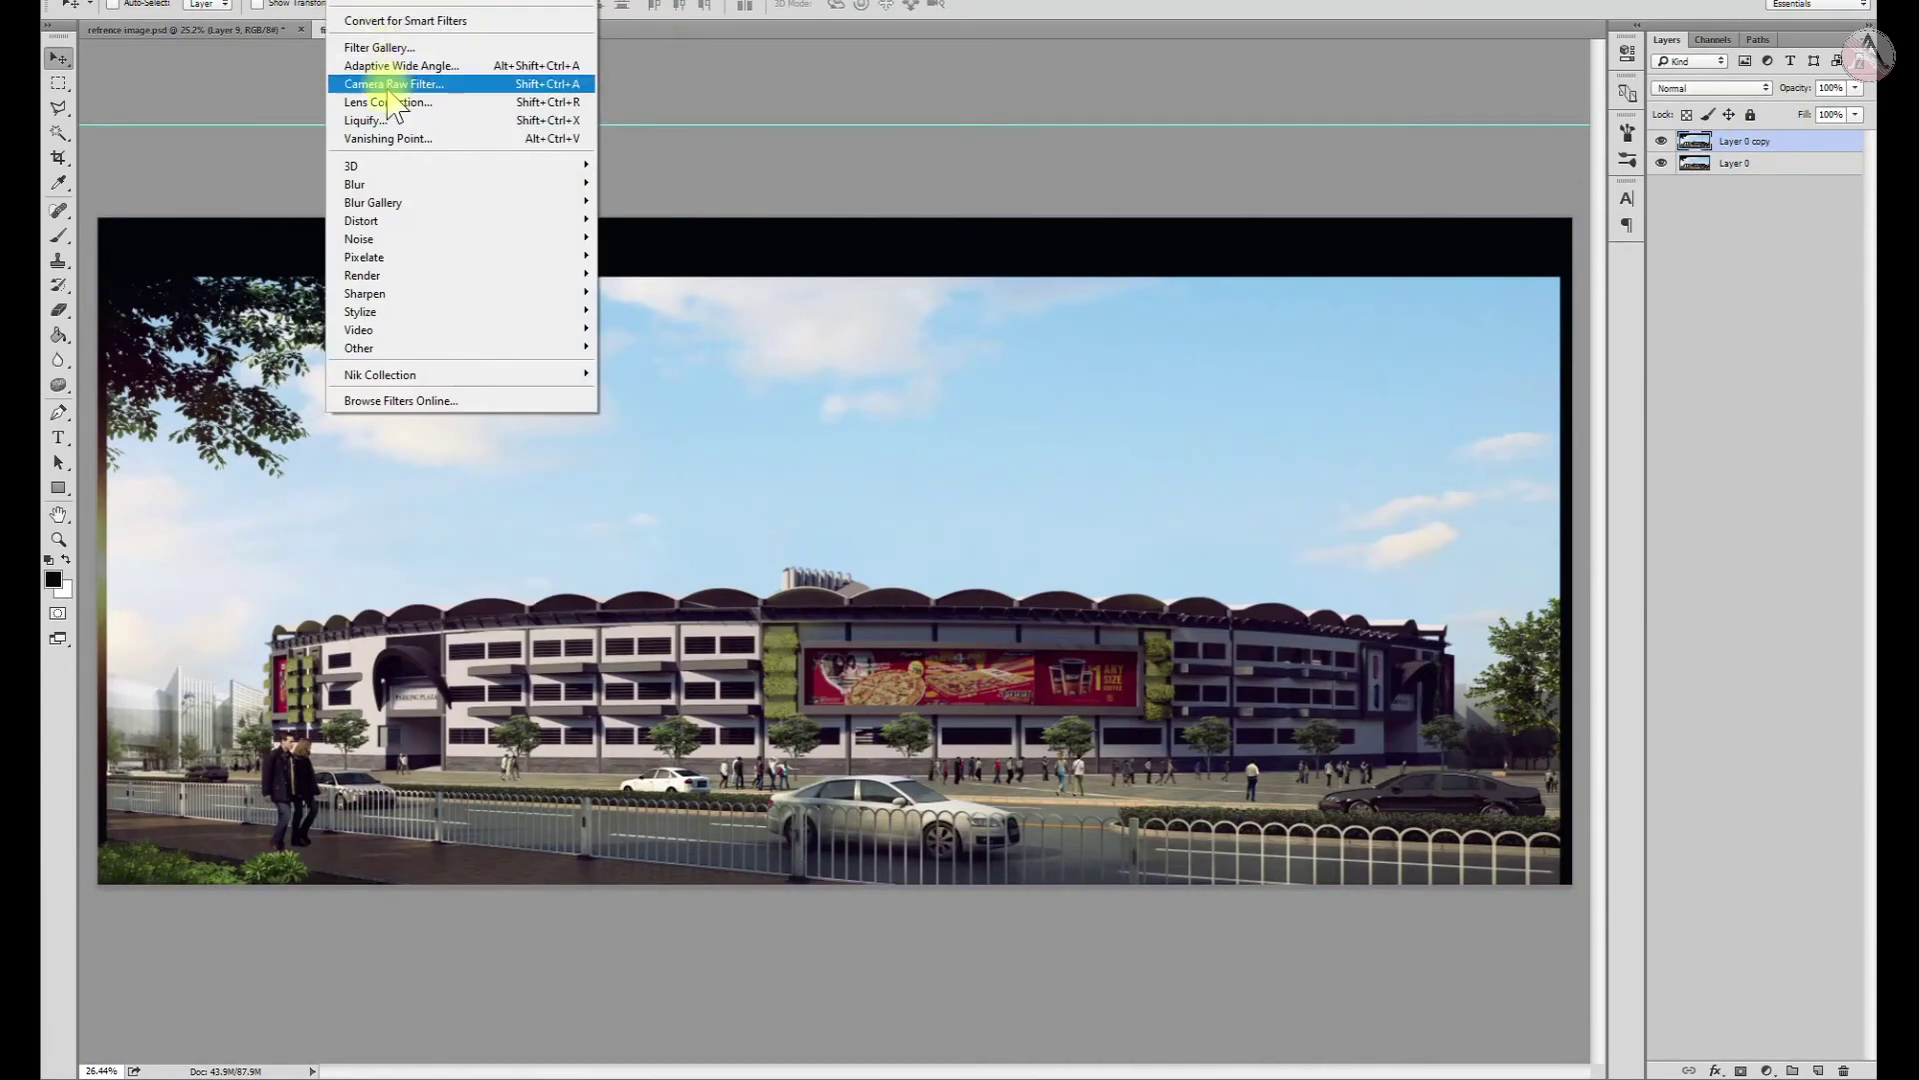
{"action": "left_click", "coordinate": [918, 362]}
{"action": "left_click", "coordinate": [1513, 467]}
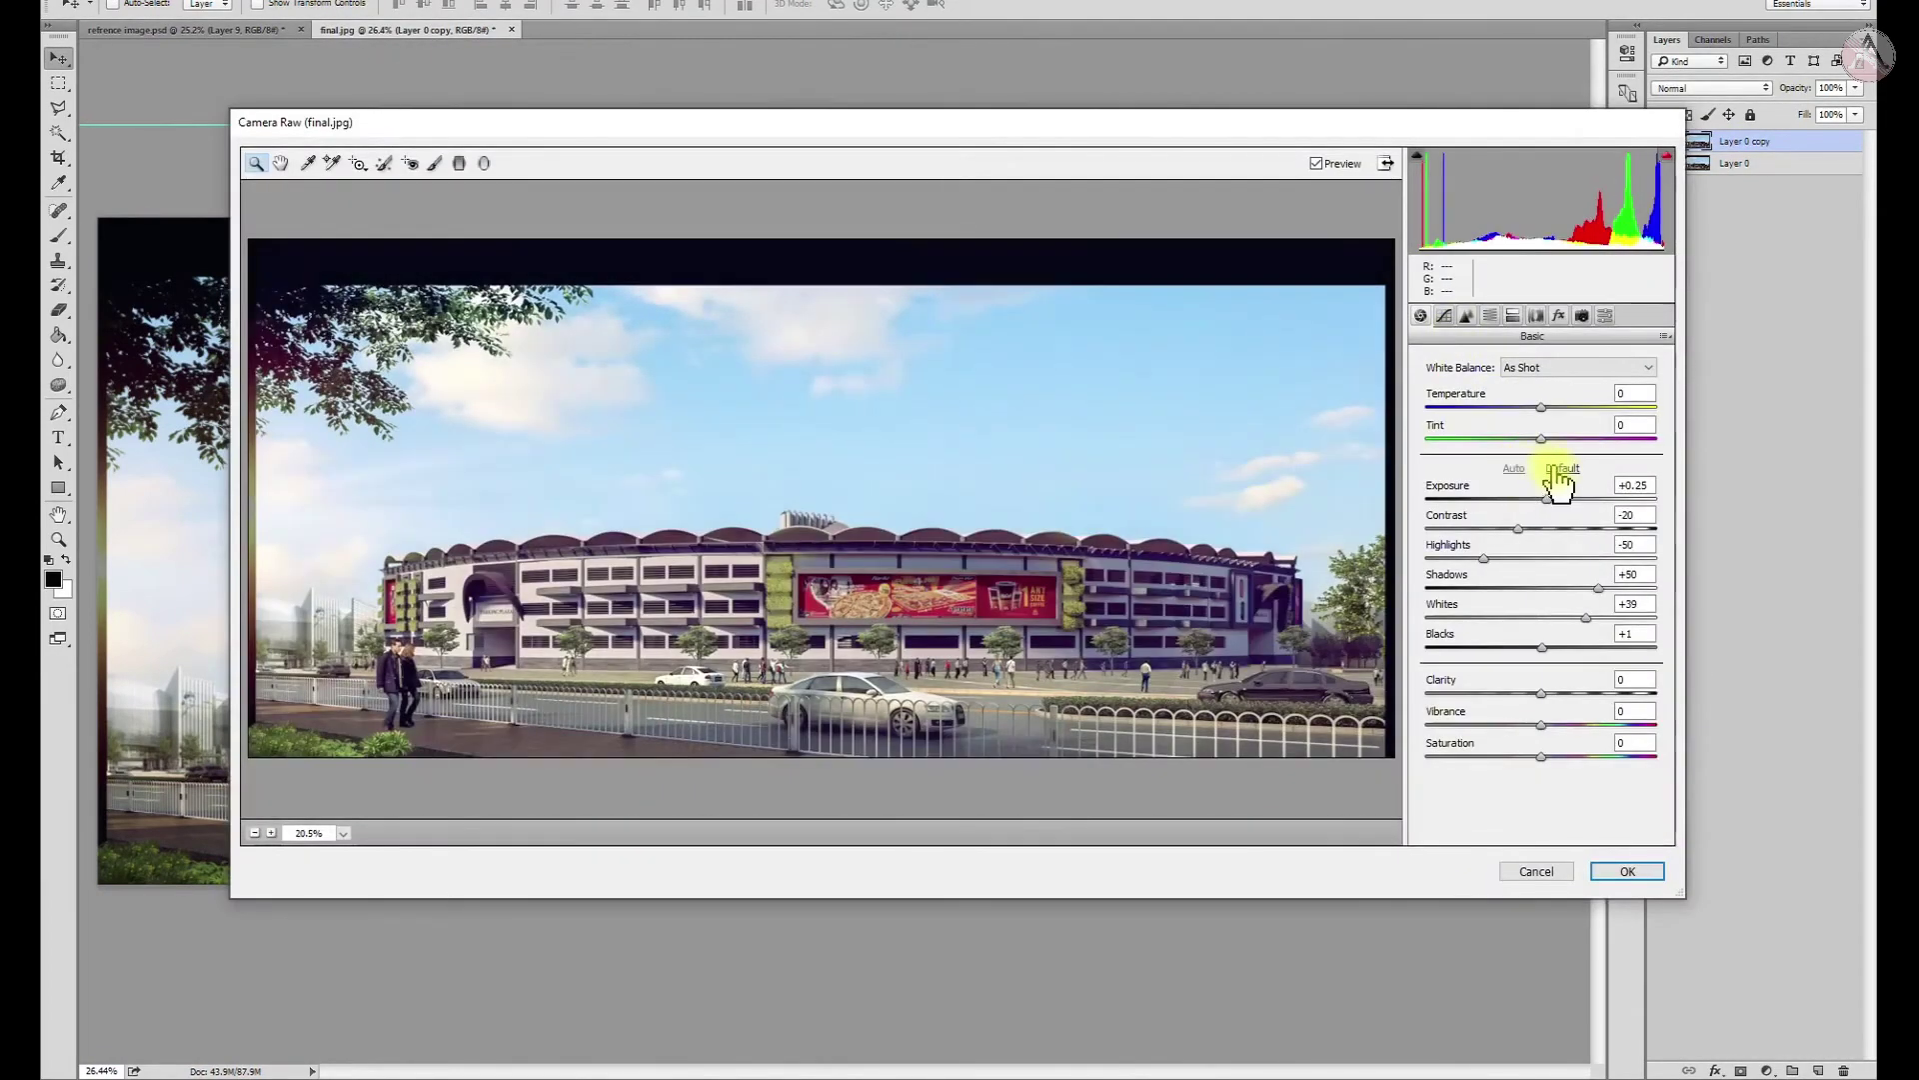
Warm the white balance, pull back shadows and whites, boost vibrance, and apply
{"action": "left_click_drag", "start_coordinate": [1030, 121], "coordinate": [980, 43]}
{"action": "mouse_move", "coordinate": [1490, 330]}
{"action": "left_mouse_down"}
{"action": "mouse_move", "coordinate": [1491, 421]}
{"action": "mouse_move", "coordinate": [1424, 507]}
{"action": "left_mouse_up"}
{"action": "mouse_move", "coordinate": [1540, 527]}
{"action": "left_mouse_down"}
{"action": "mouse_move", "coordinate": [1535, 512]}
{"action": "mouse_move", "coordinate": [1502, 540]}
{"action": "mouse_move", "coordinate": [1536, 541]}
{"action": "mouse_move", "coordinate": [1472, 570]}
{"action": "mouse_move", "coordinate": [1517, 614]}
{"action": "left_mouse_up"}
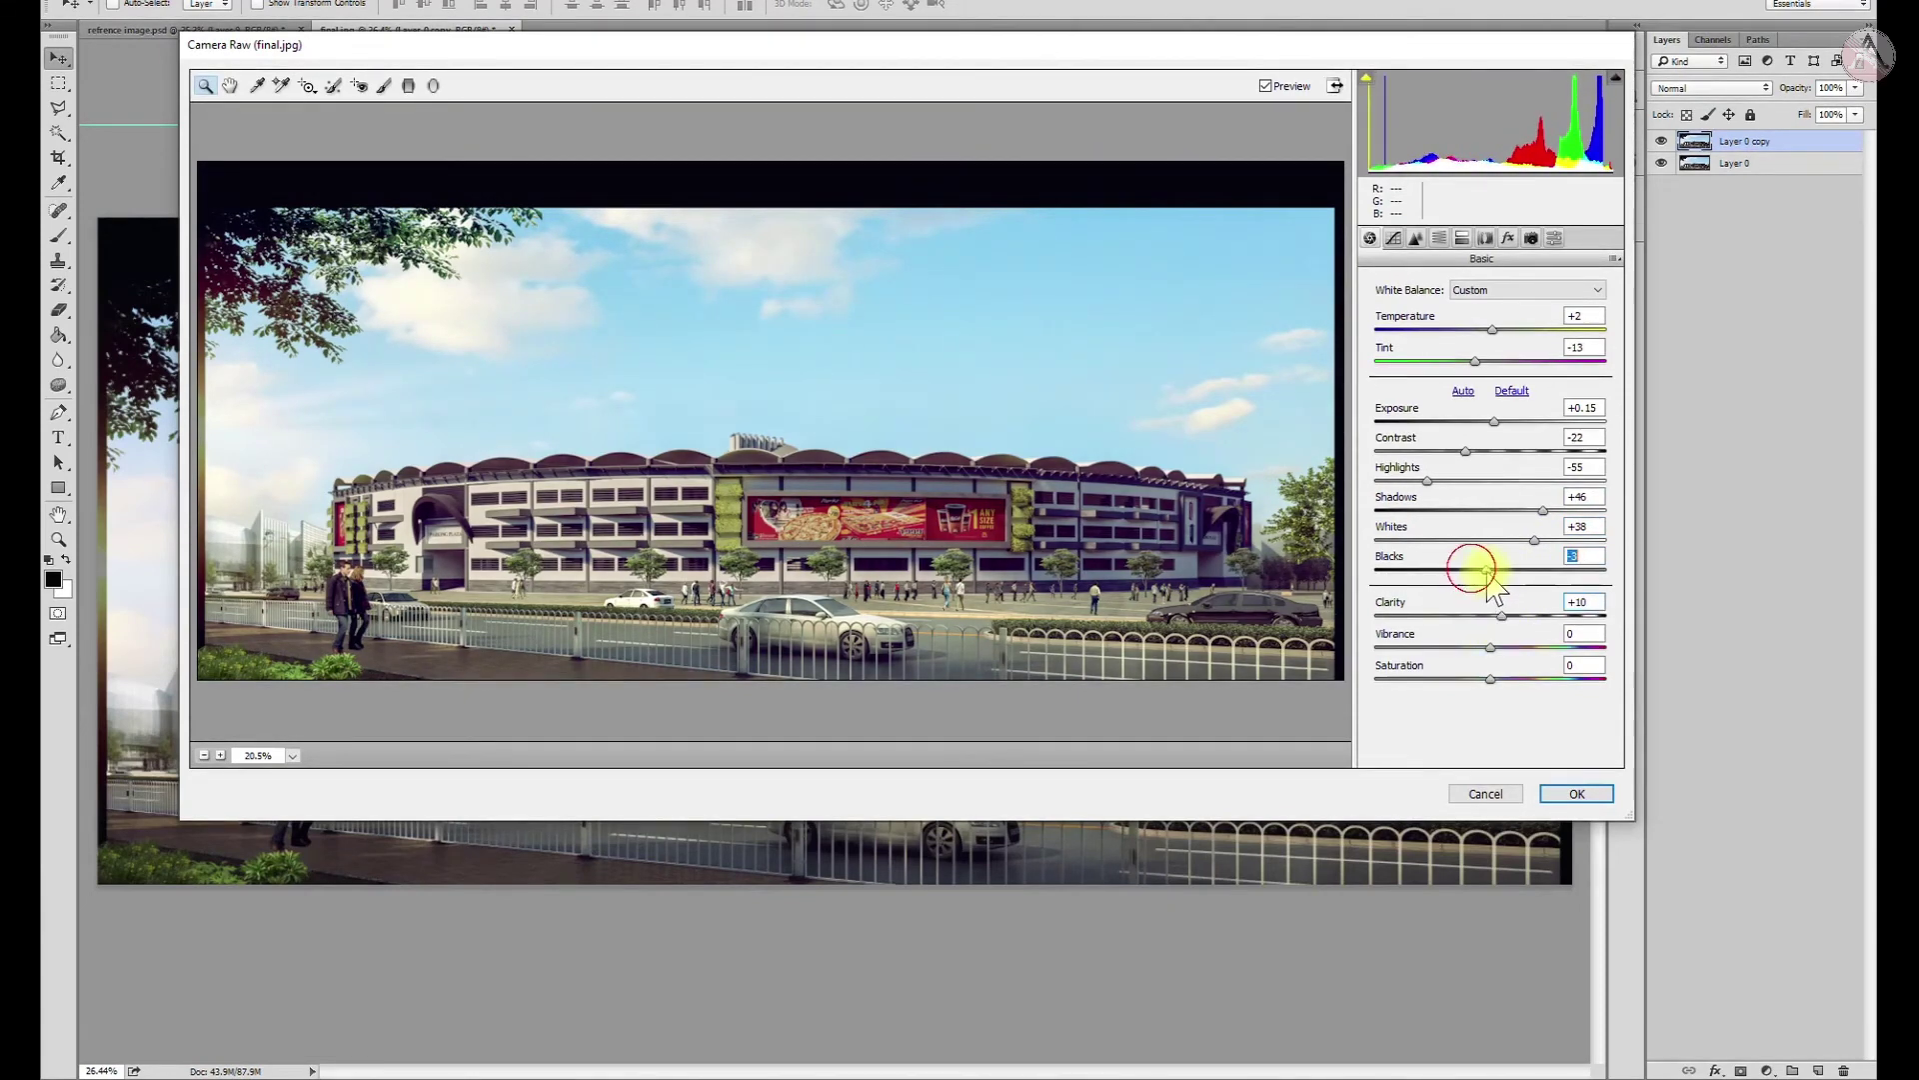
{"action": "left_click_drag", "start_coordinate": [1489, 646], "coordinate": [1509, 649]}
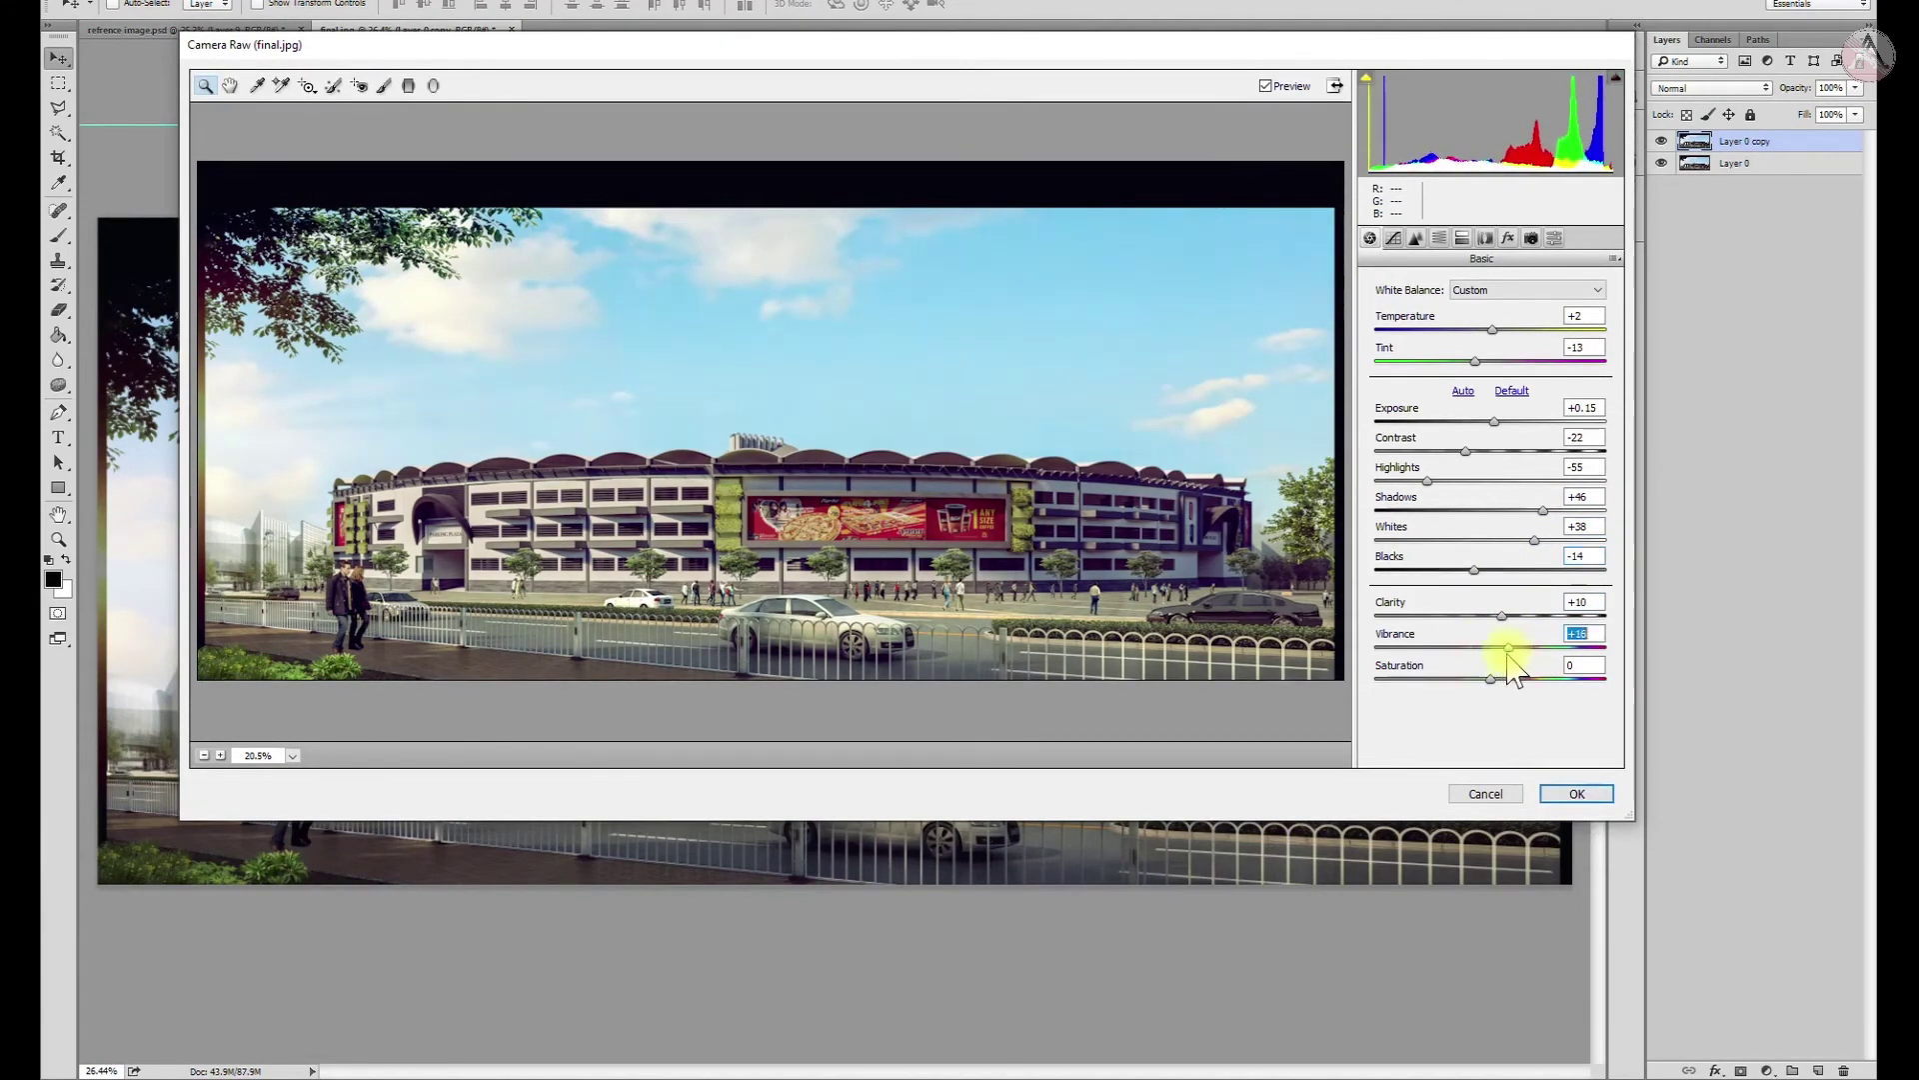
{"action": "left_click", "coordinate": [1578, 794]}
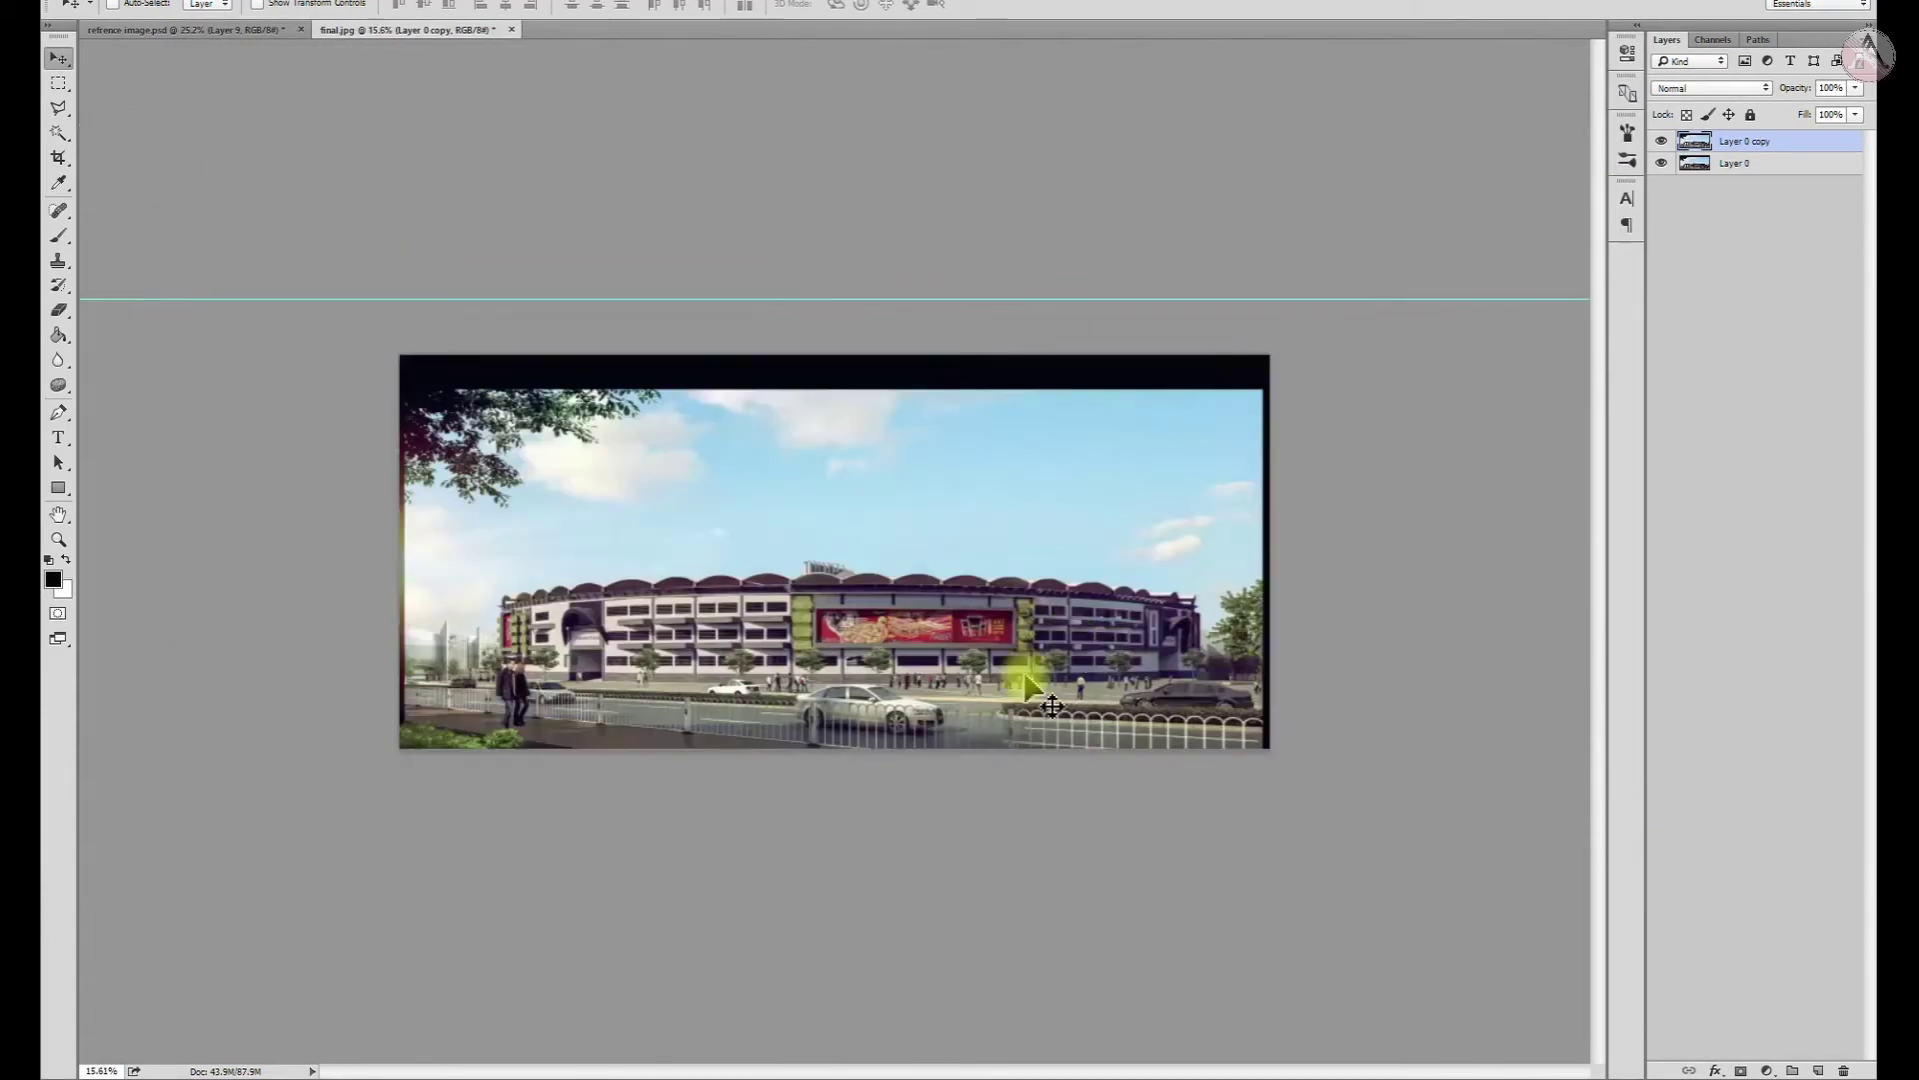
Add a Levels adjustment layer above the stadium image layers
{"action": "scroll", "coordinate": [1119, 669], "scroll_direction": "up", "scroll_amount": 3}
{"action": "scroll", "coordinate": [1118, 668], "scroll_direction": "down", "scroll_amount": 2}
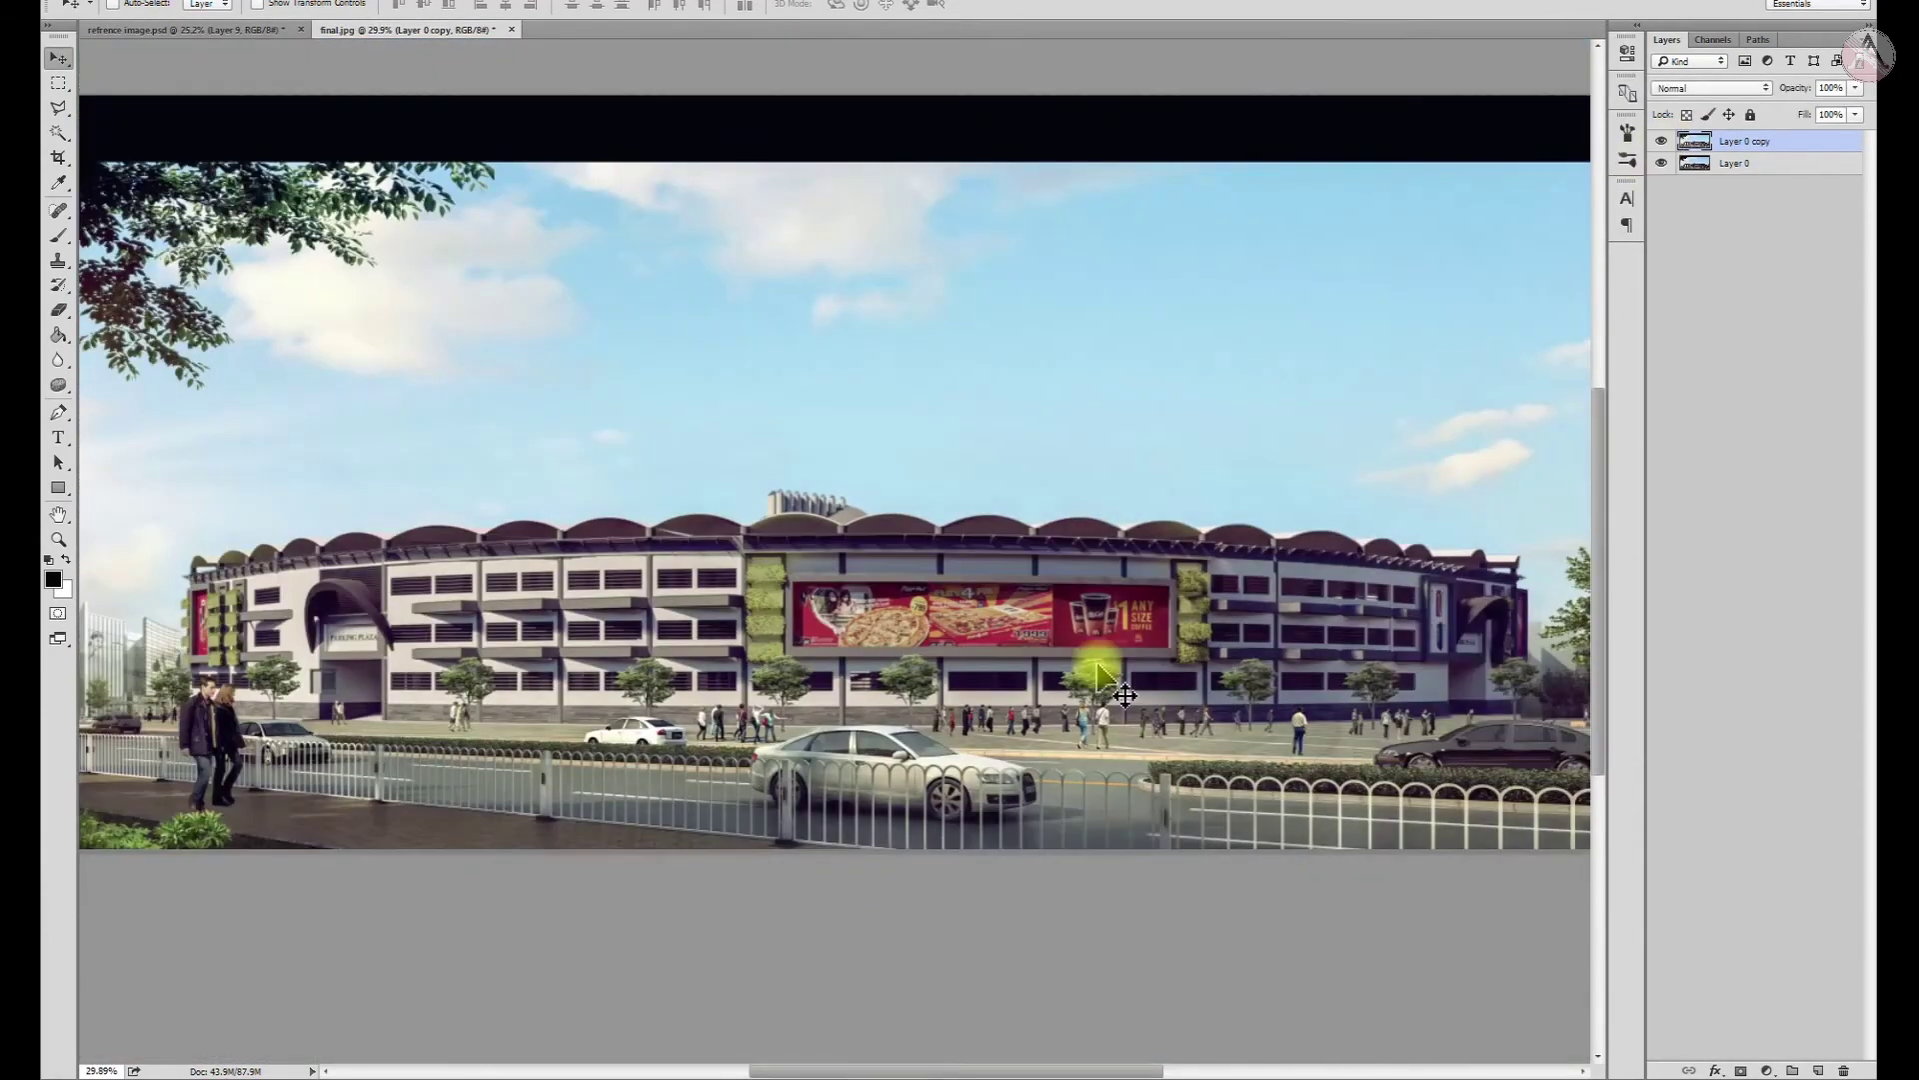
{"action": "scroll", "coordinate": [897, 765], "scroll_direction": "down", "scroll_amount": 1}
{"action": "left_click", "coordinate": [1741, 1071]}
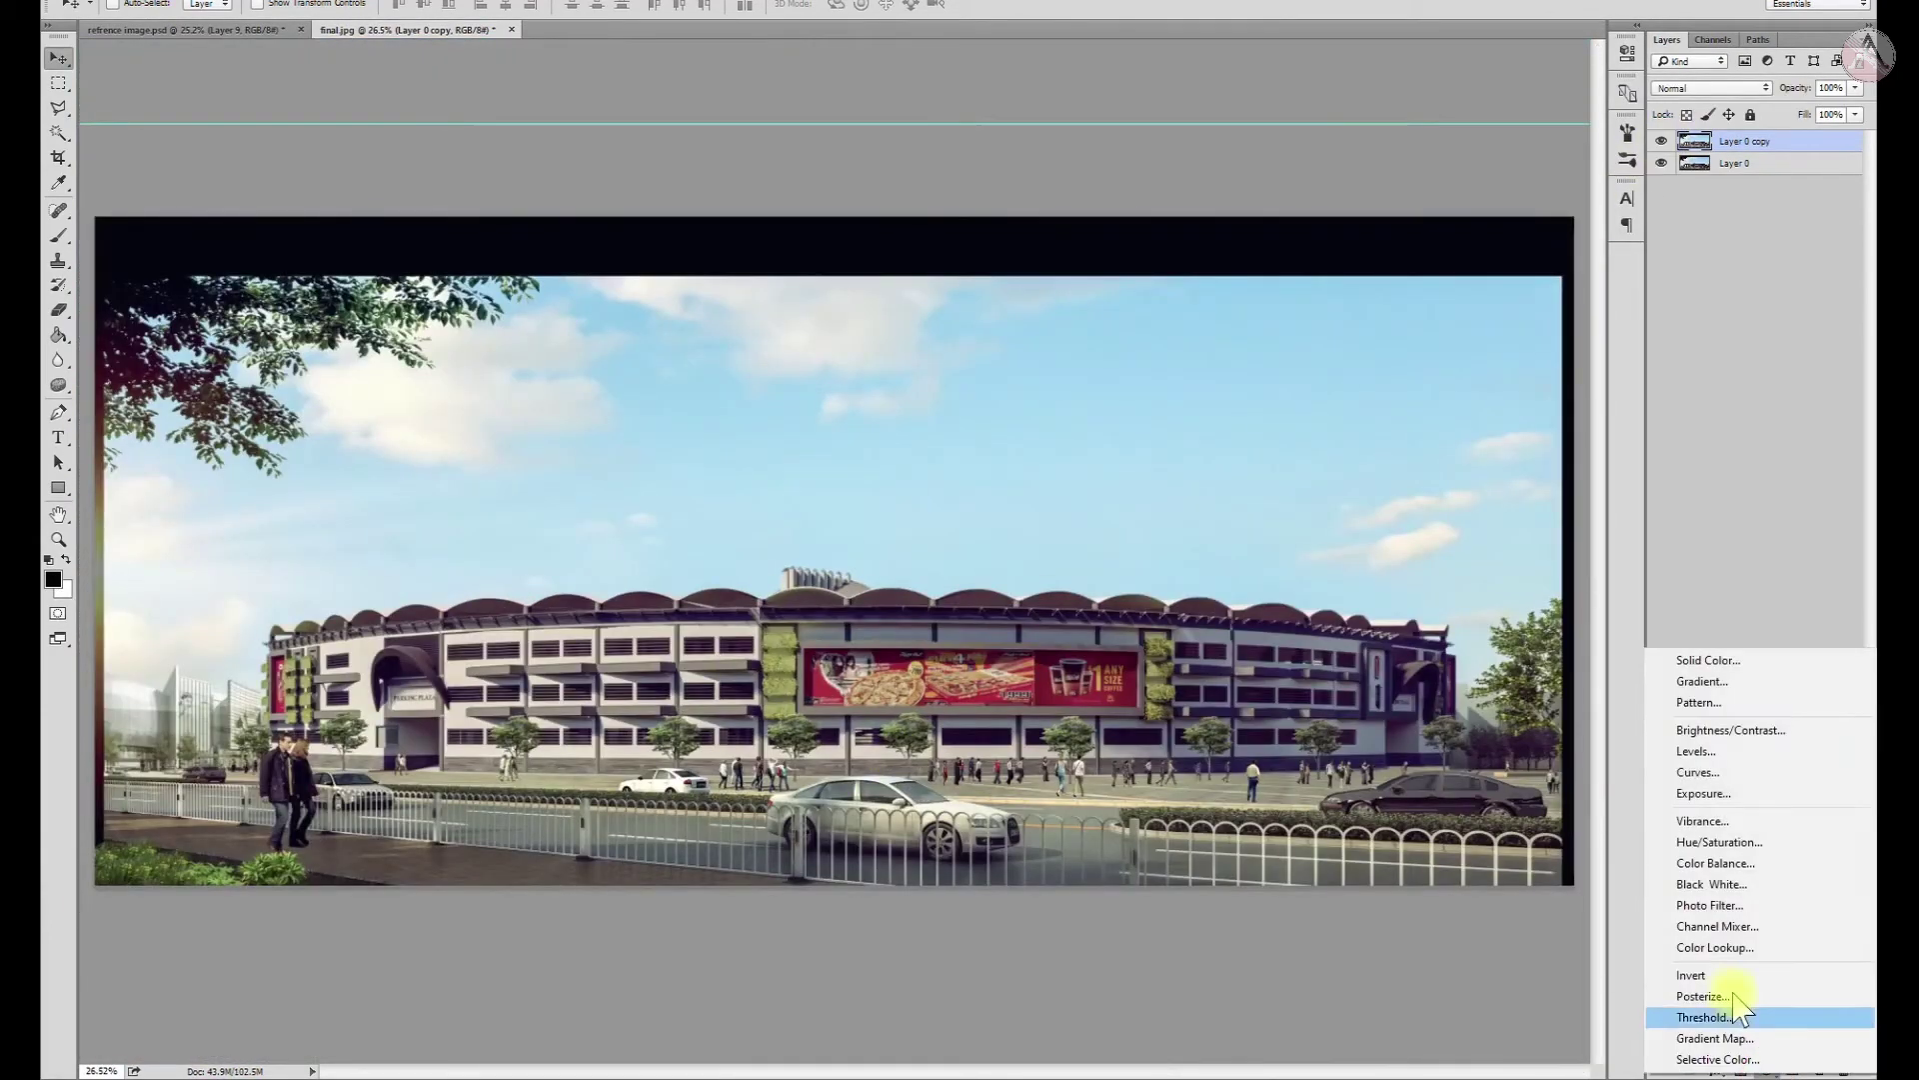
{"action": "left_click", "coordinate": [1710, 752]}
Adjust the Blue, Green (raised black input, output white 242) and Red Levels channels
{"action": "left_click", "coordinate": [1469, 129]}
{"action": "left_click", "coordinate": [1410, 183]}
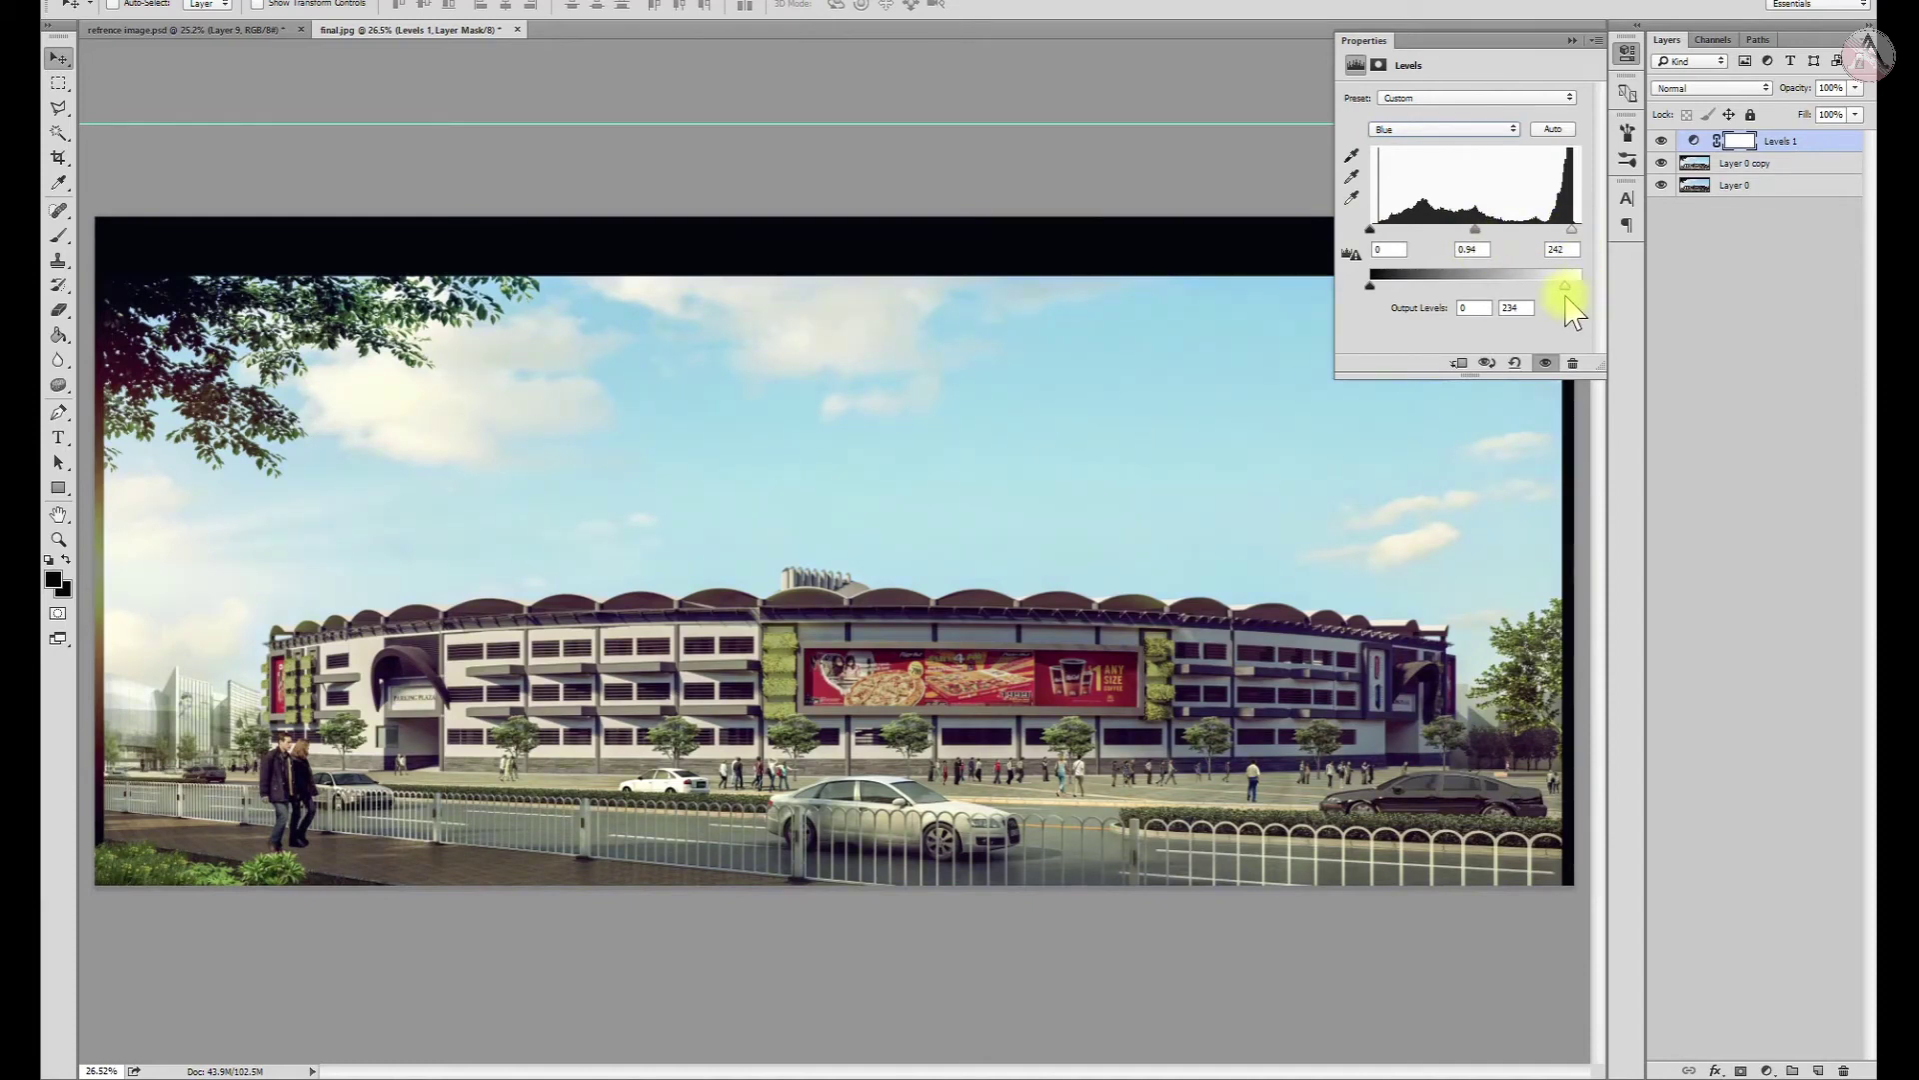
{"action": "left_click", "coordinate": [1444, 128]}
{"action": "left_click", "coordinate": [1409, 172]}
{"action": "mouse_move", "coordinate": [1370, 230]}
{"action": "left_mouse_down"}
{"action": "mouse_move", "coordinate": [1394, 233]}
{"action": "mouse_move", "coordinate": [1370, 232]}
{"action": "left_mouse_up"}
{"action": "left_click_drag", "start_coordinate": [1583, 286], "coordinate": [1582, 287]}
{"action": "left_click", "coordinate": [1490, 129]}
{"action": "left_click", "coordinate": [1420, 151]}
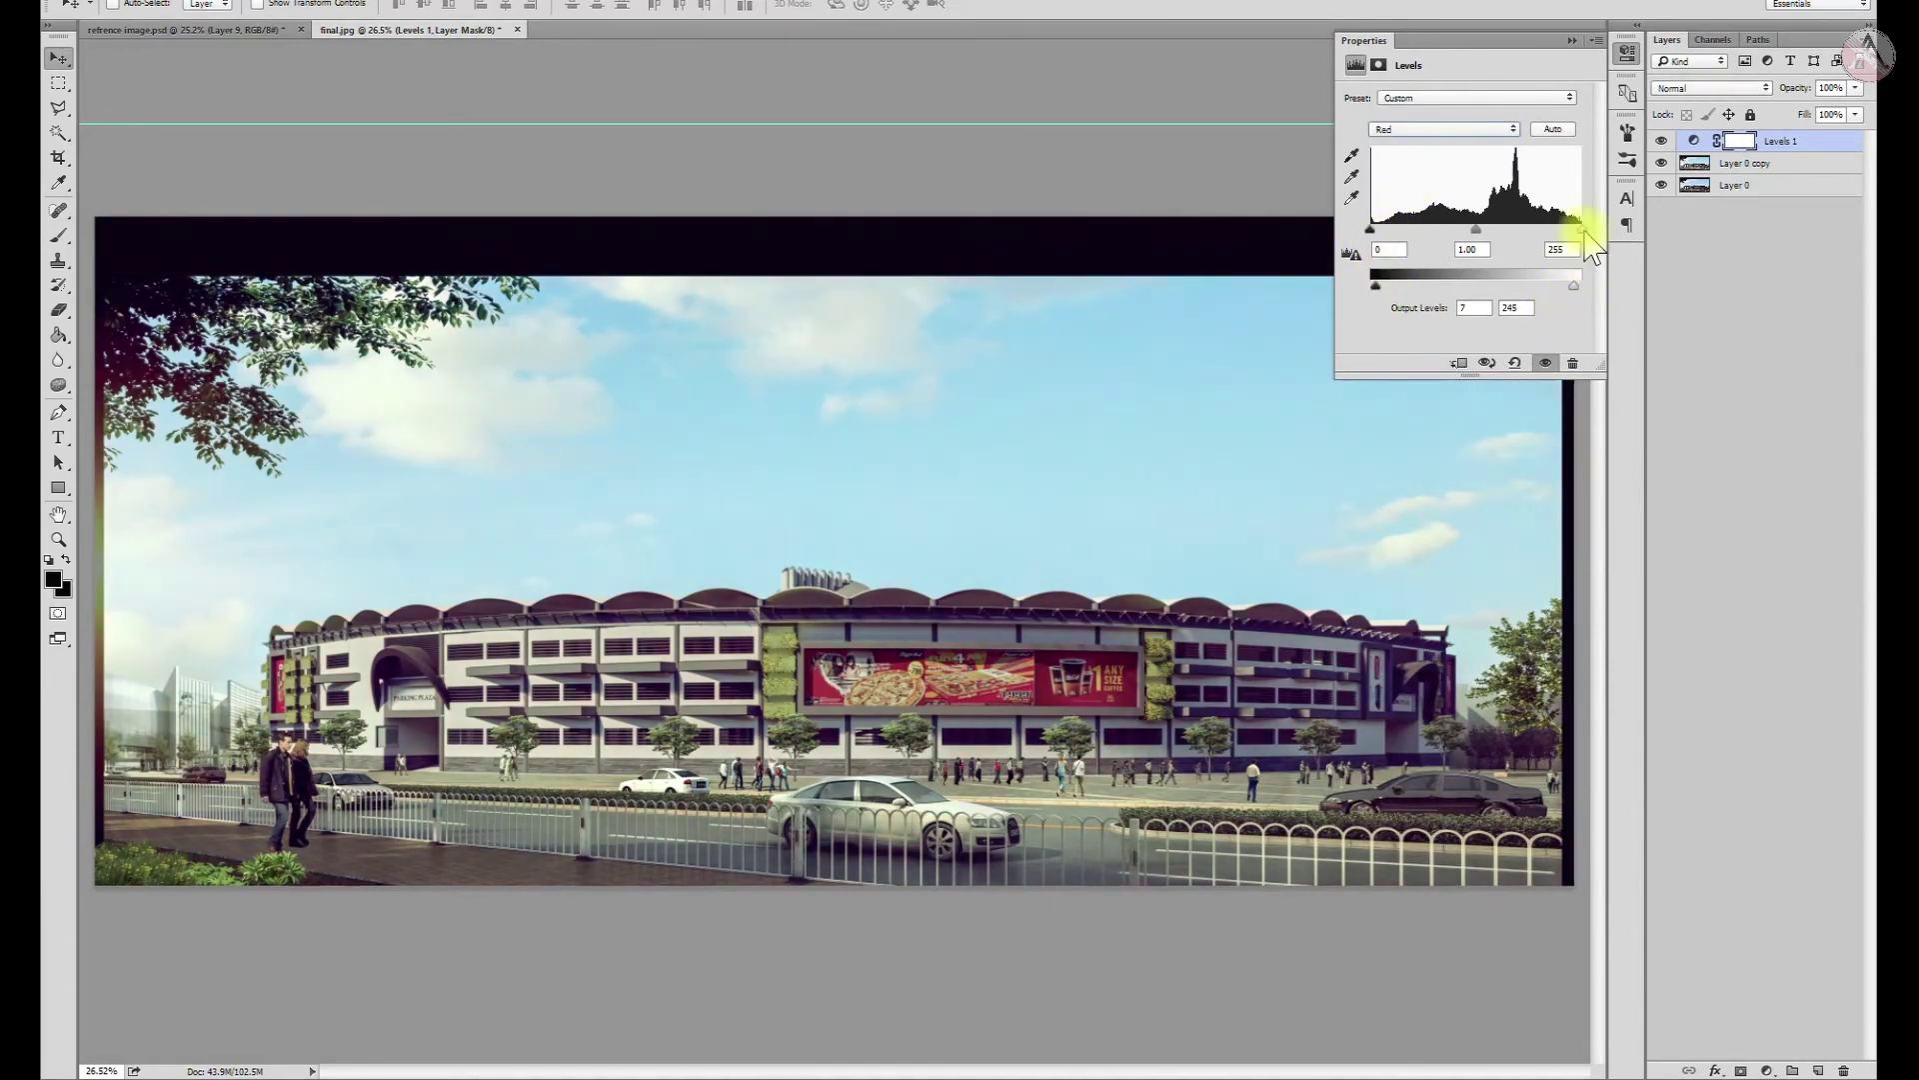
{"action": "left_click", "coordinate": [1572, 40]}
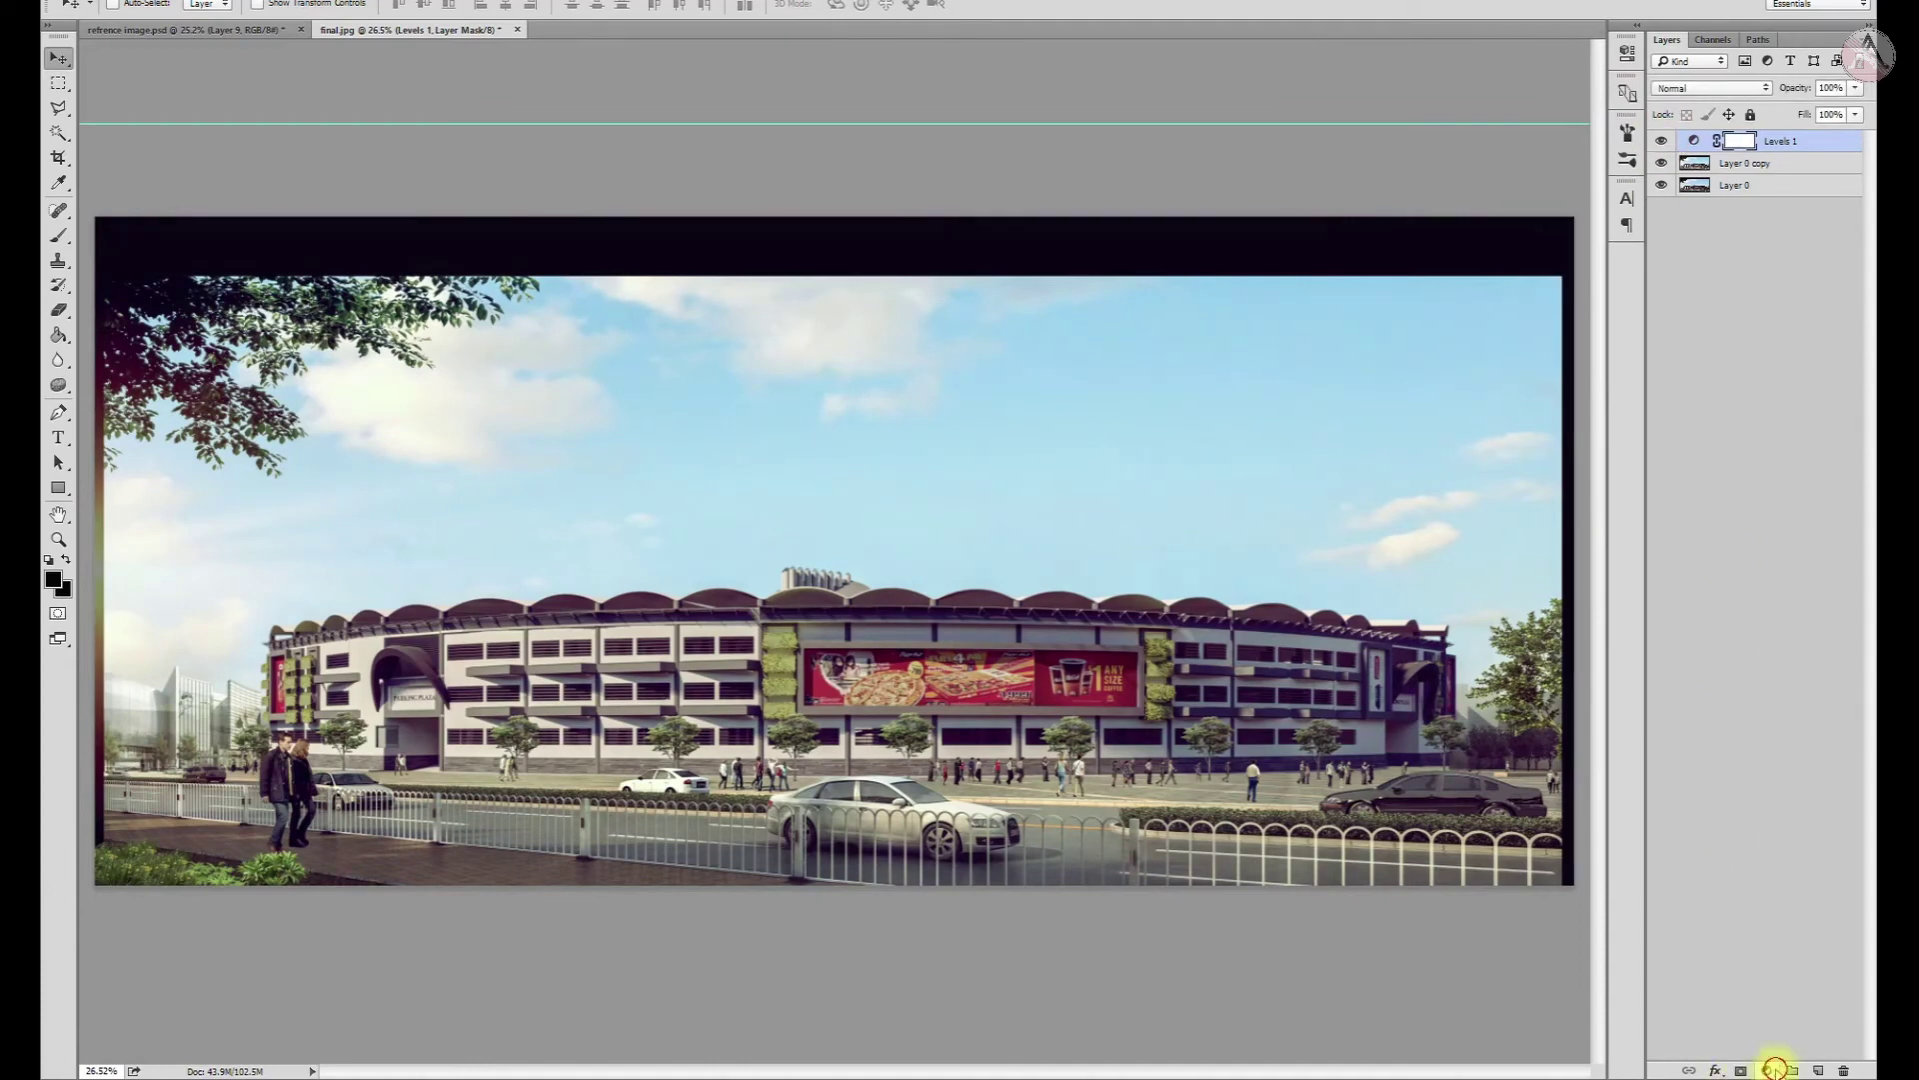
Add a Selective Color layer, cutting cyan and adding black in Reds, cutting cyan in Blues
{"action": "left_click", "coordinate": [1775, 1070]}
{"action": "left_click", "coordinate": [1759, 1049]}
{"action": "left_click", "coordinate": [1469, 119]}
{"action": "left_click_drag", "start_coordinate": [1463, 162], "coordinate": [1457, 162]}
{"action": "left_click_drag", "start_coordinate": [1463, 272], "coordinate": [1484, 280]}
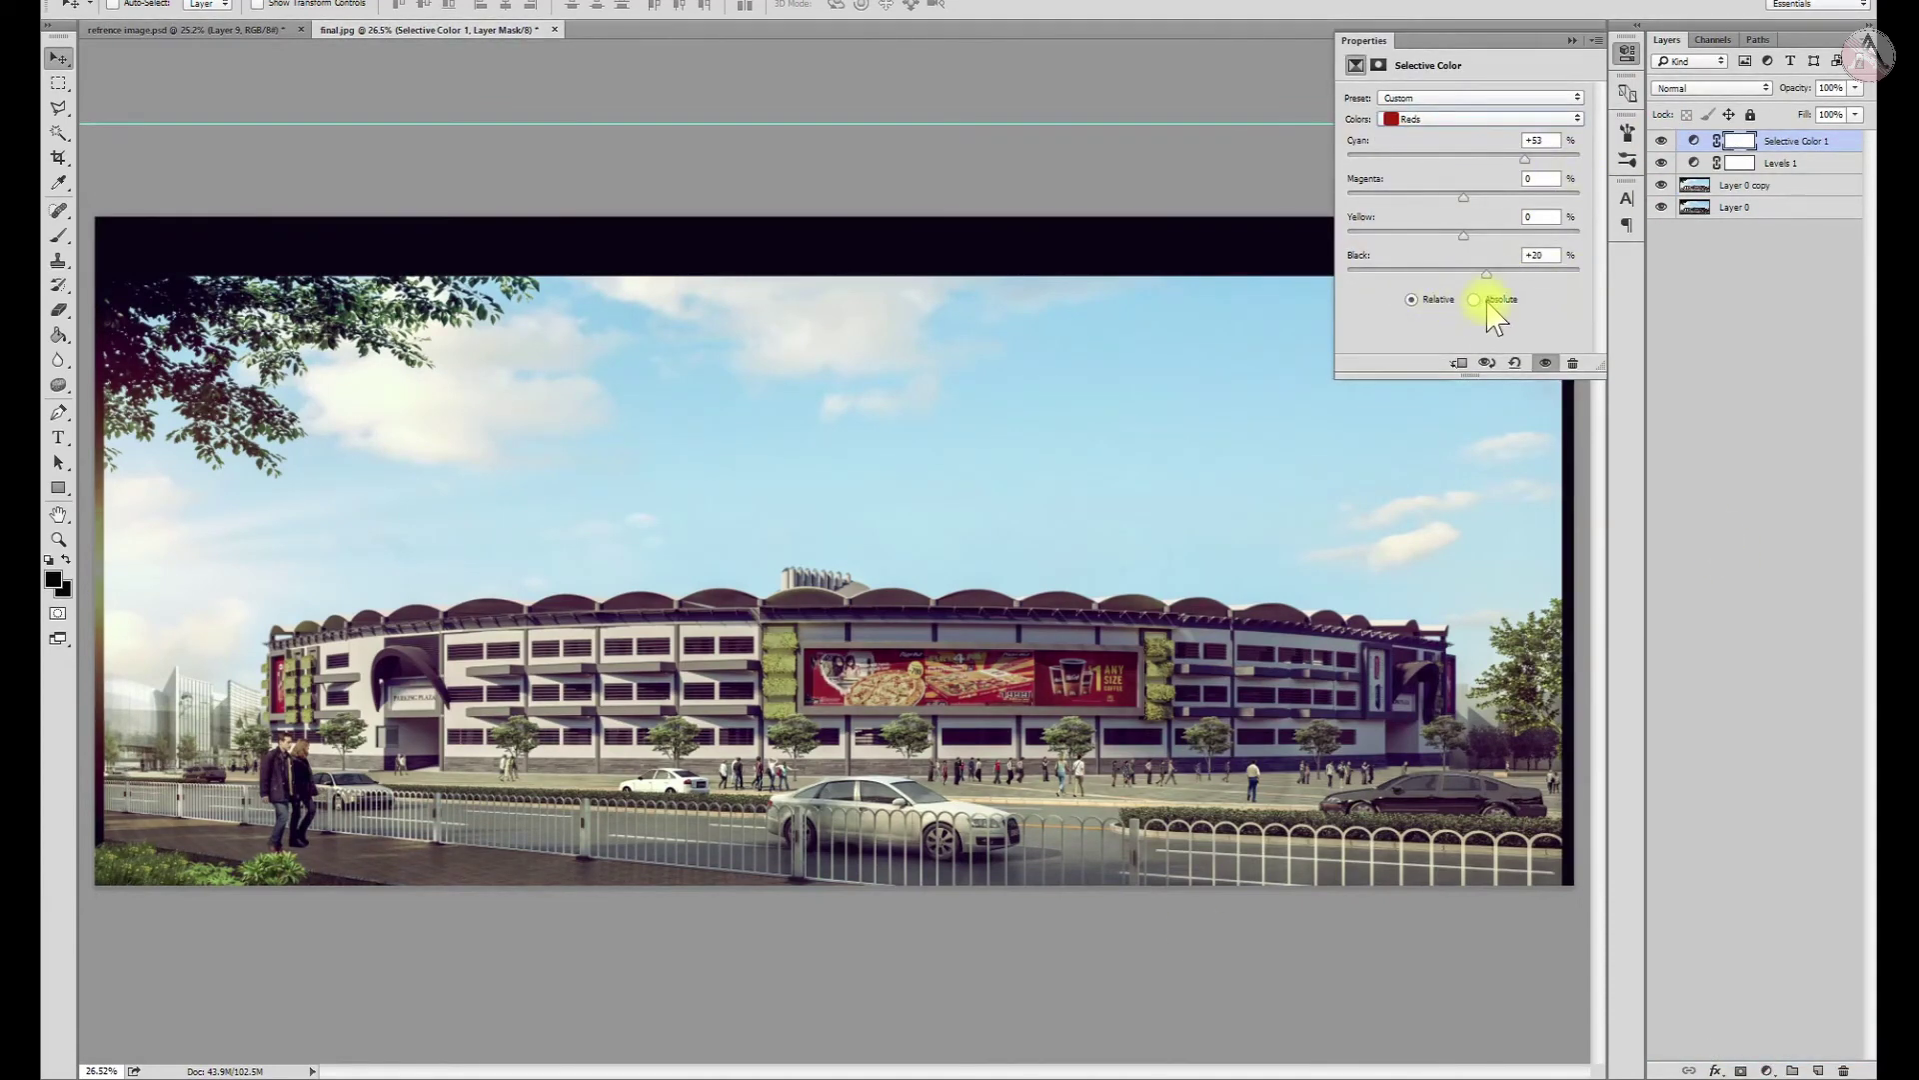
{"action": "left_click", "coordinate": [1549, 117]}
{"action": "left_click", "coordinate": [1435, 198]}
{"action": "left_click_drag", "start_coordinate": [1464, 159], "coordinate": [1420, 159]}
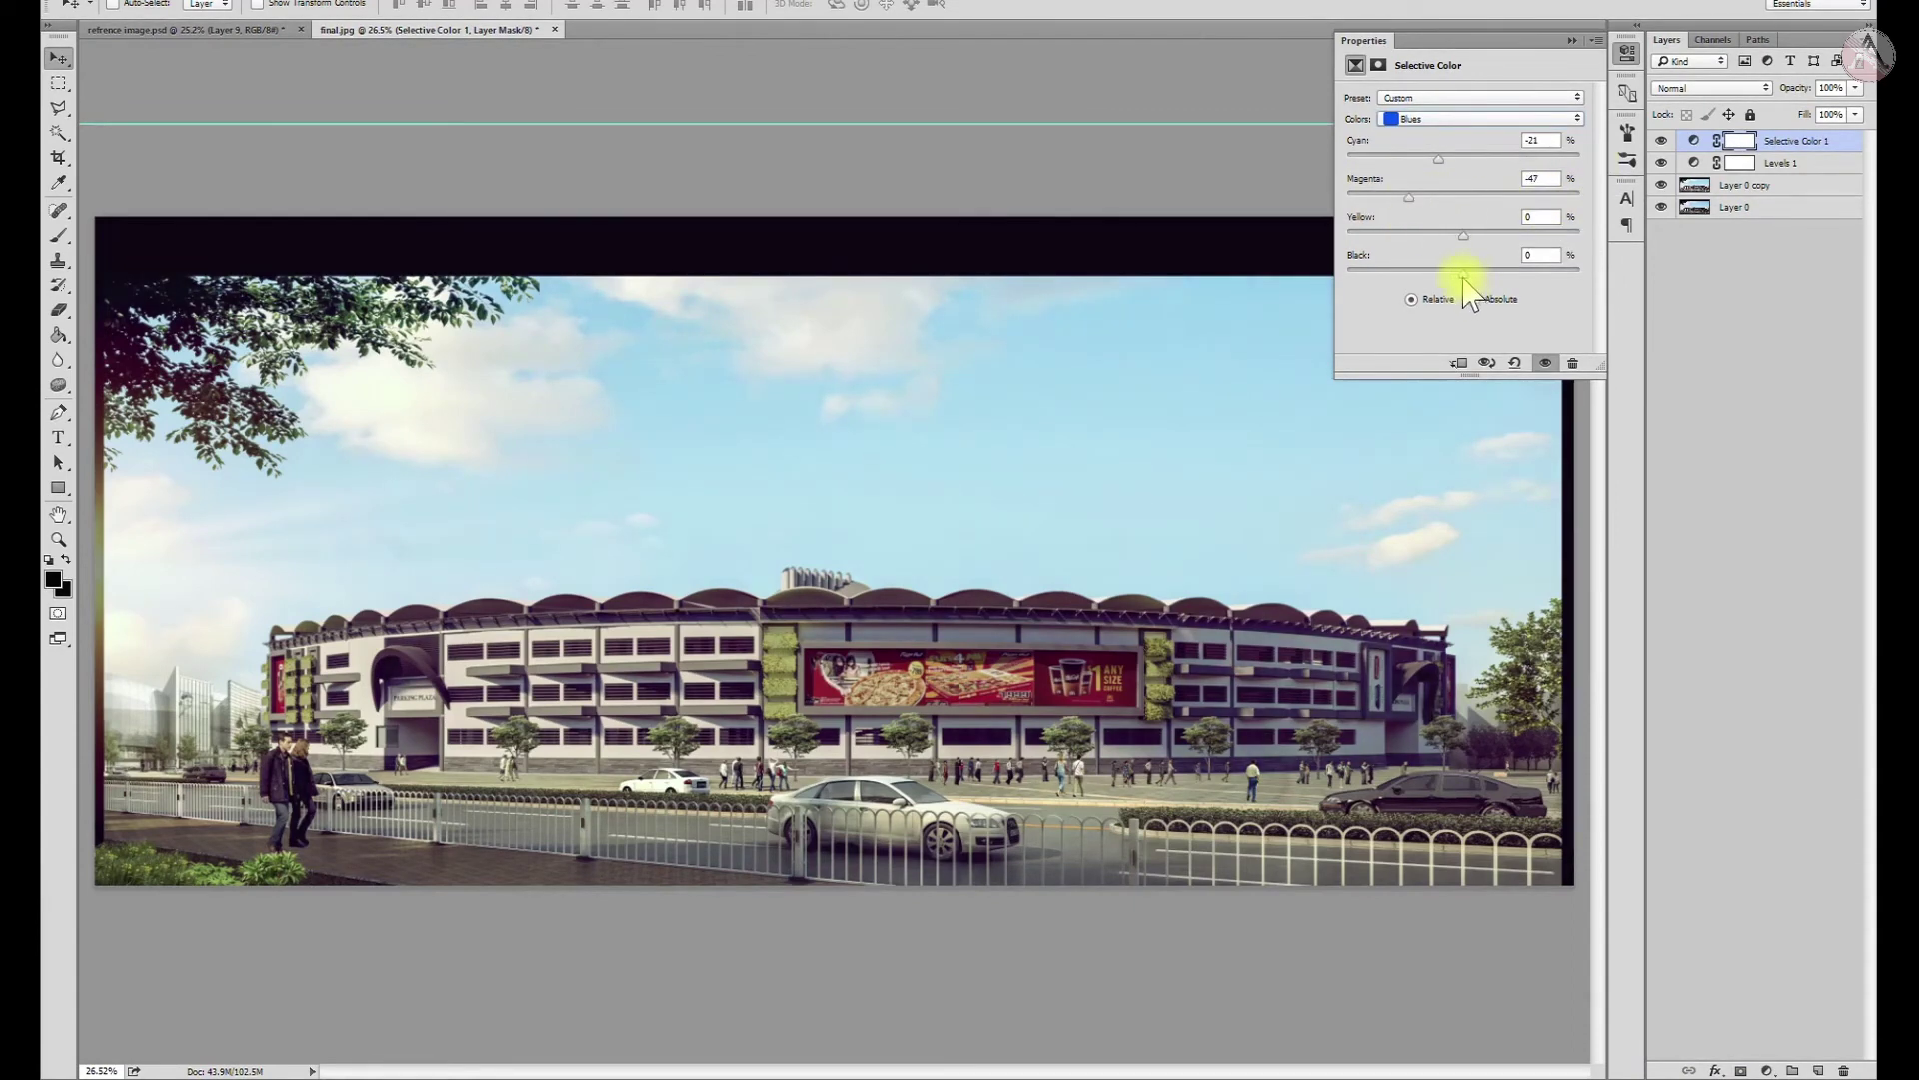
Raise black to +93 in Cyans; cut magenta and yellow, add black in Whites
{"action": "left_click", "coordinate": [1449, 119]}
{"action": "left_click", "coordinate": [1417, 189]}
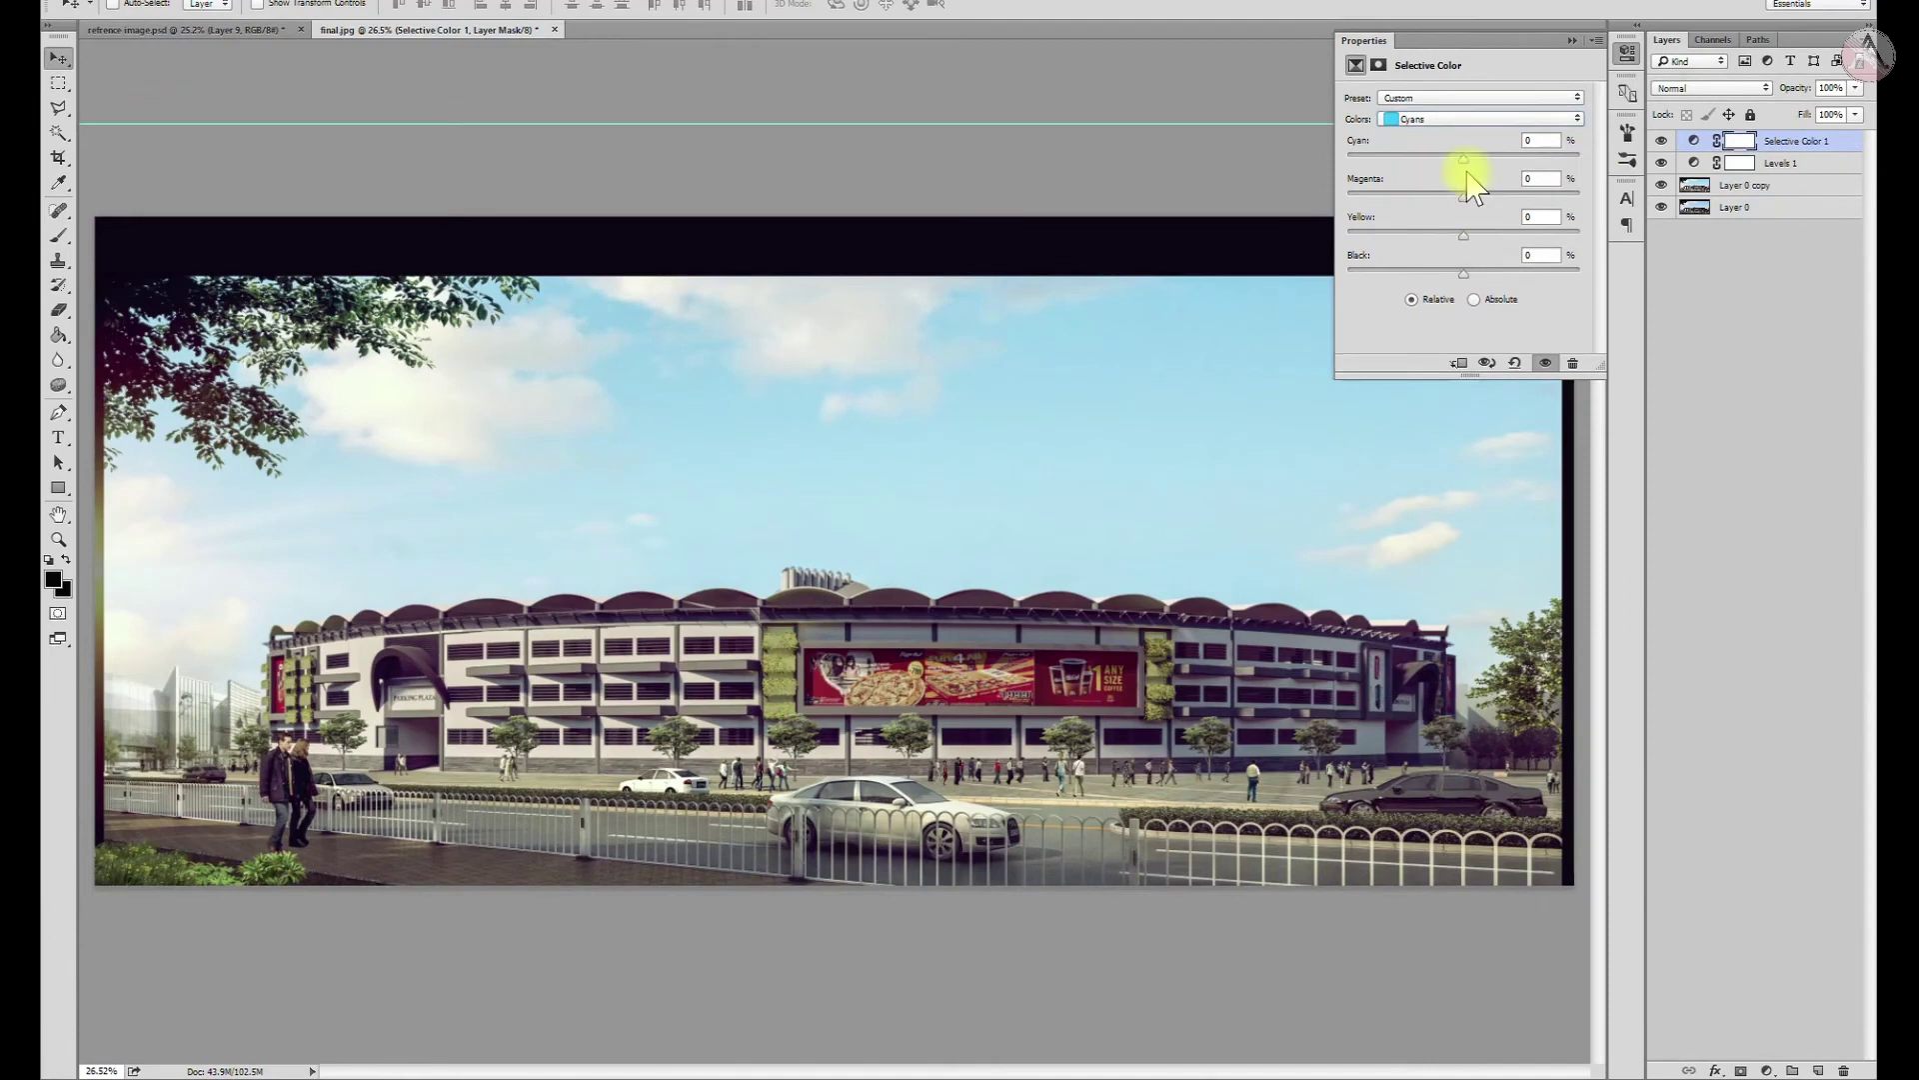
{"action": "left_click_drag", "start_coordinate": [1463, 273], "coordinate": [1572, 273]}
{"action": "left_click", "coordinate": [1479, 119]}
{"action": "left_click", "coordinate": [1454, 222]}
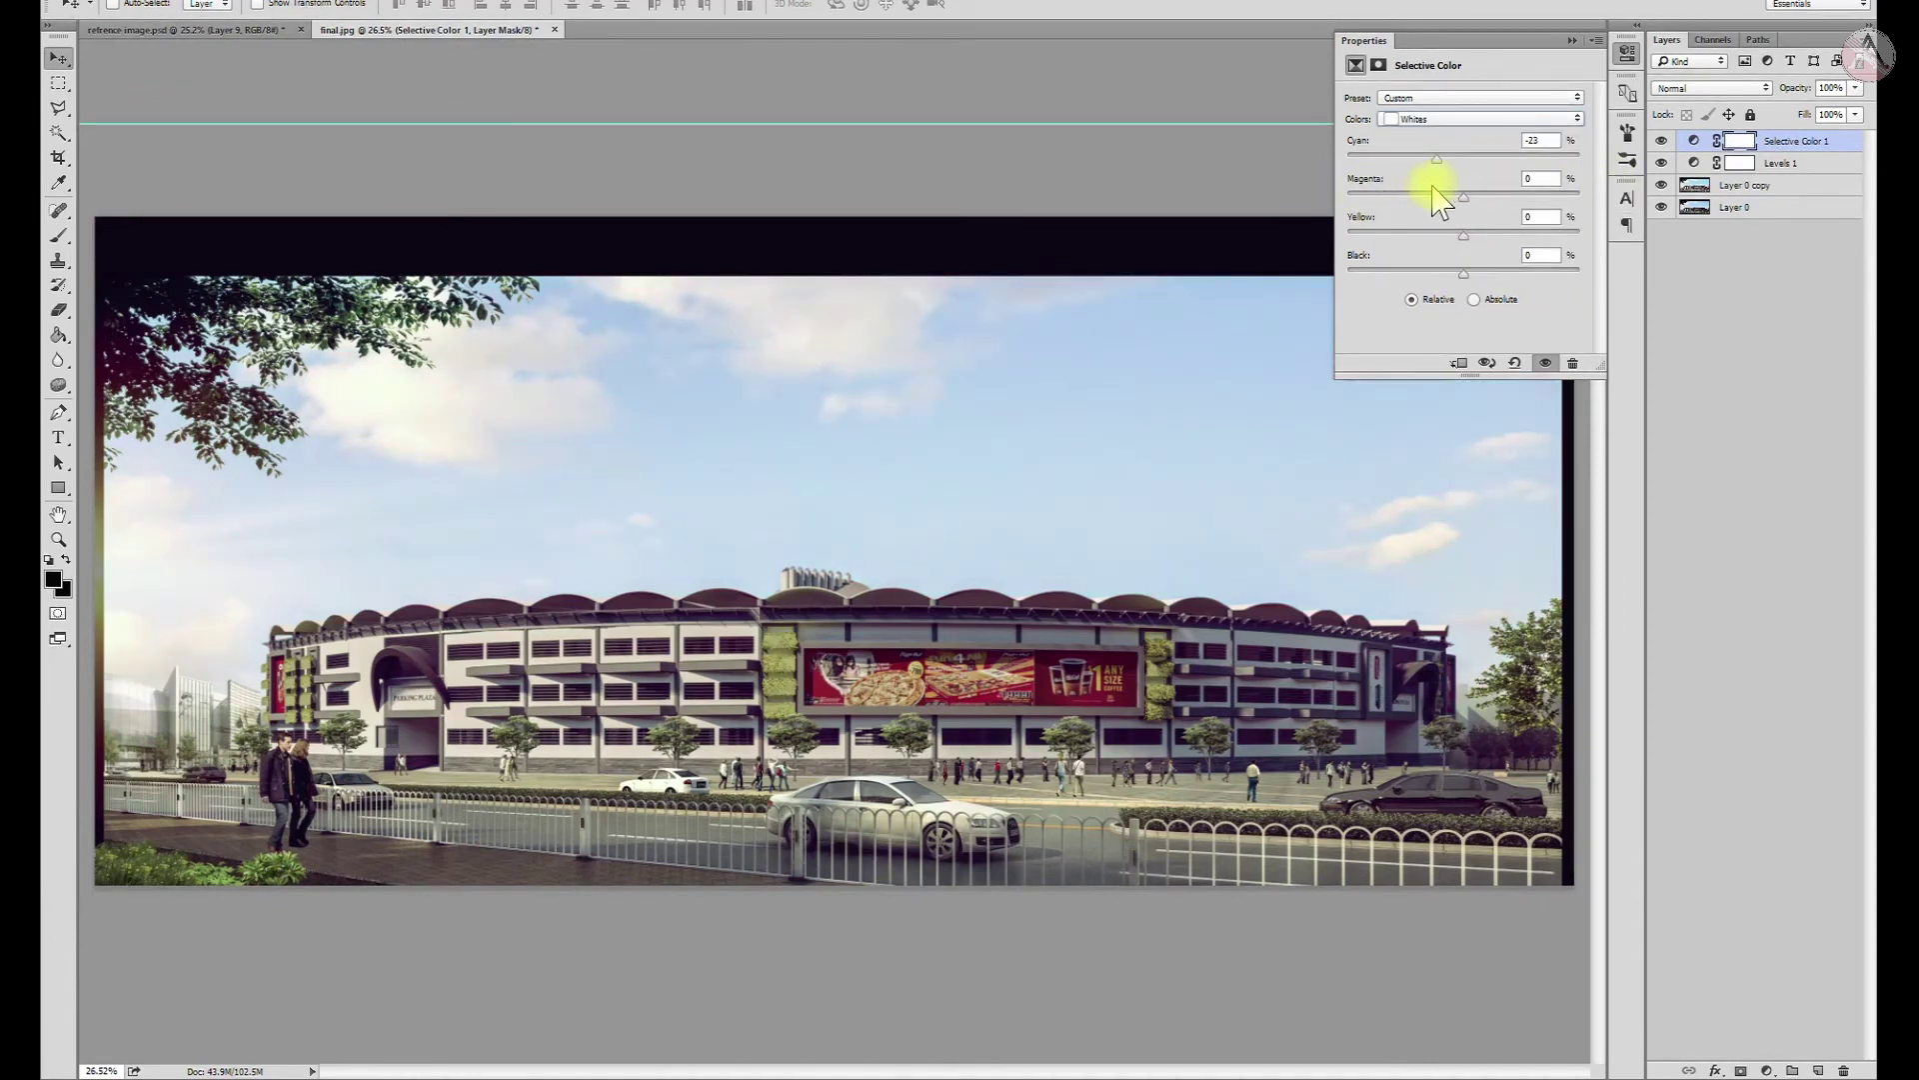
{"action": "mouse_move", "coordinate": [1465, 196]}
{"action": "left_mouse_down"}
{"action": "mouse_move", "coordinate": [1435, 234]}
{"action": "mouse_move", "coordinate": [1511, 272]}
{"action": "mouse_move", "coordinate": [1499, 283]}
{"action": "left_mouse_up"}
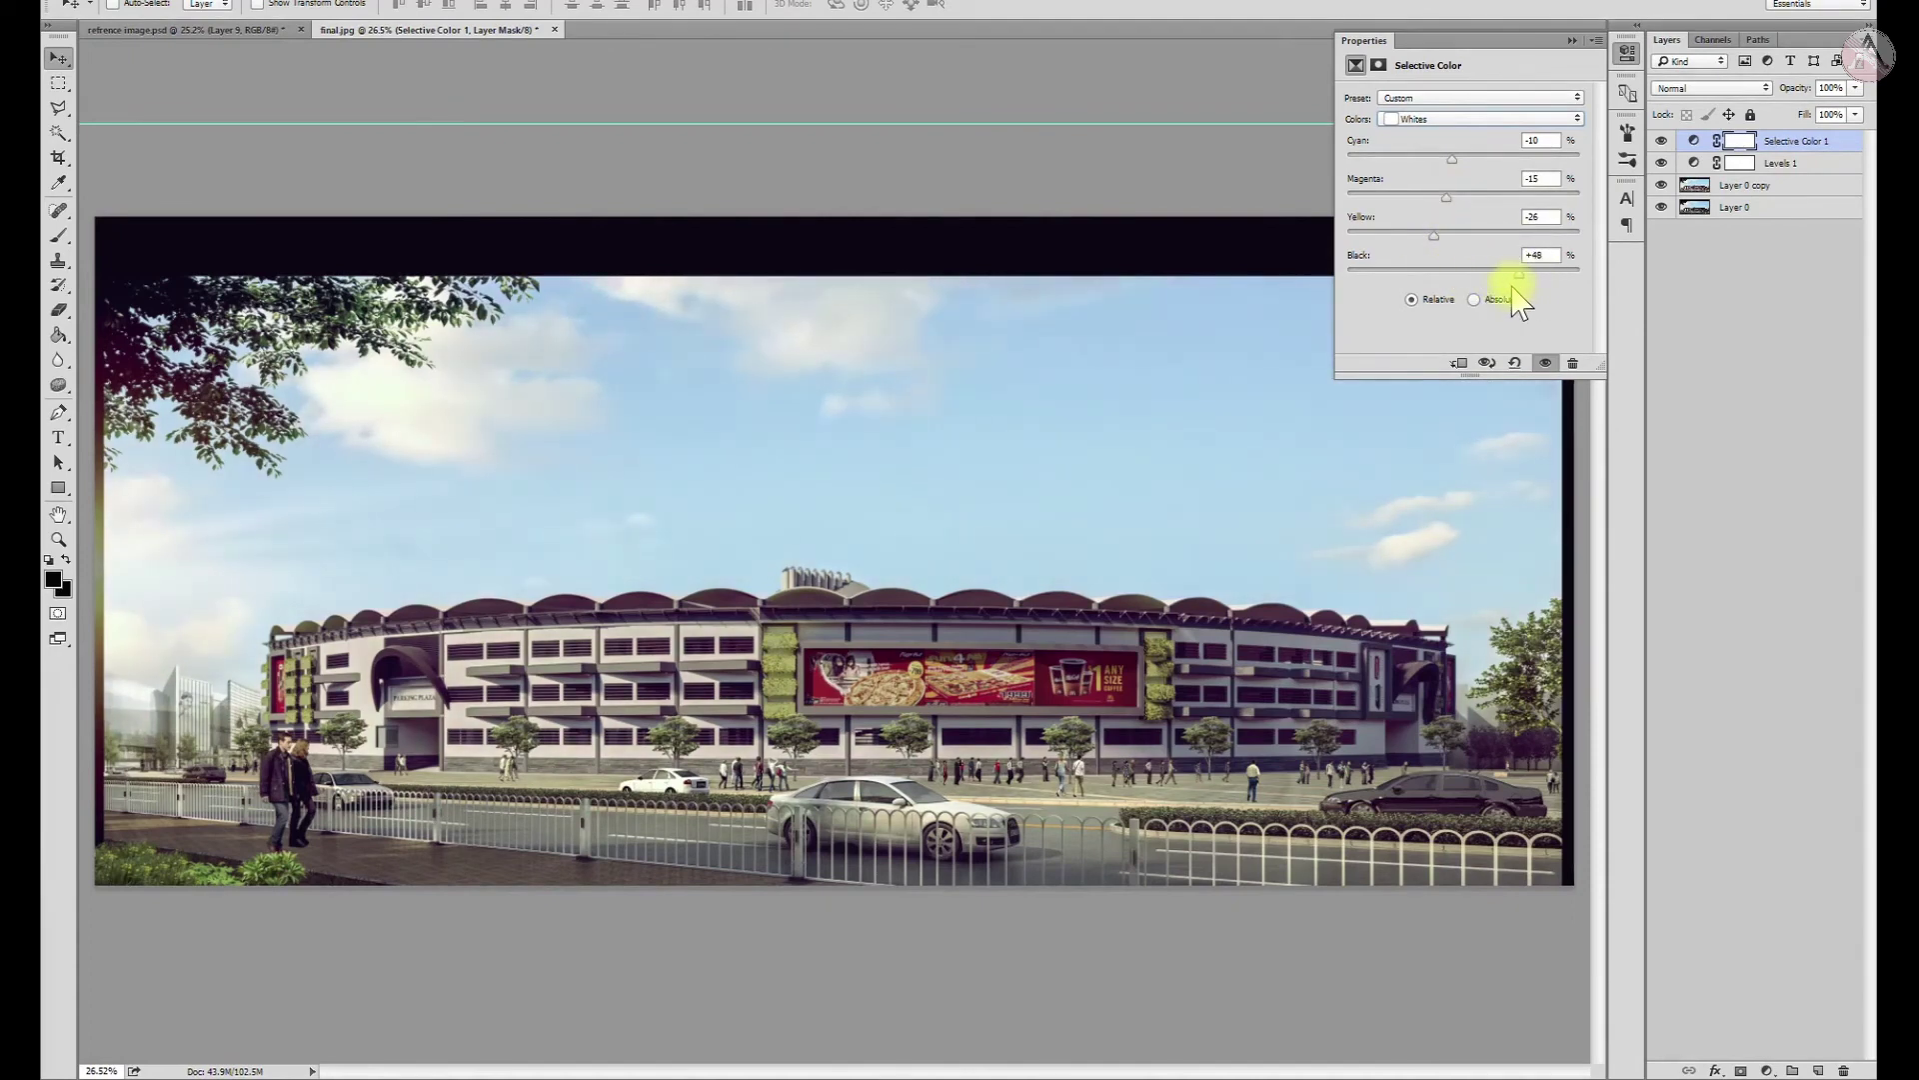
Nudge magenta up in Neutrals and reduce magenta in Blacks, then fit the image
{"action": "left_click", "coordinate": [1480, 119]}
{"action": "left_click", "coordinate": [1459, 238]}
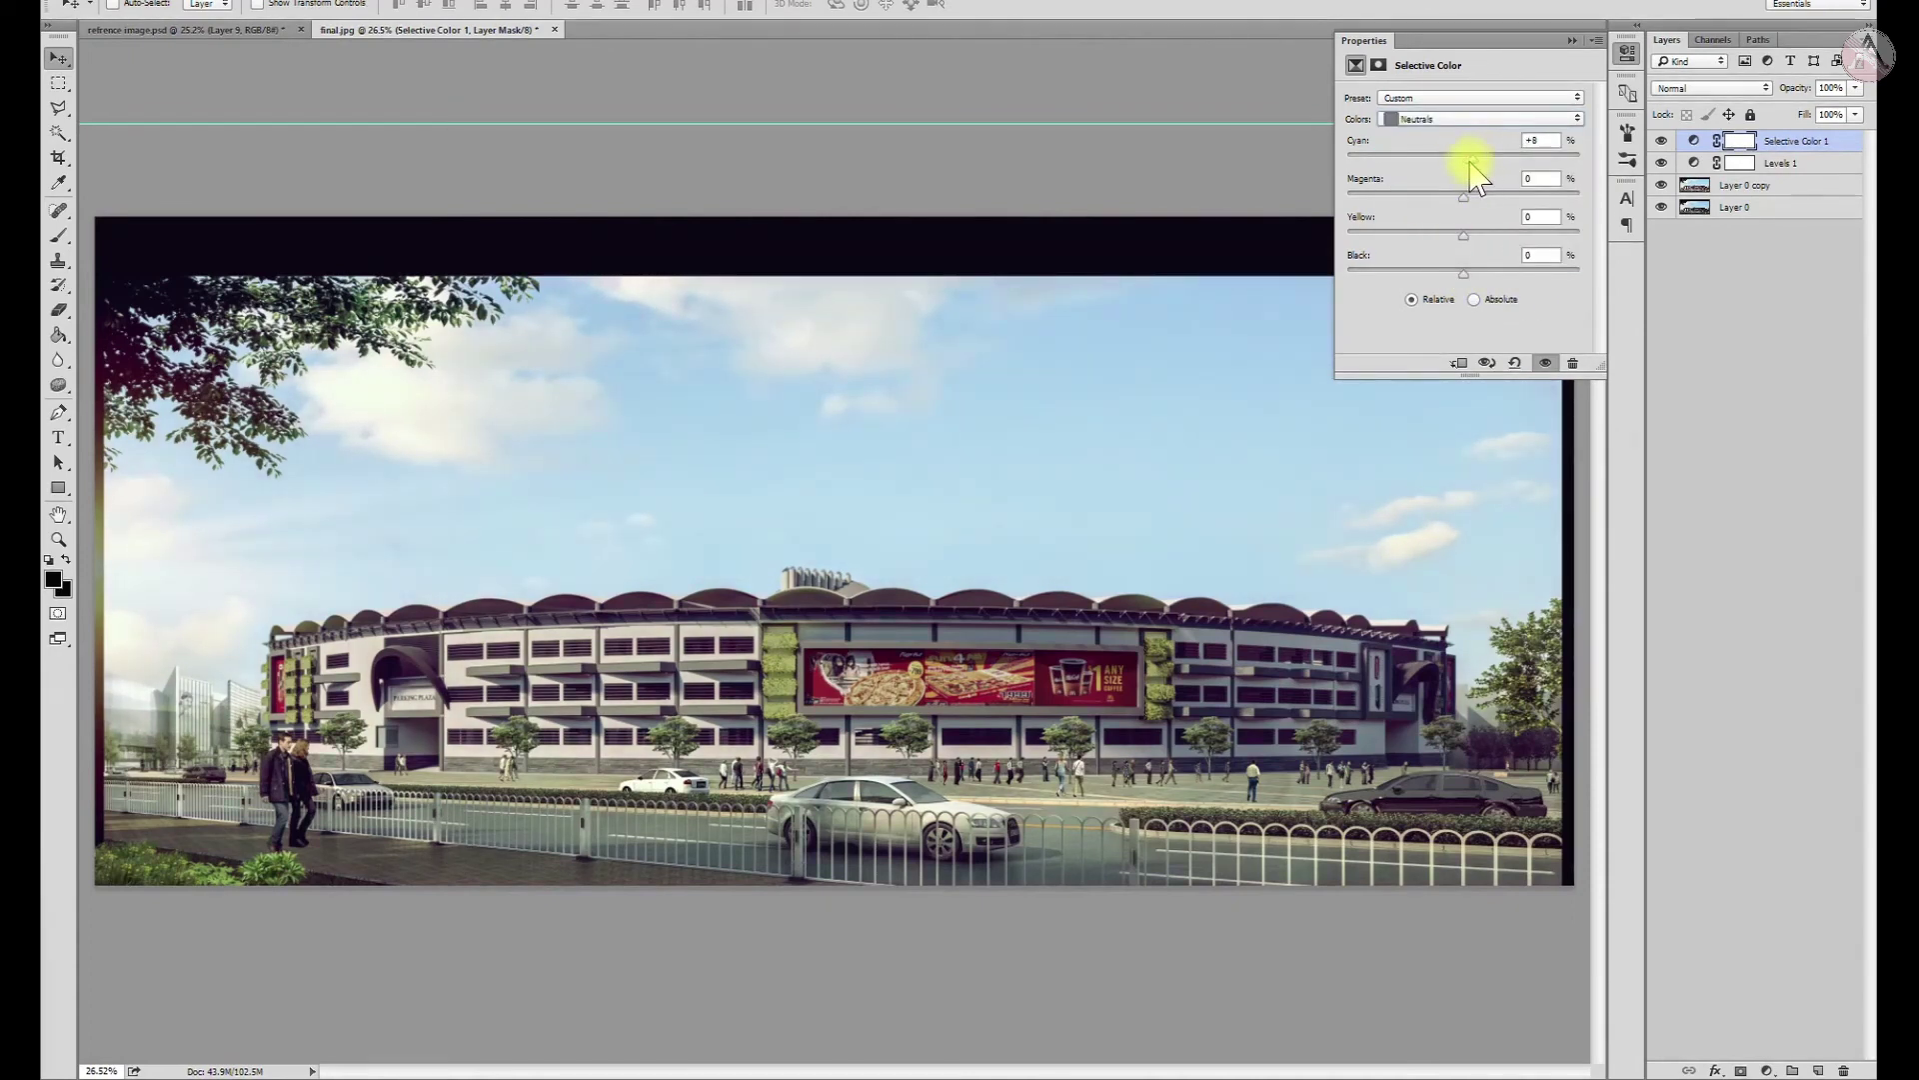
{"action": "left_click_drag", "start_coordinate": [1460, 201], "coordinate": [1467, 212]}
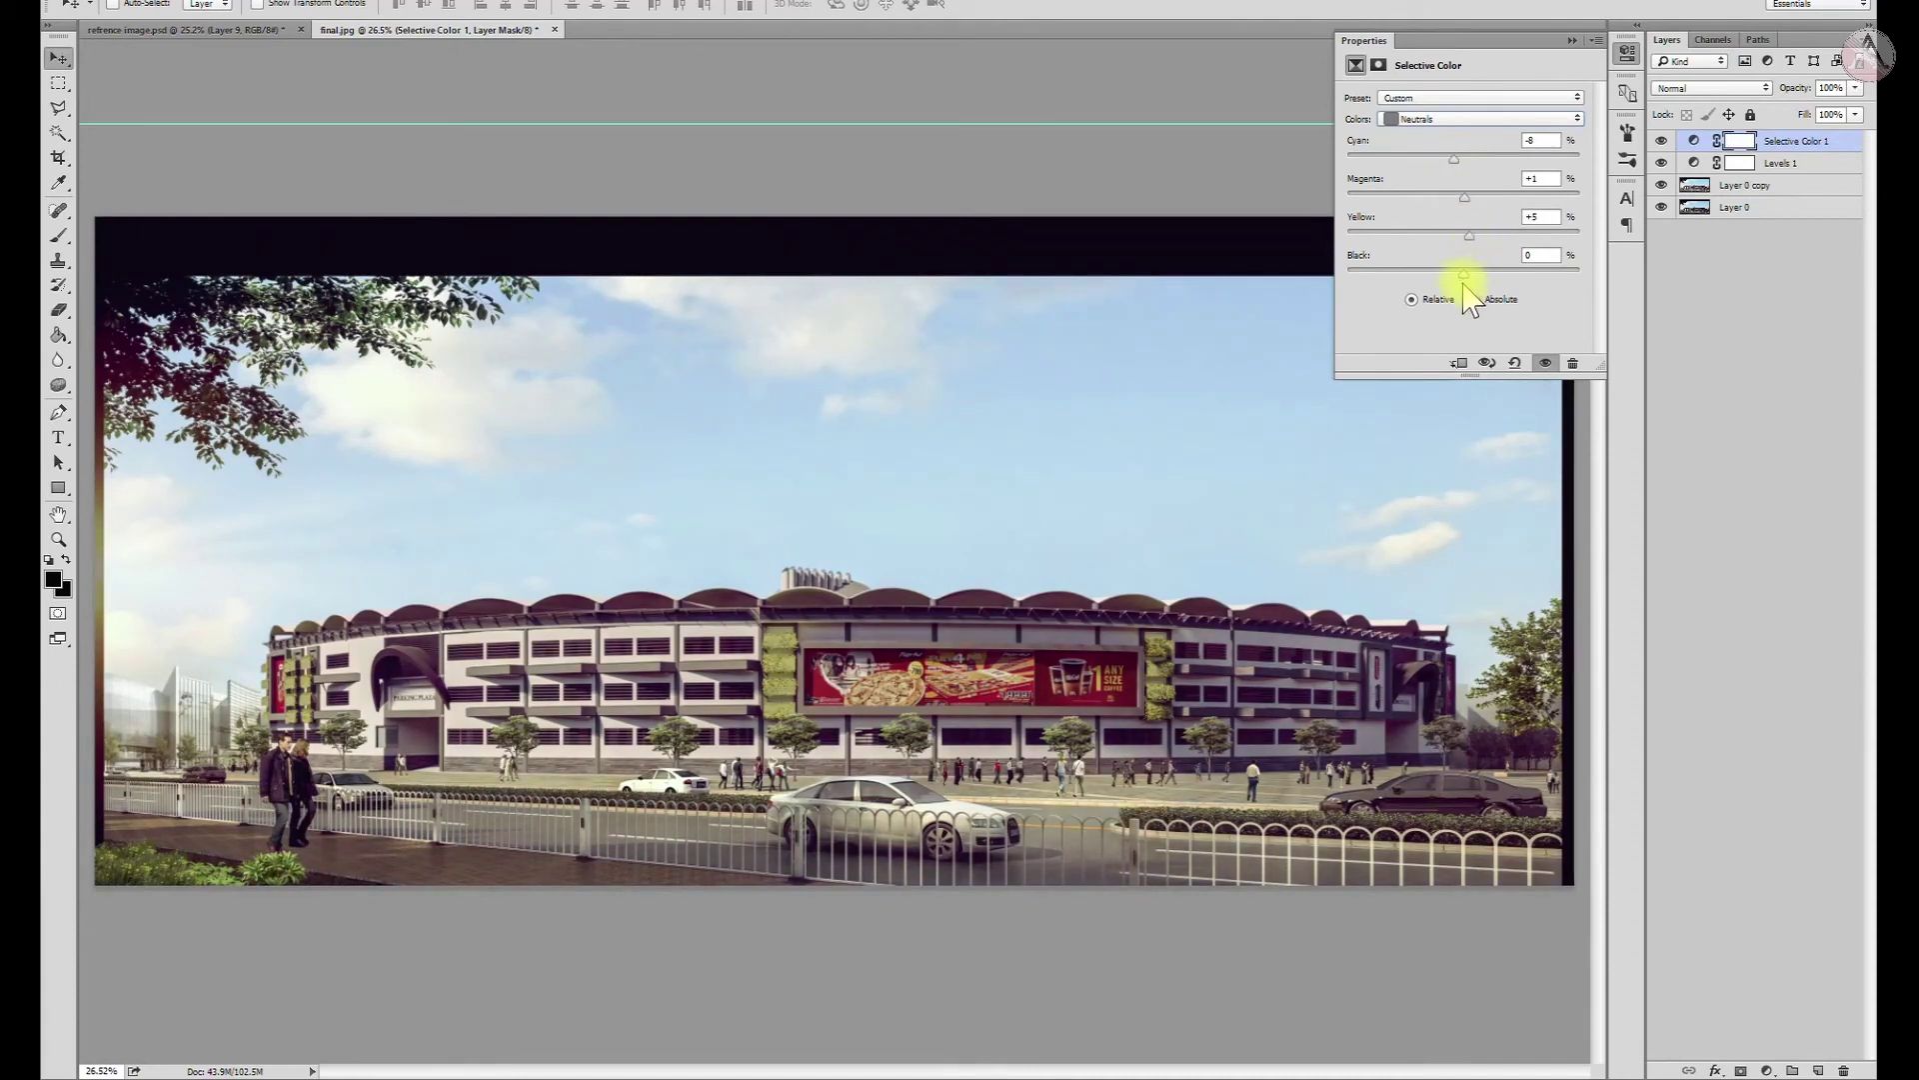
{"action": "left_click", "coordinate": [1480, 119]}
{"action": "left_click", "coordinate": [1450, 245]}
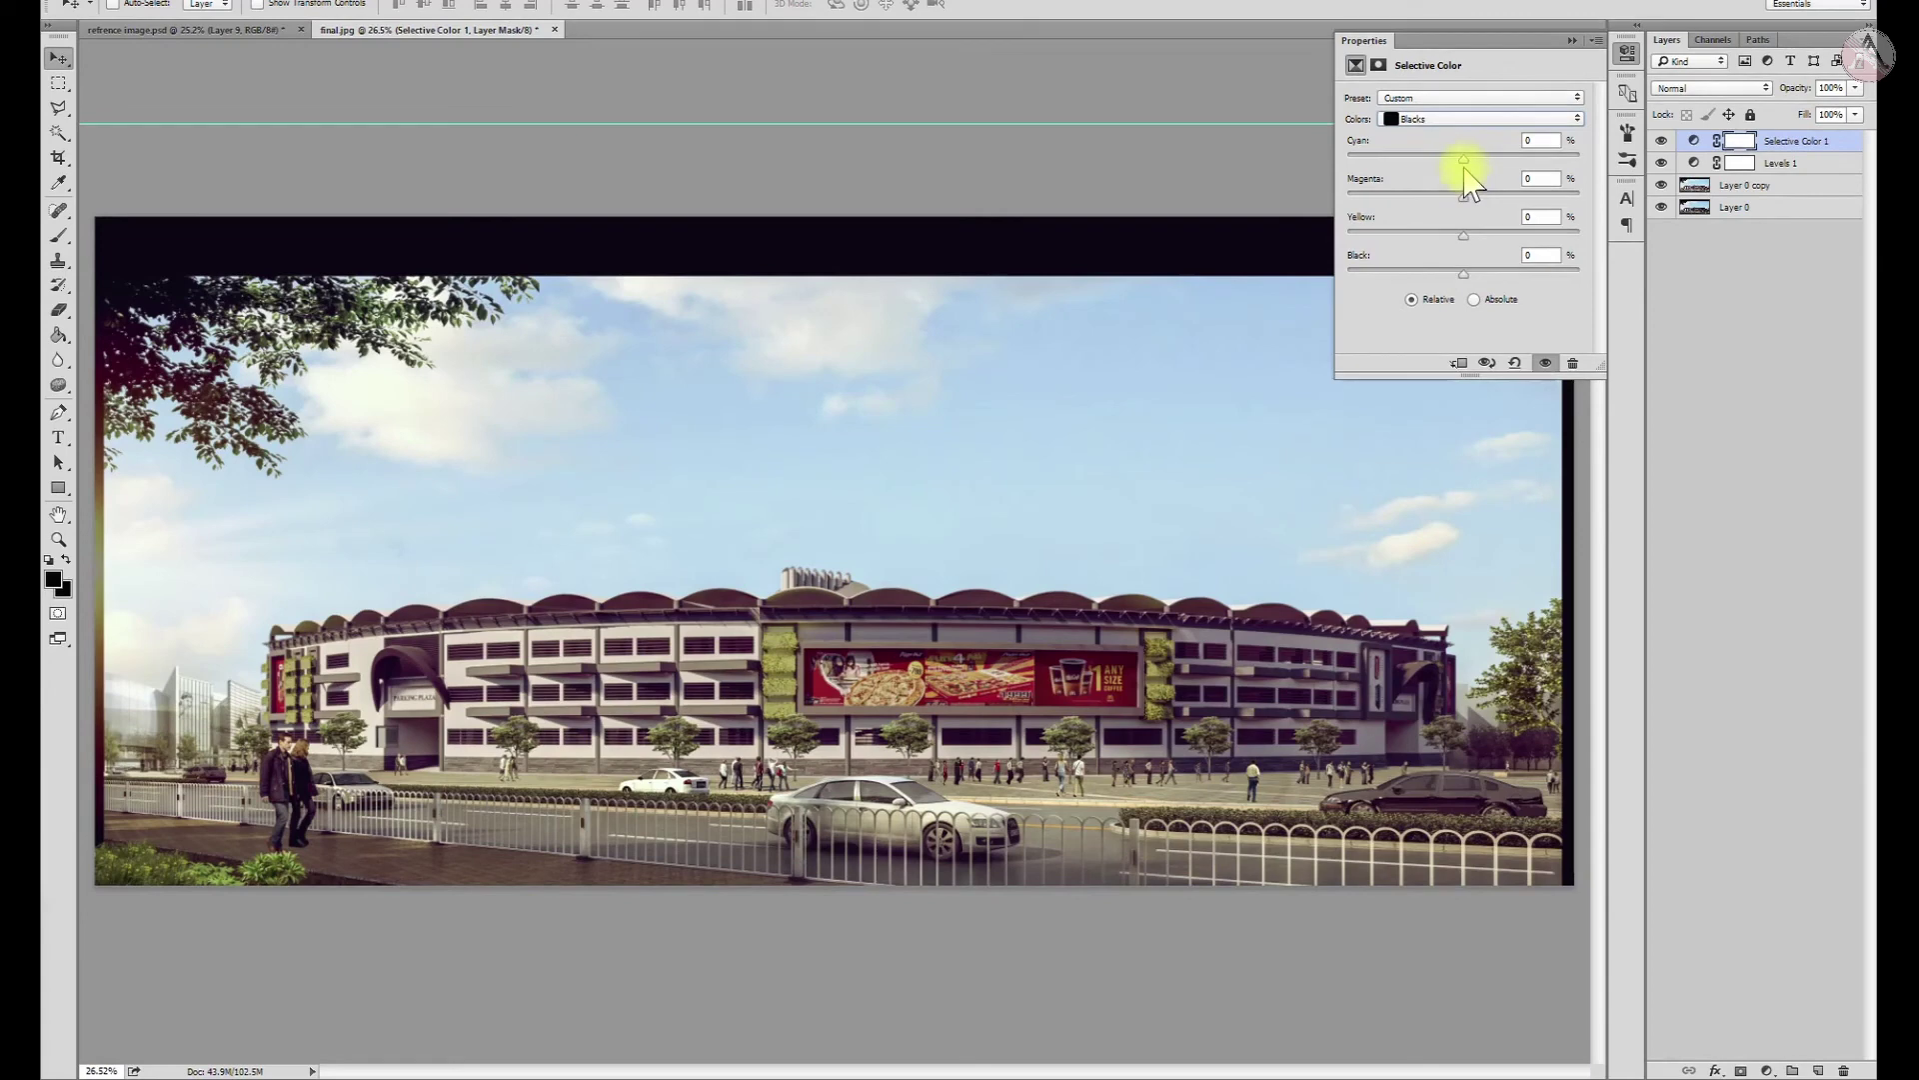
{"action": "left_click_drag", "start_coordinate": [1472, 204], "coordinate": [1478, 282]}
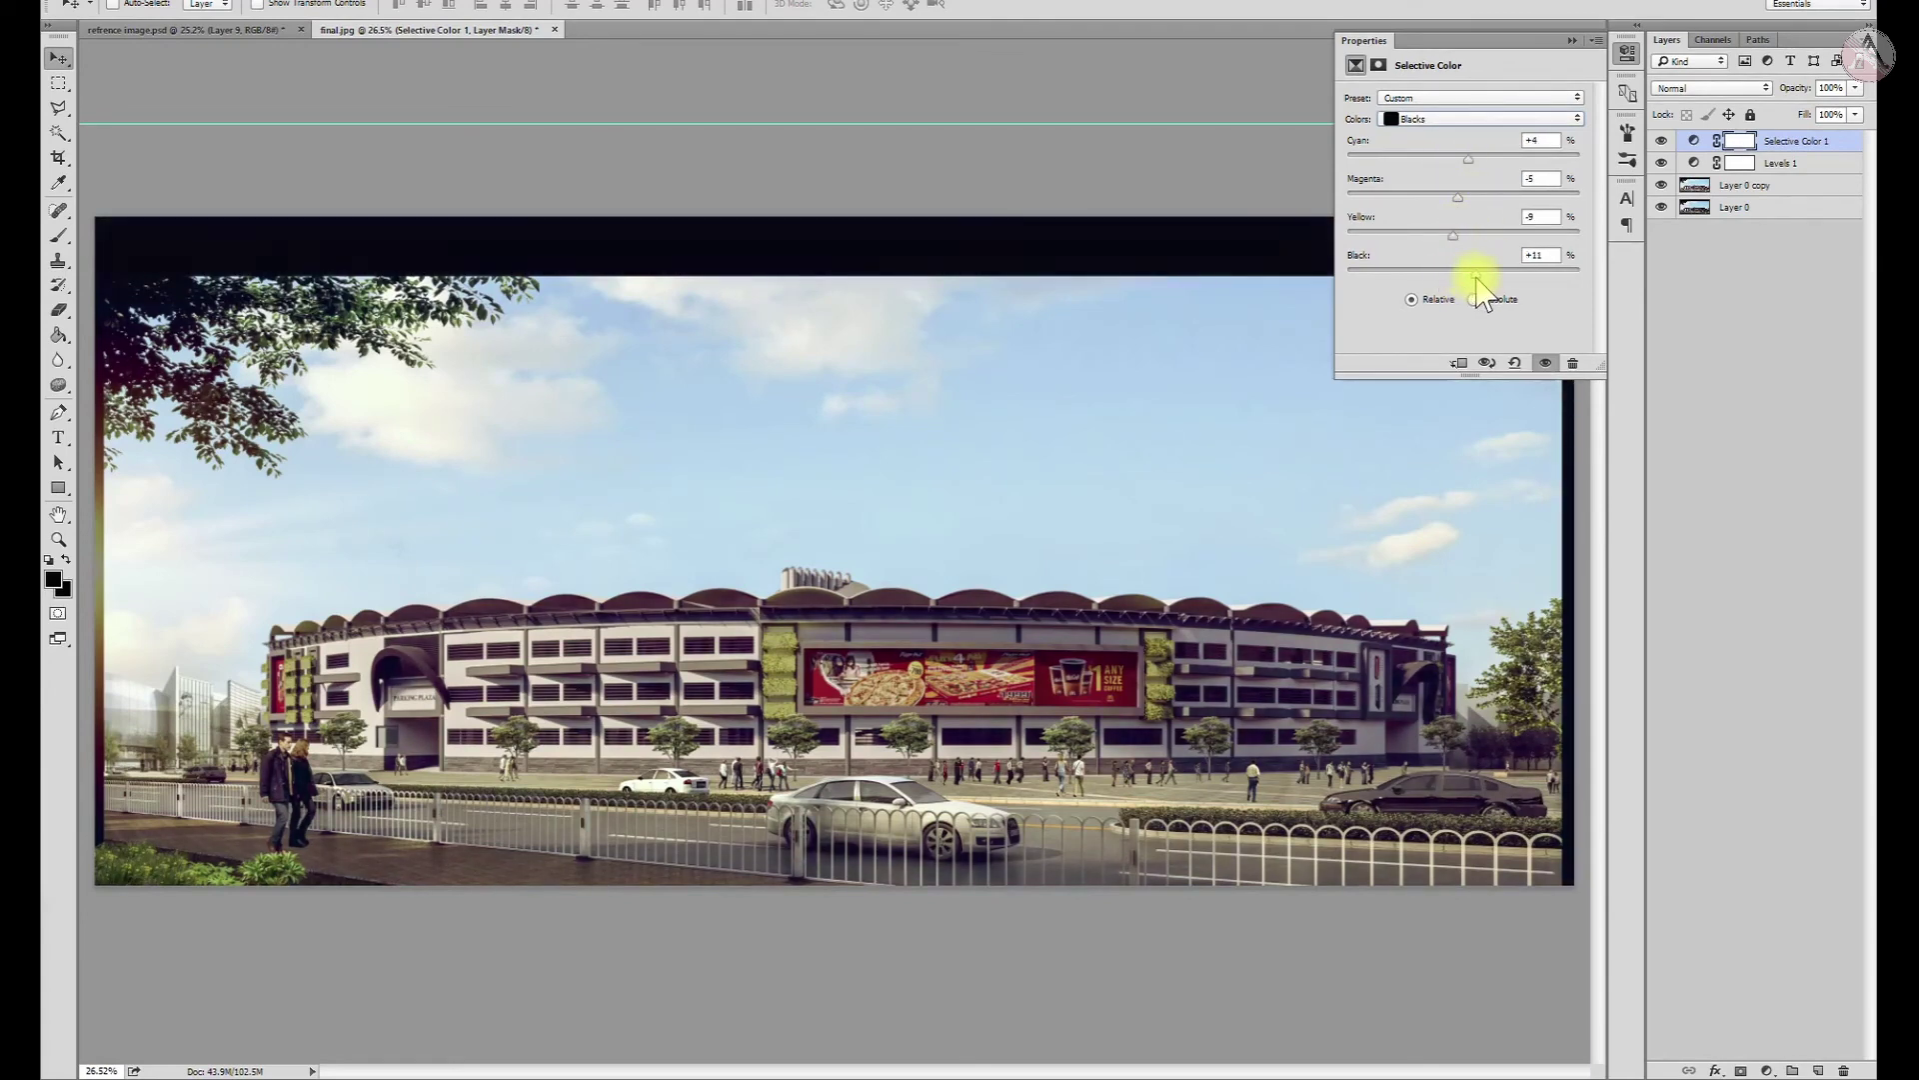
{"action": "left_click", "coordinate": [1571, 40]}
{"action": "key", "text": "ctrl+0"}
{"action": "scroll", "coordinate": [903, 696], "scroll_direction": "down", "scroll_amount": 2}
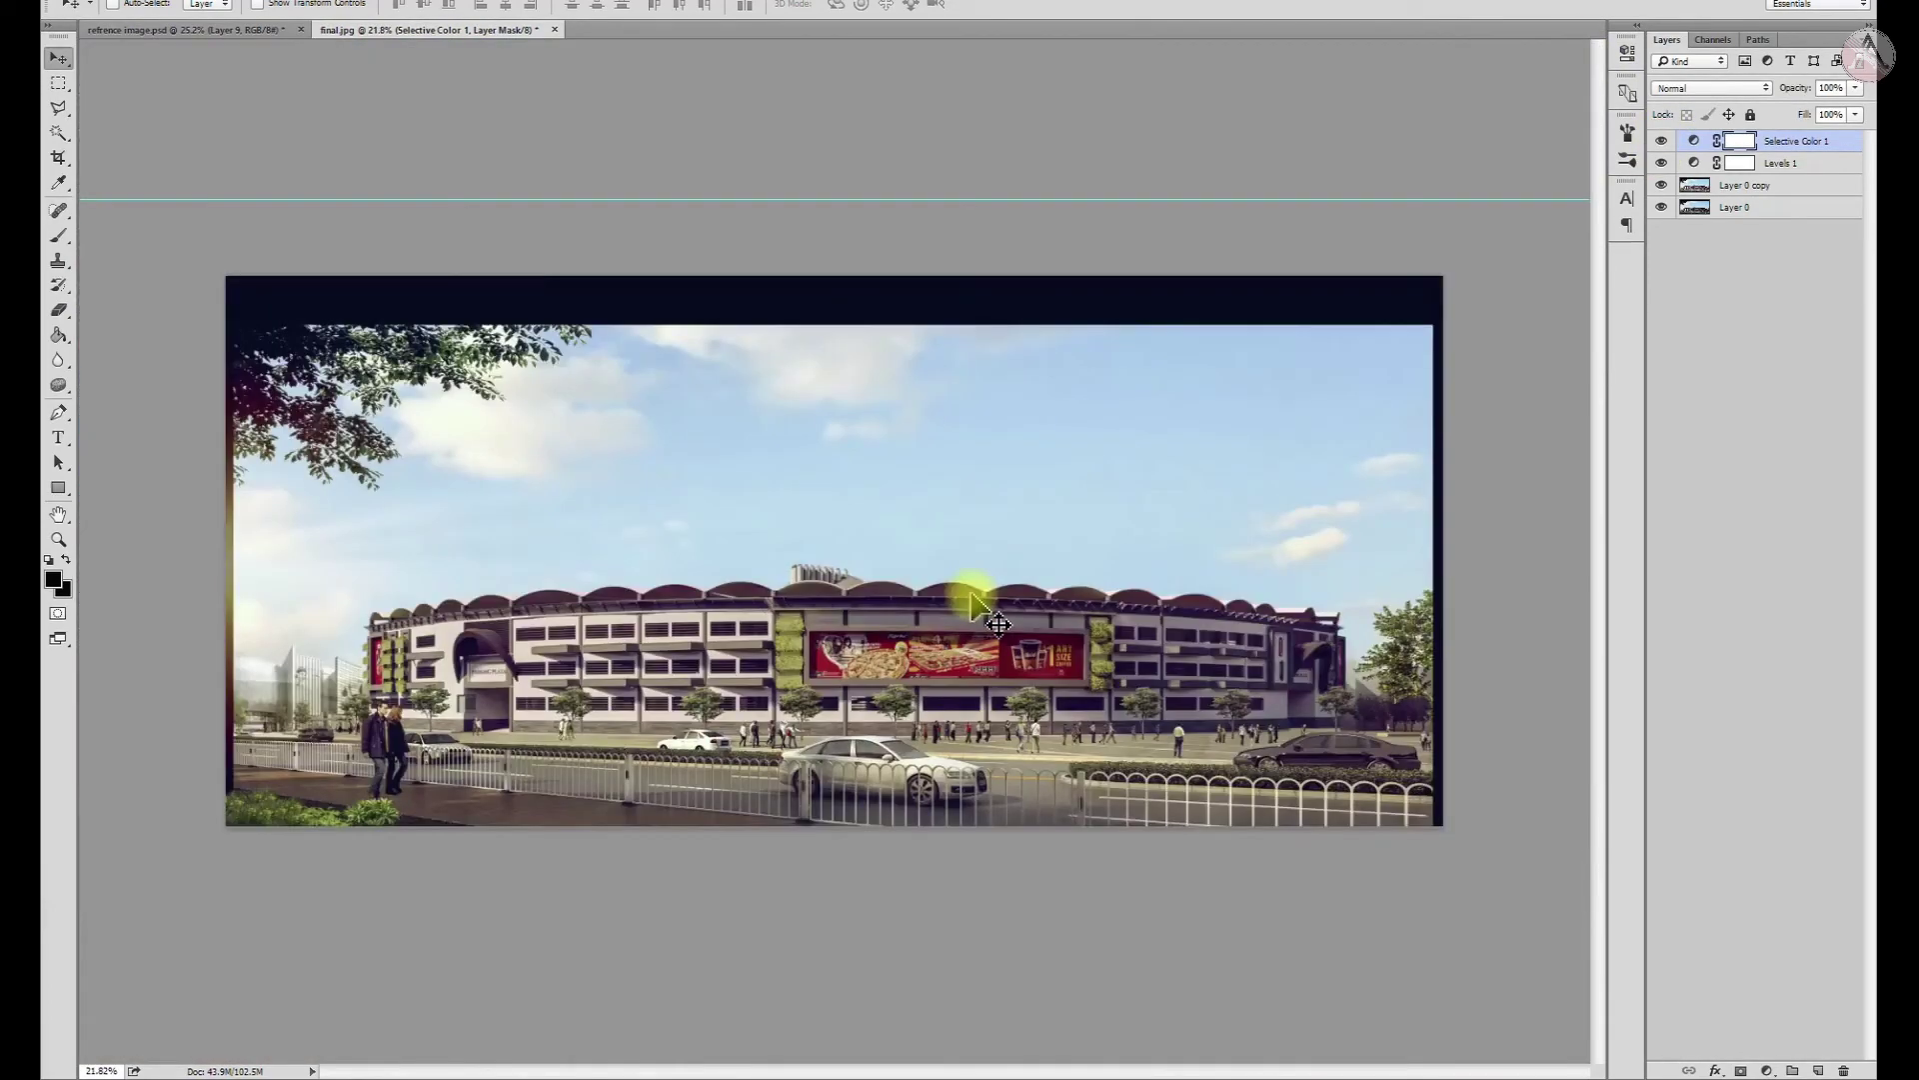
Select all four layers and merge them into one
{"action": "scroll", "coordinate": [903, 697], "scroll_direction": "up", "scroll_amount": 1}
{"action": "left_click_drag", "start_coordinate": [1744, 207], "coordinate": [1777, 168]}
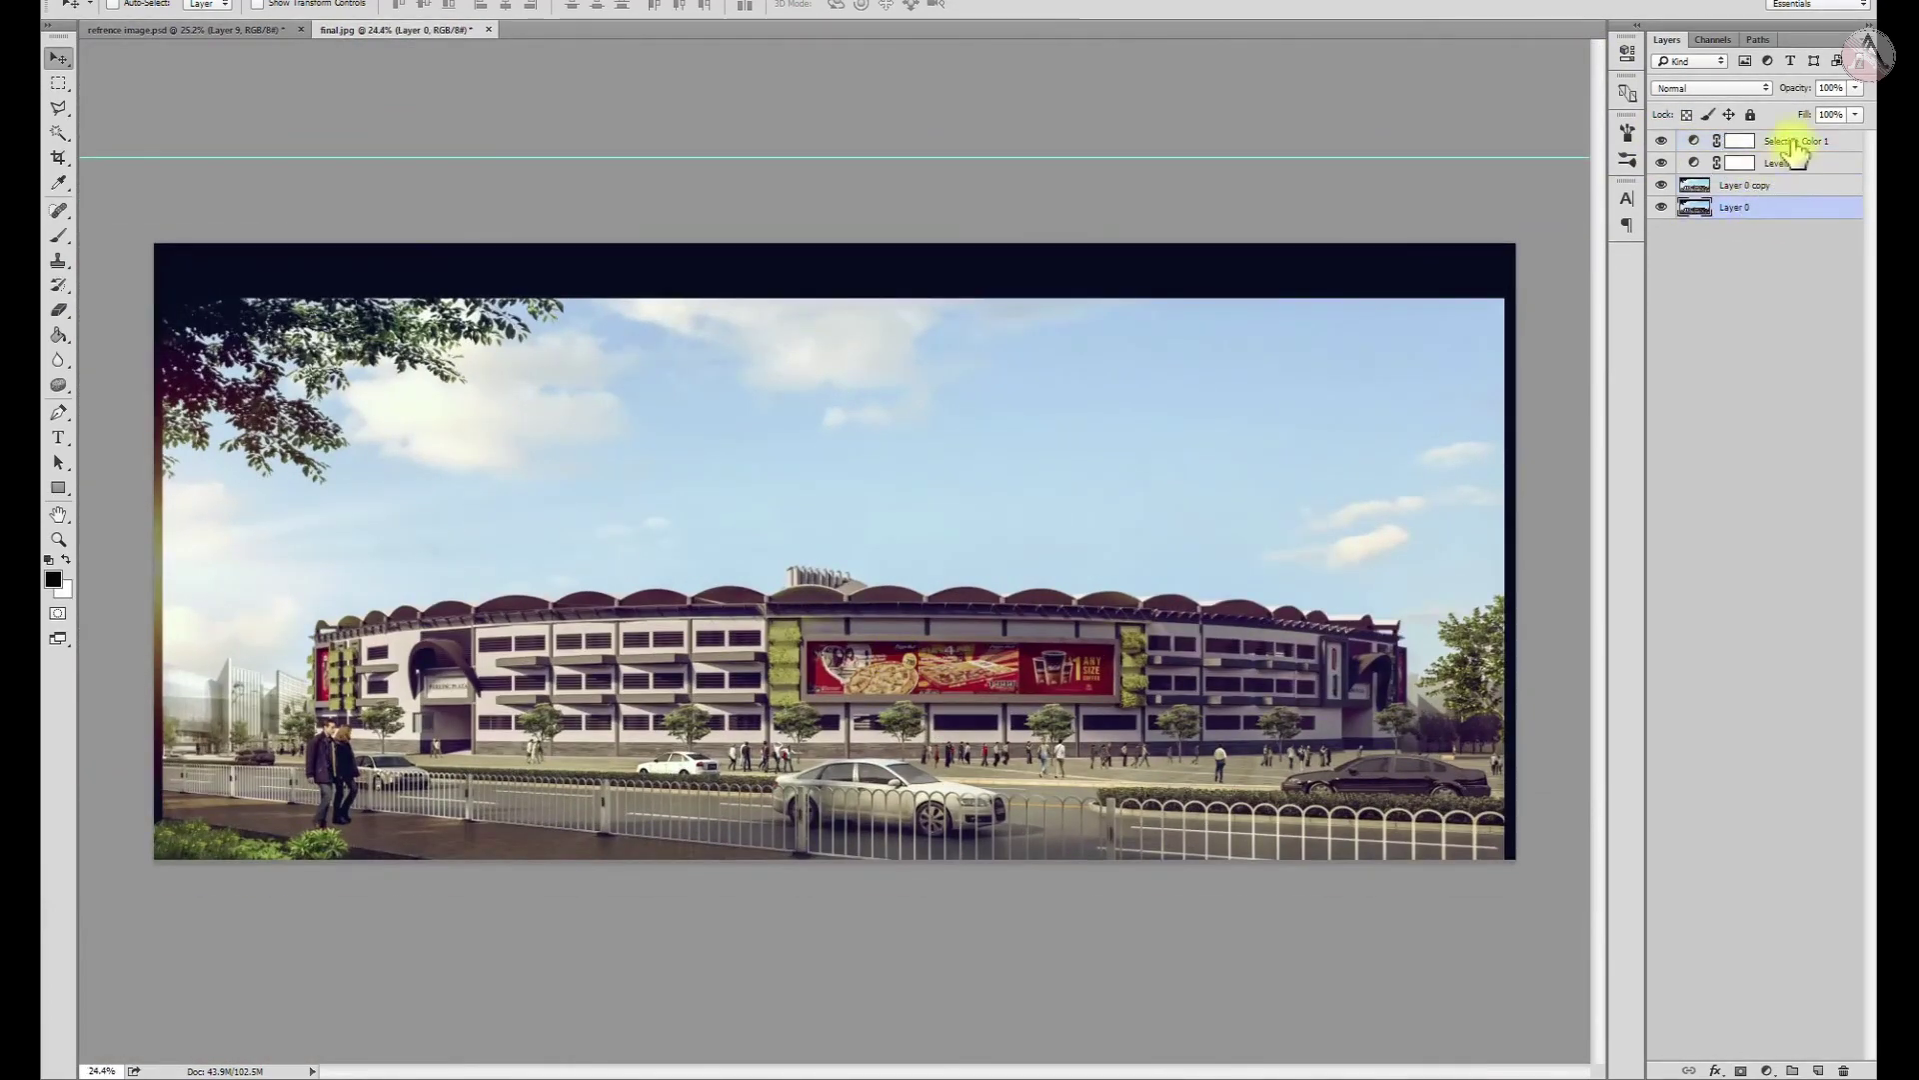
{"action": "left_click", "coordinate": [1789, 141], "text": "shift"}
{"action": "right_click", "coordinate": [1790, 141]}
{"action": "left_click", "coordinate": [1775, 226]}
{"action": "right_click", "coordinate": [1774, 162]}
{"action": "left_click", "coordinate": [1545, 657]}
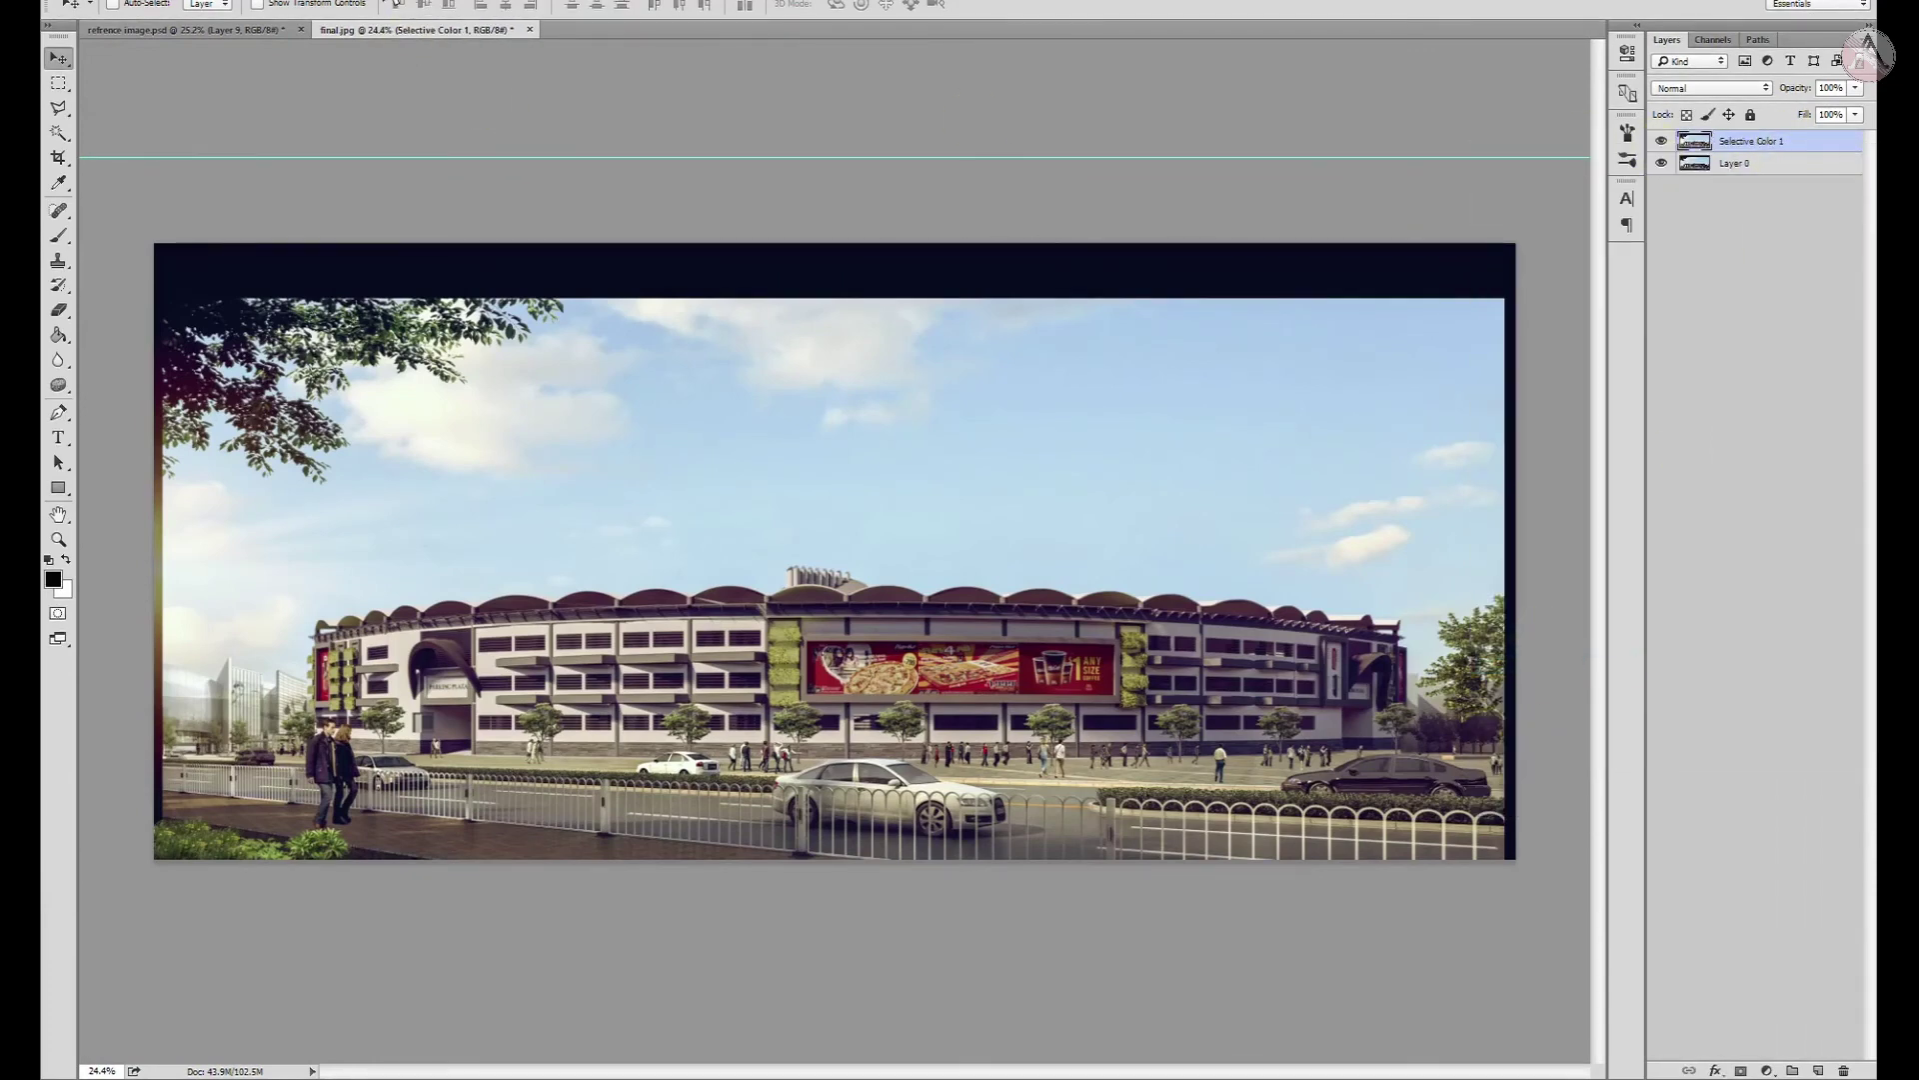
Launch Color Efex Pro 4 and preview the Brilliance/Warmth and Bleach Bypass filters
{"action": "left_click", "coordinate": [344, 1]}
{"action": "left_click", "coordinate": [664, 402]}
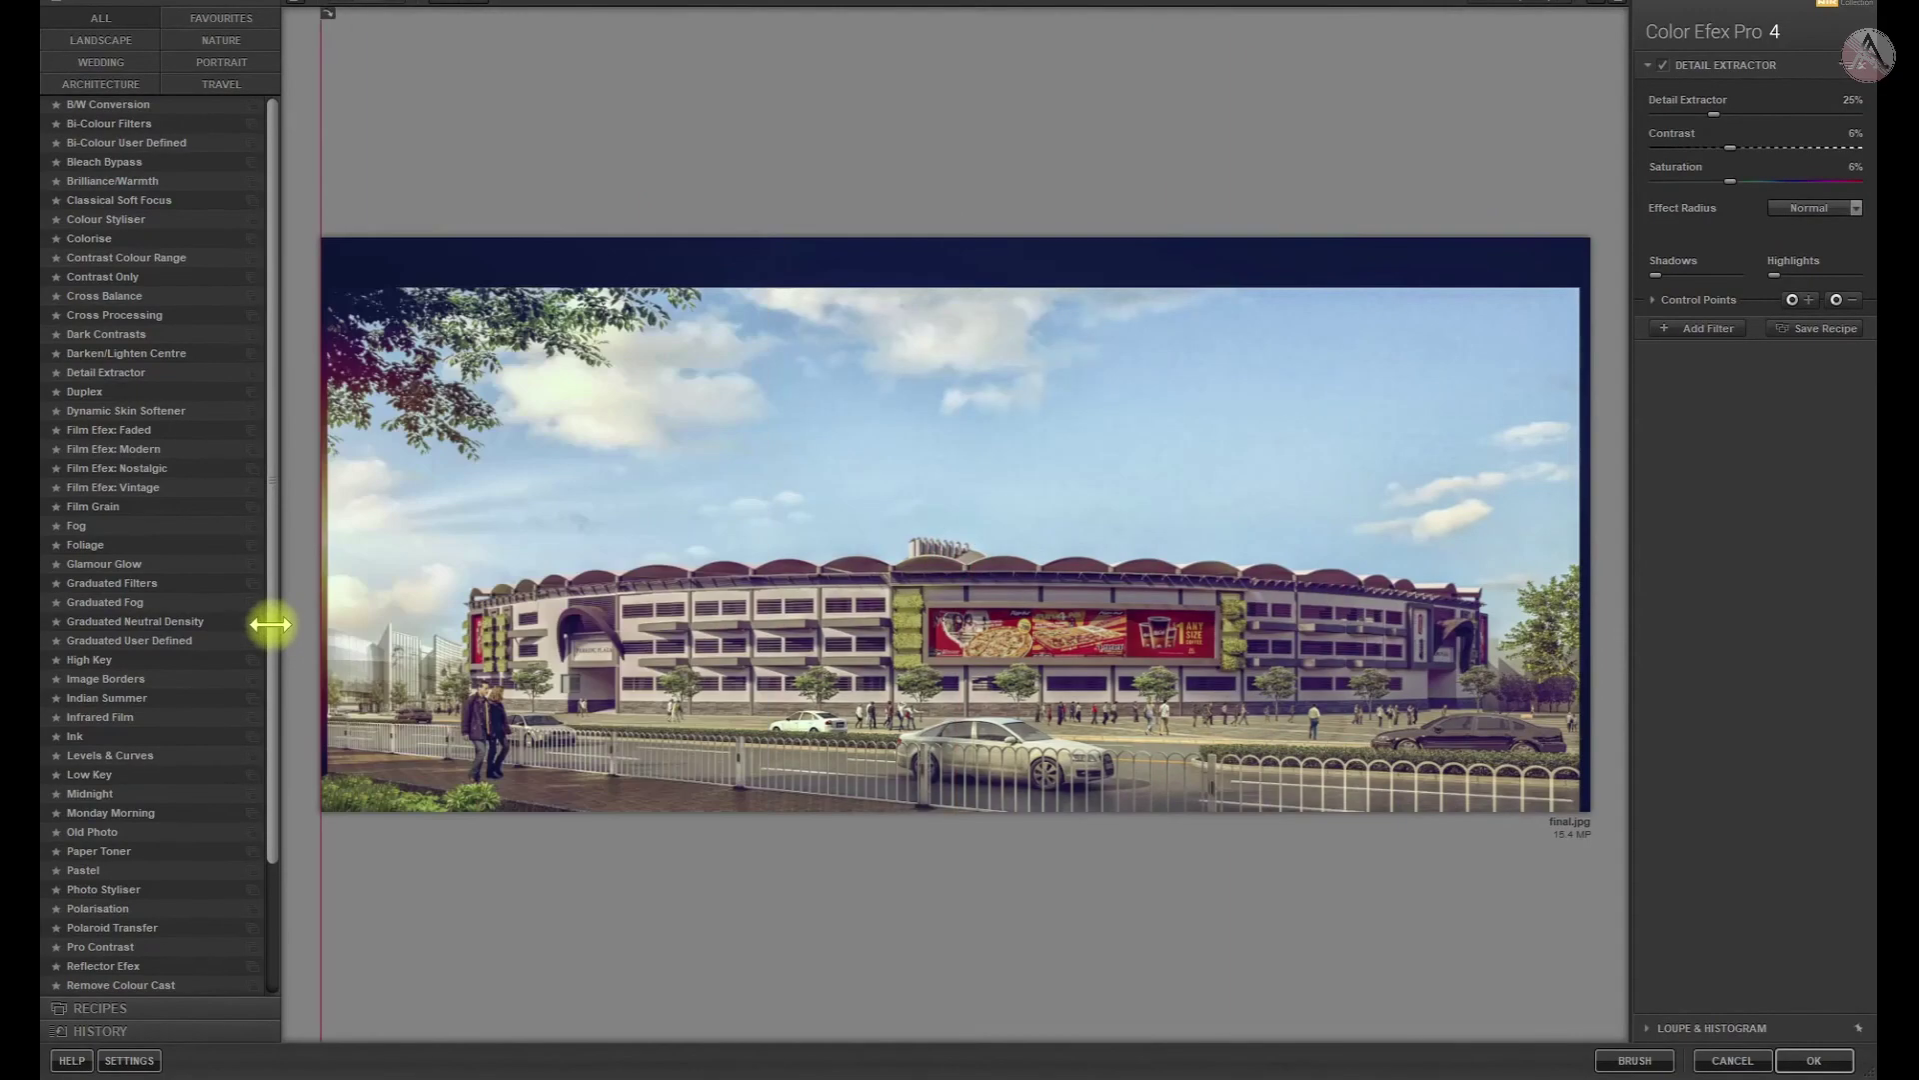
{"action": "left_click", "coordinate": [167, 190]}
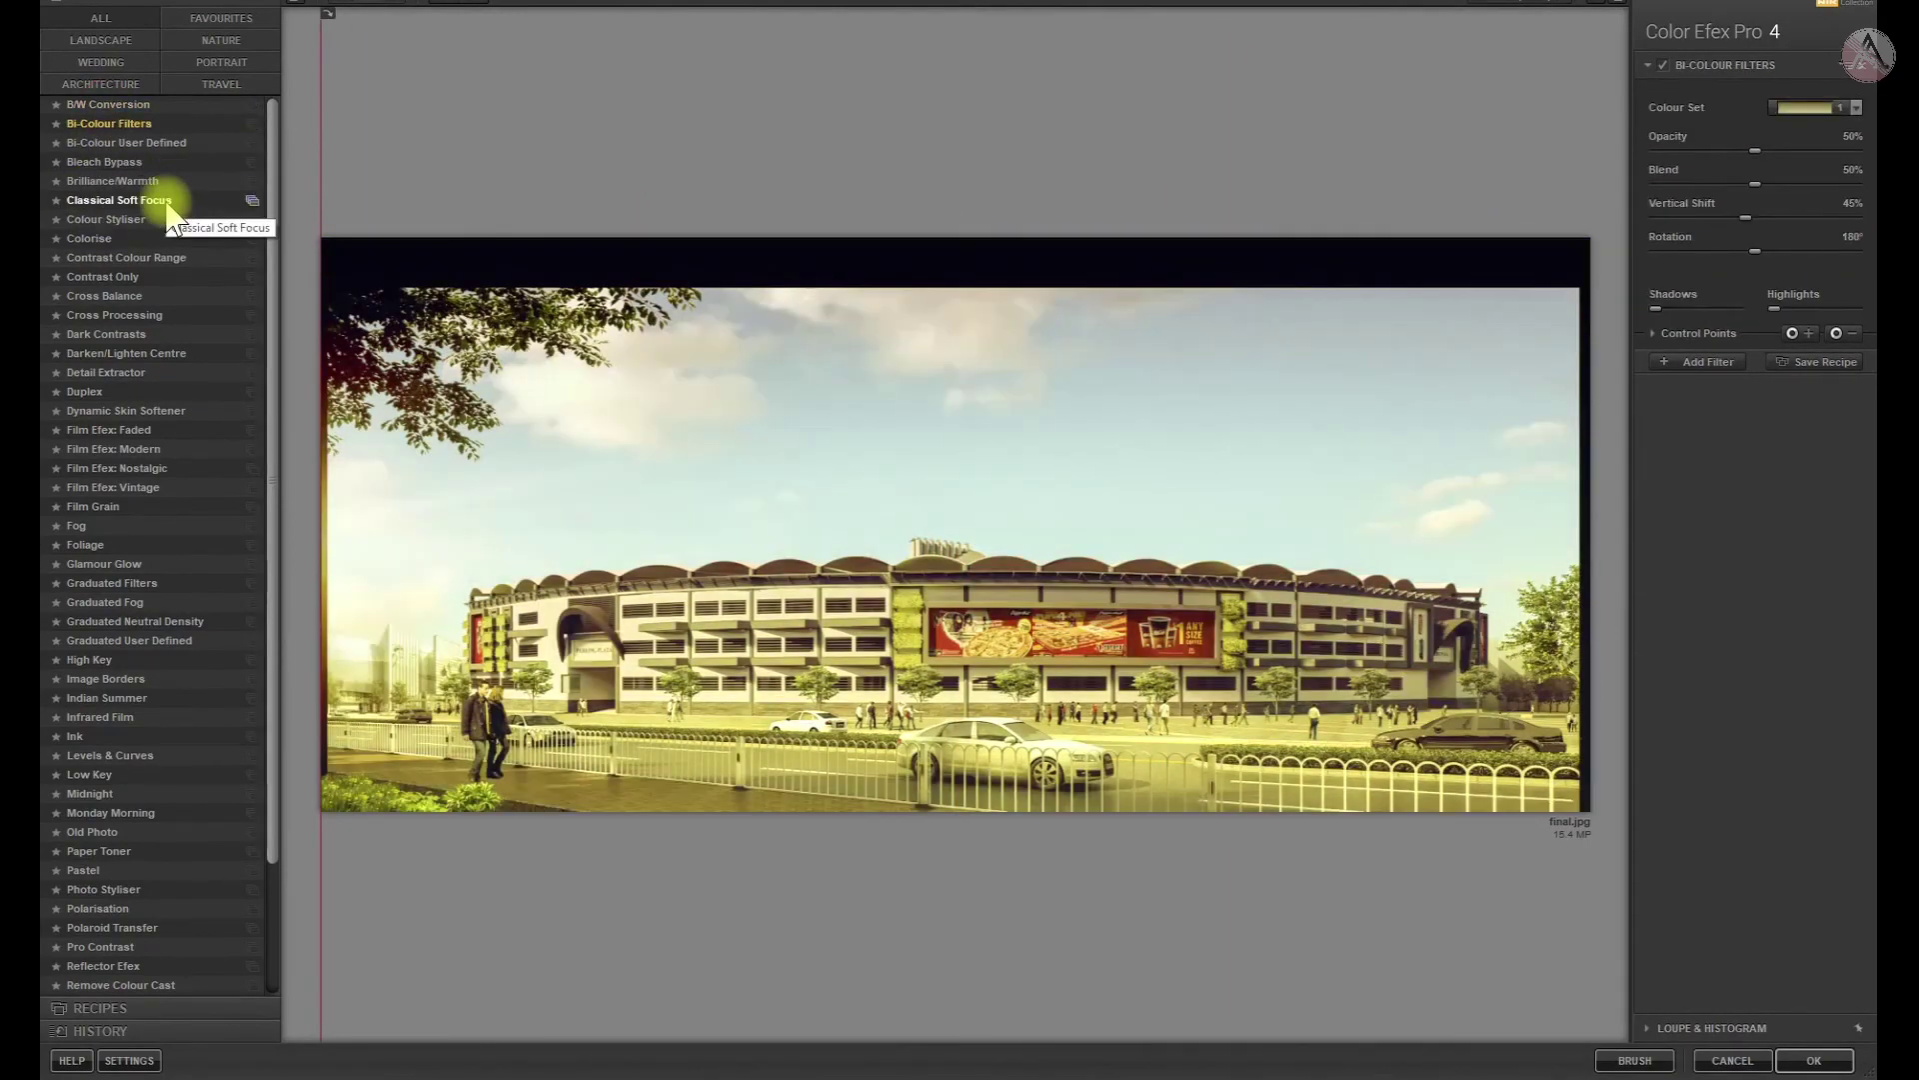
{"action": "key", "text": "Up"}
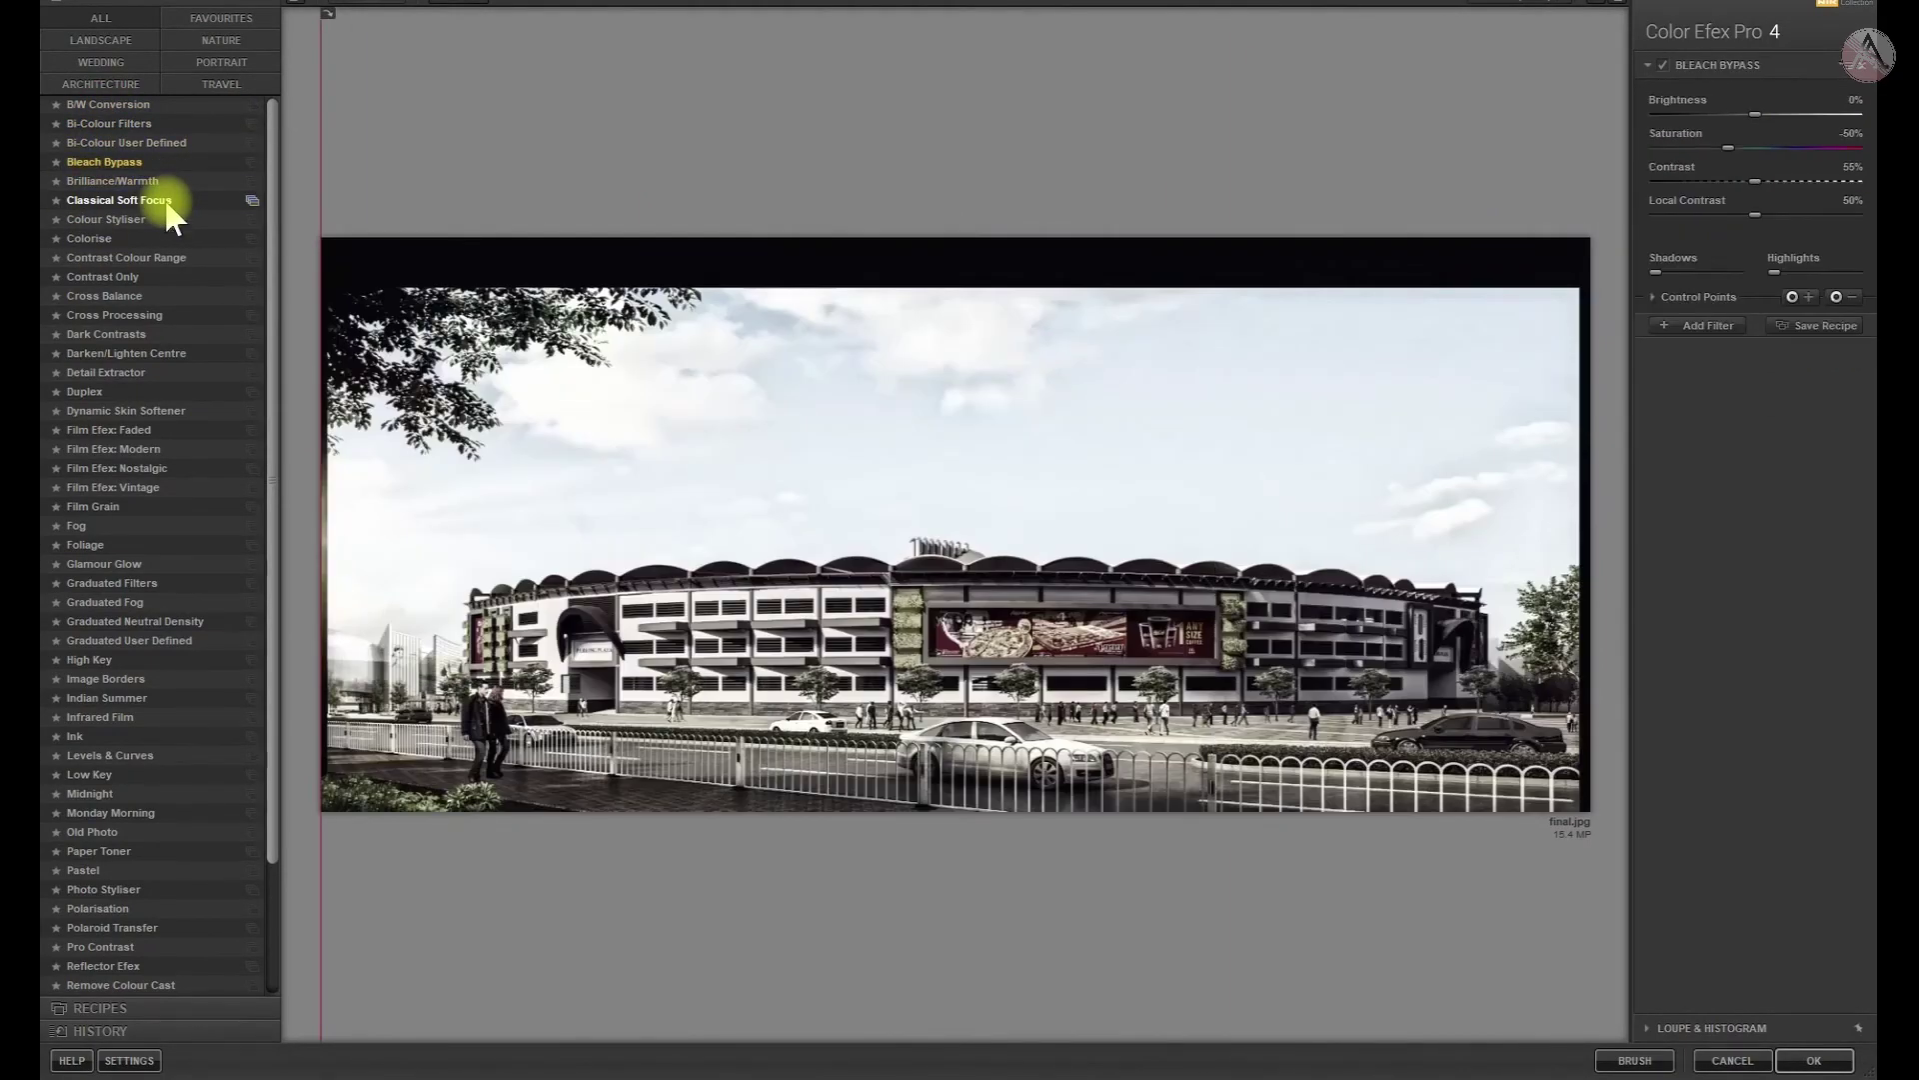
{"action": "key", "text": "Down"}
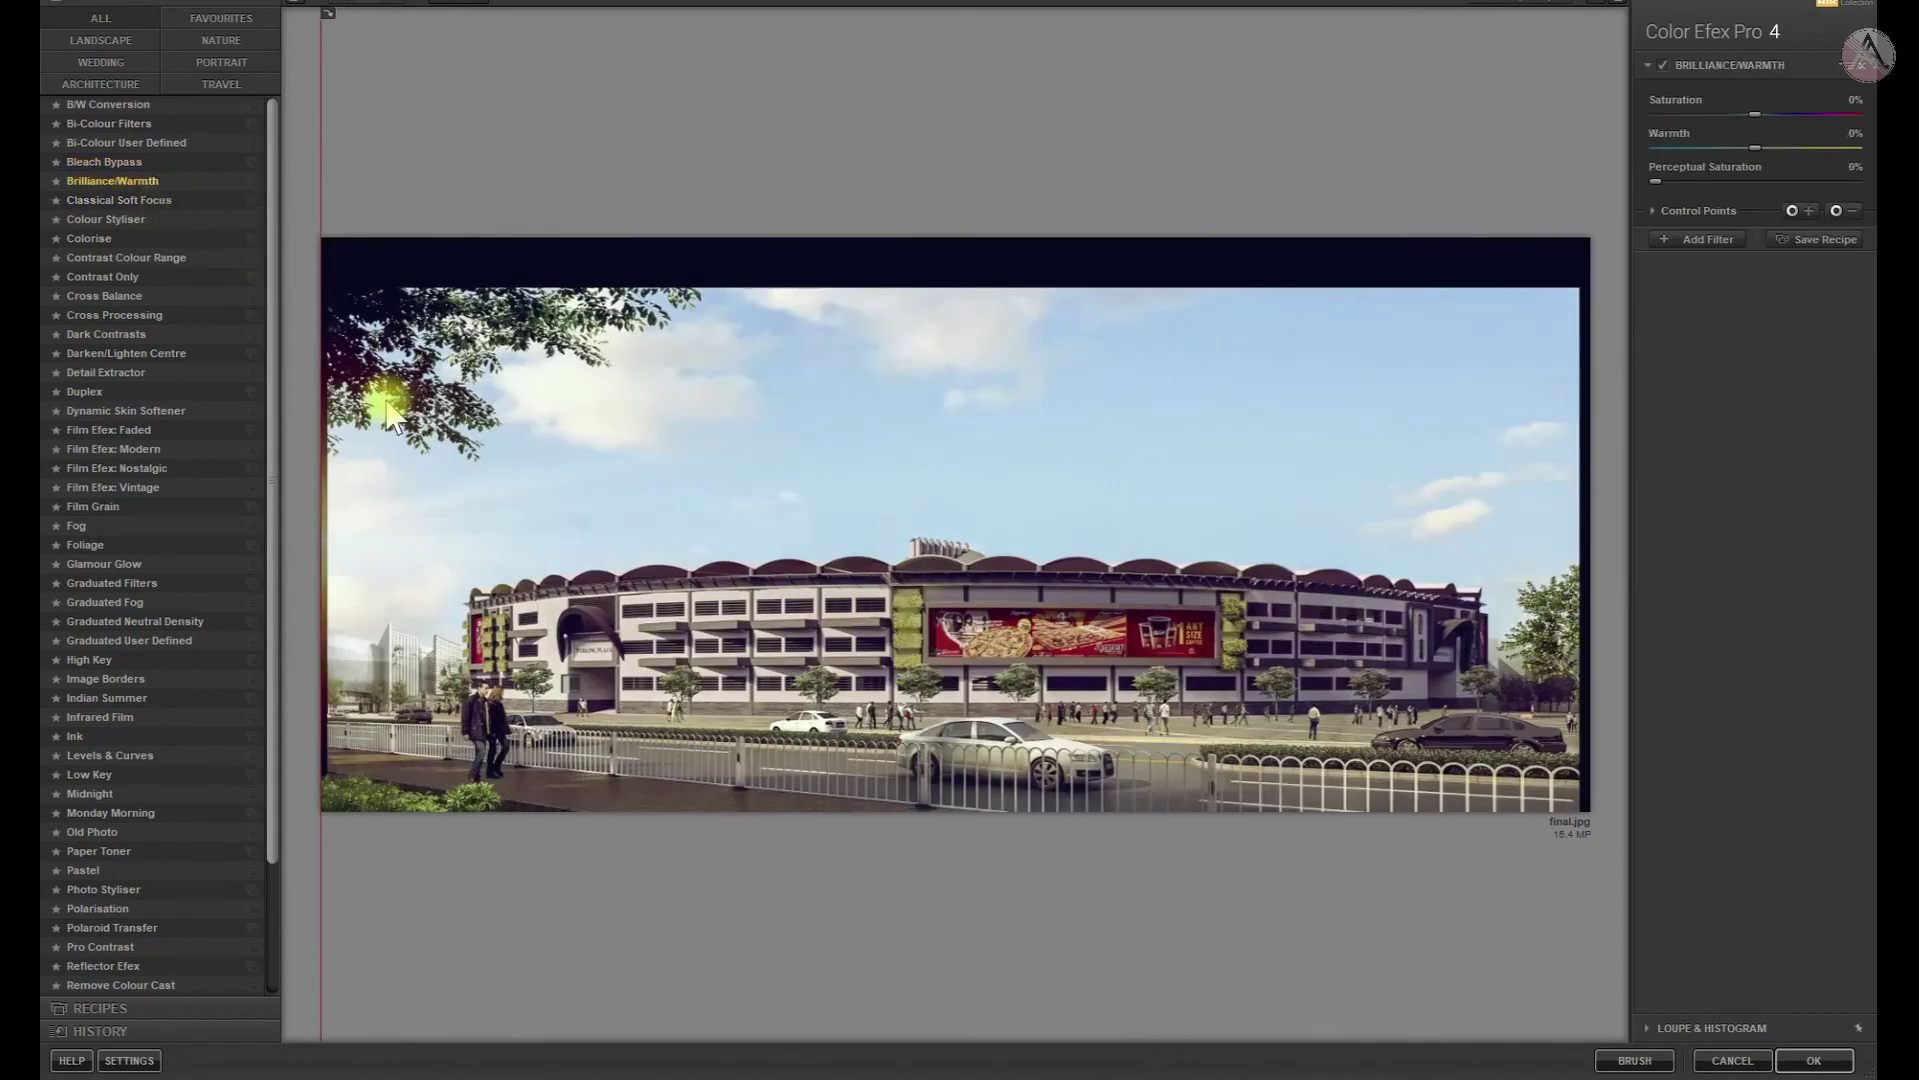
{"action": "left_click_drag", "start_coordinate": [320, 486], "coordinate": [519, 580]}
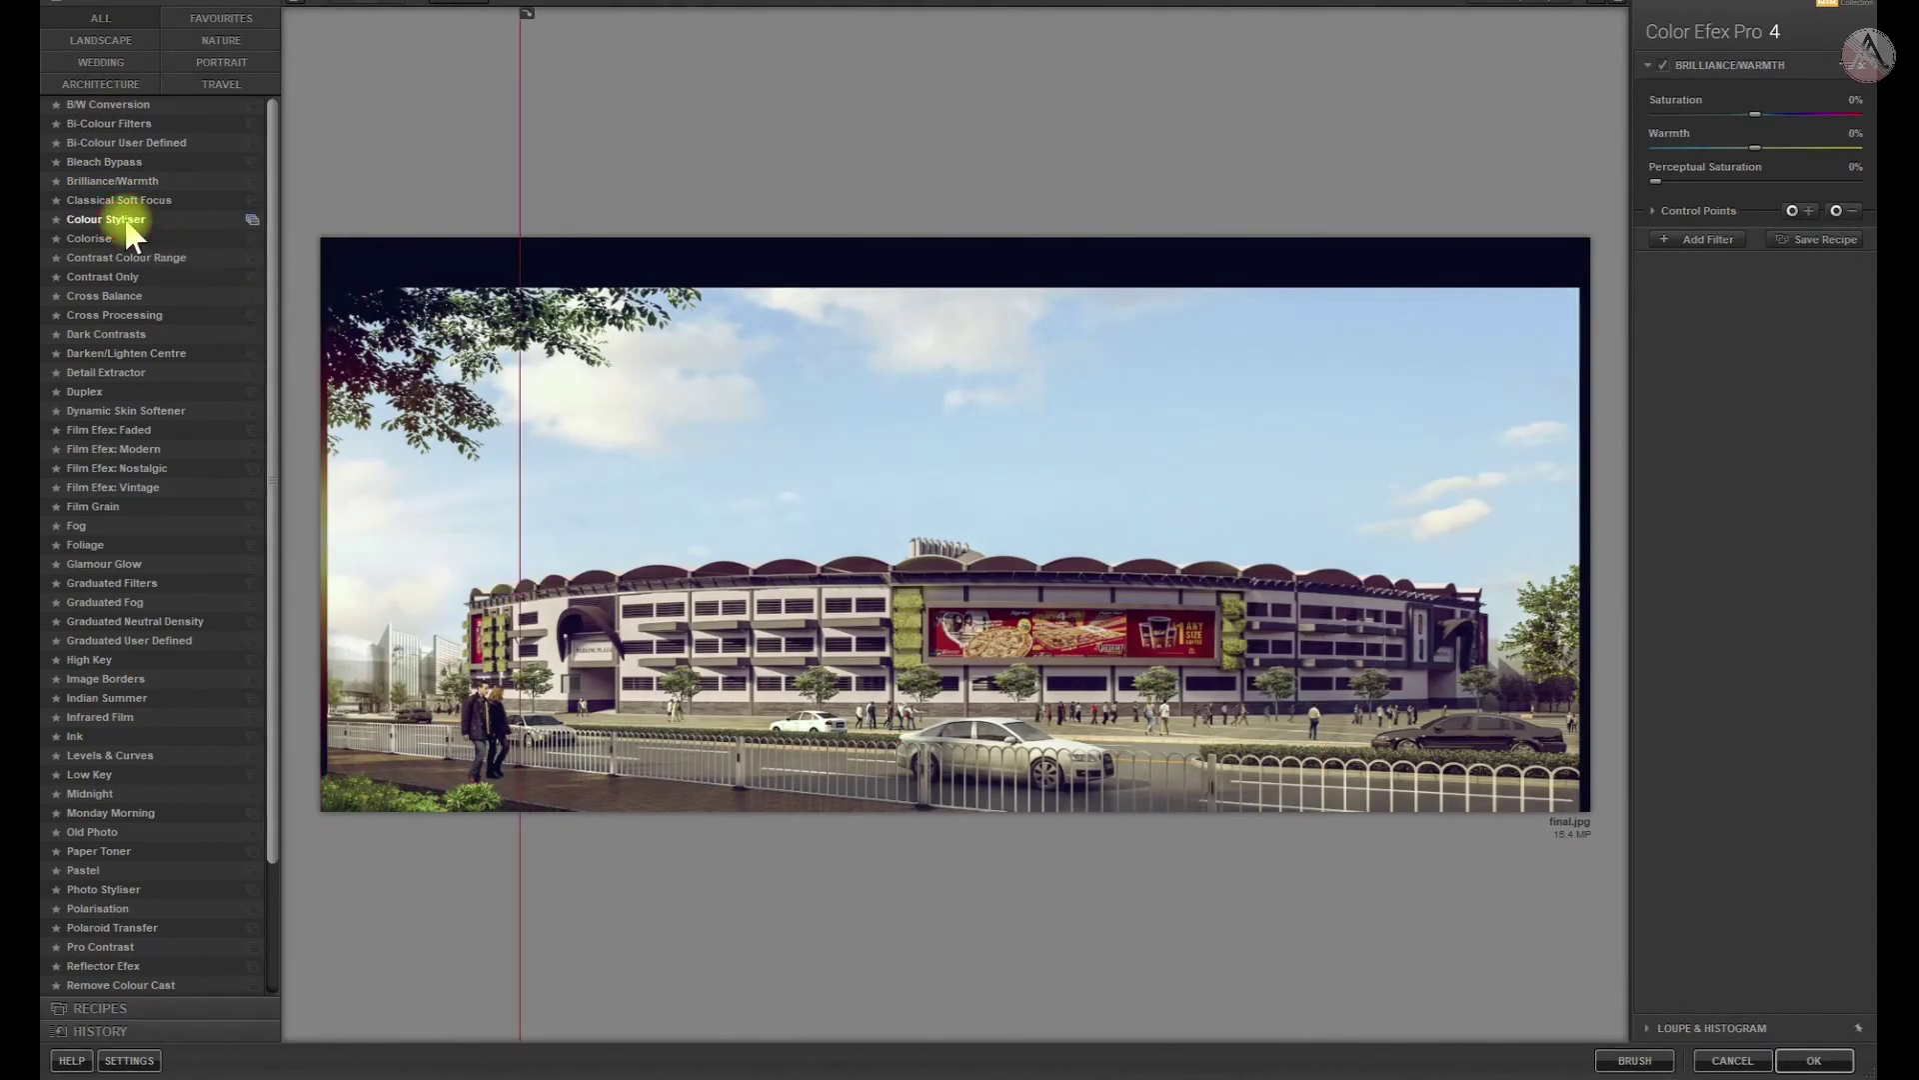
Apply the Colour Styliser filter and return it to Photoshop as a new layer
{"action": "left_click", "coordinate": [90, 238]}
{"action": "left_click", "coordinate": [105, 219]}
{"action": "left_click_drag", "start_coordinate": [522, 594], "coordinate": [265, 685]}
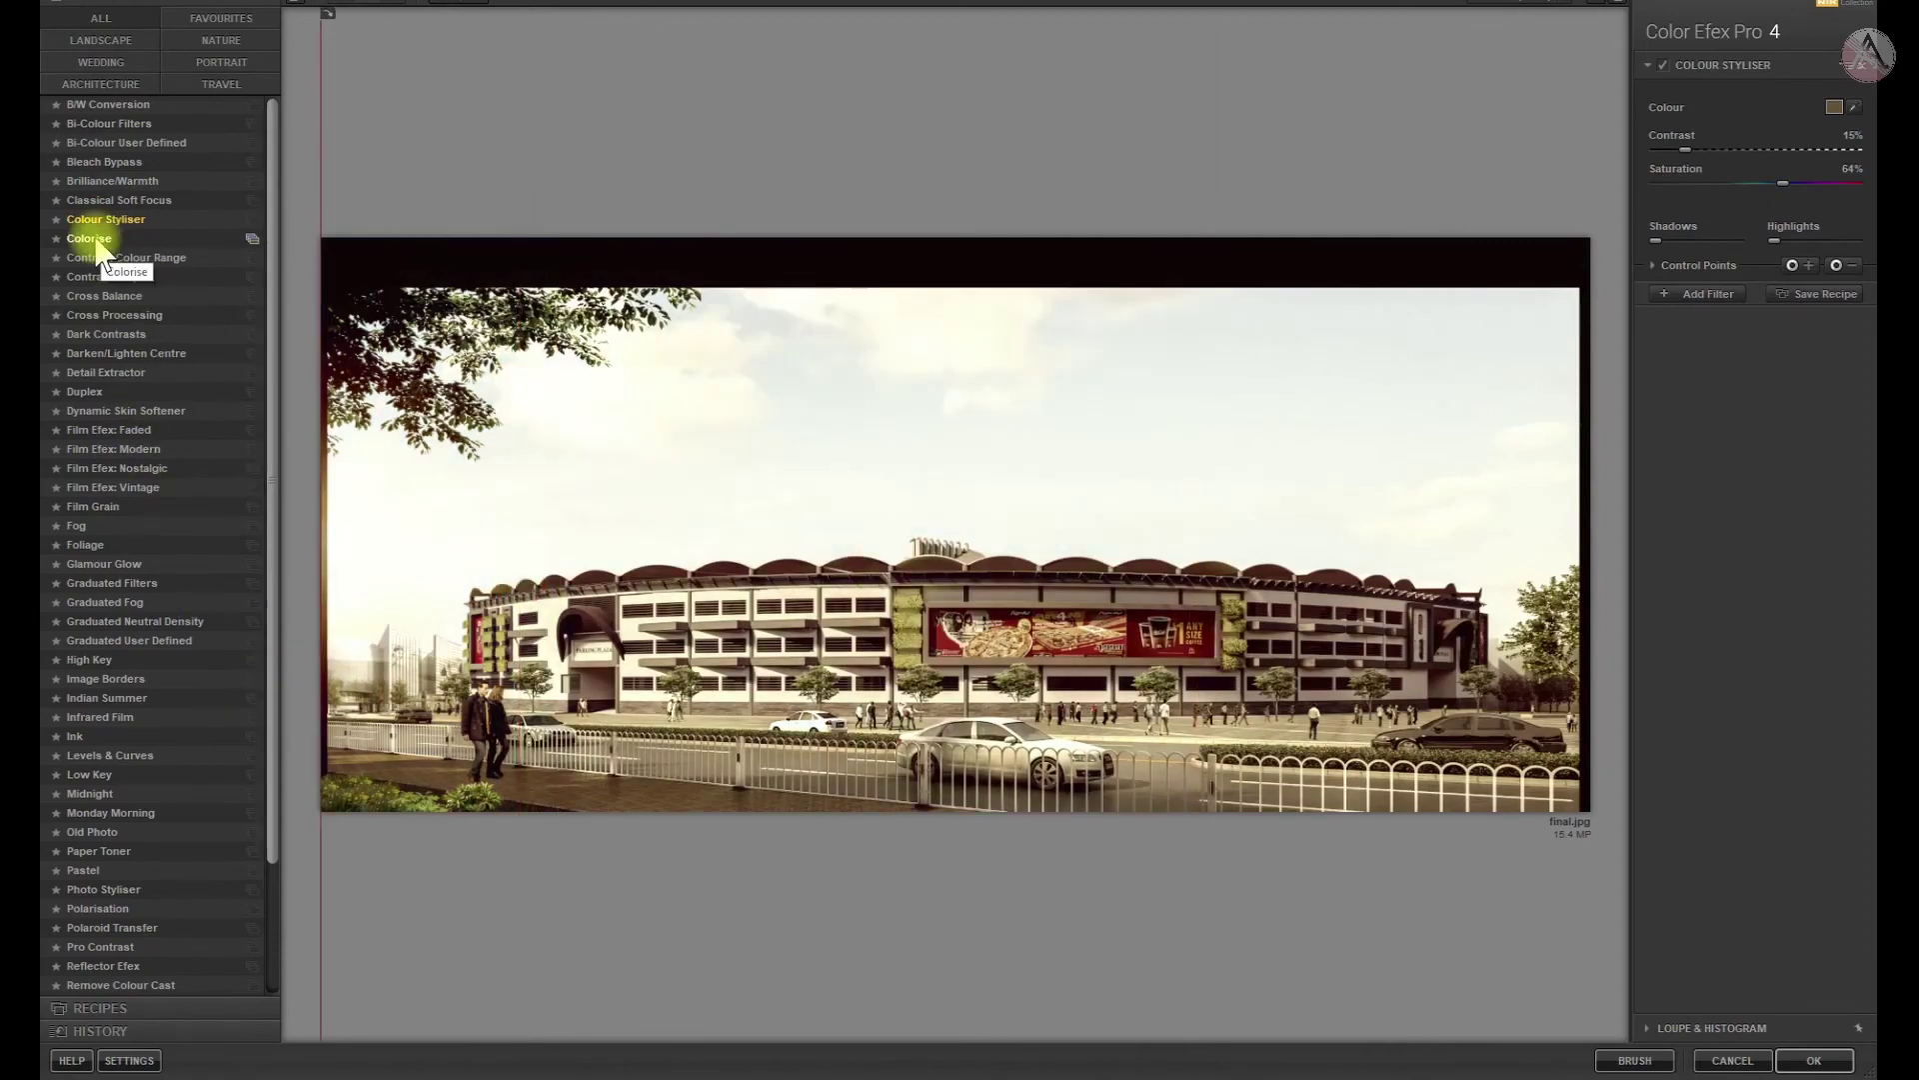
{"action": "left_click", "coordinate": [1812, 1057]}
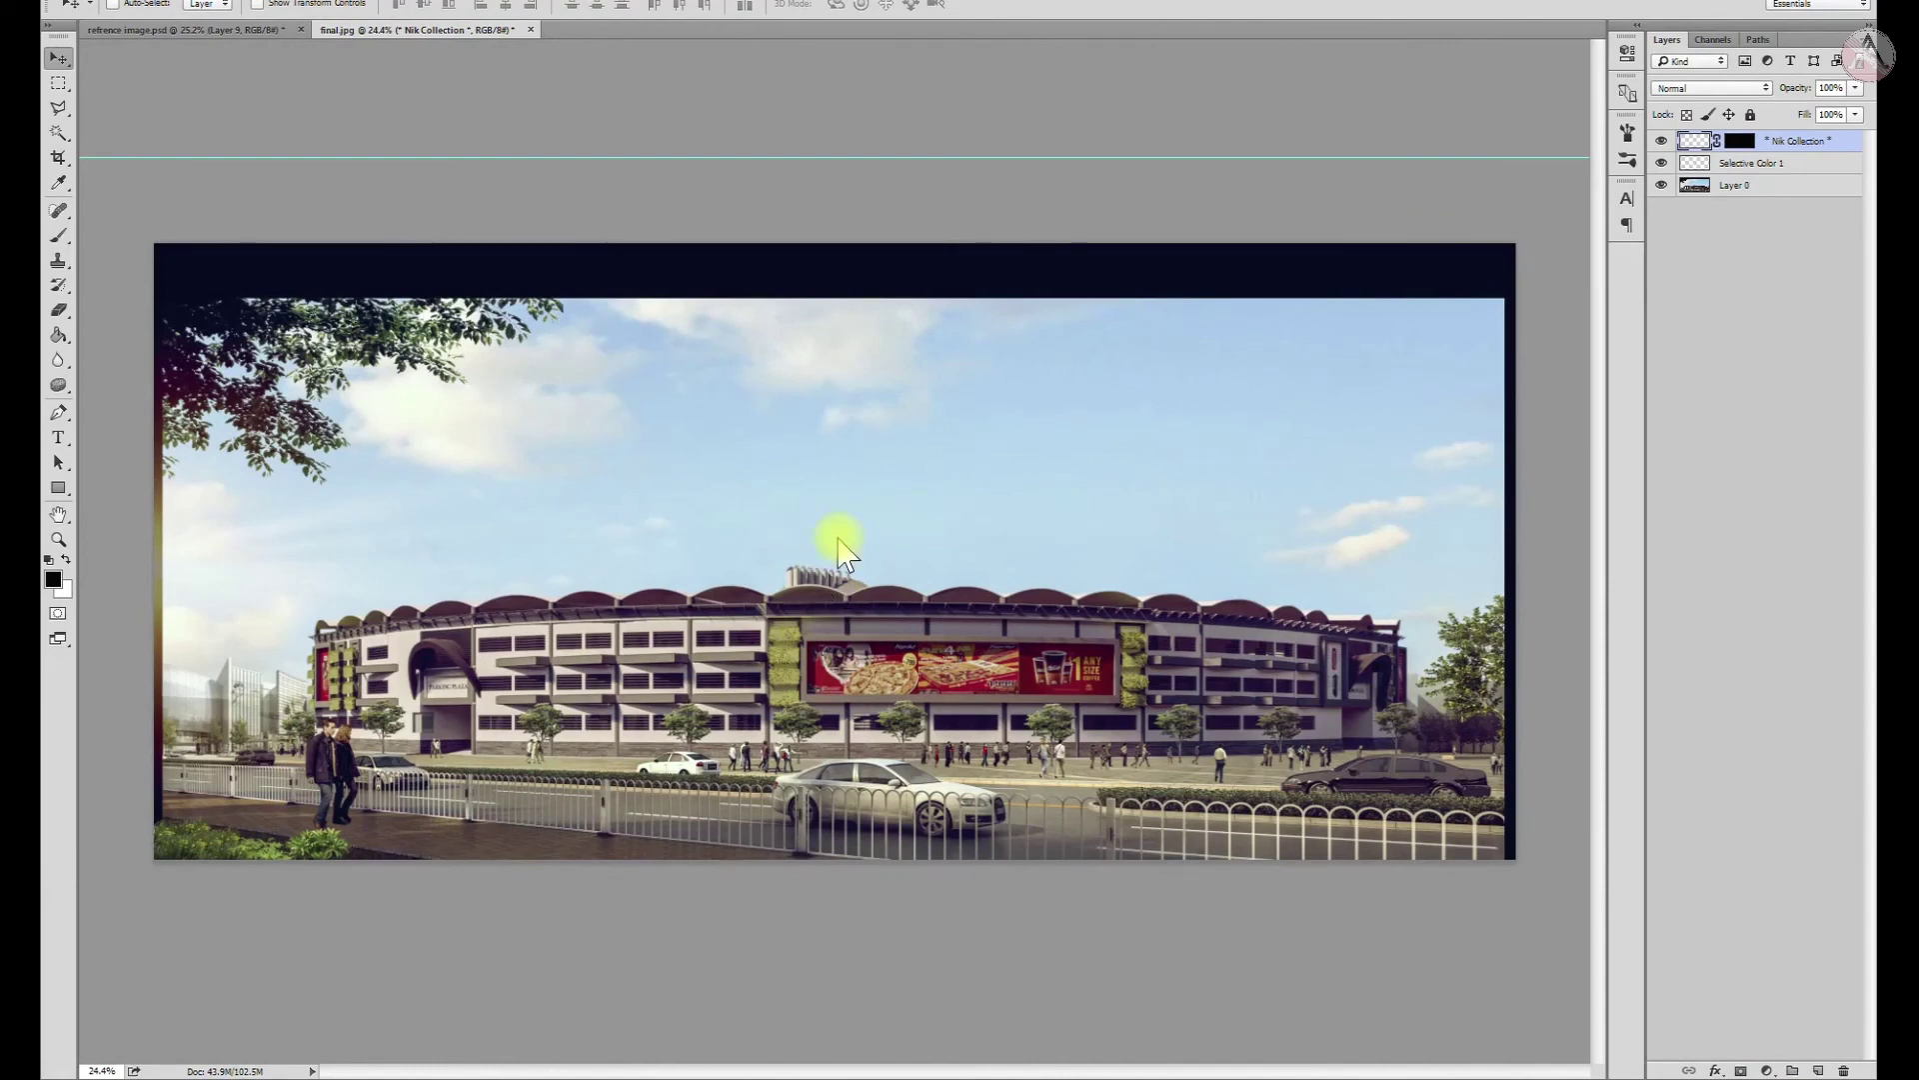
Lower the Colour Styliser (CEP 4) layer's opacity to 49%
{"action": "left_click_drag", "start_coordinate": [1855, 88], "coordinate": [1821, 125]}
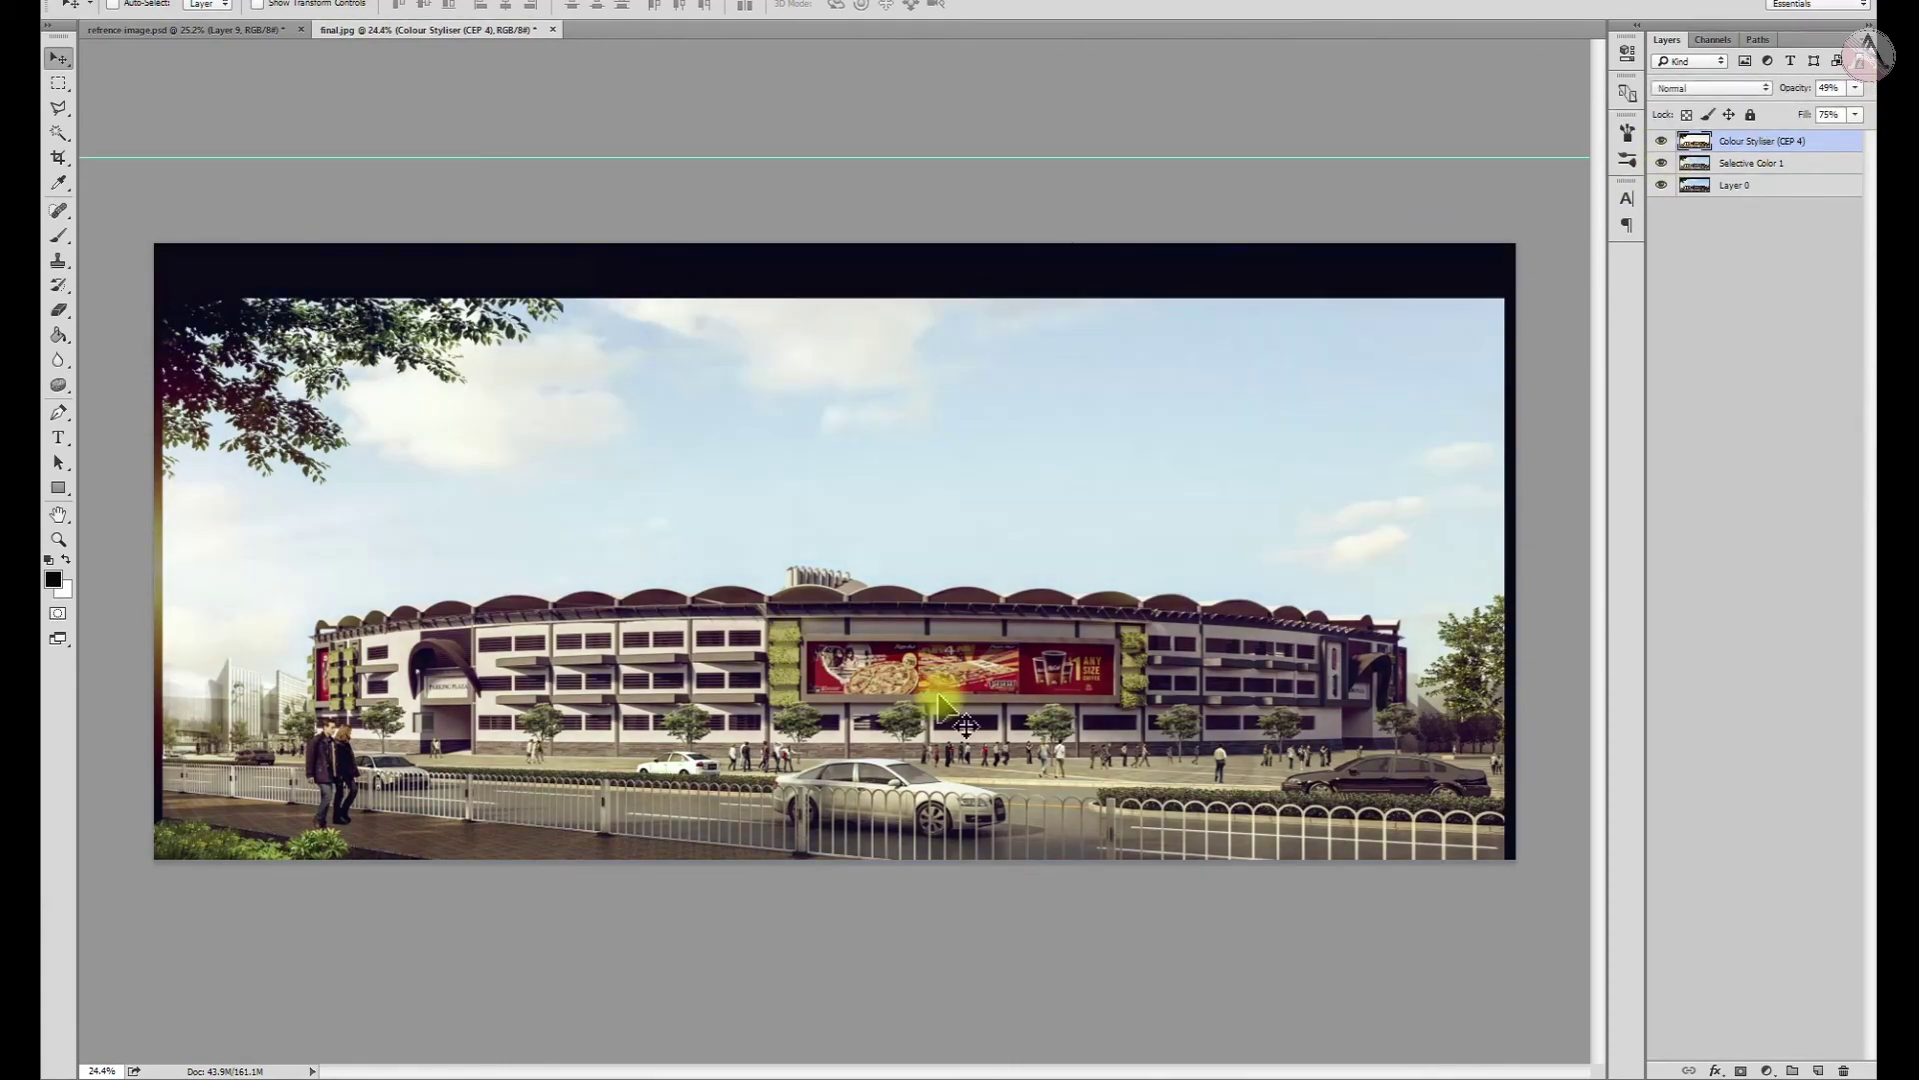
{"action": "scroll", "coordinate": [814, 857], "scroll_direction": "down", "scroll_amount": 1}
{"action": "scroll", "coordinate": [900, 819], "scroll_direction": "up", "scroll_amount": 3}
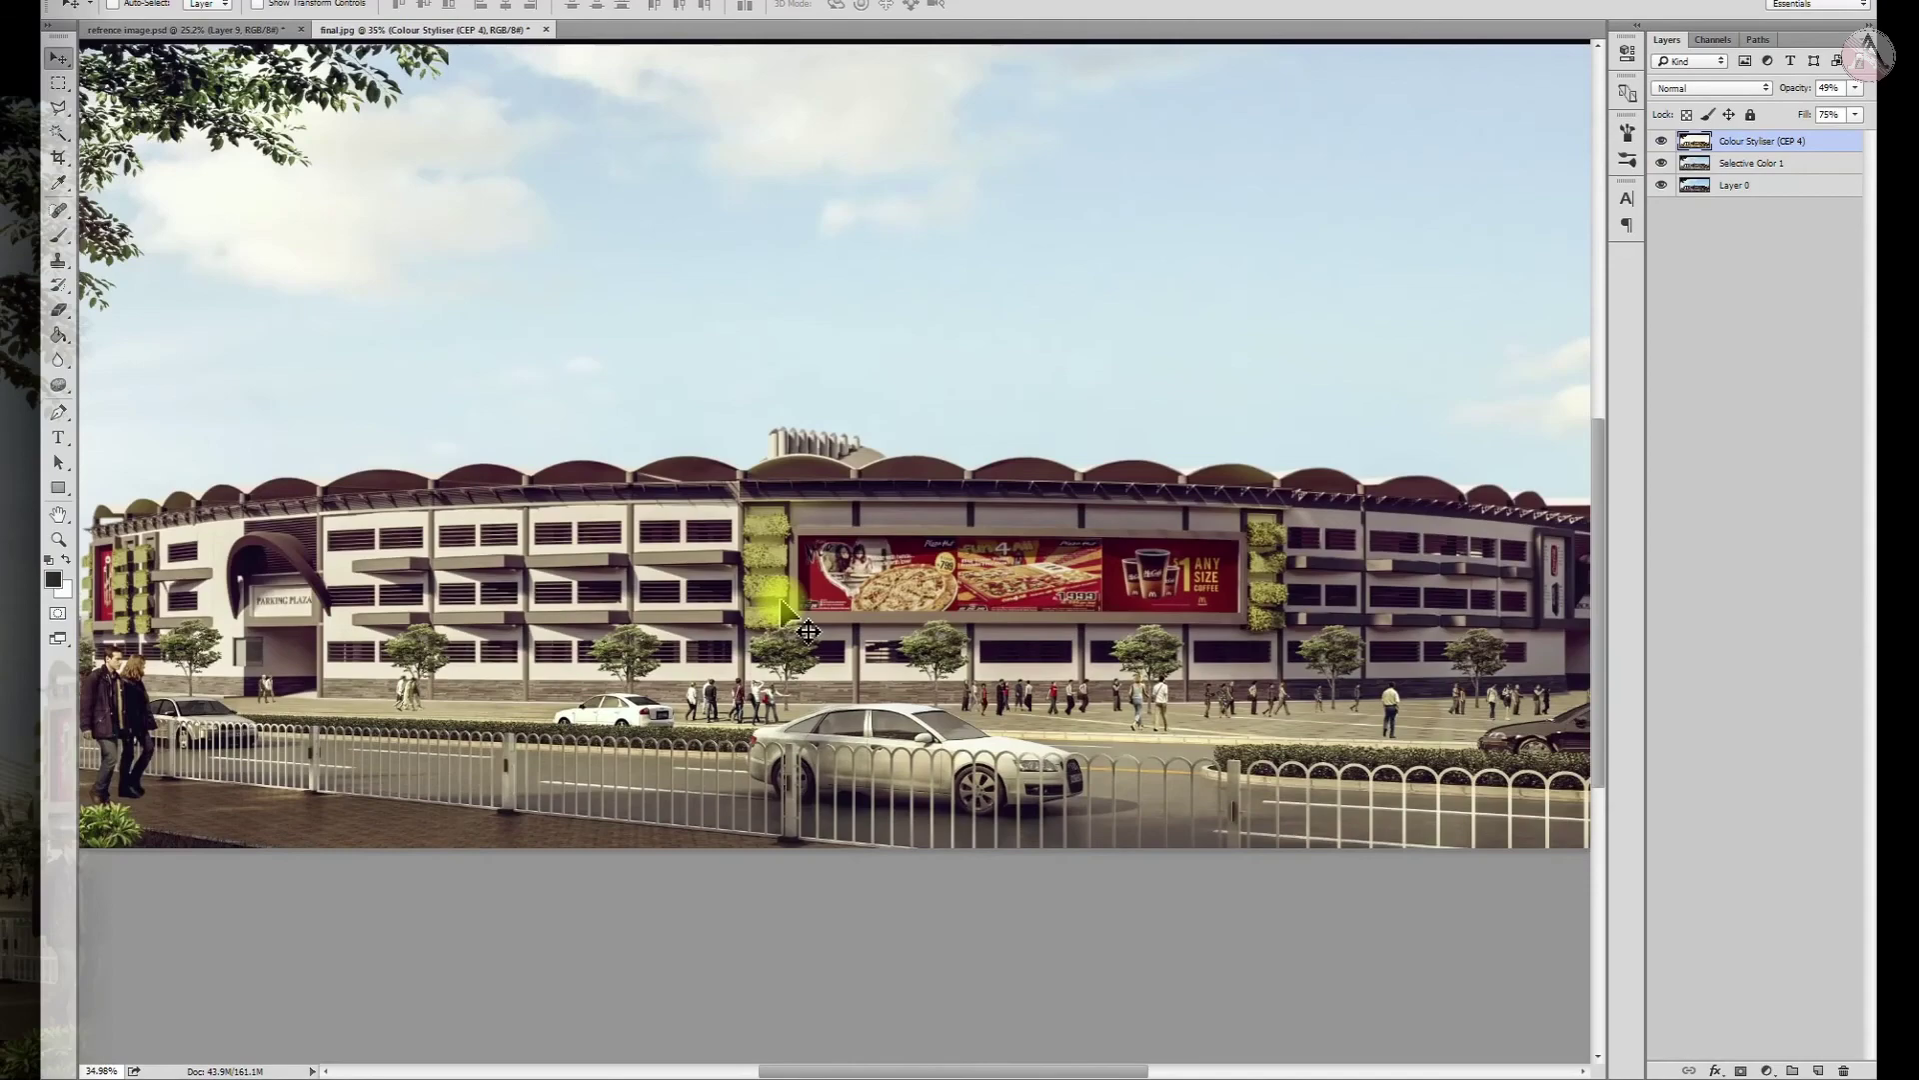